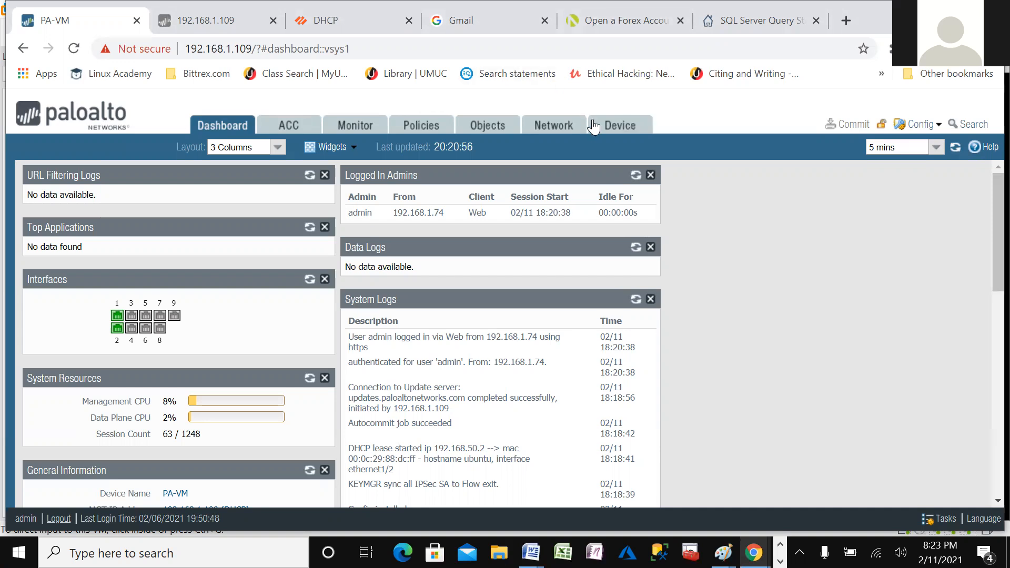
- Review the network configuration: the Ethernet interfaces and the Lan and Wan zones
{"action": "left_click", "coordinate": [558, 126]}
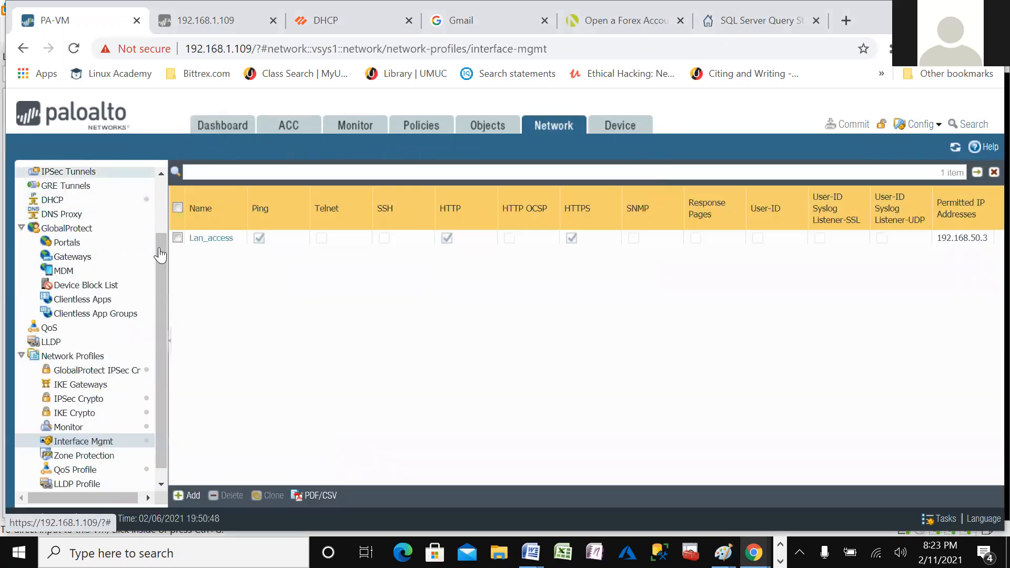
{"action": "scroll", "coordinate": [124, 252], "scroll_direction": "up", "scroll_amount": 3}
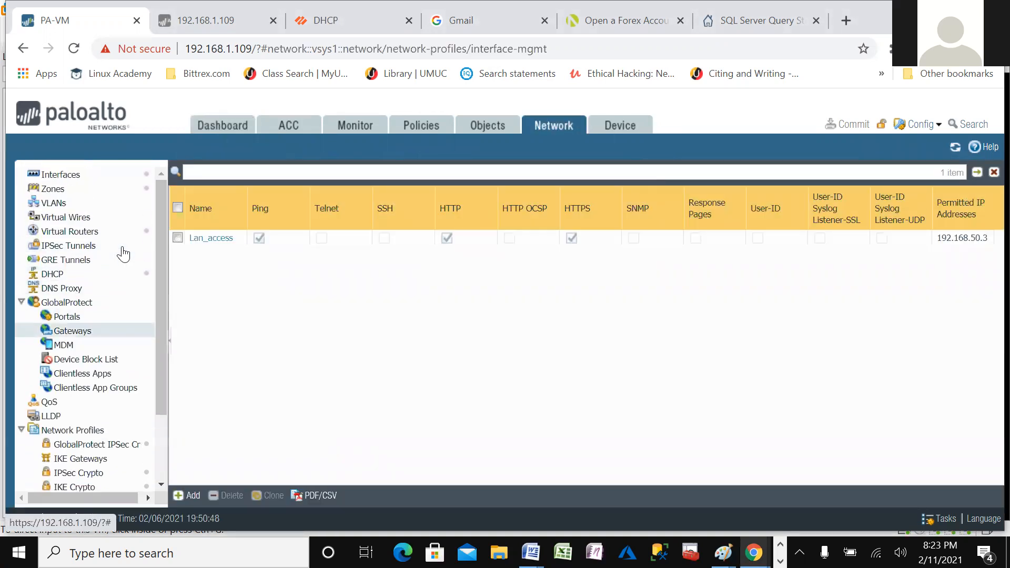
{"action": "left_click", "coordinate": [57, 176]}
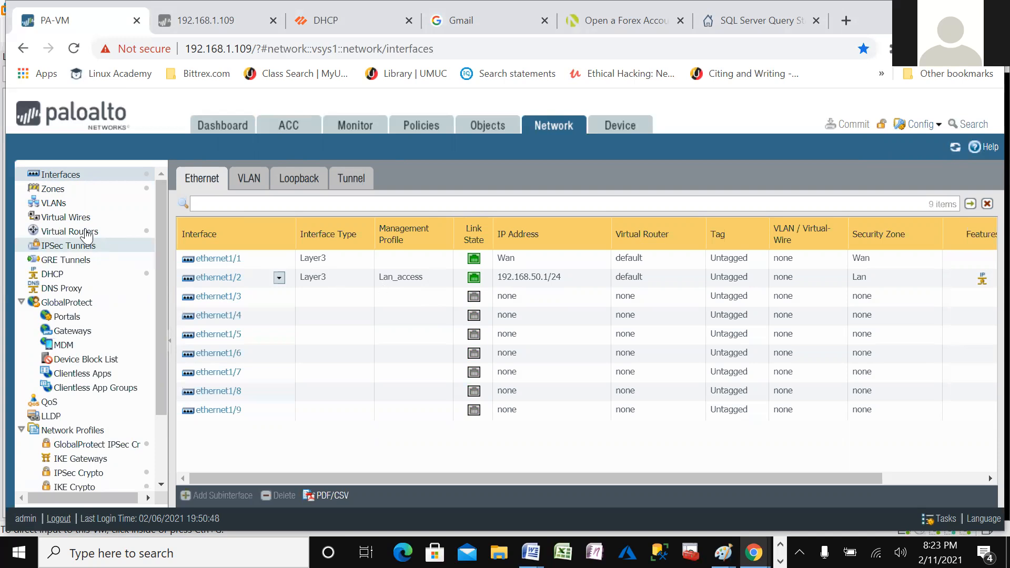
{"action": "left_click", "coordinate": [48, 189]}
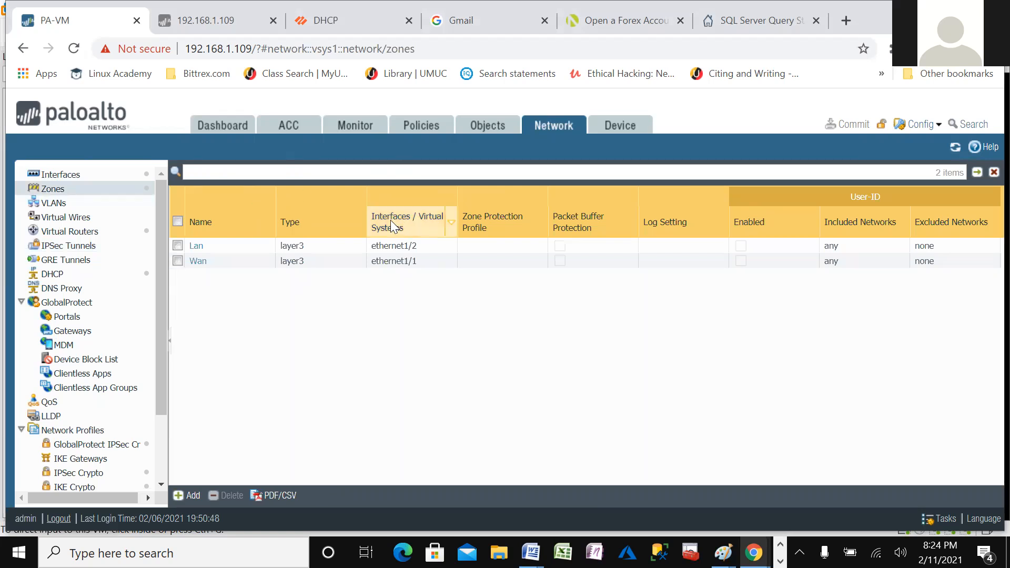
- Review the Security and NAT policy rules and the device setup operations
{"action": "left_click", "coordinate": [423, 128]}
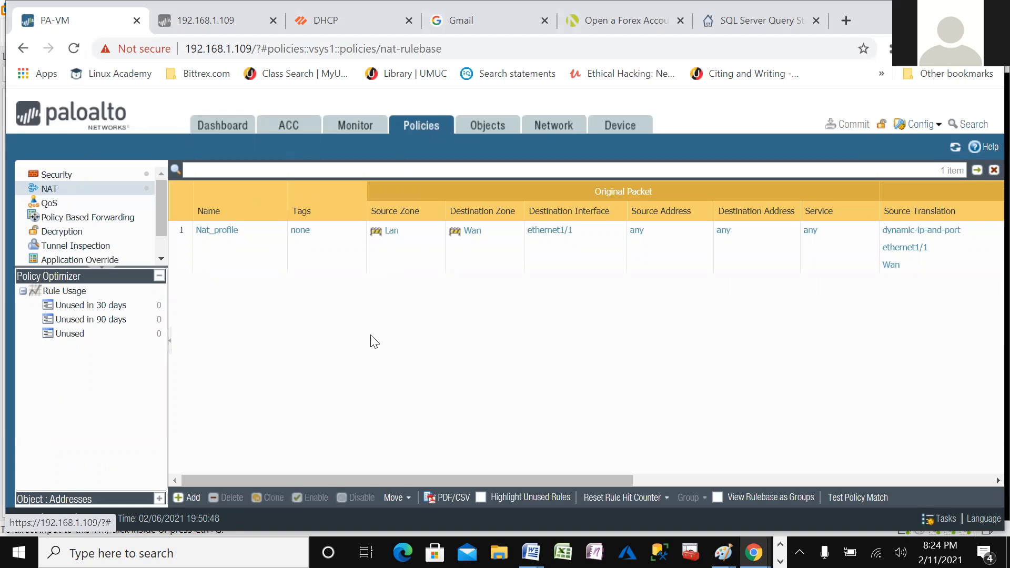
{"action": "left_click", "coordinate": [63, 177]}
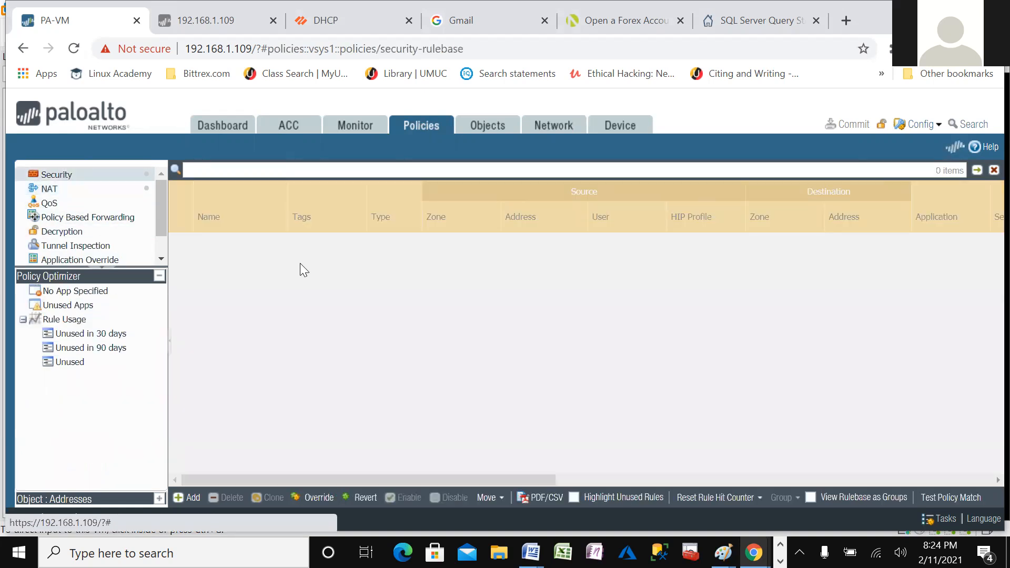
{"action": "left_click", "coordinate": [47, 193]}
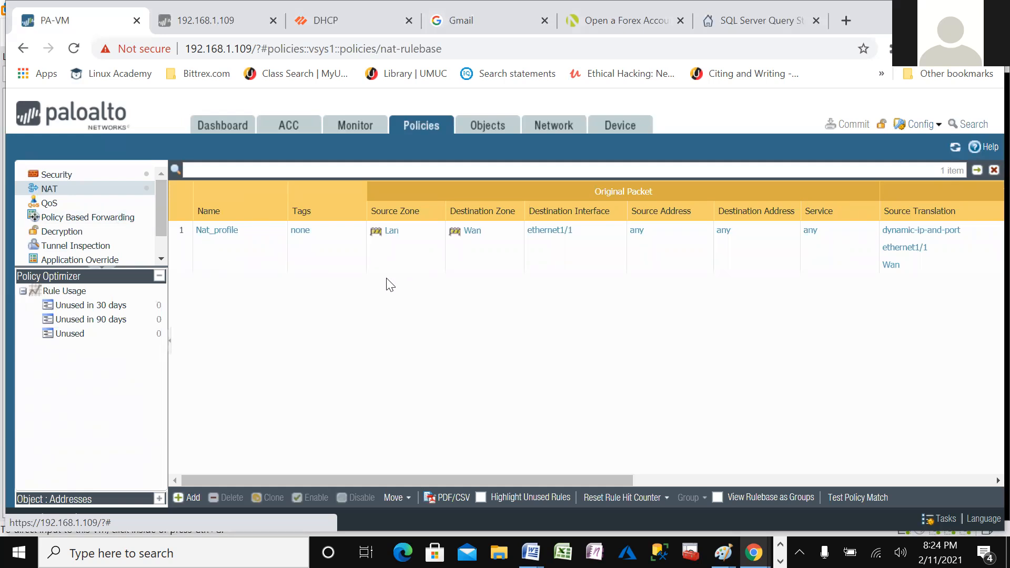
{"action": "left_click", "coordinate": [614, 130]}
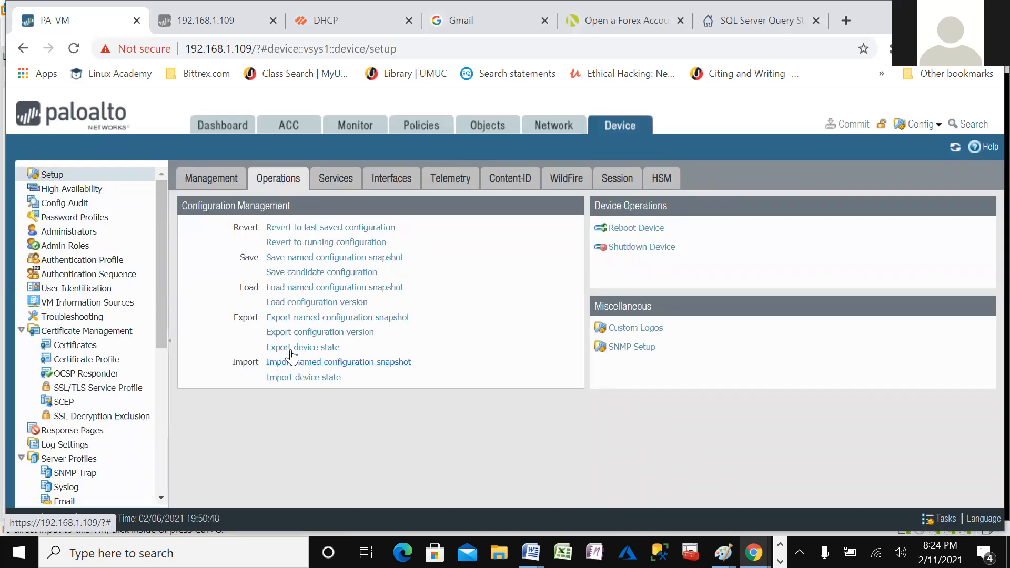
- Examine the Interface Mgmt network profile and recheck the Ethernet interfaces
{"action": "left_click", "coordinate": [551, 126]}
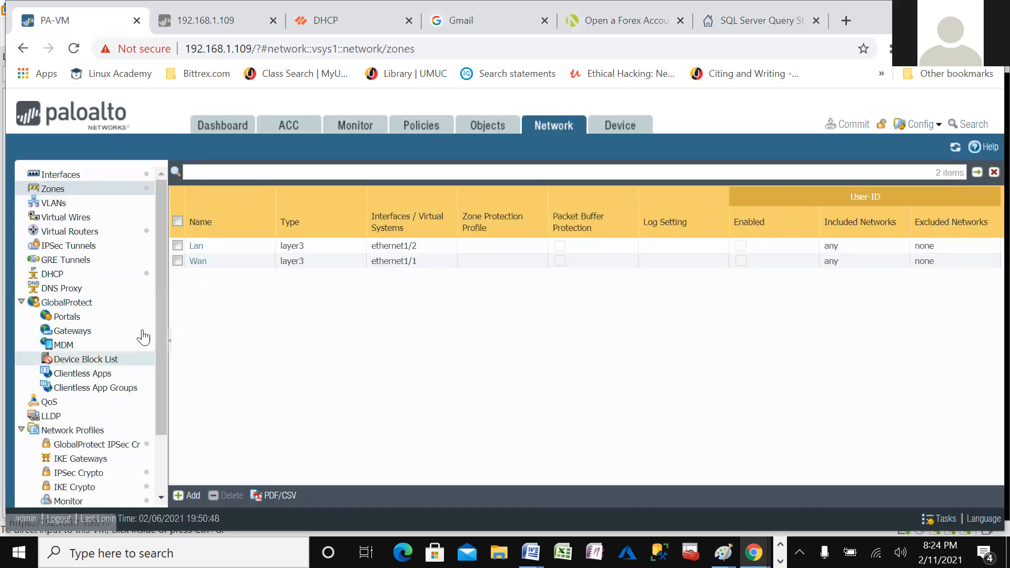
{"action": "scroll", "coordinate": [125, 371], "scroll_direction": "down", "scroll_amount": 2}
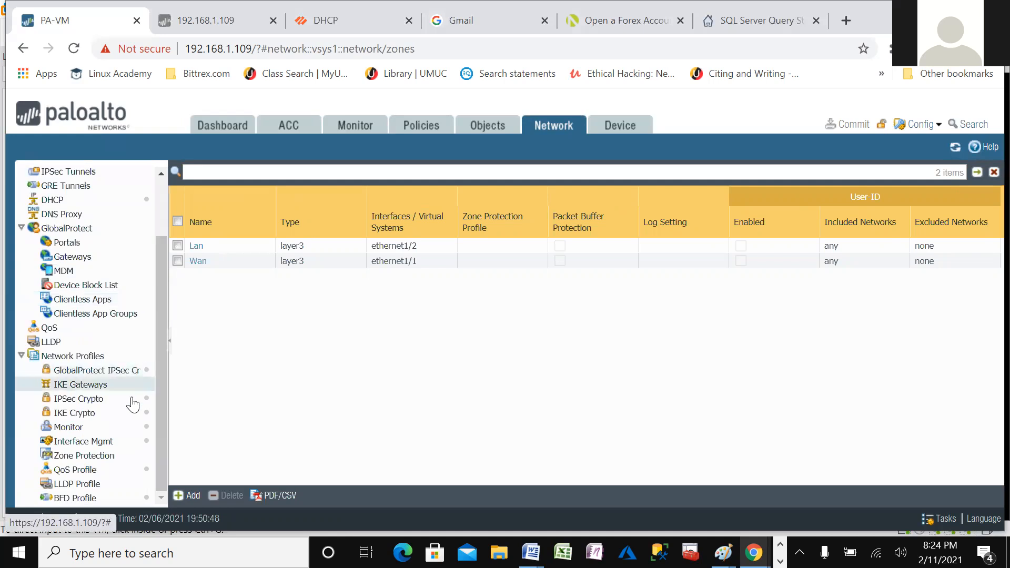
{"action": "left_click", "coordinate": [87, 446]}
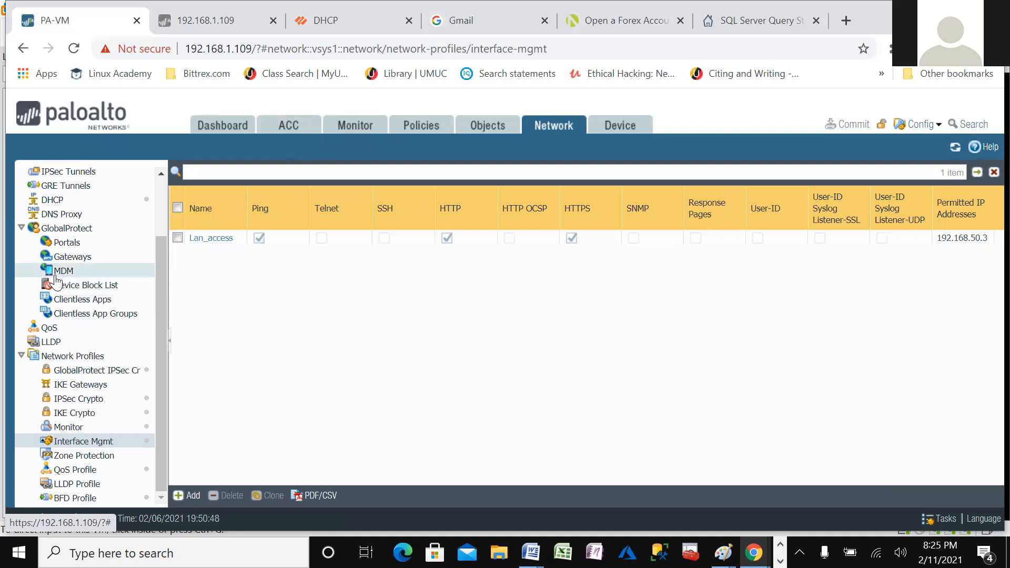
{"action": "scroll", "coordinate": [128, 267], "scroll_direction": "up", "scroll_amount": 3}
{"action": "left_click", "coordinate": [61, 175]}
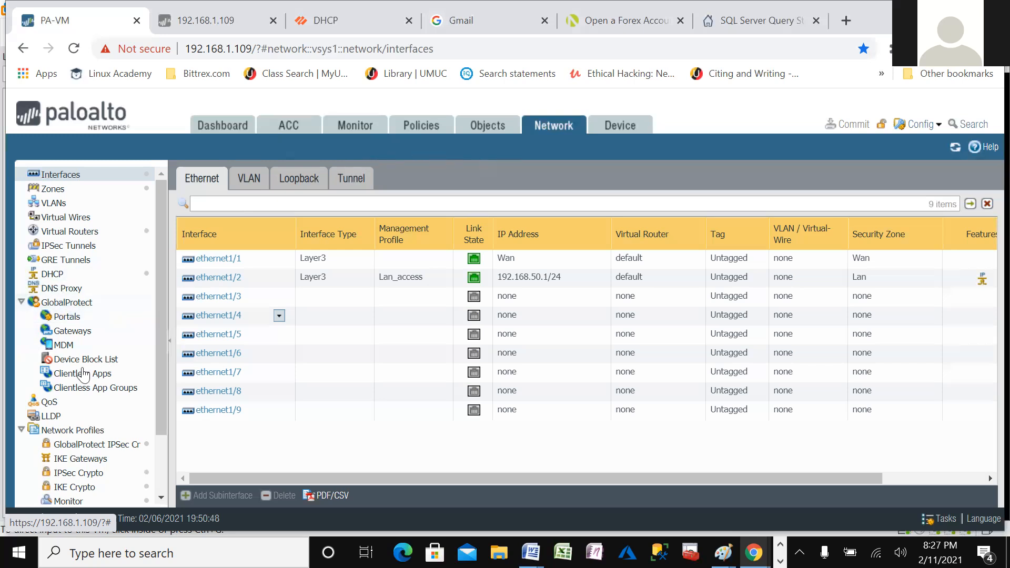
- Add a new antivirus security profile under Objects and name it AV_Profile
{"action": "left_click", "coordinate": [489, 124]}
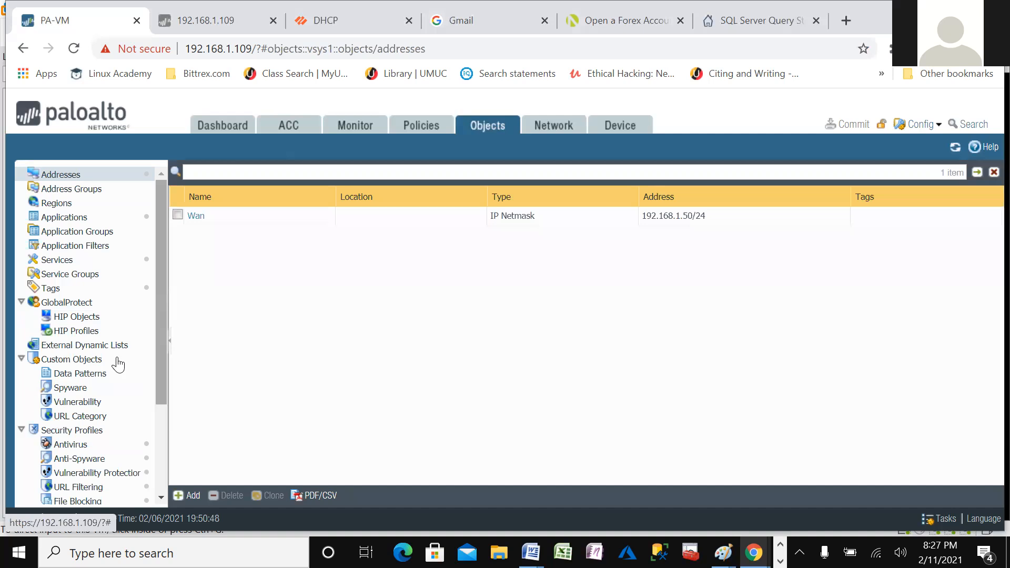
{"action": "scroll", "coordinate": [118, 329], "scroll_direction": "down", "scroll_amount": 3}
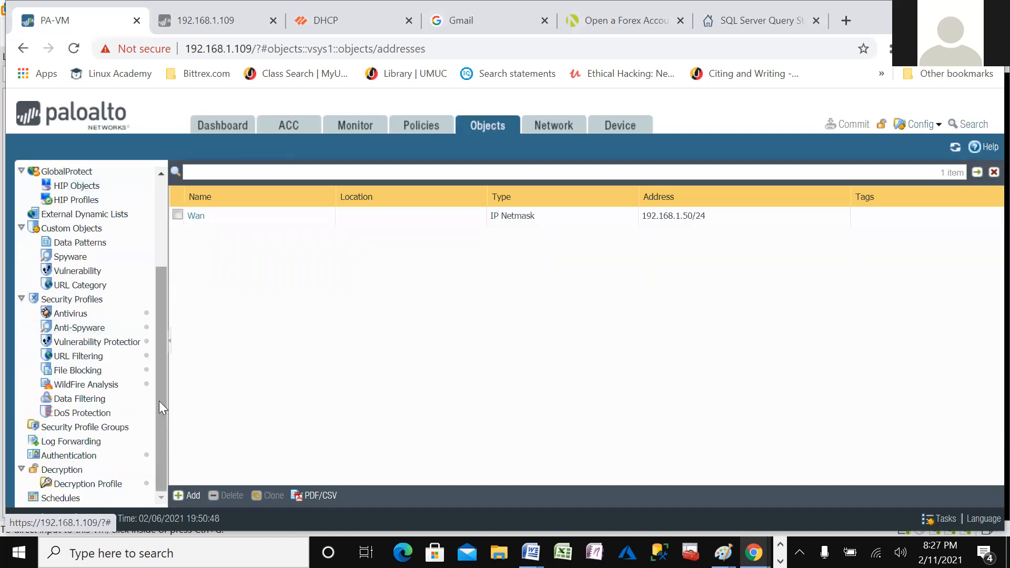
{"action": "left_click", "coordinate": [71, 314]}
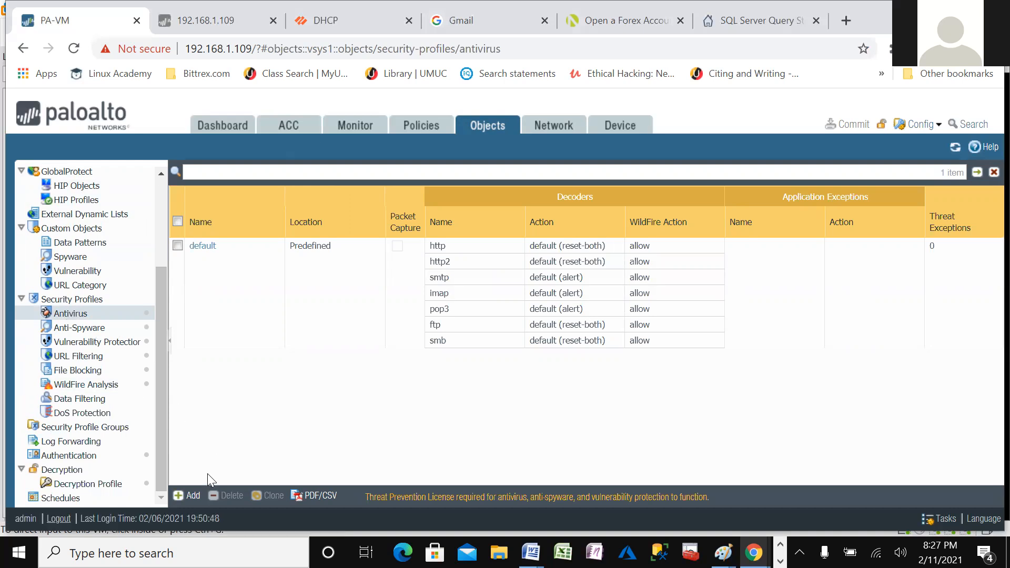
{"action": "left_click", "coordinate": [187, 498]}
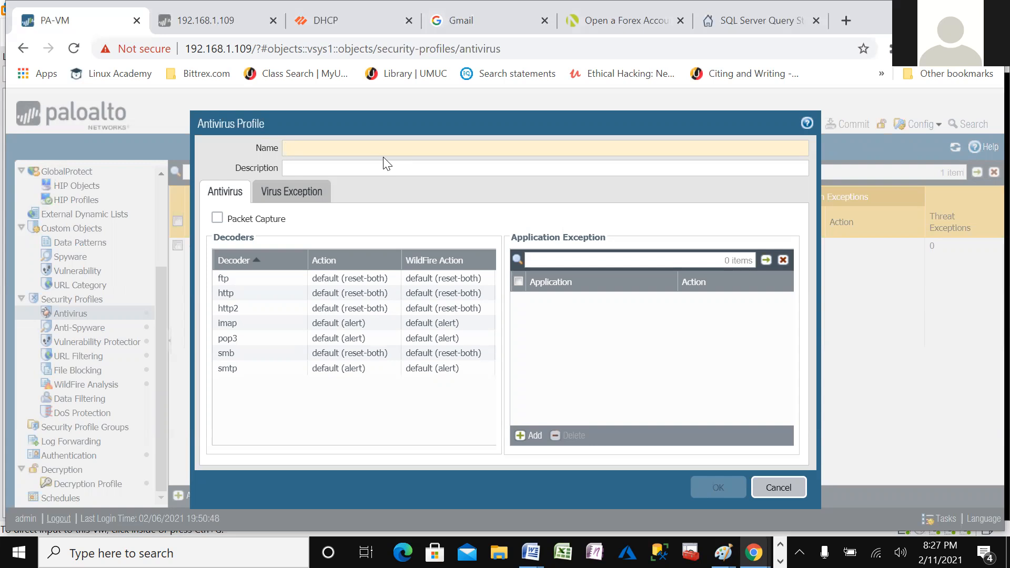
{"action": "type", "text": "A"}
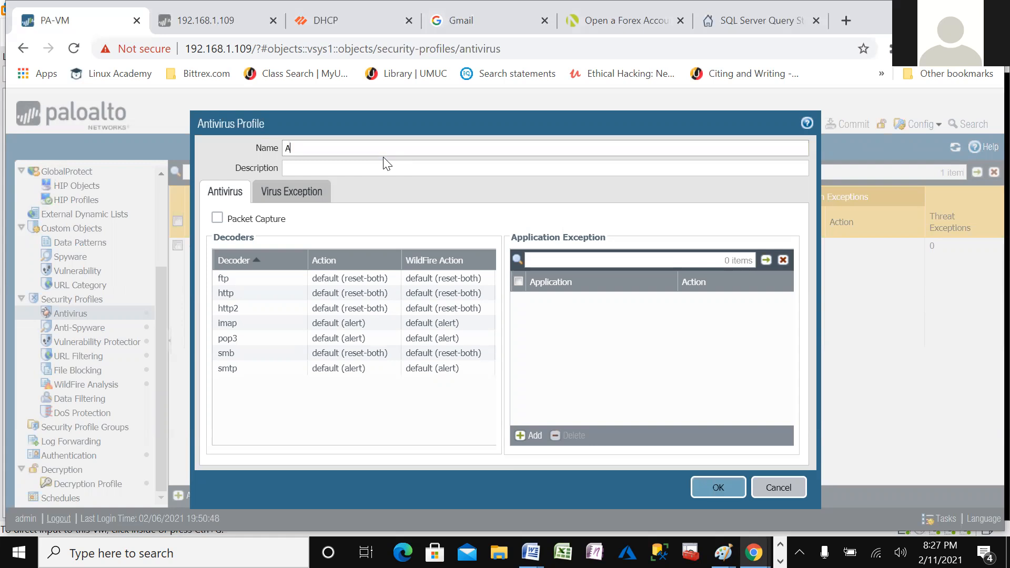
{"action": "type", "text": "V_Profile"}
- Examine the available WildFire actions for the ftp decoder without choosing one
{"action": "left_click", "coordinate": [234, 278]}
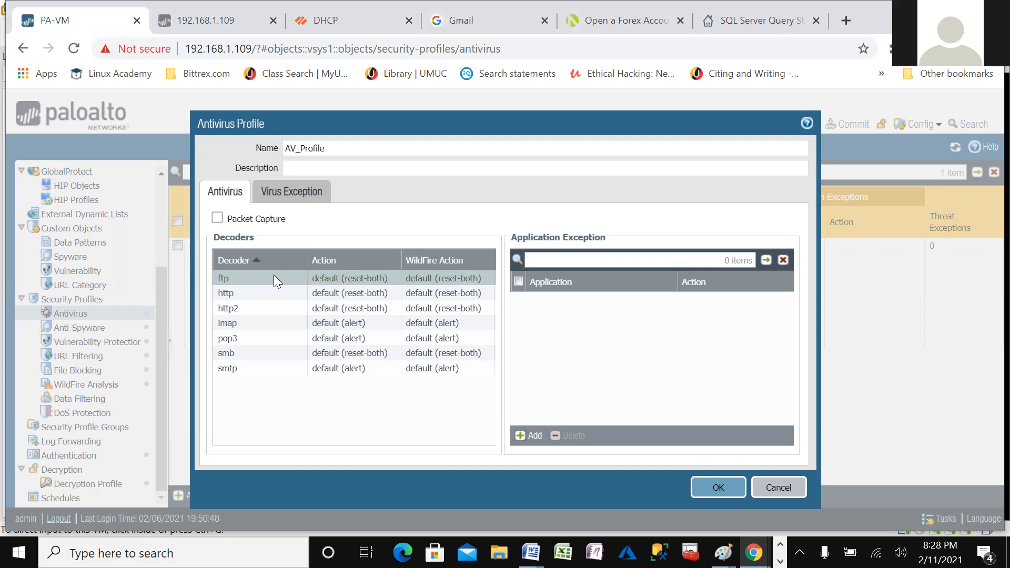
{"action": "left_click", "coordinate": [446, 274]}
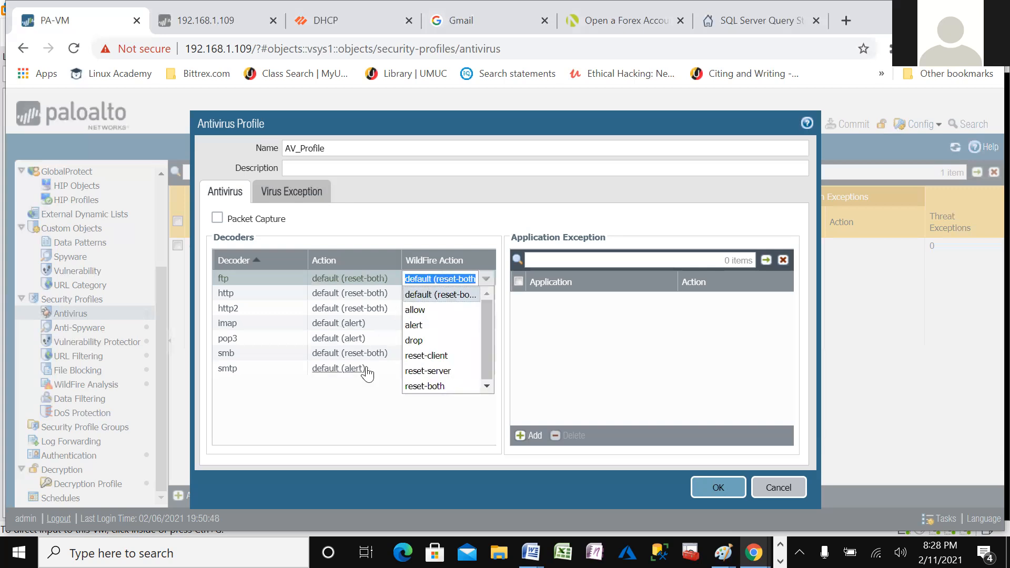
{"action": "left_click", "coordinate": [345, 390]}
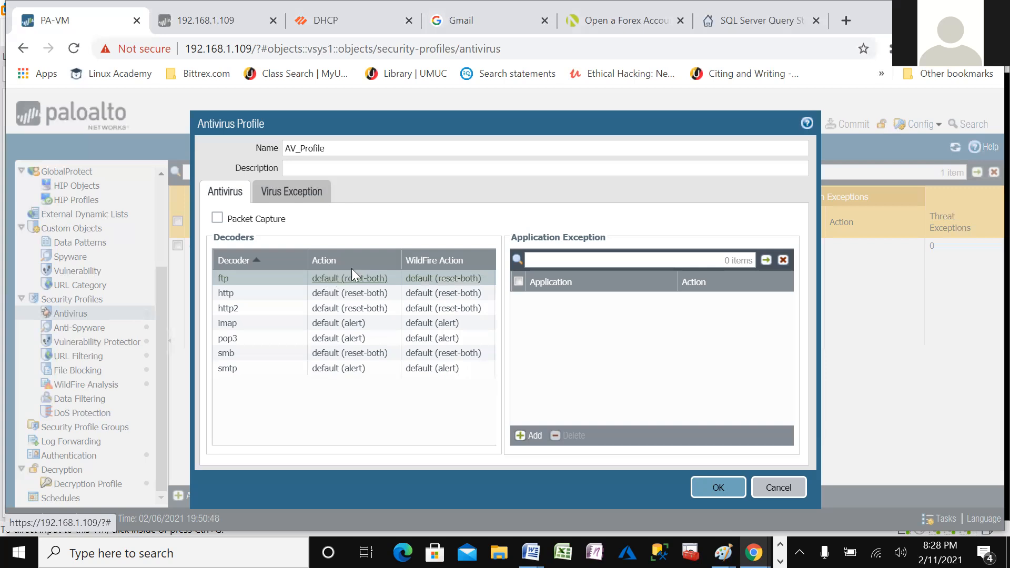
- Set the ftp decoder's action to reset-both and open the http decoder's action choices
{"action": "left_click", "coordinate": [353, 275]}
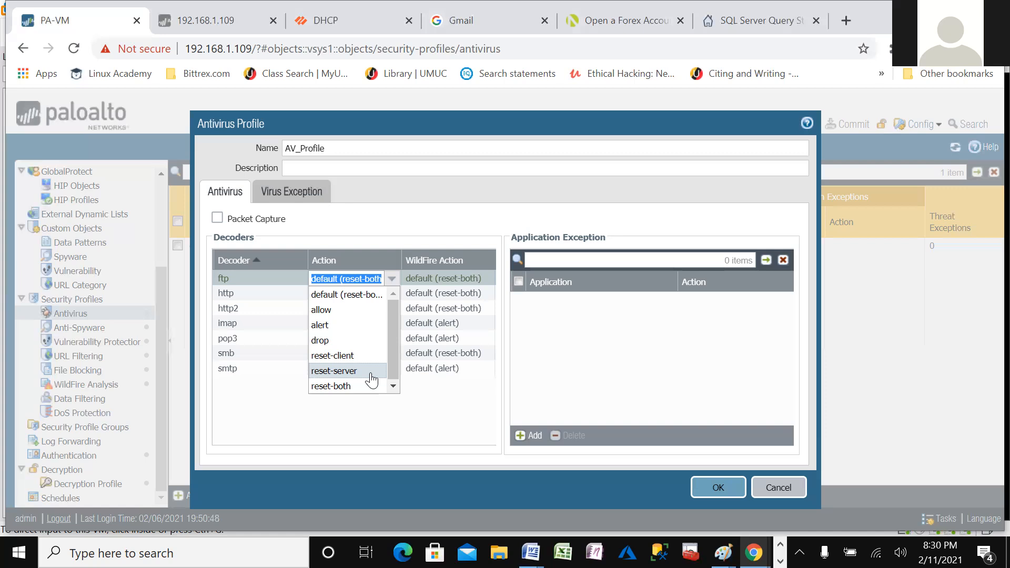
{"action": "left_click", "coordinate": [322, 341]}
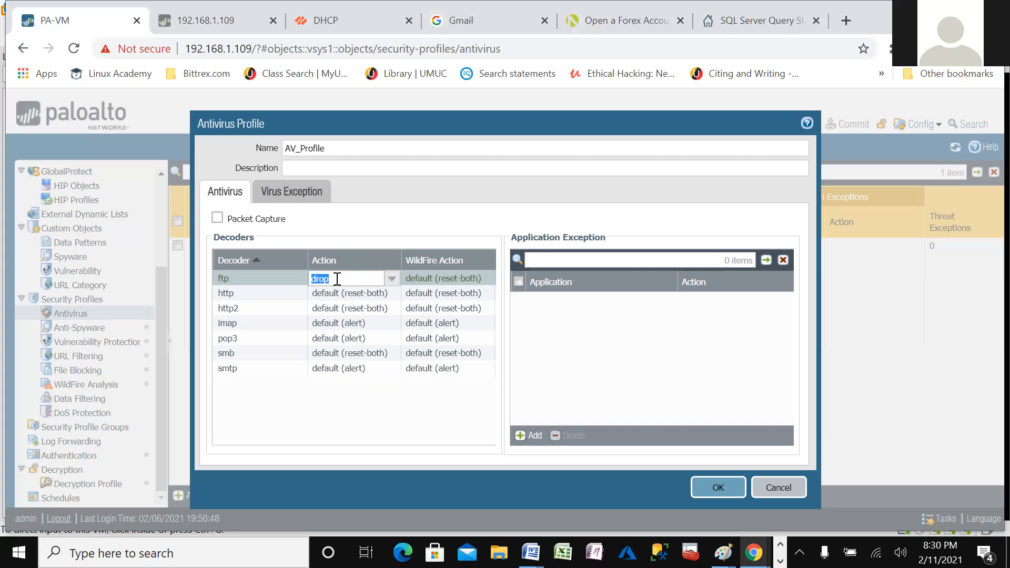
{"action": "left_click", "coordinate": [392, 279]}
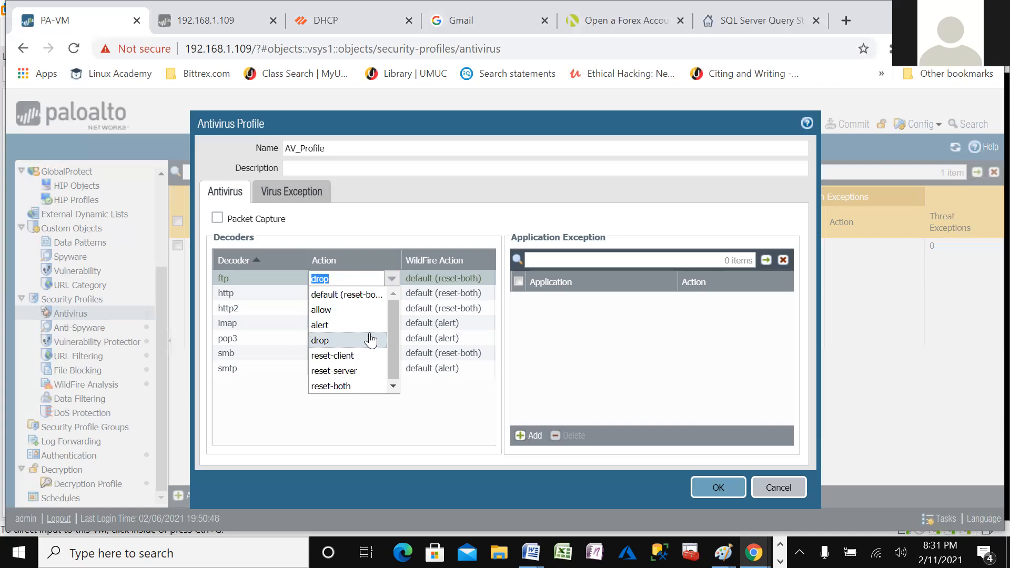
{"action": "left_click", "coordinate": [333, 387]}
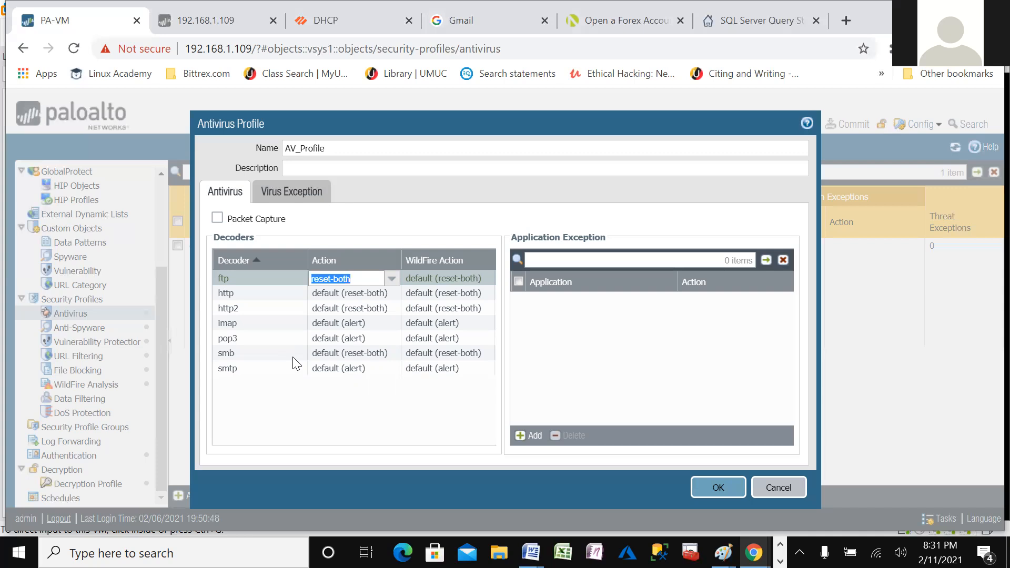
{"action": "left_click", "coordinate": [297, 423]}
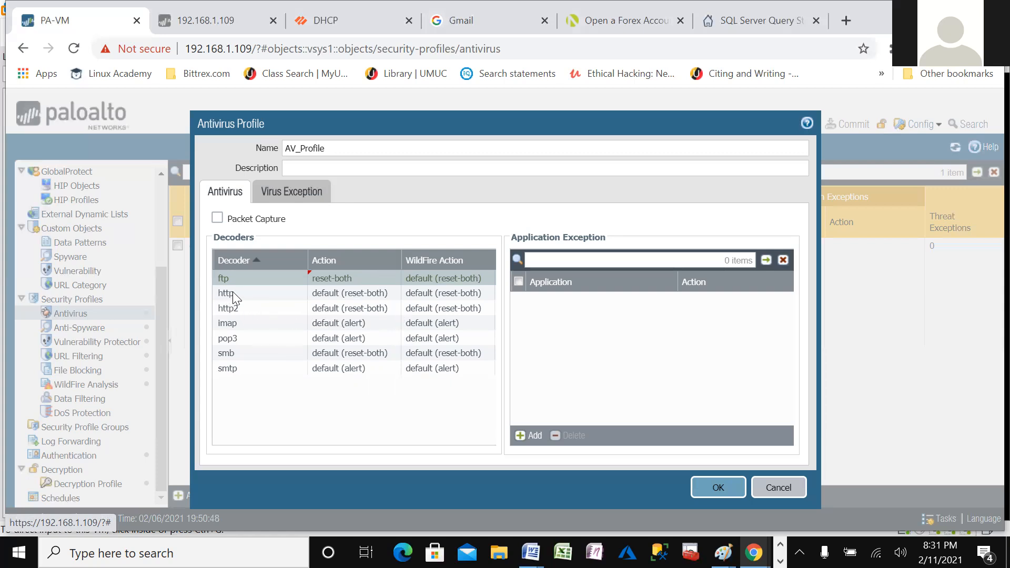
{"action": "left_click", "coordinate": [349, 293]}
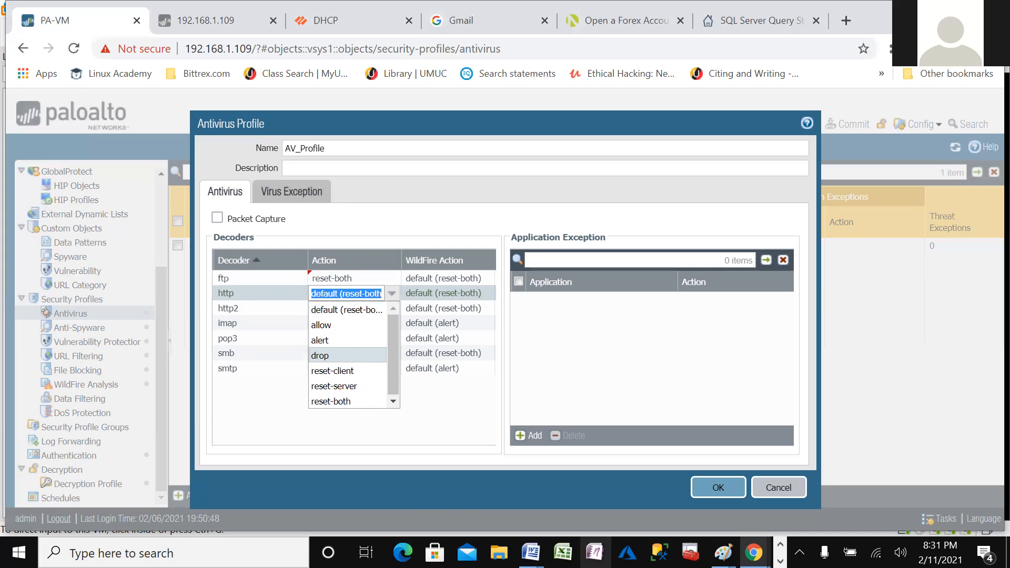
- Switch to the Lan/Wan diagram in Paint and pencil a black line below the Lan host and a box linked to the Wan line
{"action": "left_click", "coordinate": [723, 552]}
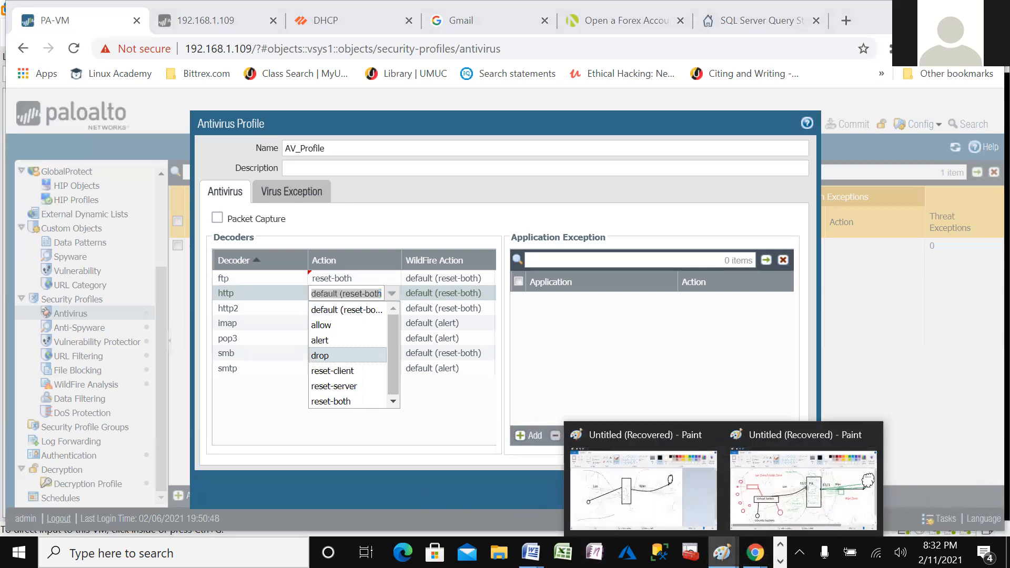
{"action": "left_click", "coordinate": [615, 487]}
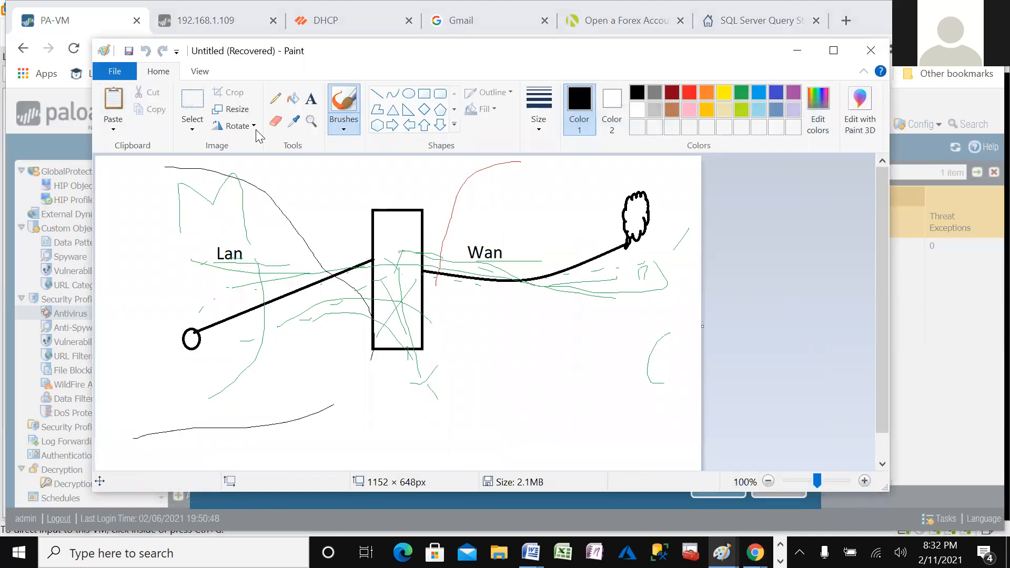
{"action": "left_click", "coordinate": [274, 101]}
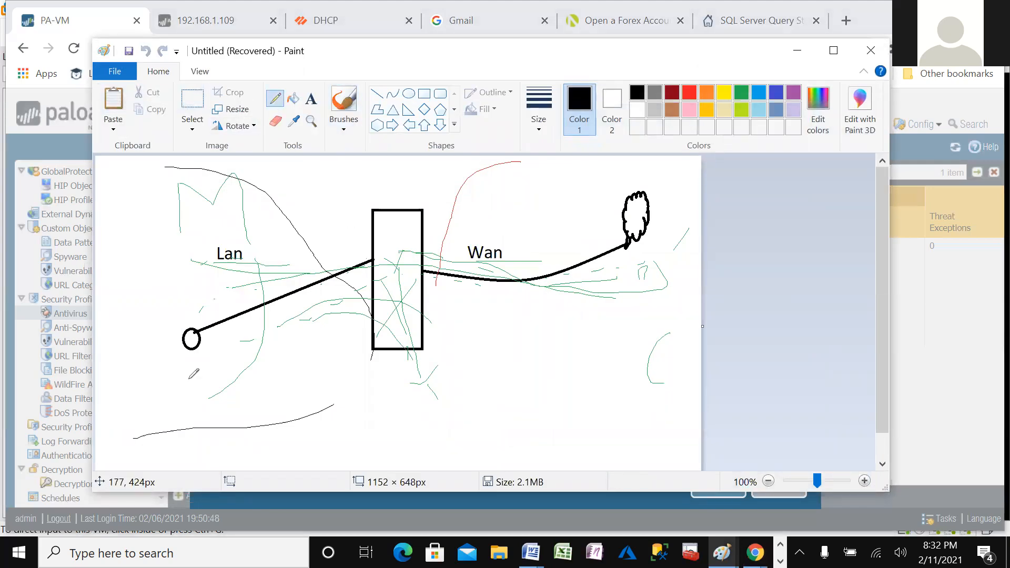
{"action": "left_click_drag", "start_coordinate": [191, 363], "coordinate": [248, 346]}
{"action": "mouse_move", "coordinate": [612, 251]}
{"action": "left_mouse_down"}
{"action": "mouse_move", "coordinate": [656, 322]}
{"action": "mouse_move", "coordinate": [680, 321]}
{"action": "mouse_move", "coordinate": [688, 364]}
{"action": "left_mouse_up"}
{"action": "mouse_move", "coordinate": [627, 334]}
{"action": "left_mouse_down"}
{"action": "mouse_move", "coordinate": [664, 377]}
{"action": "mouse_move", "coordinate": [692, 363]}
{"action": "left_mouse_up"}
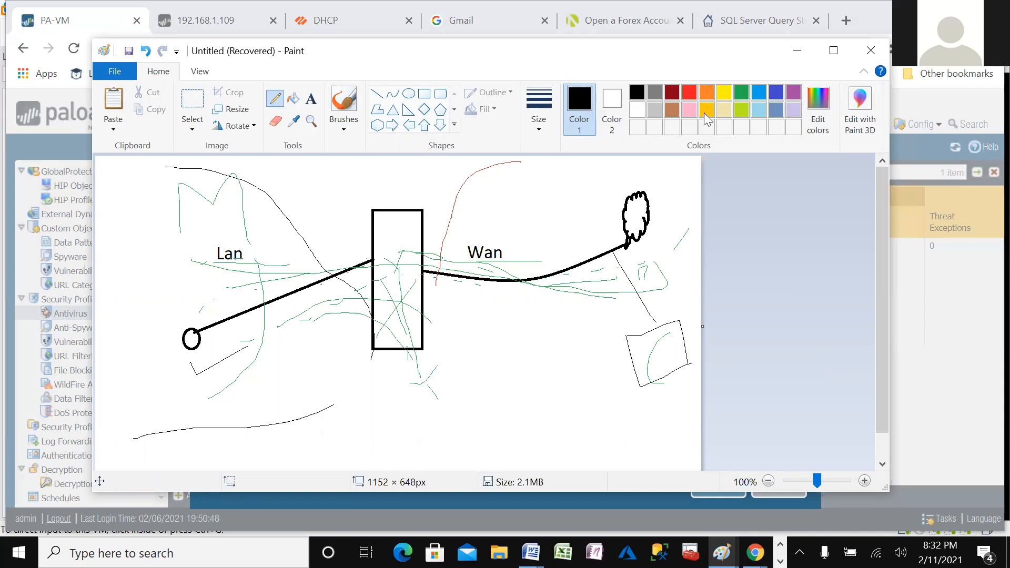
- Draw a red pencil path from the Lan host through the central rectangle to the new box, with a return stroke along the Wan side
{"action": "left_click", "coordinate": [689, 92]}
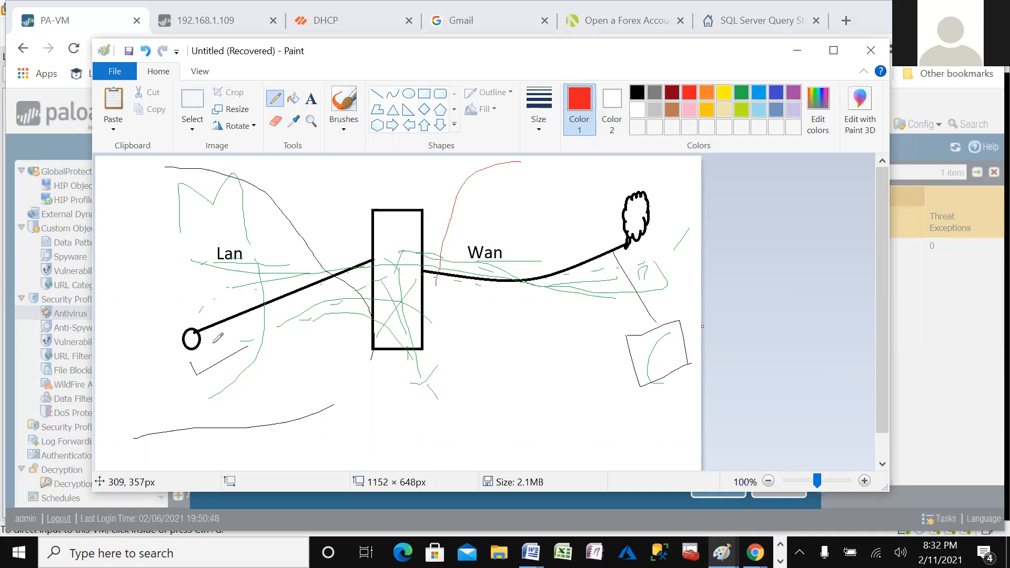
{"action": "mouse_move", "coordinate": [209, 342]}
{"action": "left_mouse_down"}
{"action": "mouse_move", "coordinate": [362, 284]}
{"action": "mouse_move", "coordinate": [425, 275]}
{"action": "mouse_move", "coordinate": [527, 289]}
{"action": "mouse_move", "coordinate": [655, 337]}
{"action": "mouse_move", "coordinate": [673, 354]}
{"action": "left_mouse_up"}
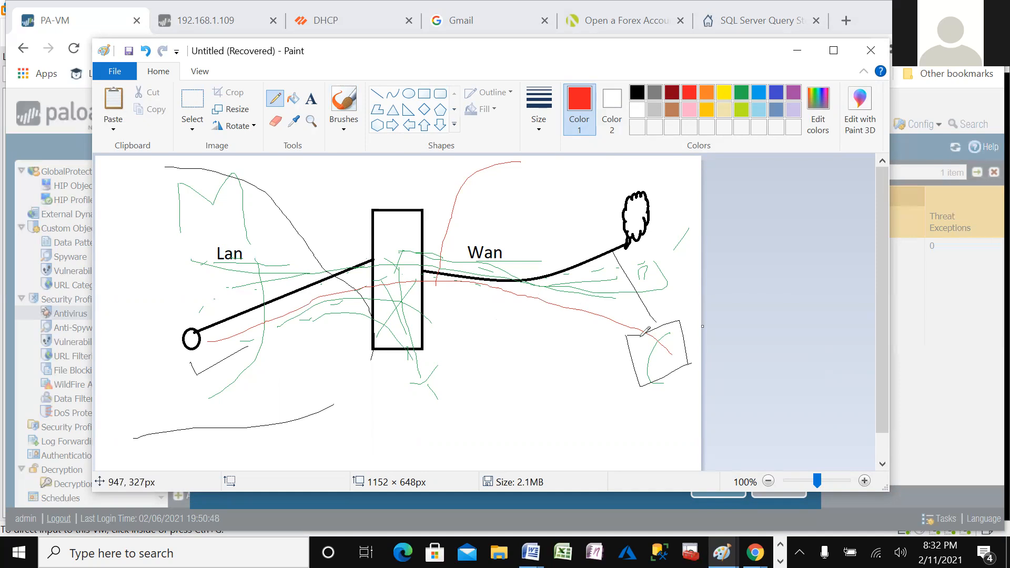
{"action": "left_click_drag", "start_coordinate": [639, 332], "coordinate": [440, 279]}
- Circle in red the path's ends at the box and the Lan host, and its crossings on both sides of the central rectangle
{"action": "mouse_move", "coordinate": [646, 323]}
{"action": "left_mouse_down"}
{"action": "mouse_move", "coordinate": [658, 320]}
{"action": "mouse_move", "coordinate": [612, 315]}
{"action": "left_mouse_up"}
{"action": "mouse_move", "coordinate": [423, 267]}
{"action": "left_mouse_down"}
{"action": "mouse_move", "coordinate": [412, 273]}
{"action": "mouse_move", "coordinate": [435, 266]}
{"action": "mouse_move", "coordinate": [419, 262]}
{"action": "left_mouse_up"}
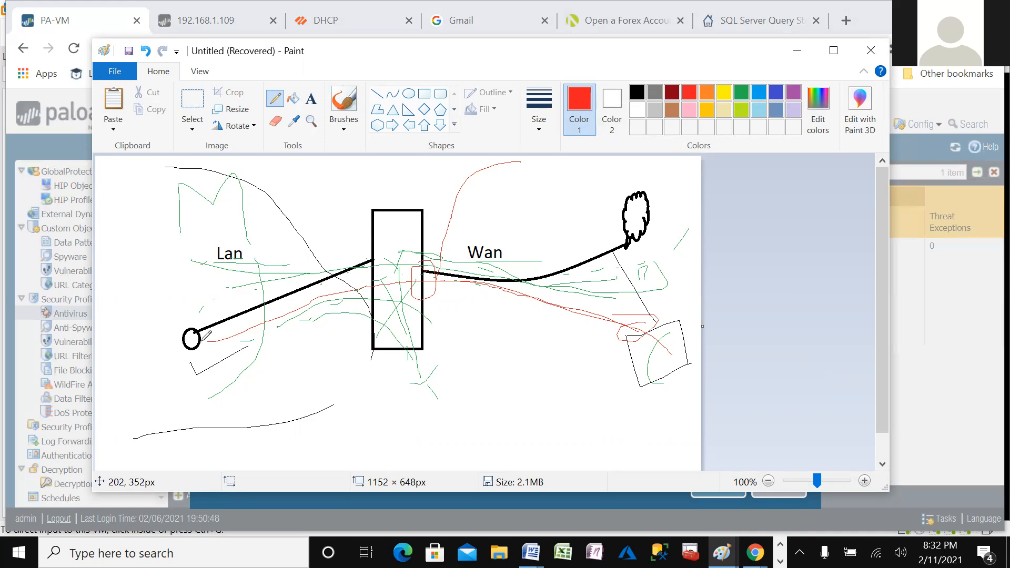
{"action": "mouse_move", "coordinate": [209, 341]}
{"action": "left_mouse_down"}
{"action": "mouse_move", "coordinate": [193, 338]}
{"action": "mouse_move", "coordinate": [190, 360]}
{"action": "mouse_move", "coordinate": [207, 342]}
{"action": "left_mouse_up"}
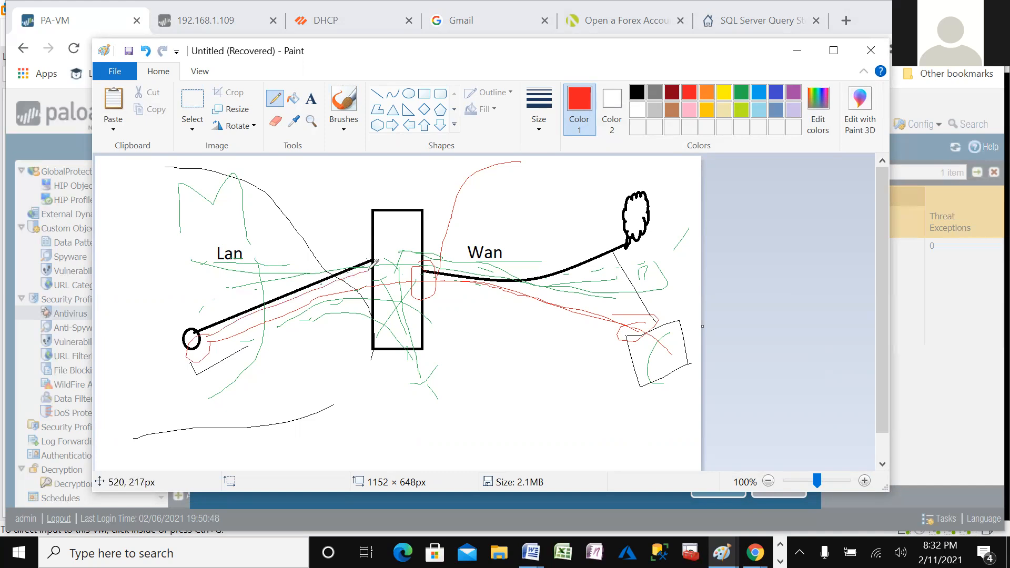
{"action": "mouse_move", "coordinate": [380, 258]}
{"action": "left_mouse_down"}
{"action": "mouse_move", "coordinate": [356, 262]}
{"action": "mouse_move", "coordinate": [376, 279]}
{"action": "mouse_move", "coordinate": [371, 260]}
{"action": "left_mouse_up"}
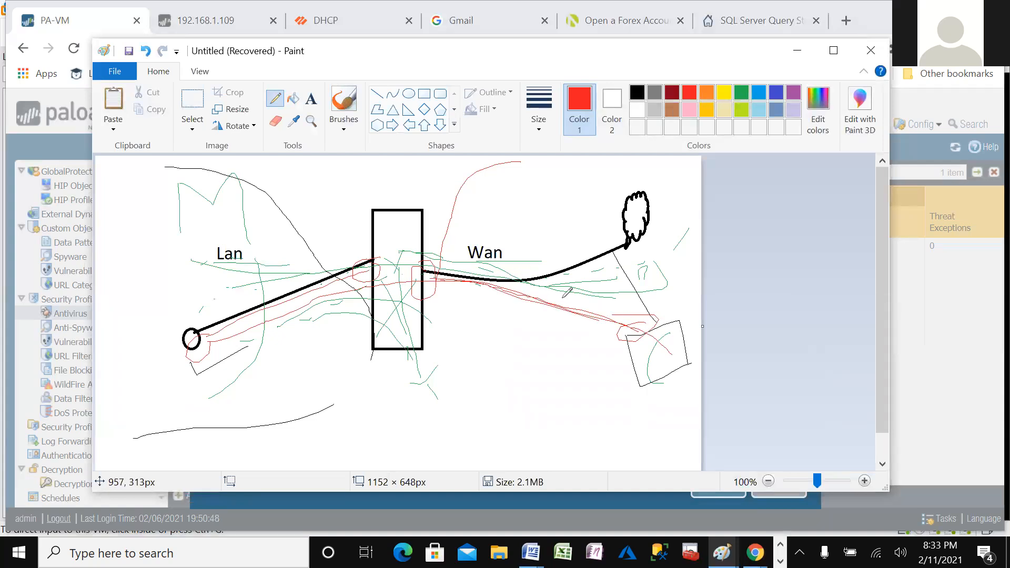
- Pencil red crosses over the path on the Wan side, the Lan side and the central rectangle, with angled strokes beneath the Lan and Wan paths
{"action": "left_click_drag", "start_coordinate": [510, 266], "coordinate": [549, 348]}
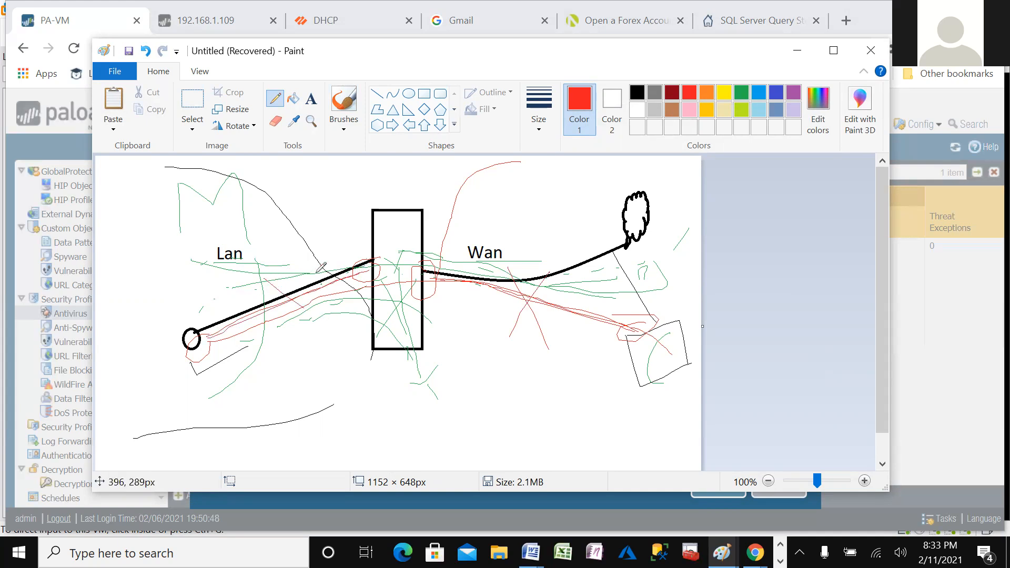
{"action": "left_click_drag", "start_coordinate": [309, 275], "coordinate": [304, 317]}
{"action": "mouse_move", "coordinate": [272, 335]}
{"action": "left_mouse_down"}
{"action": "mouse_move", "coordinate": [448, 292]}
{"action": "mouse_move", "coordinate": [595, 298]}
{"action": "left_mouse_up"}
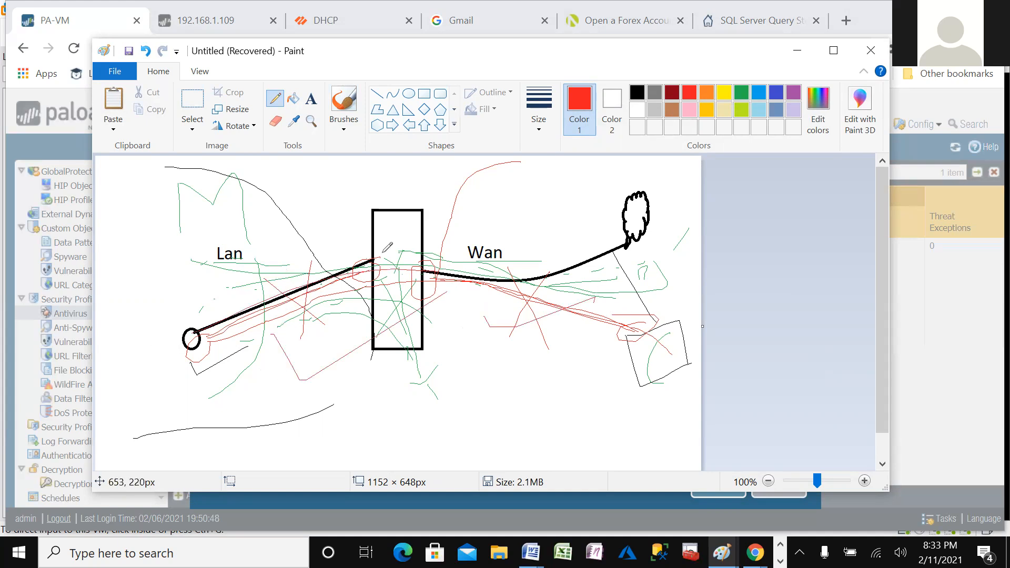
{"action": "left_click_drag", "start_coordinate": [356, 241], "coordinate": [477, 322]}
{"action": "left_click_drag", "start_coordinate": [442, 228], "coordinate": [354, 387]}
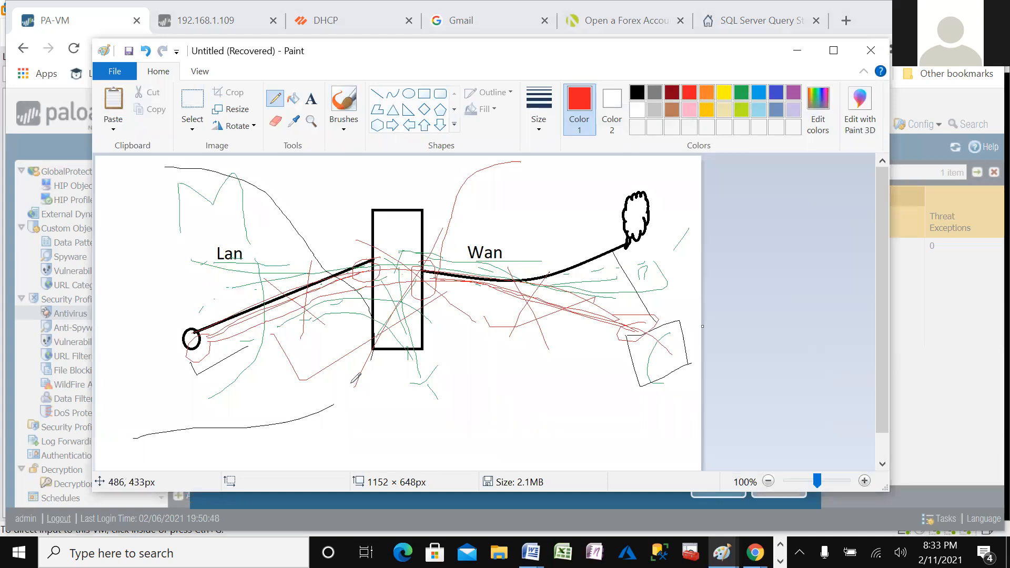
- Undo the recent red strokes back through the crosses, the return path and the circles at the Lan host and the rectangle's Lan side
{"action": "left_click", "coordinate": [146, 51]}
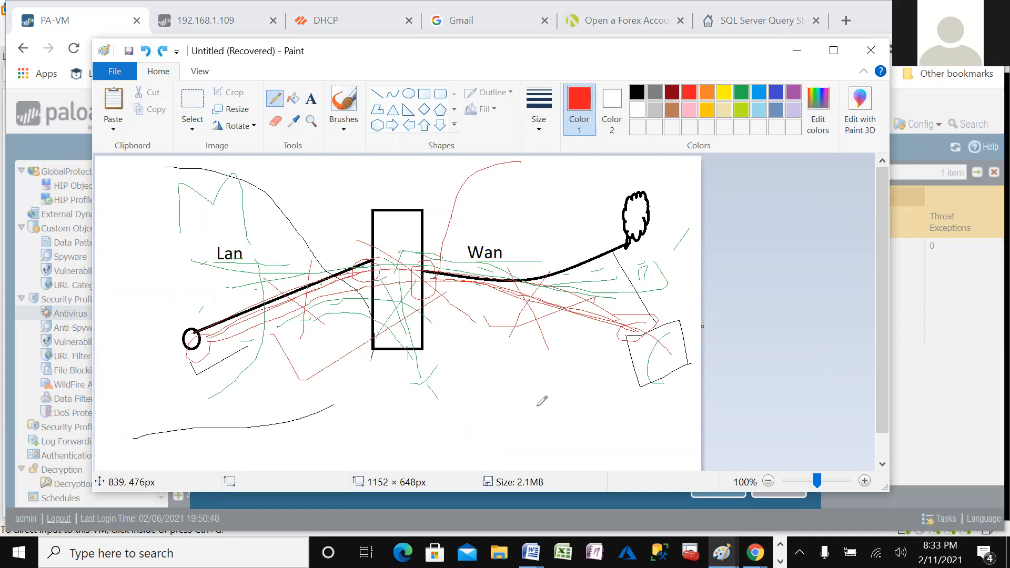
{"action": "left_click", "coordinate": [146, 52]}
{"action": "left_click", "coordinate": [147, 52]}
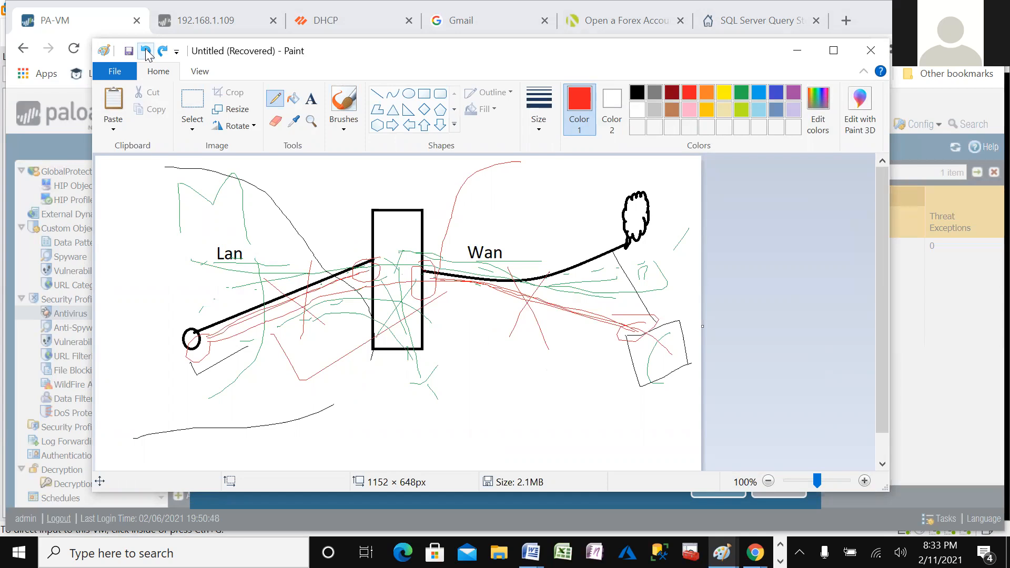
{"action": "left_click", "coordinate": [147, 52]}
{"action": "left_click", "coordinate": [147, 52]}
{"action": "left_click", "coordinate": [147, 53]}
{"action": "left_click", "coordinate": [147, 53]}
{"action": "left_click", "coordinate": [147, 53]}
{"action": "left_click", "coordinate": [147, 52]}
{"action": "left_click", "coordinate": [146, 52]}
{"action": "left_click", "coordinate": [146, 52]}
{"action": "left_click", "coordinate": [147, 52]}
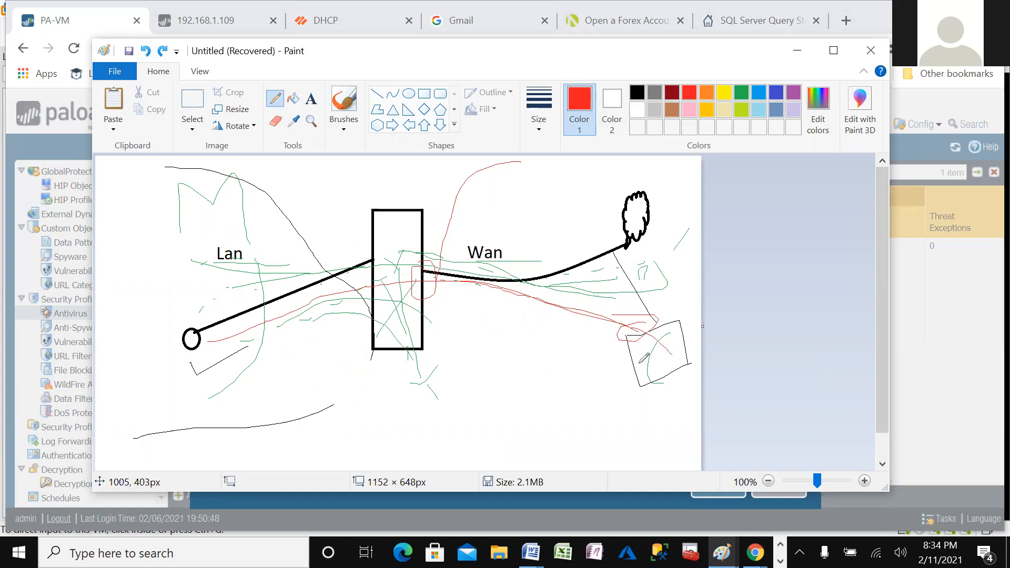
- Write FTP in red across the Wan-side box and draw a red path from the box through the central rectangle to the Lan host
{"action": "mouse_move", "coordinate": [593, 354]}
{"action": "left_mouse_down"}
{"action": "mouse_move", "coordinate": [567, 365]}
{"action": "mouse_move", "coordinate": [575, 390]}
{"action": "mouse_move", "coordinate": [614, 374]}
{"action": "mouse_move", "coordinate": [657, 414]}
{"action": "left_mouse_up"}
{"action": "mouse_move", "coordinate": [664, 361]}
{"action": "left_mouse_down"}
{"action": "mouse_move", "coordinate": [683, 401]}
{"action": "mouse_move", "coordinate": [673, 329]}
{"action": "mouse_move", "coordinate": [680, 361]}
{"action": "left_mouse_up"}
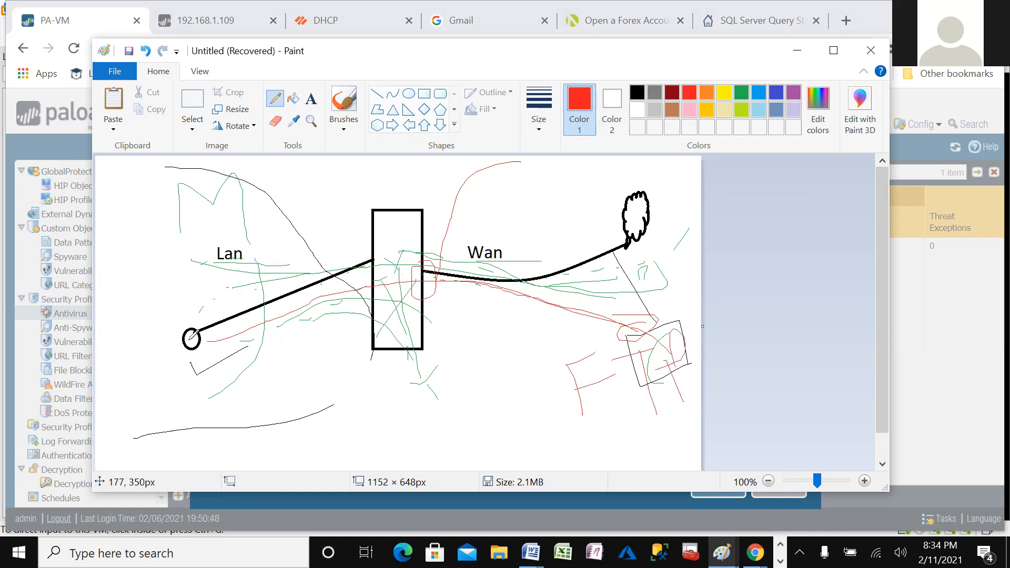
{"action": "mouse_move", "coordinate": [625, 339]}
{"action": "left_mouse_down"}
{"action": "mouse_move", "coordinate": [408, 304]}
{"action": "mouse_move", "coordinate": [254, 317]}
{"action": "mouse_move", "coordinate": [206, 331]}
{"action": "left_mouse_up"}
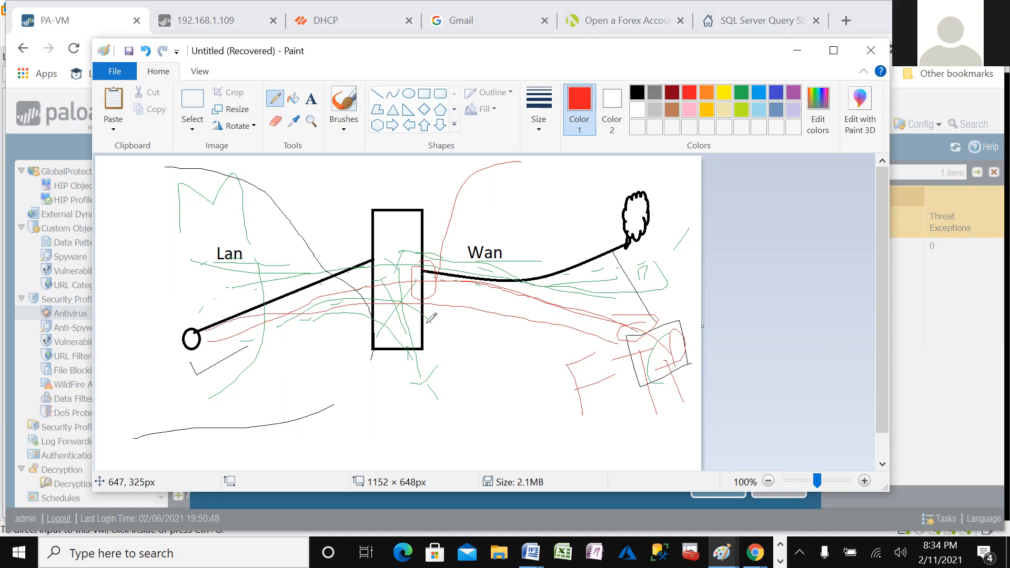
- Mark the path's crossing in the central rectangle's lower half in red, with angled strokes toward the Wan side and a vertical stroke down through the rectangle
{"action": "mouse_move", "coordinate": [437, 330]}
{"action": "left_mouse_down"}
{"action": "mouse_move", "coordinate": [473, 339]}
{"action": "mouse_move", "coordinate": [503, 322]}
{"action": "left_mouse_up"}
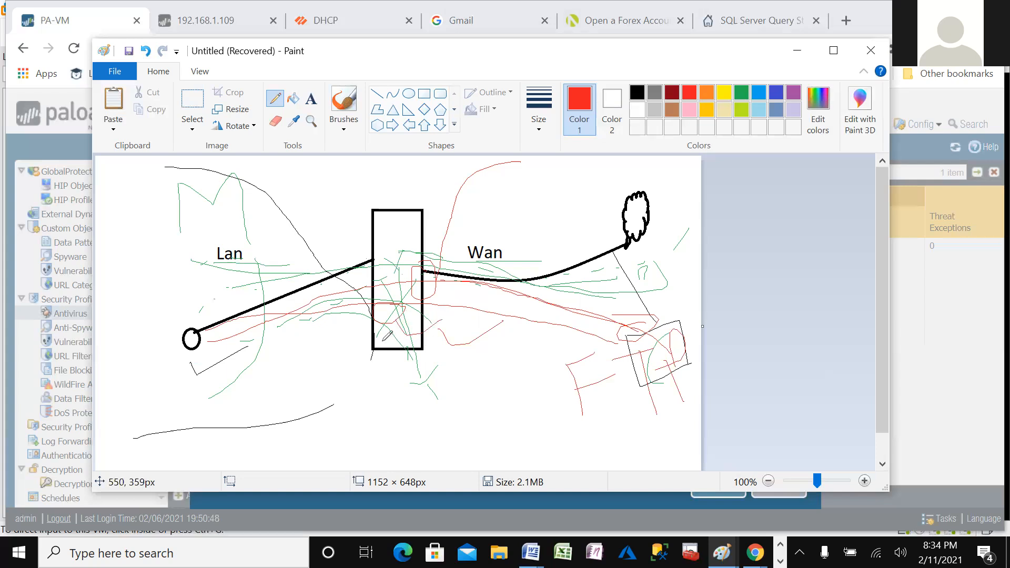
{"action": "left_click_drag", "start_coordinate": [381, 339], "coordinate": [449, 329]}
{"action": "mouse_move", "coordinate": [370, 362]}
{"action": "left_mouse_down"}
{"action": "mouse_move", "coordinate": [387, 378]}
{"action": "mouse_move", "coordinate": [414, 363]}
{"action": "left_mouse_up"}
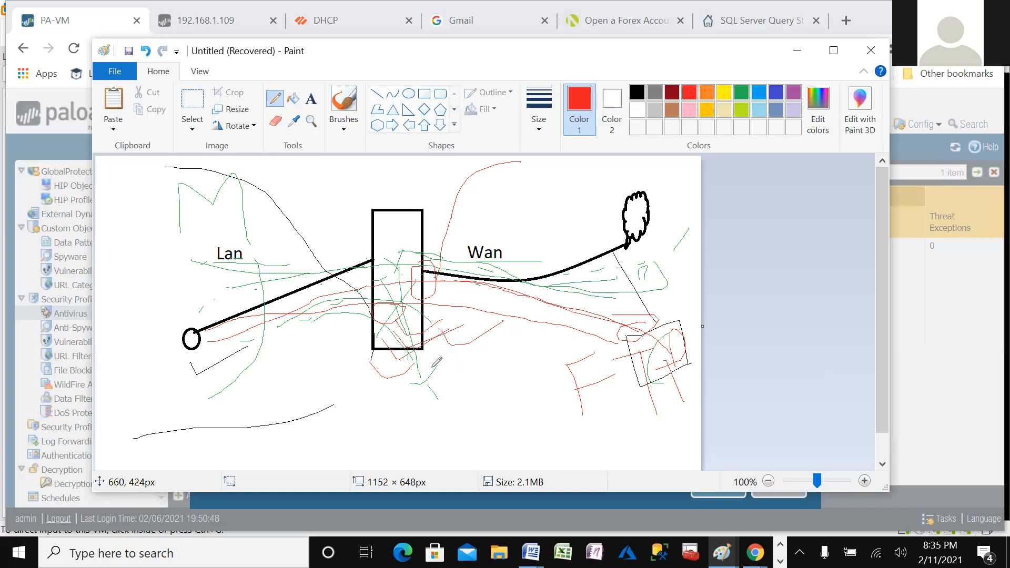
{"action": "mouse_move", "coordinate": [433, 361]}
{"action": "left_mouse_down"}
{"action": "mouse_move", "coordinate": [442, 374]}
{"action": "mouse_move", "coordinate": [523, 334]}
{"action": "left_mouse_up"}
{"action": "left_click_drag", "start_coordinate": [484, 291], "coordinate": [510, 340]}
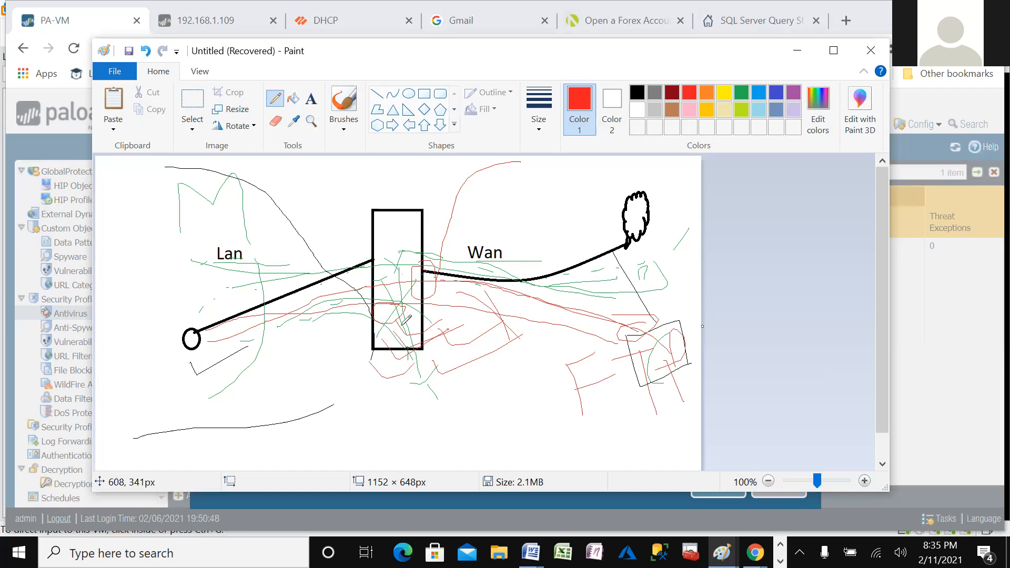
{"action": "left_click_drag", "start_coordinate": [395, 315], "coordinate": [397, 400]}
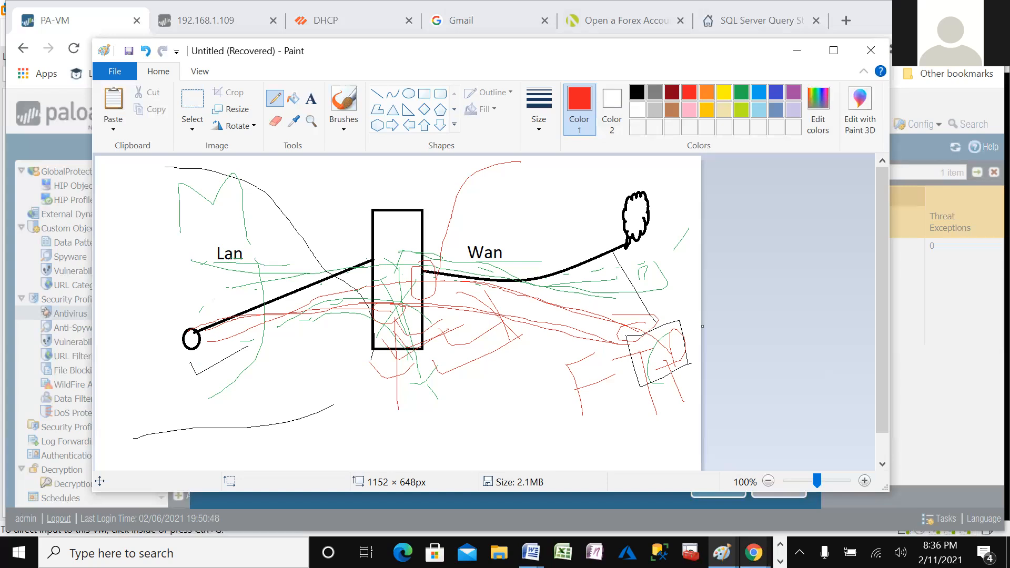
- Switch to the PA-VM window in Chrome and set the http decoder's action to reset-both and the http2 decoder's action to drop
{"action": "left_click", "coordinate": [753, 552]}
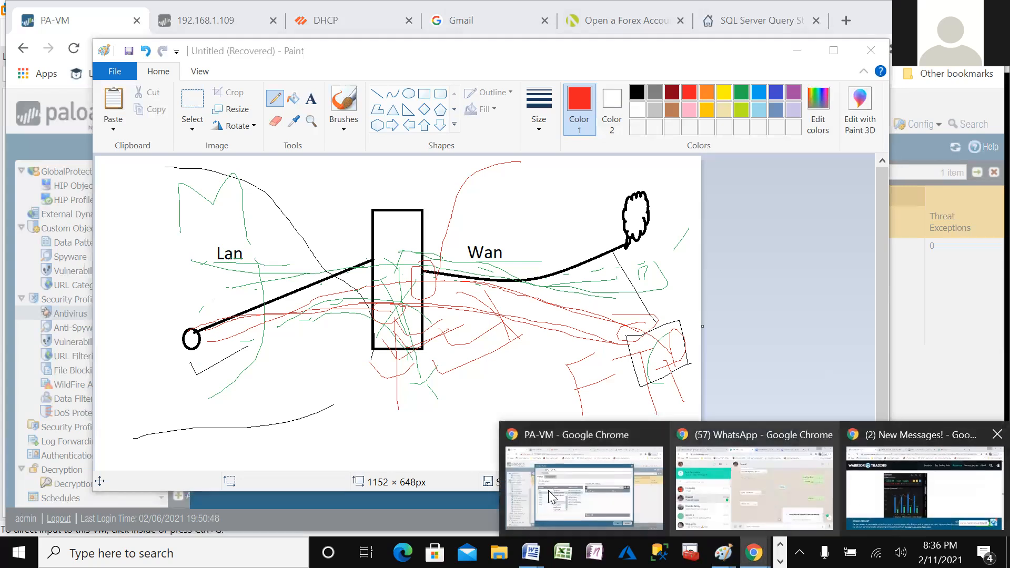
{"action": "left_click", "coordinate": [563, 517]}
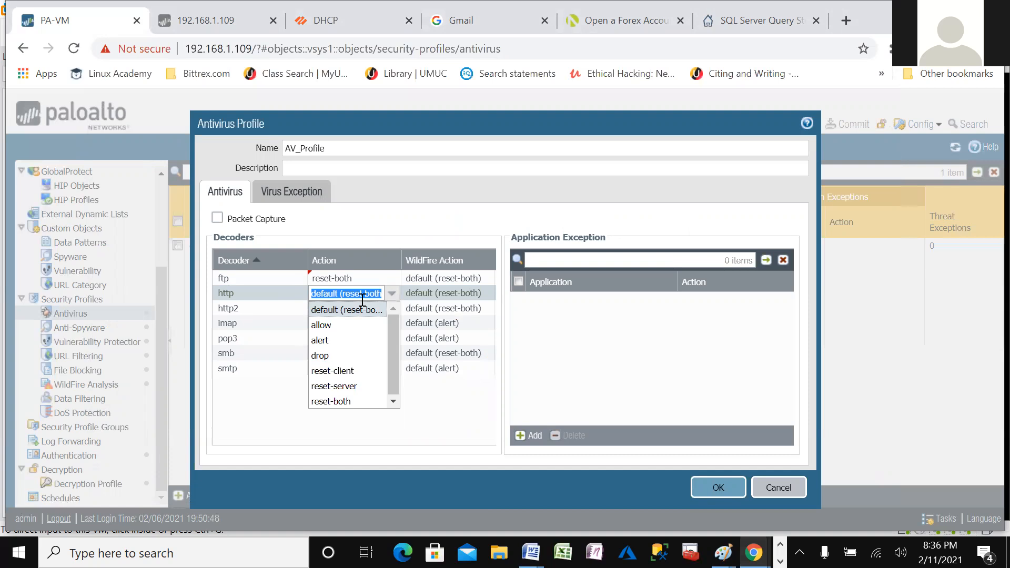
{"action": "left_click", "coordinate": [340, 400]}
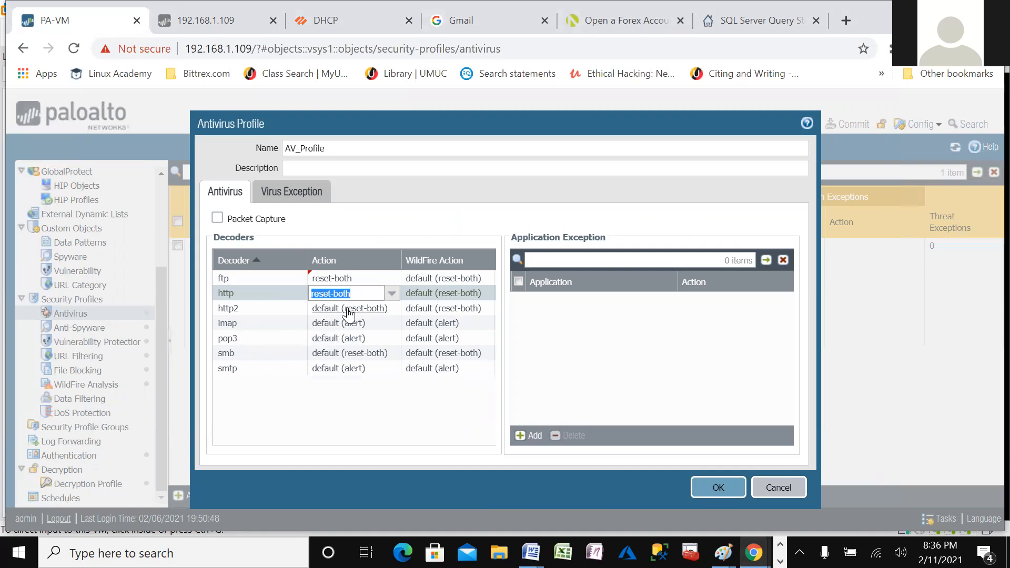
{"action": "left_click", "coordinate": [321, 310]}
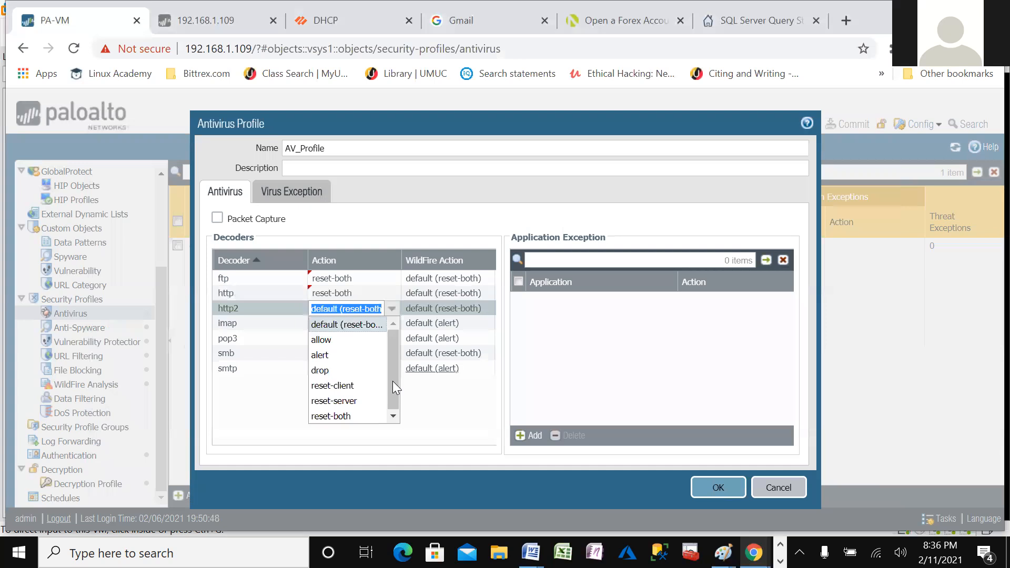
{"action": "left_click", "coordinate": [320, 371]}
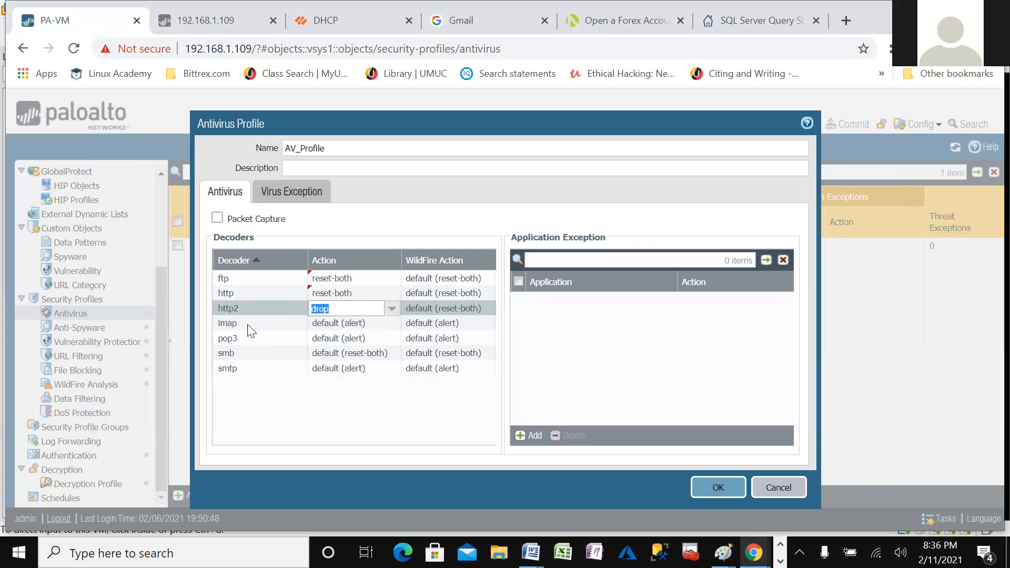
- Set the imap decoder's action to drop in the antivirus profile
{"action": "left_click", "coordinate": [362, 324]}
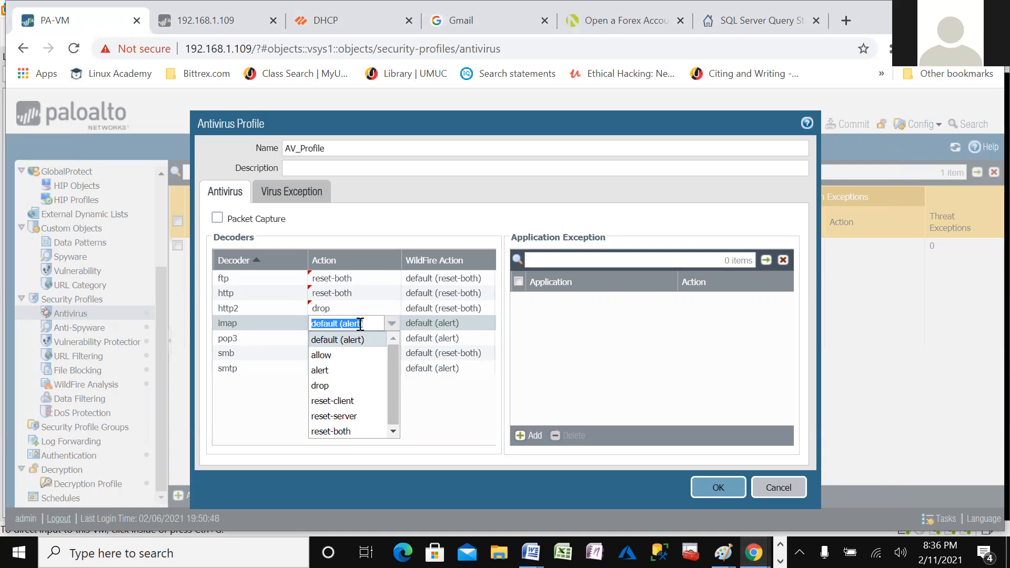
{"action": "left_click", "coordinate": [320, 385]}
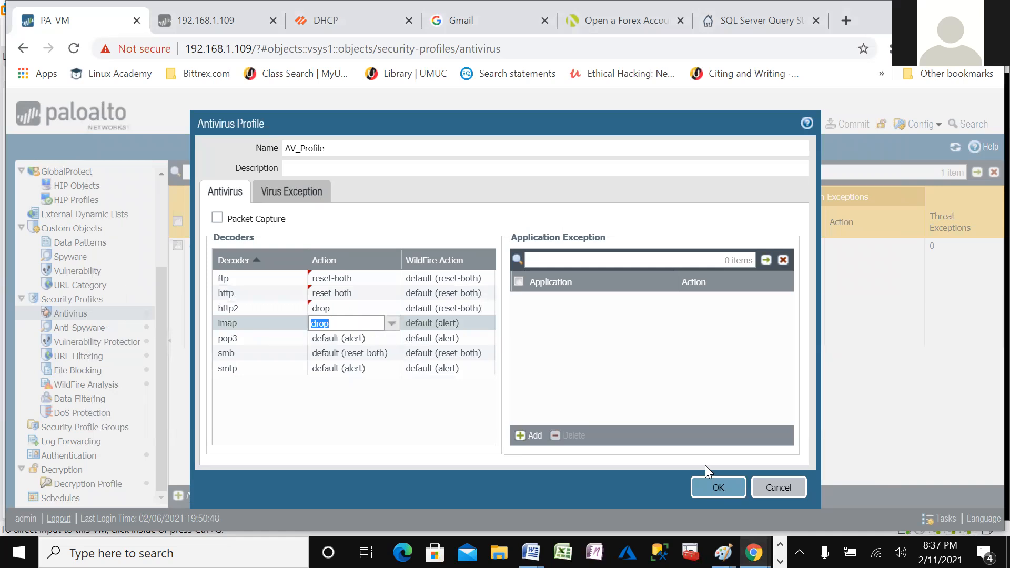
{"action": "left_click", "coordinate": [799, 552]}
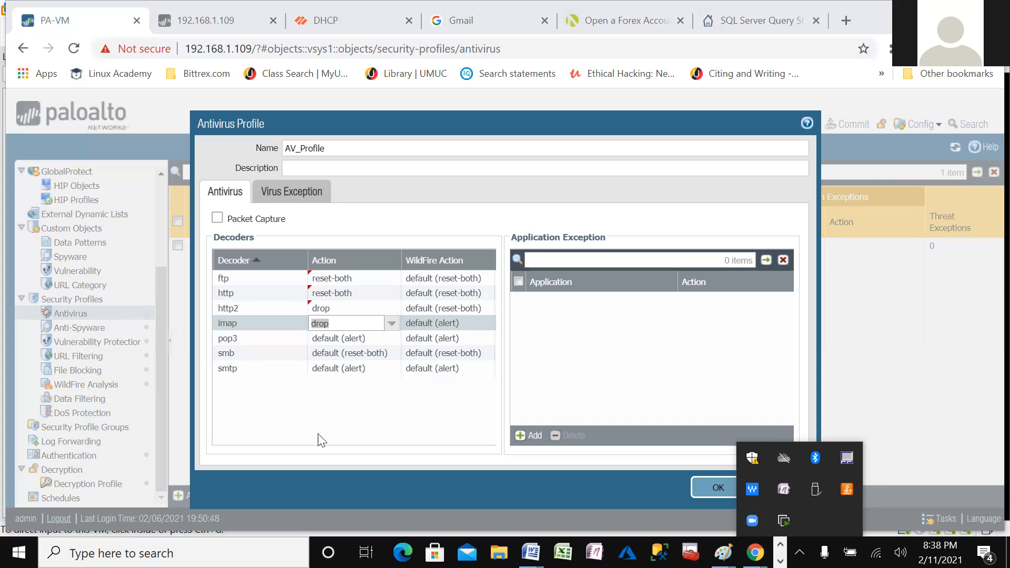
{"action": "left_click", "coordinate": [296, 421]}
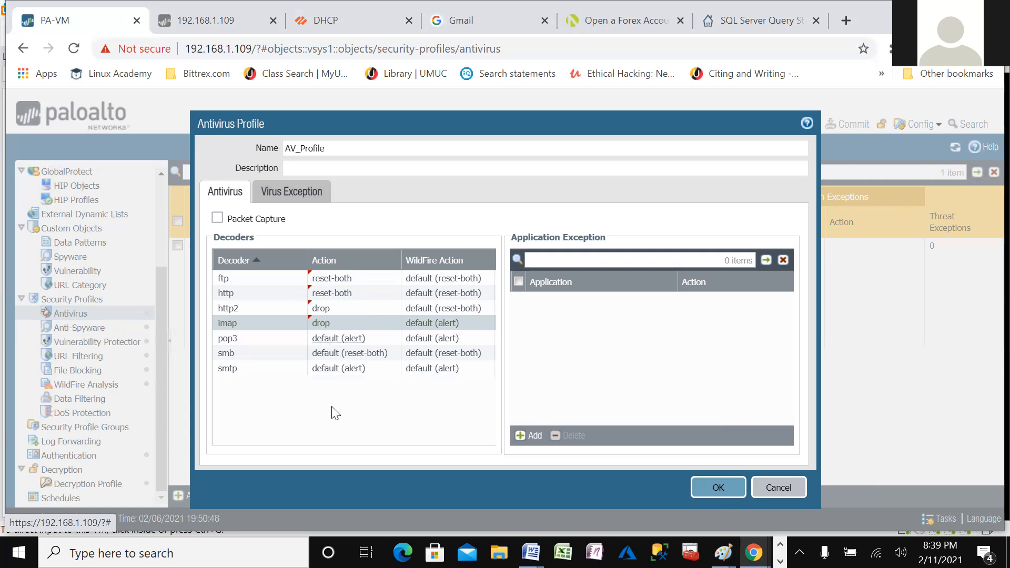
- Try allow as the imap decoder's action and set it back to drop
{"action": "left_click", "coordinate": [317, 320]}
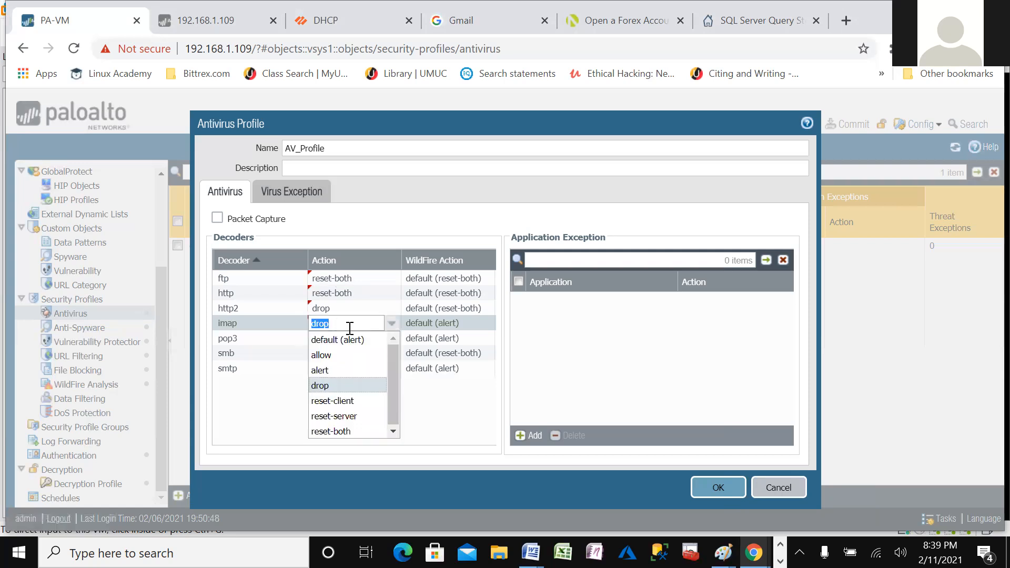
{"action": "left_click", "coordinate": [321, 356]}
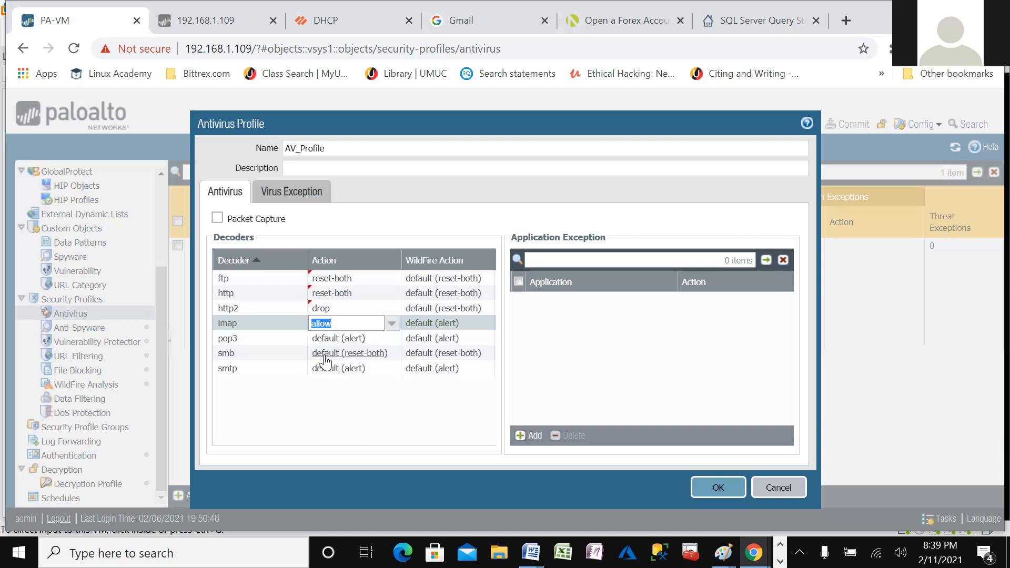
{"action": "left_click", "coordinate": [337, 411]}
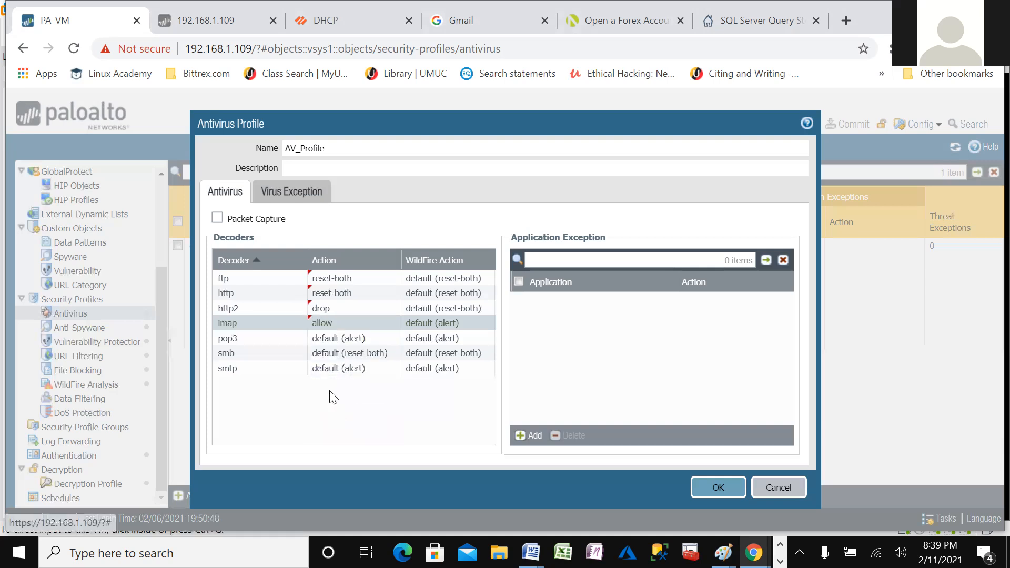
{"action": "left_click", "coordinate": [317, 322]}
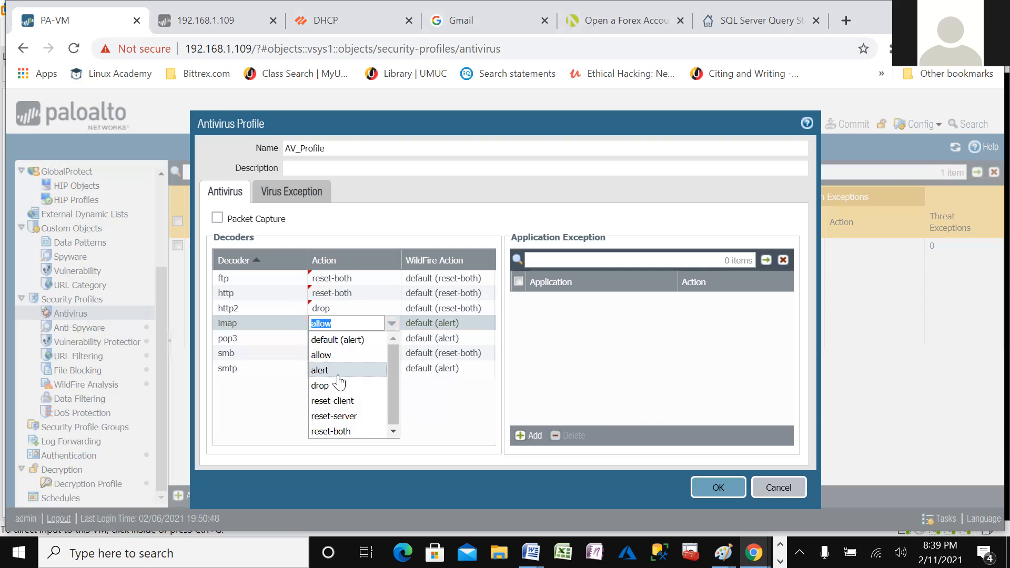
{"action": "left_click", "coordinate": [326, 388]}
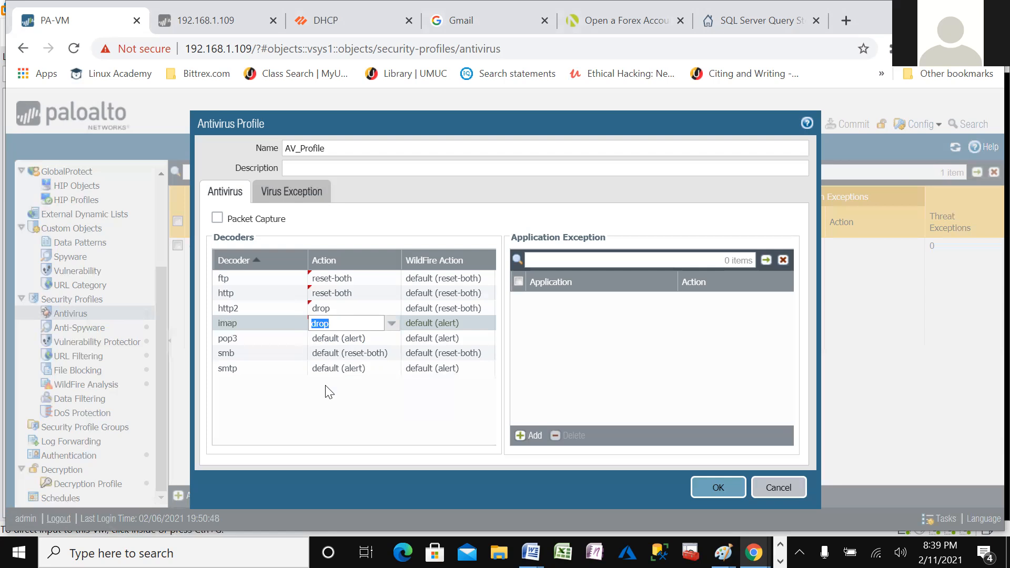
{"action": "left_click", "coordinate": [343, 413]}
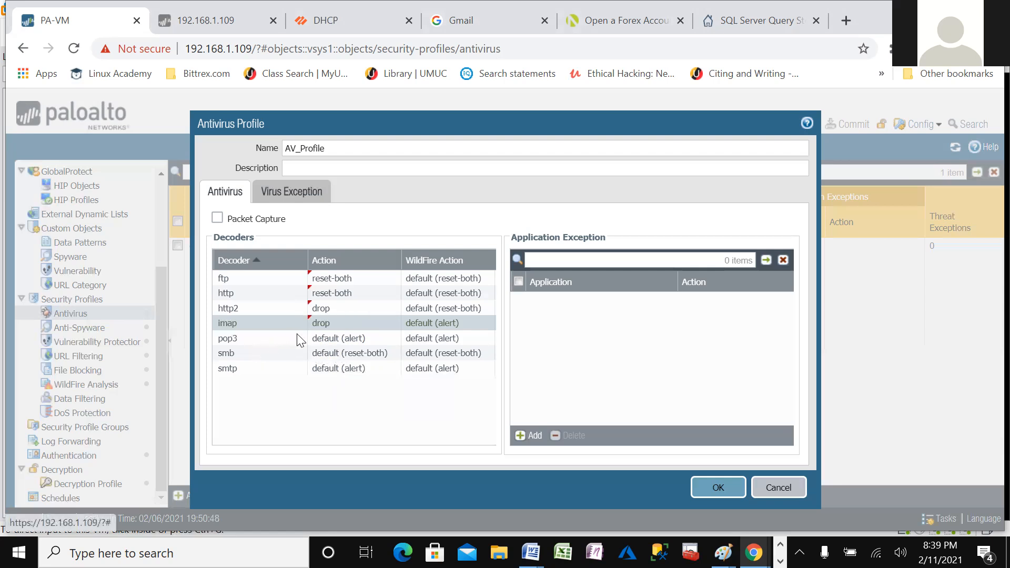
- Set the pop3 decoder's action to alert, reopening its action choices to select alert again
{"action": "left_click", "coordinate": [341, 341]}
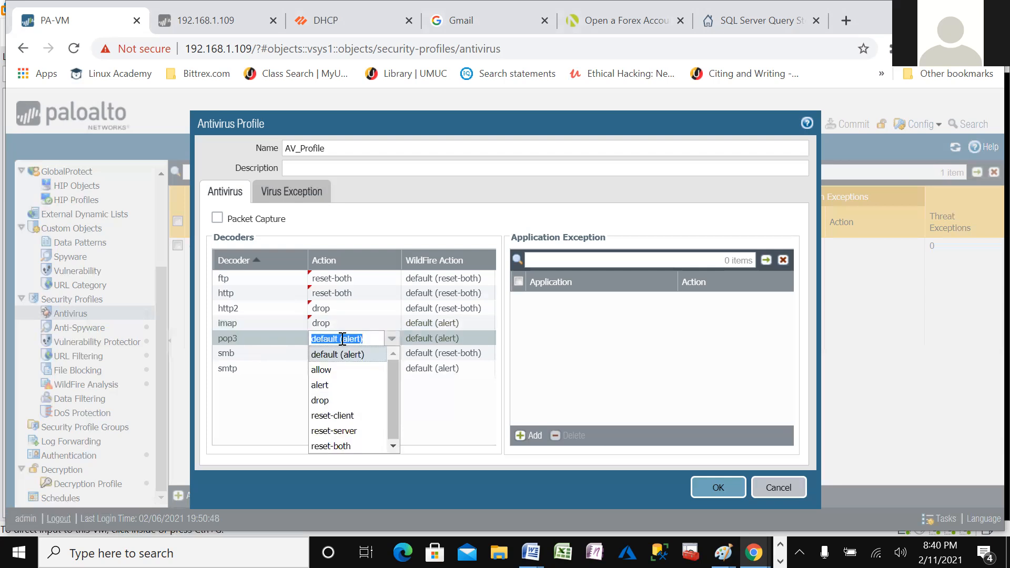
{"action": "left_click", "coordinate": [322, 386]}
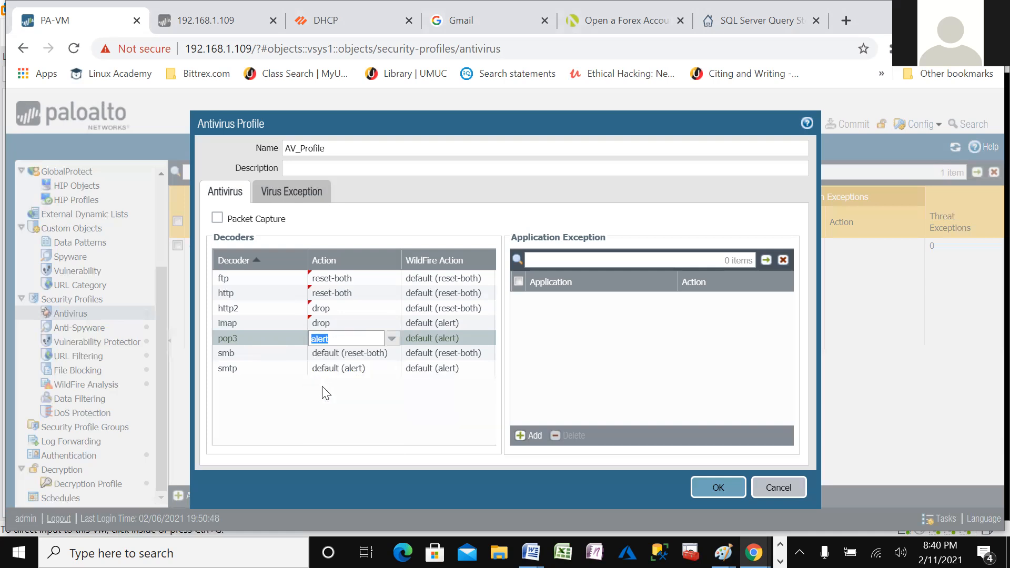
{"action": "left_click", "coordinate": [301, 418]}
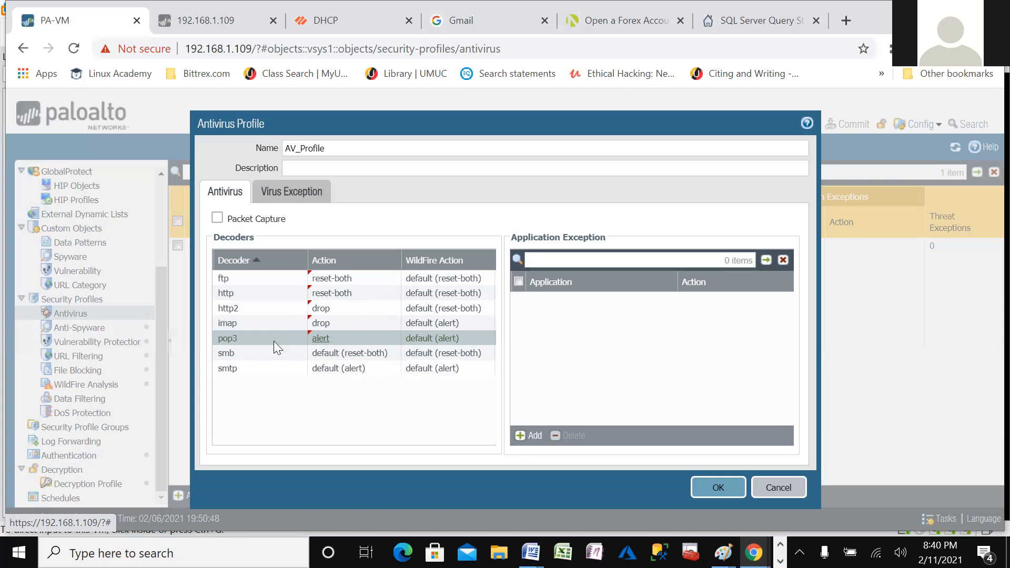
{"action": "left_click", "coordinate": [321, 337]}
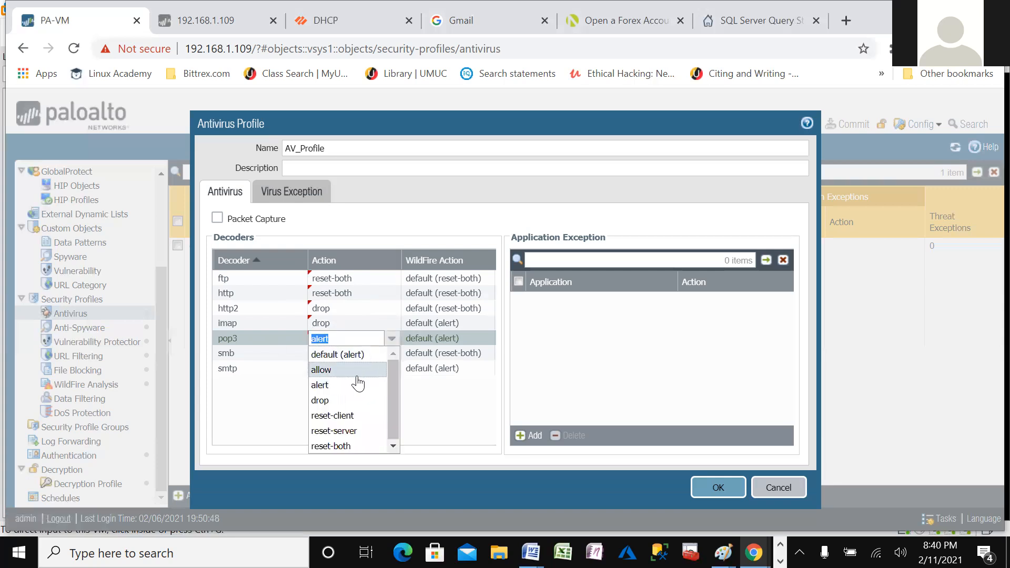
{"action": "left_click", "coordinate": [322, 388]}
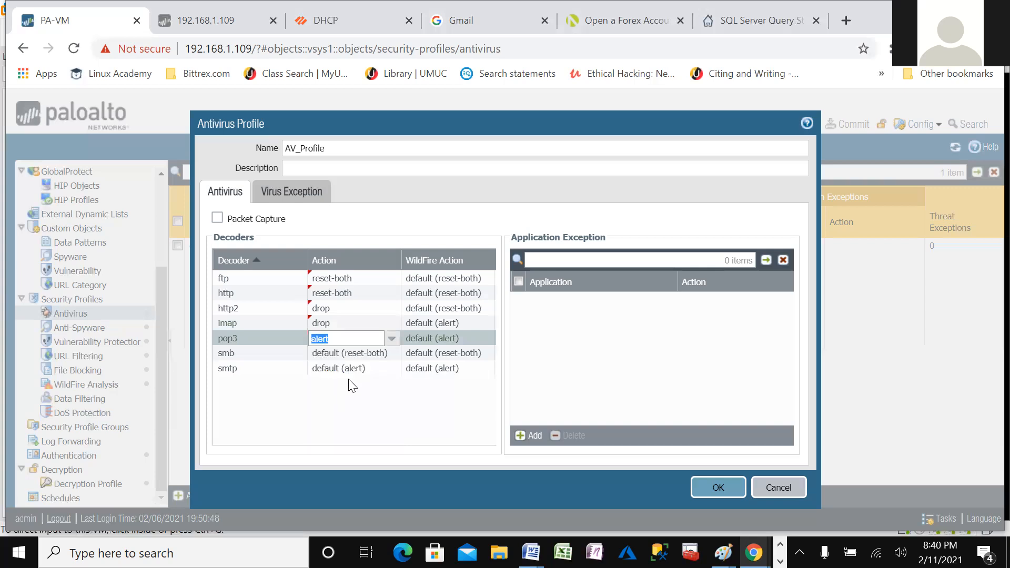
- Set the action of both the smb and smtp decoders to drop in the antivirus profile
{"action": "left_click", "coordinate": [338, 358]}
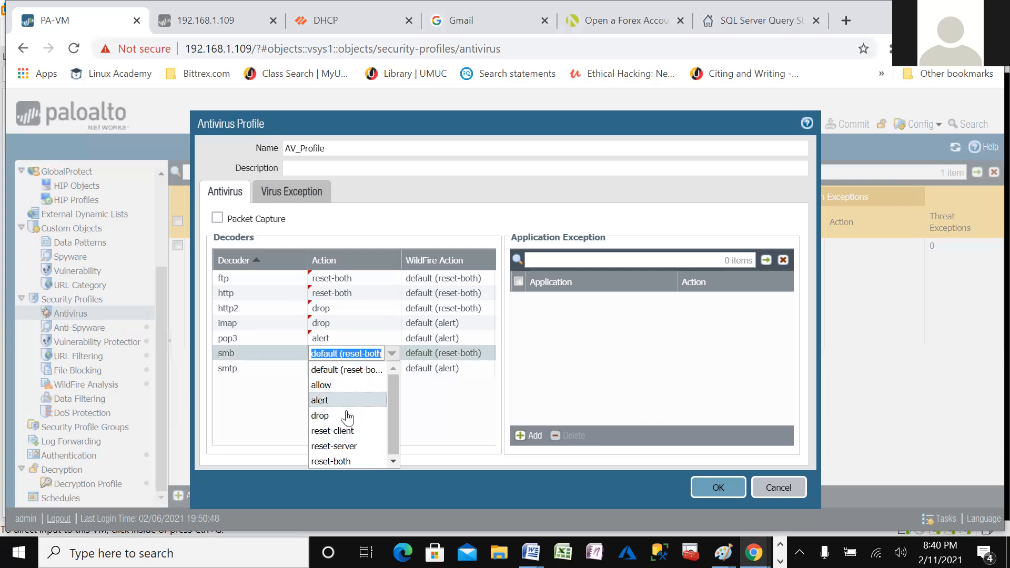
{"action": "left_click", "coordinate": [330, 416]}
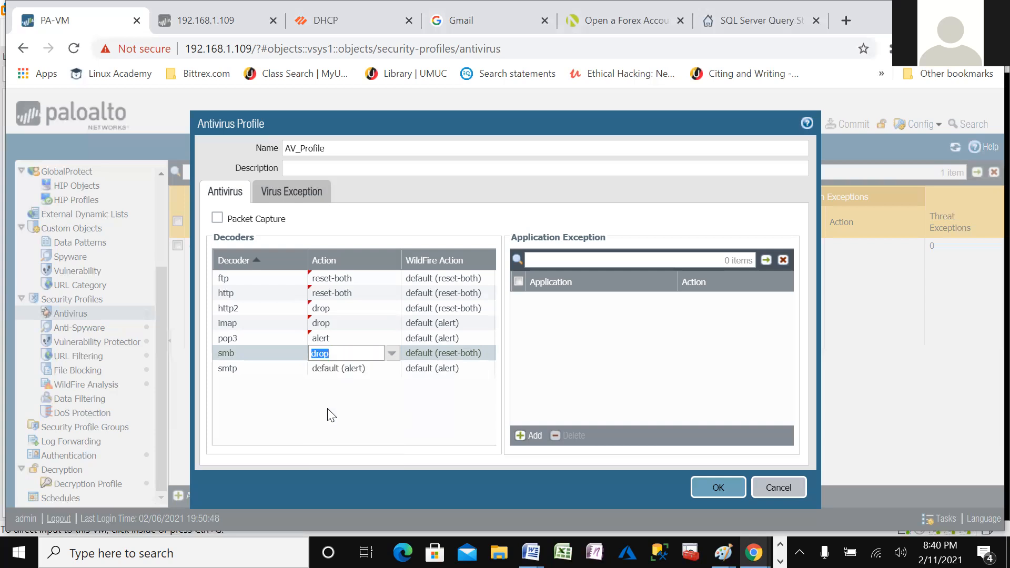
{"action": "left_click", "coordinate": [334, 370]}
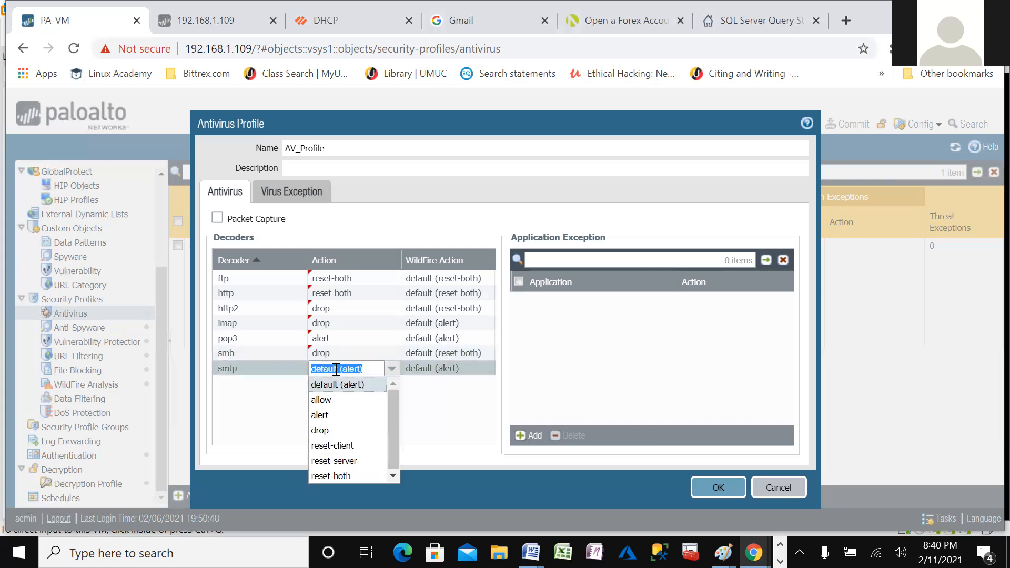
{"action": "left_click", "coordinate": [332, 430]}
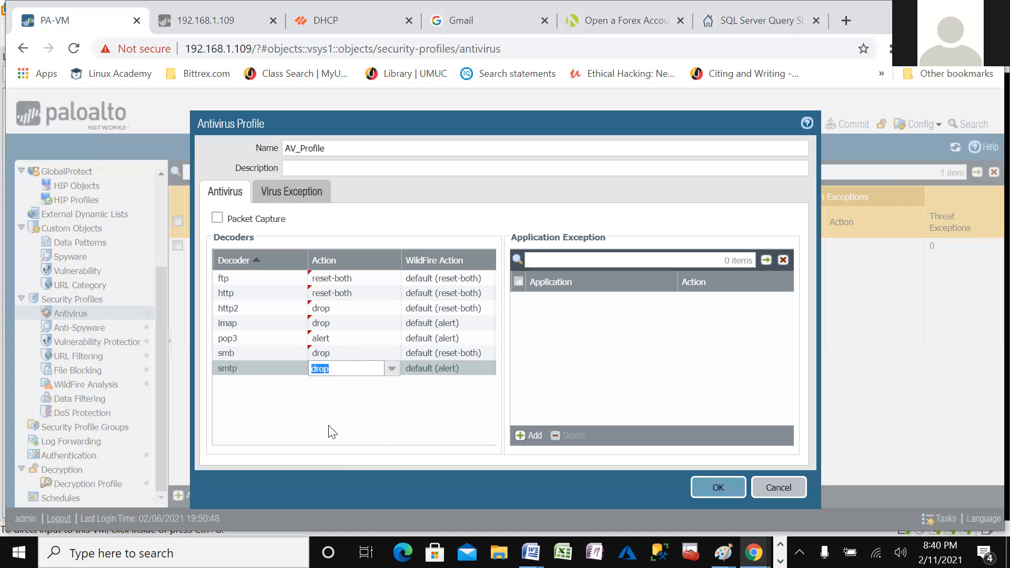
{"action": "left_click", "coordinate": [368, 425]}
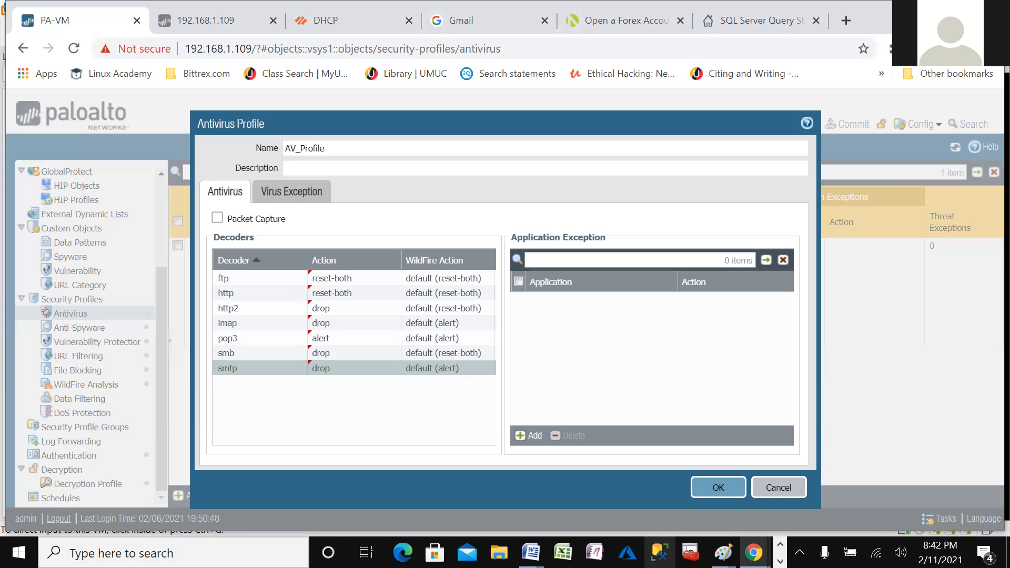
- Look over the profile's virus exceptions and their PDF/CSV export options, cancel the export, and return to the decoder settings
{"action": "left_click", "coordinate": [290, 195]}
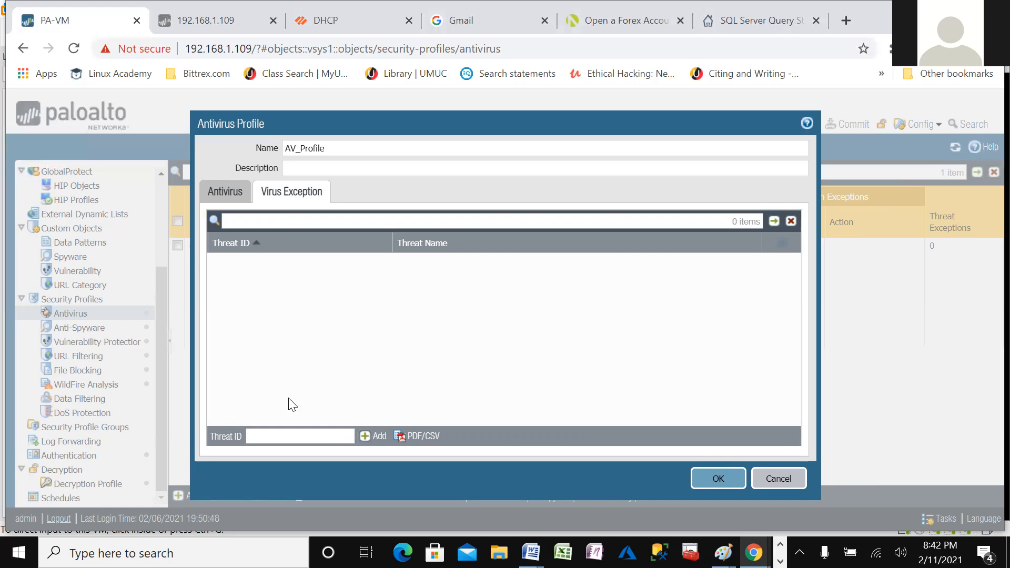
{"action": "left_click", "coordinate": [365, 440]}
{"action": "left_click", "coordinate": [426, 437]}
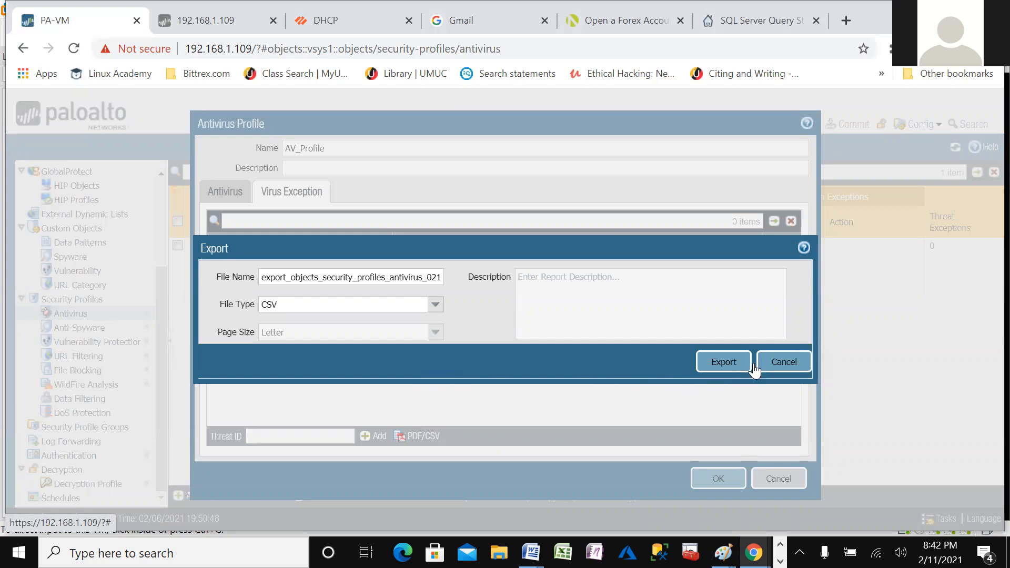
{"action": "left_click", "coordinate": [780, 362]}
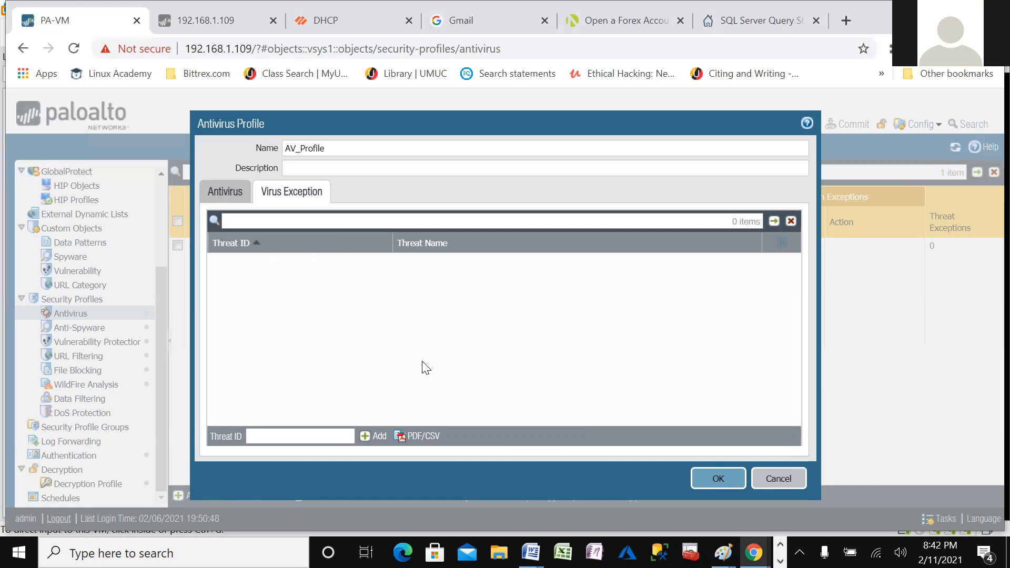
{"action": "left_click", "coordinate": [221, 192]}
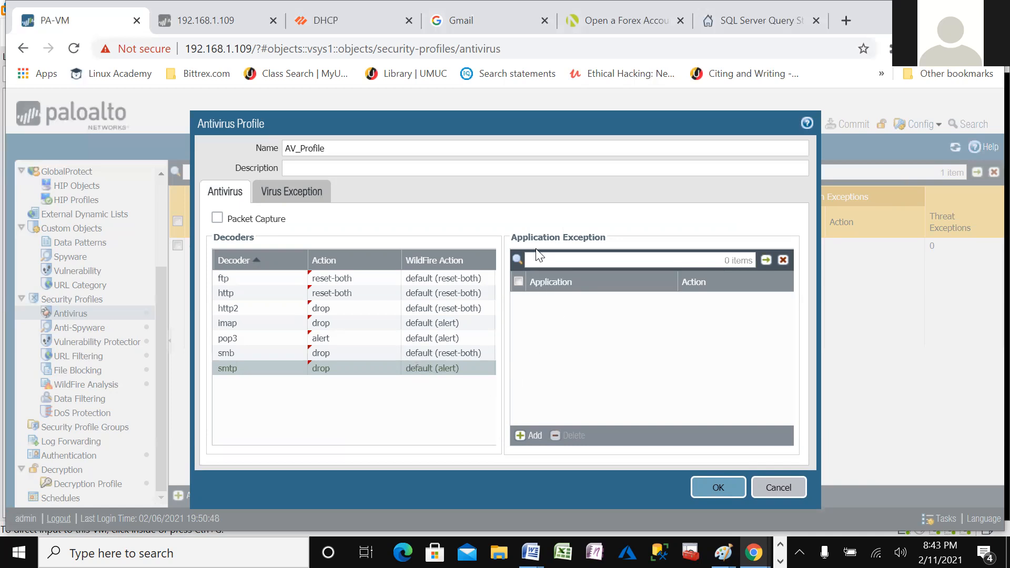
- Add amazon-chime as an application exception in the antivirus profile
{"action": "left_click", "coordinate": [526, 435]}
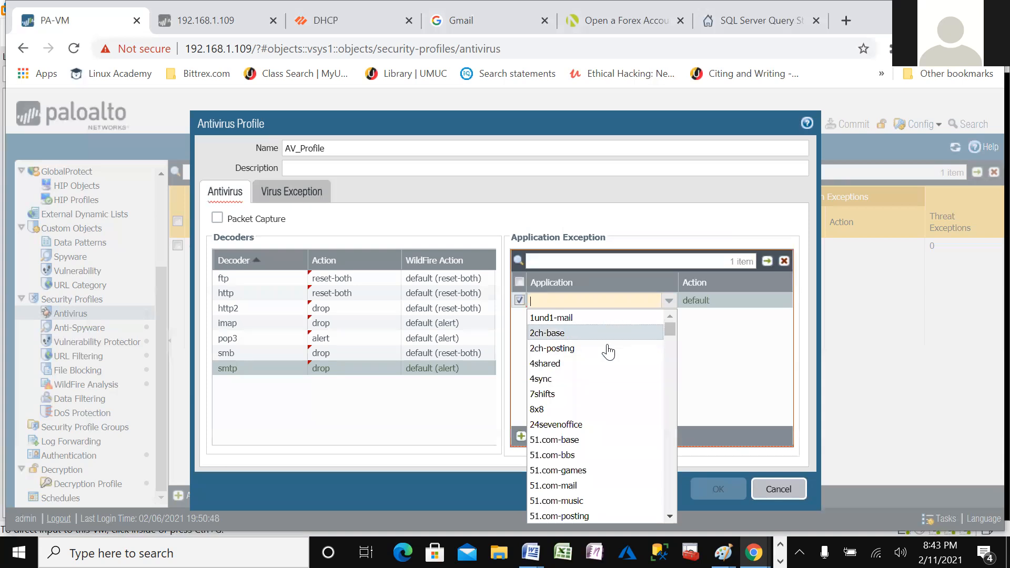
{"action": "scroll", "coordinate": [611, 364], "scroll_direction": "down", "scroll_amount": 15}
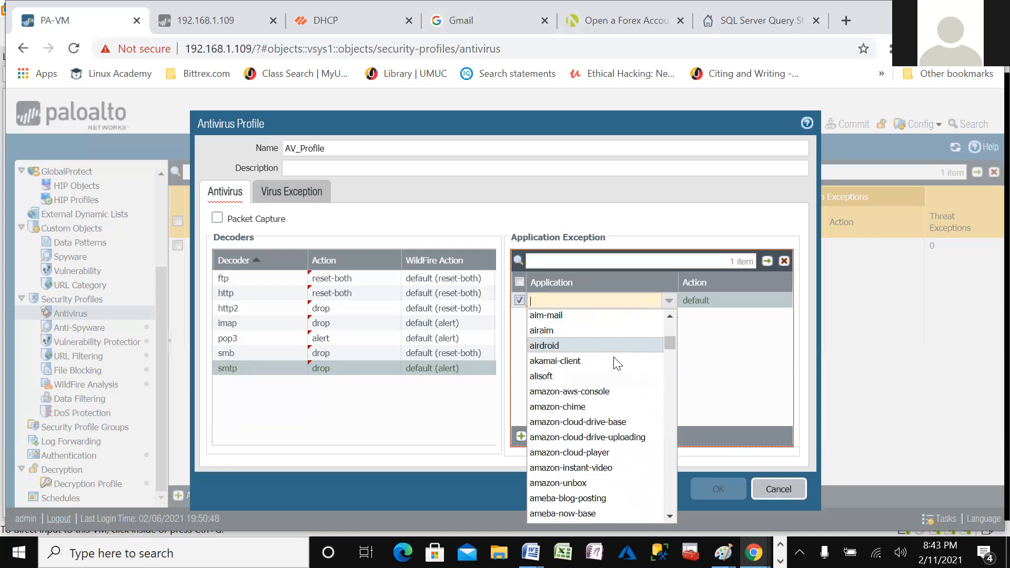
{"action": "scroll", "coordinate": [613, 366], "scroll_direction": "up", "scroll_amount": 3}
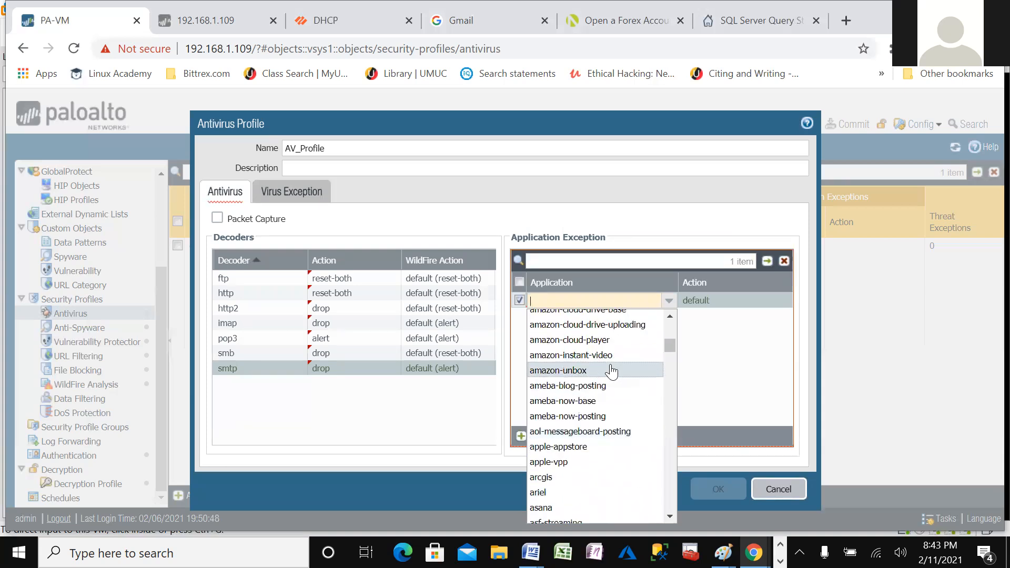
{"action": "scroll", "coordinate": [574, 375], "scroll_direction": "up", "scroll_amount": 3}
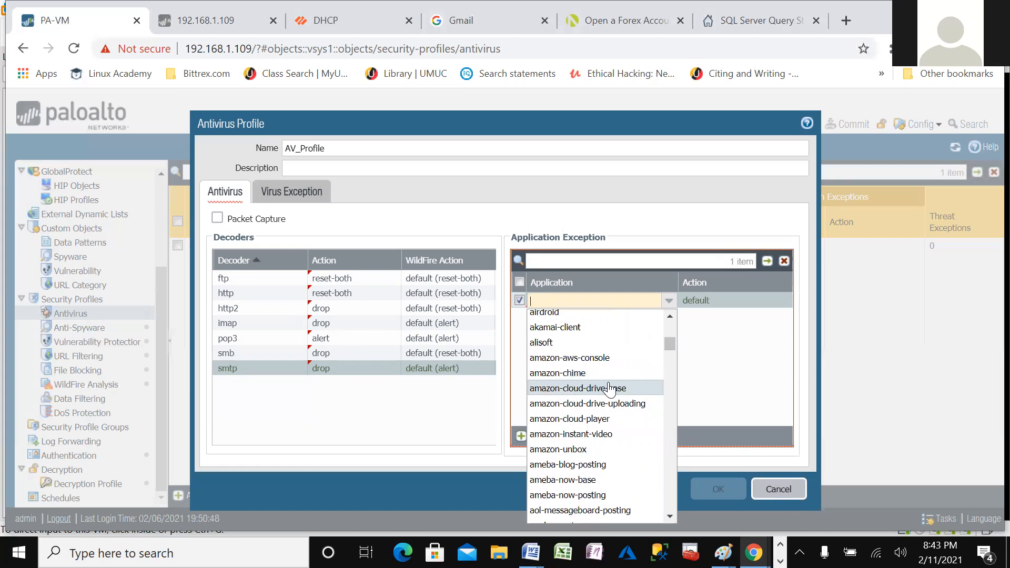
{"action": "left_click", "coordinate": [554, 372]}
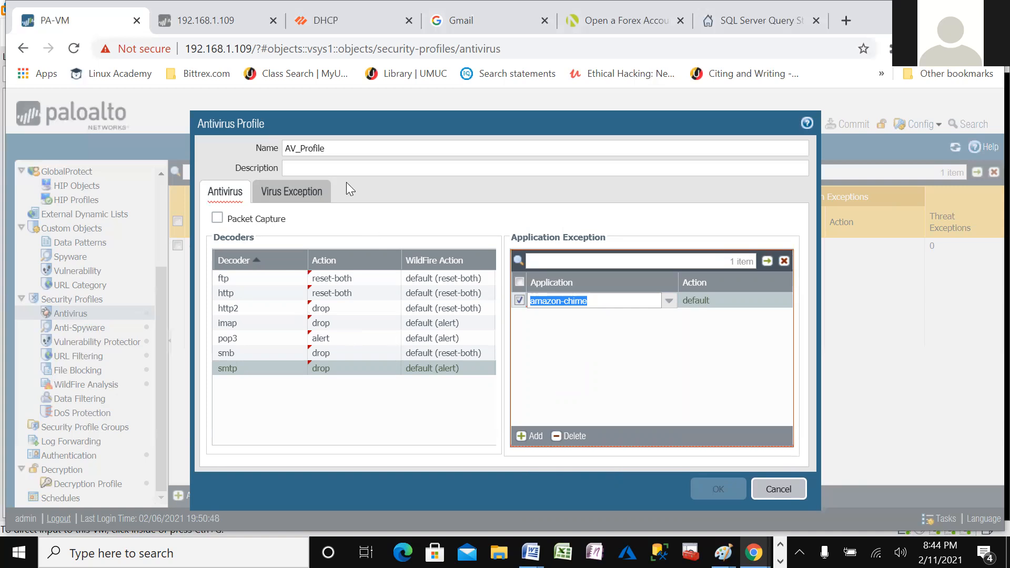
- Add bonpoo as a second application exception and save the antivirus profile
{"action": "left_click", "coordinate": [537, 238]}
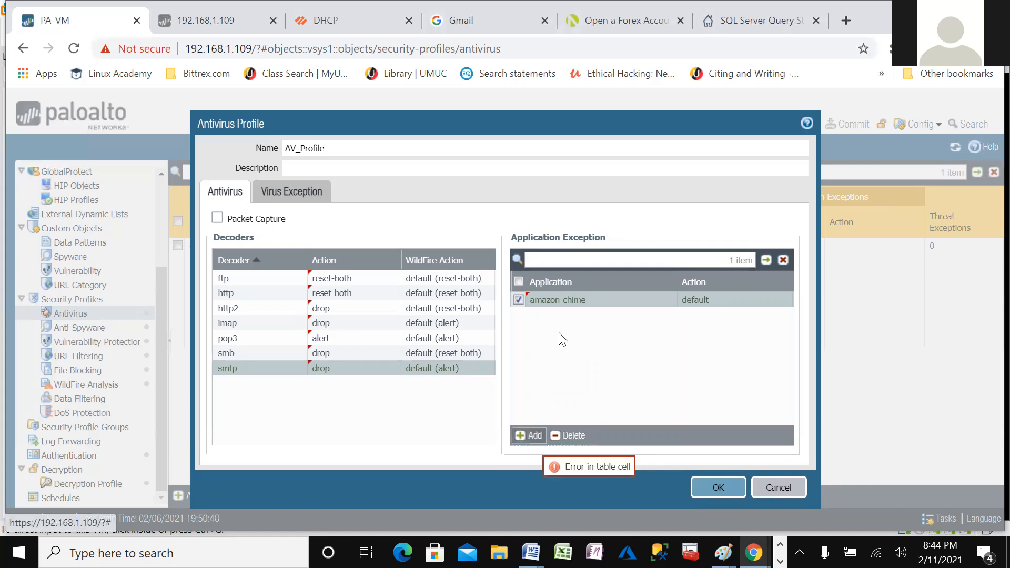
{"action": "scroll", "coordinate": [584, 258], "scroll_direction": "down", "scroll_amount": 15}
{"action": "scroll", "coordinate": [590, 251], "scroll_direction": "down", "scroll_amount": 10}
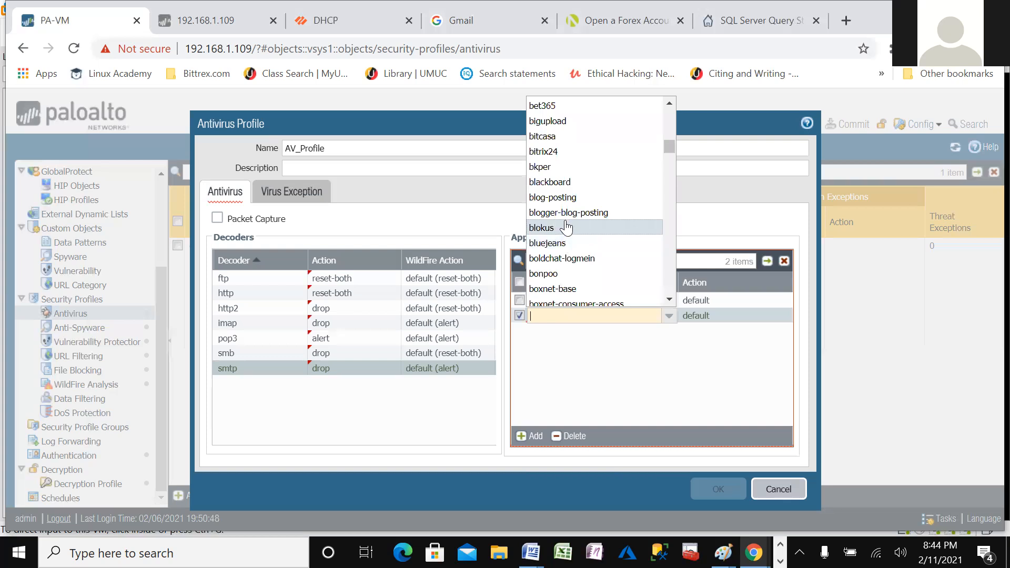
{"action": "left_click", "coordinate": [550, 272]}
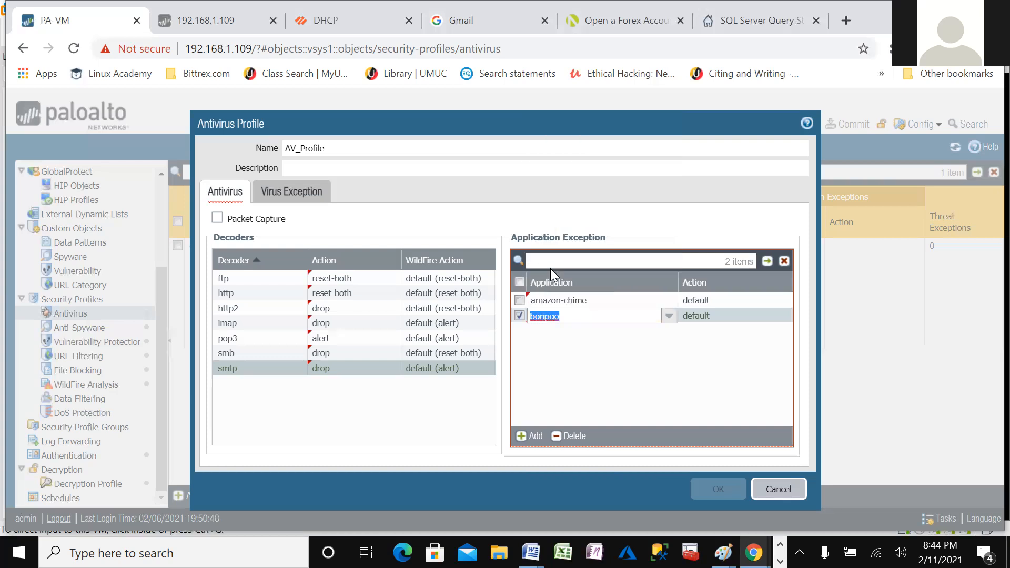
{"action": "left_click", "coordinate": [584, 379]}
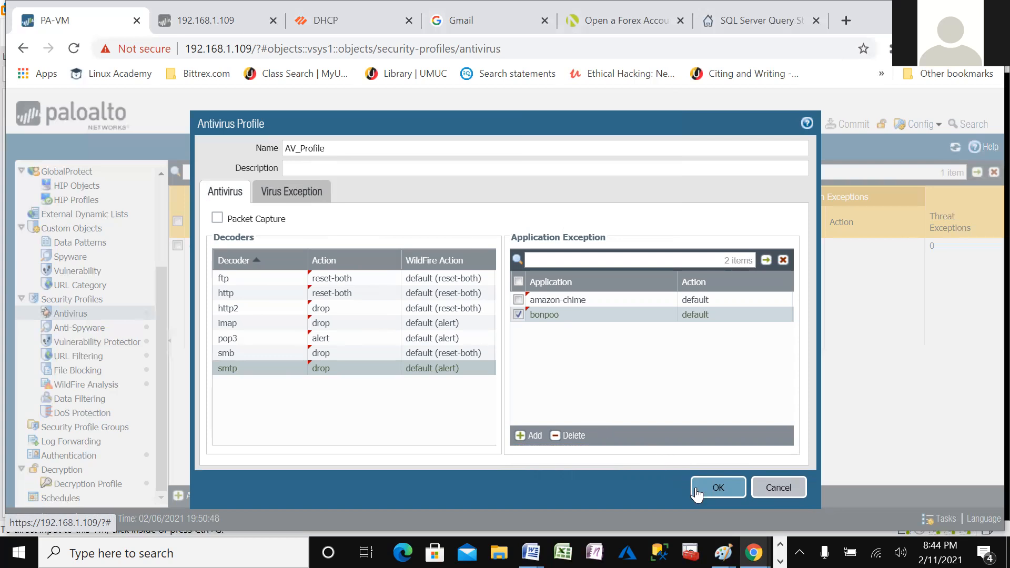
{"action": "left_click", "coordinate": [707, 489]}
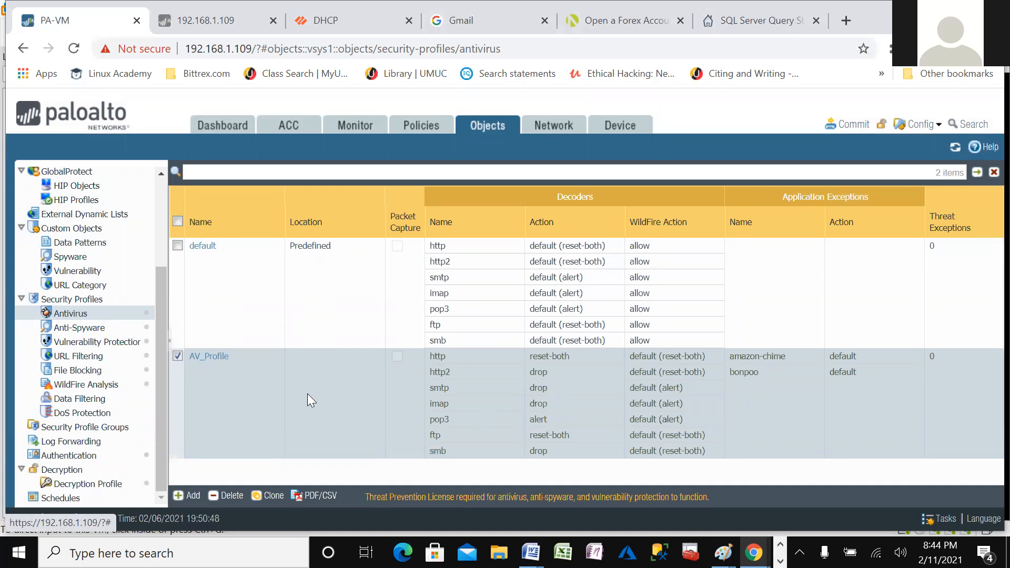
- Open the action settings of the Internet_ac security policy rule
{"action": "mouse_move", "coordinate": [200, 360]}
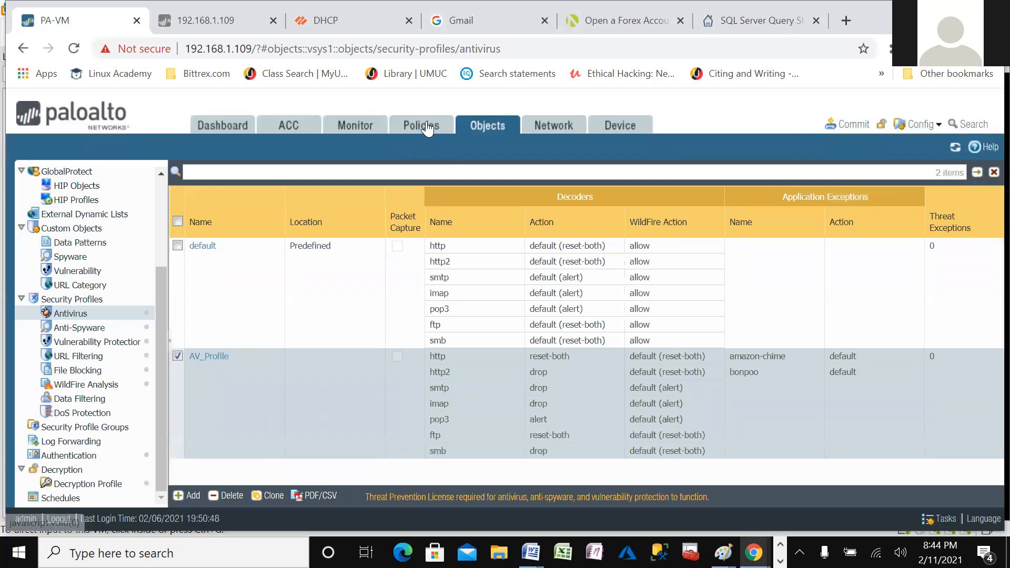
{"action": "left_click", "coordinate": [427, 128]}
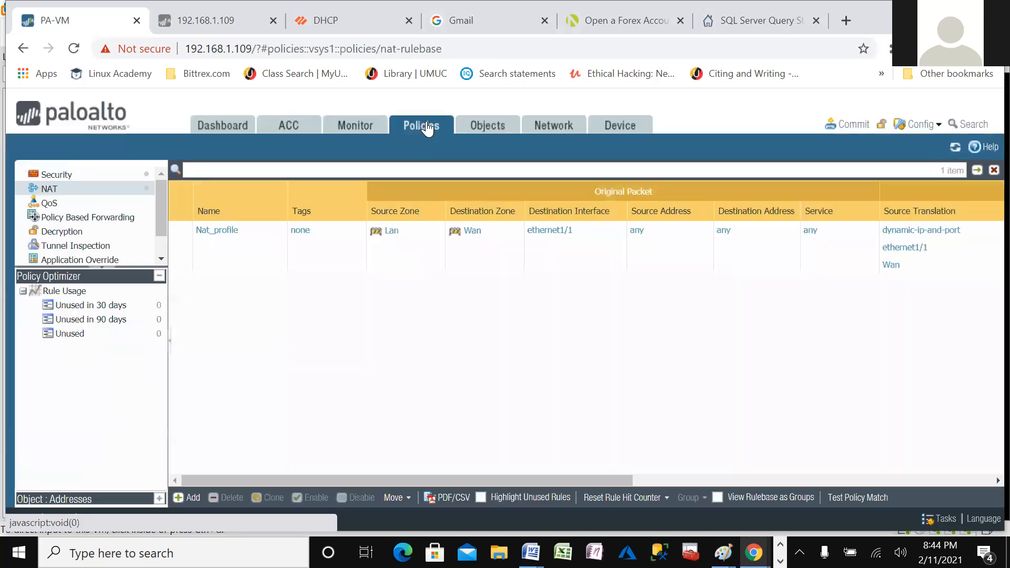
{"action": "left_click", "coordinate": [58, 176]}
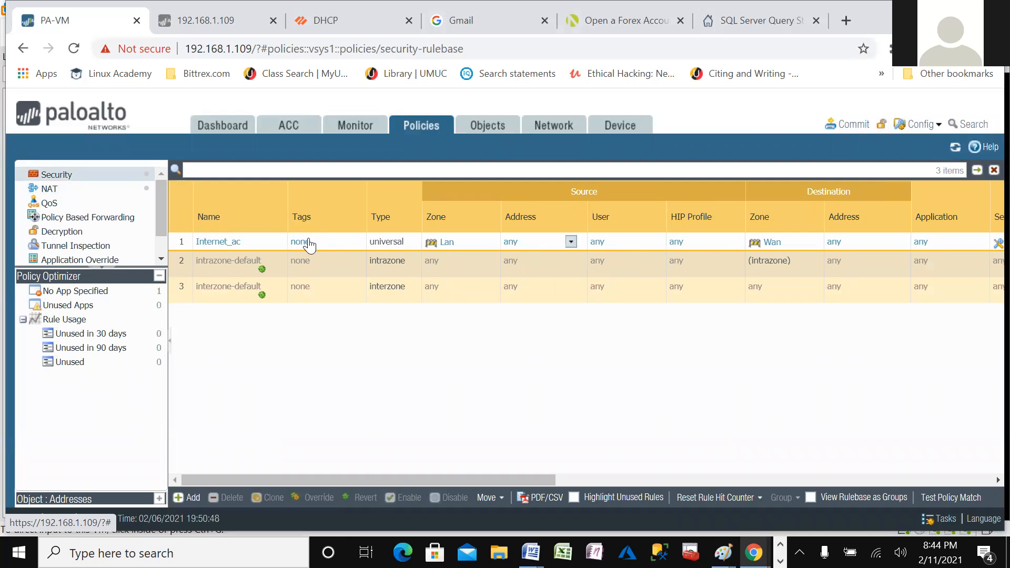
{"action": "left_click", "coordinate": [211, 243]}
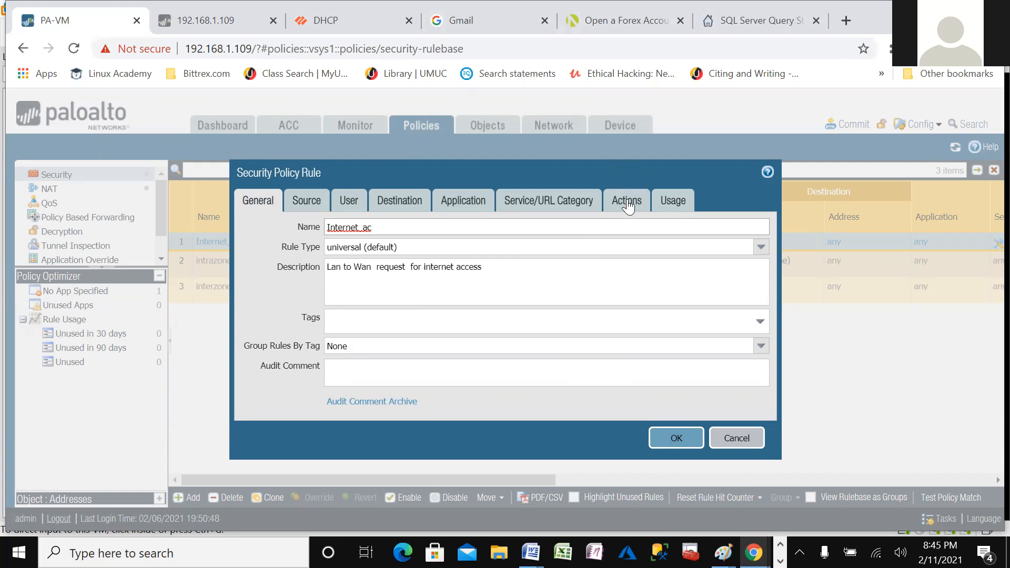
{"action": "left_click", "coordinate": [628, 201]}
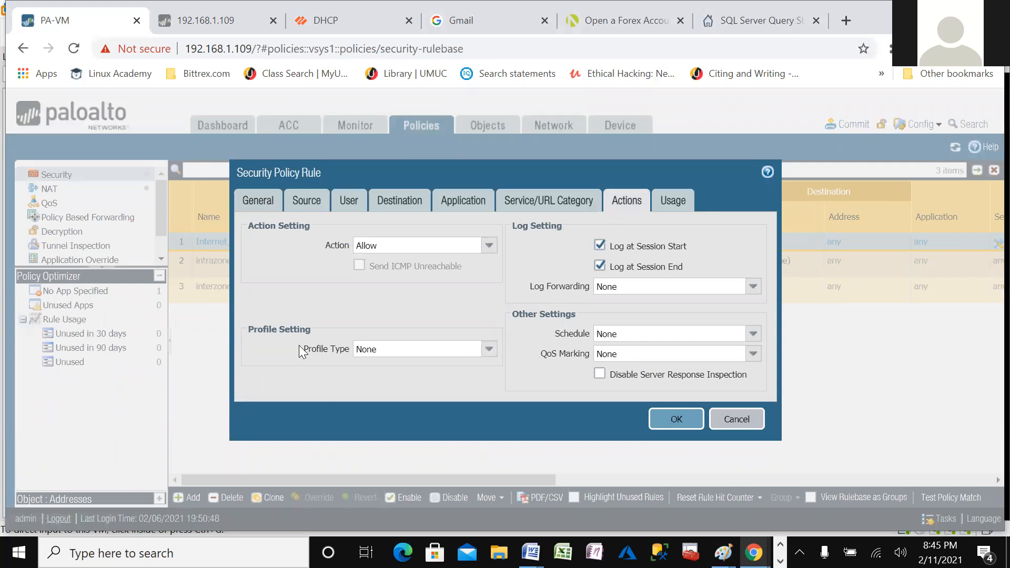
- Set the rule's profile type to Profiles, assign AV_Profile as its antivirus profile, and save the rule
{"action": "left_click", "coordinate": [489, 350]}
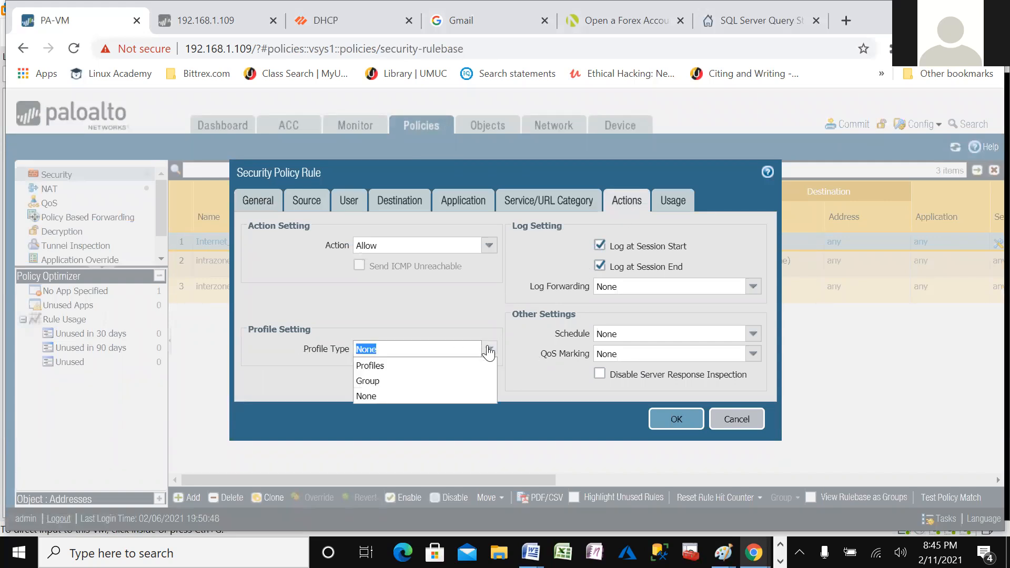
{"action": "left_click", "coordinate": [376, 365]}
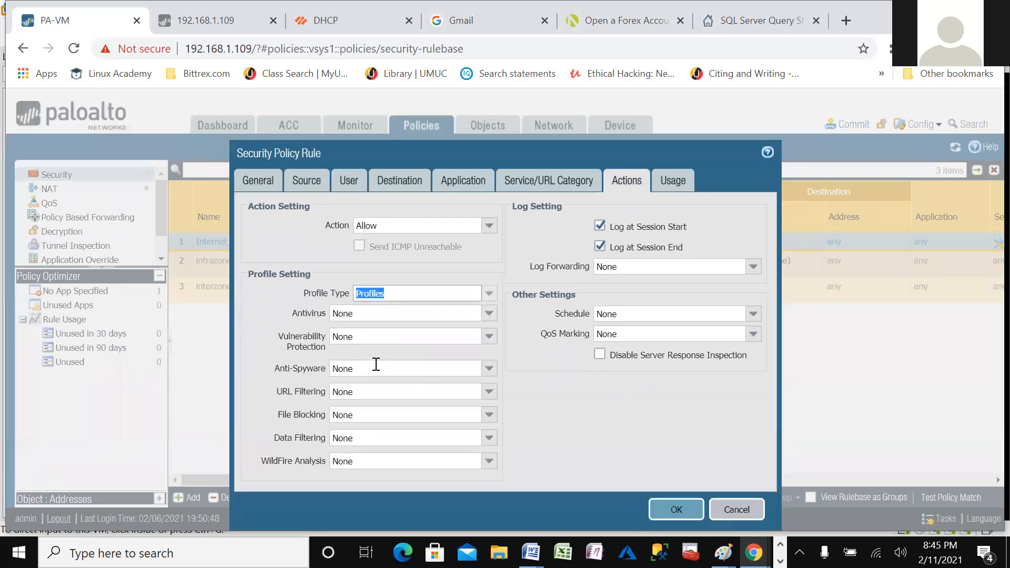
{"action": "double_click", "coordinate": [328, 316]}
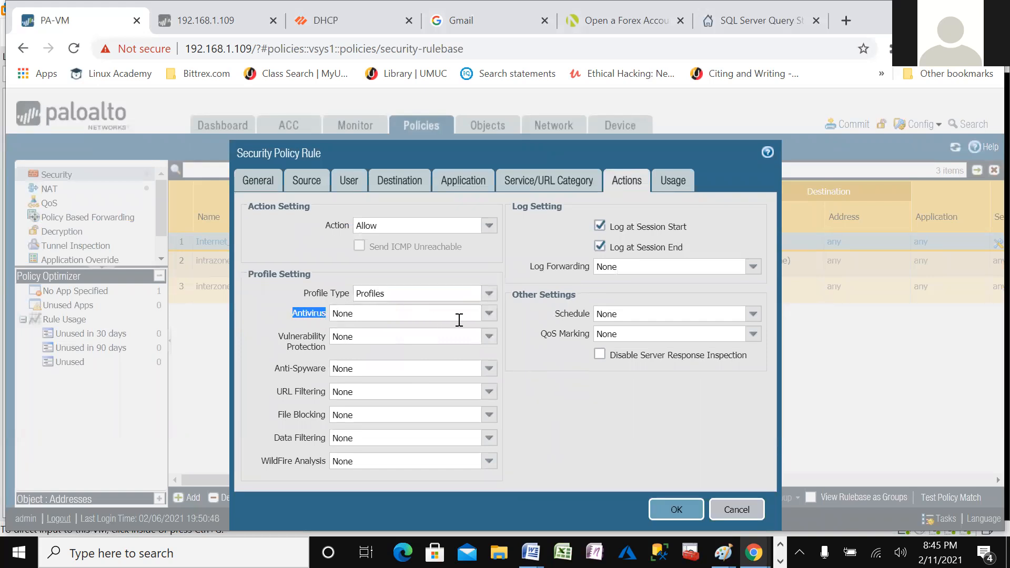
{"action": "left_click", "coordinate": [488, 315]}
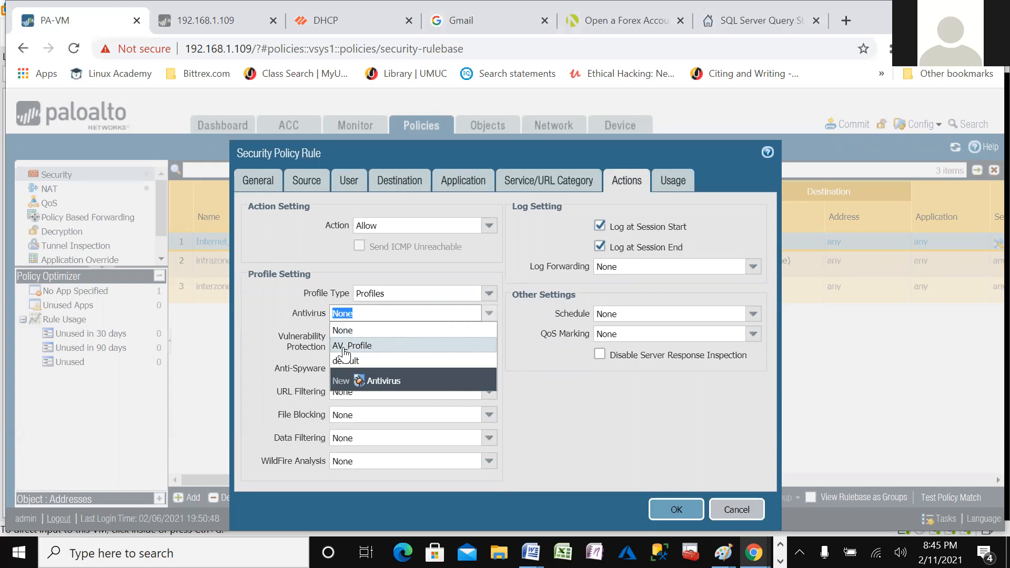
{"action": "left_click", "coordinate": [345, 348]}
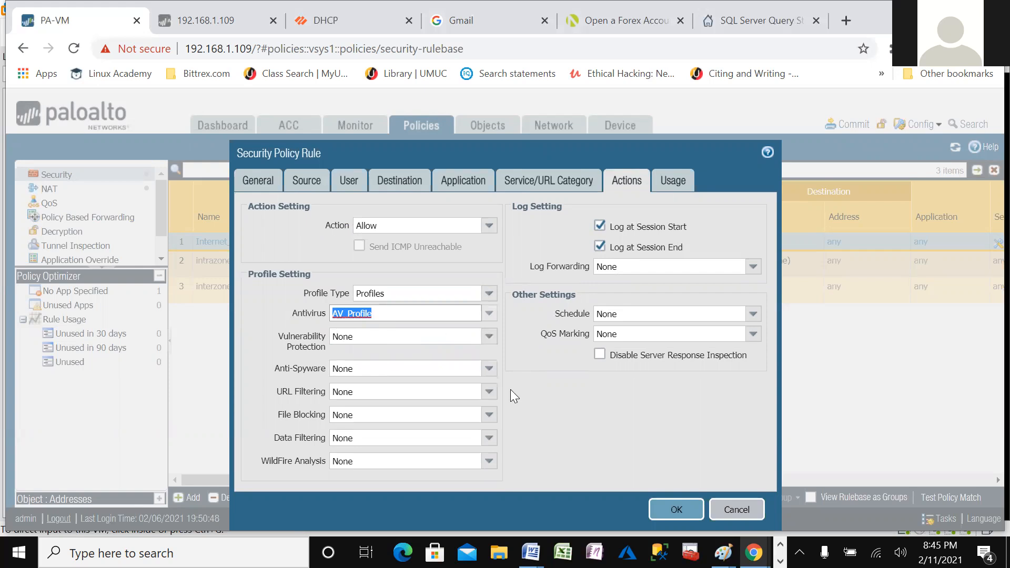
{"action": "left_click", "coordinate": [682, 519]}
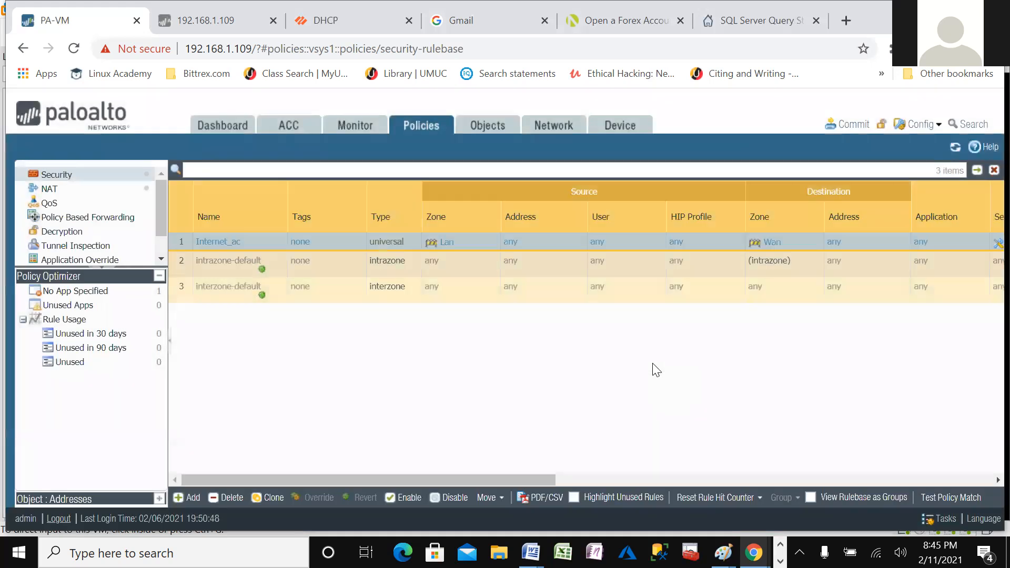
- Check the security profile assigned to the Internet_ac rule in the security rulebase
{"action": "left_click_drag", "start_coordinate": [558, 478], "coordinate": [988, 456]}
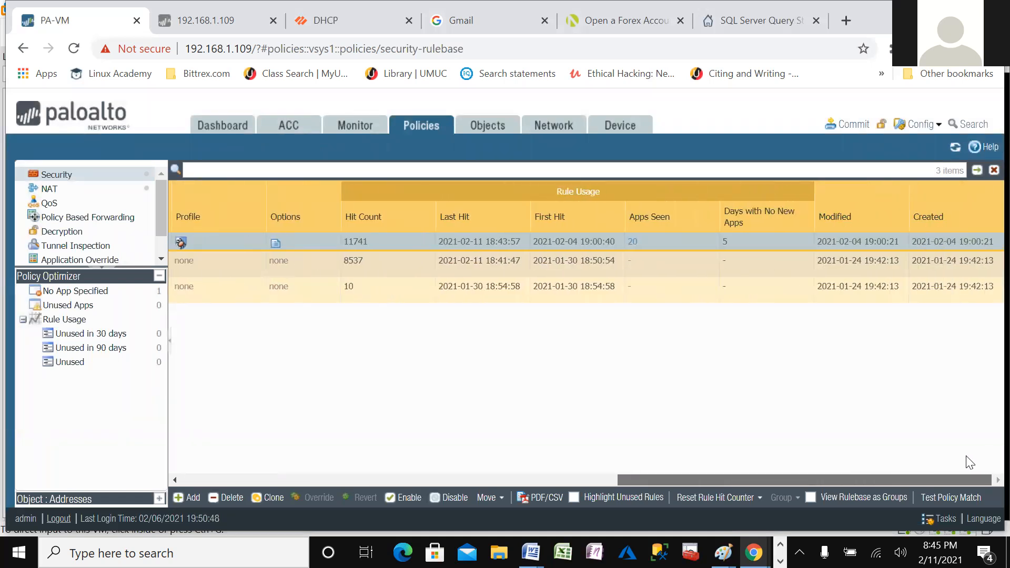
{"action": "left_click_drag", "start_coordinate": [922, 464], "coordinate": [911, 466]}
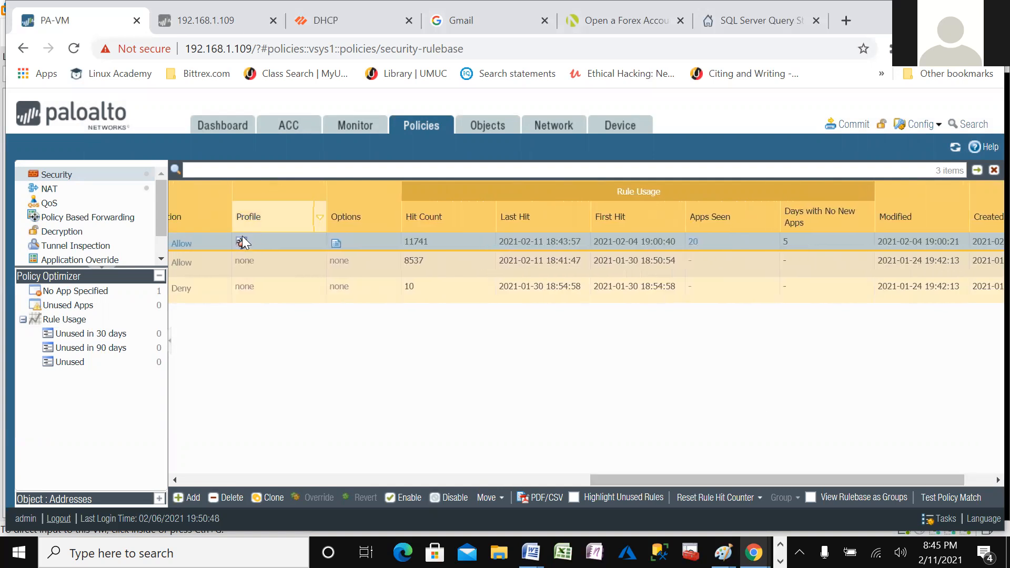
{"action": "mouse_move", "coordinate": [241, 241]}
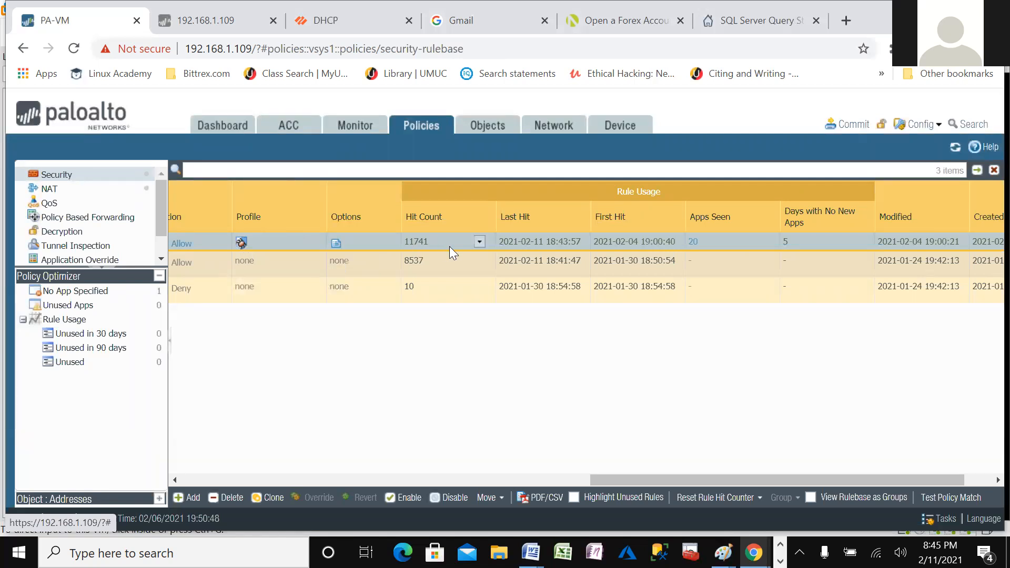
{"action": "left_click_drag", "start_coordinate": [782, 479], "coordinate": [721, 488]}
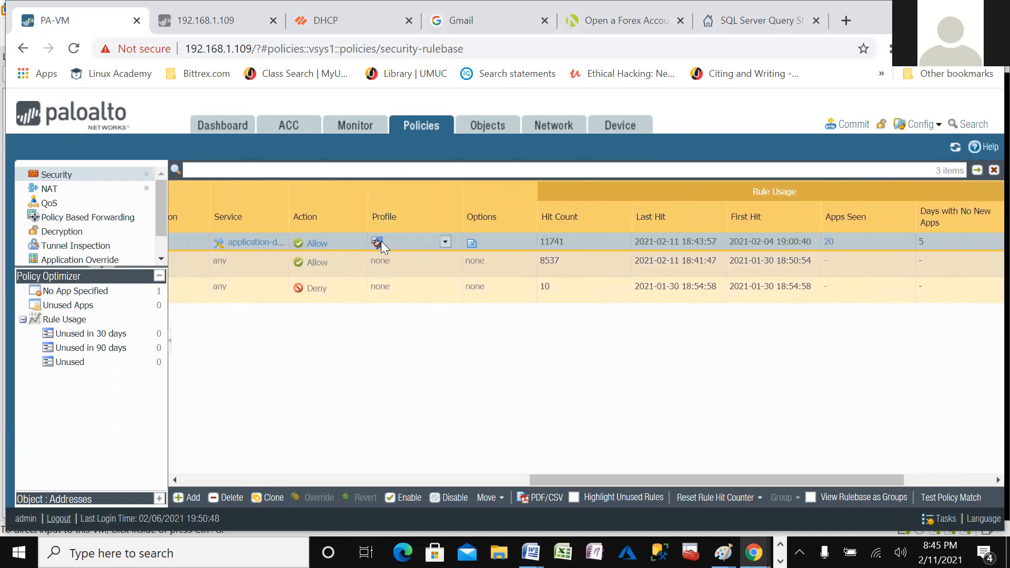
{"action": "mouse_move", "coordinate": [381, 242]}
- Commit all changes to the running configuration and return to the antivirus security profiles list
{"action": "left_click", "coordinate": [854, 129]}
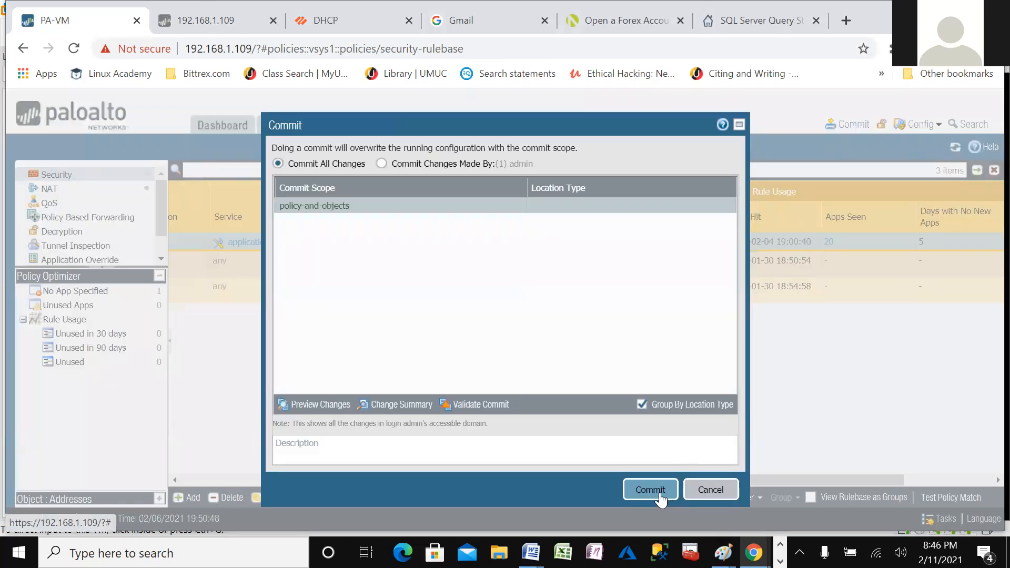
{"action": "left_click", "coordinate": [651, 490]}
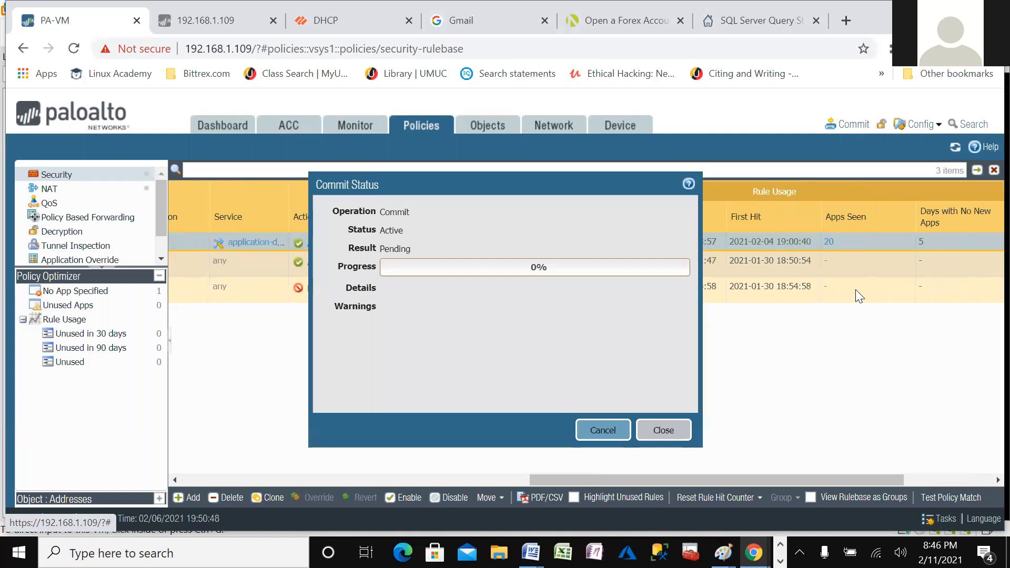
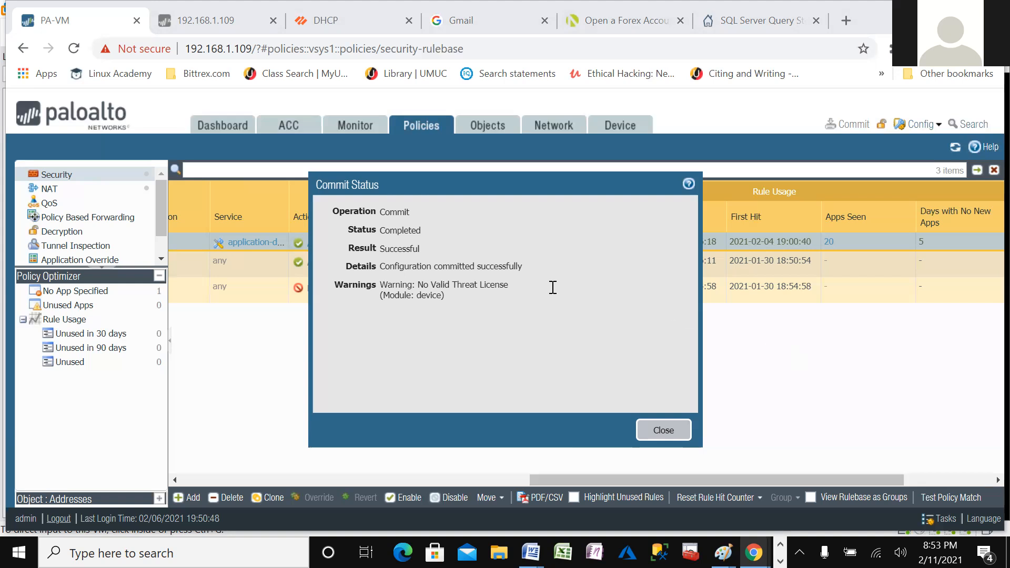
{"action": "left_click", "coordinate": [666, 438]}
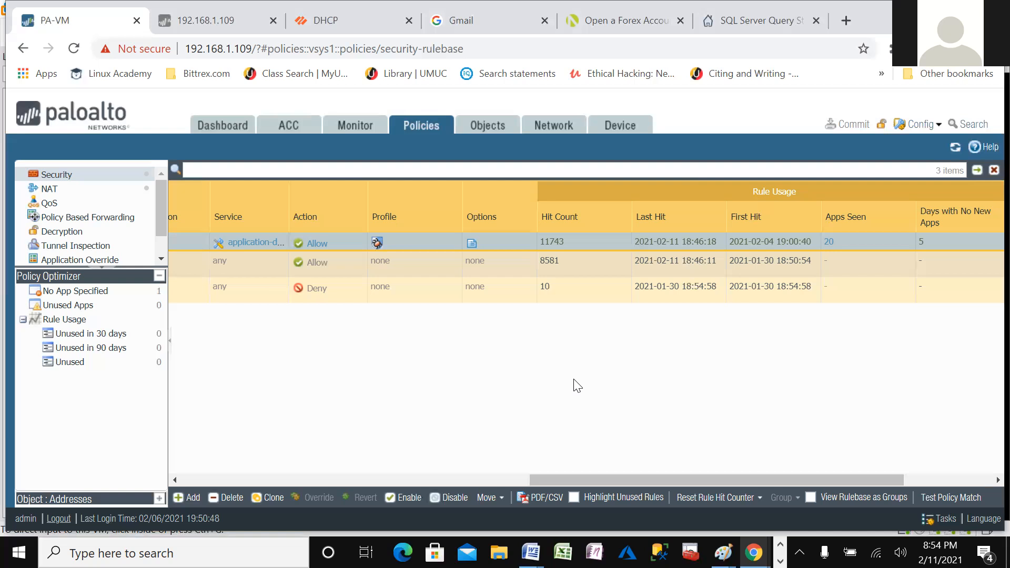
{"action": "left_click", "coordinate": [489, 128]}
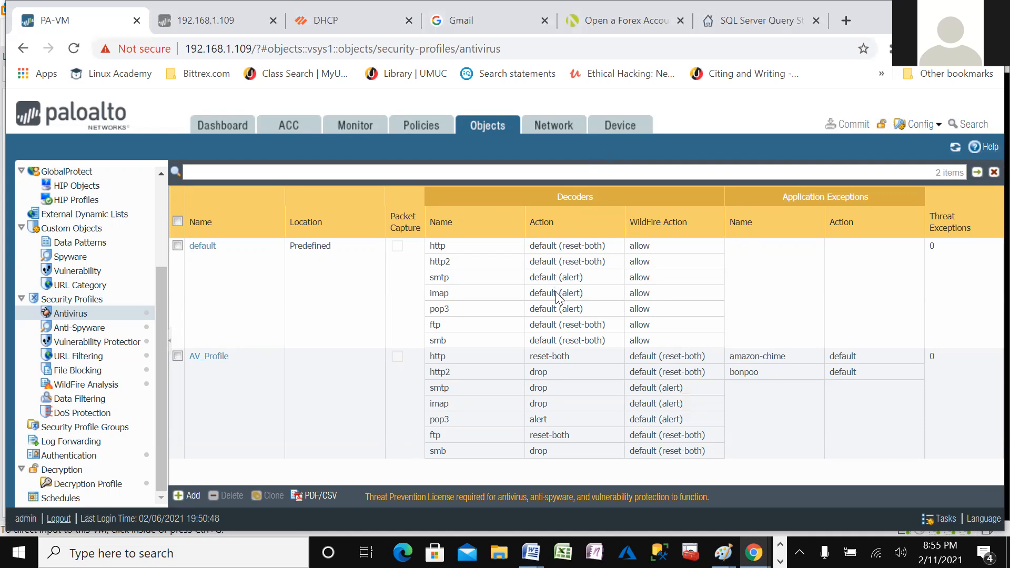
- Open google.com in a new browser tab
{"action": "left_click", "coordinate": [844, 21]}
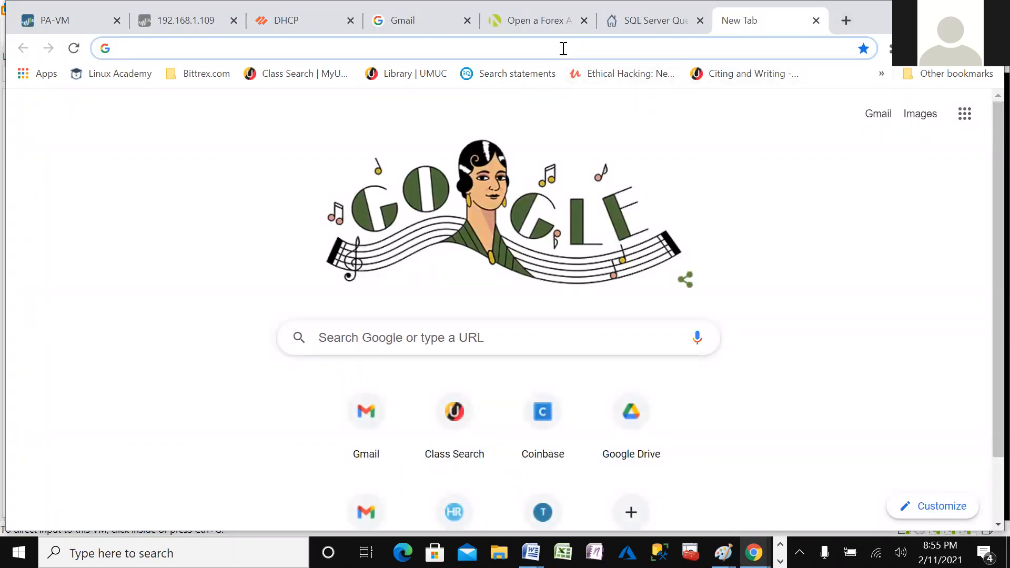
{"action": "left_click", "coordinate": [579, 43]}
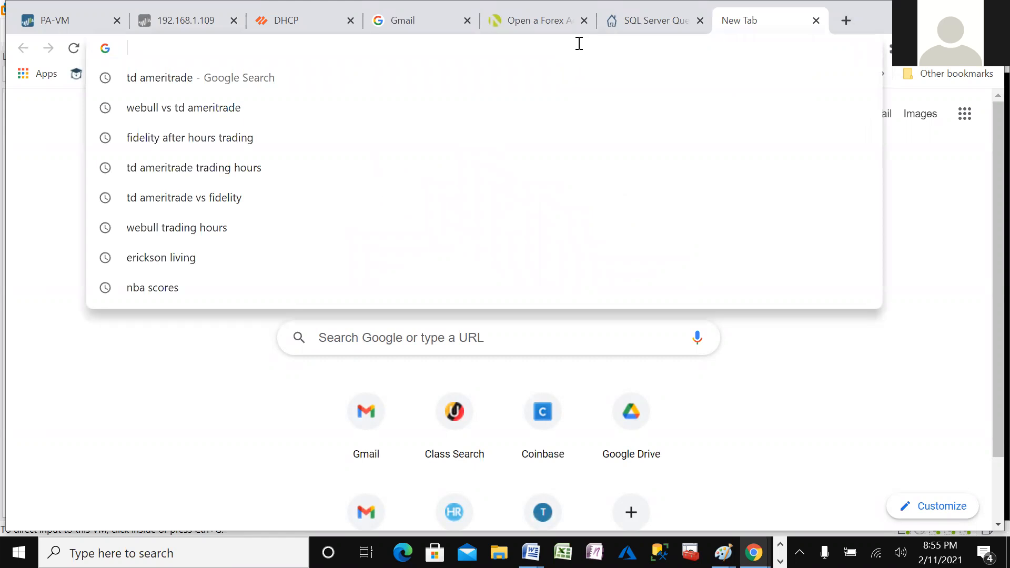
{"action": "type", "text": "google.com"}
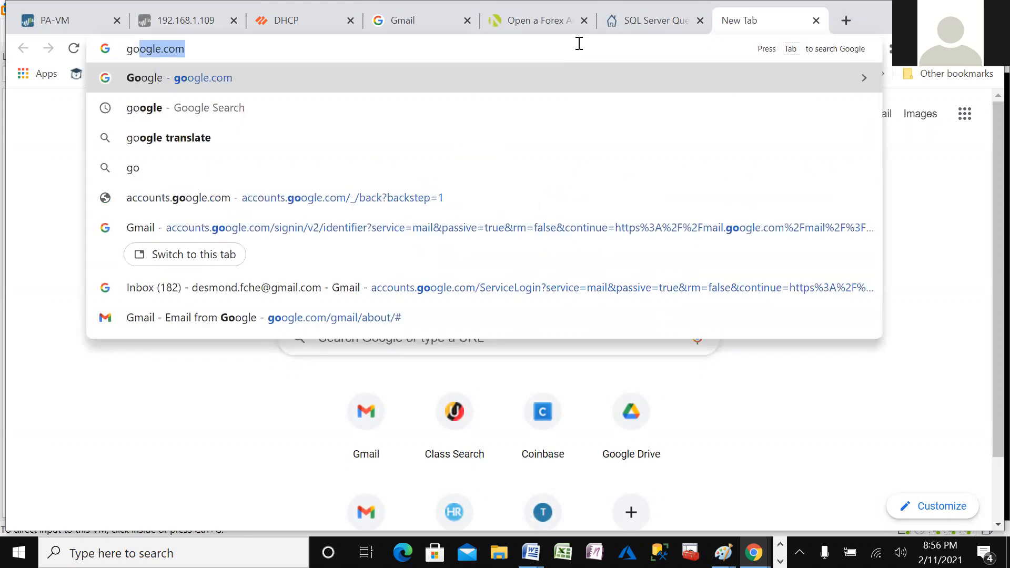
{"action": "key", "text": "Return"}
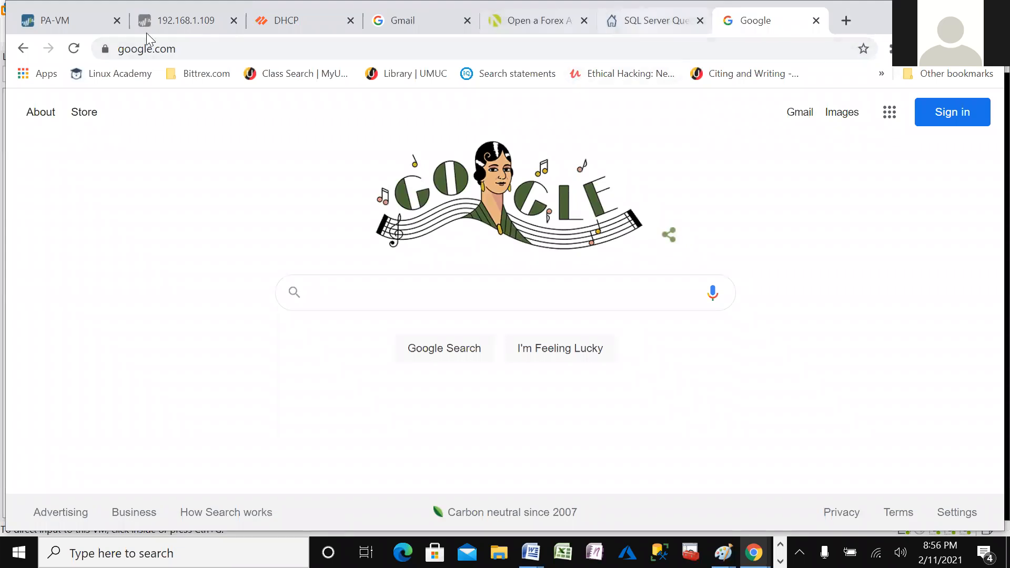
- Examine the firewall's license management options, including the authorization code prompt for activating a feature, without entering a code
{"action": "left_click", "coordinate": [57, 22]}
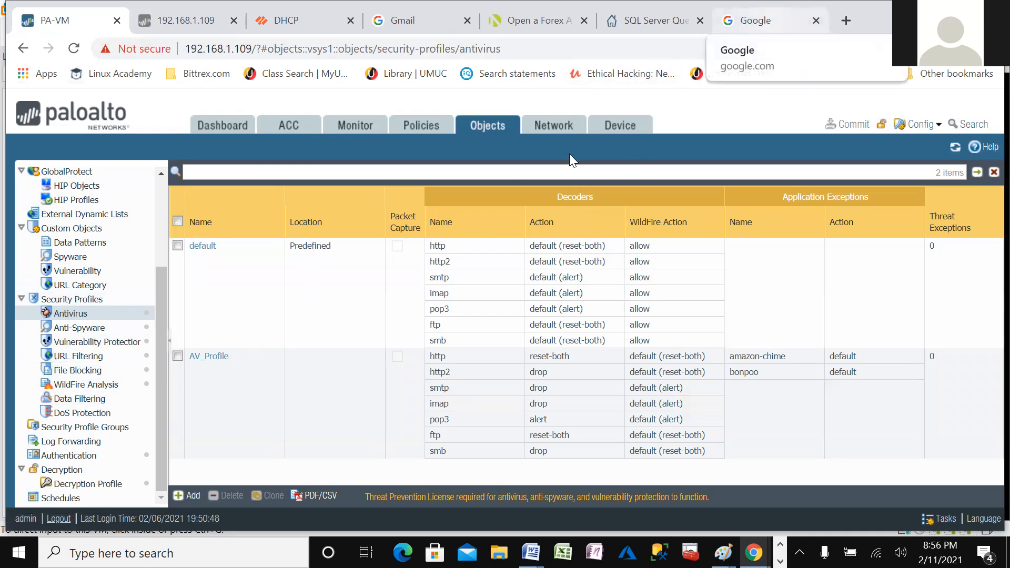
{"action": "left_click", "coordinate": [616, 125]}
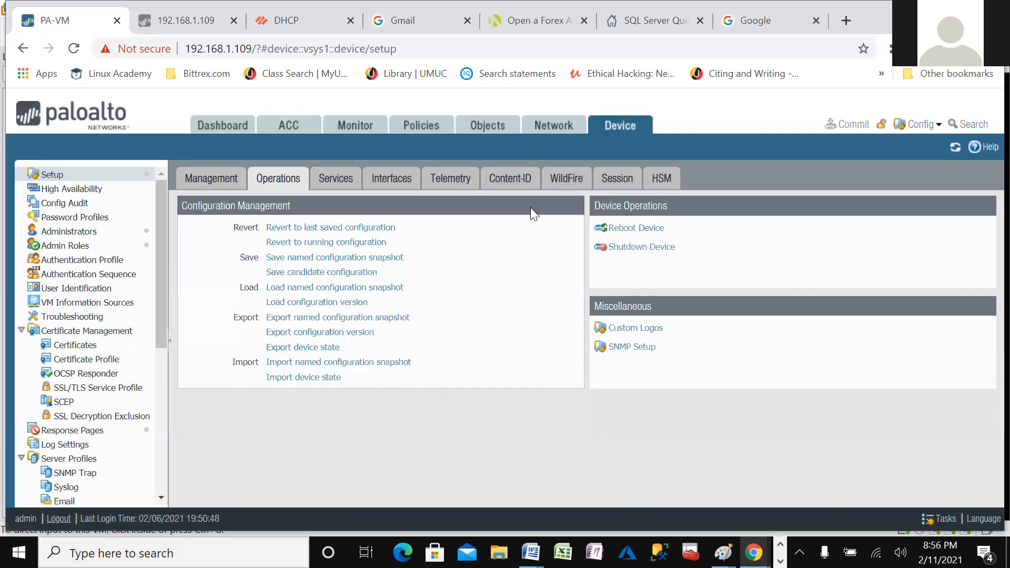
{"action": "scroll", "coordinate": [79, 342], "scroll_direction": "down", "scroll_amount": 5}
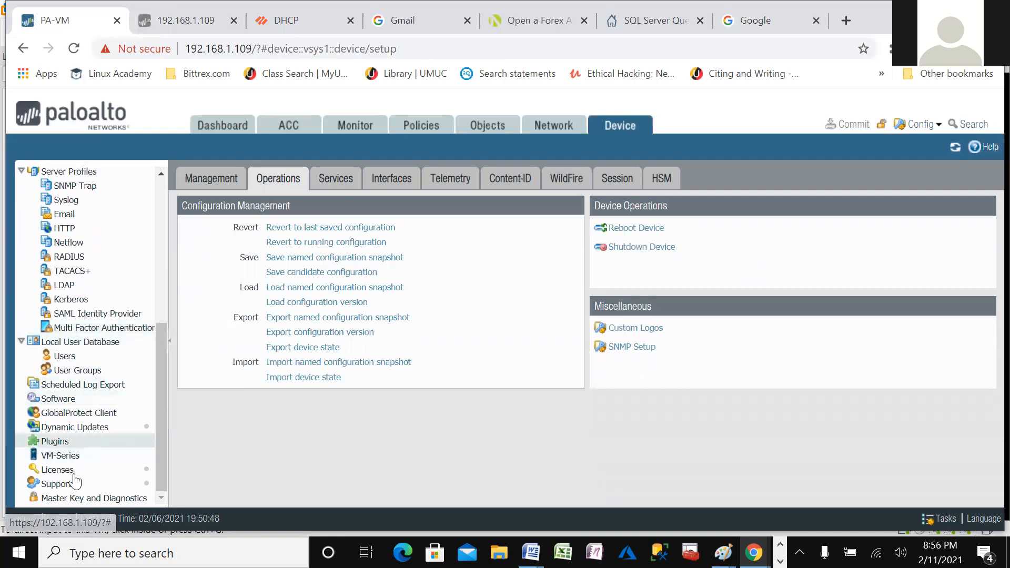
{"action": "left_click", "coordinate": [50, 472]}
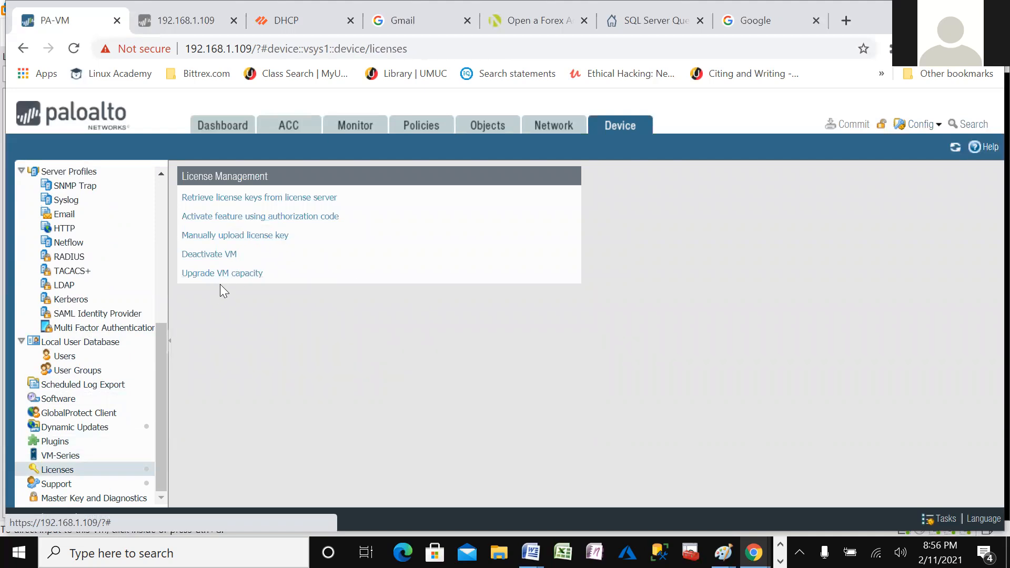
{"action": "left_click", "coordinate": [243, 217]}
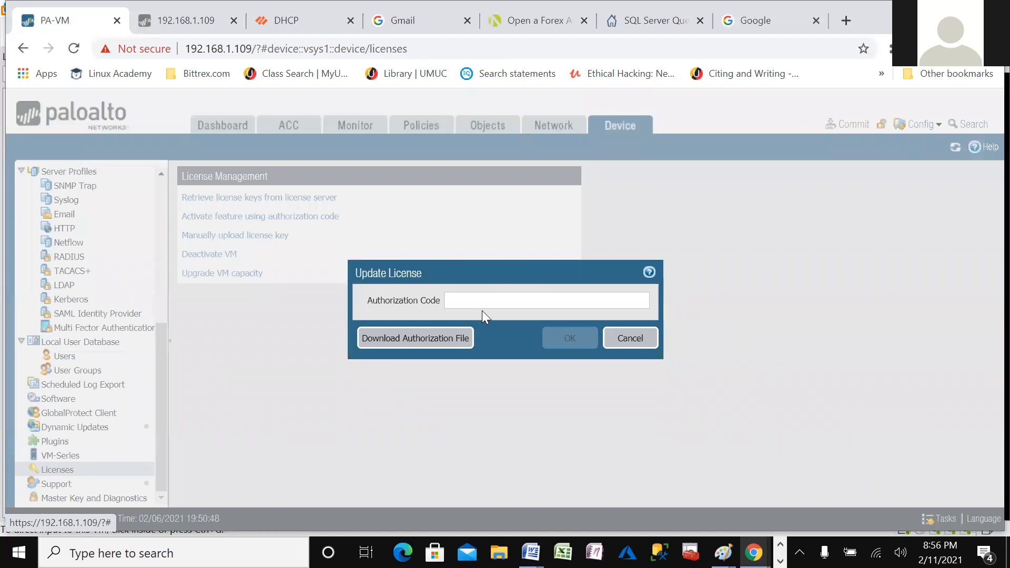
{"action": "left_click", "coordinate": [634, 342]}
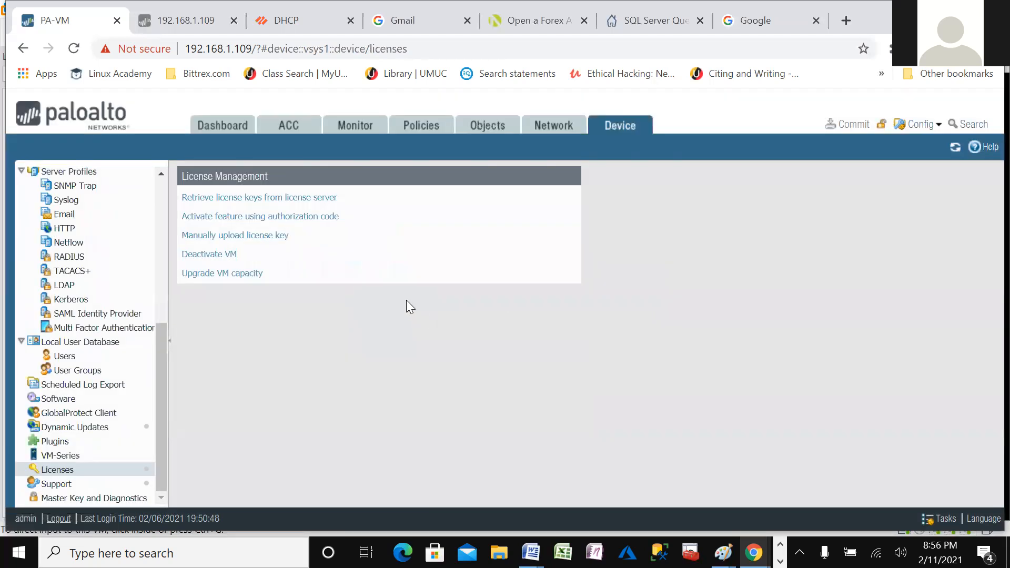
- Return to the Google page and search for "threat protection license palo alto"
{"action": "left_click", "coordinate": [750, 23]}
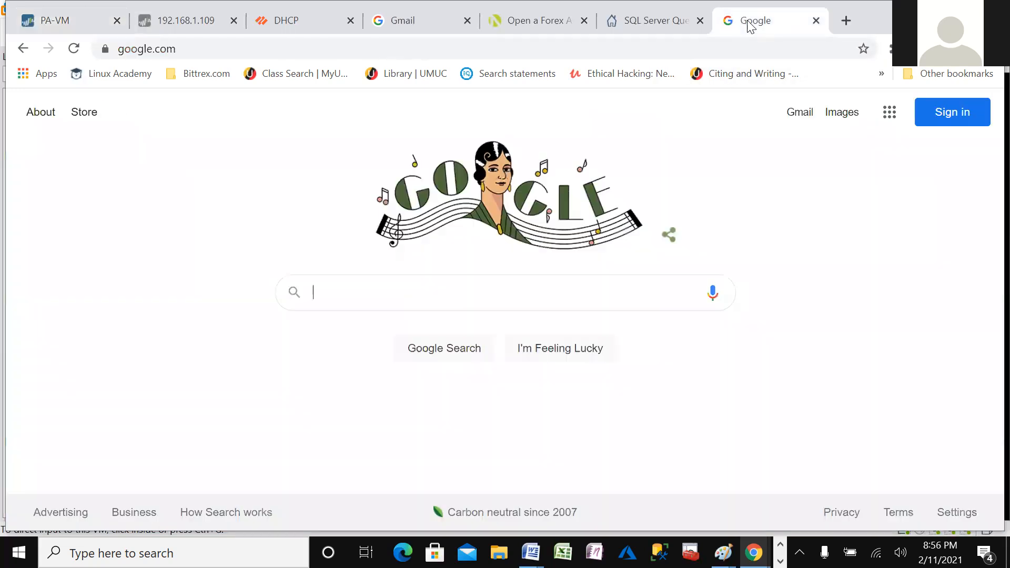
{"action": "left_click", "coordinate": [341, 284]}
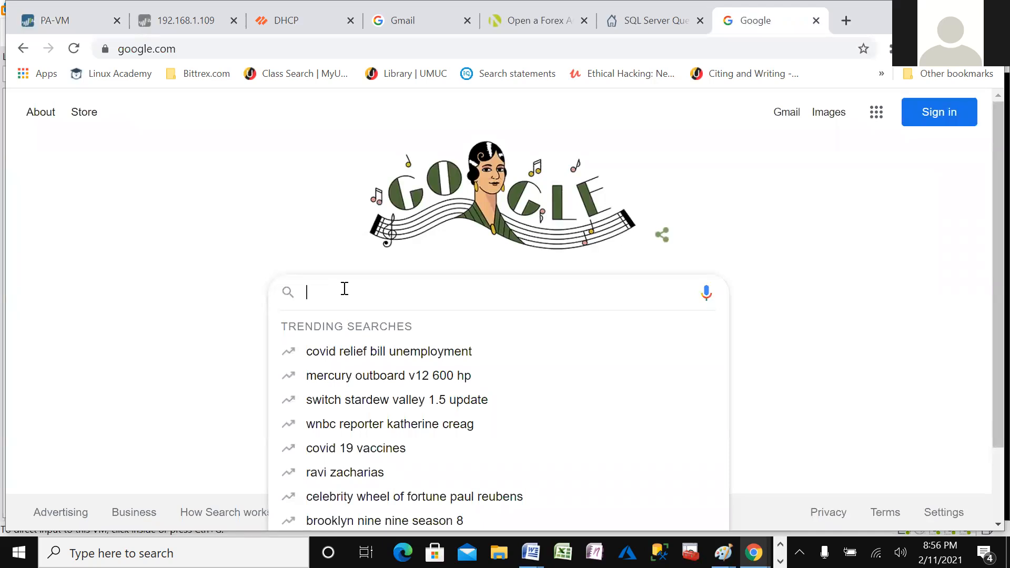
{"action": "type", "text": "thre"}
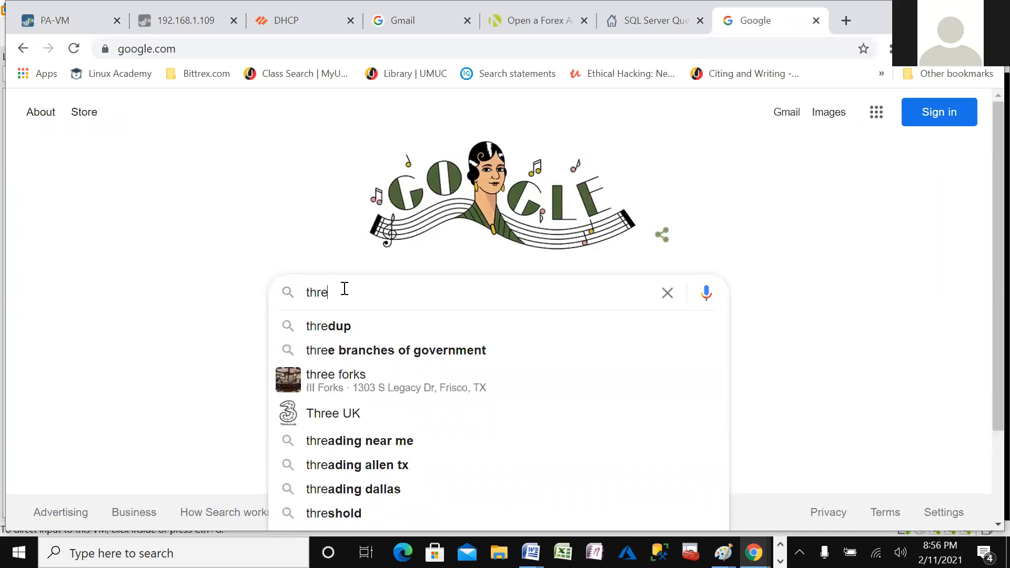
{"action": "type", "text": "at"}
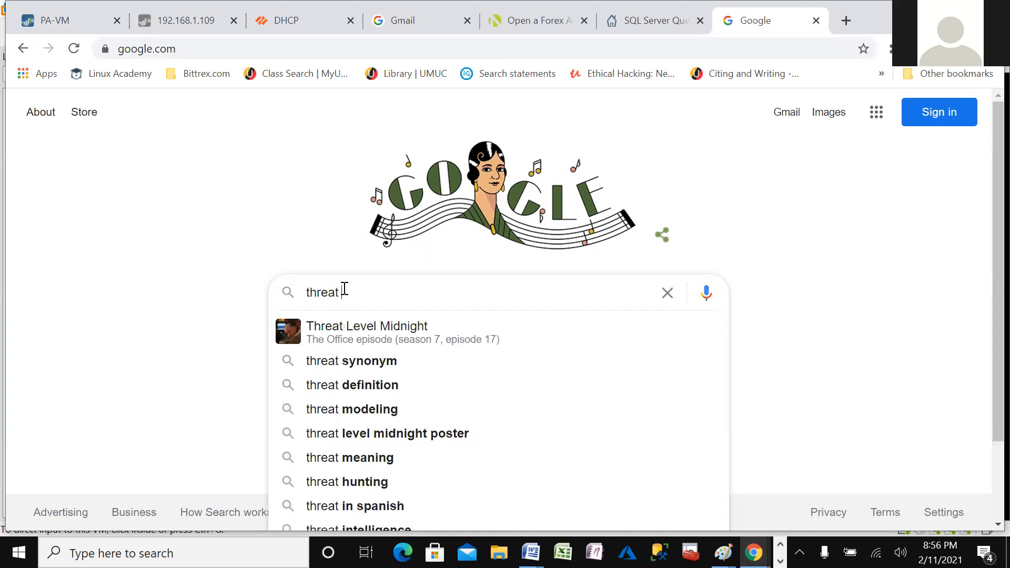
{"action": "type", "text": " pro"}
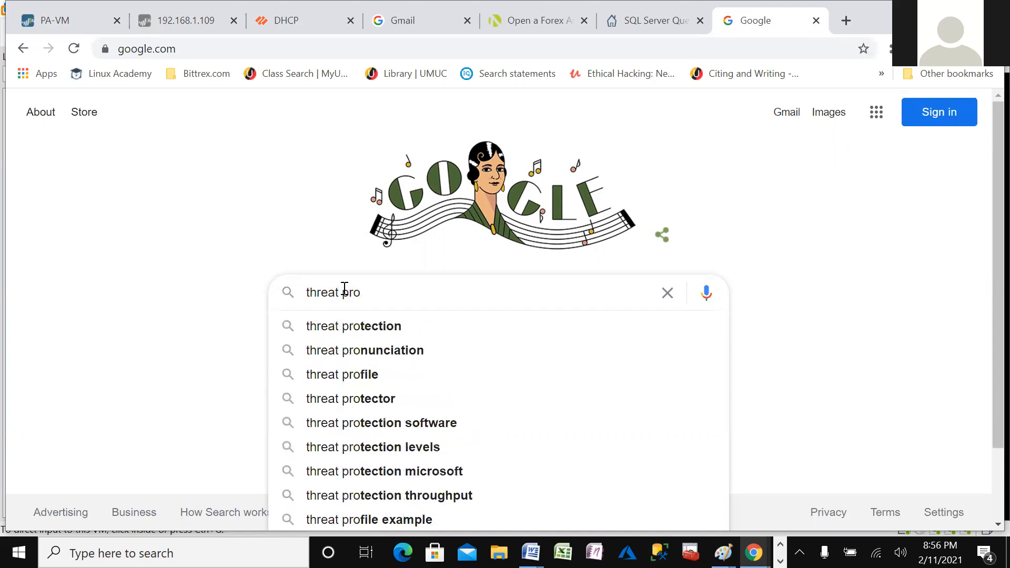
{"action": "type", "text": "tec"}
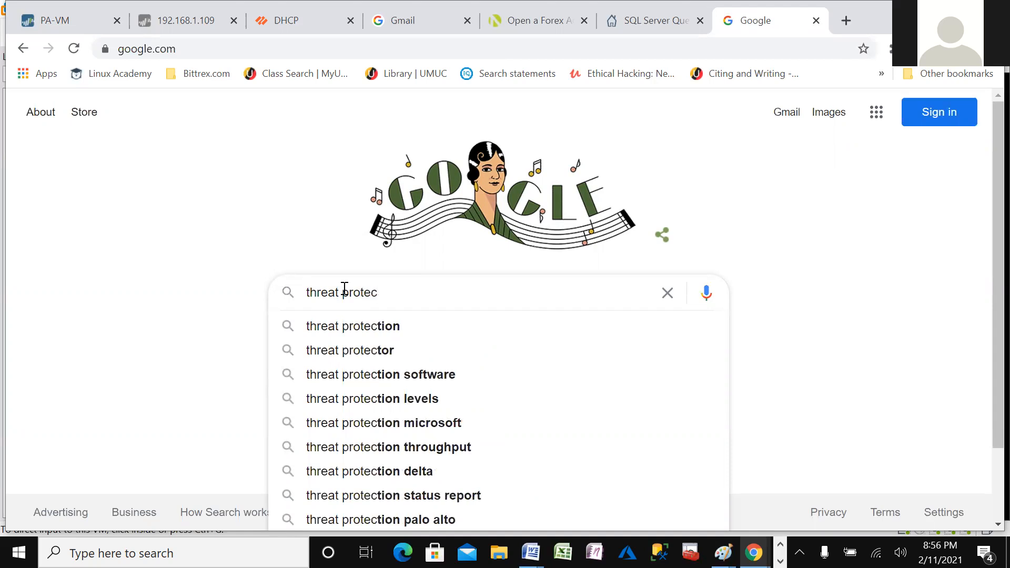
{"action": "type", "text": "tion "}
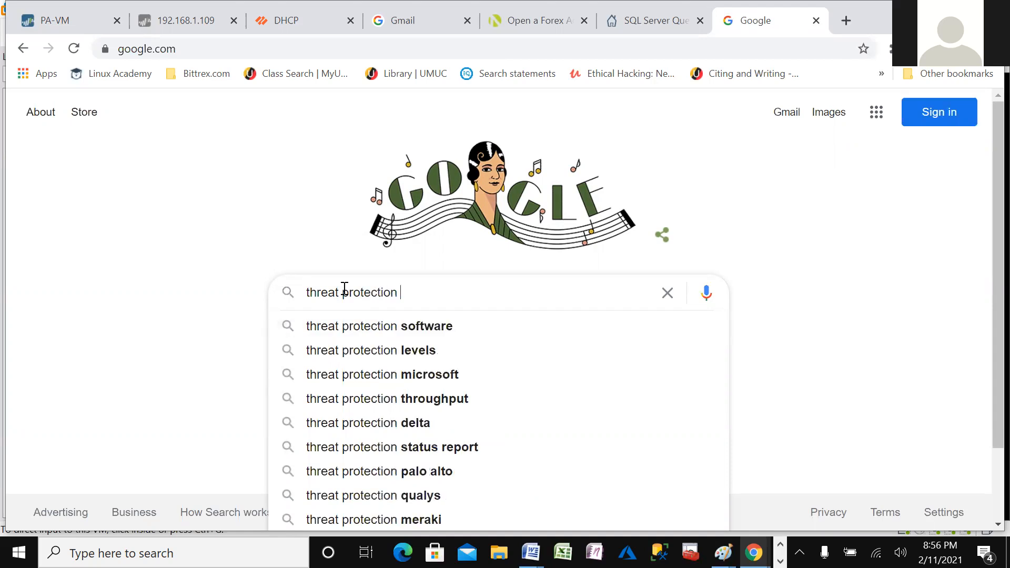
{"action": "type", "text": "lice"}
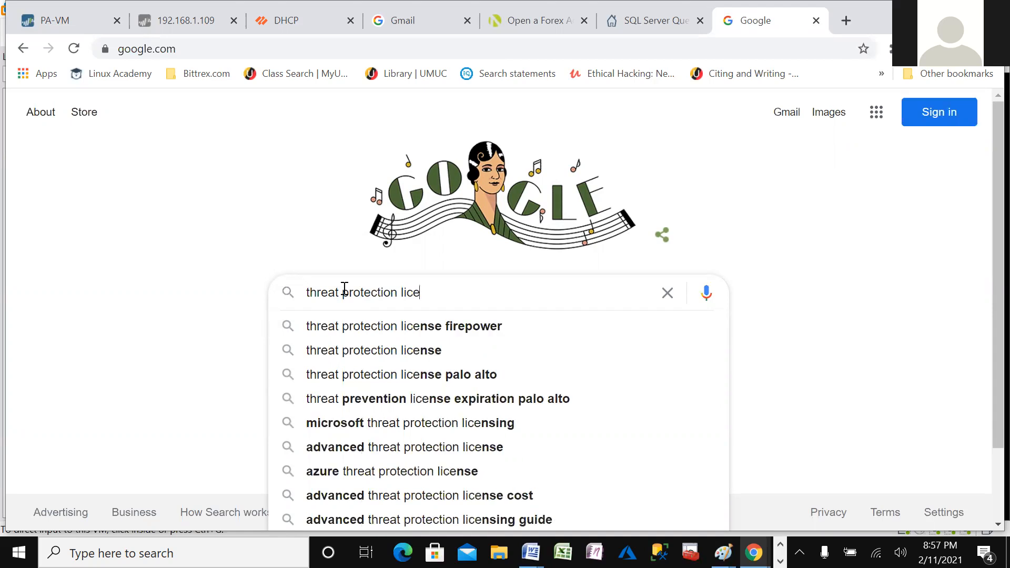
{"action": "left_click", "coordinate": [443, 377]}
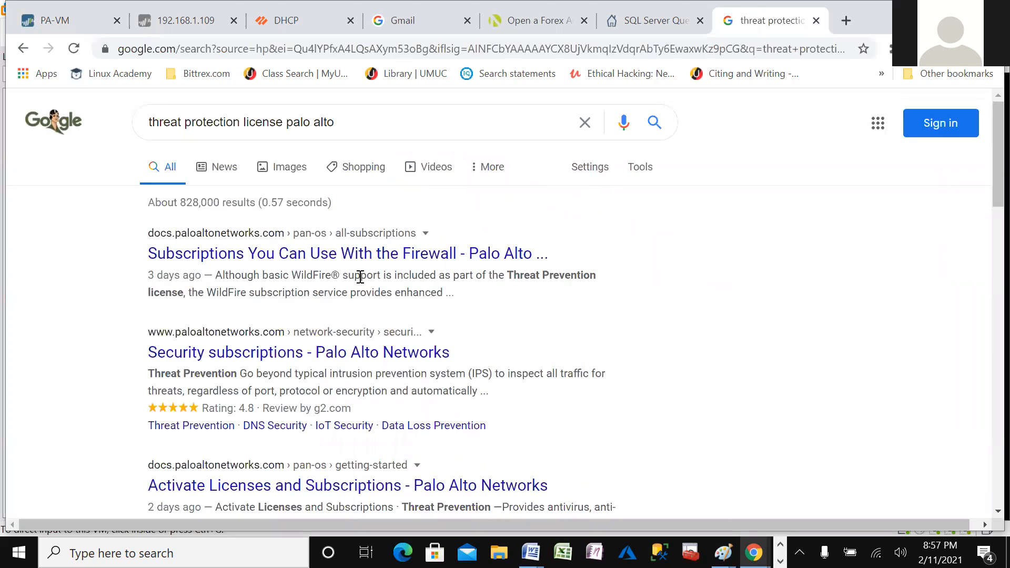
- Expand the related question "What is threat prevention Palo Alto?" in the search results and read its answer
{"action": "scroll", "coordinate": [610, 324], "scroll_direction": "down", "scroll_amount": 6}
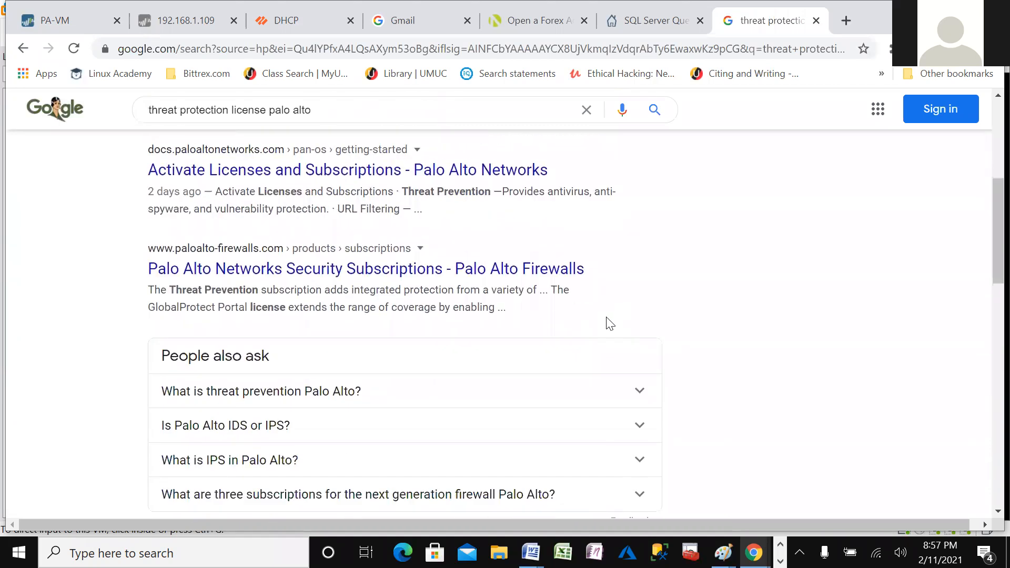
{"action": "left_click", "coordinate": [642, 392]}
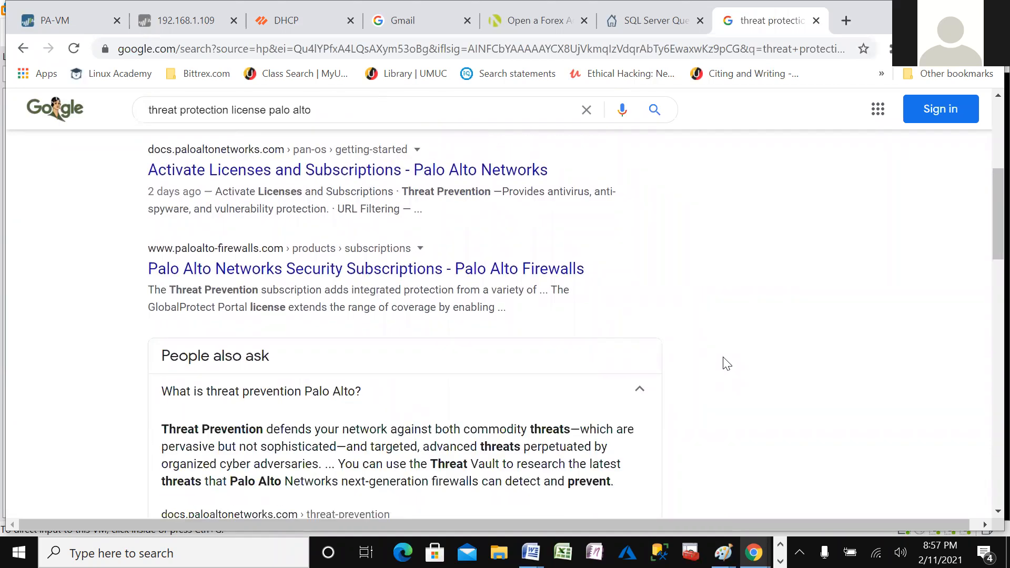
{"action": "scroll", "coordinate": [726, 363], "scroll_direction": "down", "scroll_amount": 3}
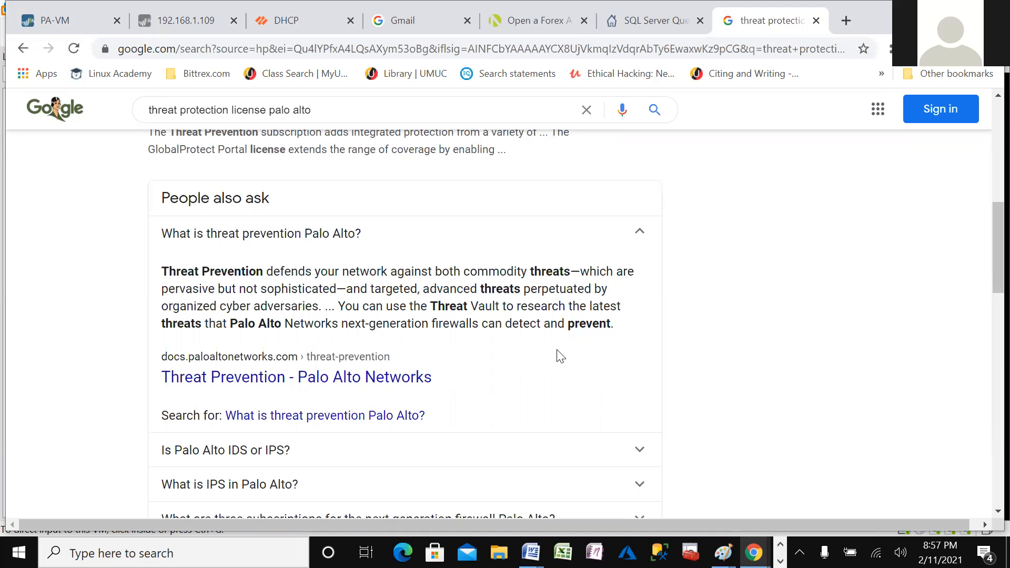
{"action": "scroll", "coordinate": [699, 361], "scroll_direction": "down", "scroll_amount": 2}
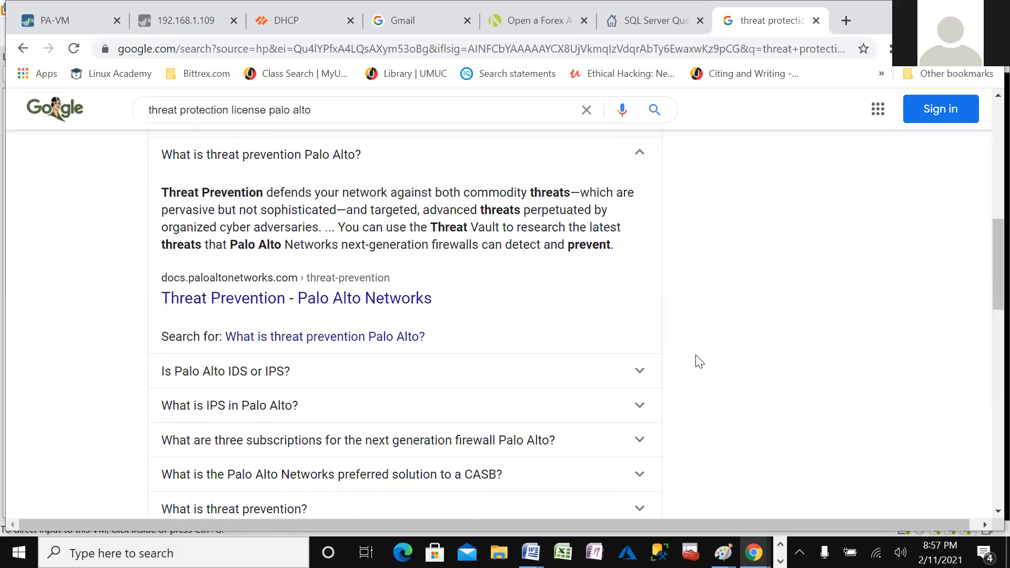
{"action": "scroll", "coordinate": [699, 362], "scroll_direction": "up", "scroll_amount": 3}
{"action": "scroll", "coordinate": [699, 362], "scroll_direction": "up", "scroll_amount": 10}
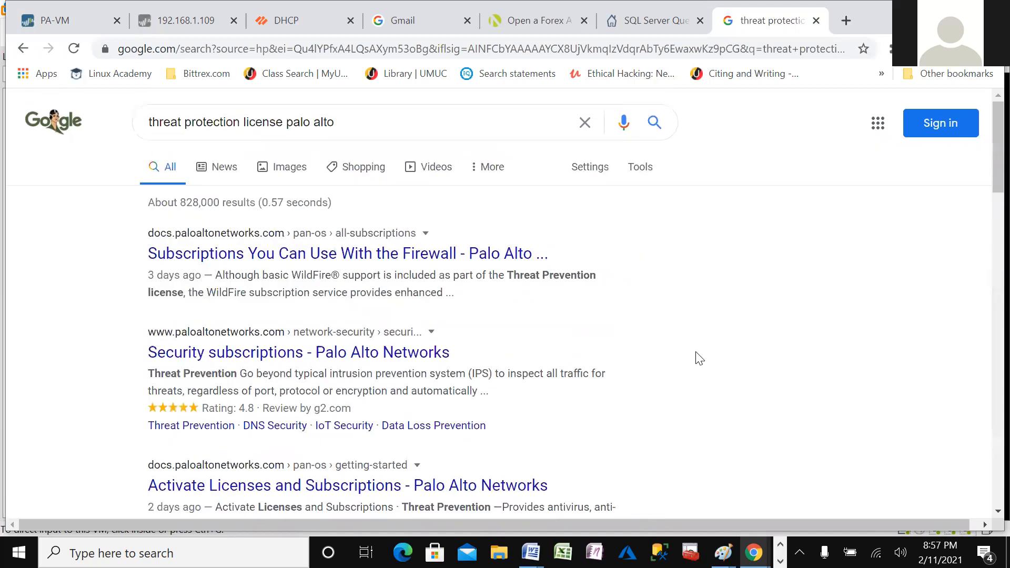
- Extend the Google search to "threat protection license palo alto coverage"
{"action": "left_click", "coordinate": [387, 124]}
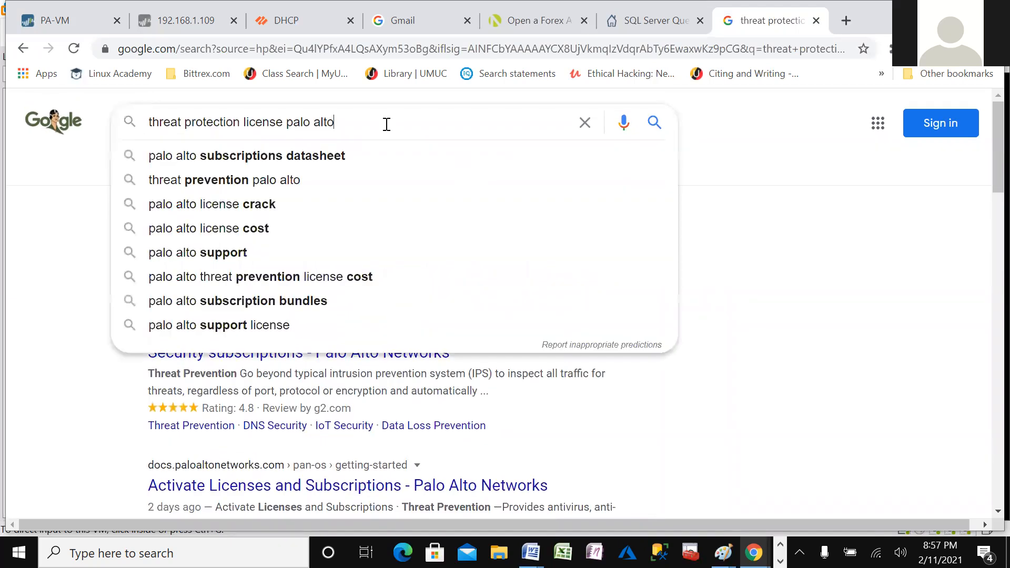
{"action": "type", "text": "cover"}
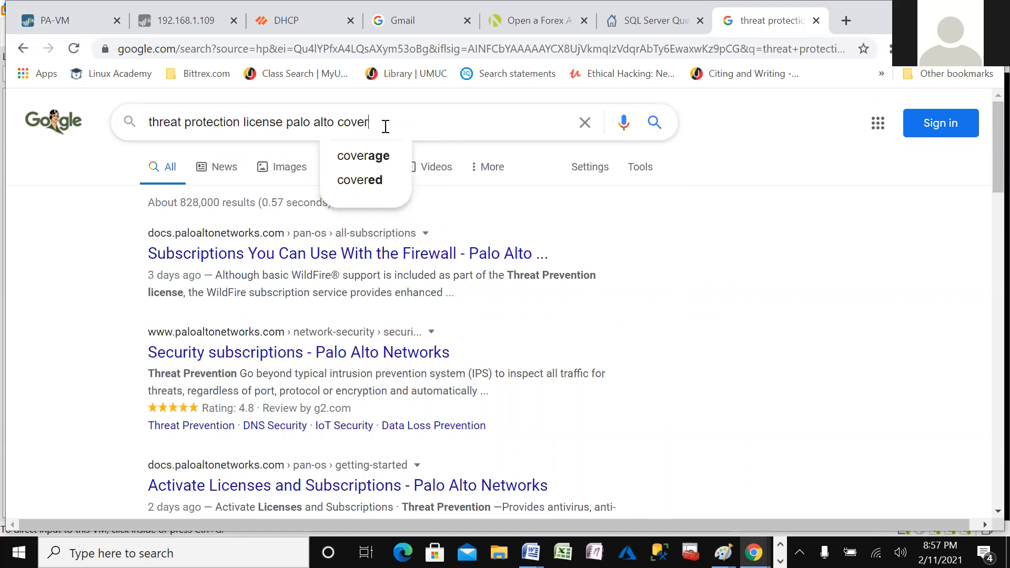
{"action": "left_click", "coordinate": [369, 161]}
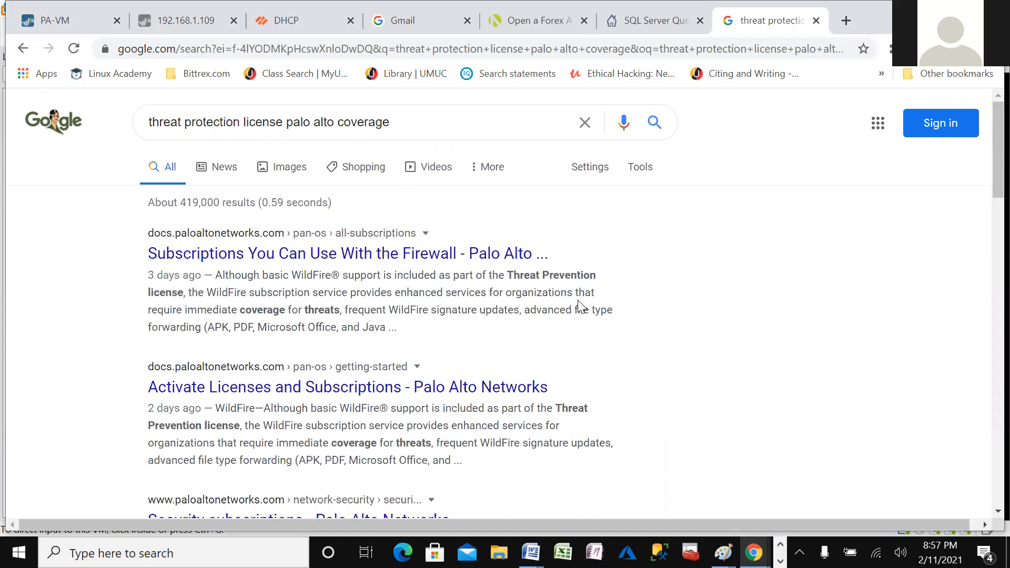
- Expand the related question "What does Palo Alto threat prevention include?" in the search results
{"action": "scroll", "coordinate": [581, 308], "scroll_direction": "down", "scroll_amount": 3}
{"action": "scroll", "coordinate": [581, 303], "scroll_direction": "down", "scroll_amount": 3}
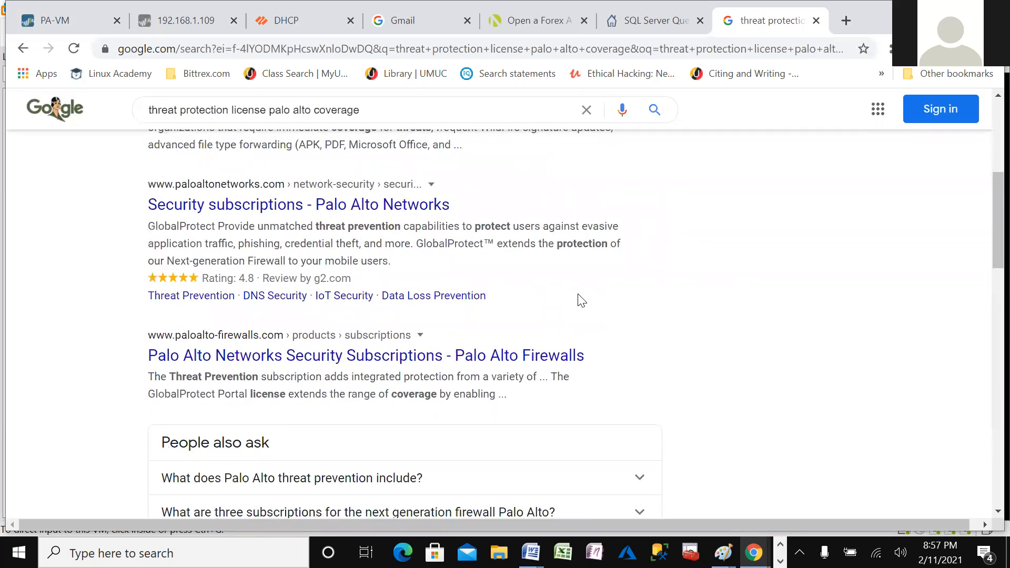
{"action": "scroll", "coordinate": [581, 300], "scroll_direction": "down", "scroll_amount": 3}
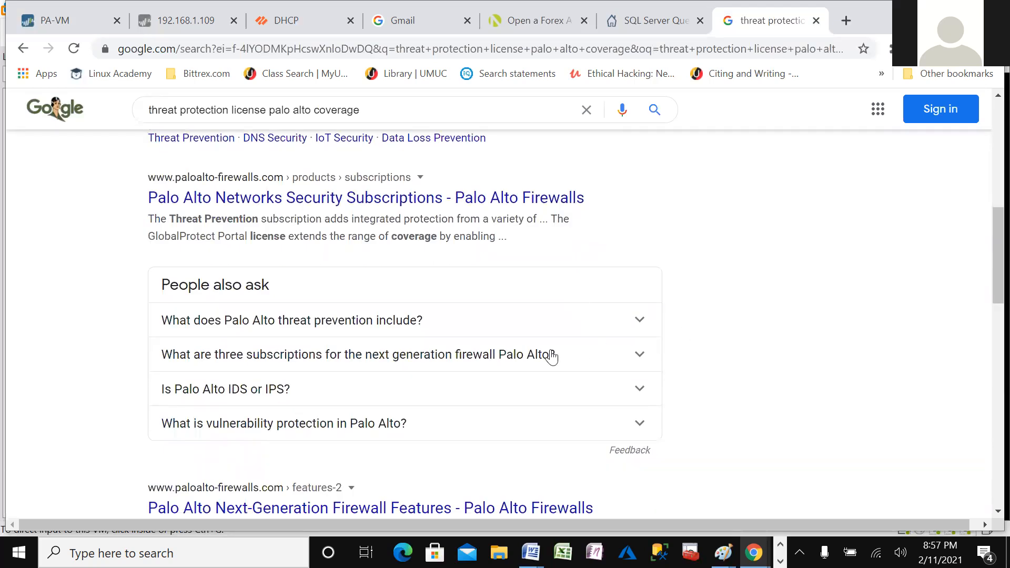
{"action": "left_click", "coordinate": [638, 322]}
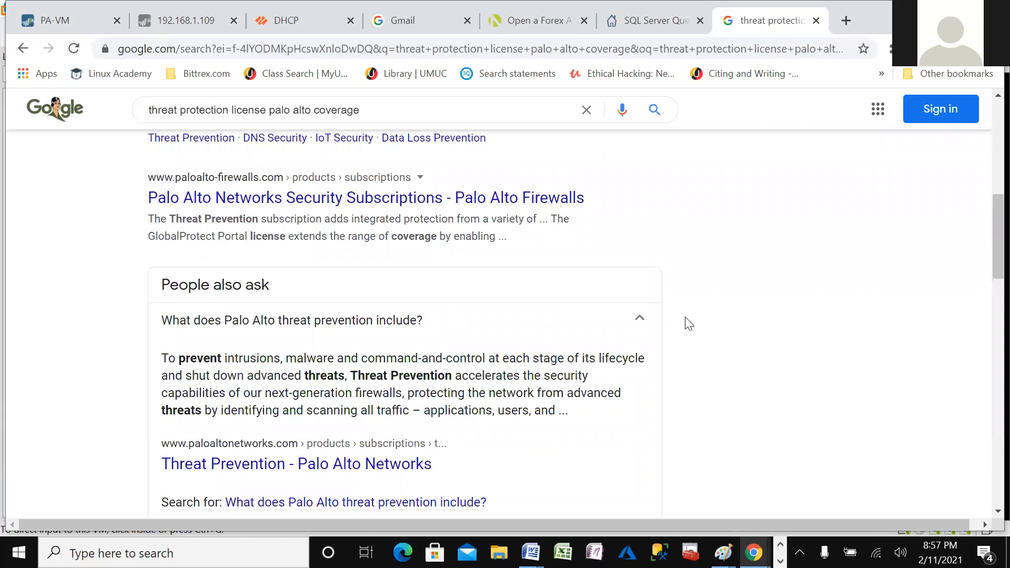
- Return to the PA-VM firewall interface and display the Anti-Spyware security profiles among its objects
{"action": "scroll", "coordinate": [689, 323], "scroll_direction": "down", "scroll_amount": 1}
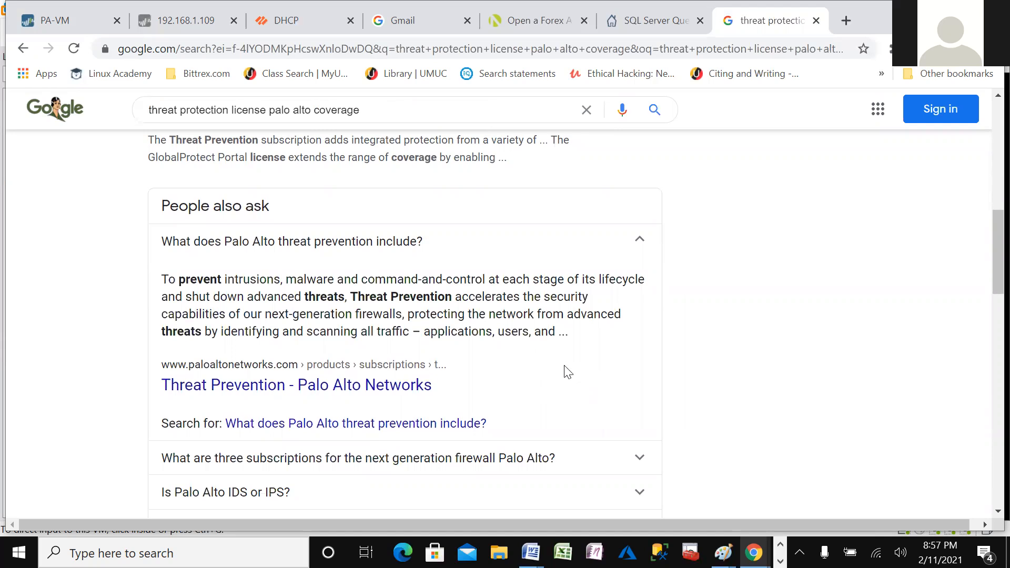
{"action": "left_click", "coordinate": [50, 25]}
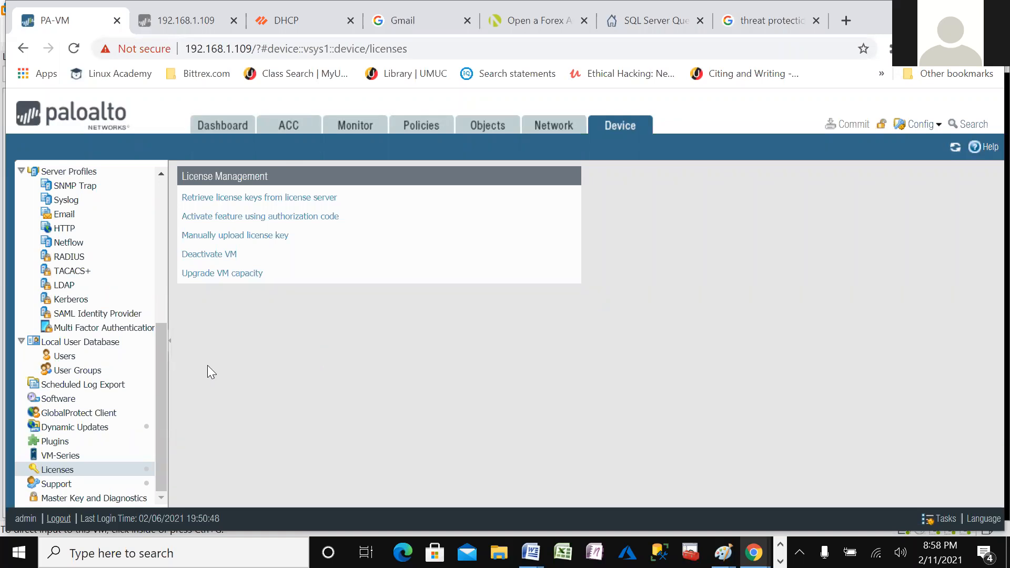
{"action": "left_click", "coordinate": [482, 128]}
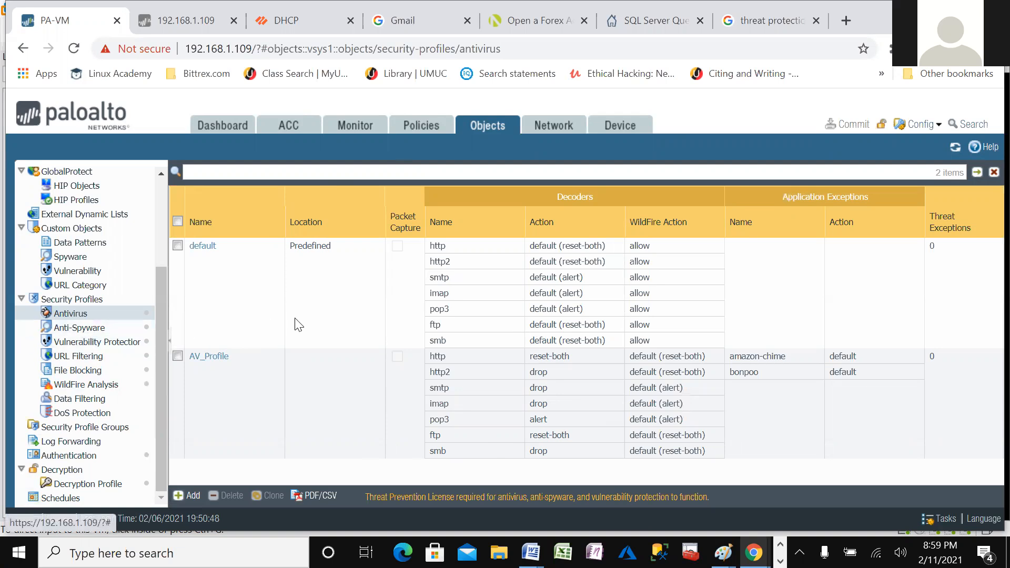
{"action": "left_click", "coordinate": [79, 327]}
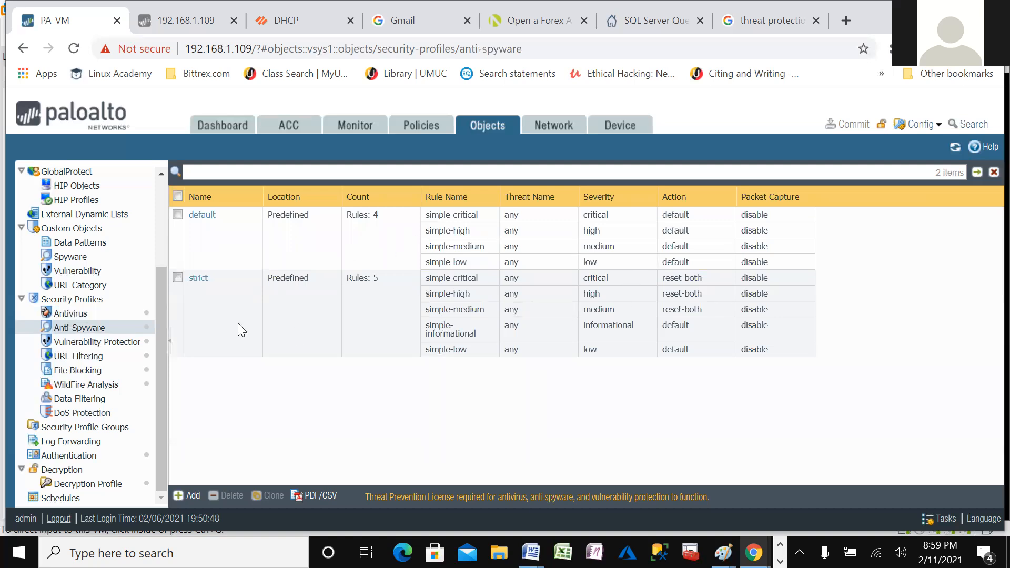
- Open the predefined strict anti-spyware profile, examine its rules, severities and actions, and close it
{"action": "left_click", "coordinate": [196, 277]}
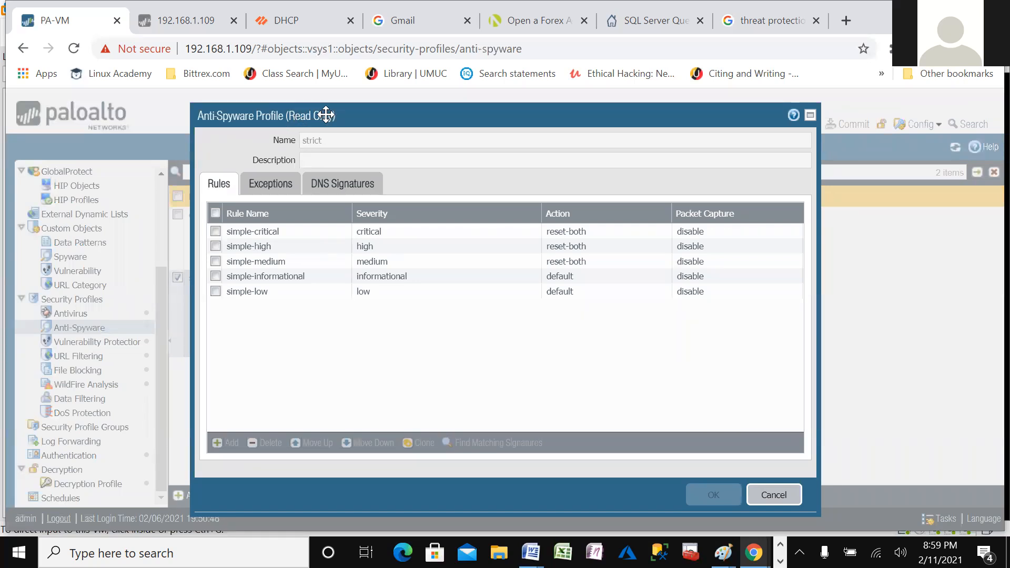
{"action": "left_click_drag", "start_coordinate": [326, 115], "coordinate": [367, 114]}
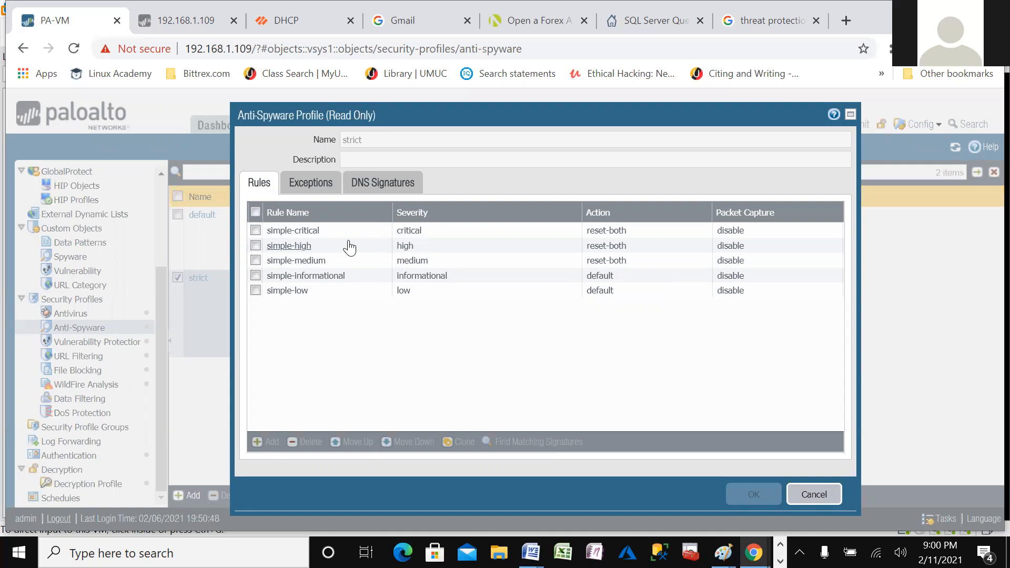
{"action": "left_click", "coordinate": [814, 493]}
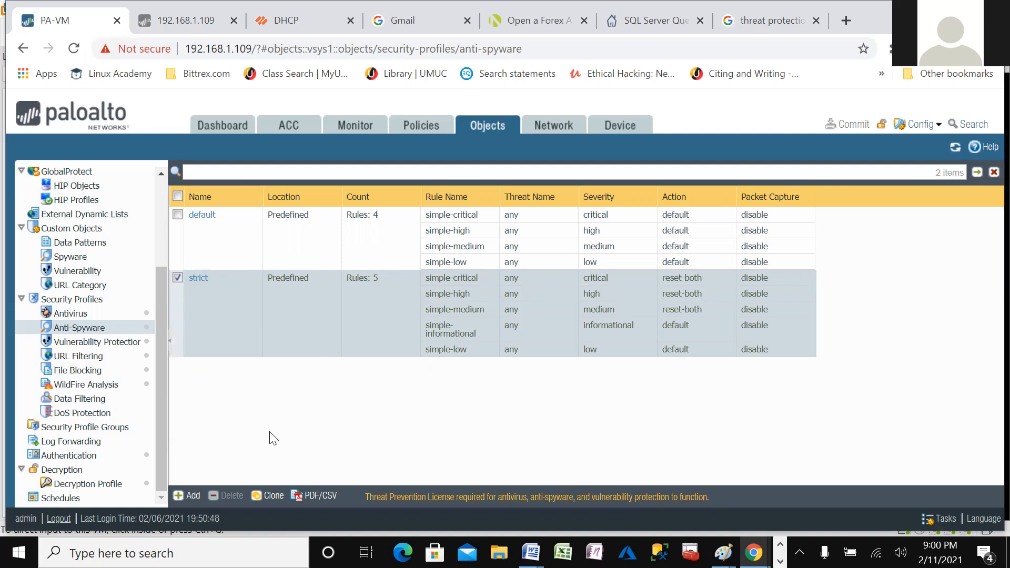
- Try to clone the predefined strict anti-spyware profile
{"action": "left_click", "coordinate": [267, 493]}
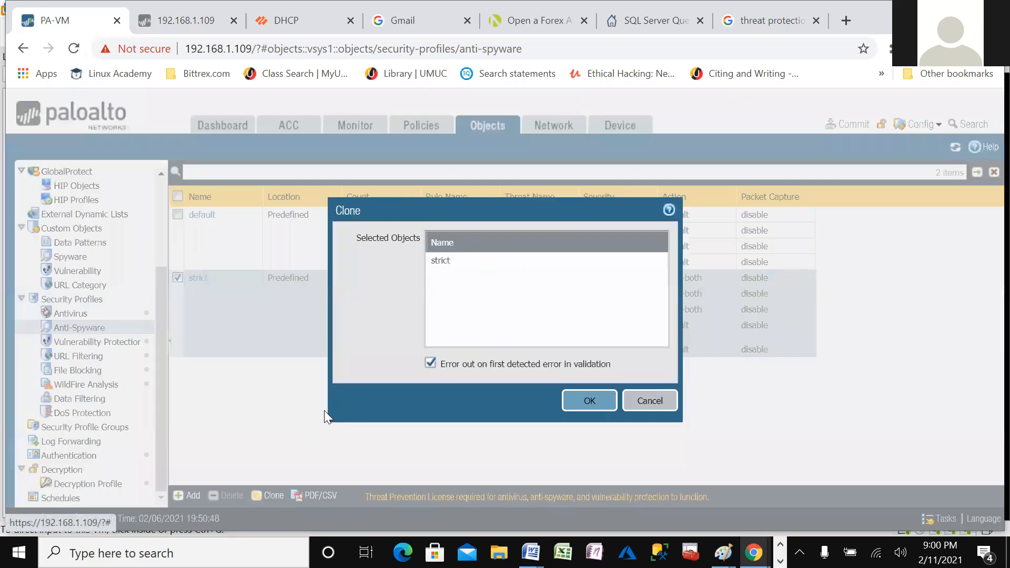
{"action": "left_click", "coordinate": [448, 261]}
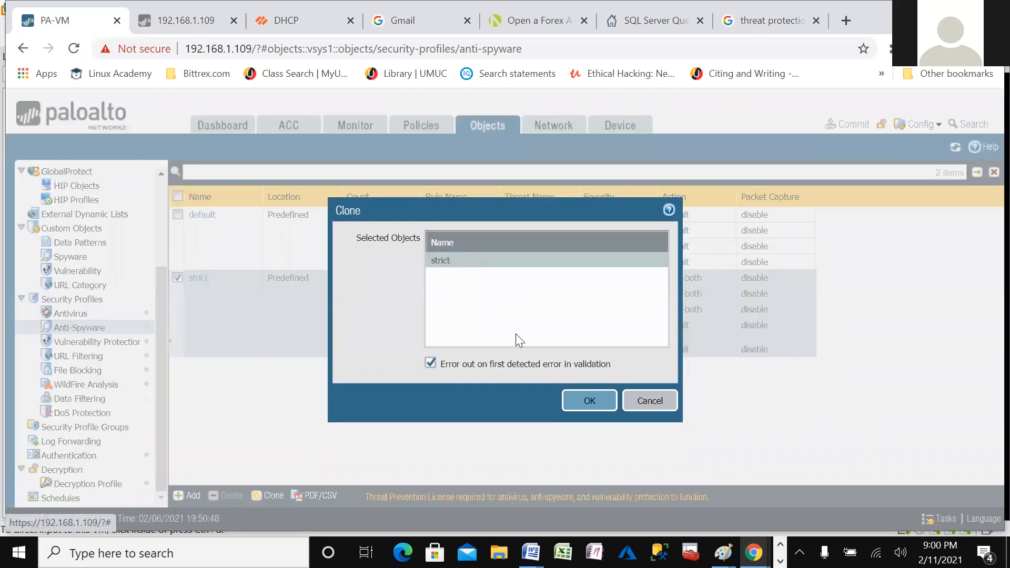
{"action": "left_click", "coordinate": [578, 403]}
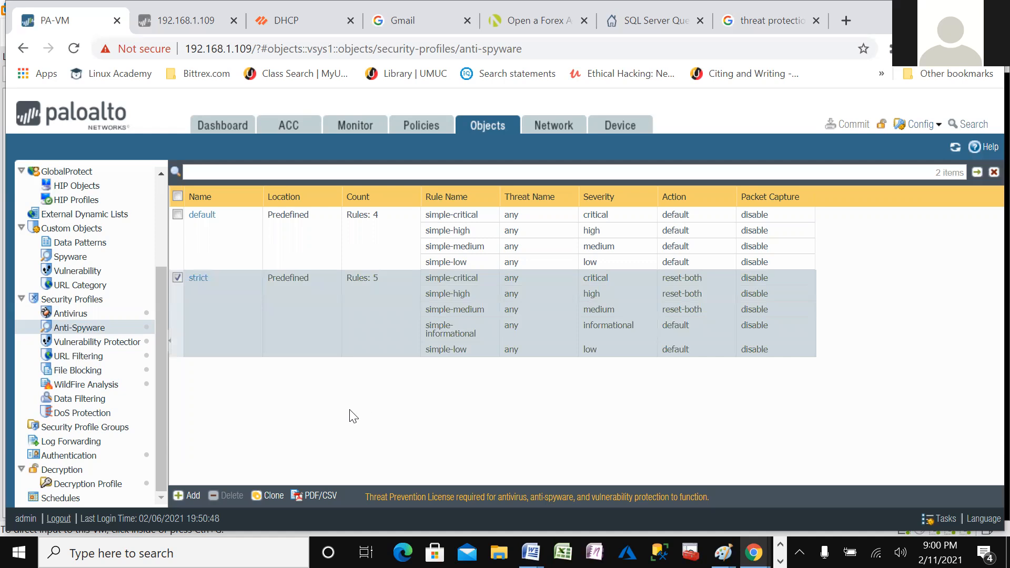
{"action": "left_click", "coordinate": [268, 497]}
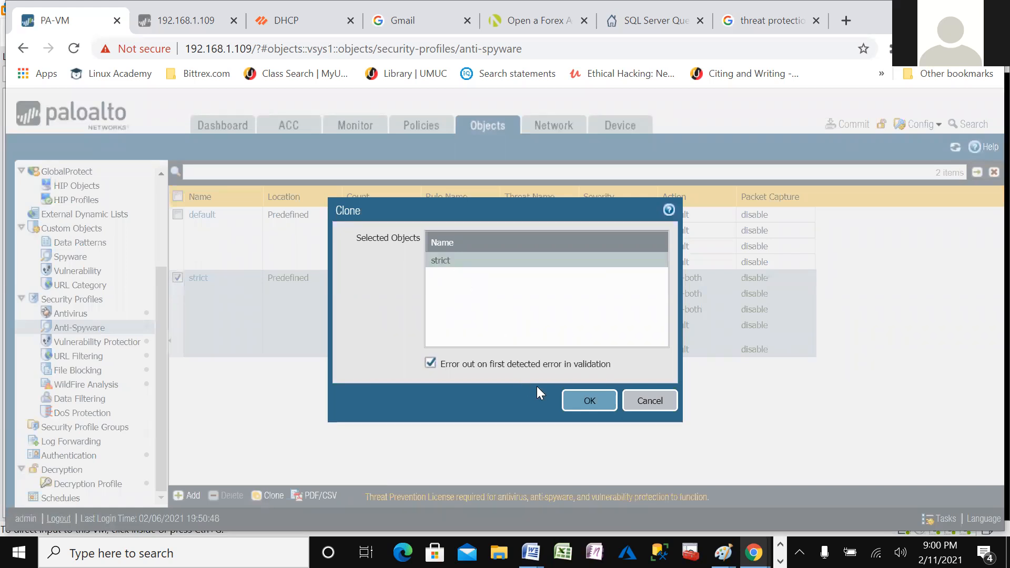
{"action": "left_click", "coordinate": [591, 401]}
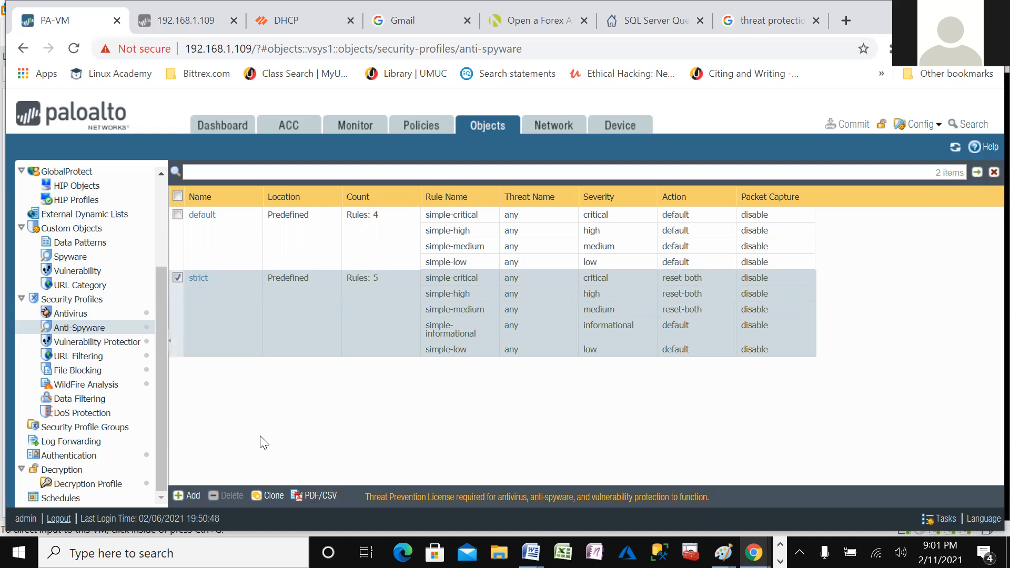
{"action": "left_click", "coordinate": [184, 495]}
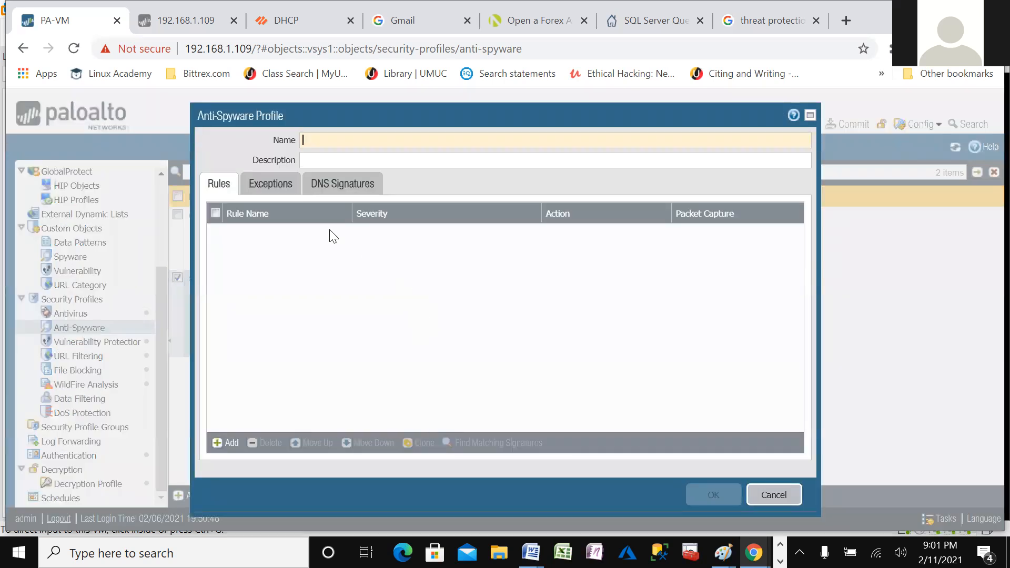
{"action": "left_click_drag", "start_coordinate": [367, 118], "coordinate": [472, 104]}
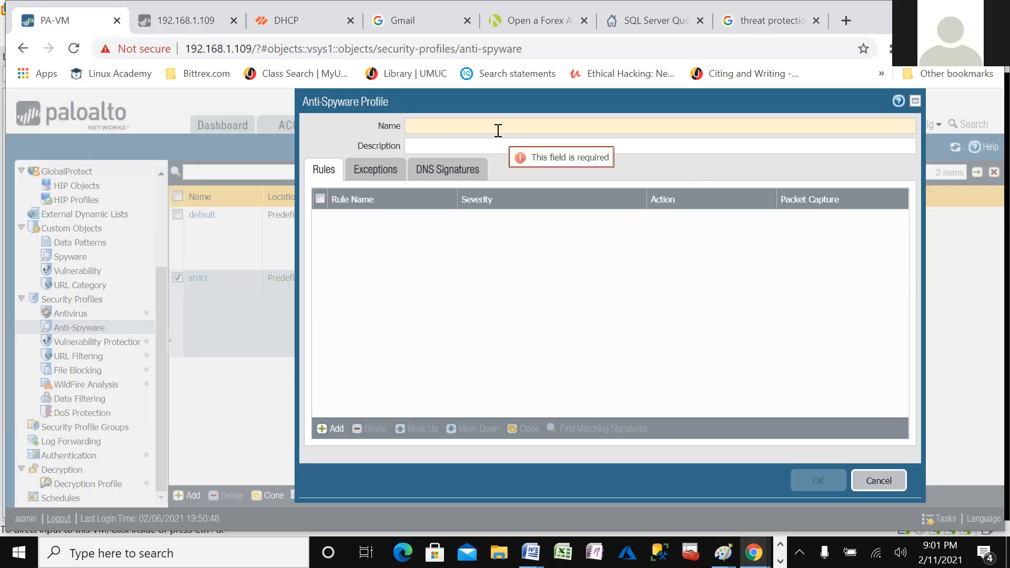
{"action": "type", "text": "AS_P"}
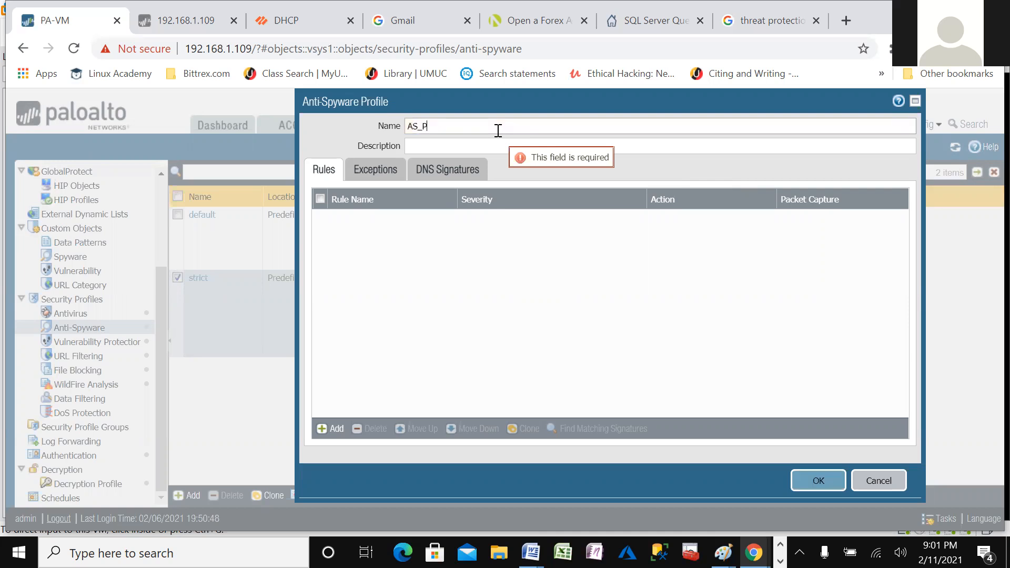
{"action": "type", "text": "rofile"}
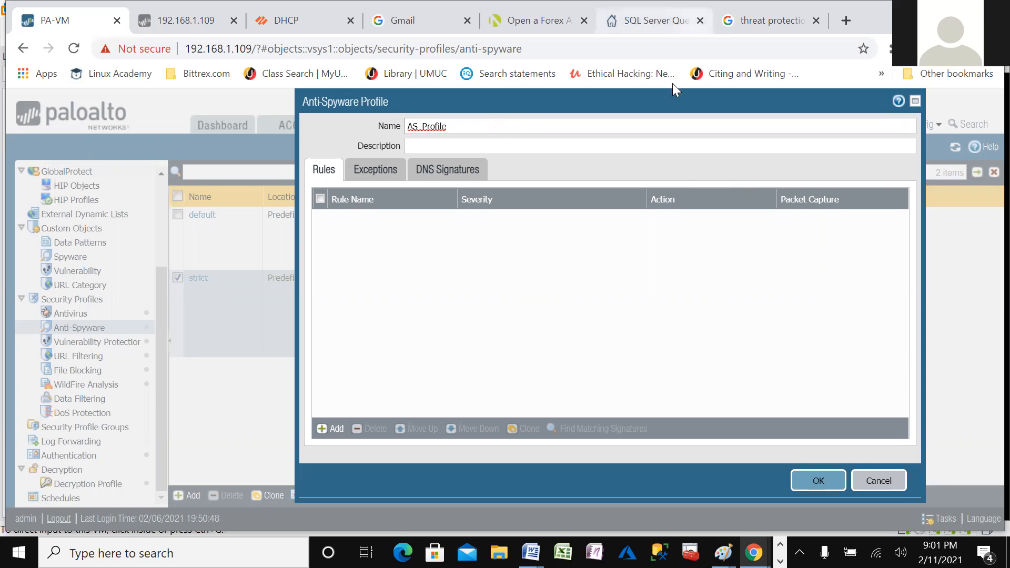
{"action": "left_click_drag", "start_coordinate": [676, 89], "coordinate": [824, 89]}
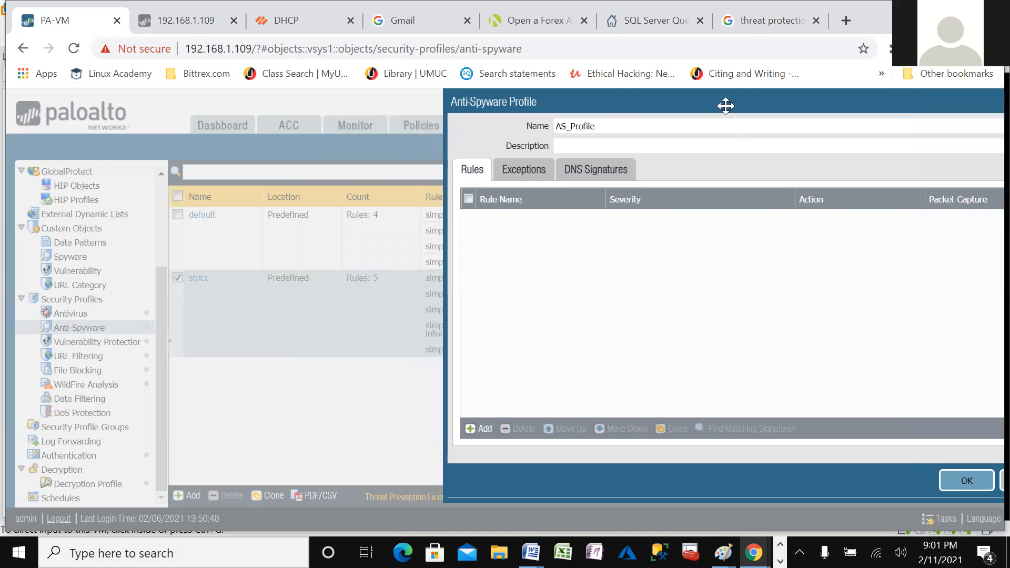
{"action": "left_click_drag", "start_coordinate": [671, 85], "coordinate": [617, 228]}
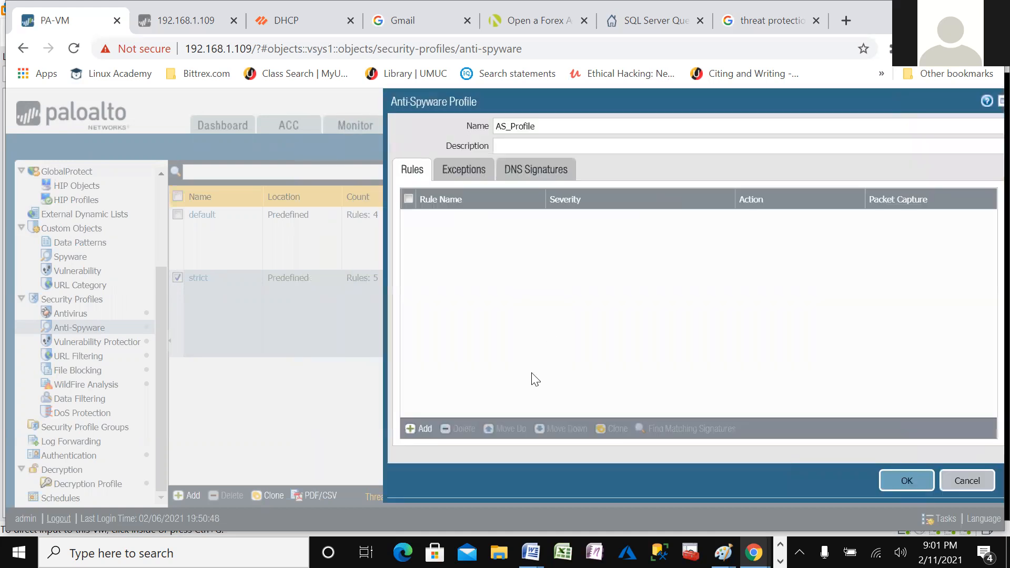
{"action": "left_click", "coordinate": [422, 429]}
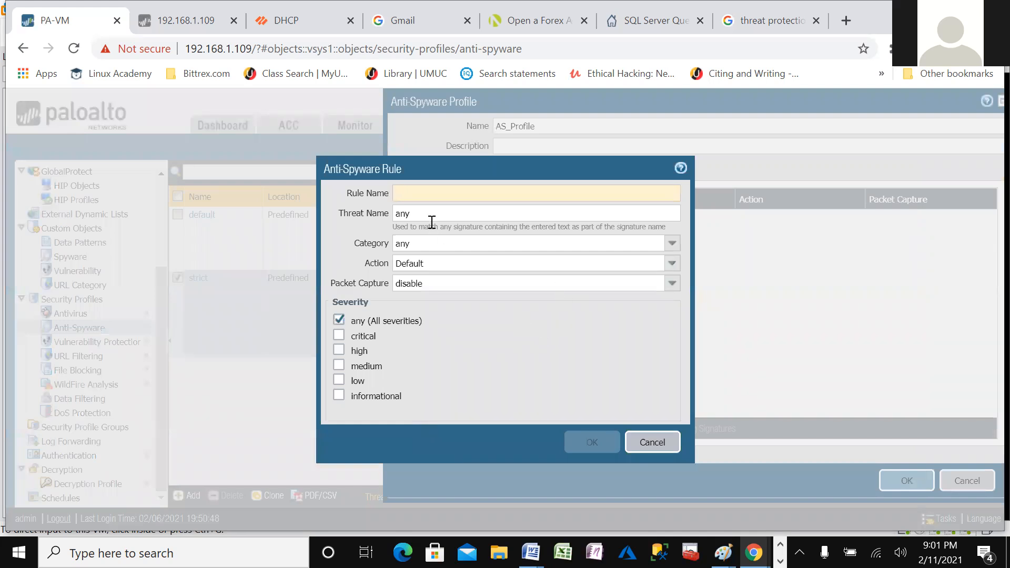
{"action": "left_click", "coordinate": [487, 196]}
{"action": "left_click", "coordinate": [651, 442]}
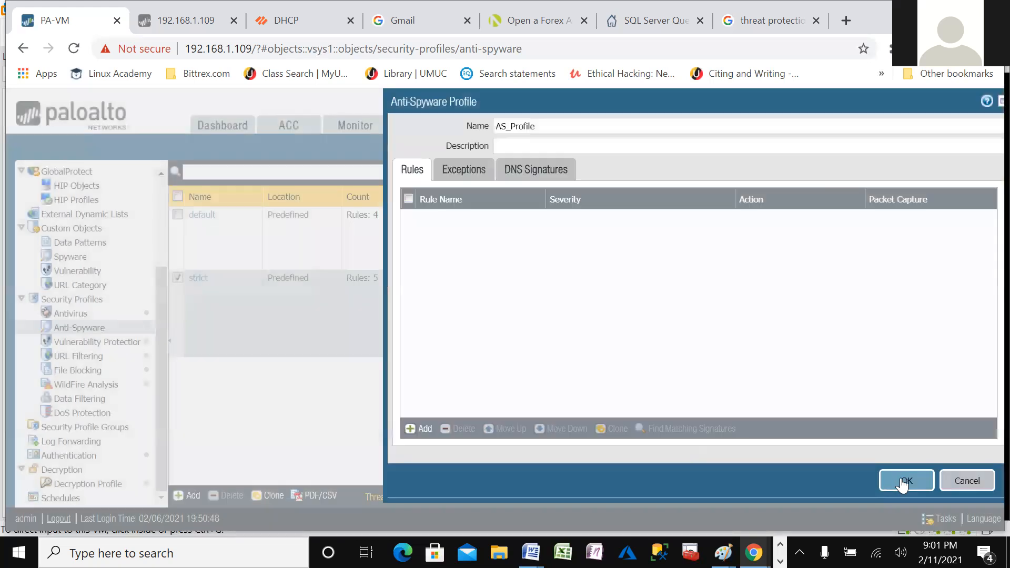
{"action": "left_click_drag", "start_coordinate": [768, 108], "coordinate": [572, 306]}
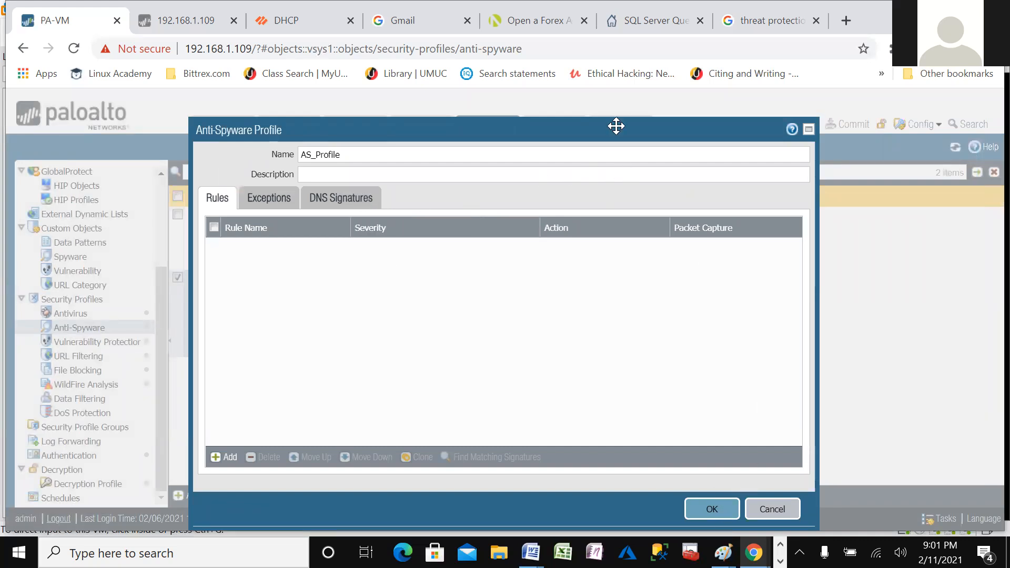
{"action": "left_click_drag", "start_coordinate": [616, 126], "coordinate": [613, 305]}
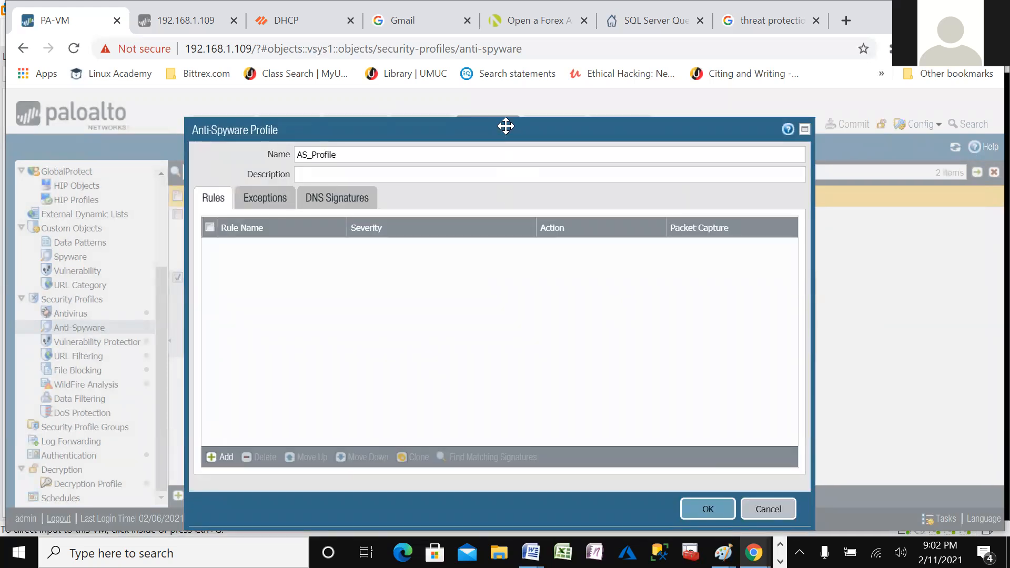
{"action": "left_click_drag", "start_coordinate": [510, 126], "coordinate": [504, 323]}
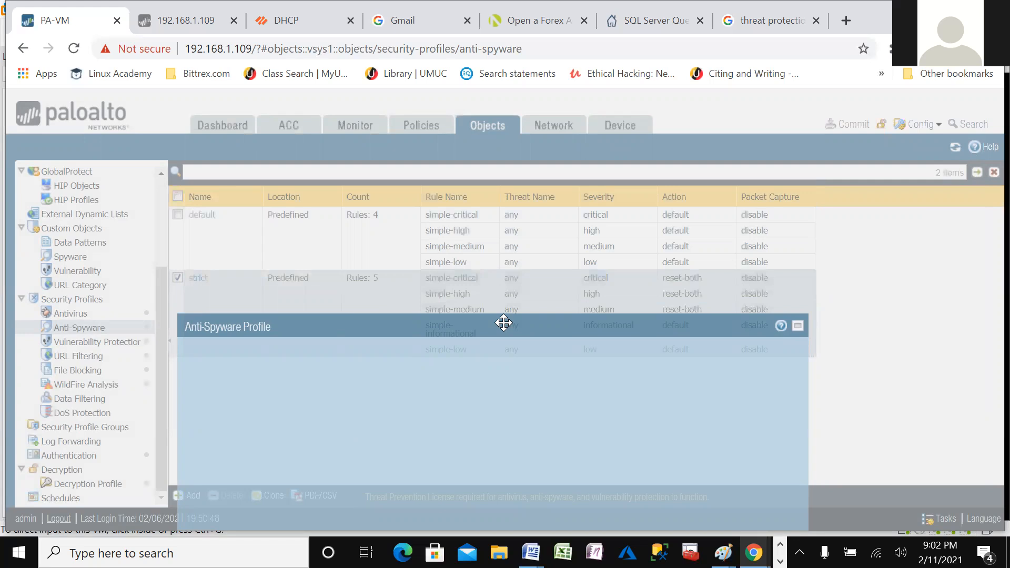
{"action": "left_click_drag", "start_coordinate": [503, 322], "coordinate": [503, 322]}
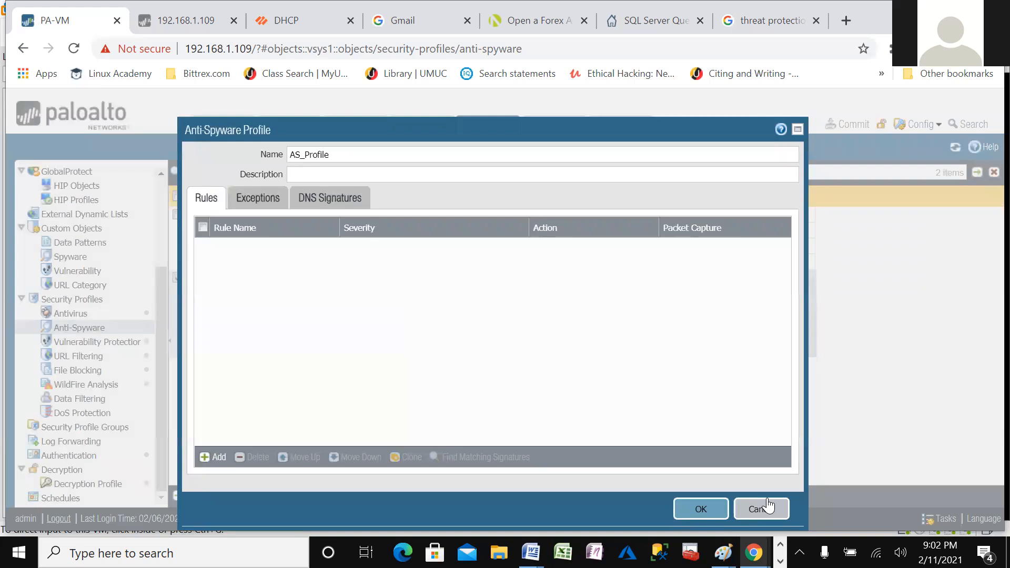
{"action": "left_click", "coordinate": [765, 507]}
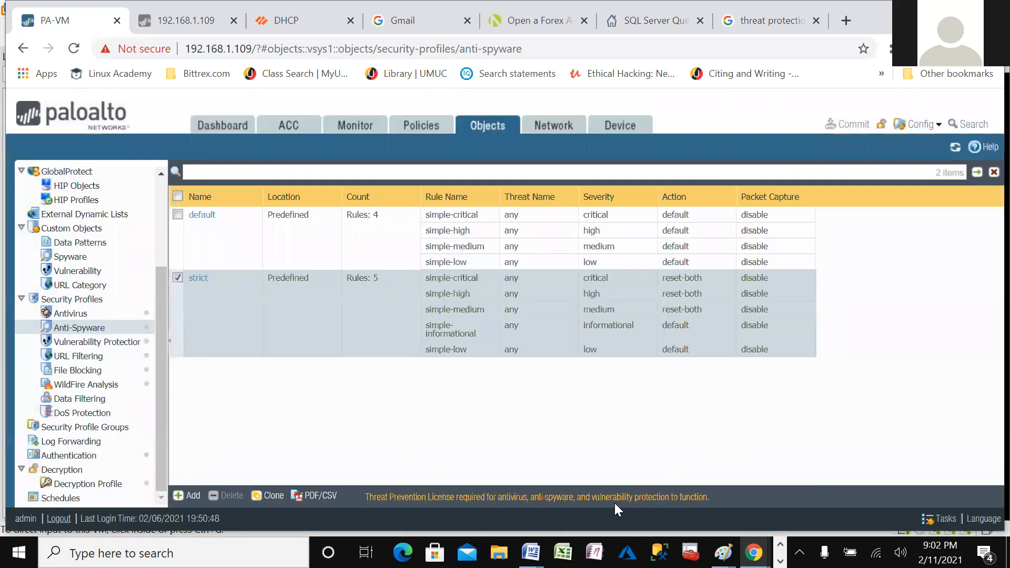
{"action": "left_click", "coordinate": [267, 495]}
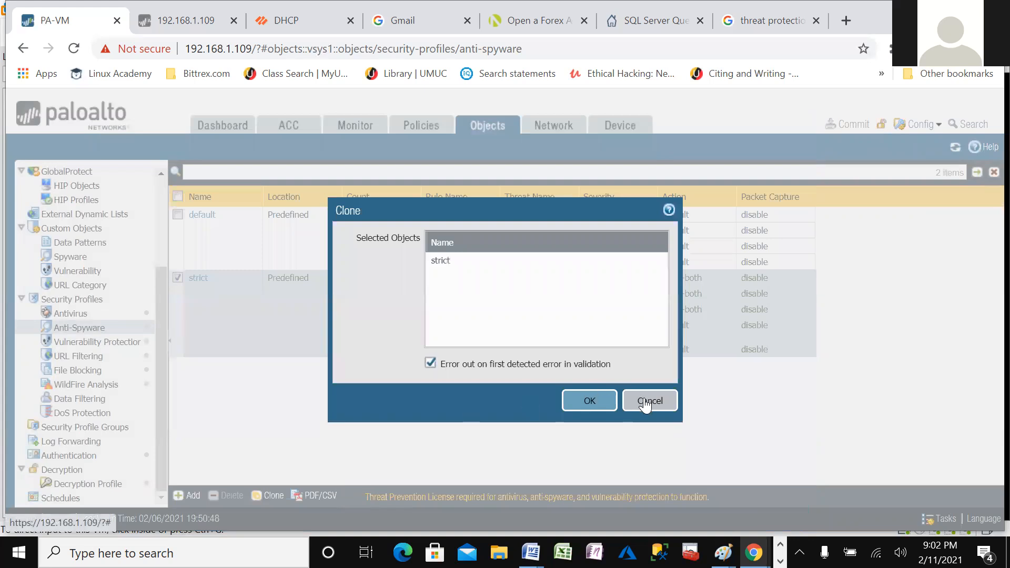
{"action": "key", "text": "Escape"}
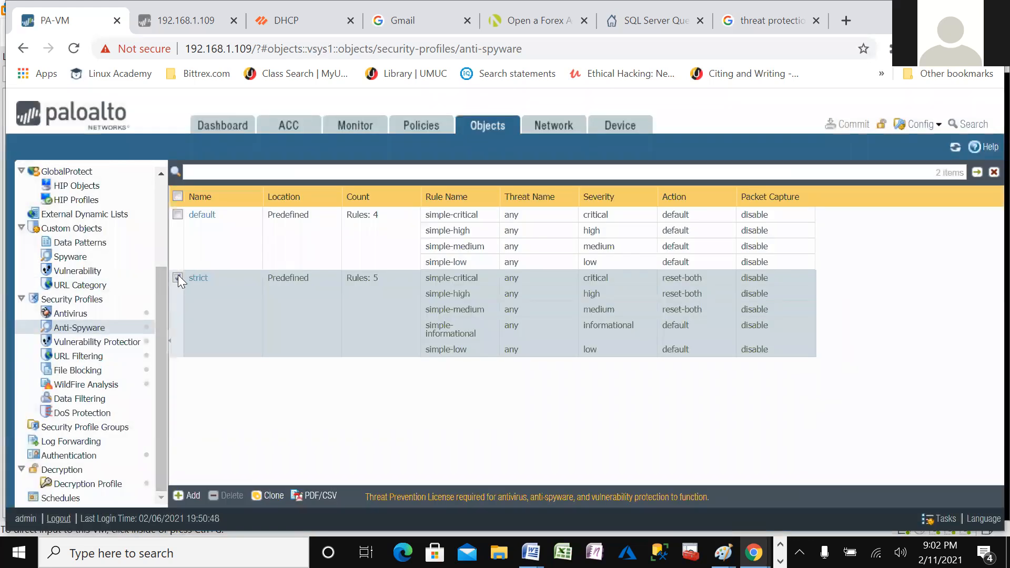
- Try to clone the predefined default anti-spyware profile instead of strict
{"action": "left_click", "coordinate": [178, 277]}
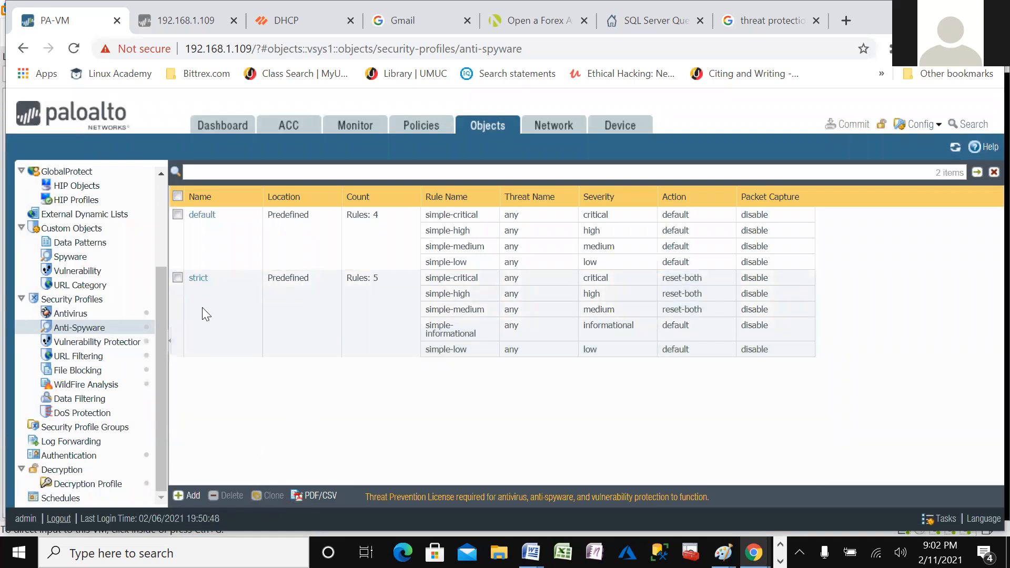
{"action": "left_click", "coordinate": [178, 214]}
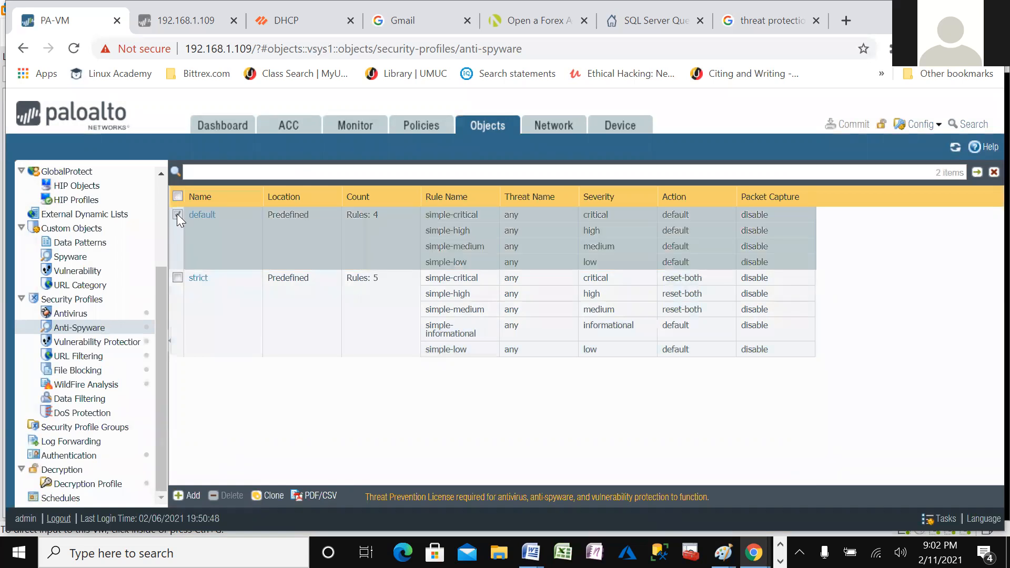
{"action": "left_click", "coordinate": [269, 495]}
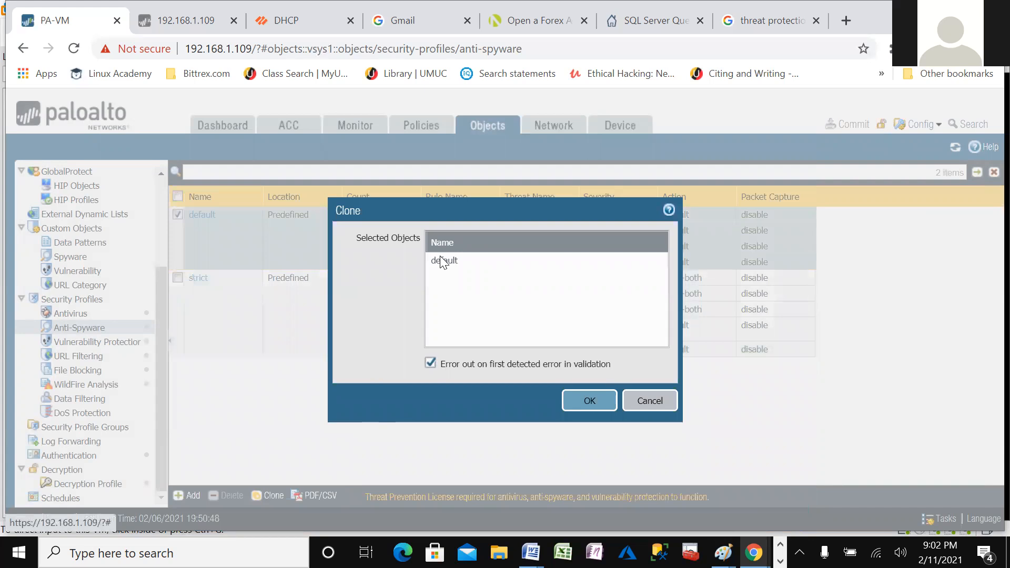
{"action": "left_click", "coordinate": [590, 401]}
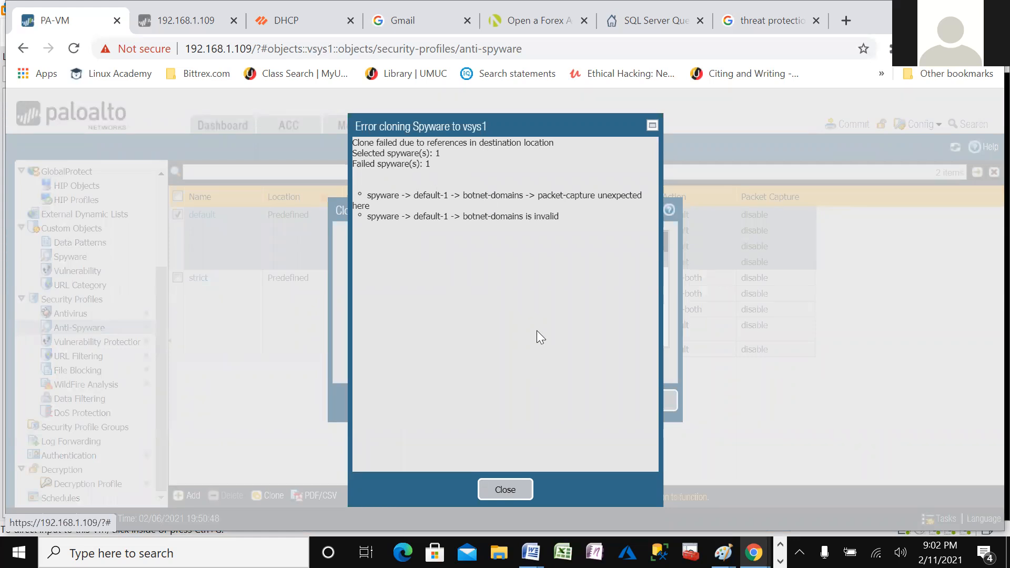
{"action": "left_click", "coordinate": [505, 489]}
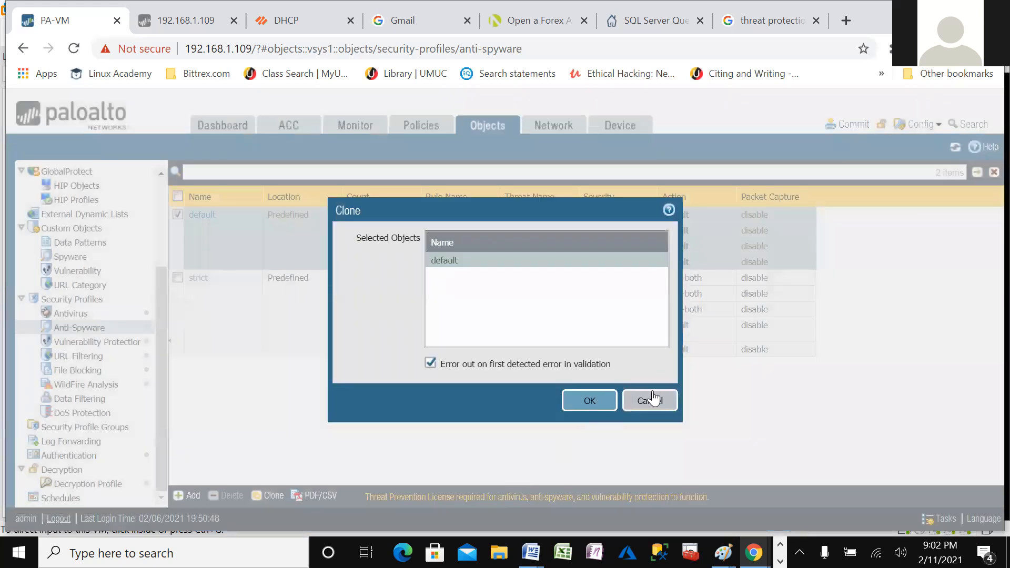
{"action": "left_click", "coordinate": [648, 400]}
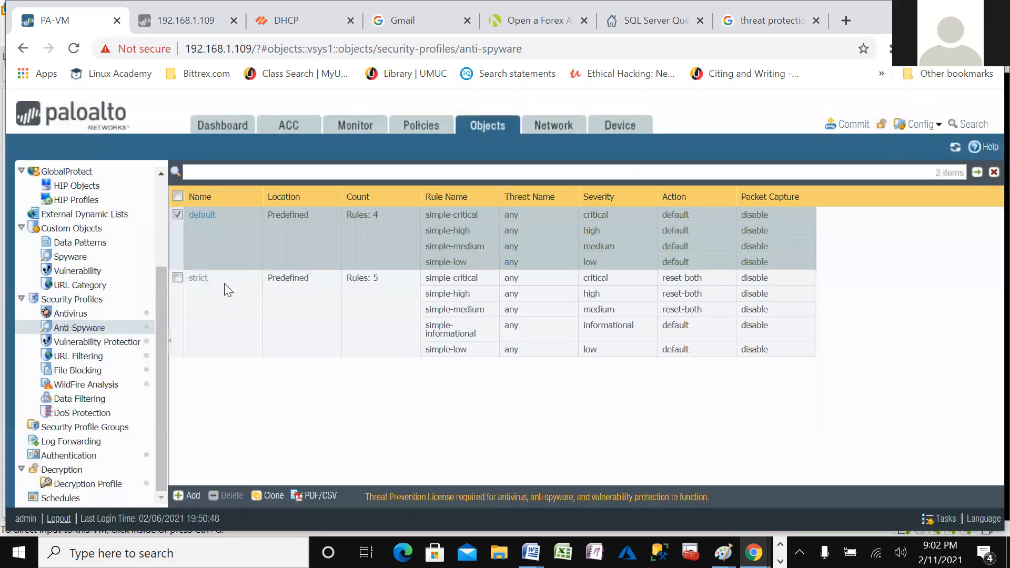
- Review the strict anti-spyware profile's rule list once more and close the profile
{"action": "left_click", "coordinate": [197, 277]}
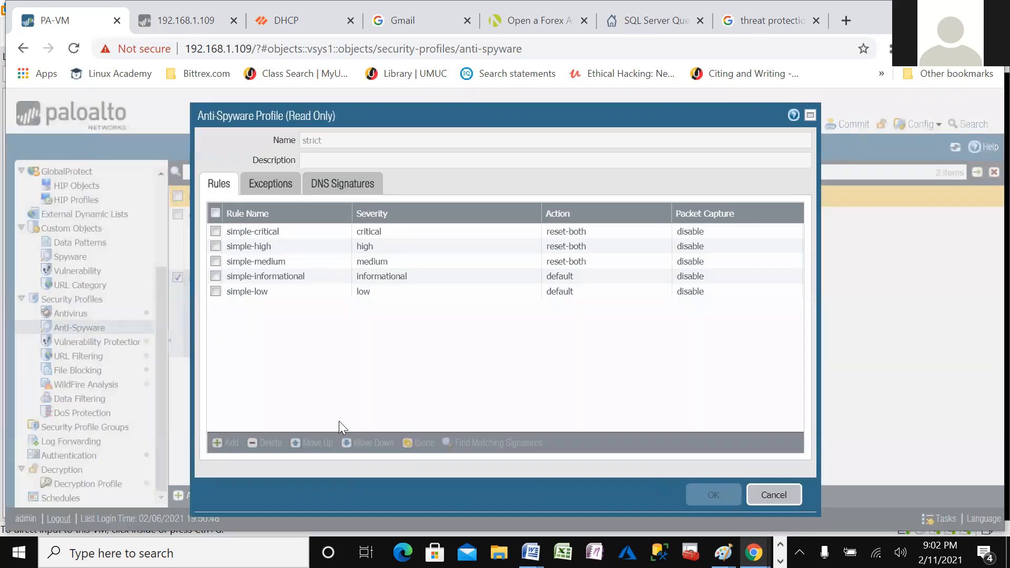
{"action": "left_click", "coordinate": [764, 492]}
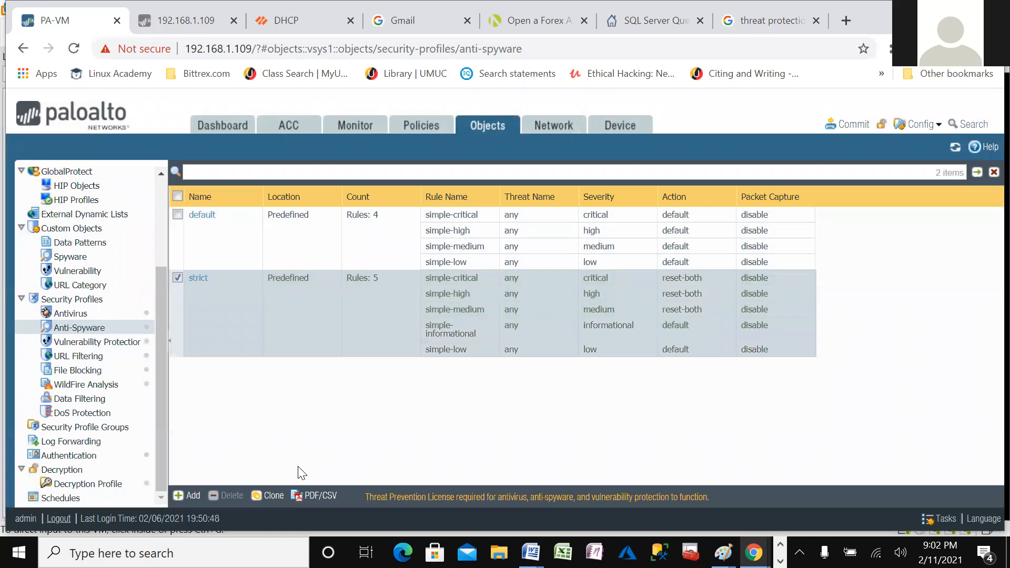
- Try twice more to clone the predefined strict anti-spyware profile
{"action": "left_click", "coordinate": [266, 496]}
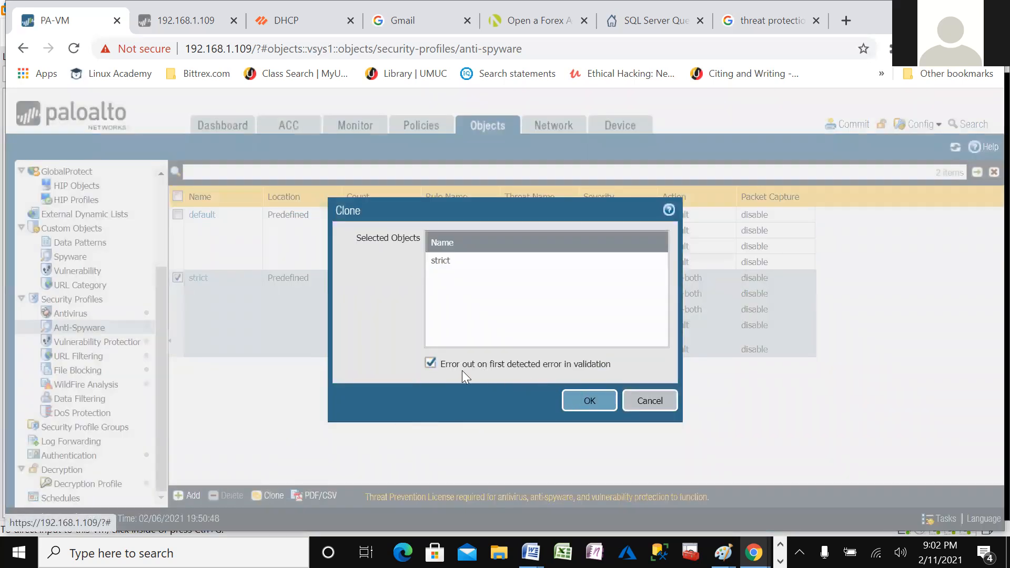
{"action": "left_click", "coordinate": [430, 362]}
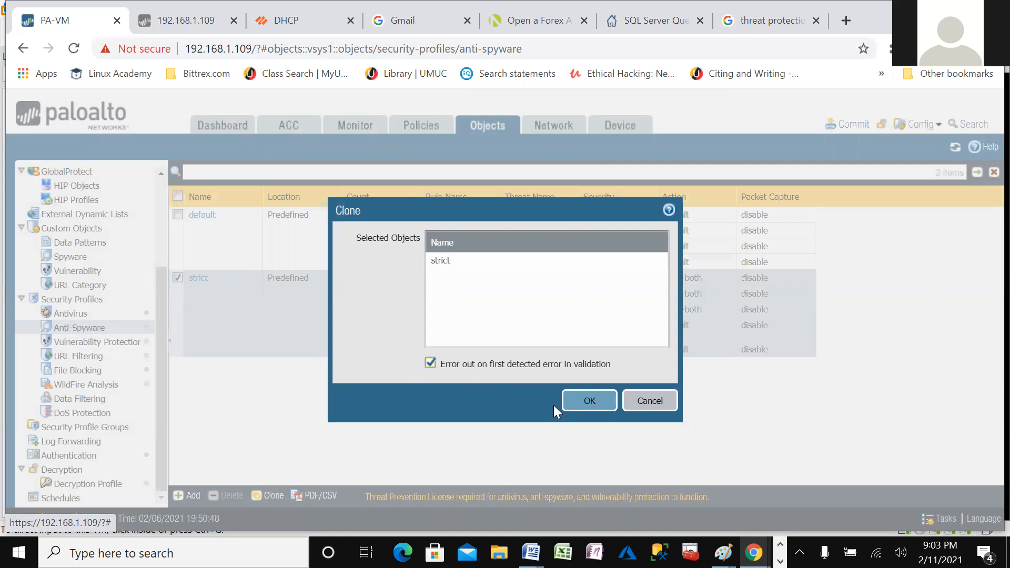
{"action": "left_click", "coordinate": [594, 401]}
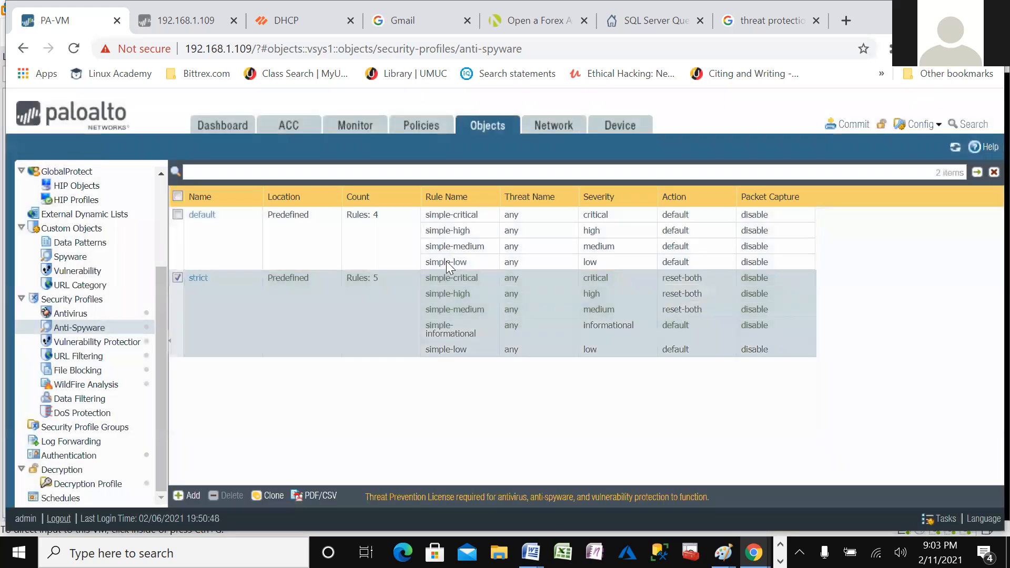
{"action": "left_click", "coordinate": [268, 496]}
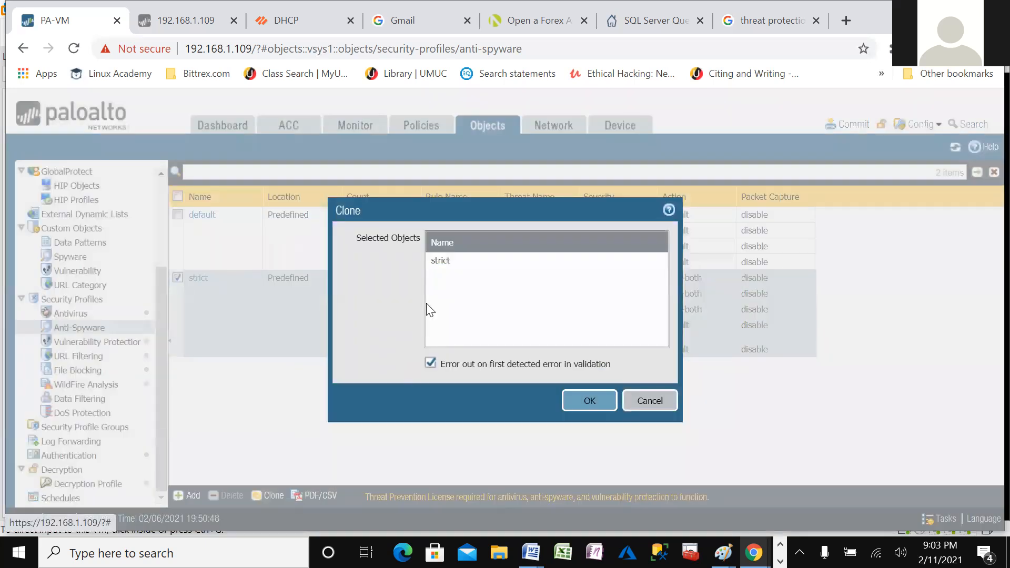
{"action": "left_click", "coordinate": [442, 259]}
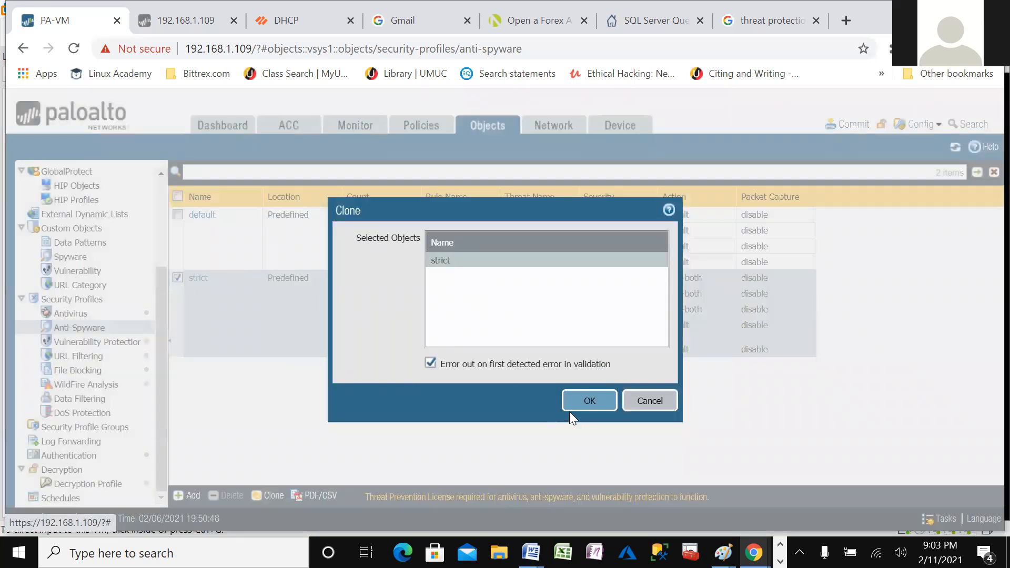
{"action": "left_click", "coordinate": [496, 364]}
{"action": "left_click", "coordinate": [581, 405]}
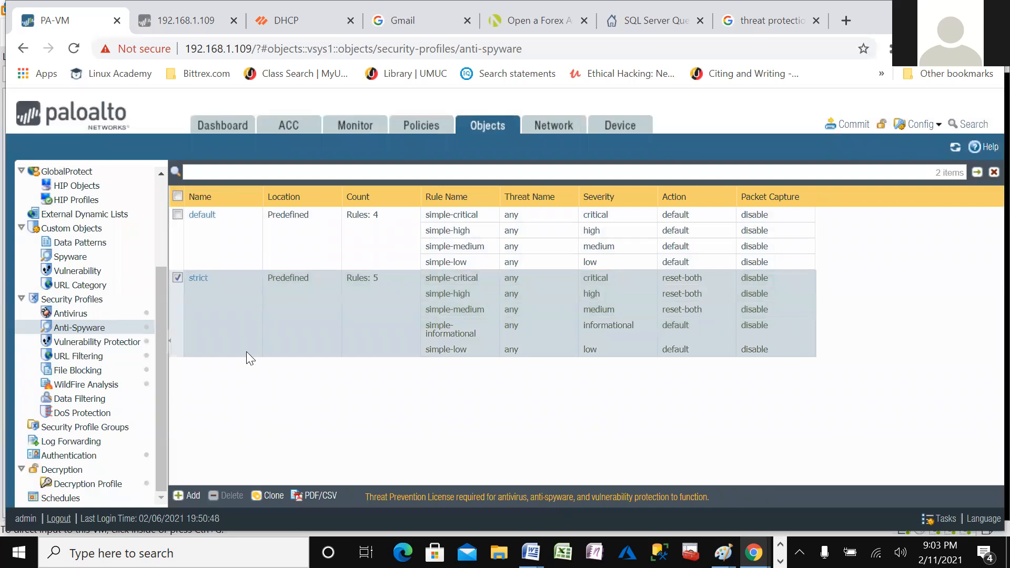
- Create a new anti-spyware profile named AS_Profile and start a rule in it named Simle_Strict, keeping the threat name any
{"action": "left_click", "coordinate": [184, 496]}
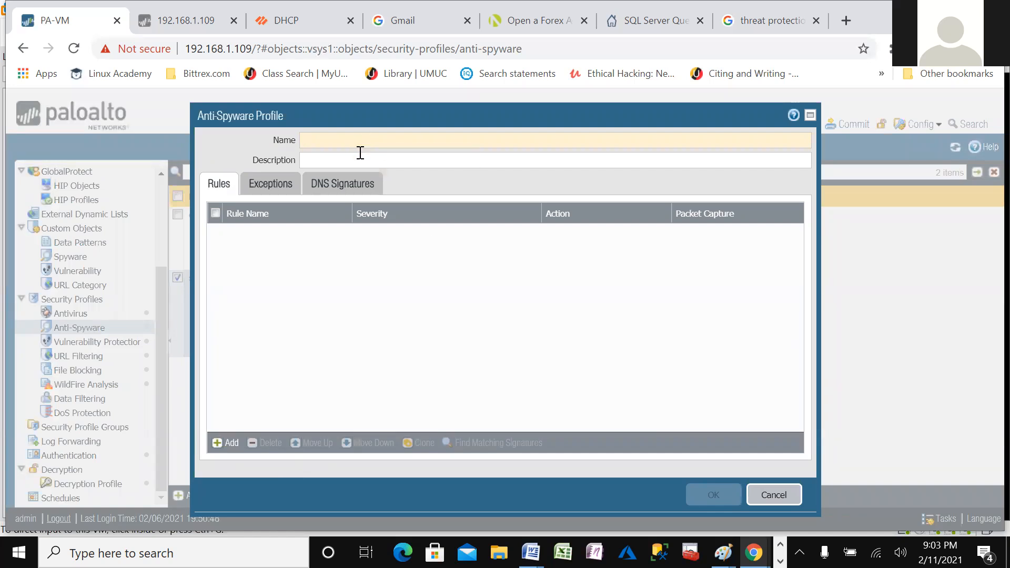
{"action": "type", "text": "AS_Profile"}
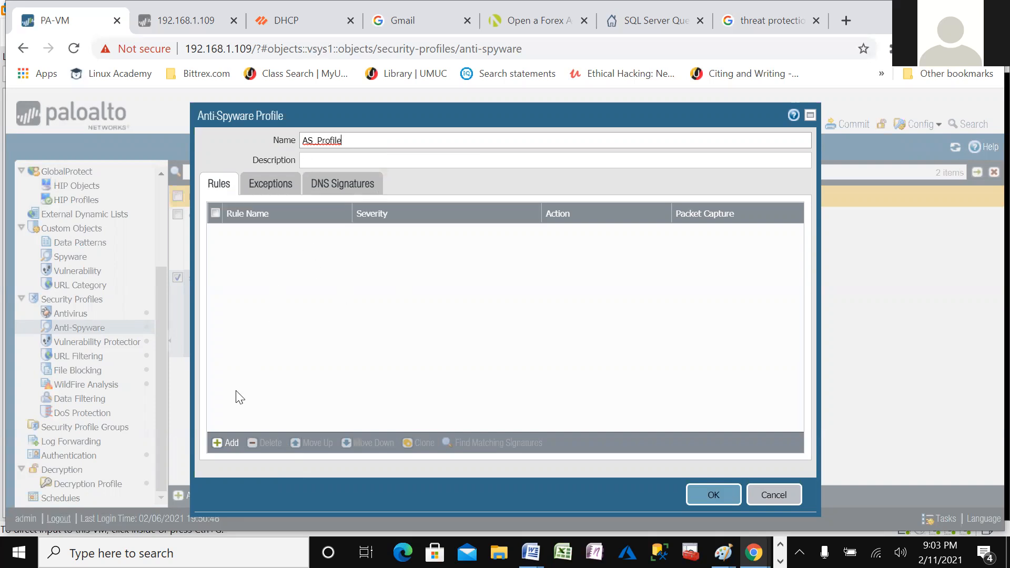
{"action": "left_click", "coordinate": [229, 443]}
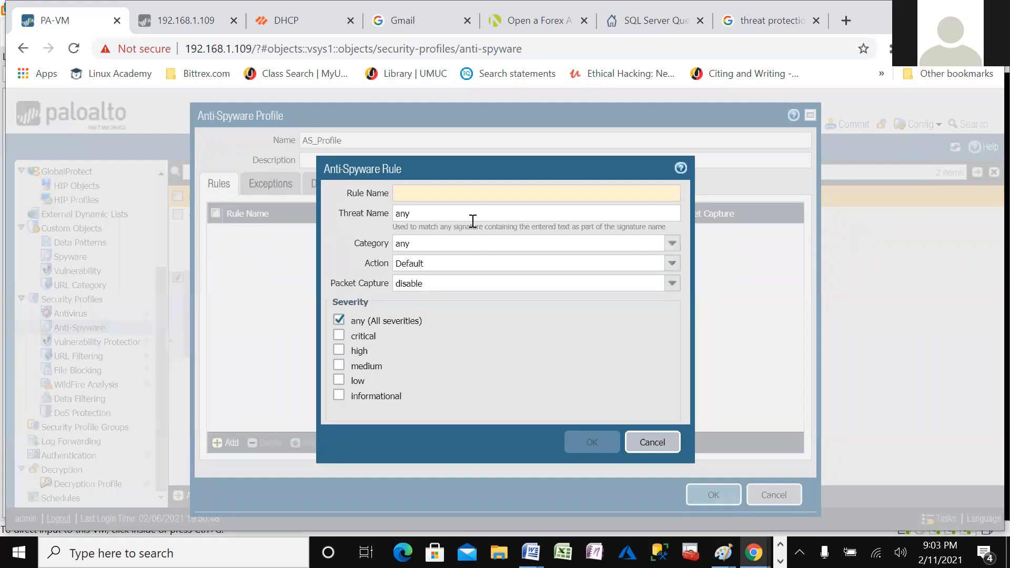
{"action": "type", "text": "Simle"}
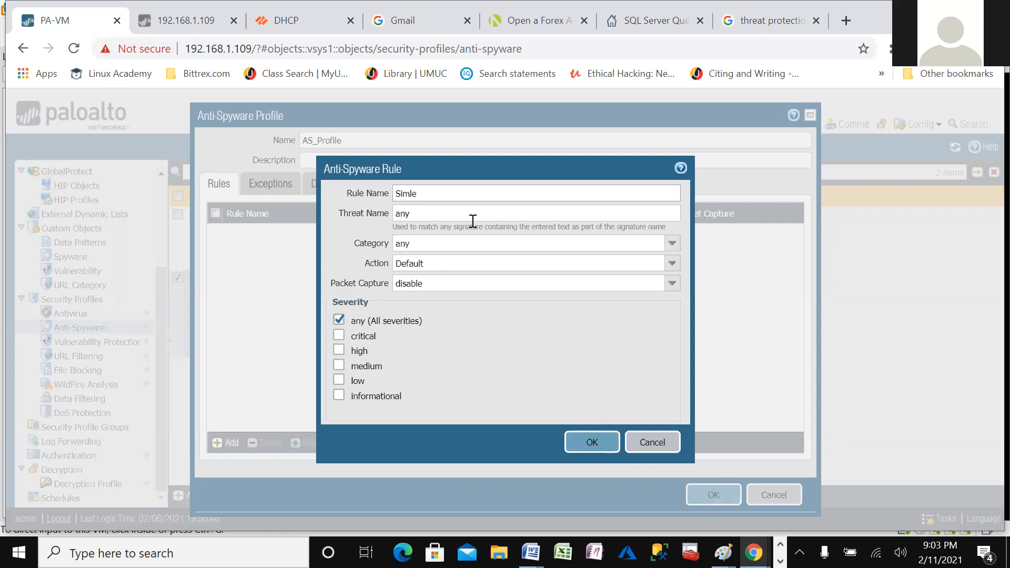
{"action": "type", "text": "_S"}
{"action": "key", "text": "BackSpace"}
{"action": "type", "text": "rict"}
{"action": "left_click", "coordinate": [336, 228]}
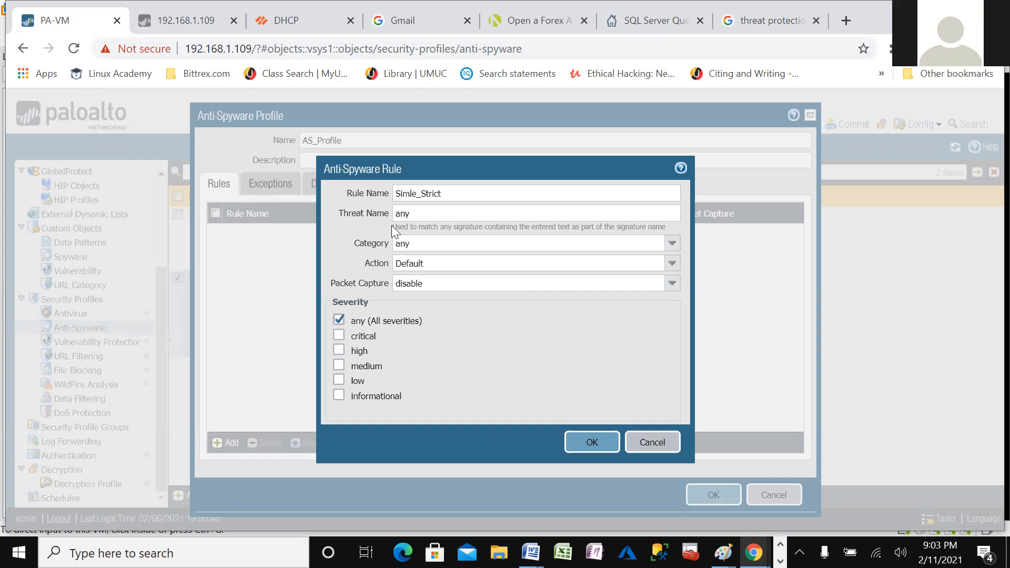
{"action": "left_click_drag", "start_coordinate": [426, 213], "coordinate": [399, 213]}
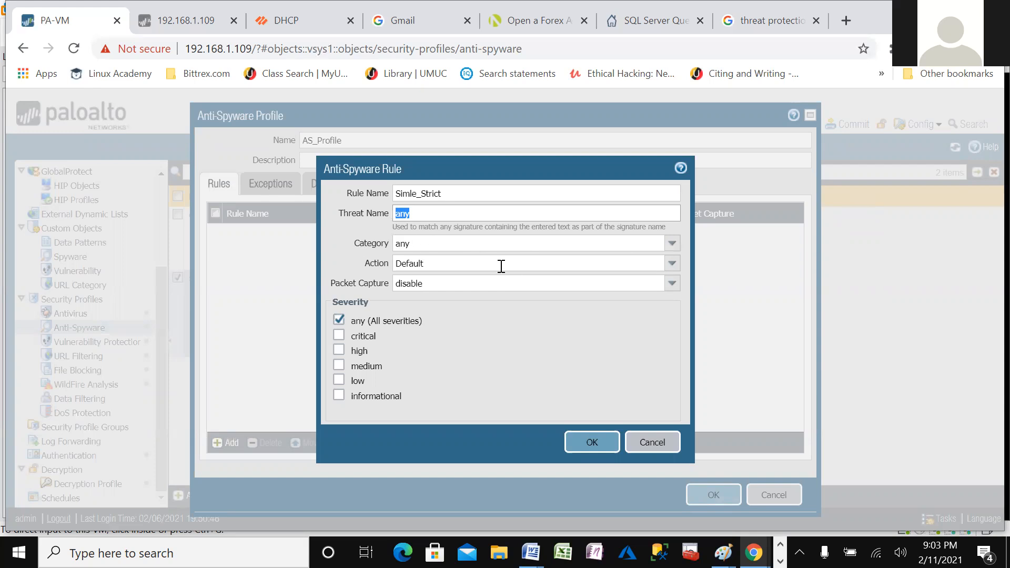
- Set the Simle_Strict rule's category to spyware and its action to Drop
{"action": "left_click", "coordinate": [668, 244]}
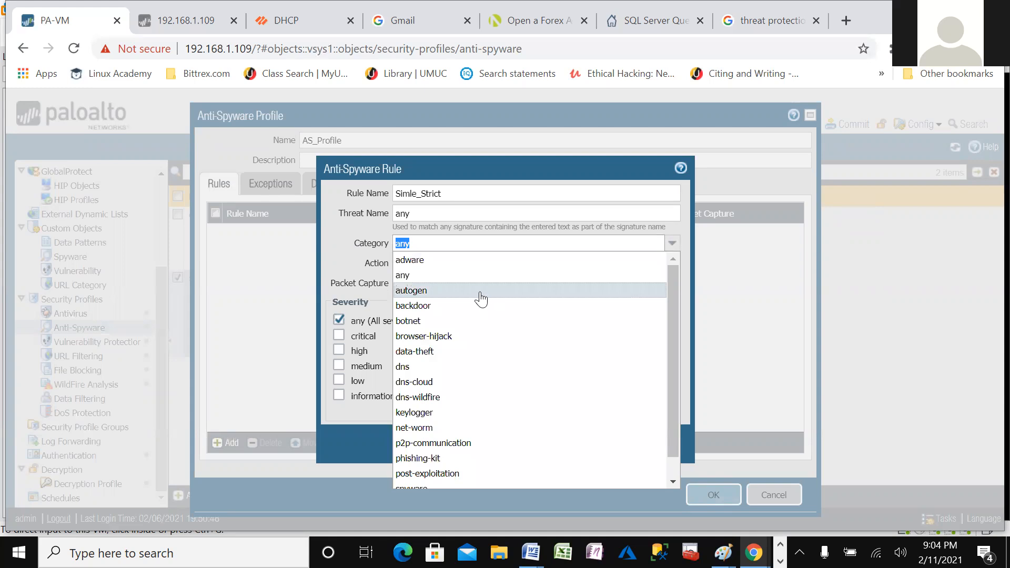
{"action": "scroll", "coordinate": [468, 376], "scroll_direction": "down", "scroll_amount": 1}
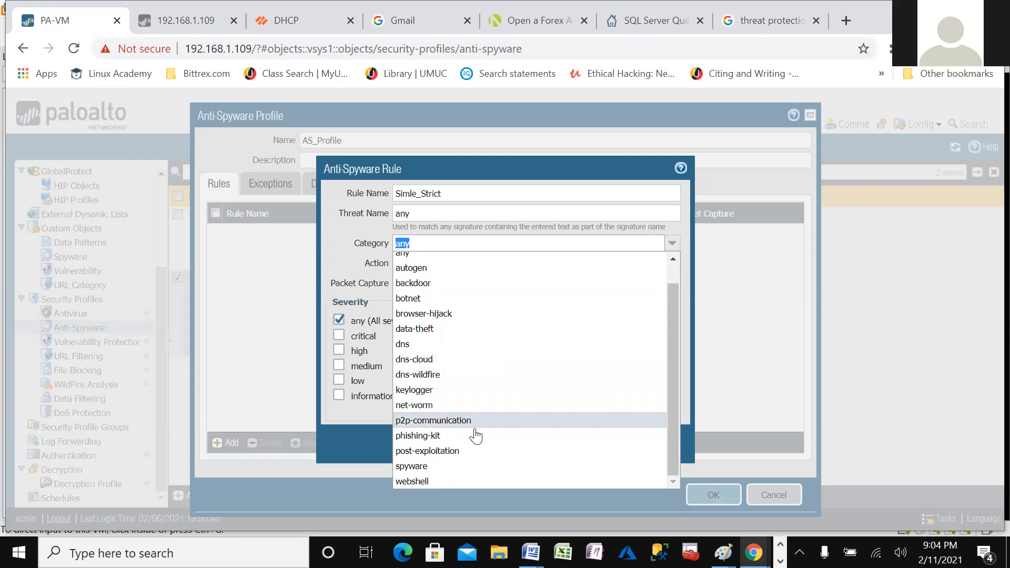
{"action": "left_click", "coordinate": [424, 467]}
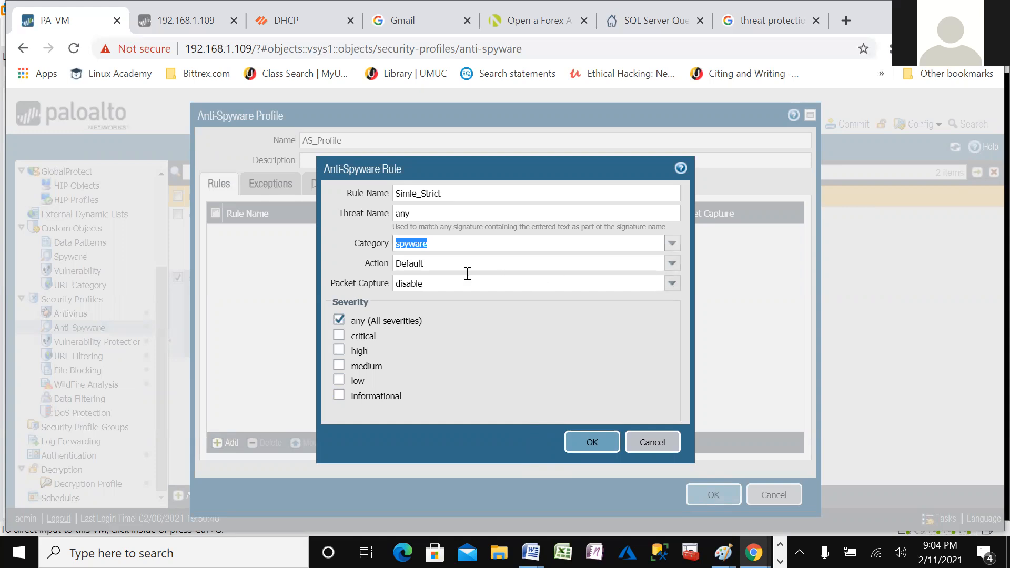
{"action": "left_click", "coordinate": [669, 271]}
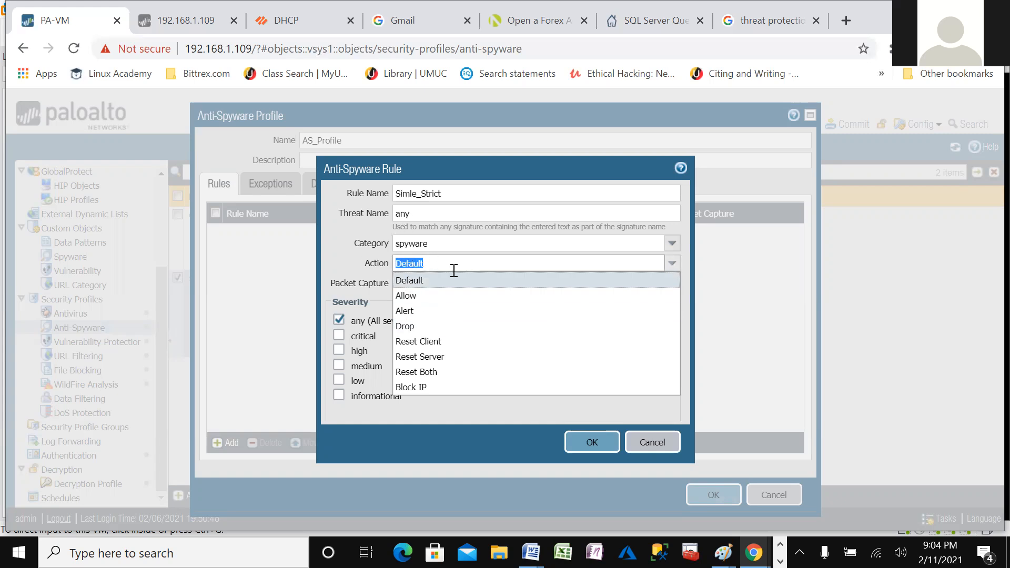
{"action": "left_click", "coordinate": [410, 327]}
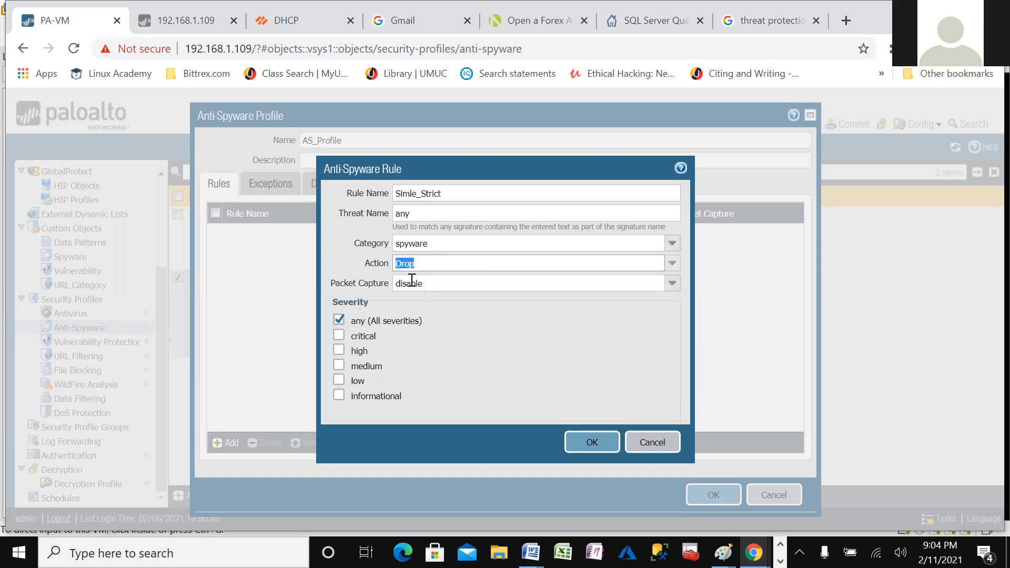
{"action": "left_click", "coordinate": [672, 265]}
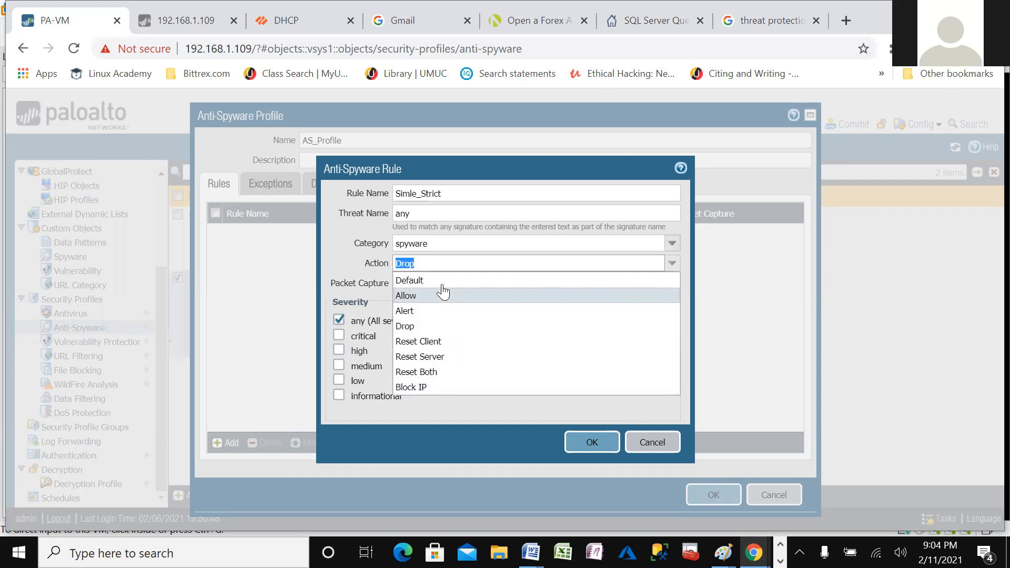
{"action": "left_click", "coordinate": [406, 325]}
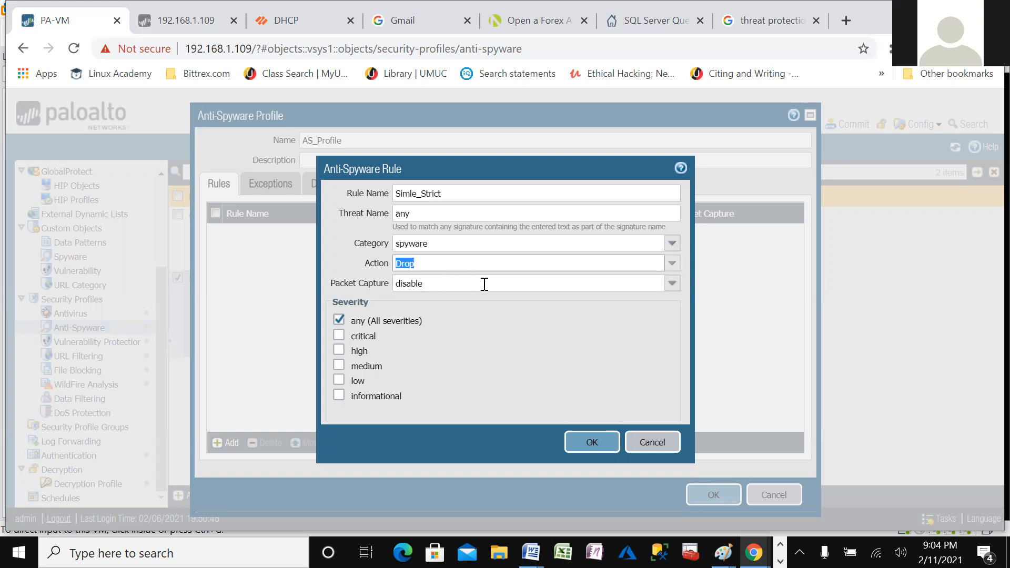
- Set the Simle_Strict rule to single-packet capture with only critical severity, and save the rule
{"action": "left_click", "coordinate": [672, 285]}
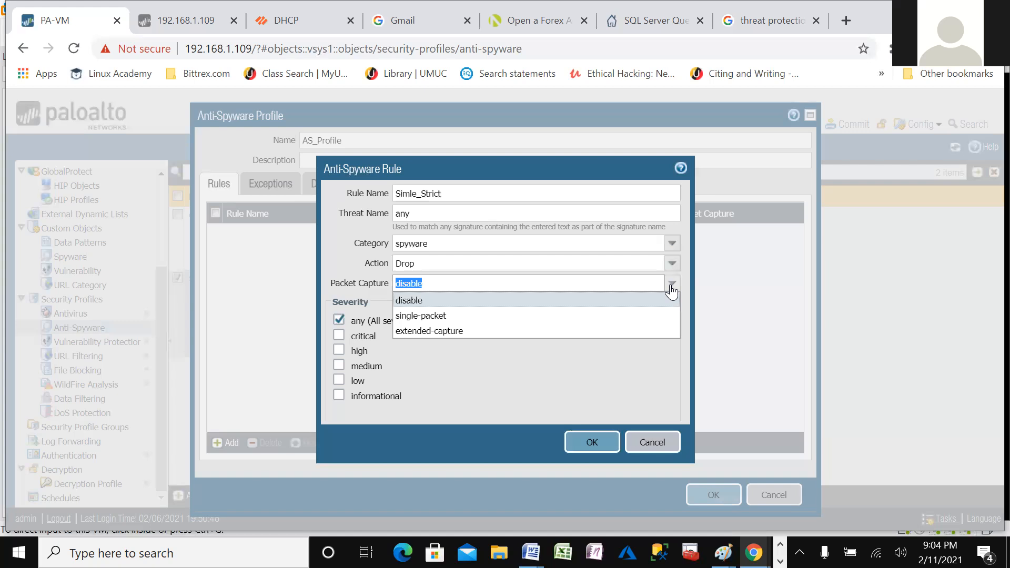
{"action": "left_click", "coordinate": [432, 317]}
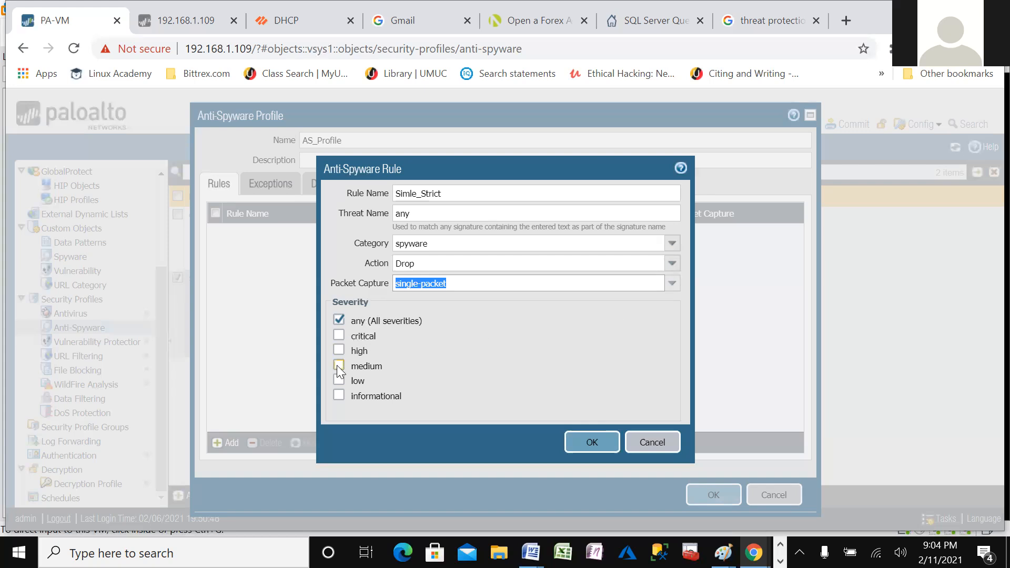
{"action": "left_click", "coordinate": [337, 336]}
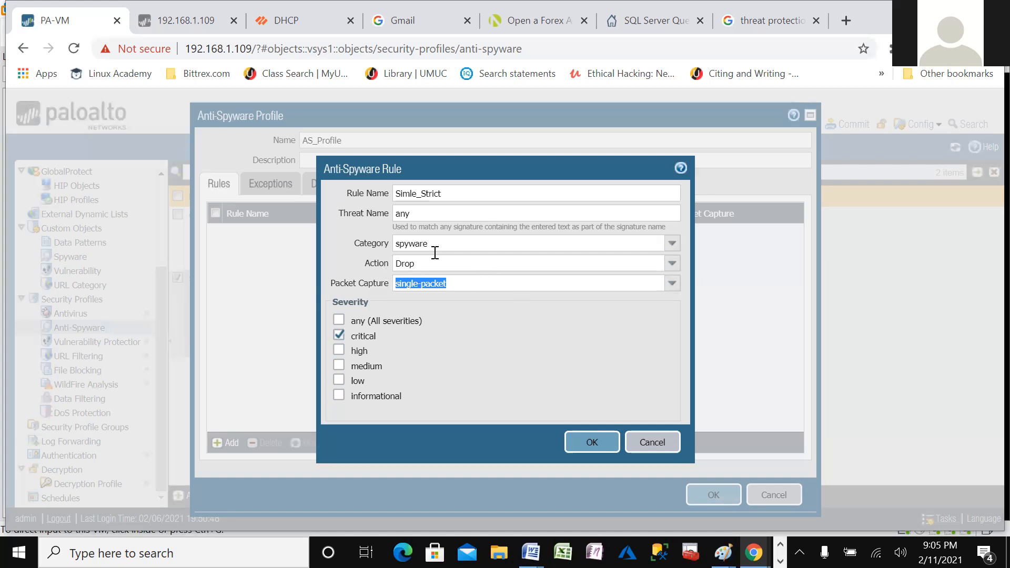
{"action": "left_click", "coordinate": [582, 445]}
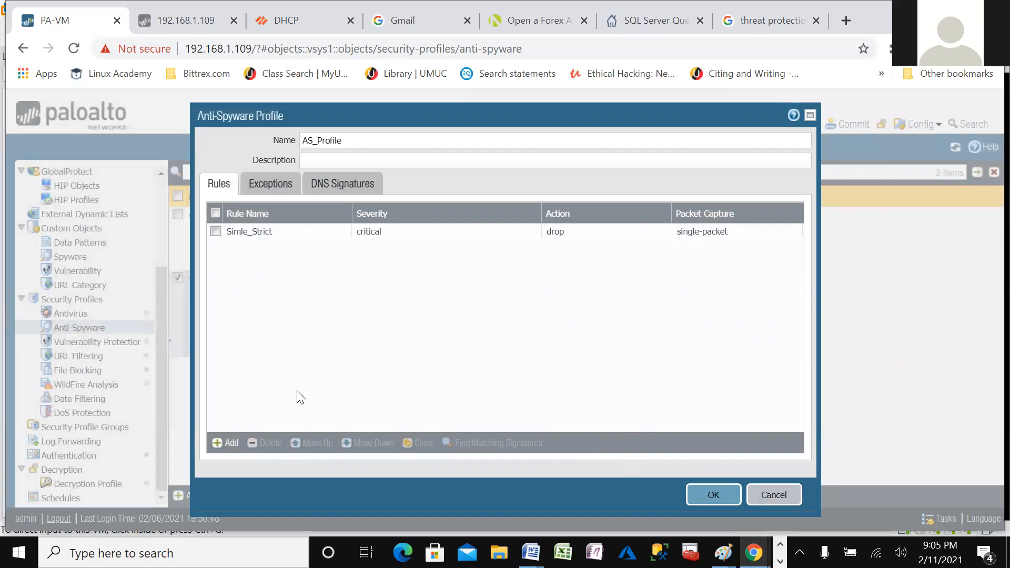
- Start a second rule in AS_Profile named Net_Worm with informational severity and the net-worm category
{"action": "left_click", "coordinate": [225, 443]}
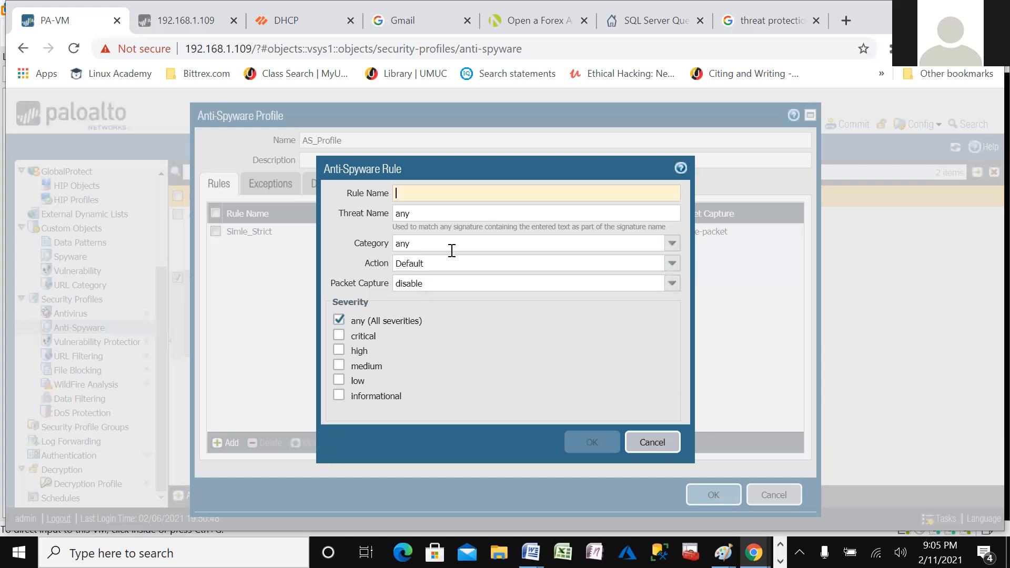
{"action": "left_click", "coordinate": [671, 245]}
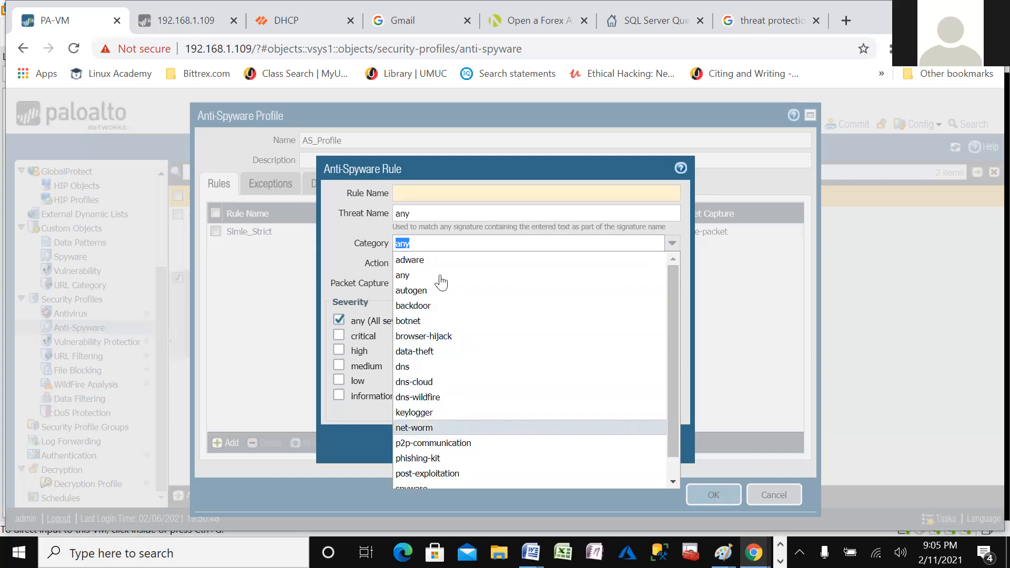
{"action": "left_click", "coordinate": [421, 193]}
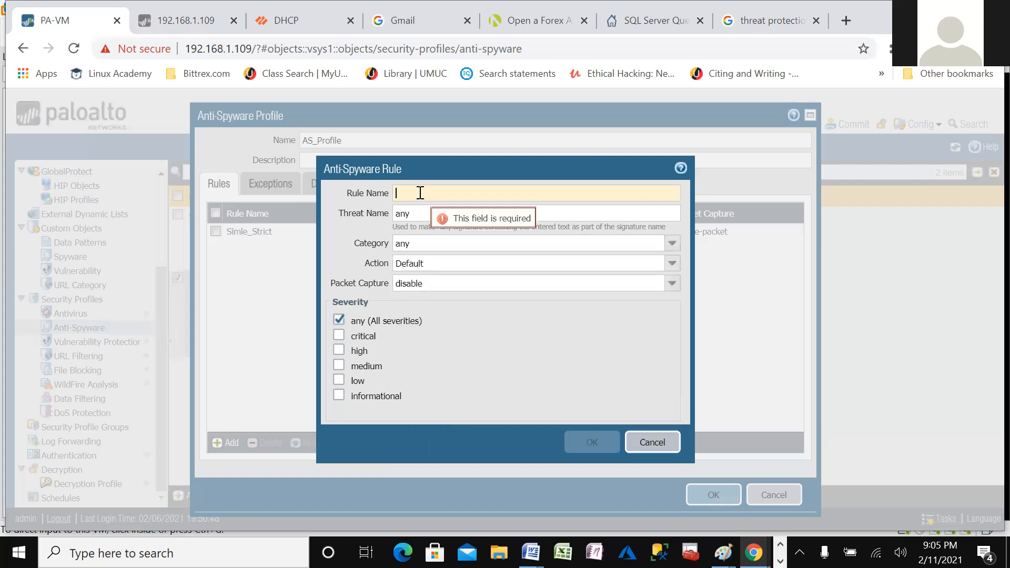
{"action": "type", "text": "Net_Worm"}
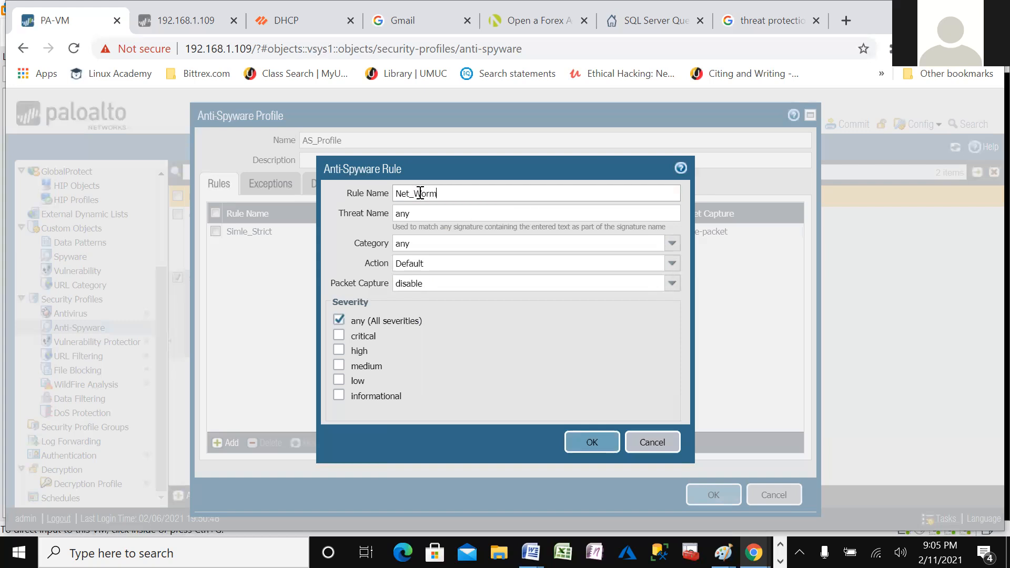
{"action": "left_click", "coordinate": [339, 396]}
{"action": "left_click", "coordinate": [671, 245]}
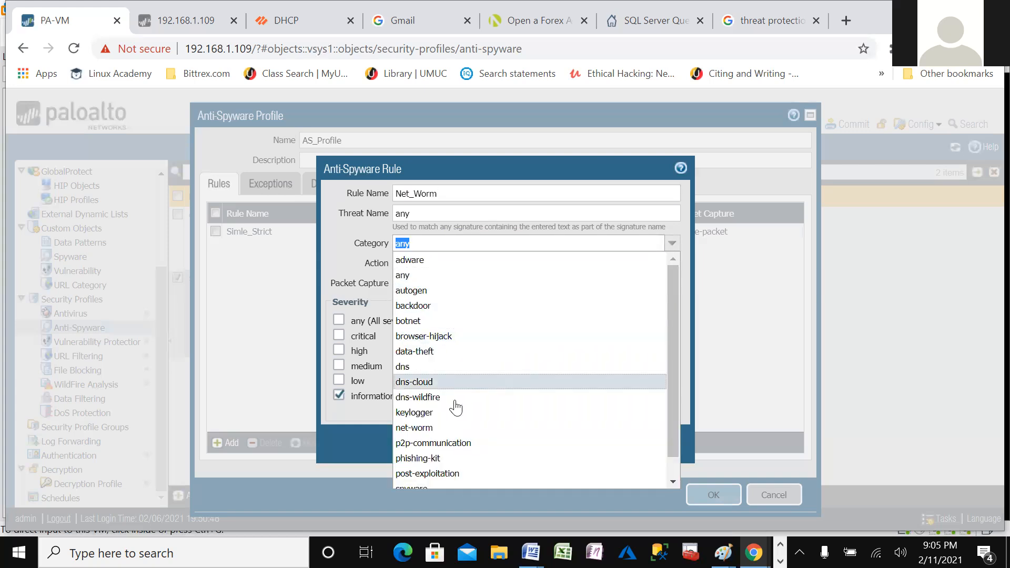
{"action": "left_click", "coordinate": [474, 428]}
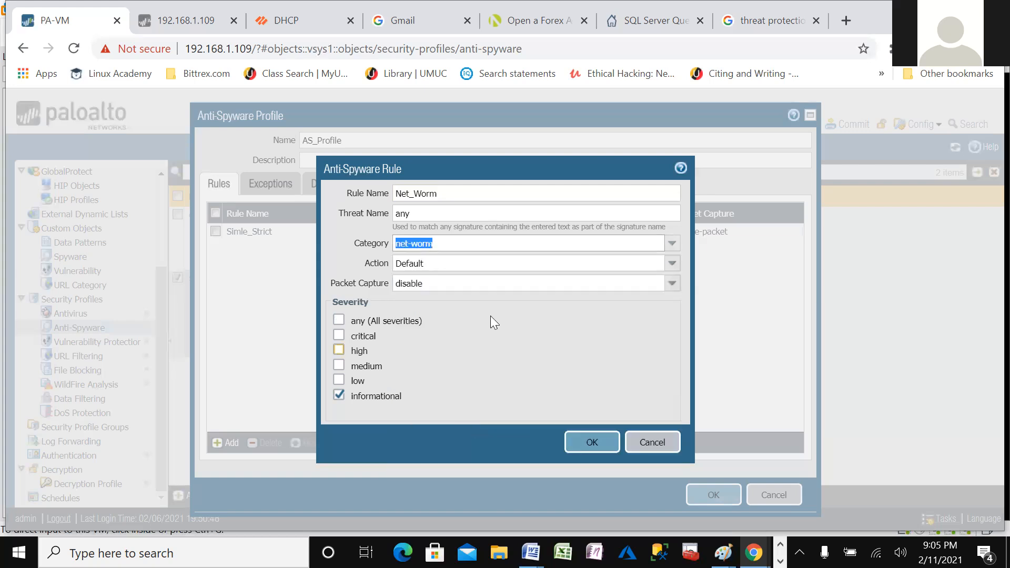
- Set the Net_Worm rule's threat name to Worm and its action to Reset Both
{"action": "left_click", "coordinate": [424, 217]}
{"action": "key", "text": "BackSpace"}
{"action": "key", "text": "BackSpace"}
{"action": "key", "text": "BackSpace"}
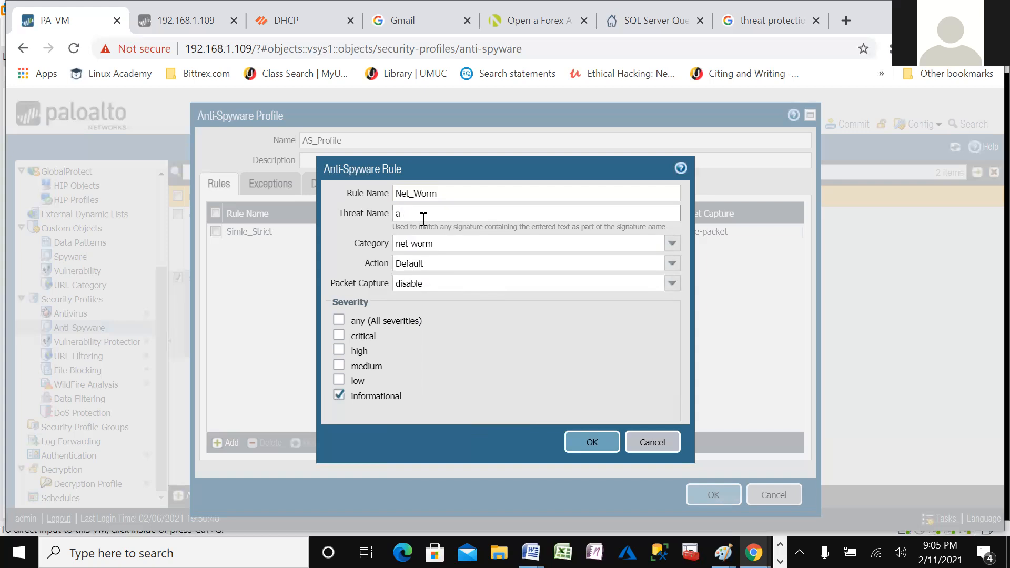
{"action": "type", "text": "Worm"}
{"action": "left_click", "coordinate": [672, 264]}
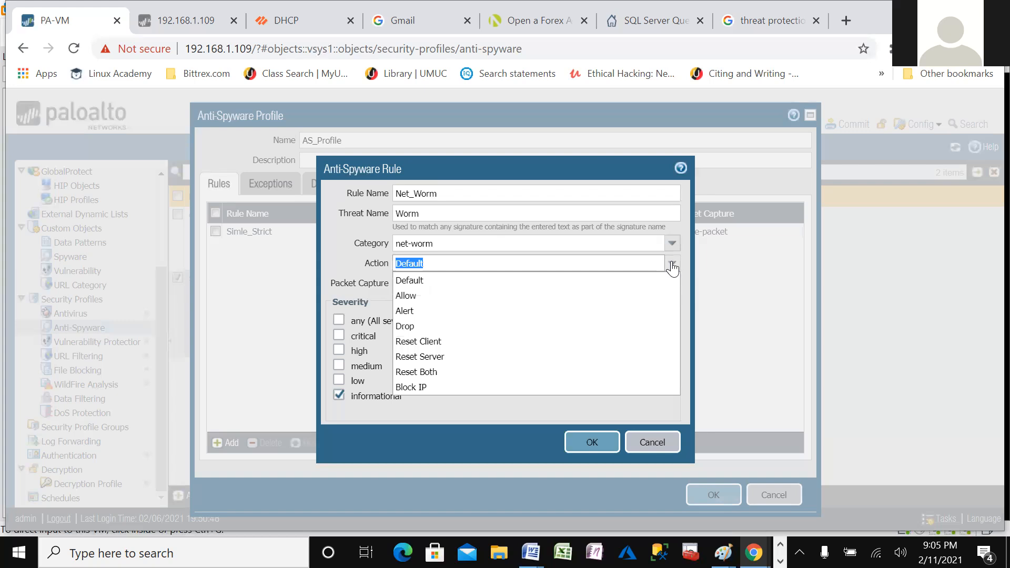
{"action": "left_click", "coordinate": [432, 372]}
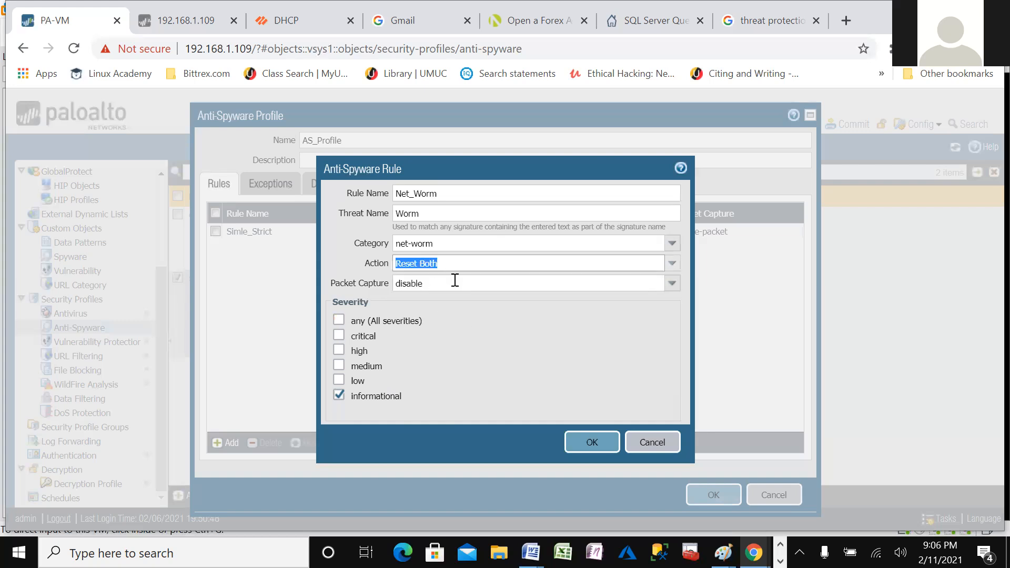
- Set the Net_Worm rule to single-packet capture and select the critical, high and medium severities instead of informational
{"action": "left_click", "coordinate": [671, 284]}
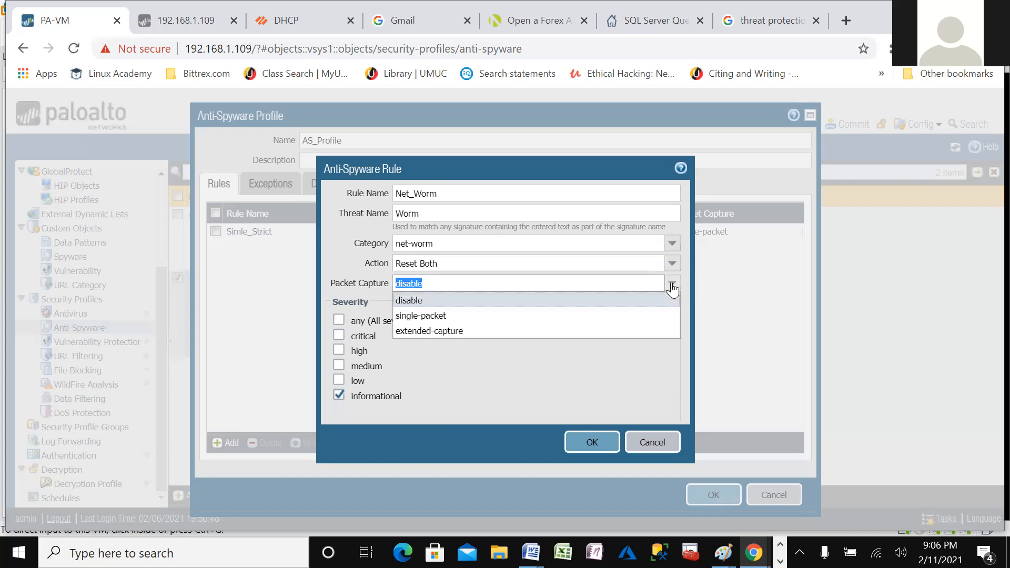
{"action": "left_click", "coordinate": [479, 316]}
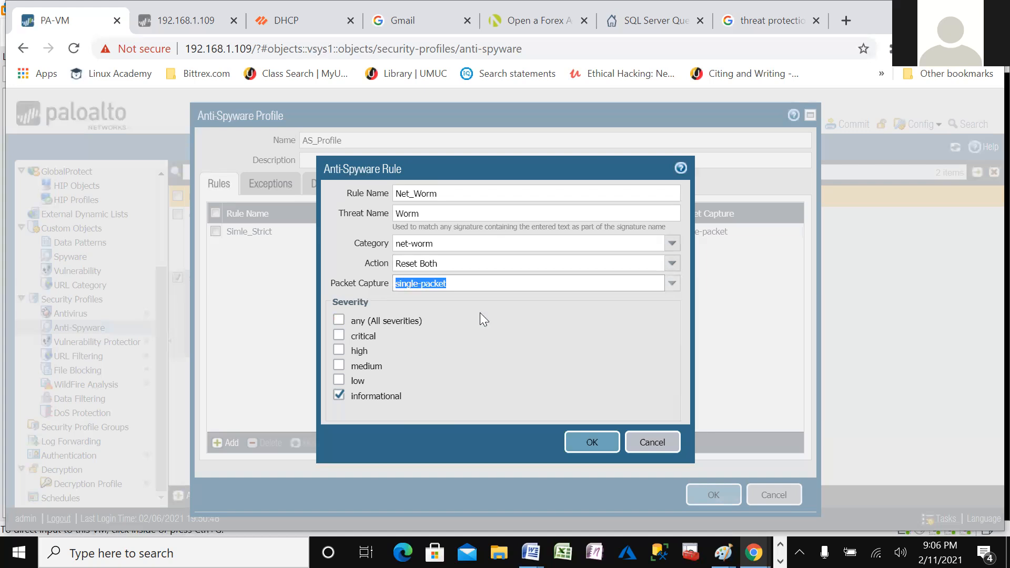
{"action": "left_click", "coordinate": [338, 351]}
{"action": "left_click", "coordinate": [339, 335]}
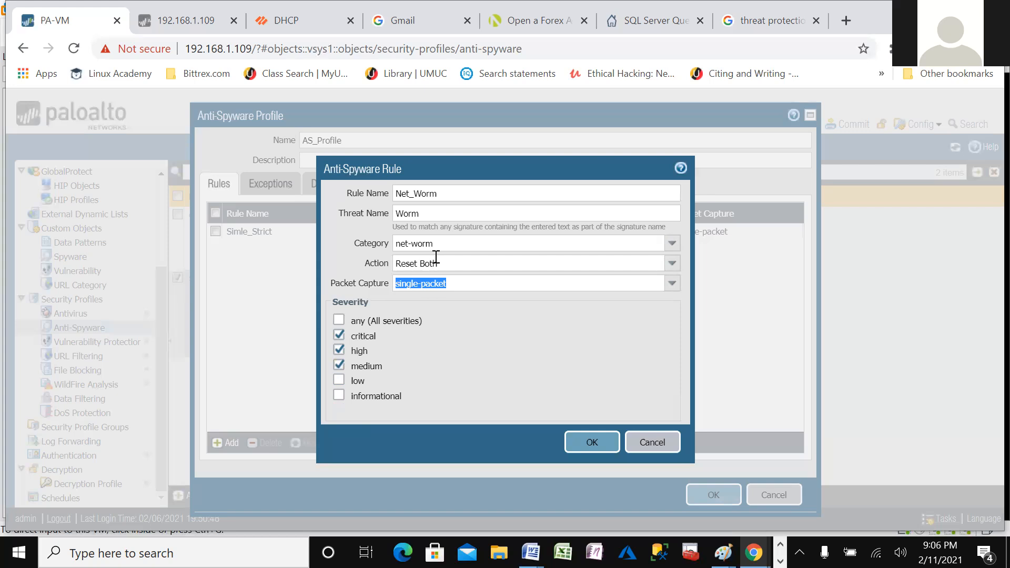
- Save the Net_Worm rule and start a third rule in AS_Profile named ANY
{"action": "left_click", "coordinate": [592, 443]}
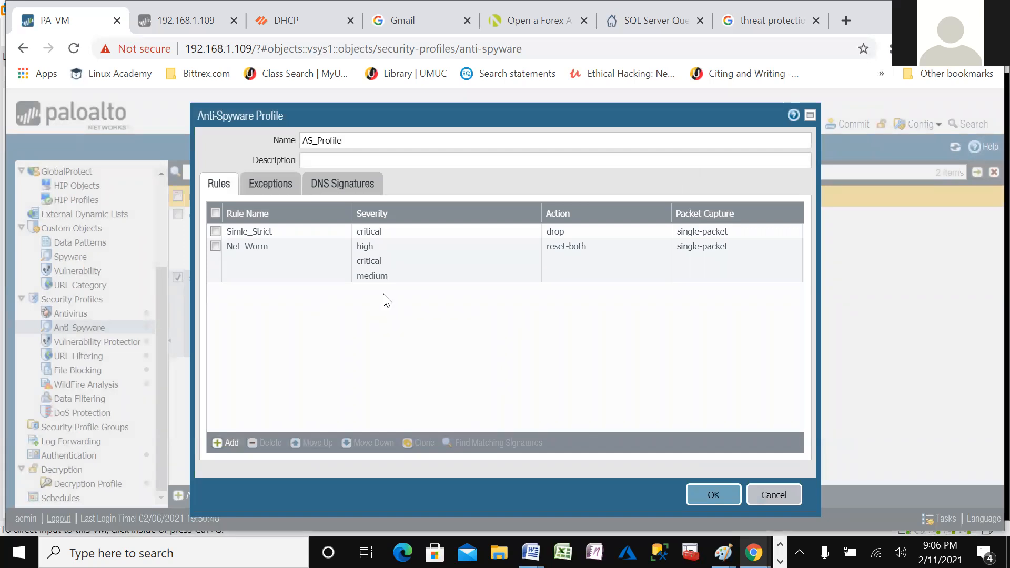
{"action": "left_click", "coordinate": [217, 443]}
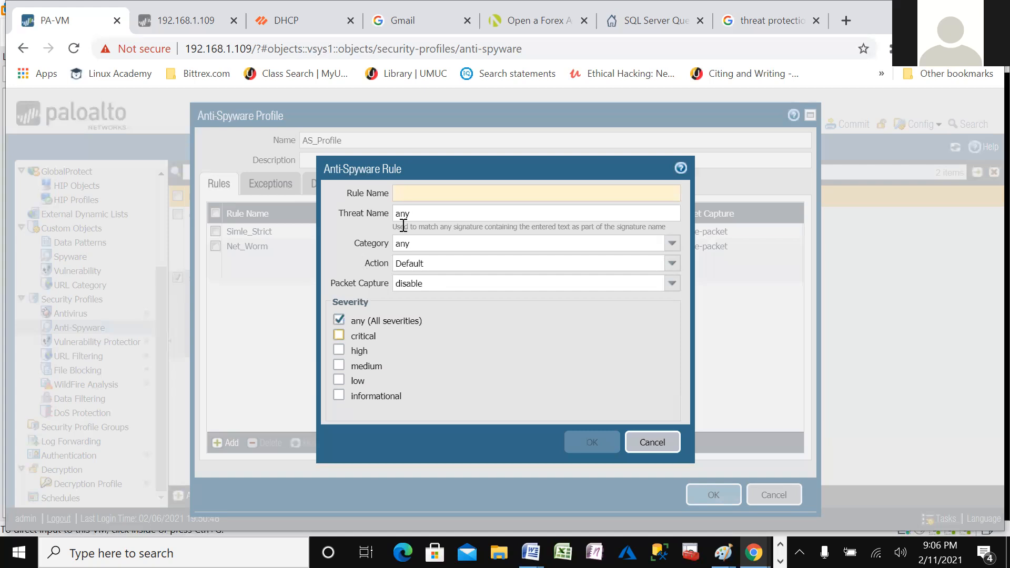
{"action": "type", "text": "A"}
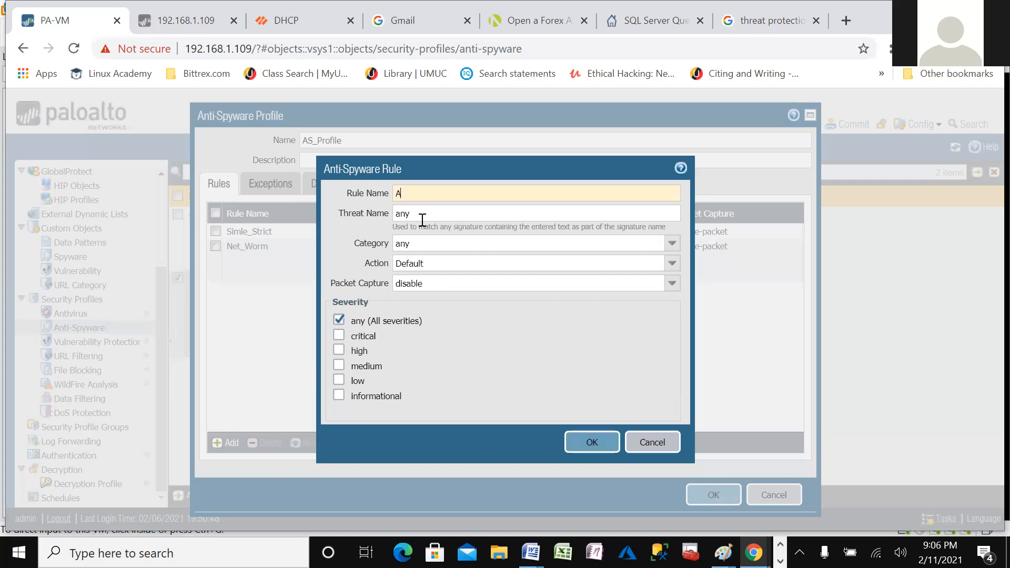
{"action": "type", "text": "NY"}
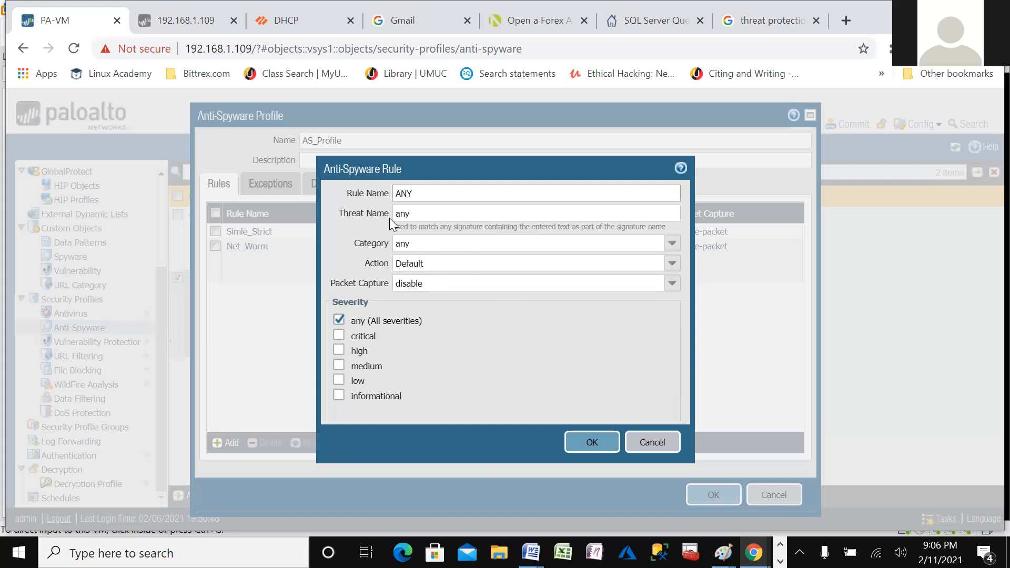
- Keep the ANY rule's category at any, set its action to Alert, and save the rule
{"action": "left_click", "coordinate": [671, 245]}
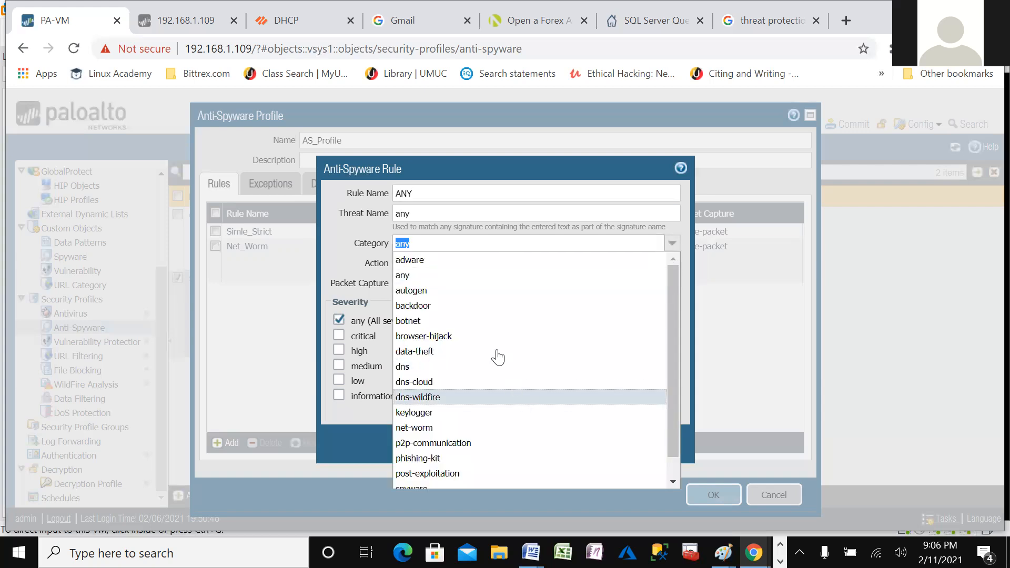
{"action": "scroll", "coordinate": [485, 395], "scroll_direction": "down", "scroll_amount": 1}
{"action": "scroll", "coordinate": [484, 396], "scroll_direction": "down", "scroll_amount": 1}
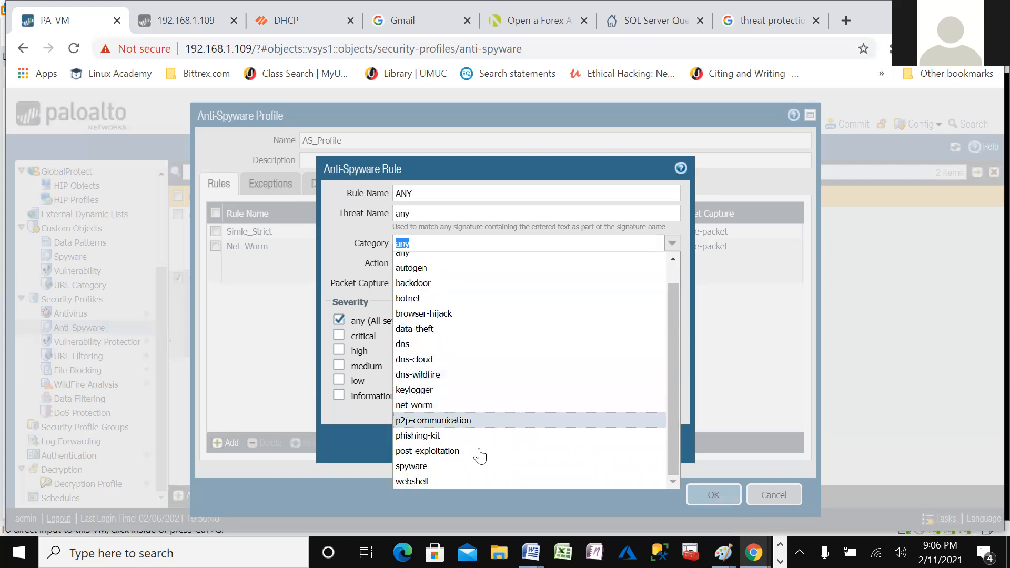
{"action": "left_click", "coordinate": [324, 250]}
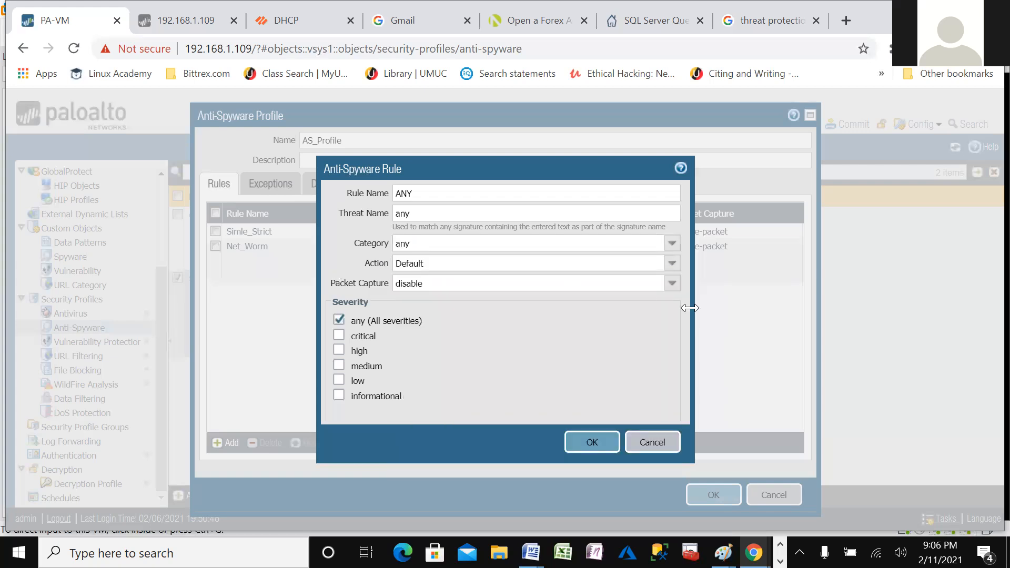
{"action": "left_click", "coordinate": [670, 271]}
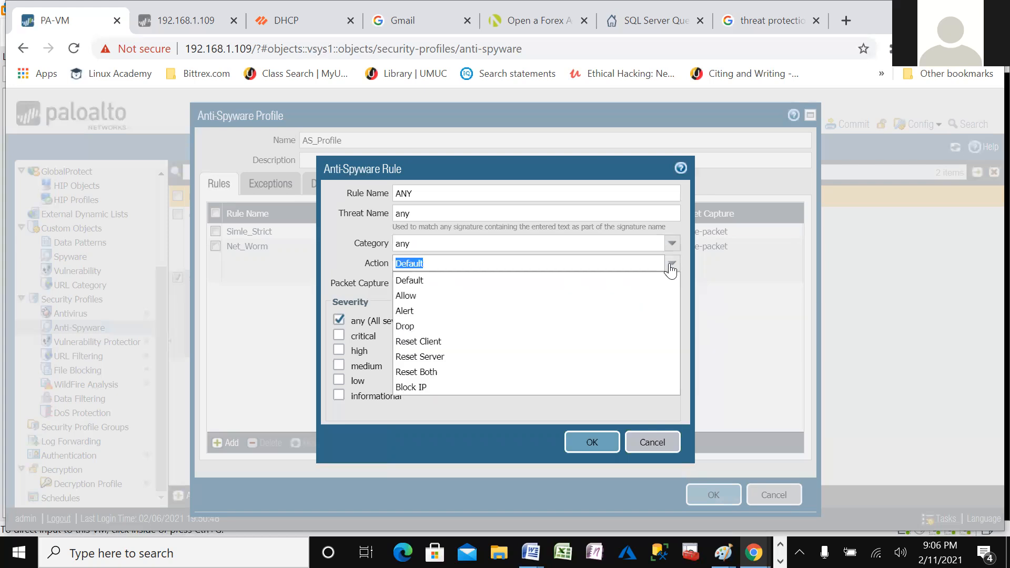
{"action": "left_click", "coordinate": [435, 309]}
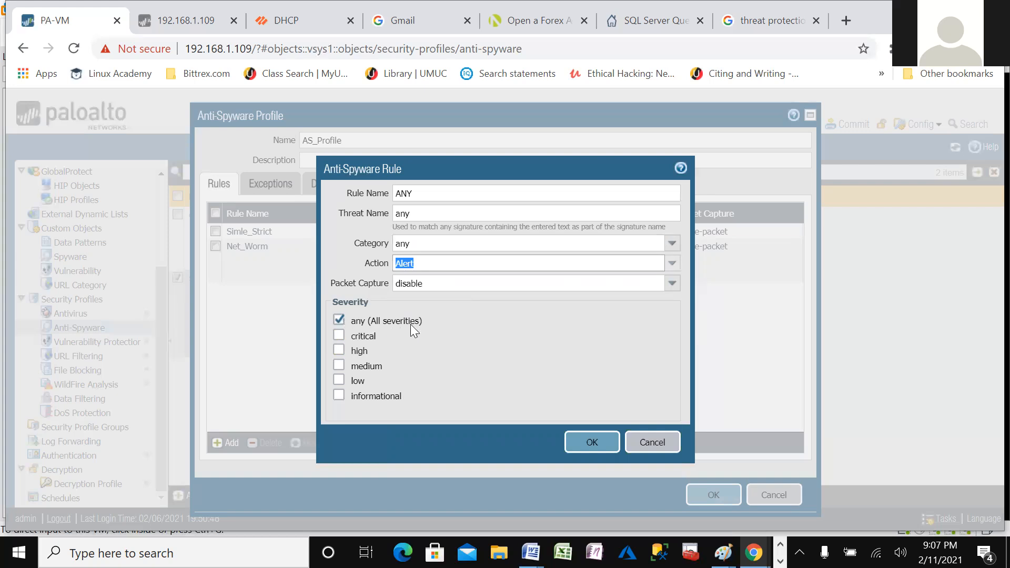
{"action": "left_click", "coordinate": [595, 445]}
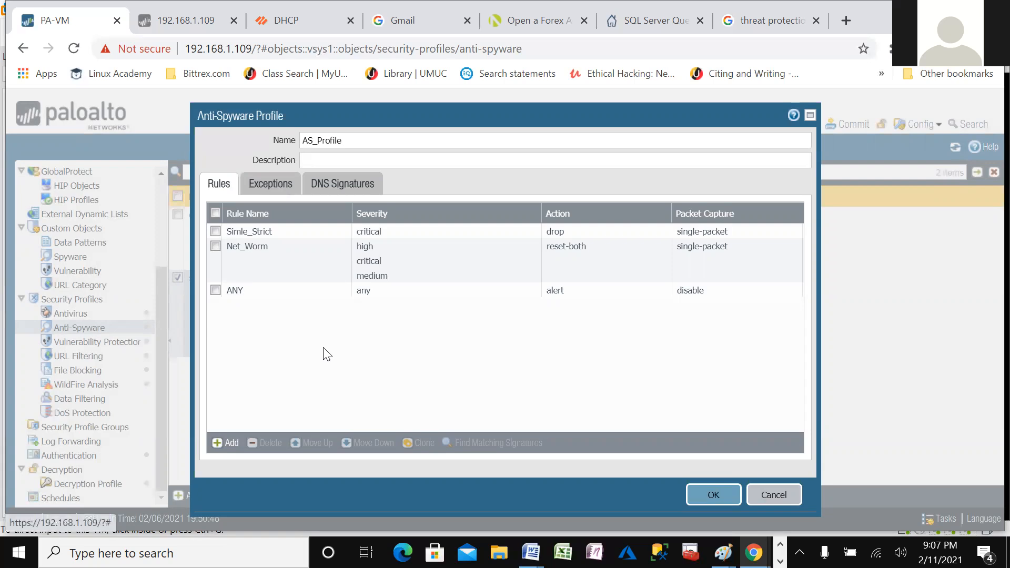
- Show all signatures in the AS_Profile exceptions and set the action of Microsoft Phishing Site Detection (ID 18250) to Allow
{"action": "left_click", "coordinate": [262, 185]}
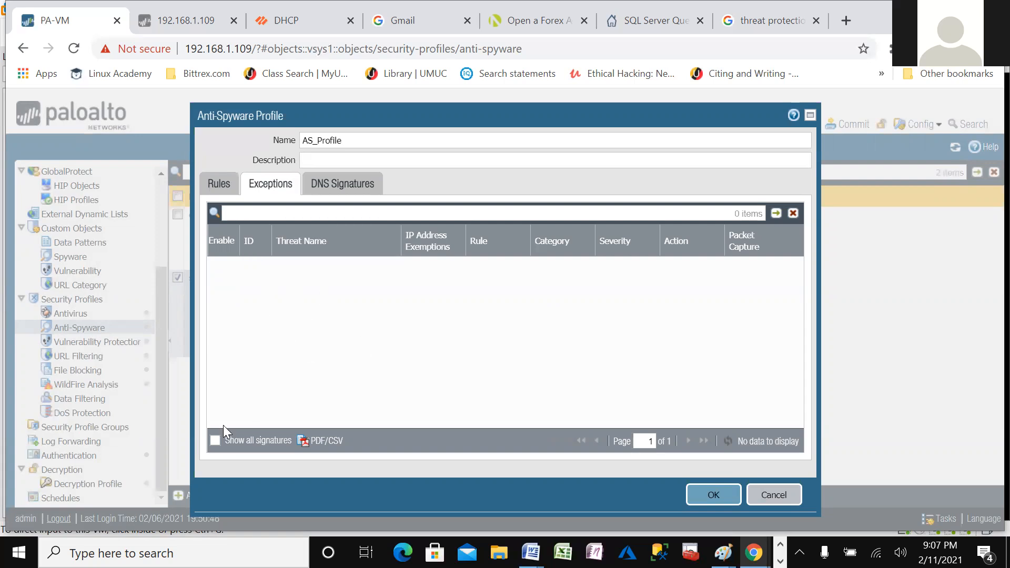
{"action": "left_click", "coordinate": [216, 440]}
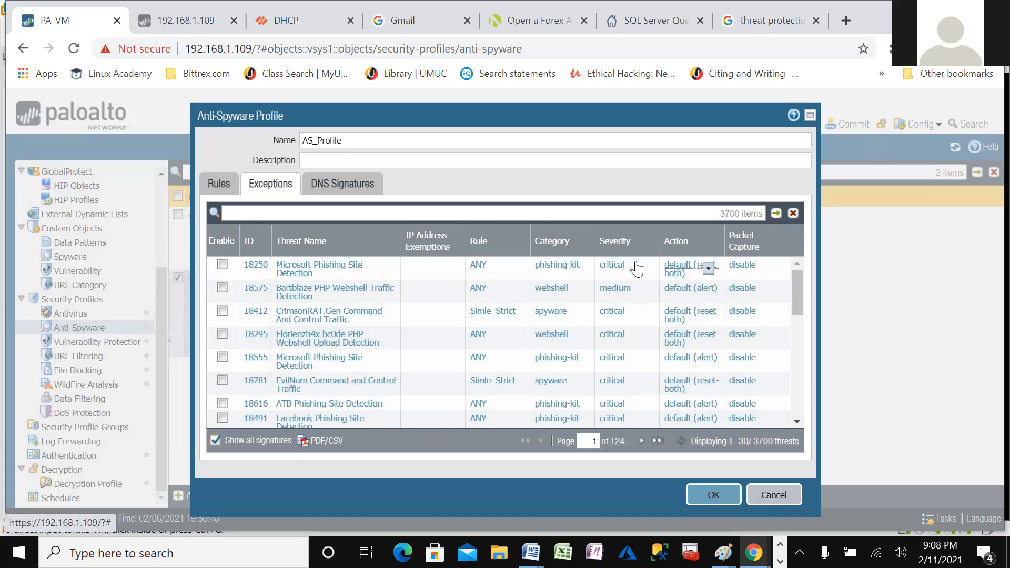
{"action": "left_click", "coordinate": [710, 269]}
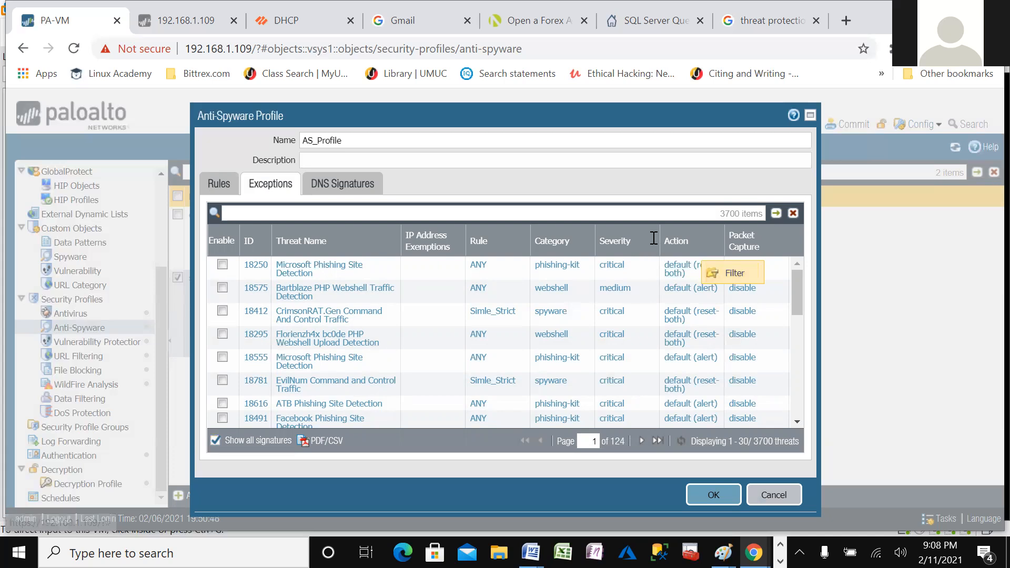
{"action": "left_click", "coordinate": [664, 194]}
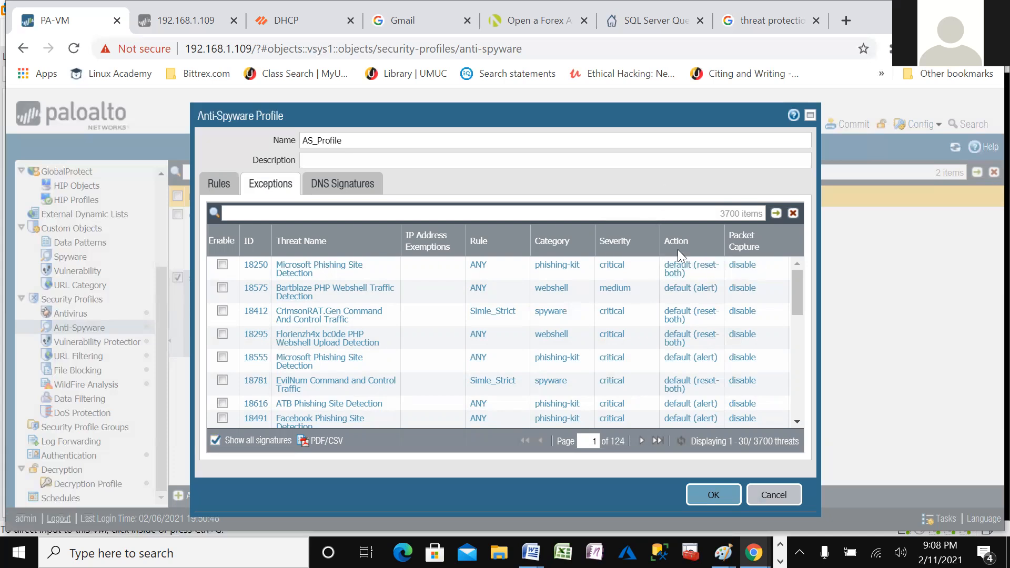
{"action": "left_click", "coordinate": [702, 267]}
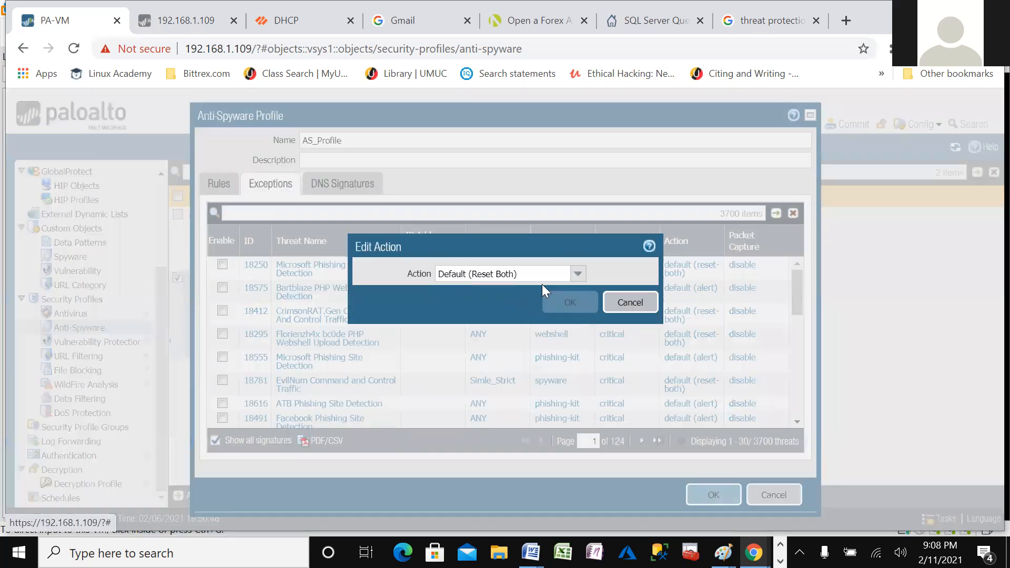
{"action": "left_click", "coordinate": [577, 275]}
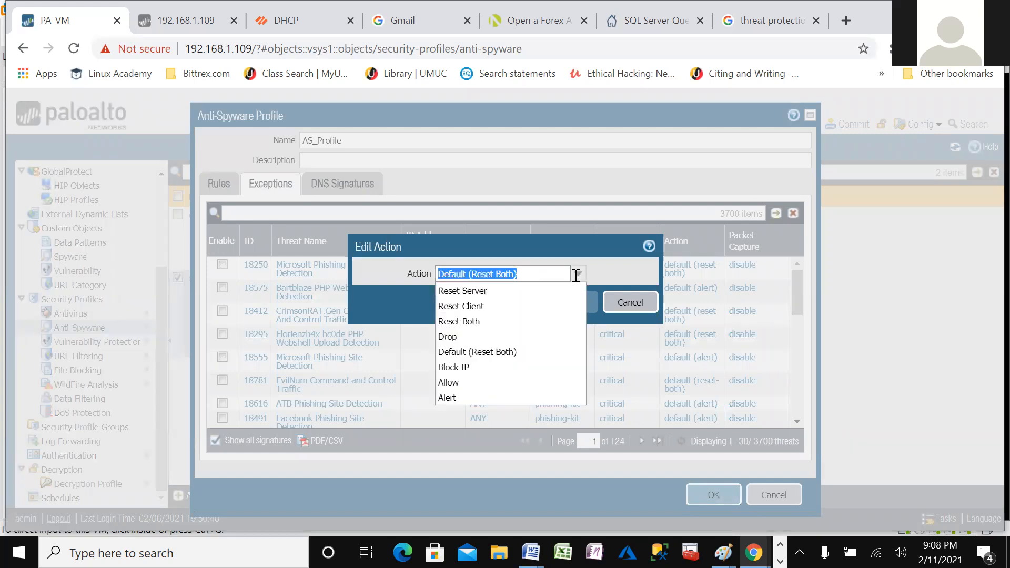
{"action": "left_click", "coordinate": [448, 383]}
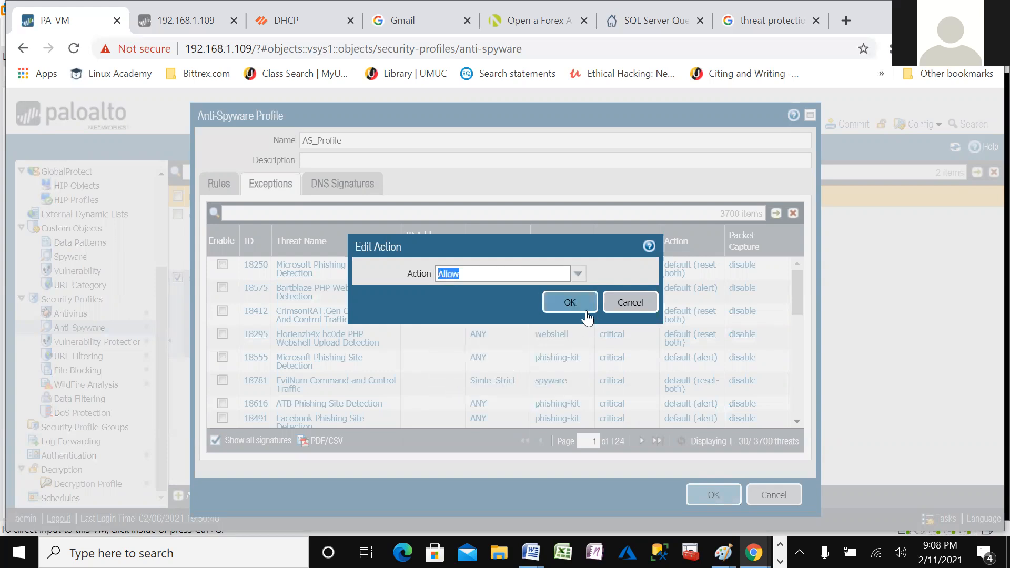
{"action": "left_click", "coordinate": [579, 302]}
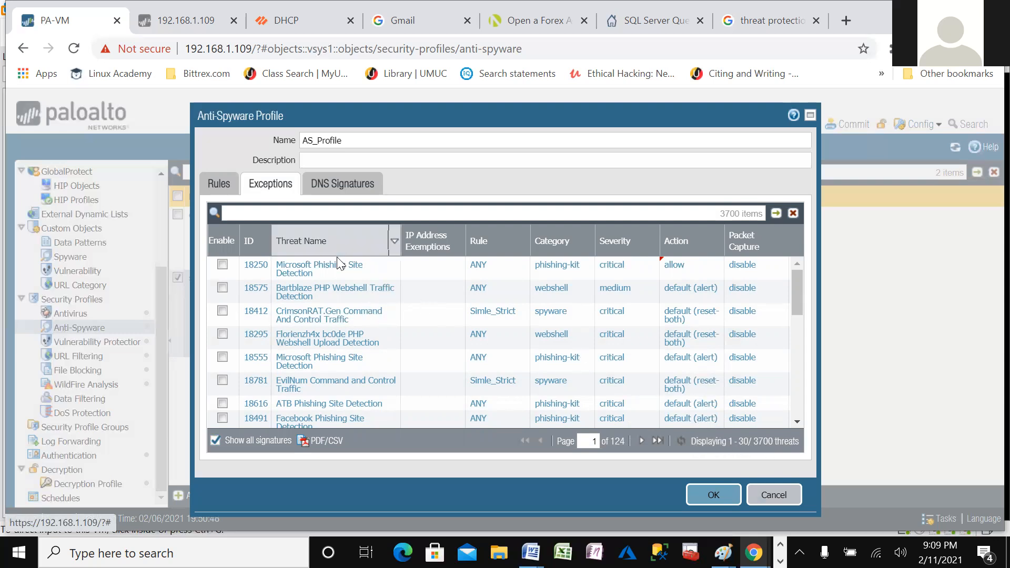
- Search the exception signatures for adobe
{"action": "left_click", "coordinate": [290, 212]}
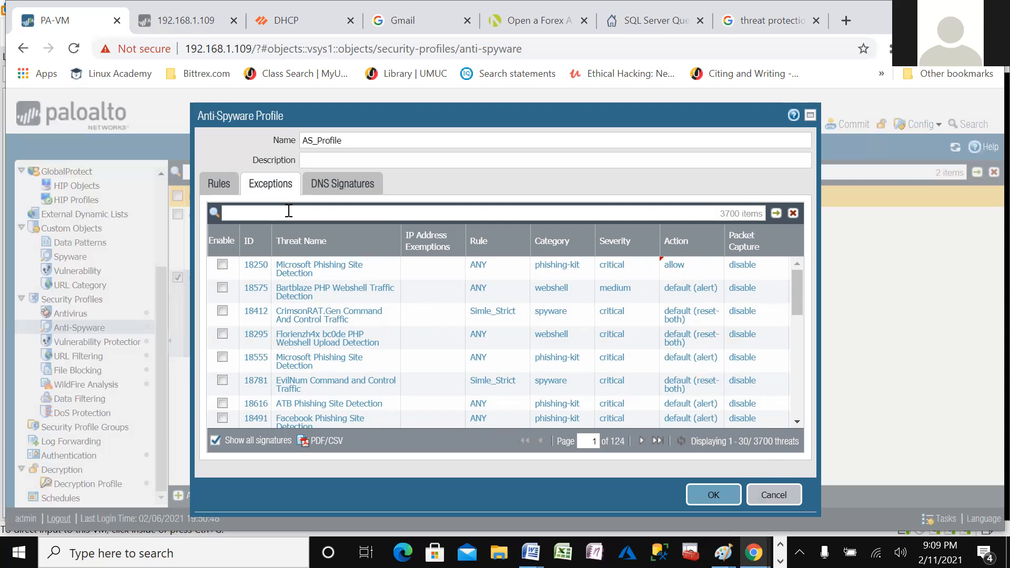
{"action": "type", "text": "b"}
{"action": "key", "text": "BackSpace"}
{"action": "type", "text": "adob"}
{"action": "key", "text": "Return"}
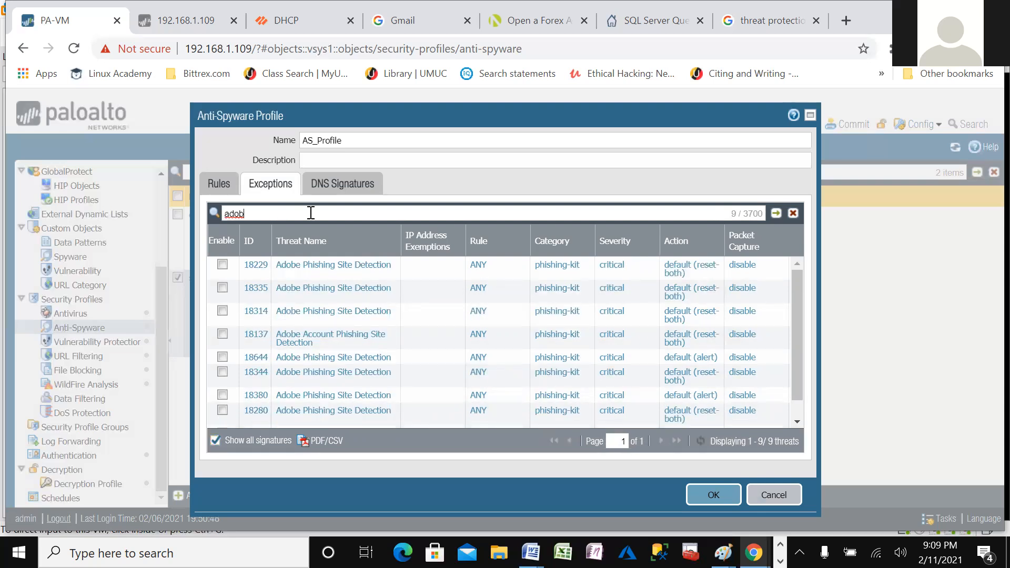
{"action": "type", "text": "e"}
{"action": "key", "text": "Return"}
- Replace the signature search with google
{"action": "key", "text": "BackSpace"}
{"action": "key", "text": "BackSpace"}
{"action": "key", "text": "BackSpace"}
{"action": "key", "text": "BackSpace"}
{"action": "key", "text": "BackSpace"}
{"action": "type", "text": "goo"}
{"action": "type", "text": "gle"}
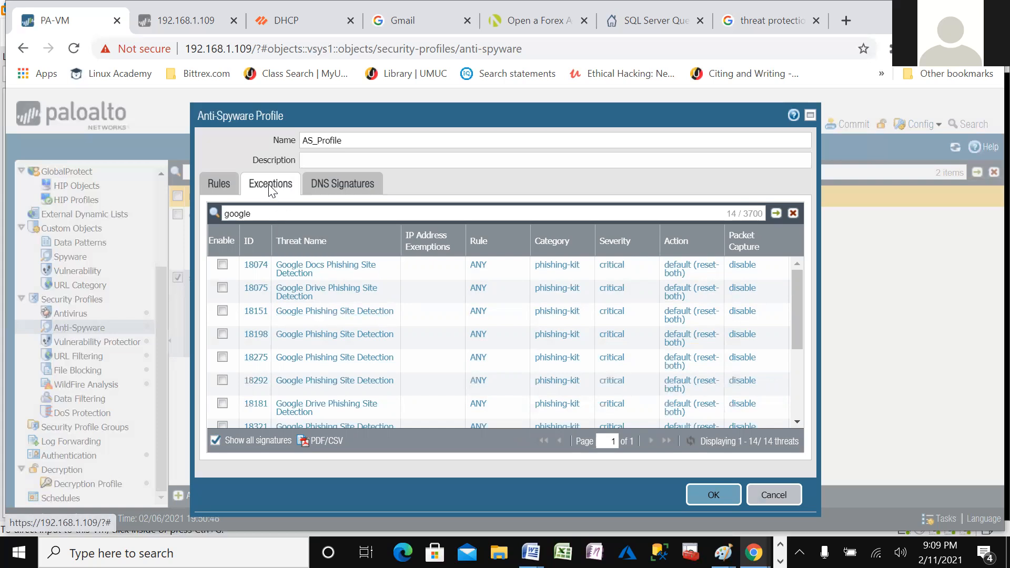
- Set the action of the Google Phishing Site Detection signature with ID 18151 to Allow
{"action": "left_click", "coordinate": [709, 317]}
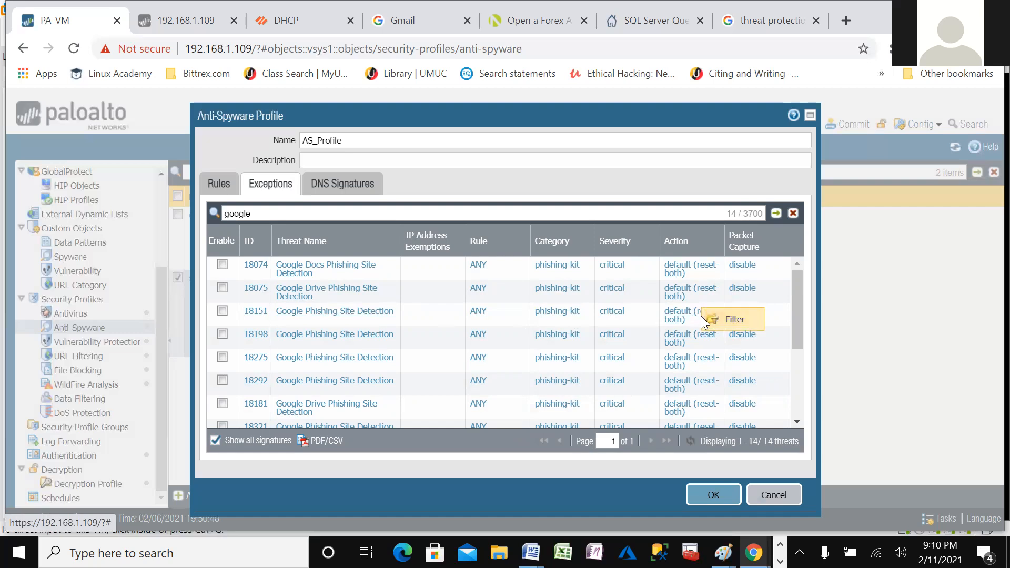
{"action": "left_click", "coordinate": [711, 320]}
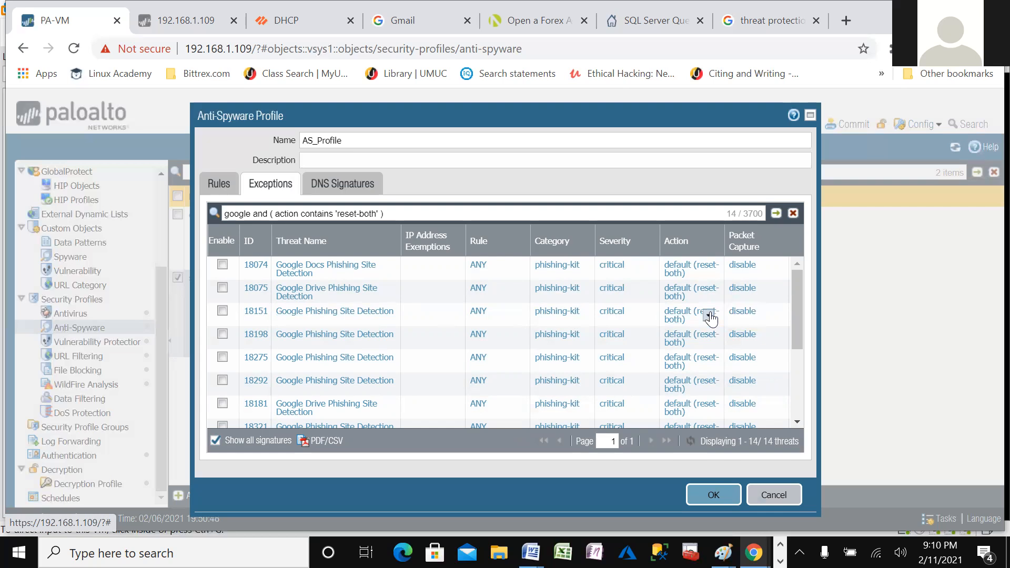
{"action": "left_click", "coordinate": [702, 313]}
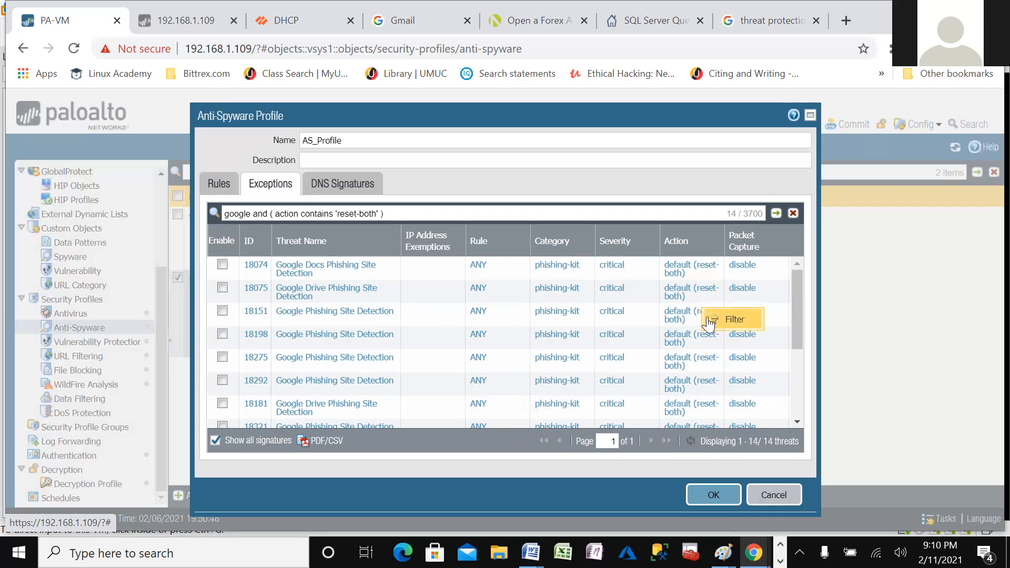
{"action": "left_click", "coordinate": [705, 314]}
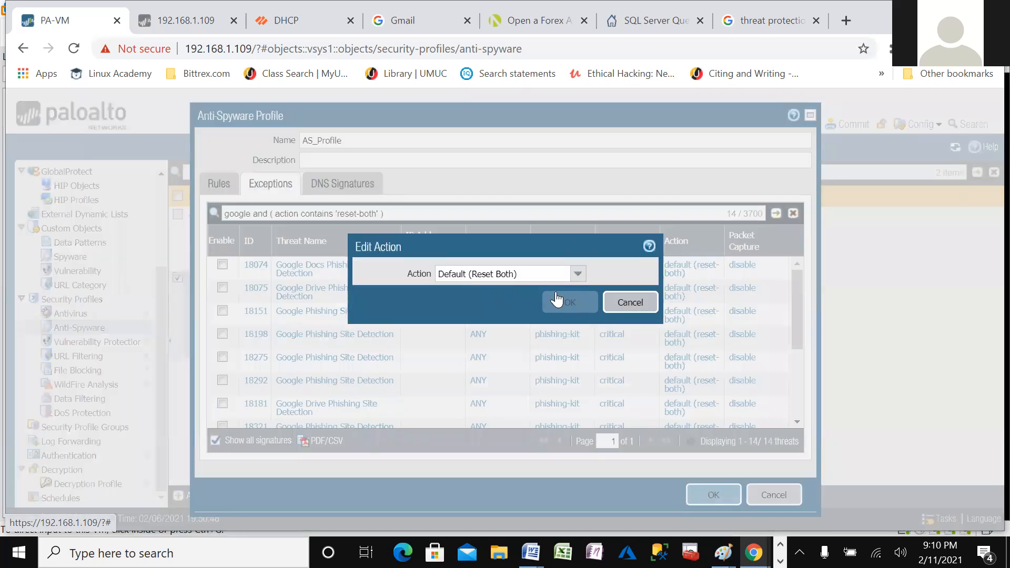
{"action": "left_click", "coordinate": [578, 275]}
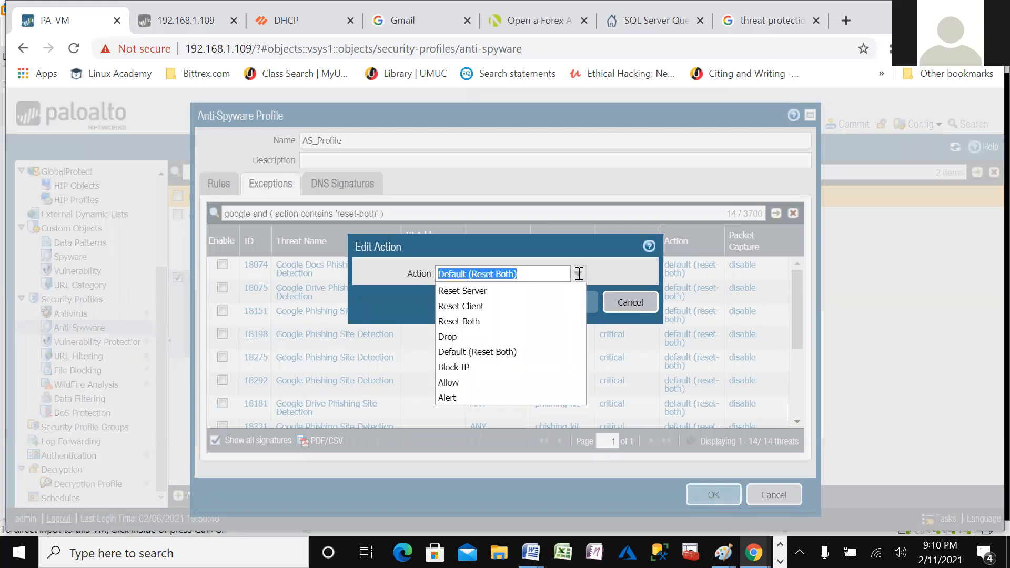
{"action": "left_click", "coordinate": [455, 381]}
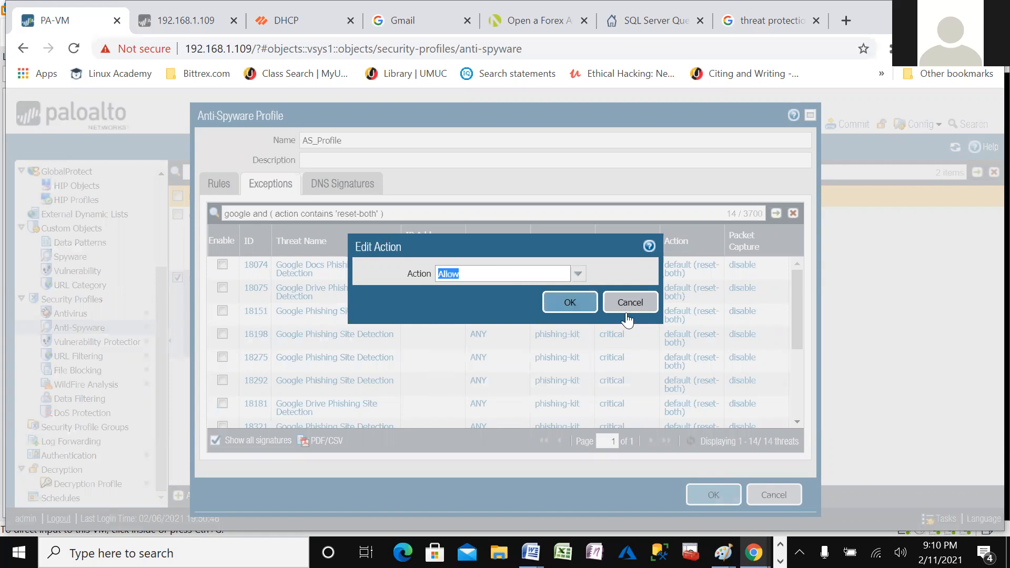
{"action": "left_click", "coordinate": [570, 301]}
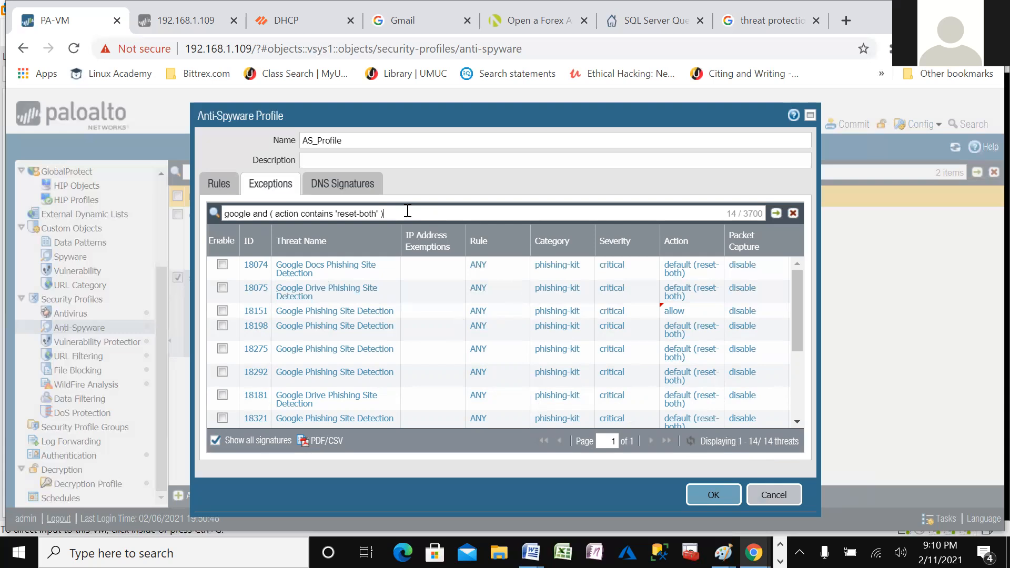
- Clear the search filter text above the exception signatures
{"action": "key", "text": "BackSpace"}
{"action": "key", "text": "BackSpace"}
{"action": "key", "text": "BackSpace"}
{"action": "key", "text": "BackSpace"}
{"action": "key", "text": "BackSpace"}
{"action": "key", "text": "BackSpace"}
{"action": "key", "text": "BackSpace"}
{"action": "key", "text": "BackSpace"}
{"action": "key", "text": "BackSpace"}
{"action": "key", "text": "BackSpace"}
{"action": "key", "text": "BackSpace"}
{"action": "key", "text": "BackSpace"}
{"action": "key", "text": "BackSpace"}
{"action": "key", "text": "BackSpace"}
{"action": "key", "text": "BackSpace"}
{"action": "key", "text": "BackSpace"}
{"action": "key", "text": "BackSpace"}
{"action": "key", "text": "BackSpace"}
{"action": "key", "text": "BackSpace"}
{"action": "key", "text": "BackSpace"}
{"action": "key", "text": "BackSpace"}
{"action": "key", "text": "BackSpace"}
{"action": "key", "text": "BackSpace"}
{"action": "key", "text": "BackSpace"}
{"action": "key", "text": "BackSpace"}
{"action": "key", "text": "BackSpace"}
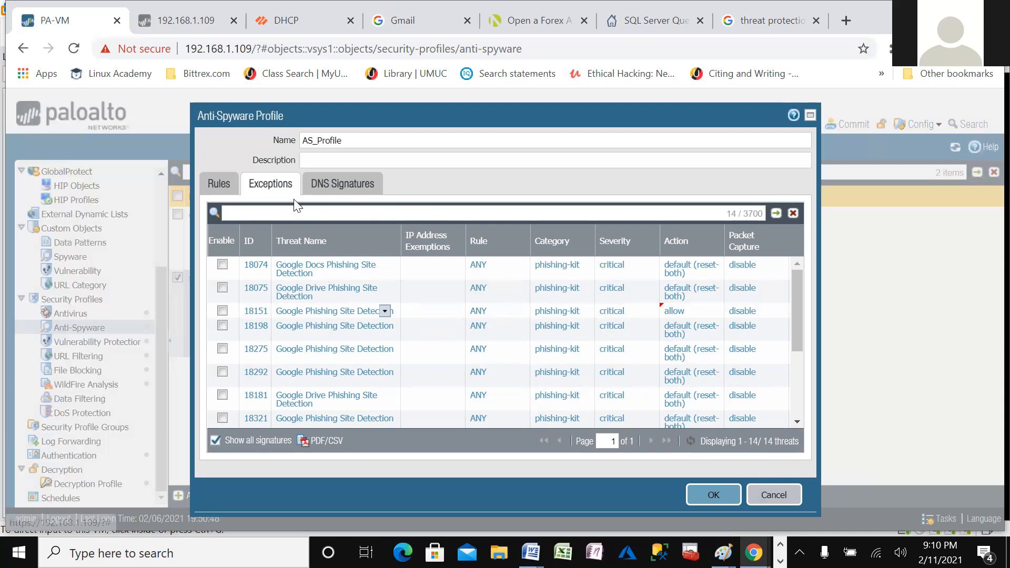
- Review the rules, signature exceptions and DNS signature policies of AS_Profile
{"action": "mouse_move", "coordinate": [370, 380]}
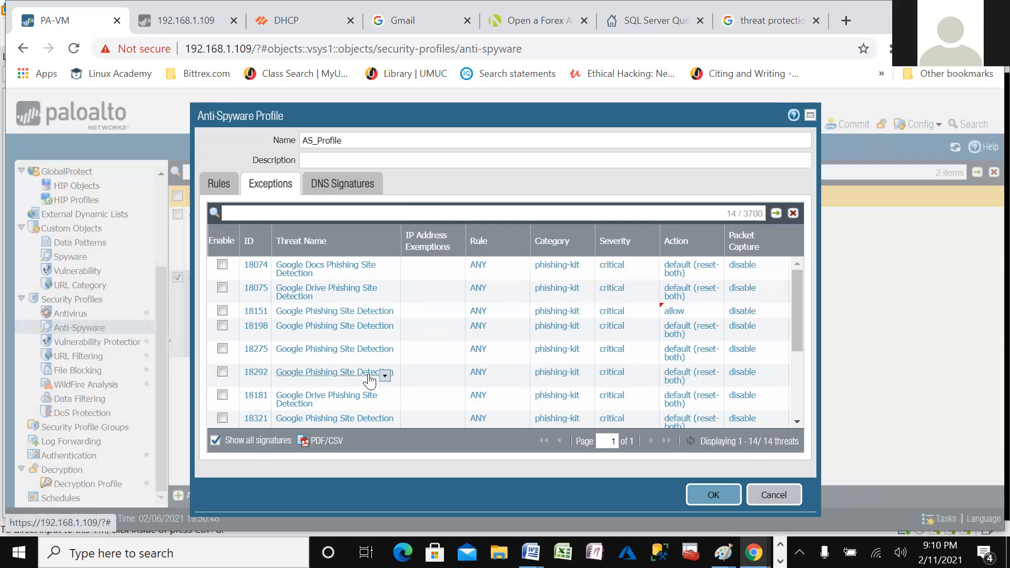
{"action": "mouse_move", "coordinate": [684, 402]}
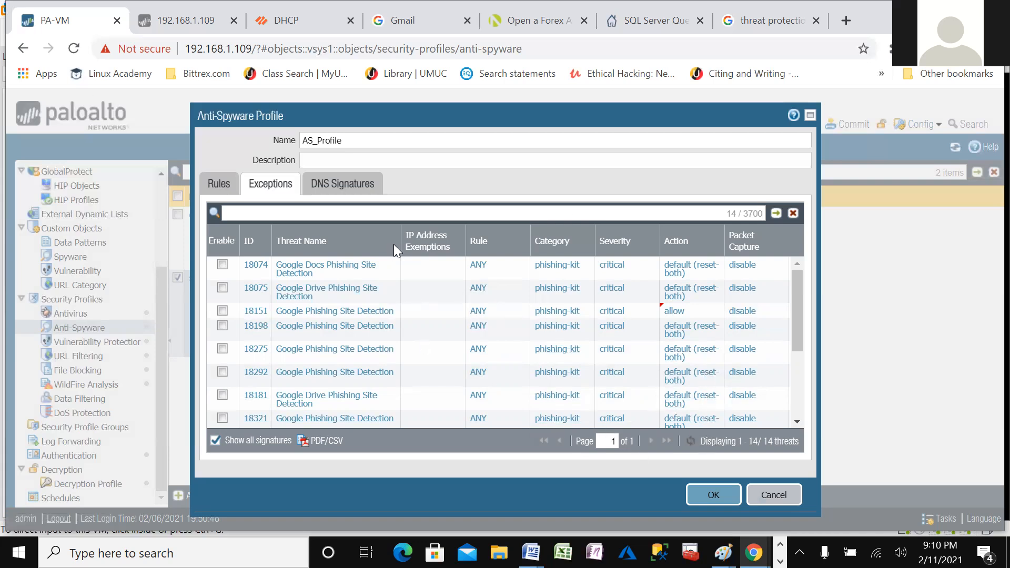
{"action": "left_click", "coordinate": [218, 184]}
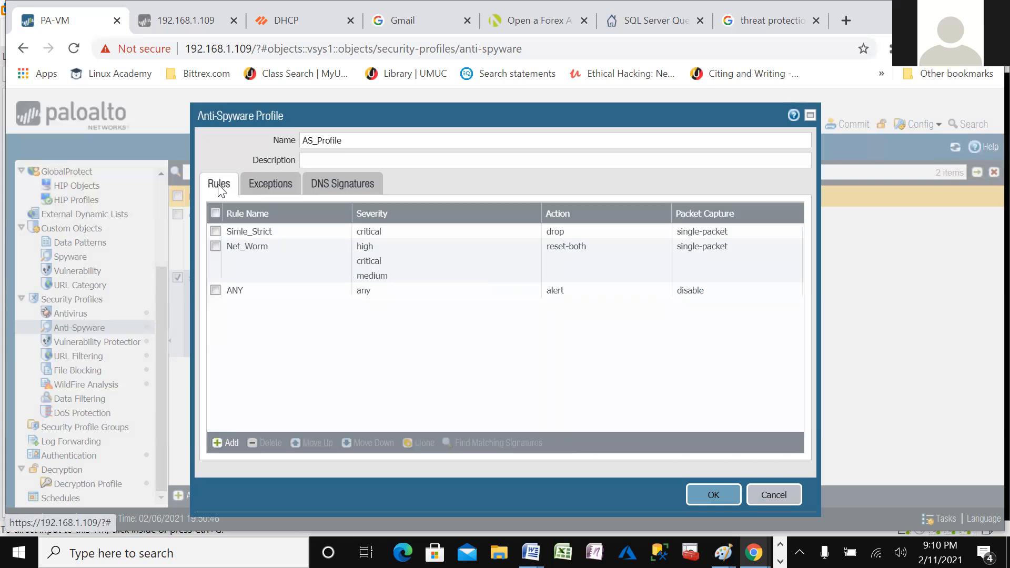
{"action": "left_click", "coordinate": [254, 192]}
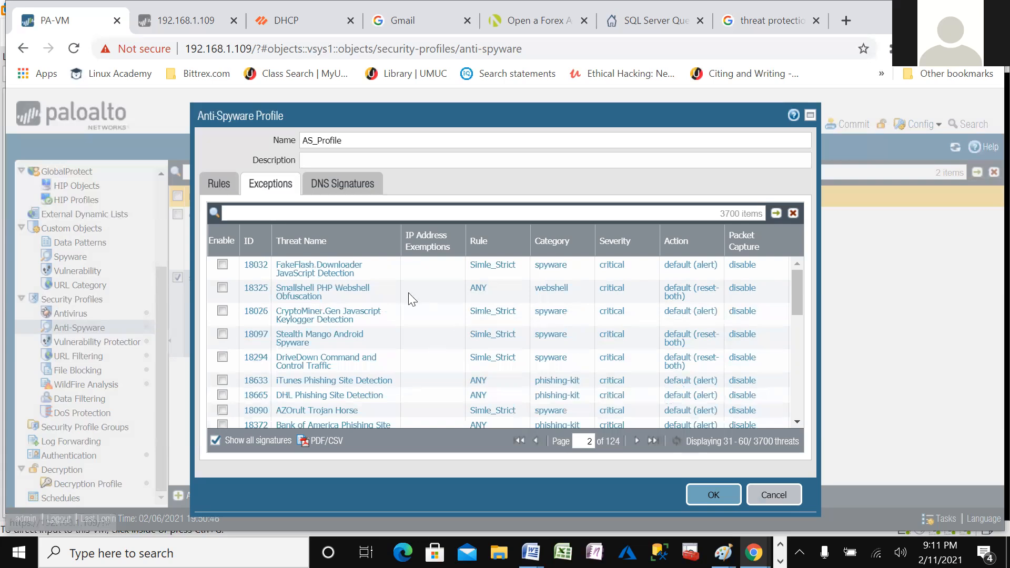
{"action": "left_click", "coordinate": [343, 188]}
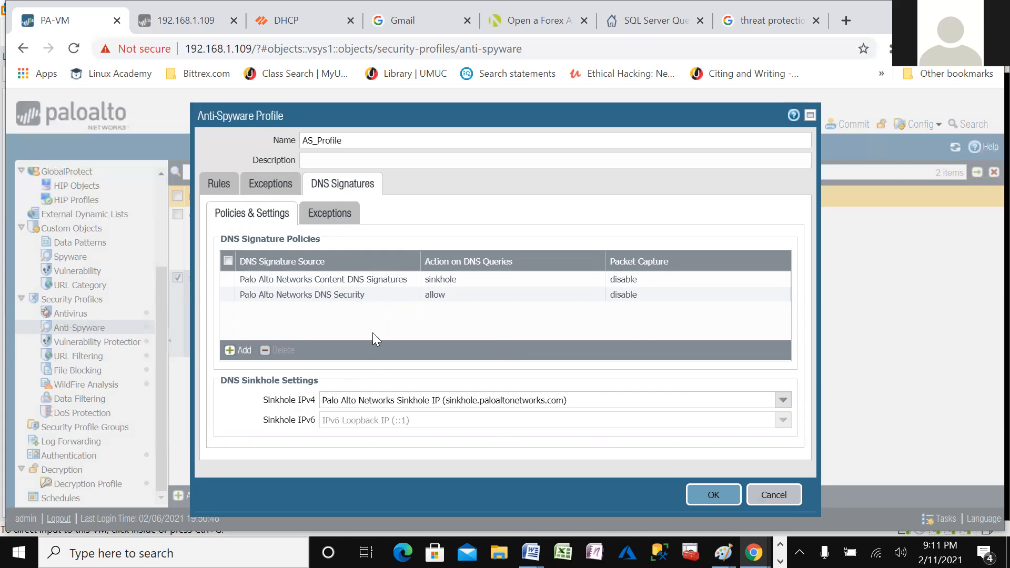
{"action": "left_click", "coordinate": [267, 187]}
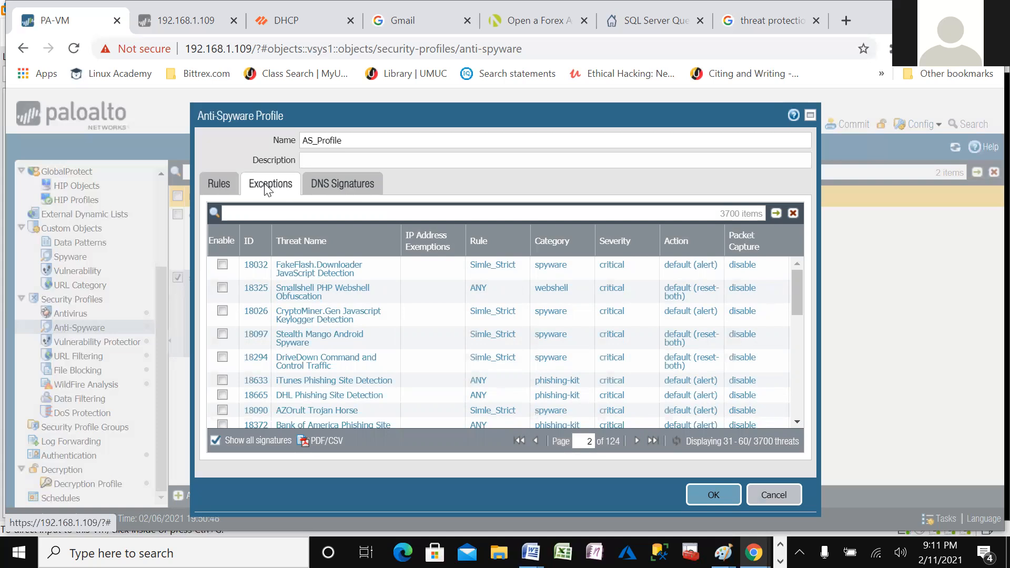
- Save the AS_Profile anti-spyware profile with its current rules and exceptions
{"action": "left_click", "coordinate": [752, 411]}
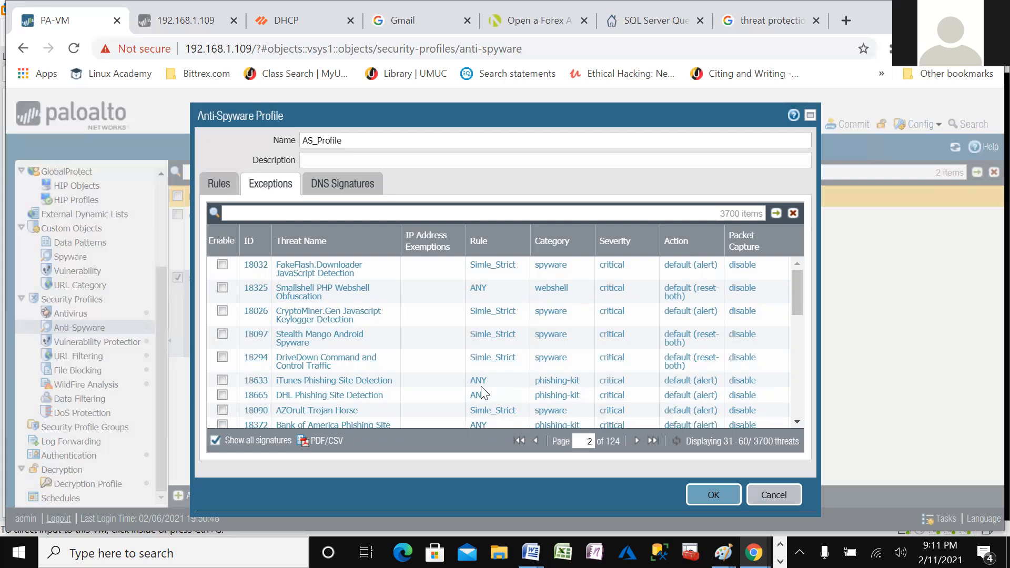
{"action": "left_click", "coordinate": [714, 495]}
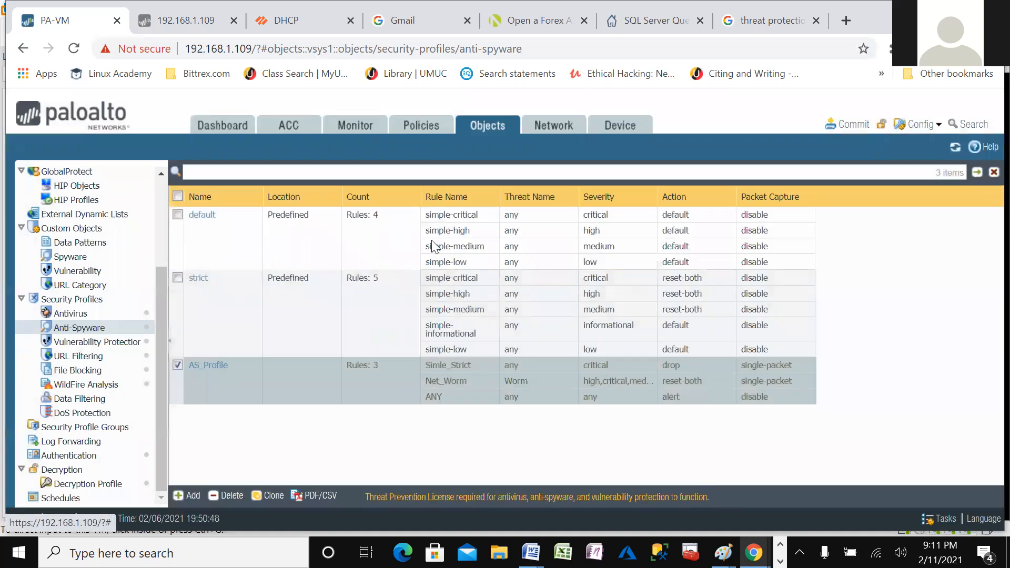
- Examine the columns and entries of the firewall's Traffic log and Threat log
{"action": "left_click", "coordinate": [353, 135]}
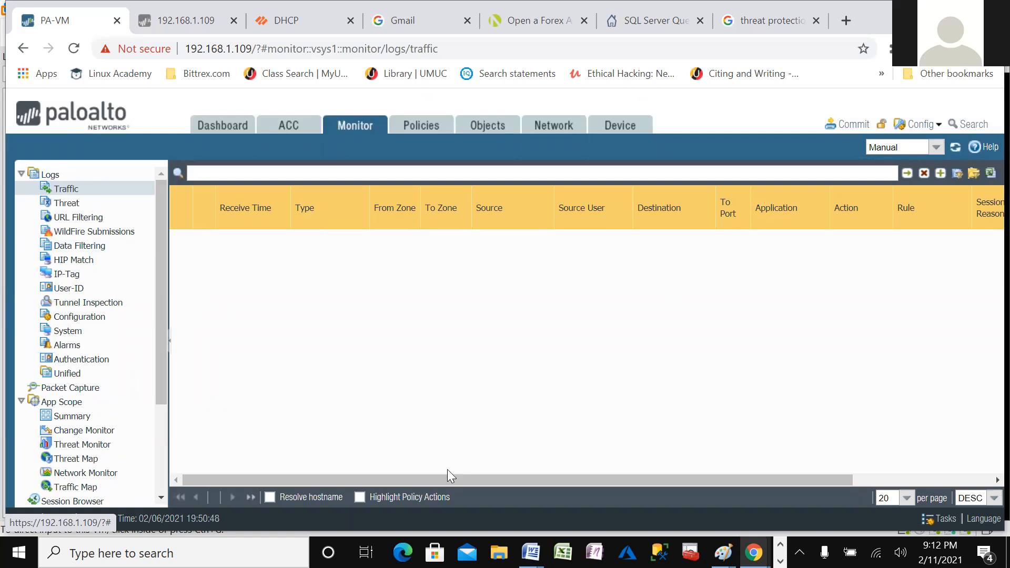
{"action": "left_click_drag", "start_coordinate": [462, 479], "coordinate": [724, 460]}
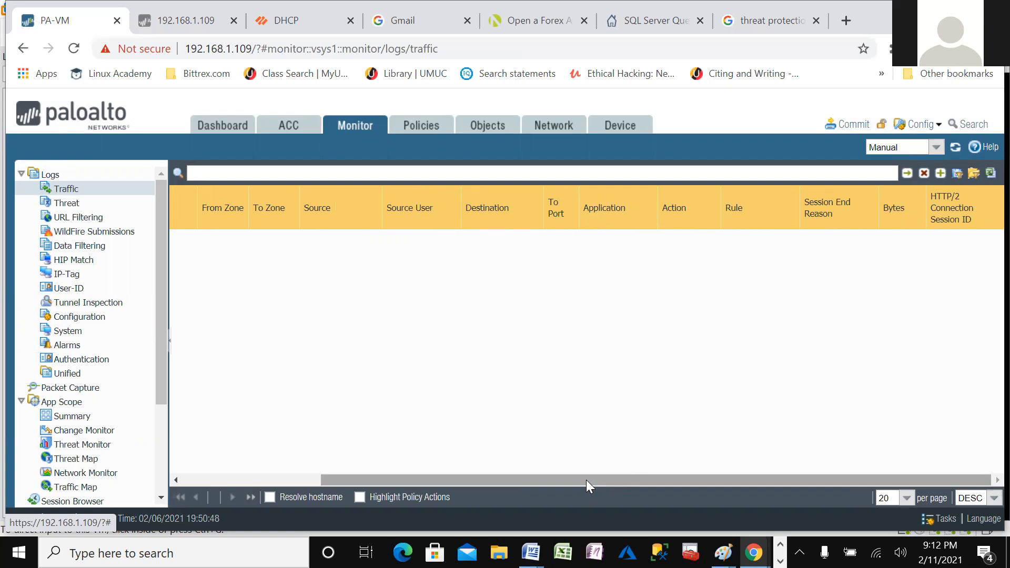
{"action": "left_click_drag", "start_coordinate": [586, 480], "coordinate": [444, 481]}
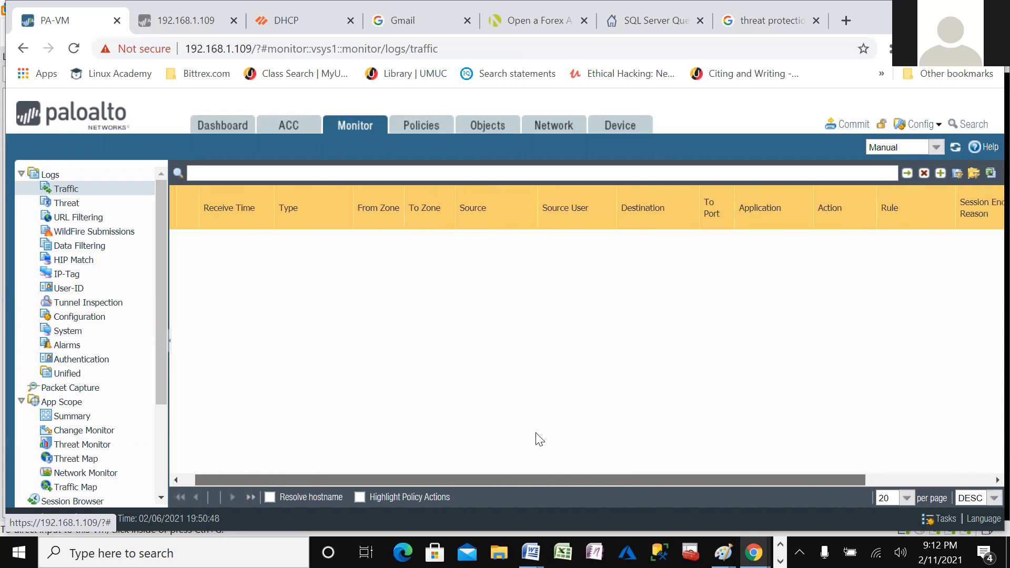
{"action": "left_click_drag", "start_coordinate": [593, 479], "coordinate": [529, 421]}
{"action": "left_click", "coordinate": [58, 204]}
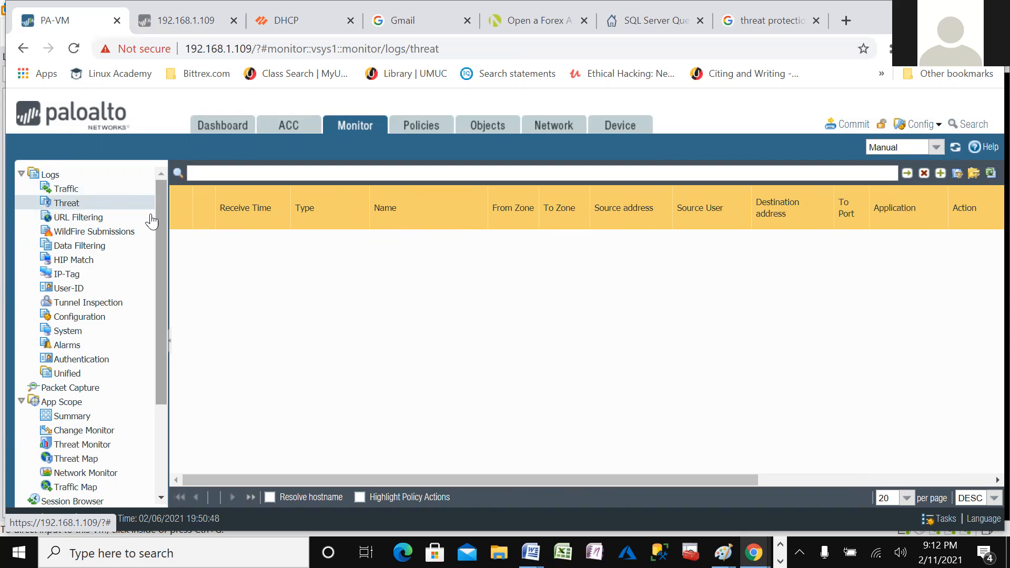
{"action": "left_click", "coordinate": [62, 204]}
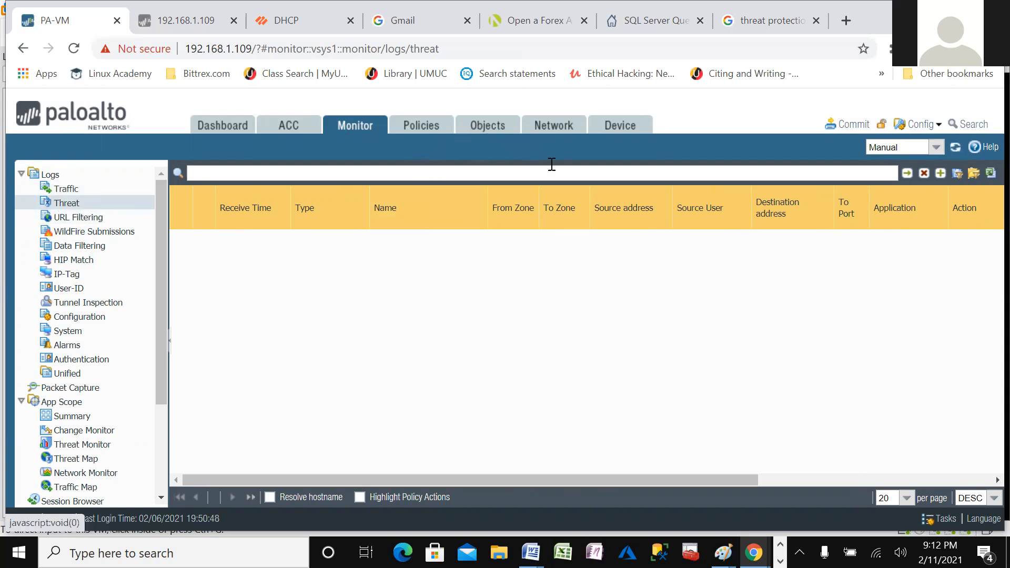
- Reopen the AS_Profile anti-spyware profile, show all signatures in its exceptions and search them for yahoo
{"action": "left_click", "coordinate": [485, 126]}
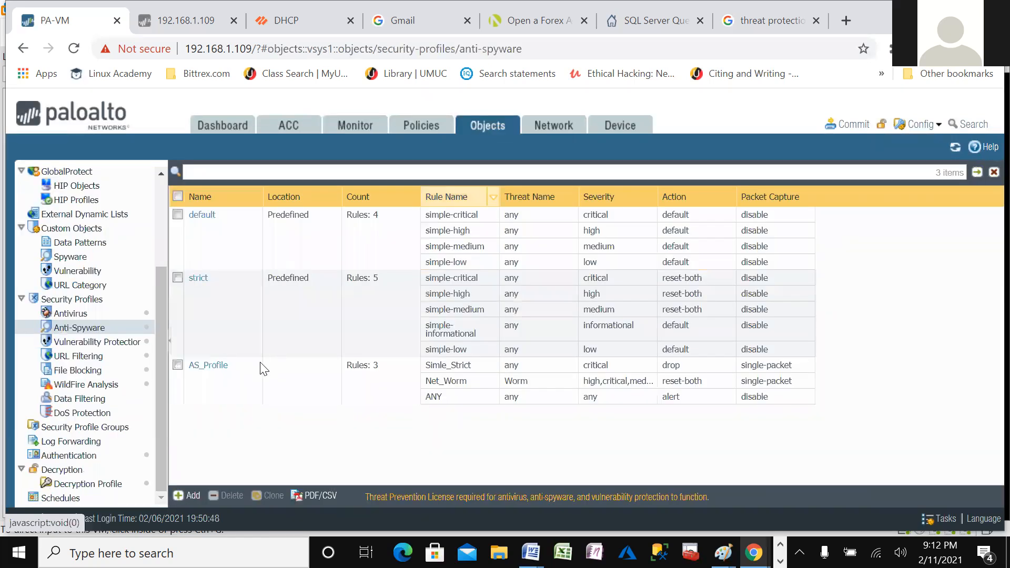
{"action": "left_click", "coordinate": [80, 330]}
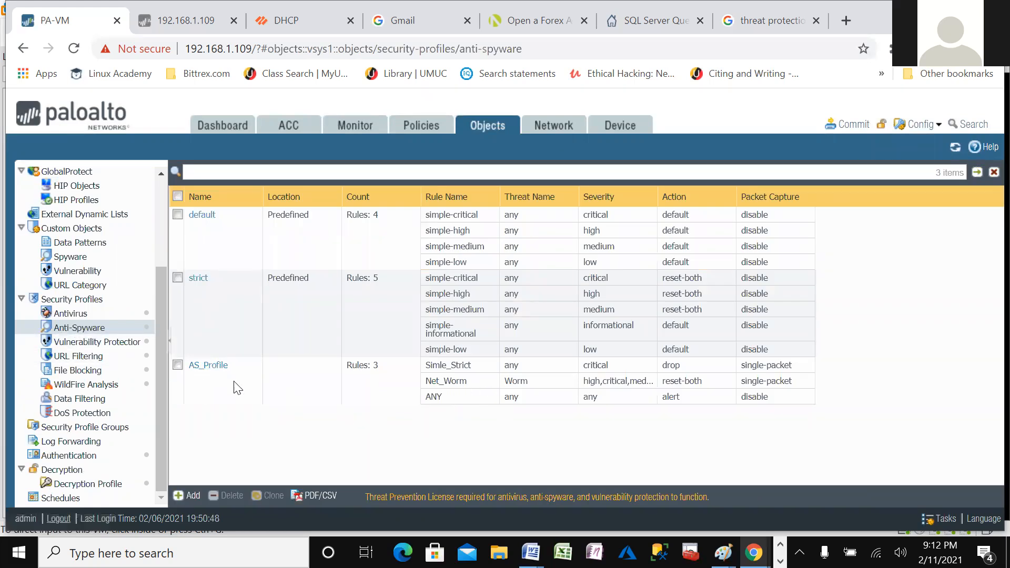
{"action": "left_click", "coordinate": [208, 365]}
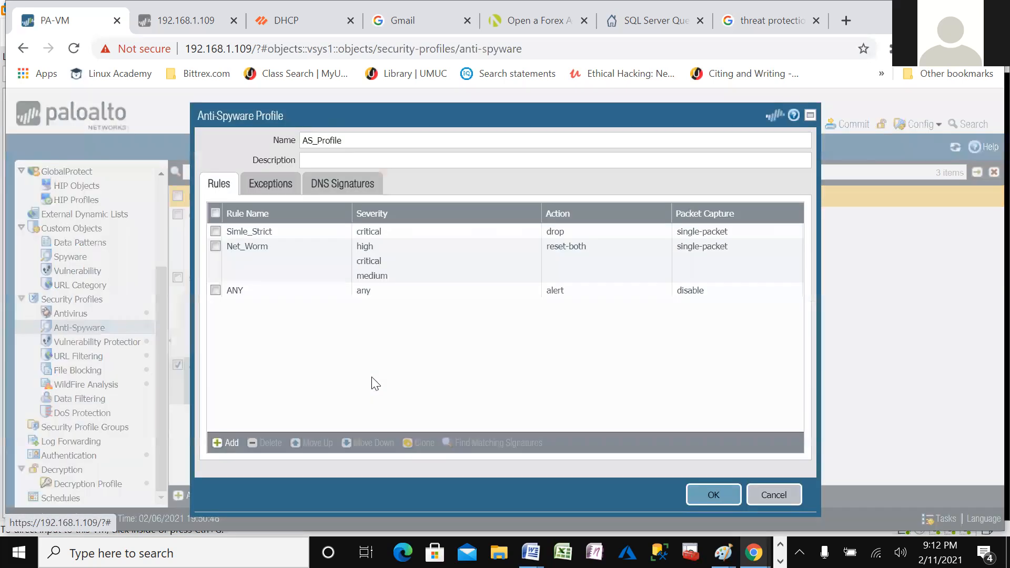
{"action": "left_click", "coordinate": [267, 181]}
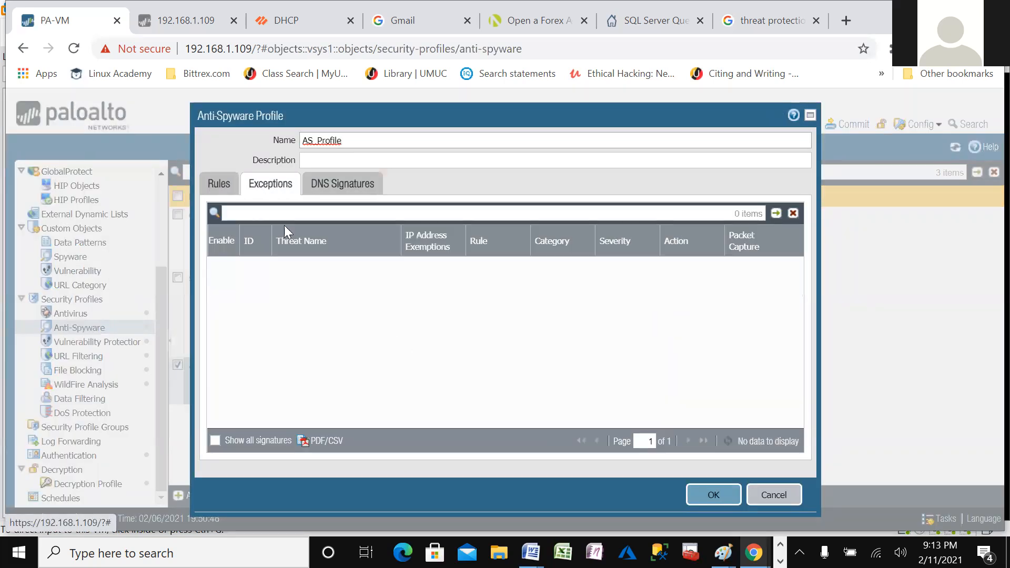
{"action": "left_click", "coordinate": [214, 440]}
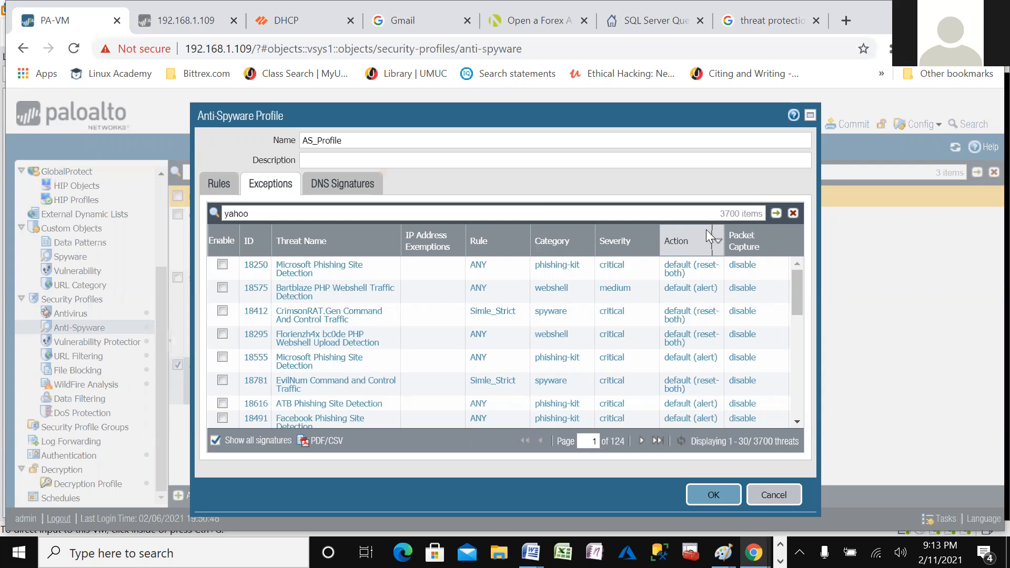
{"action": "key", "text": "Return"}
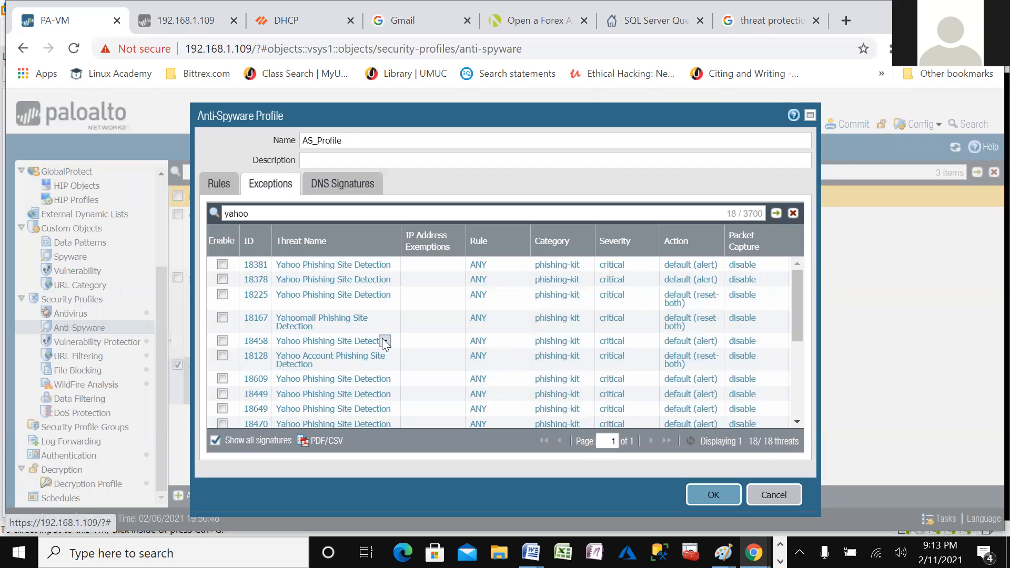
- Set the action of the SpyYahoo v2.2 send log to ftp server signature with ID 12425 to Allow and save the profile
{"action": "scroll", "coordinate": [384, 342], "scroll_direction": "down", "scroll_amount": 5}
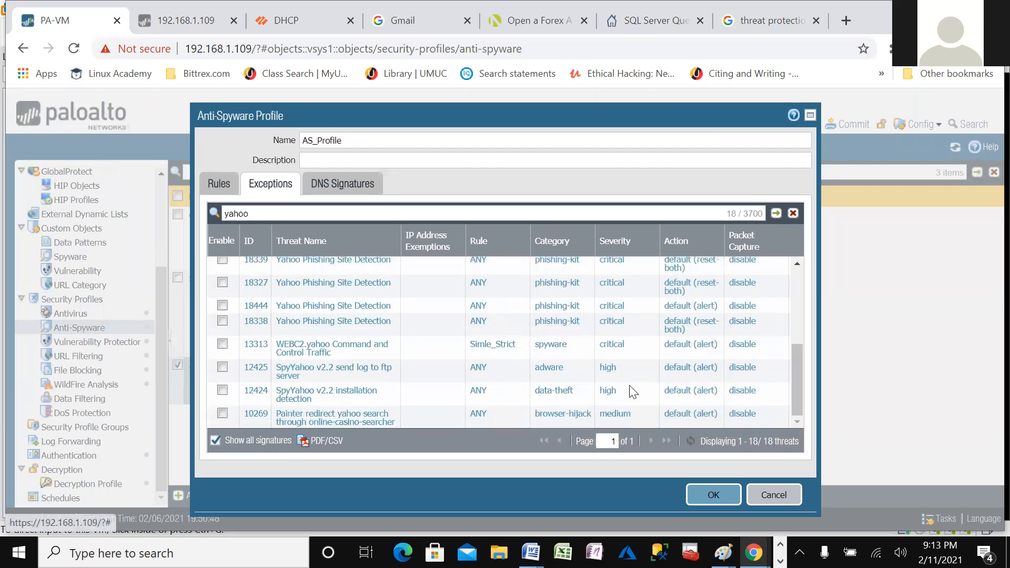
{"action": "left_click", "coordinate": [710, 374]}
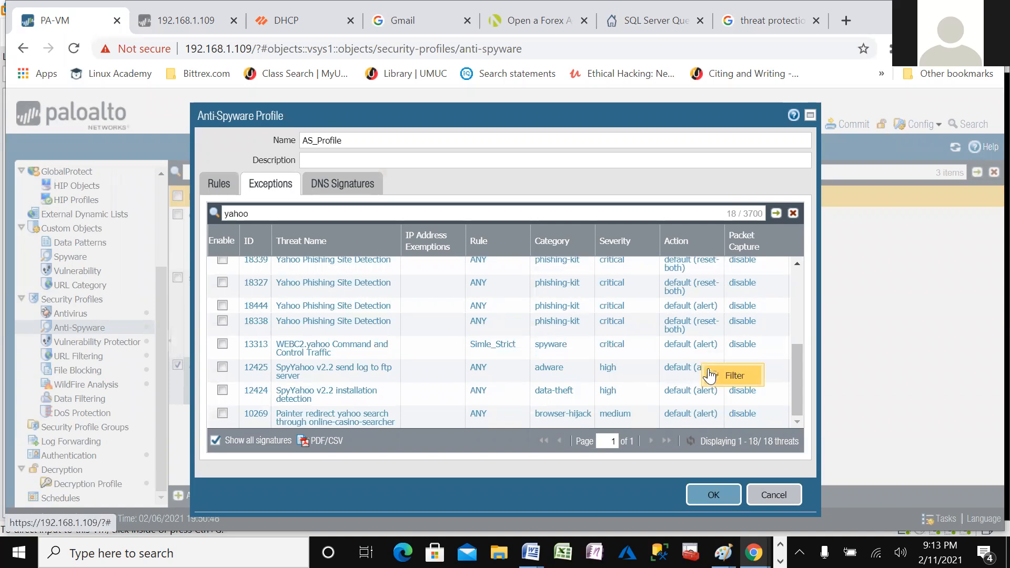
{"action": "left_click", "coordinate": [692, 368]}
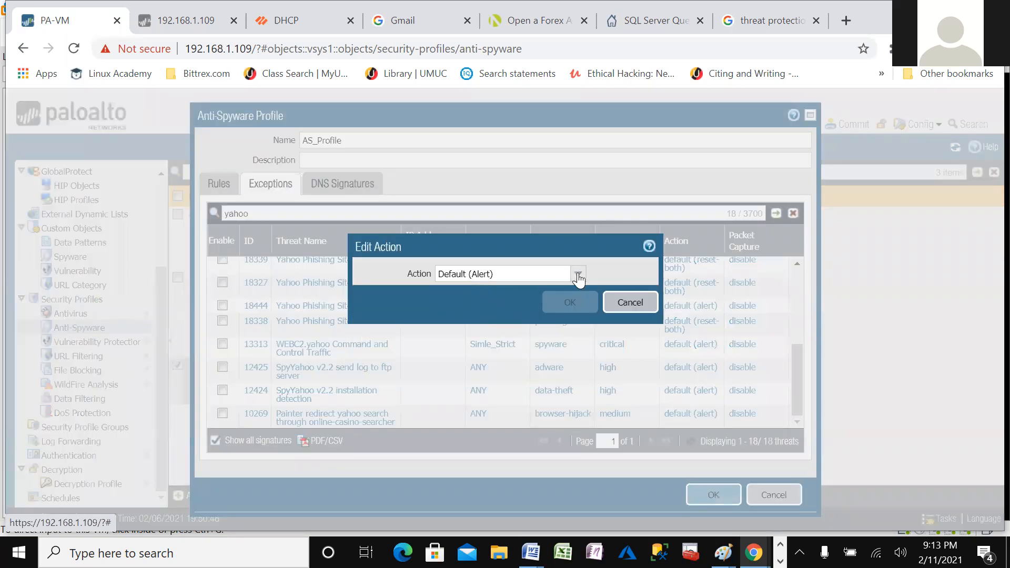
{"action": "left_click", "coordinate": [578, 273]}
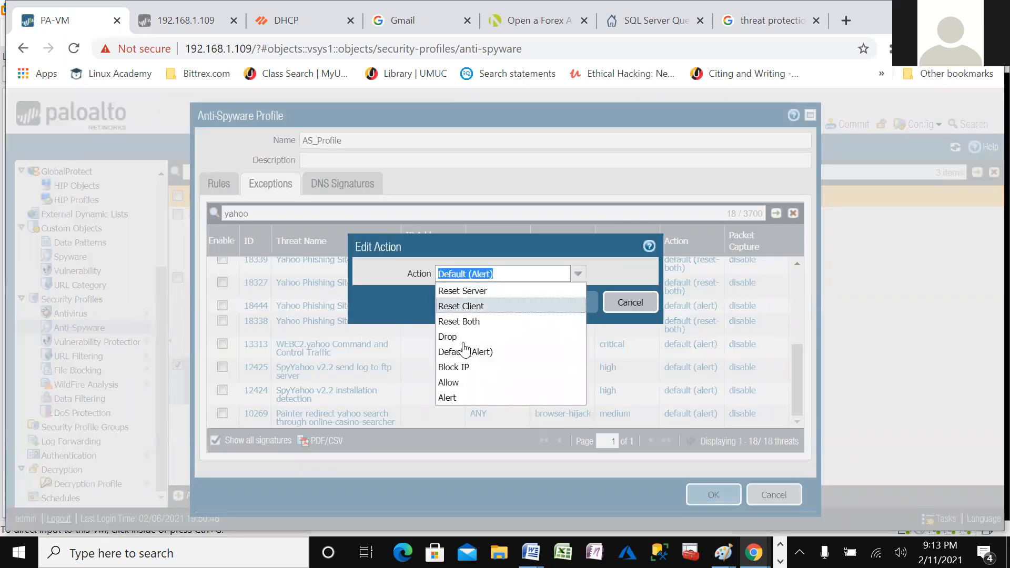
{"action": "left_click", "coordinate": [451, 382]}
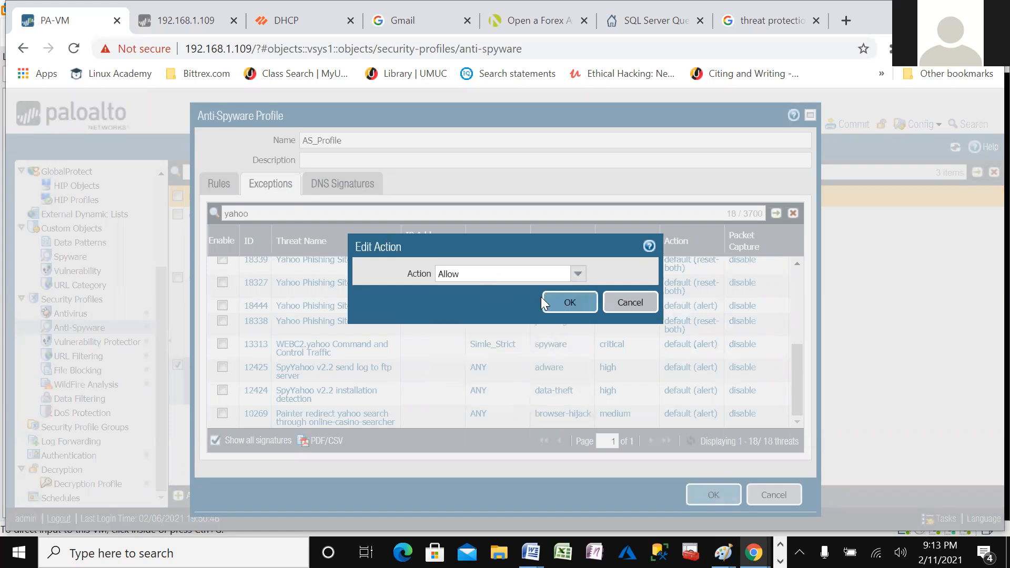
{"action": "left_click", "coordinate": [570, 302]}
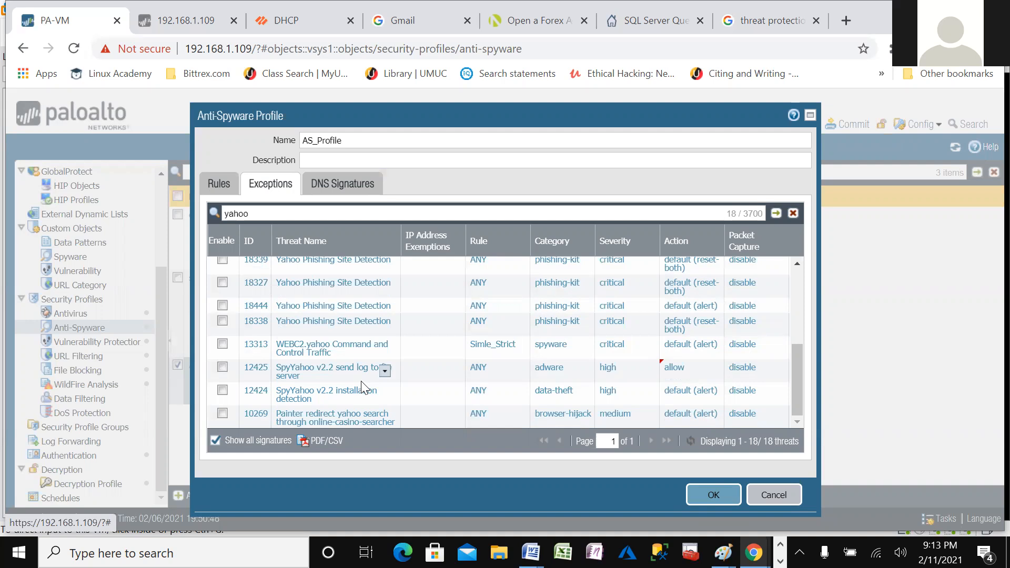
{"action": "left_click", "coordinate": [721, 497]}
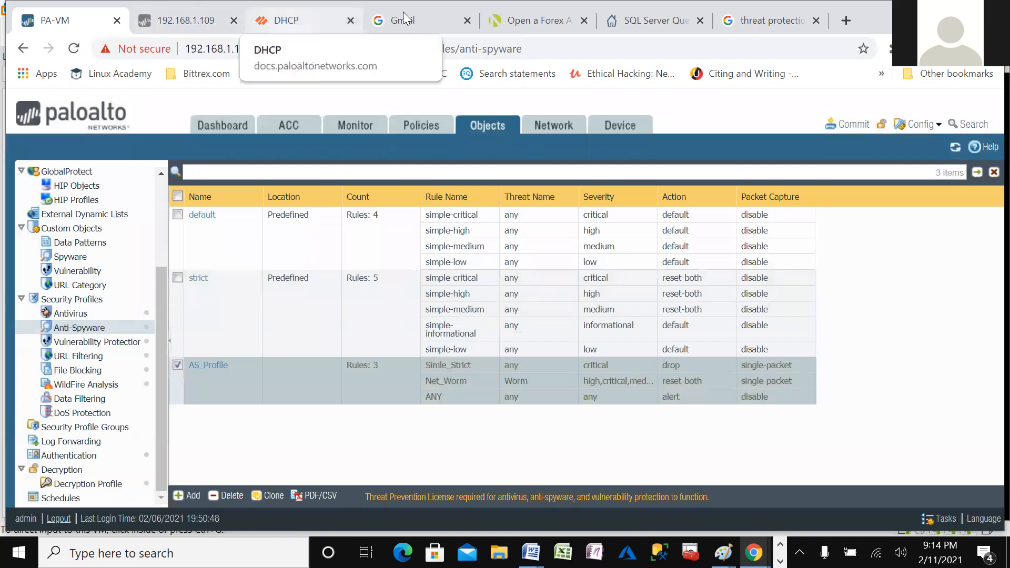
- Open the RealNames website in a new browser tab using a first-name .com address
{"action": "left_click", "coordinate": [846, 19]}
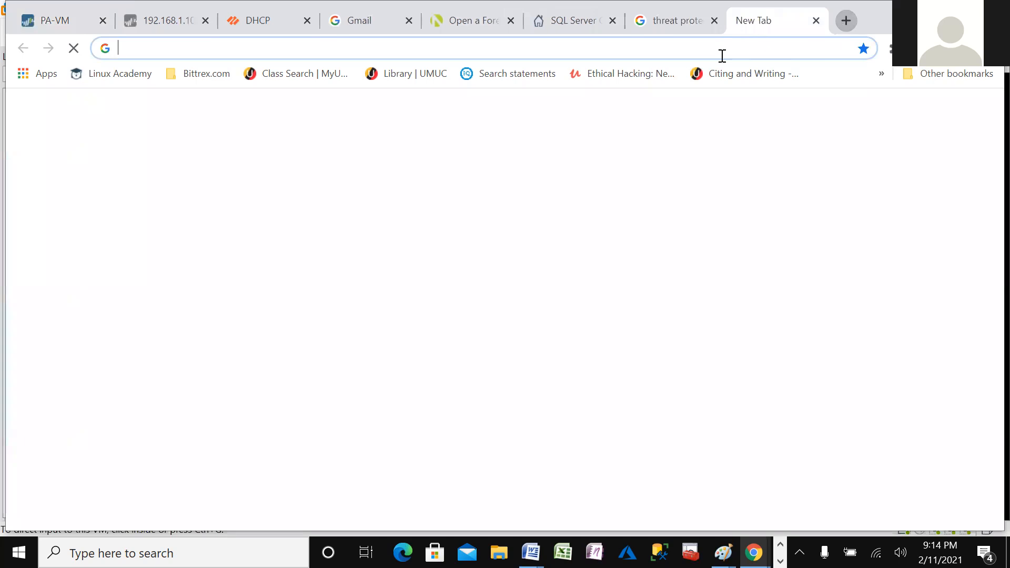
{"action": "left_click", "coordinate": [550, 54]}
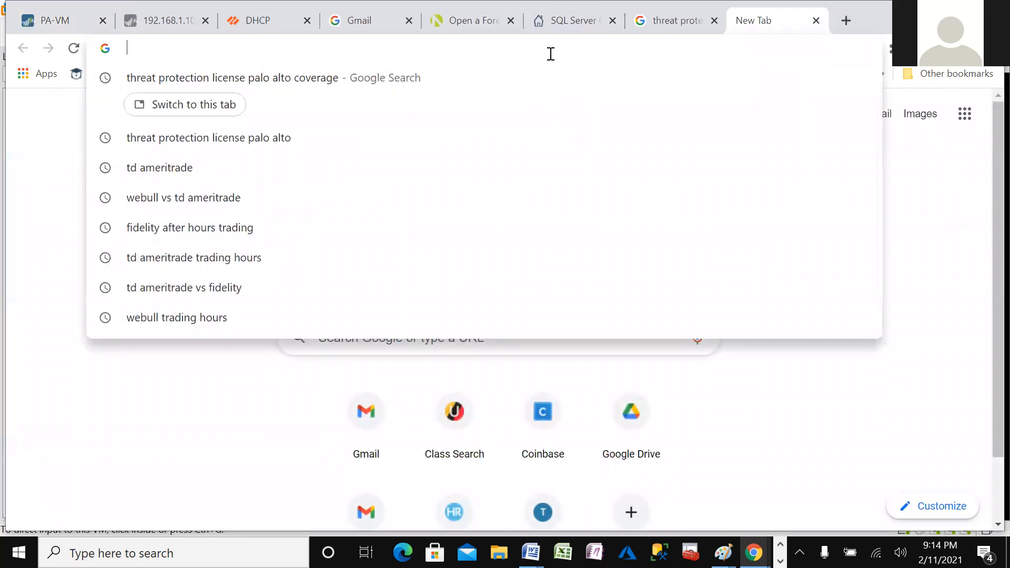
{"action": "type", "text": "d"}
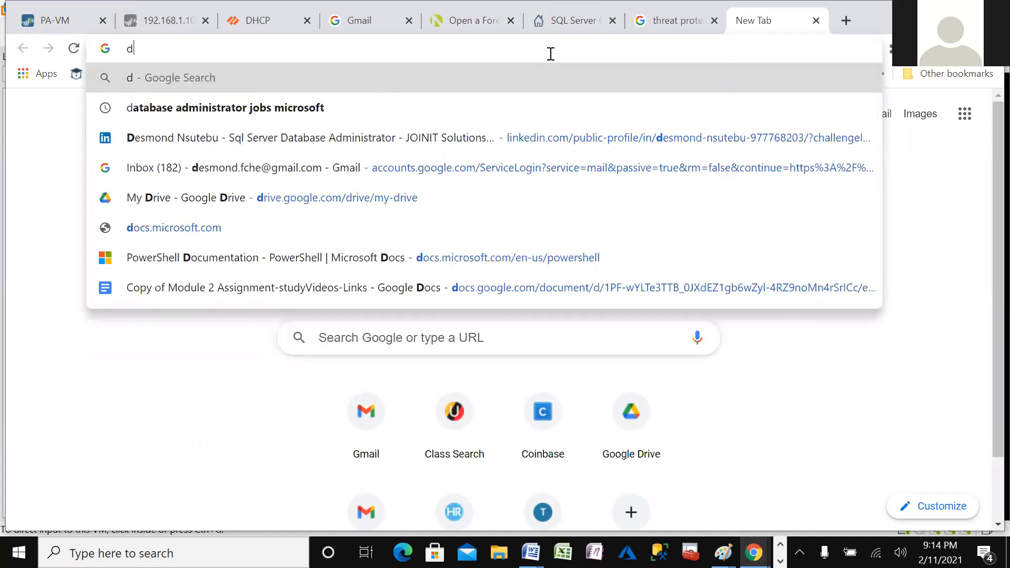
{"action": "type", "text": "esmond"}
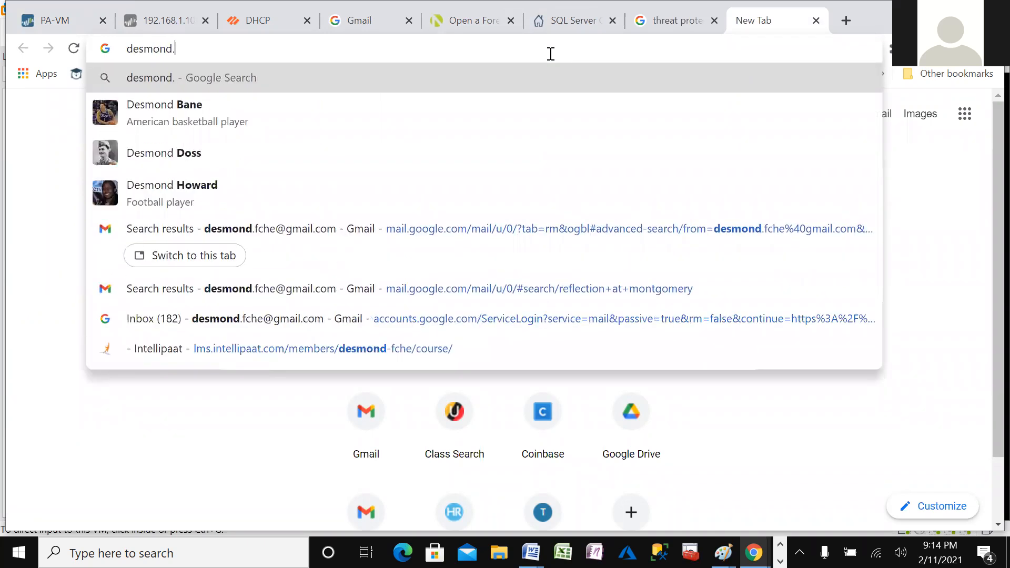
{"action": "type", "text": ".com"}
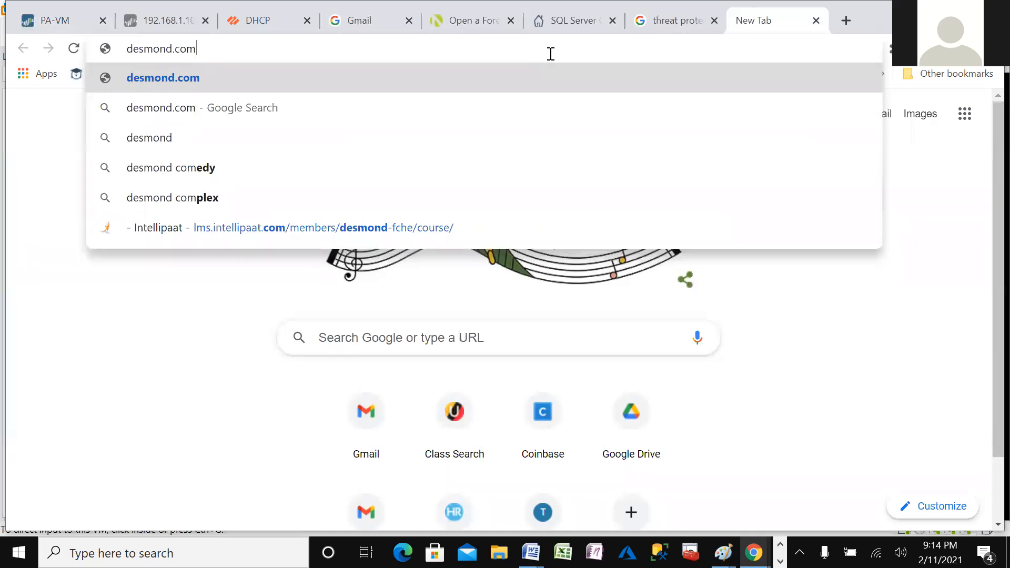
{"action": "key", "text": "Return"}
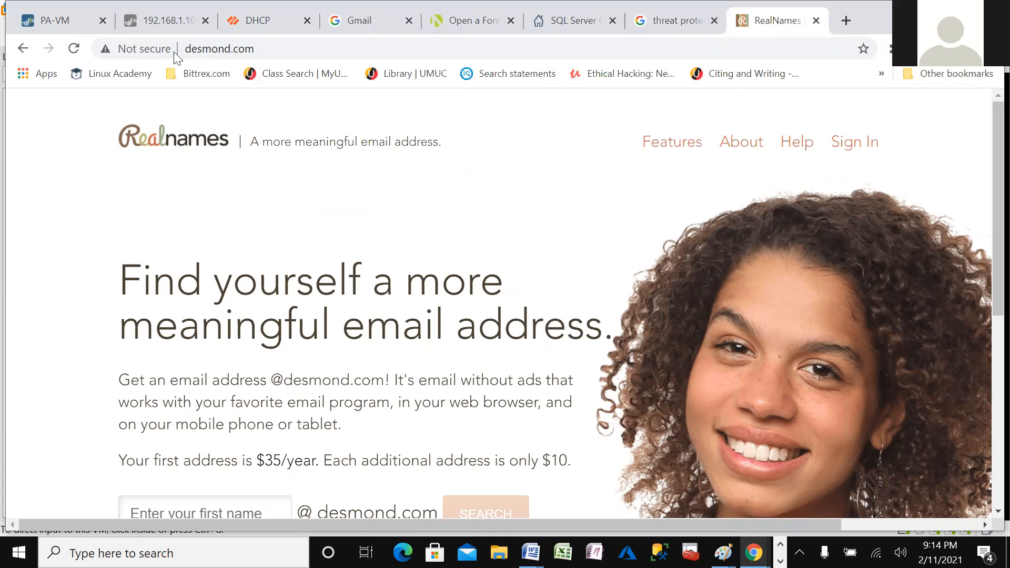
- Compare the opened website with the firewall console, checking the Threat and Traffic logs for related entries
{"action": "left_click", "coordinate": [55, 20]}
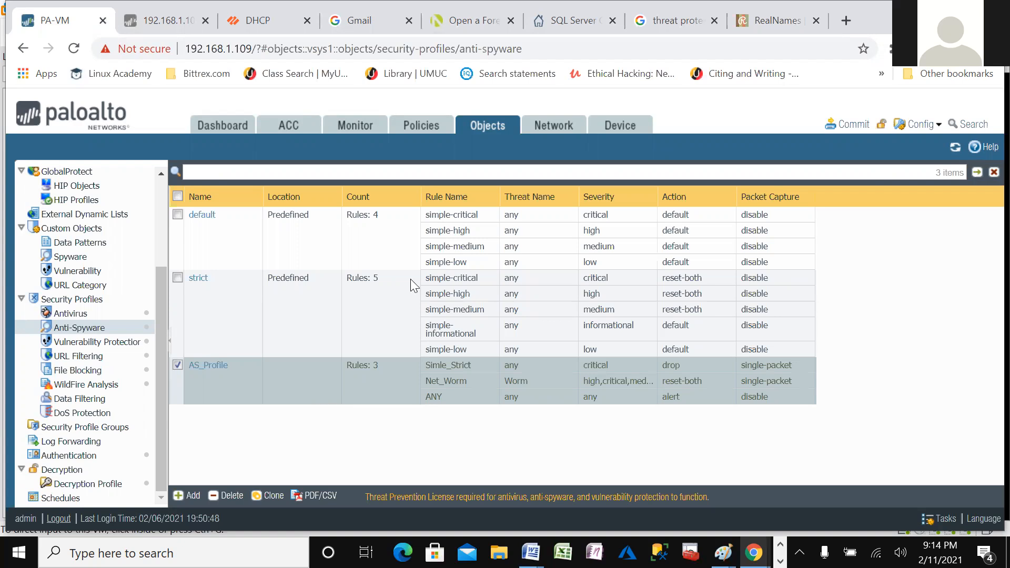
{"action": "left_click", "coordinate": [772, 24]}
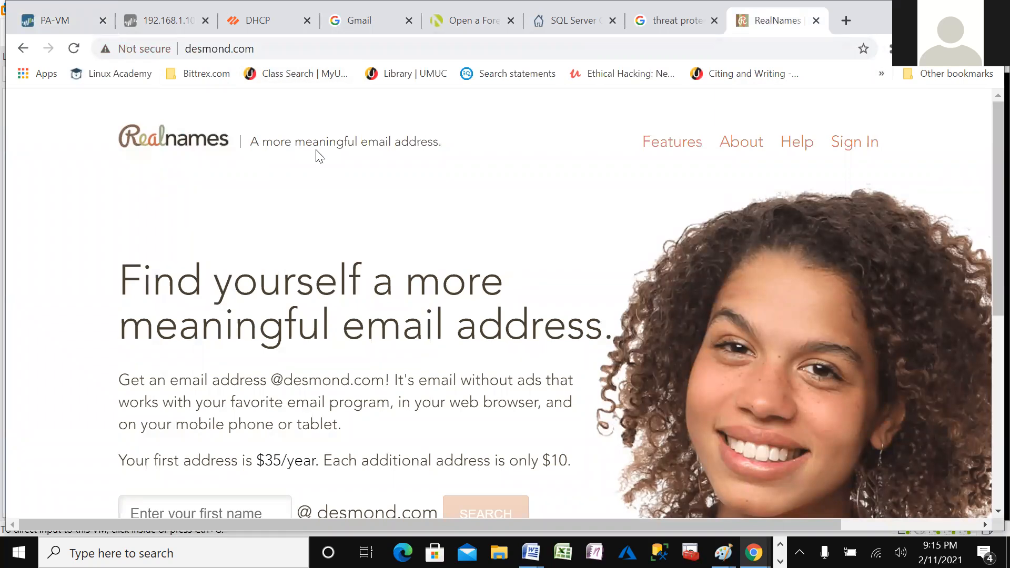
{"action": "left_click", "coordinate": [52, 24]}
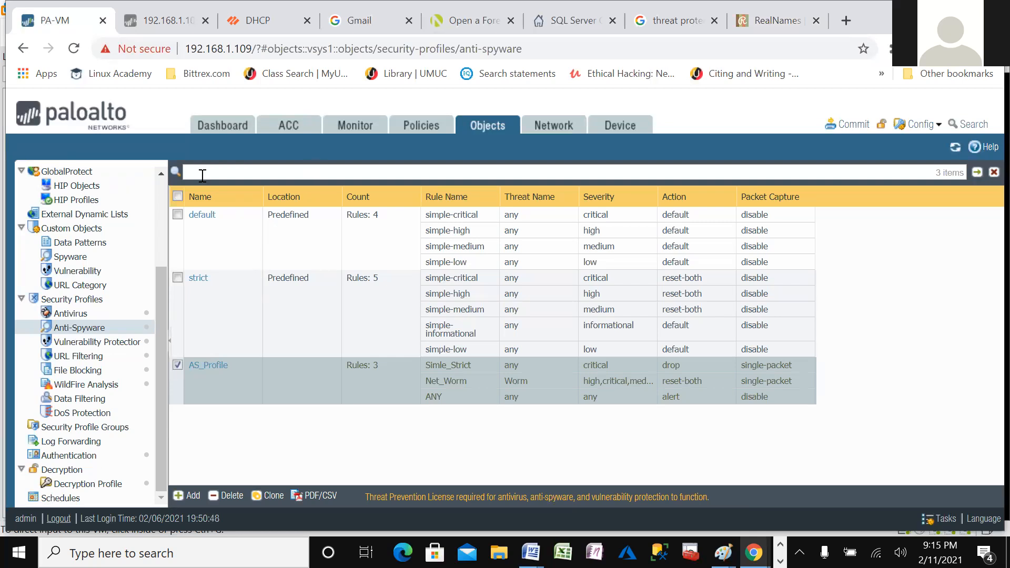
{"action": "left_click", "coordinate": [356, 129]}
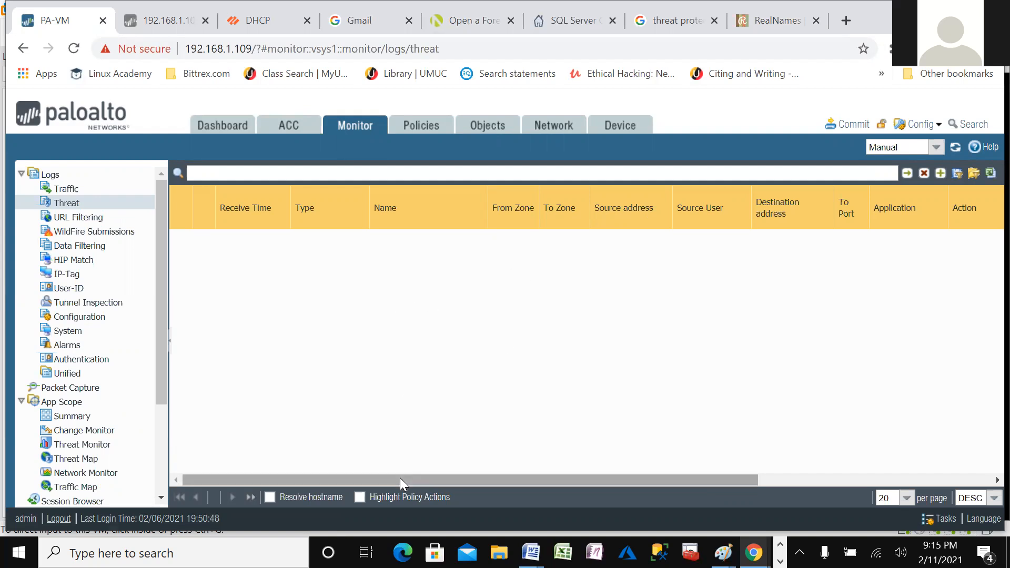
{"action": "left_click_drag", "start_coordinate": [400, 479], "coordinate": [863, 477]}
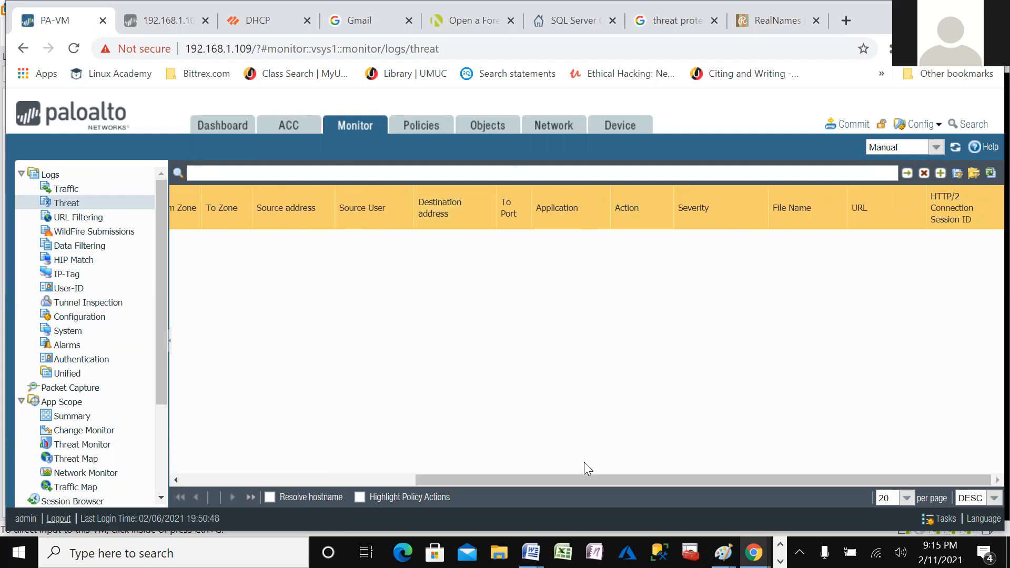
{"action": "left_click_drag", "start_coordinate": [586, 480], "coordinate": [334, 476]}
{"action": "left_click", "coordinate": [66, 188]}
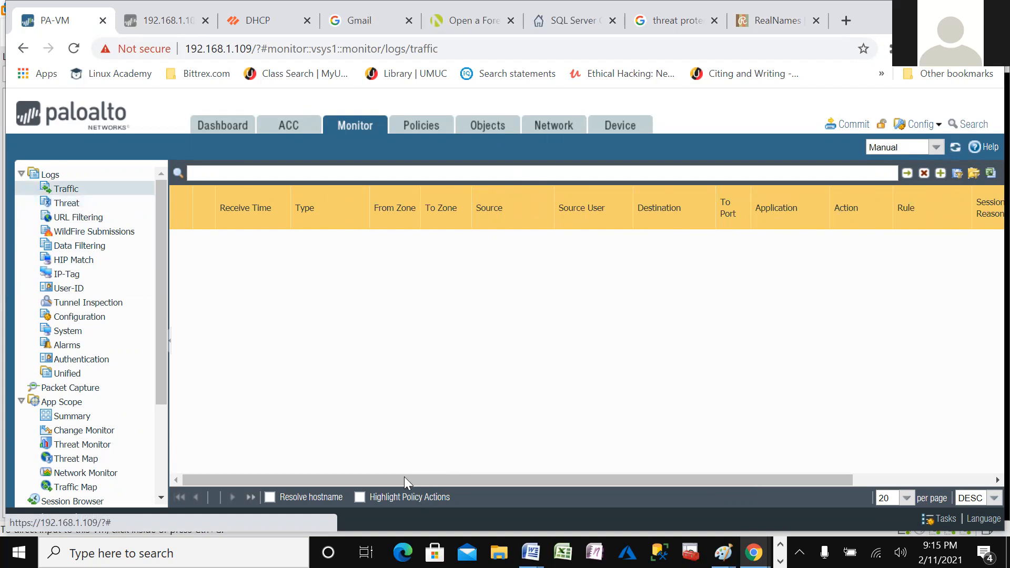
{"action": "left_click_drag", "start_coordinate": [403, 474], "coordinate": [311, 435]}
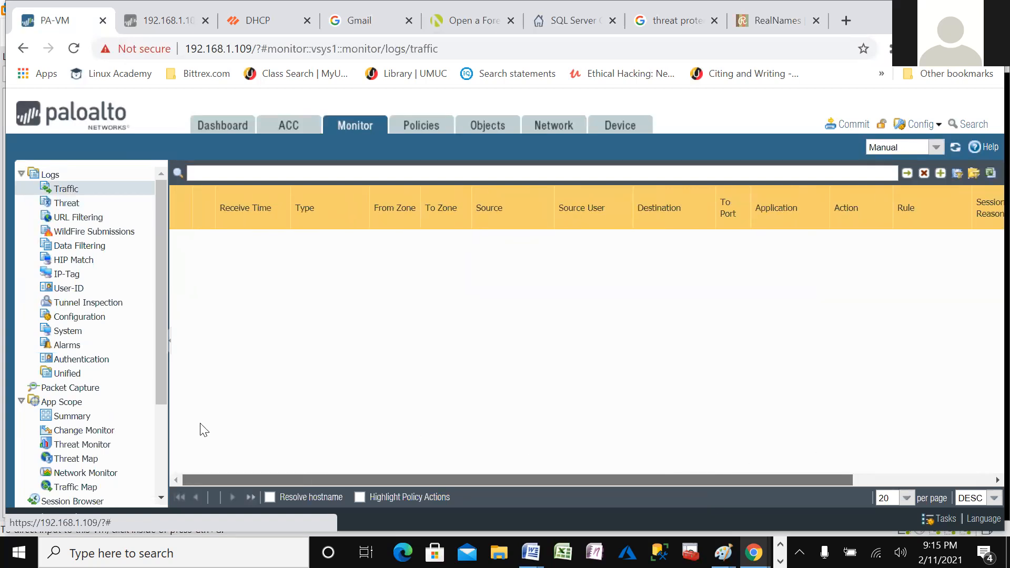
- Review all signatures matching yahoo in the exceptions of the AS_Profile anti-spyware profile and close it without changes
{"action": "left_click", "coordinate": [555, 125]}
{"action": "left_click", "coordinate": [489, 125]}
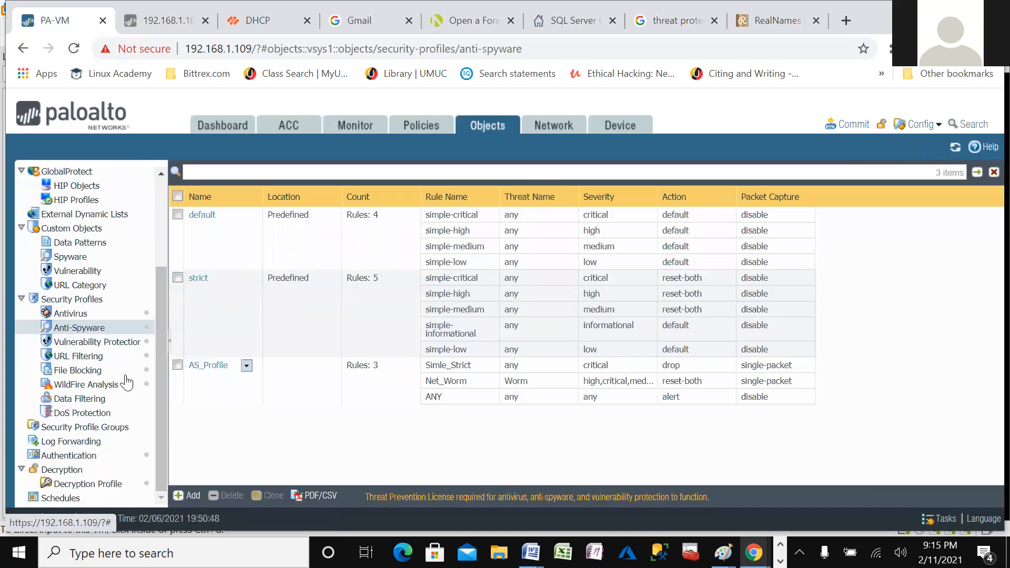
{"action": "left_click", "coordinate": [202, 363]}
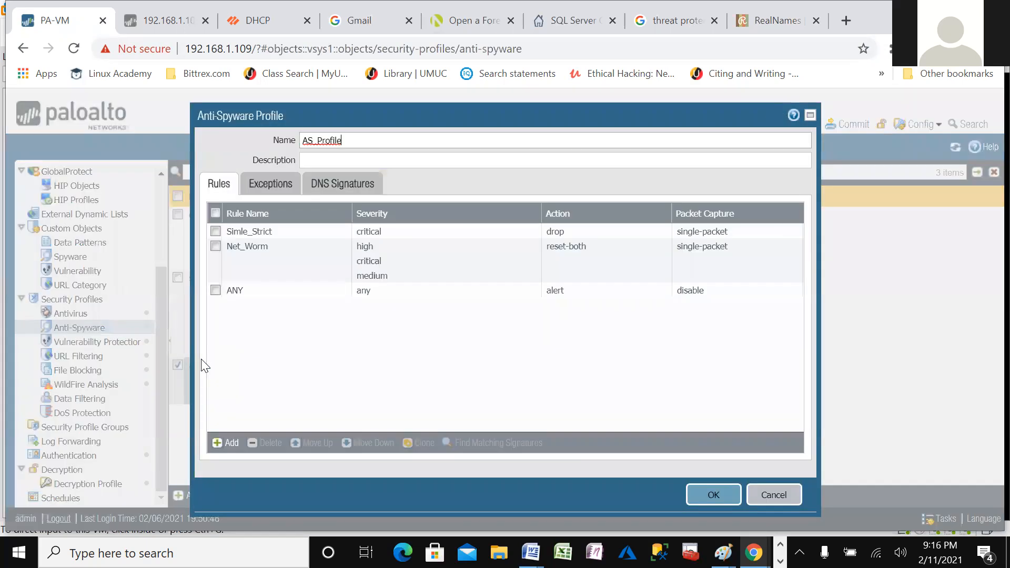
{"action": "left_click", "coordinate": [271, 182]}
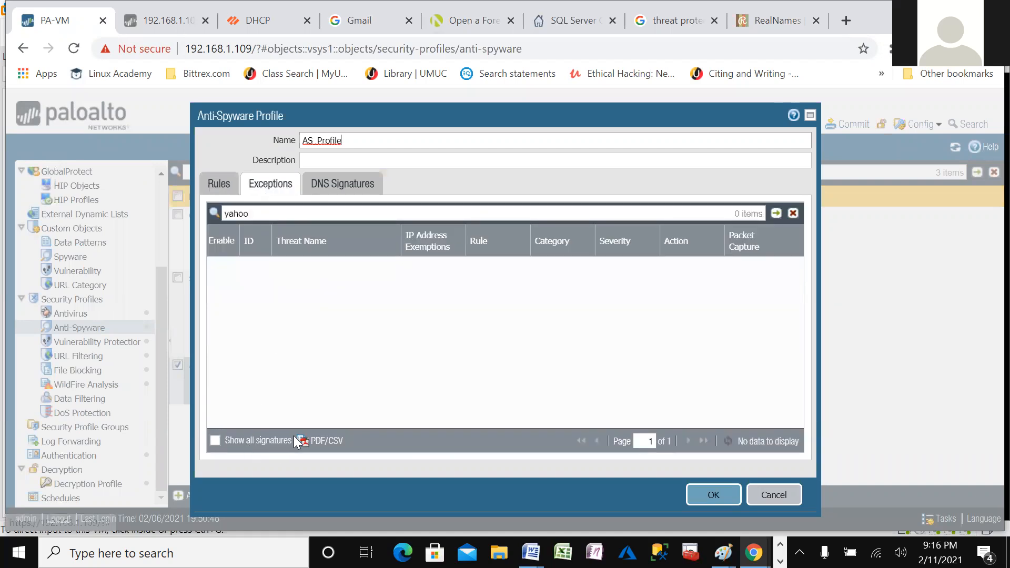
{"action": "left_click", "coordinate": [214, 440]}
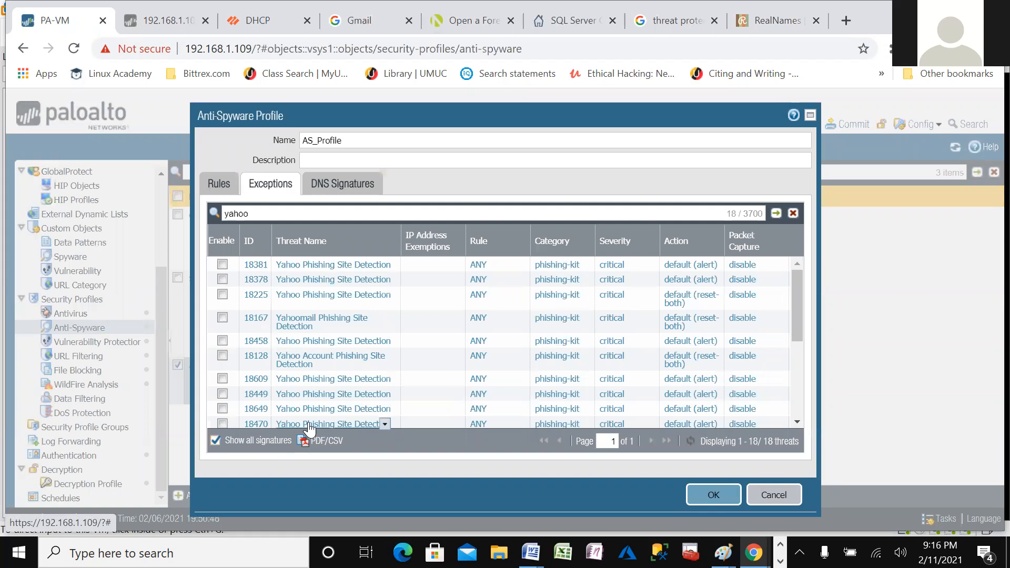
{"action": "left_click", "coordinate": [781, 493]}
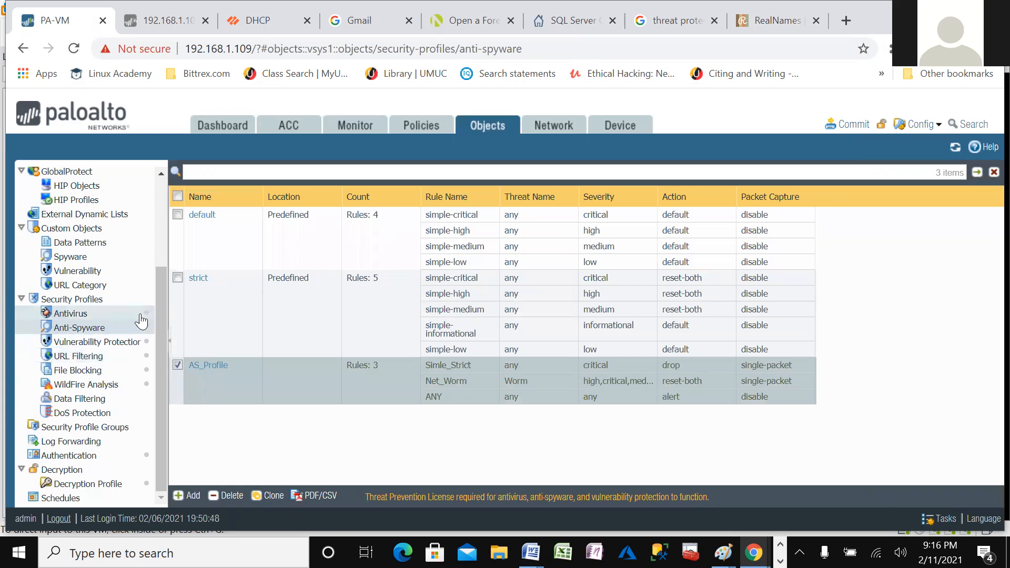
- Create a custom spyware signature object with threat ID 16001, using a first name as its name
{"action": "scroll", "coordinate": [141, 320], "scroll_direction": "up", "scroll_amount": 3}
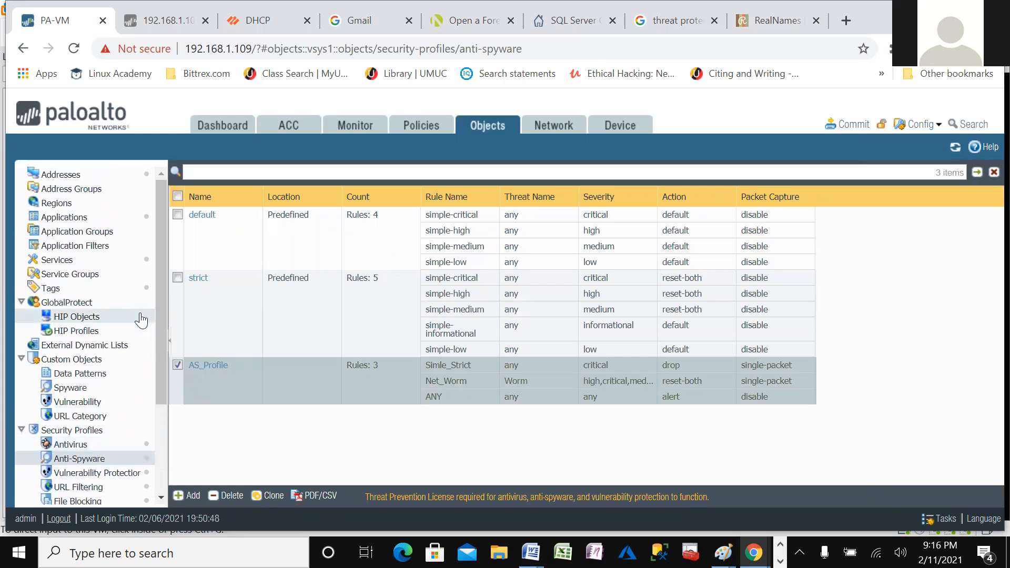
{"action": "scroll", "coordinate": [141, 319], "scroll_direction": "down", "scroll_amount": 3}
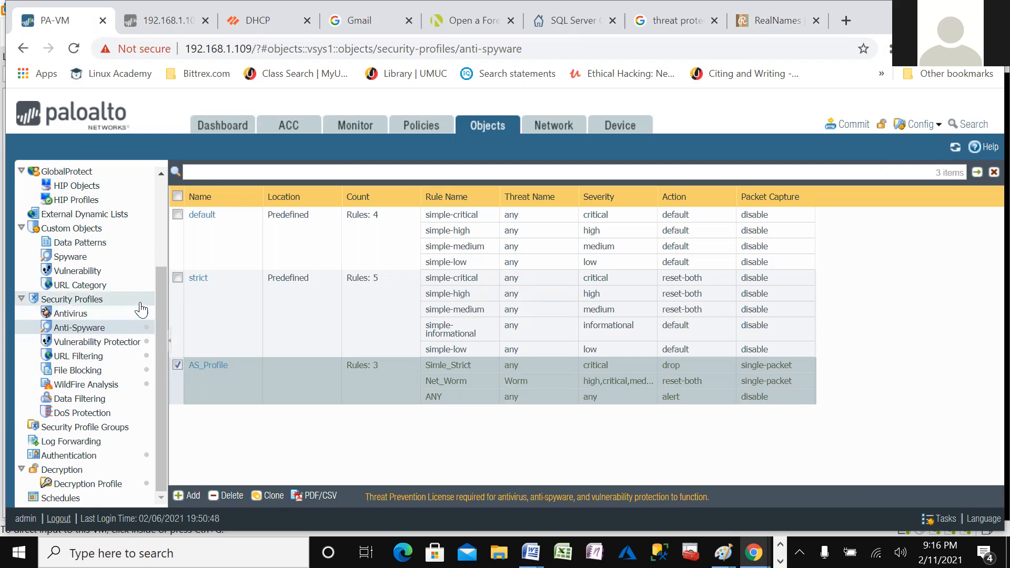
{"action": "scroll", "coordinate": [141, 309], "scroll_direction": "up", "scroll_amount": 3}
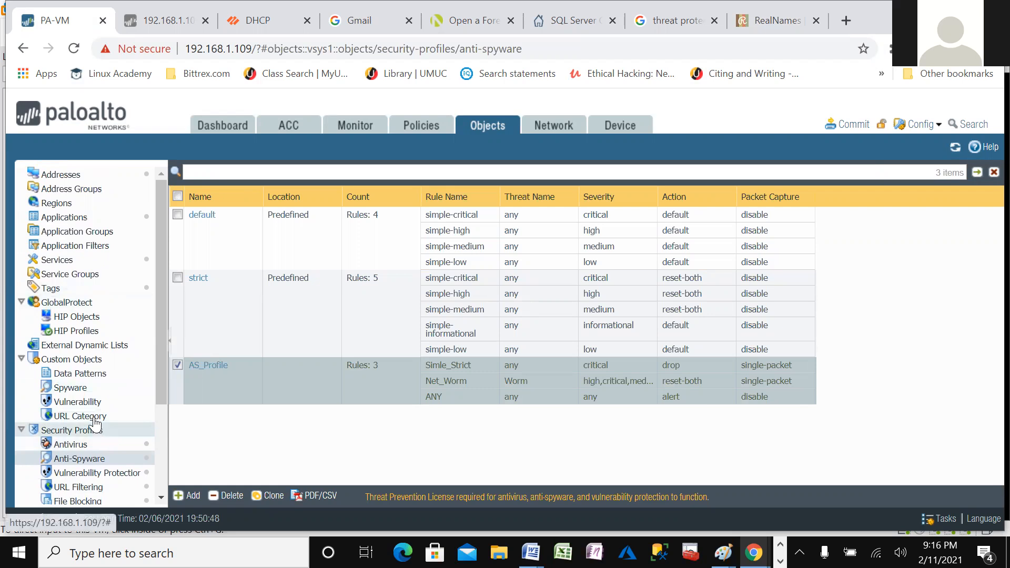
{"action": "left_click", "coordinate": [80, 388]}
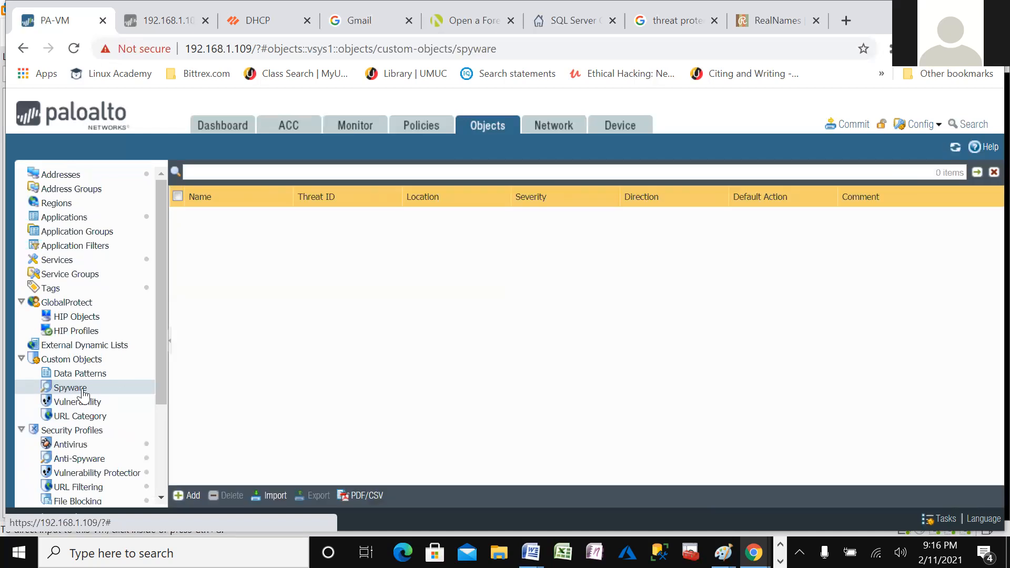
{"action": "left_click", "coordinate": [193, 497]}
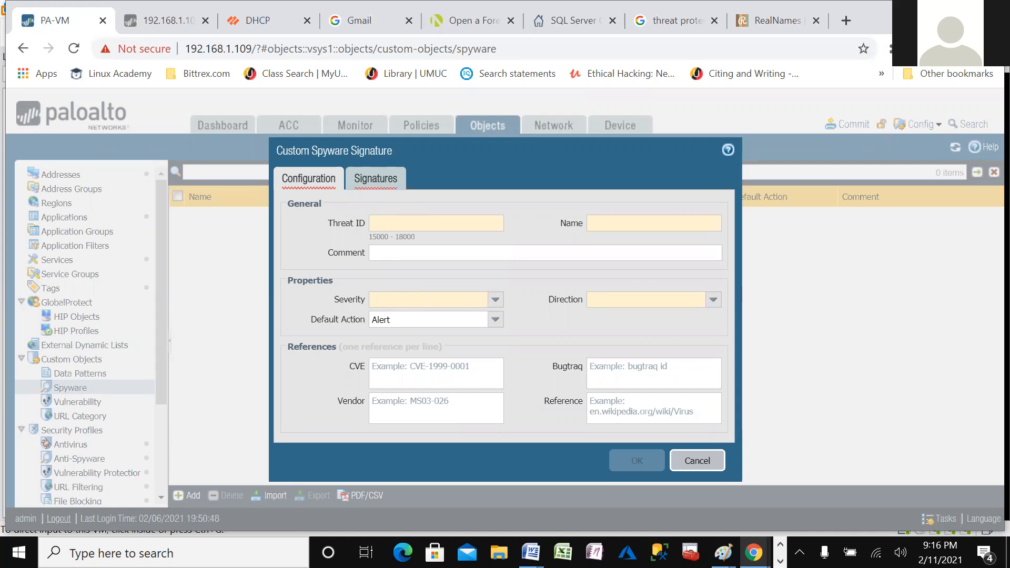
{"action": "type", "text": "16000"}
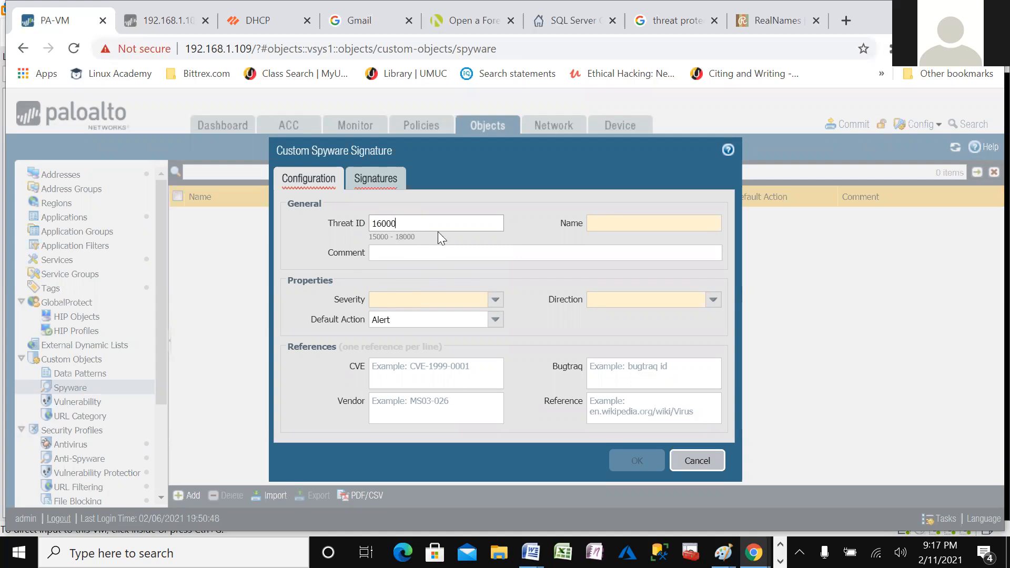
{"action": "key", "text": "BackSpace"}
{"action": "type", "text": "1"}
{"action": "left_click", "coordinate": [620, 222]}
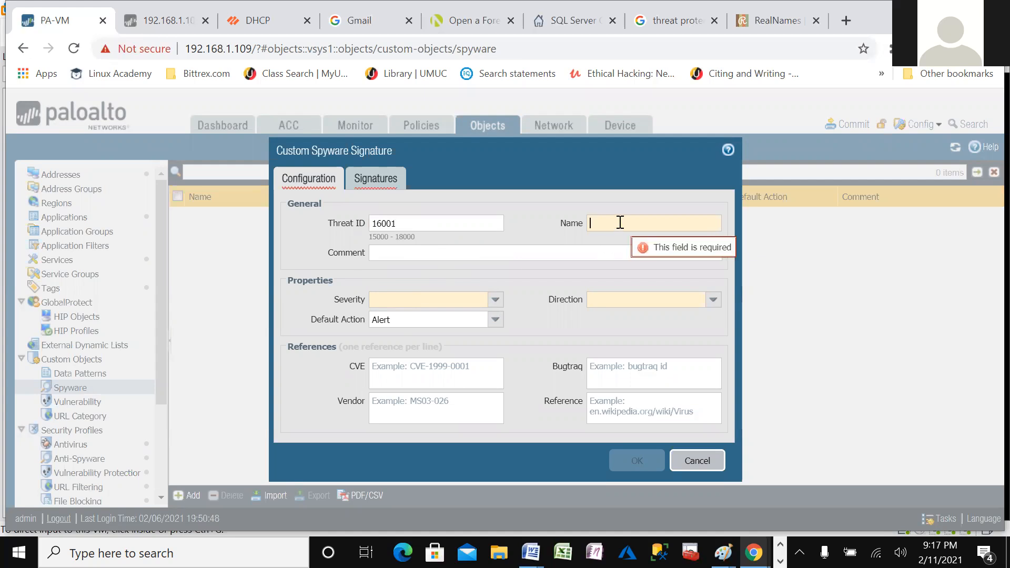
{"action": "type", "text": "Desmond"}
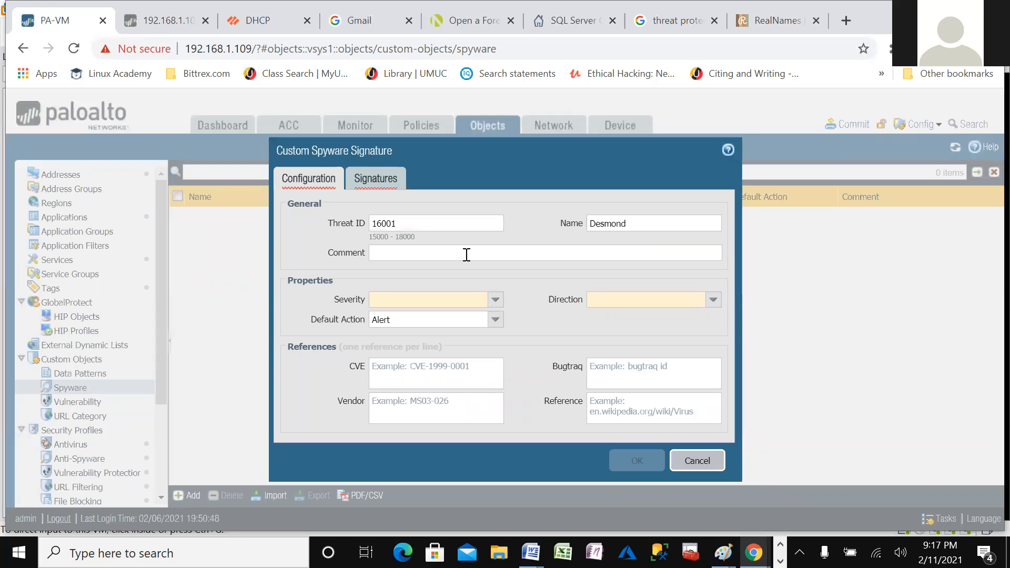
- Set the custom spyware signature's severity to informational and its direction to server2client
{"action": "left_click", "coordinate": [390, 255]}
{"action": "left_click", "coordinate": [512, 296]}
{"action": "left_click", "coordinate": [495, 301]}
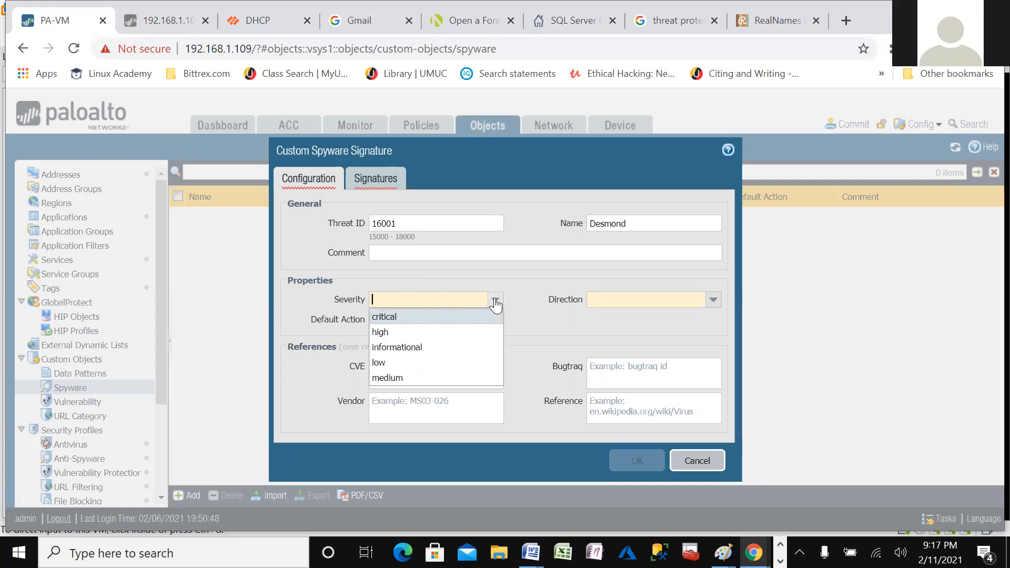
{"action": "left_click", "coordinate": [413, 348]}
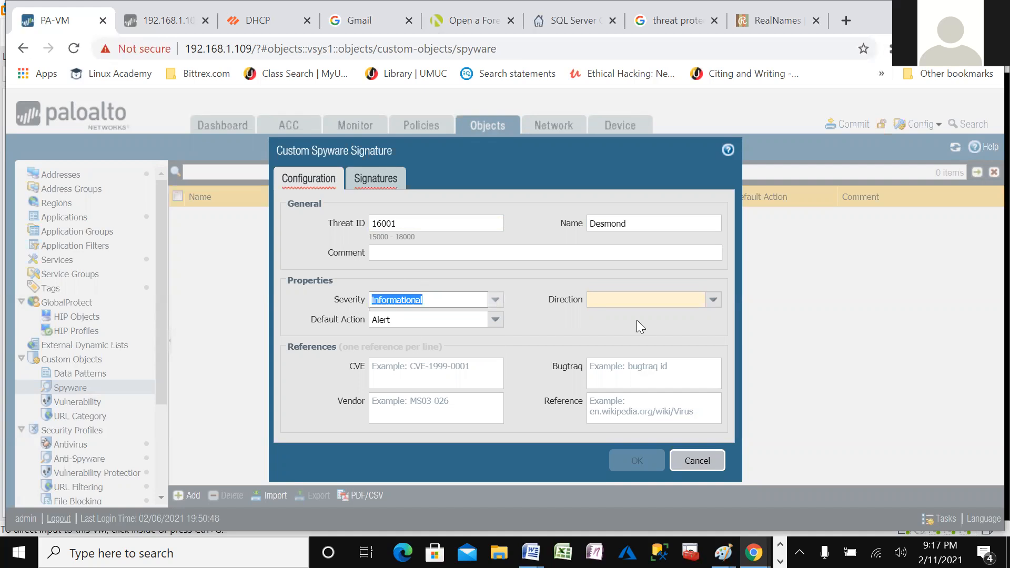
{"action": "left_click", "coordinate": [712, 301]}
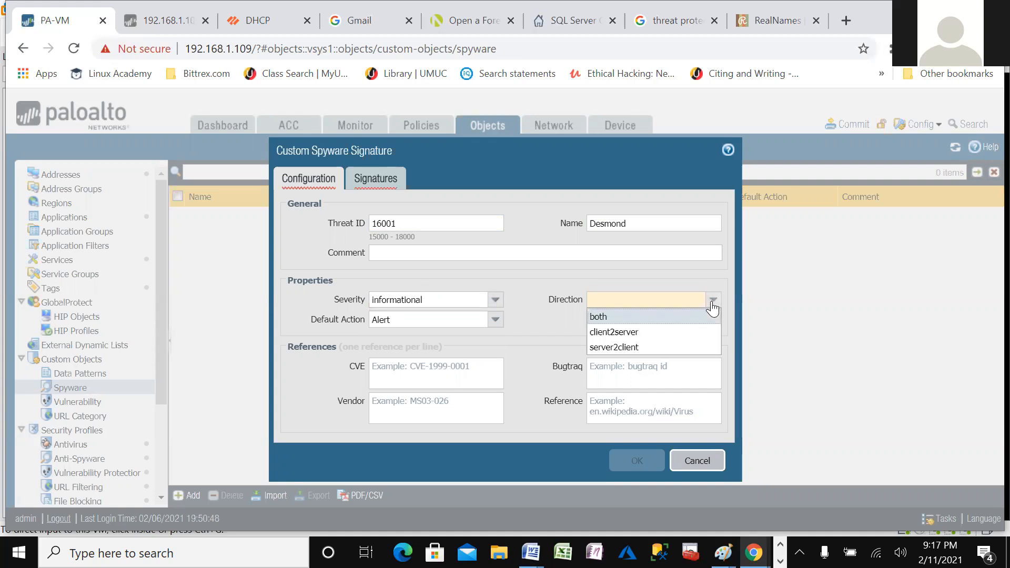
{"action": "left_click", "coordinate": [626, 348]}
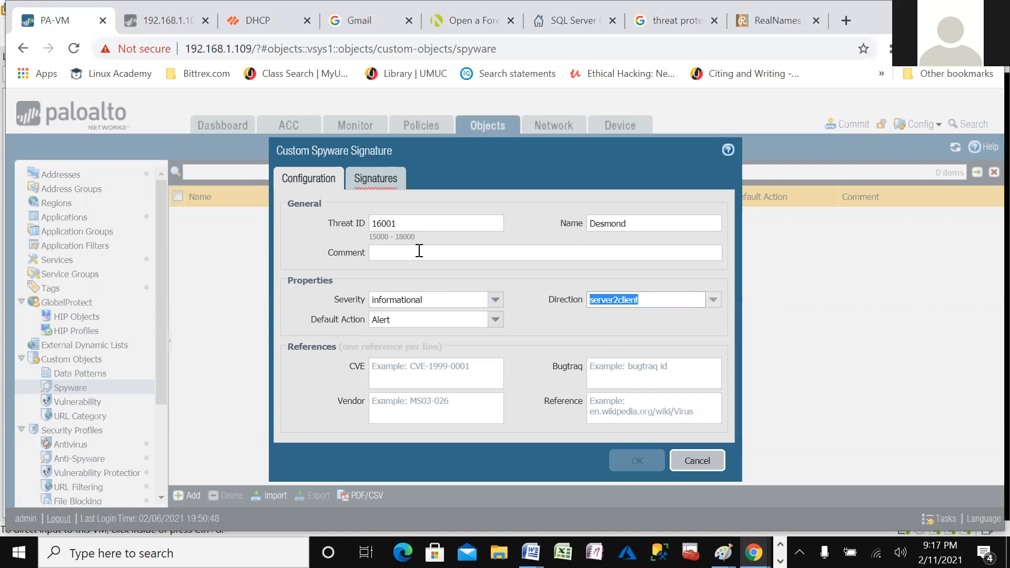
{"action": "left_click", "coordinate": [553, 277]}
- Add a standard signature named with a shortened first name and start a new Or condition for it
{"action": "left_click", "coordinate": [369, 175]}
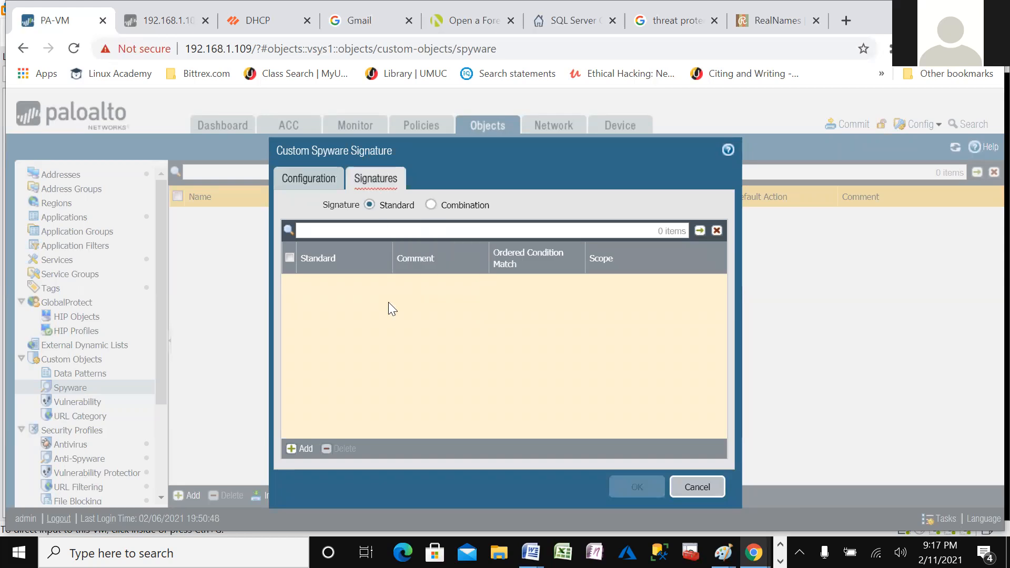
{"action": "left_click", "coordinate": [300, 450]}
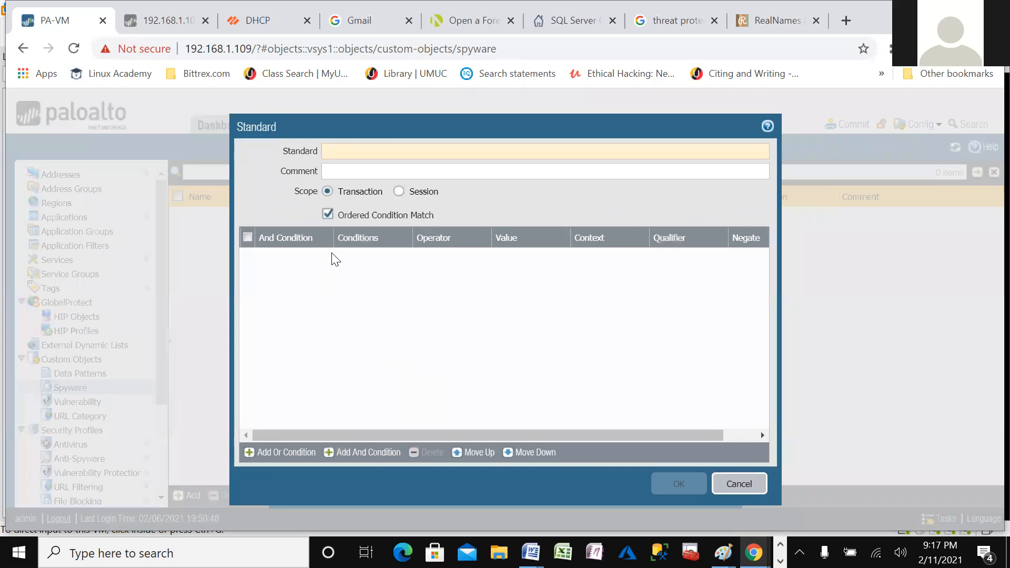
{"action": "type", "text": "Desm"}
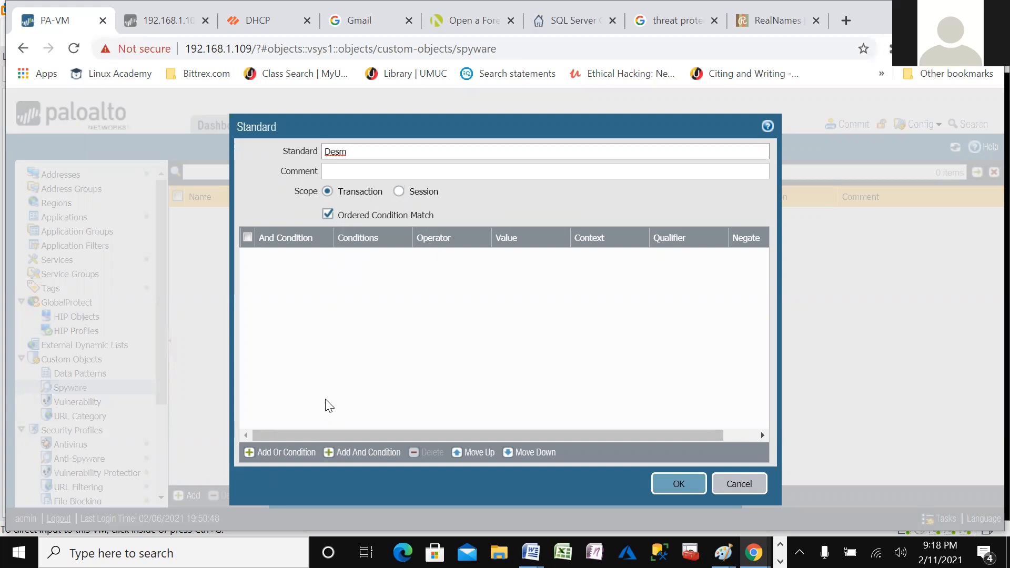
{"action": "left_click", "coordinate": [264, 453]}
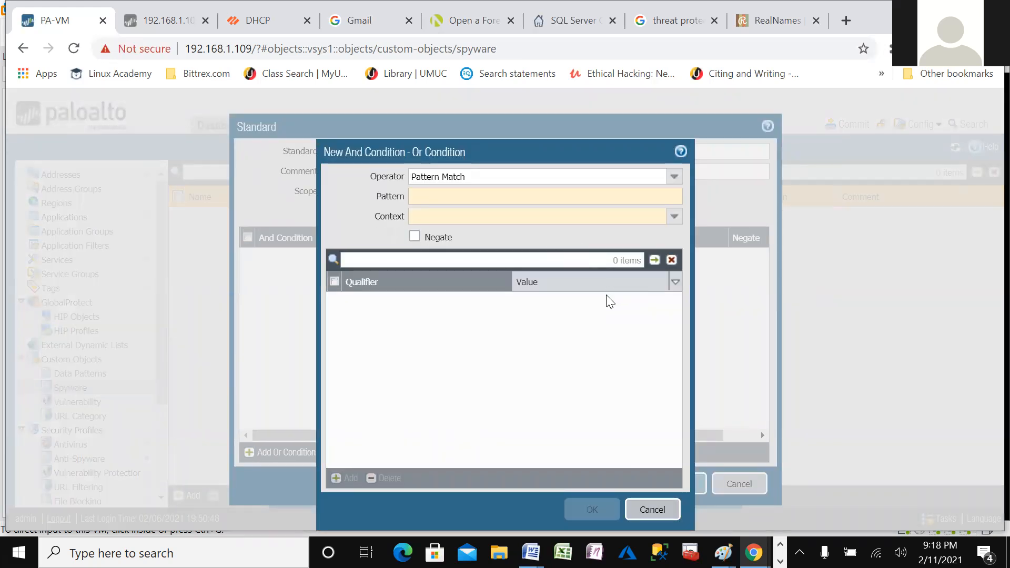
- Try the Pattern Match operator with the dhcp-rsp-chaddr context for the new condition
{"action": "left_click", "coordinate": [674, 184]}
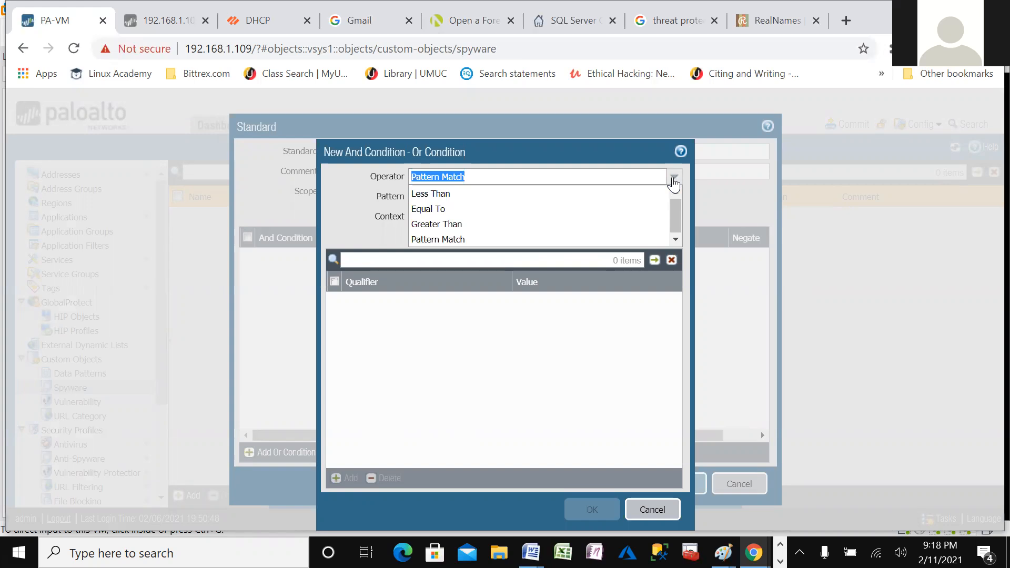
{"action": "left_click", "coordinate": [674, 184]}
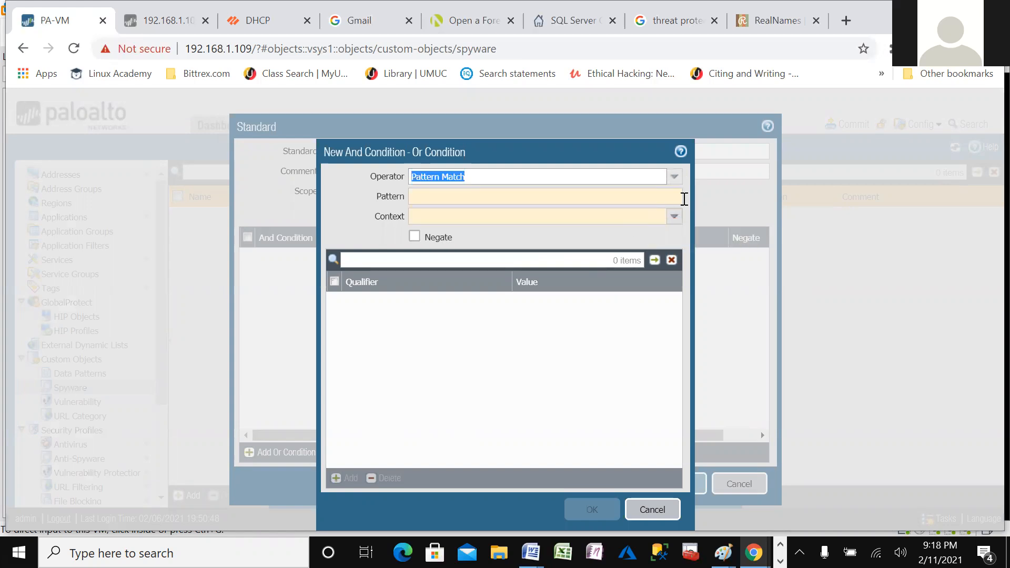
{"action": "left_click", "coordinate": [673, 218]}
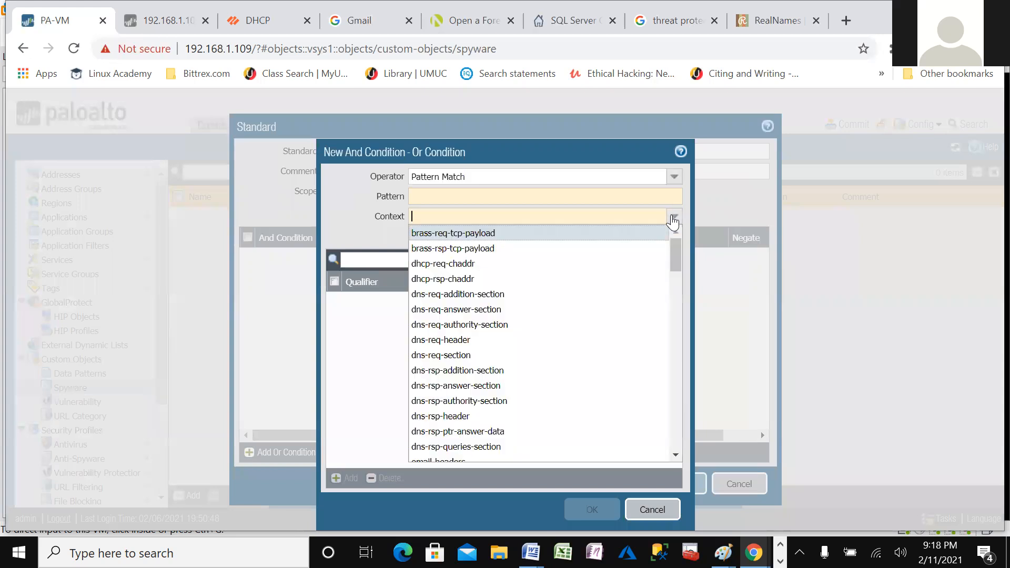
{"action": "left_click", "coordinate": [492, 279]}
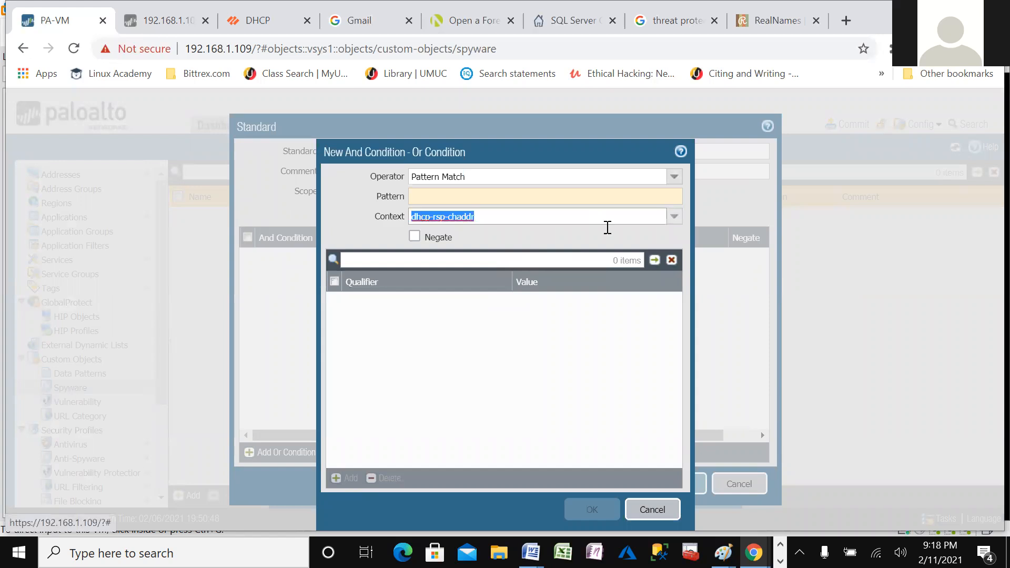
{"action": "left_click", "coordinate": [668, 200]}
{"action": "left_click", "coordinate": [675, 179]}
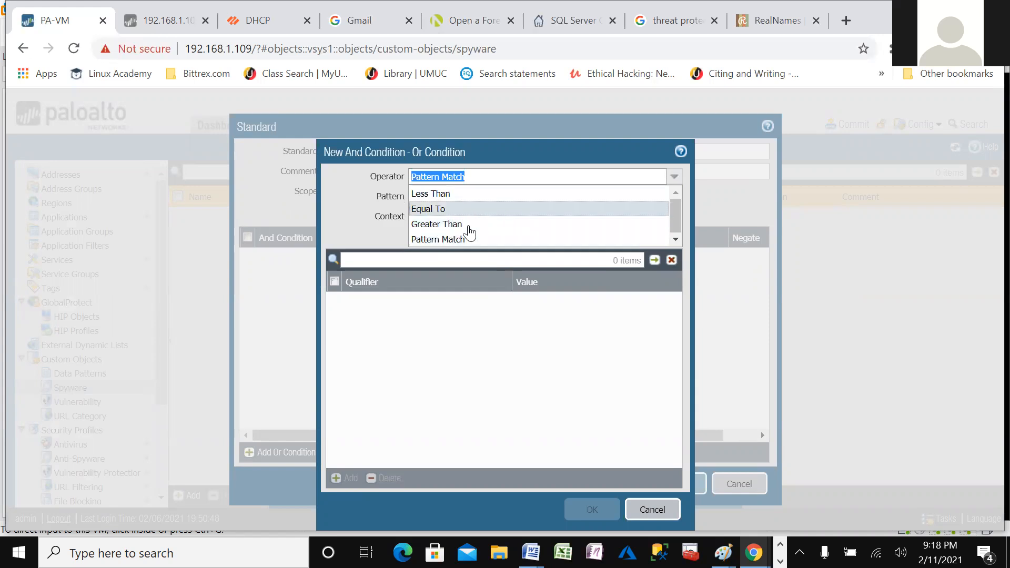
{"action": "left_click", "coordinate": [456, 240]}
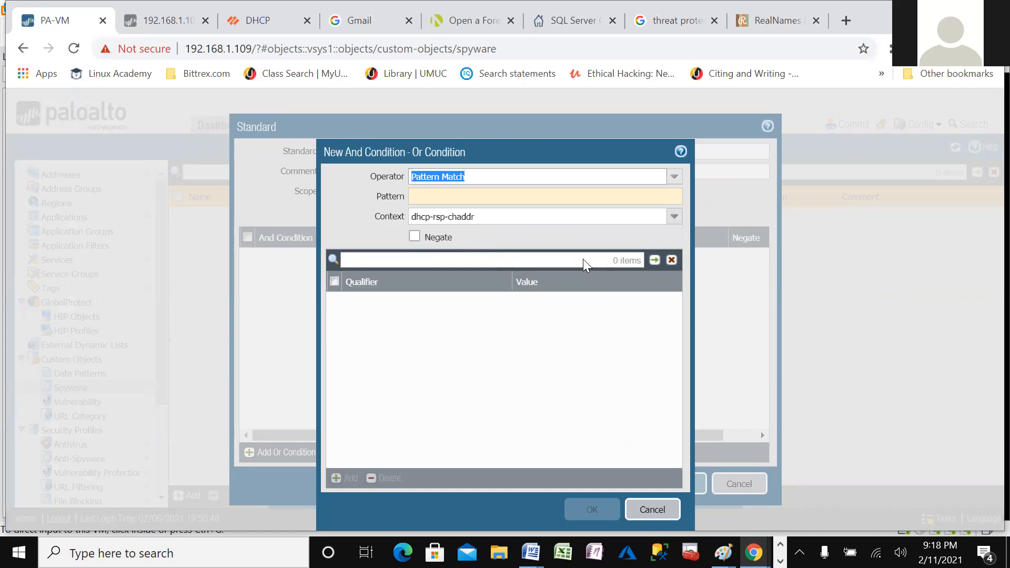
- Define the condition as Equal To 5 in the diameter-req-command-code context, and save the standard entry and the custom spyware signature
{"action": "left_click", "coordinate": [674, 178]}
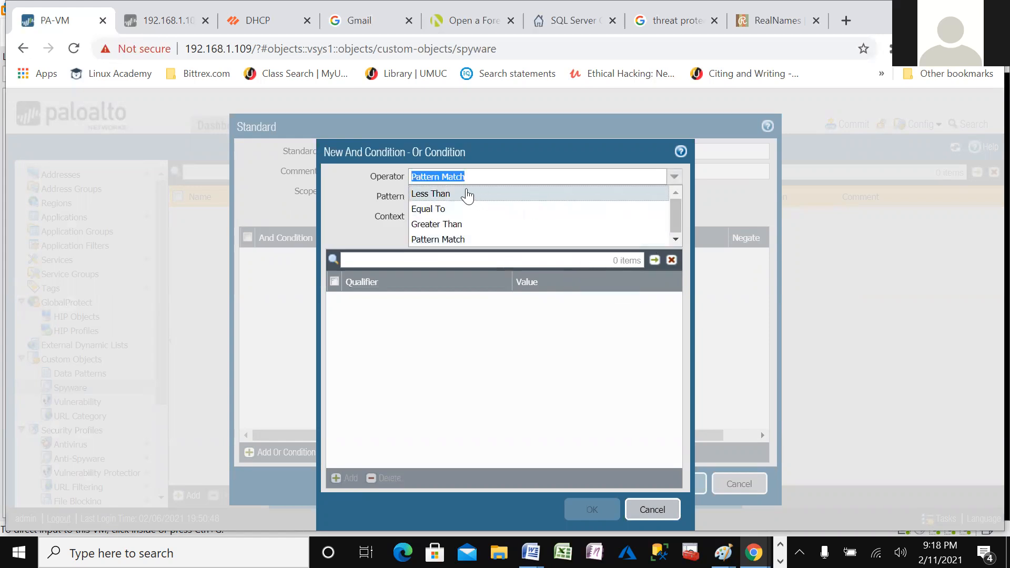
{"action": "left_click", "coordinate": [454, 209]}
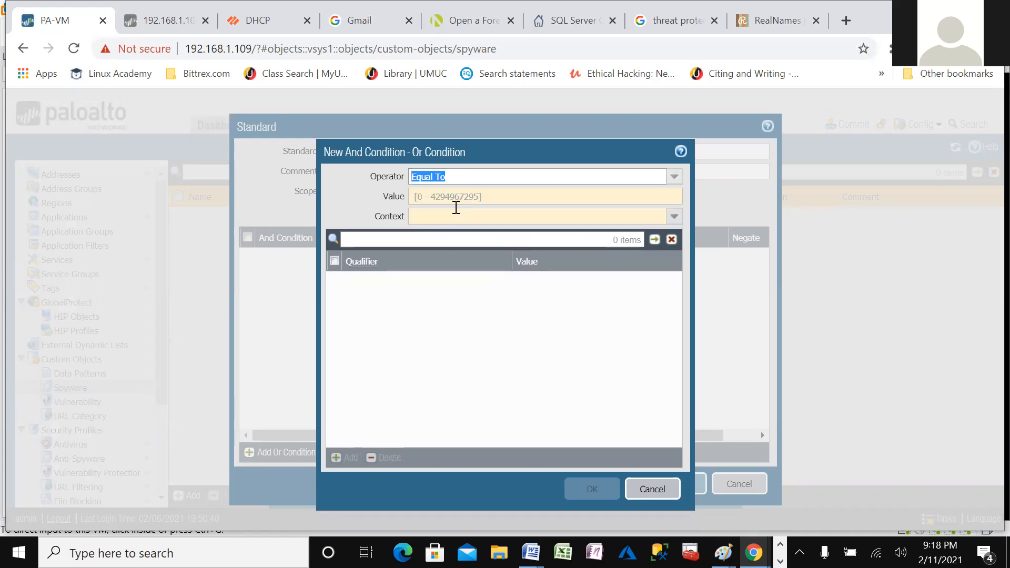
{"action": "left_click", "coordinate": [673, 220]}
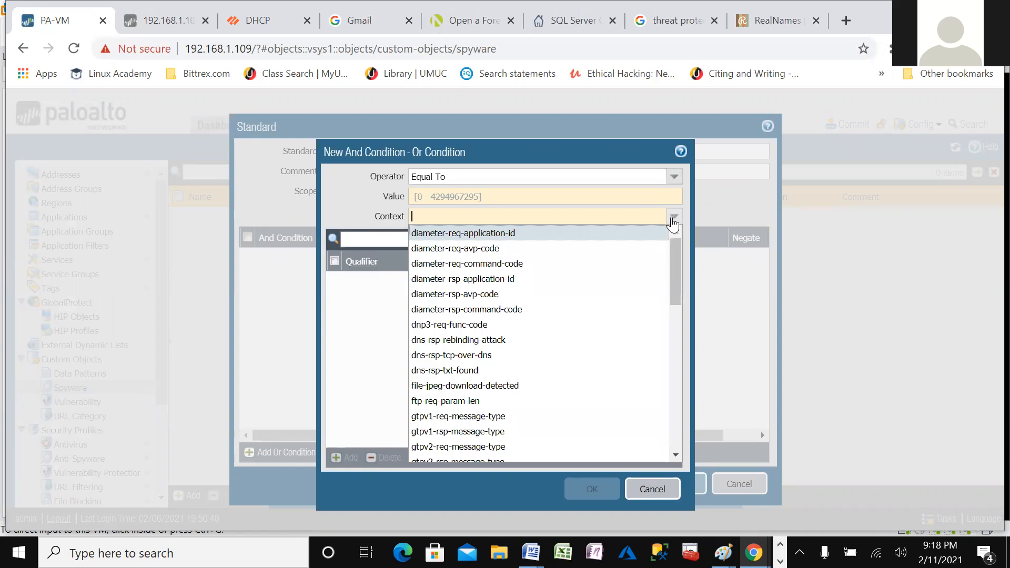
{"action": "left_click", "coordinate": [478, 265]}
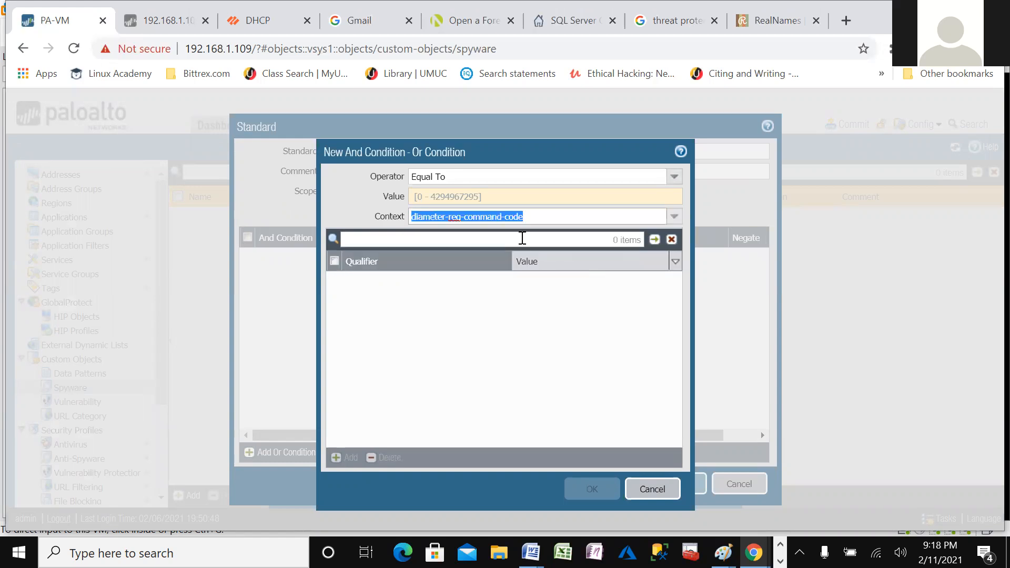
{"action": "left_click", "coordinate": [490, 196]}
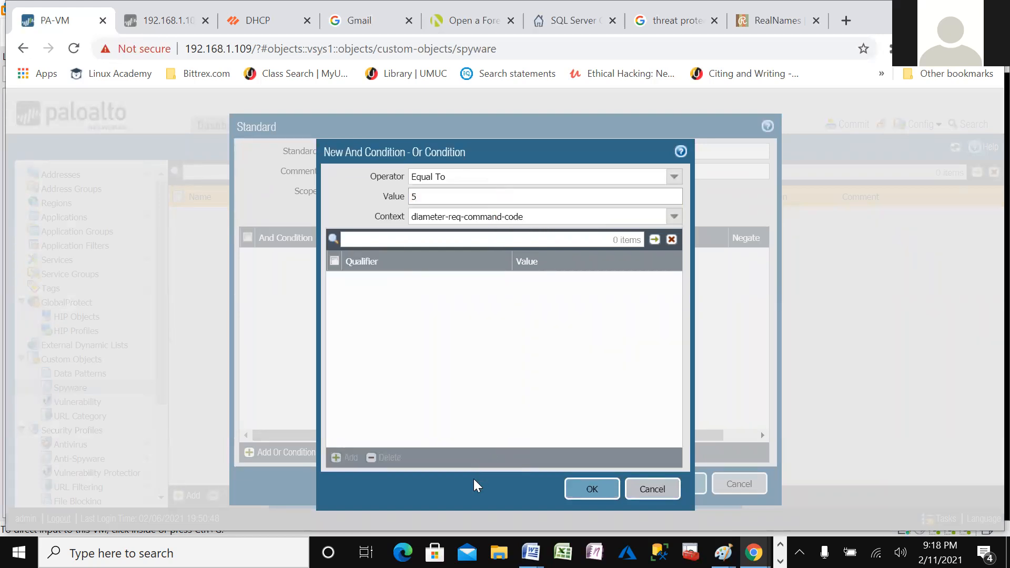
{"action": "left_click", "coordinate": [591, 490]}
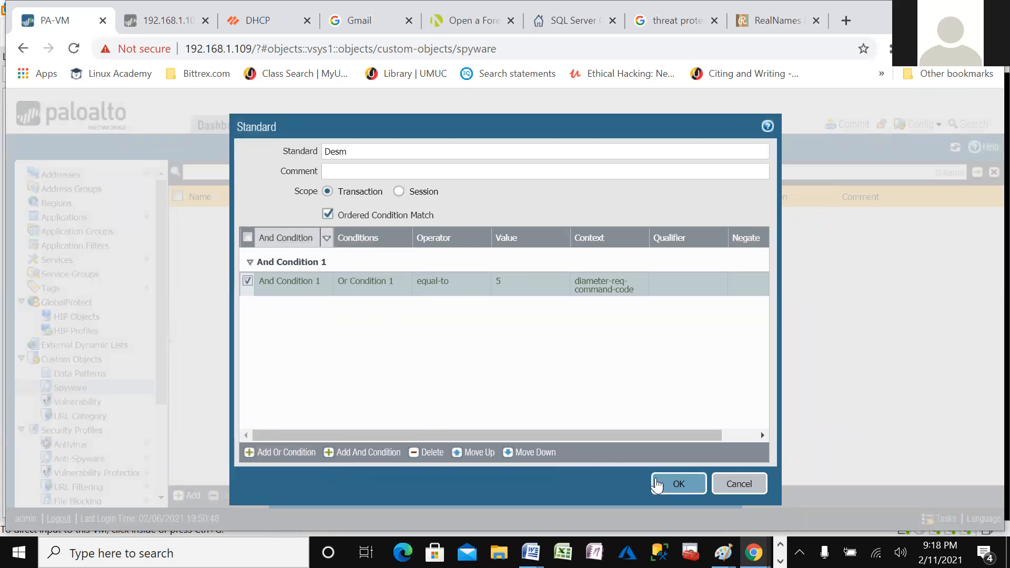
{"action": "left_click", "coordinate": [677, 484]}
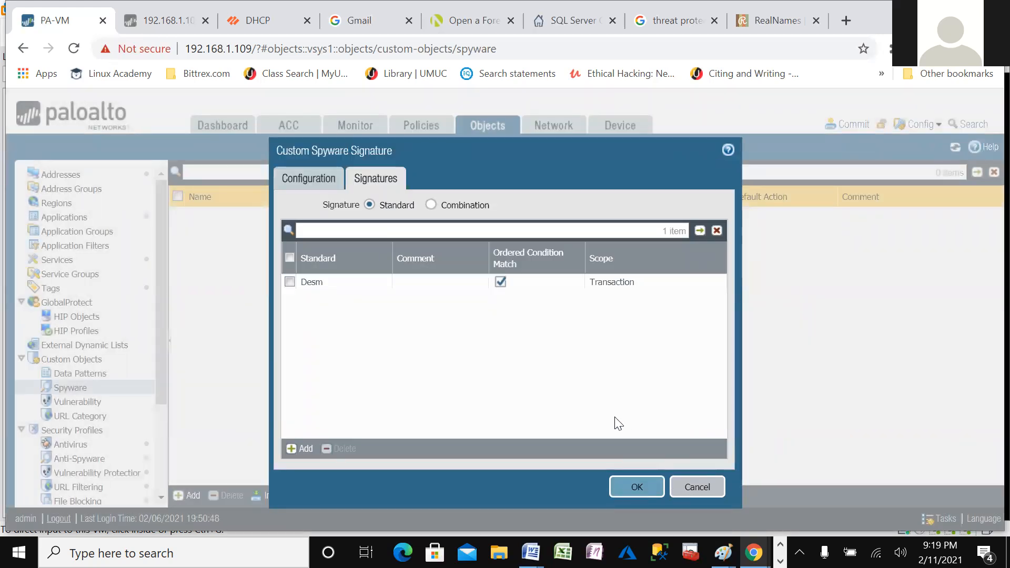
{"action": "left_click", "coordinate": [637, 488]}
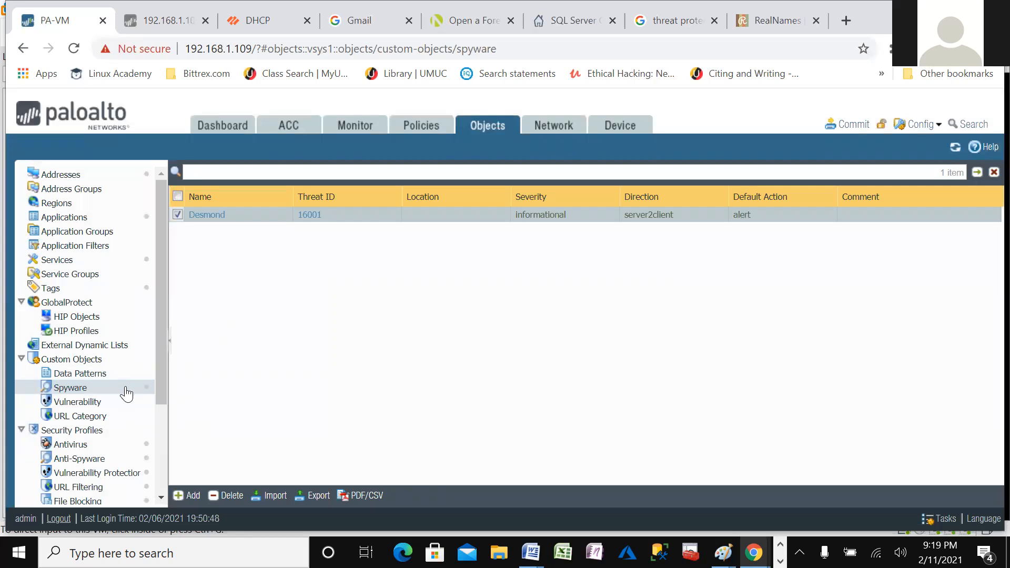
- Open the exceptions of the anti-spyware profile AS_Profile and show all signatures
{"action": "scroll", "coordinate": [131, 400], "scroll_direction": "down", "scroll_amount": 3}
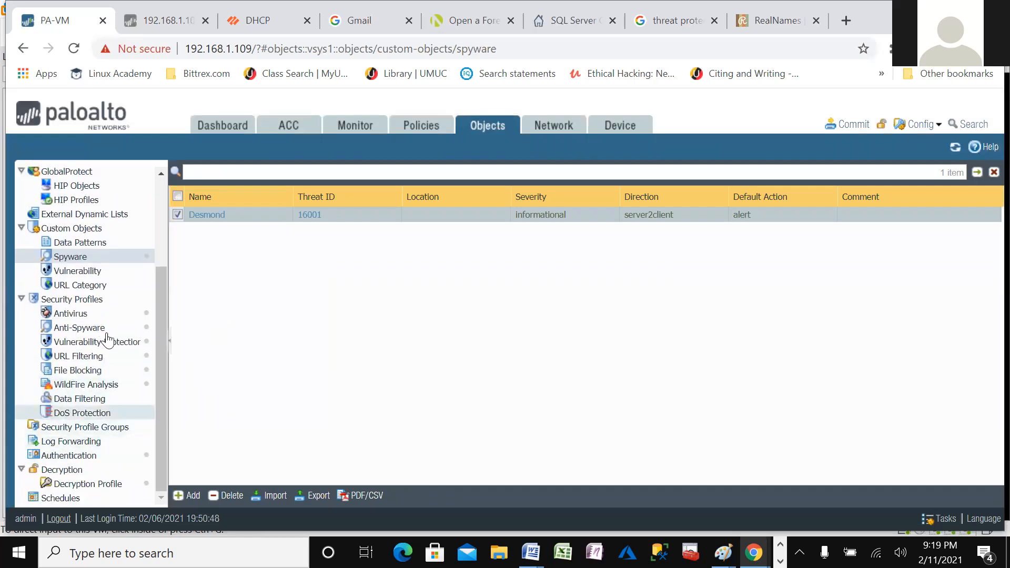
{"action": "left_click", "coordinate": [76, 328]}
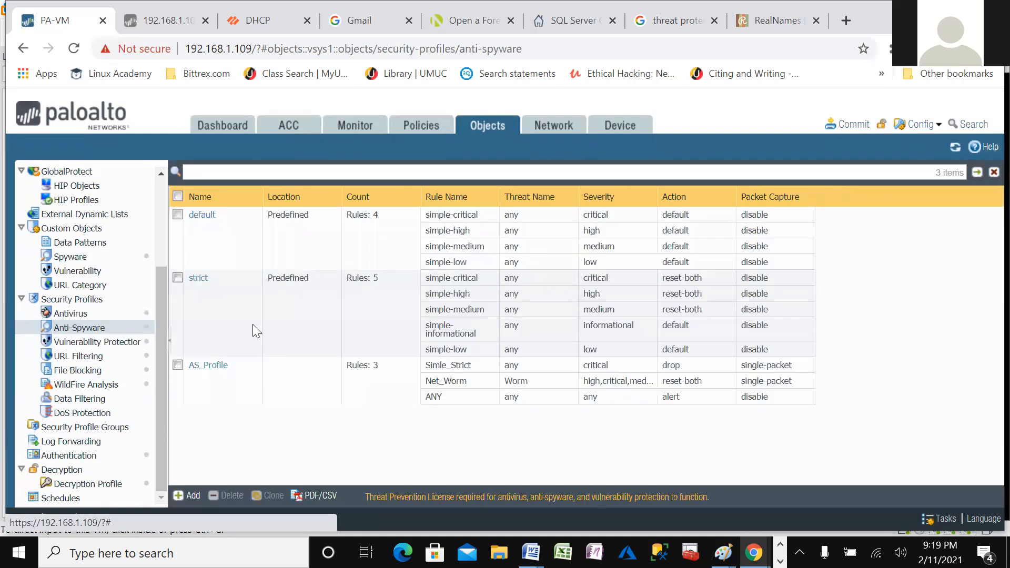
{"action": "left_click", "coordinate": [210, 368]}
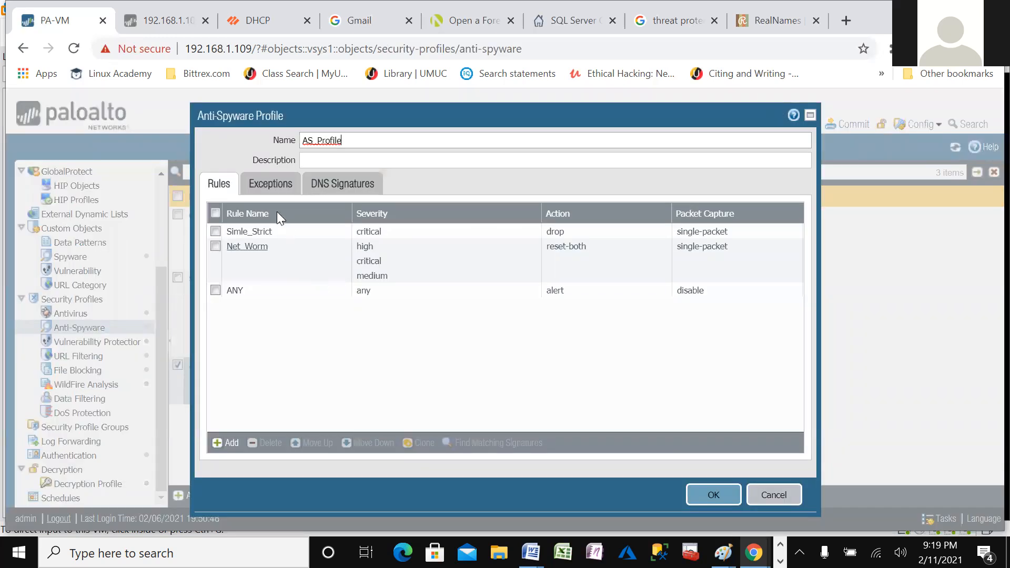
{"action": "left_click", "coordinate": [271, 183]}
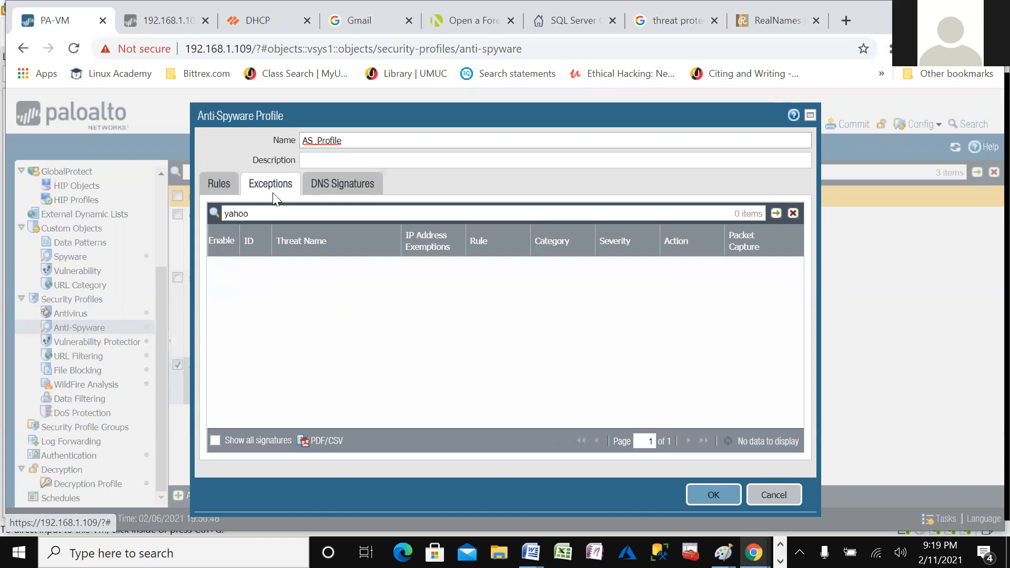
{"action": "left_click", "coordinate": [262, 212]}
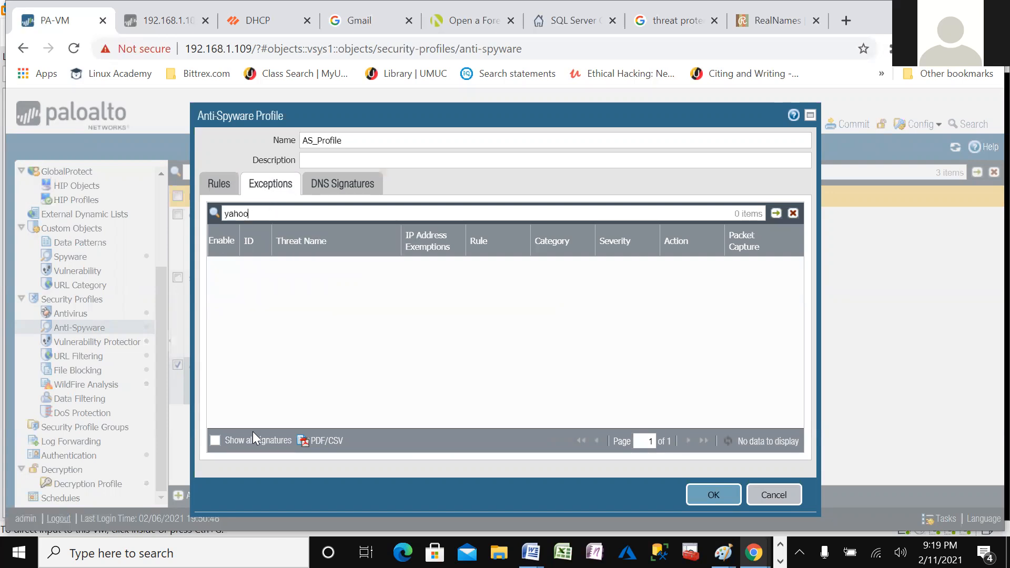
{"action": "left_click", "coordinate": [215, 441]}
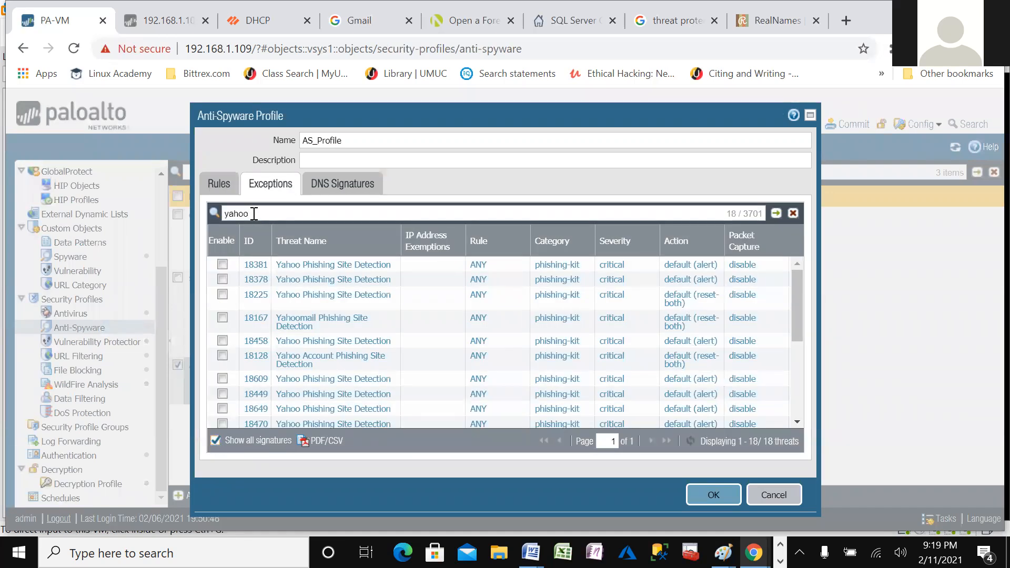
- Replace the exceptions search term with threat ID 16001 to find the custom spyware signature
{"action": "key", "text": "BackSpace"}
{"action": "key", "text": "BackSpace"}
{"action": "key", "text": "BackSpace"}
{"action": "key", "text": "BackSpace"}
{"action": "key", "text": "BackSpace"}
{"action": "type", "text": "16001"}
{"action": "key", "text": "Return"}
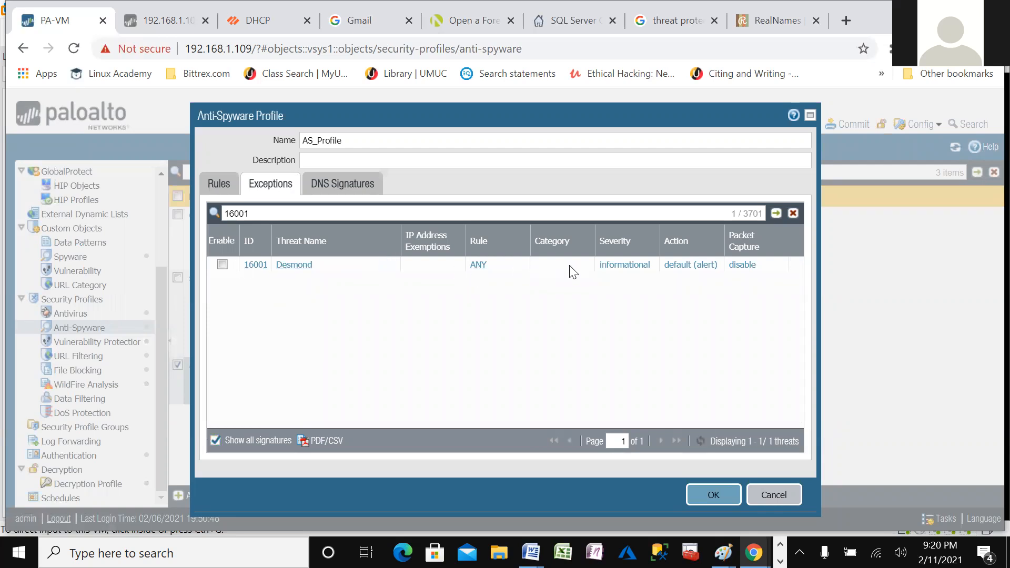
- Set the action of signature 16001 to Allow and save AS_Profile
{"action": "left_click", "coordinate": [686, 268]}
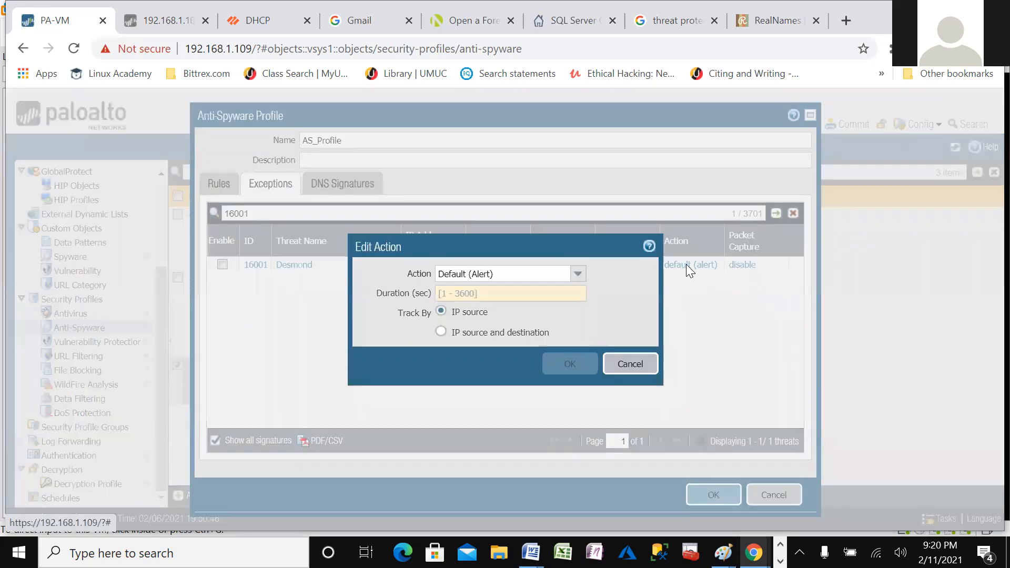
{"action": "left_click", "coordinate": [578, 274]}
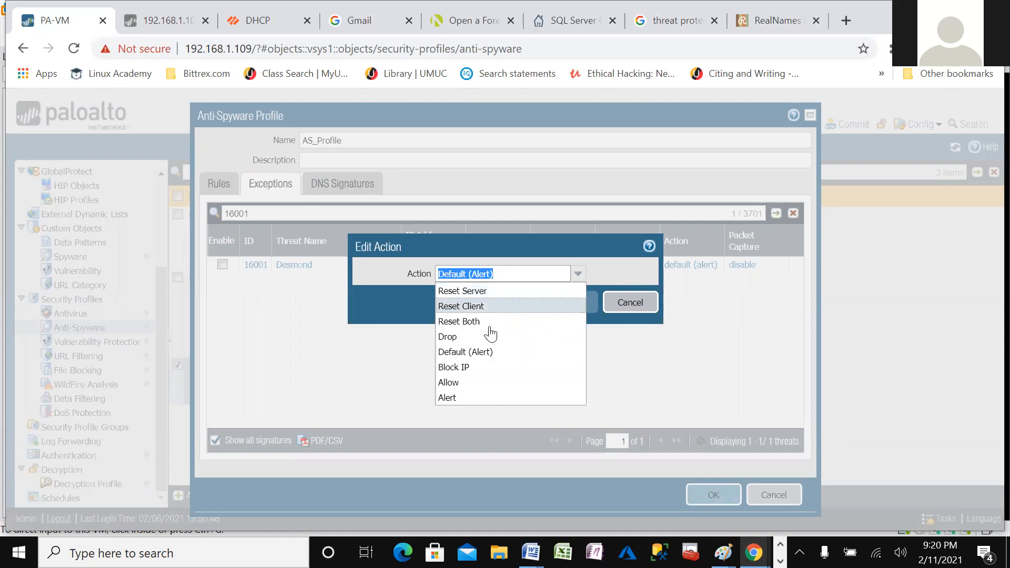
{"action": "left_click", "coordinate": [452, 380]}
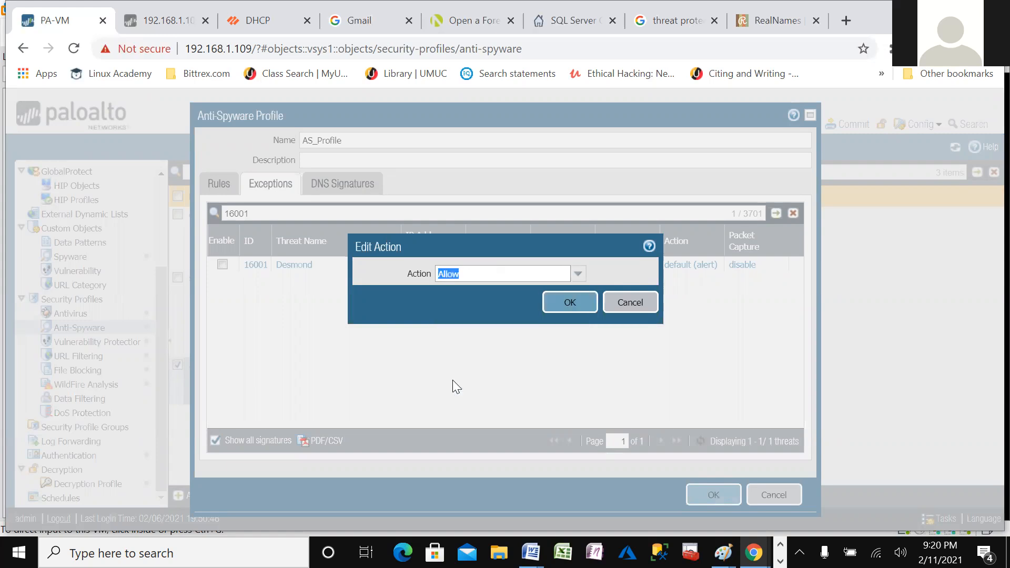
{"action": "left_click", "coordinate": [561, 307]}
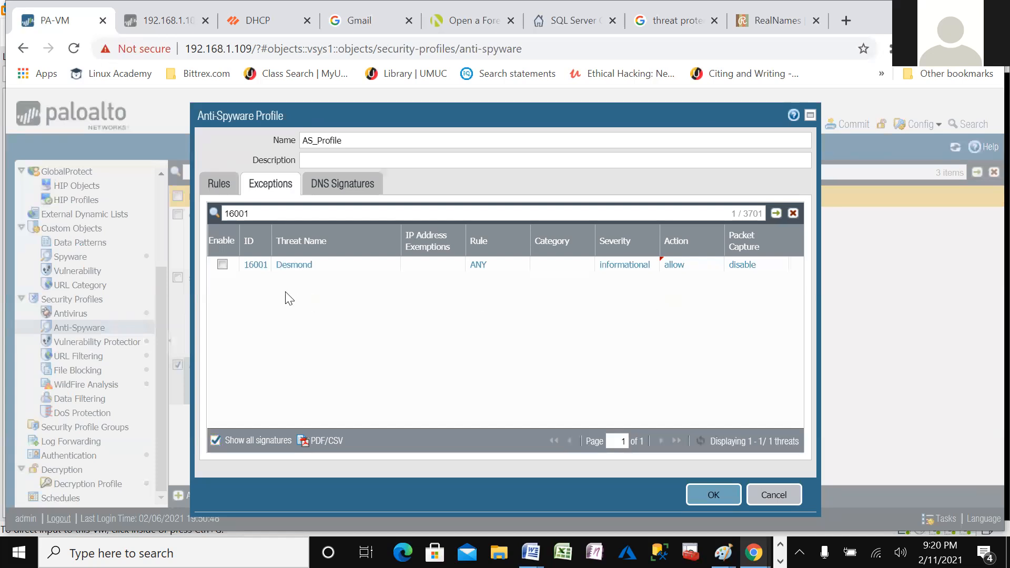
{"action": "mouse_move", "coordinate": [338, 268]}
{"action": "left_click", "coordinate": [700, 497]}
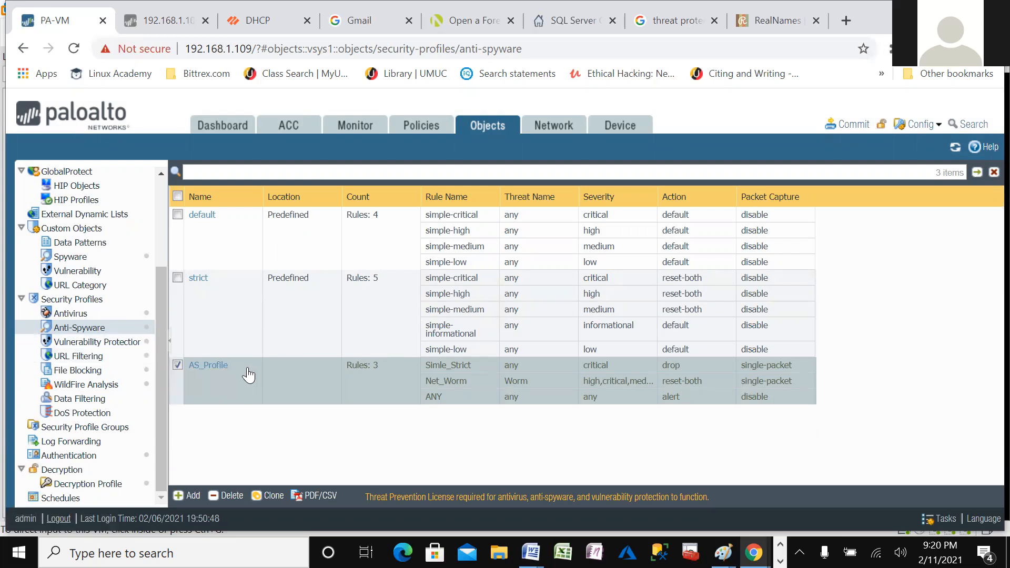
- Assign AS_Profile as the anti-spyware profile in the Internet_ac security policy rule and save the rule
{"action": "left_click", "coordinate": [425, 130]}
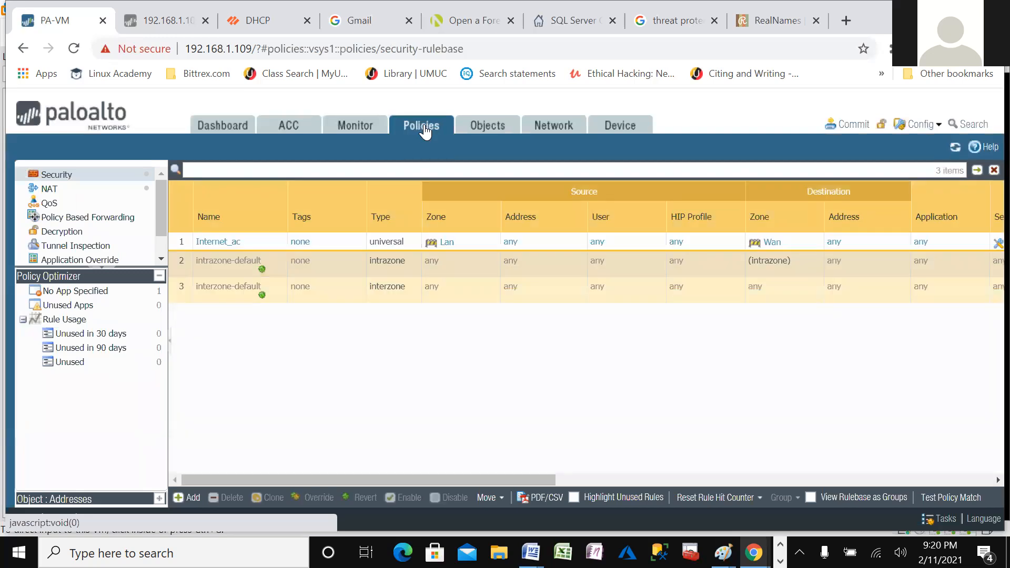
{"action": "left_click", "coordinate": [65, 173]}
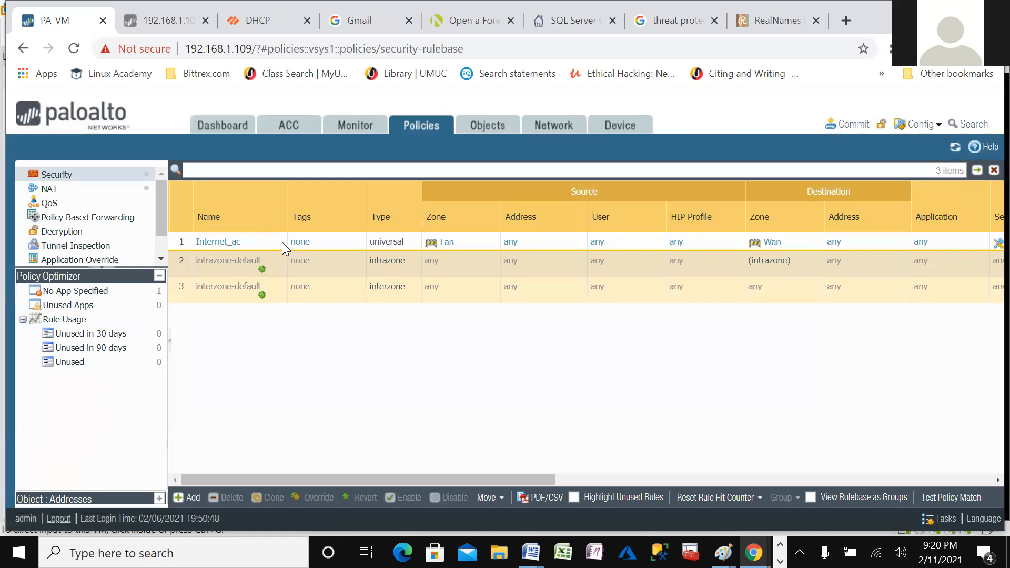
{"action": "left_click", "coordinate": [218, 243]}
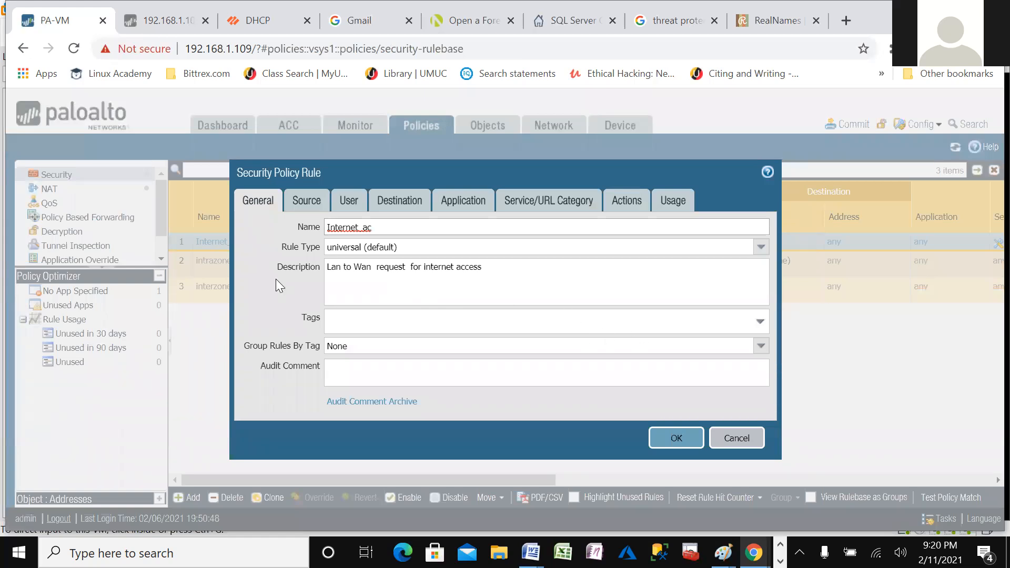
{"action": "left_click", "coordinate": [628, 201]}
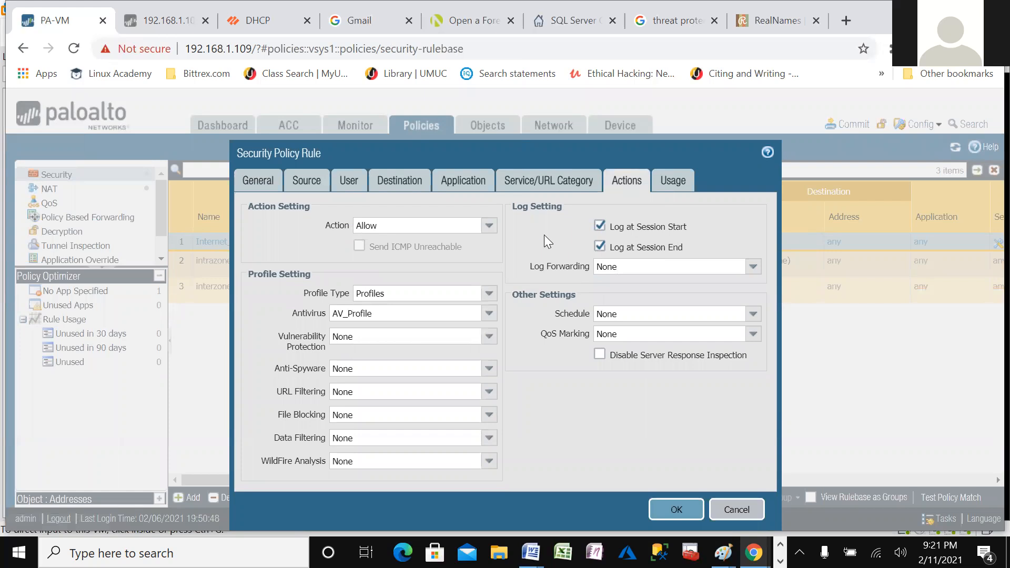
{"action": "left_click", "coordinate": [488, 371]}
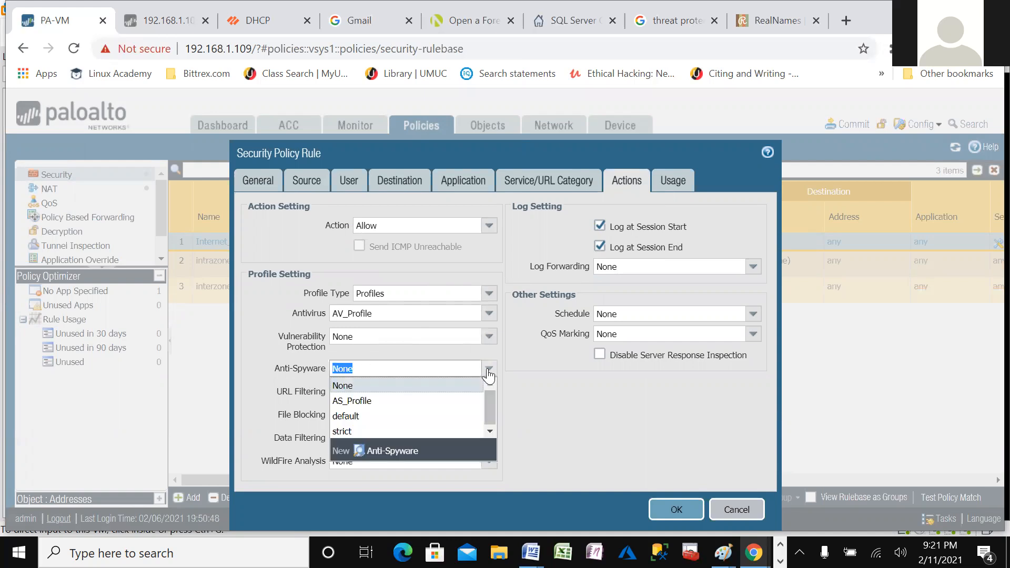
{"action": "left_click", "coordinate": [379, 402]}
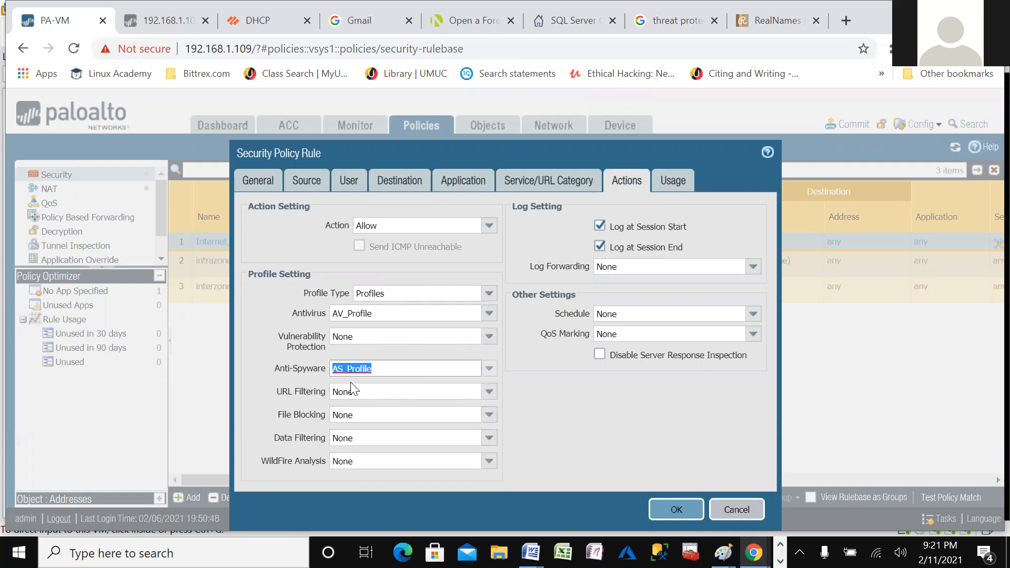
{"action": "left_click", "coordinate": [676, 508]}
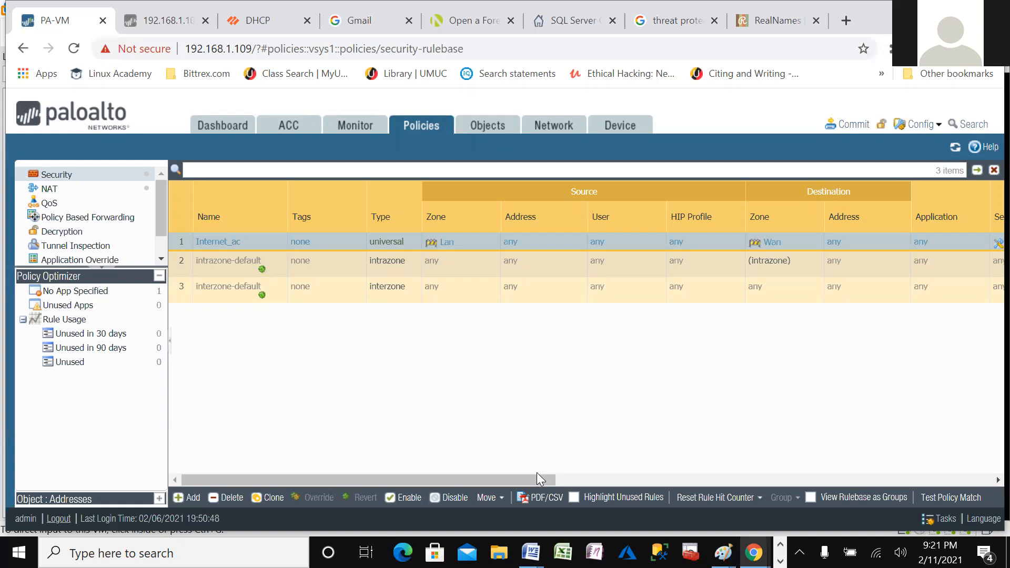
- Check the profiles attached to the Internet_ac rule and commit all changes, closing the commit status when done
{"action": "left_click_drag", "start_coordinate": [537, 479], "coordinate": [726, 479]}
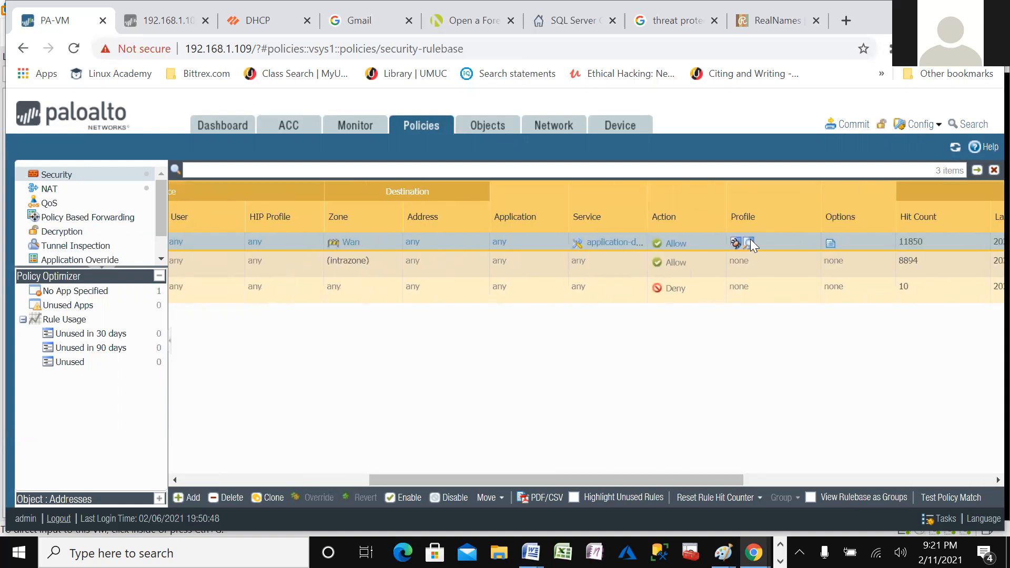
{"action": "mouse_move", "coordinate": [746, 240]}
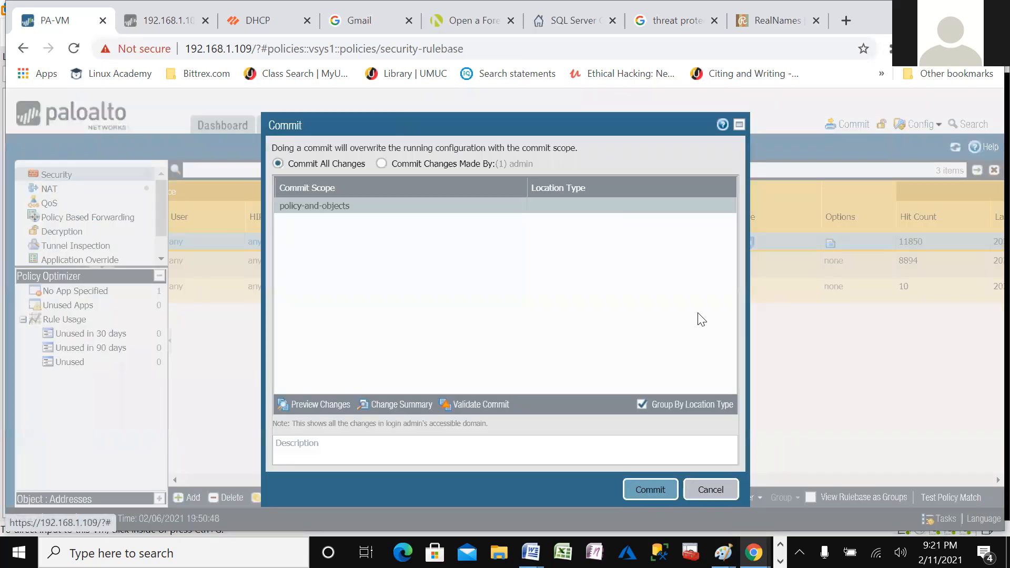
{"action": "left_click", "coordinate": [651, 489]}
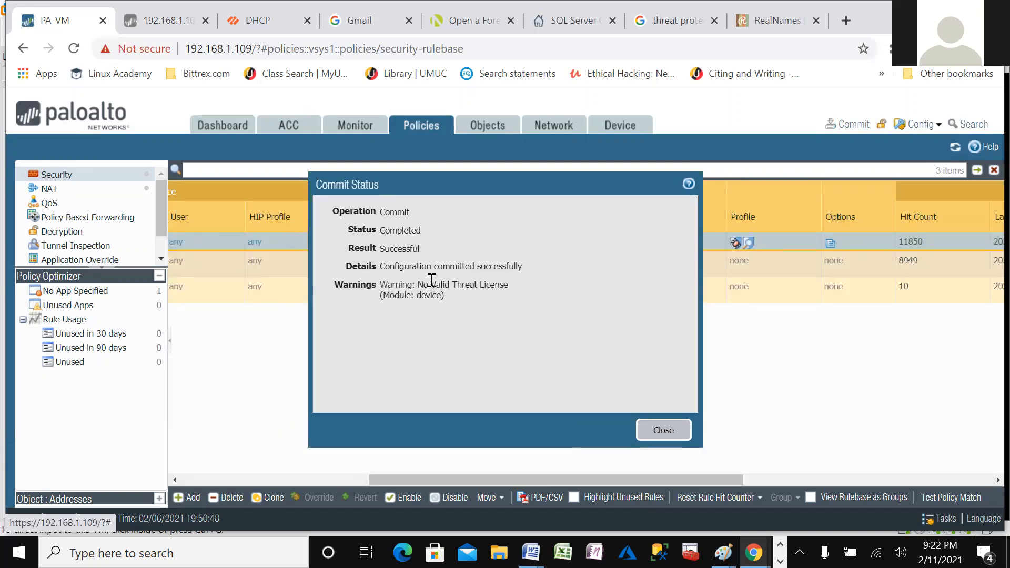
{"action": "left_click_drag", "start_coordinate": [451, 285], "coordinate": [505, 284]}
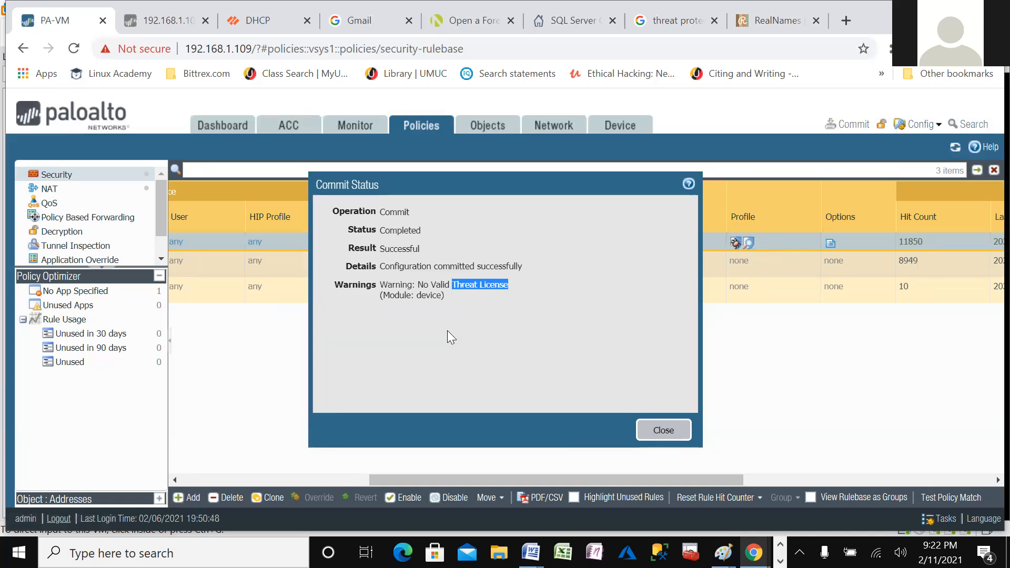
{"action": "left_click", "coordinate": [662, 436]}
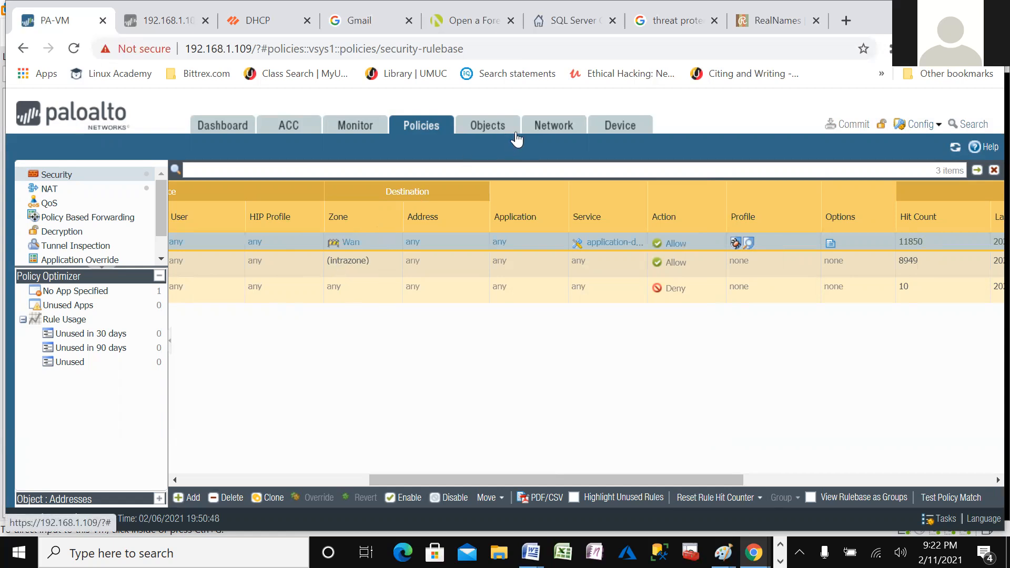
- Review the custom spyware object list and the predefined vulnerability protection profiles with their rules
{"action": "left_click", "coordinate": [497, 133]}
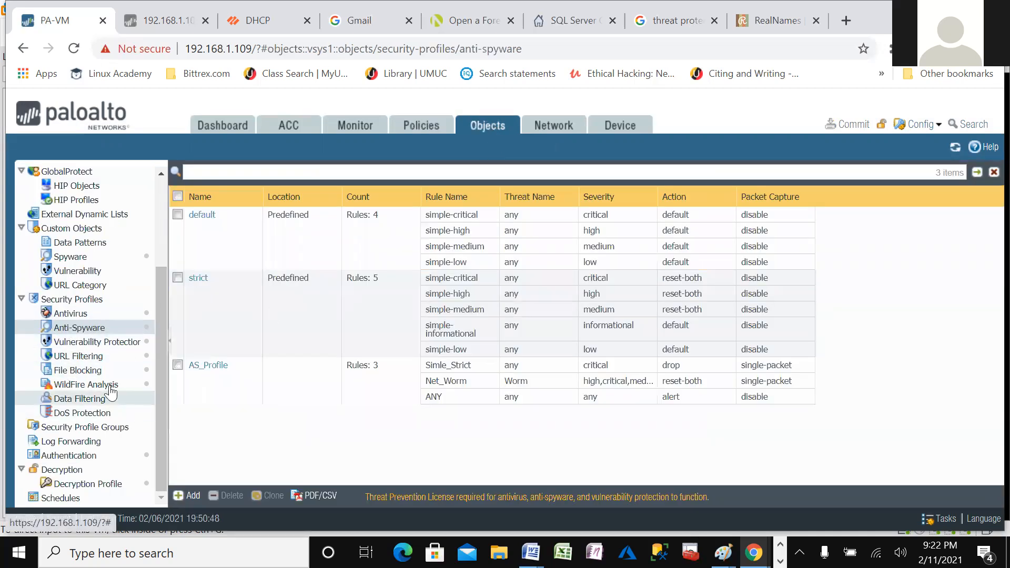
{"action": "left_click", "coordinate": [73, 258]}
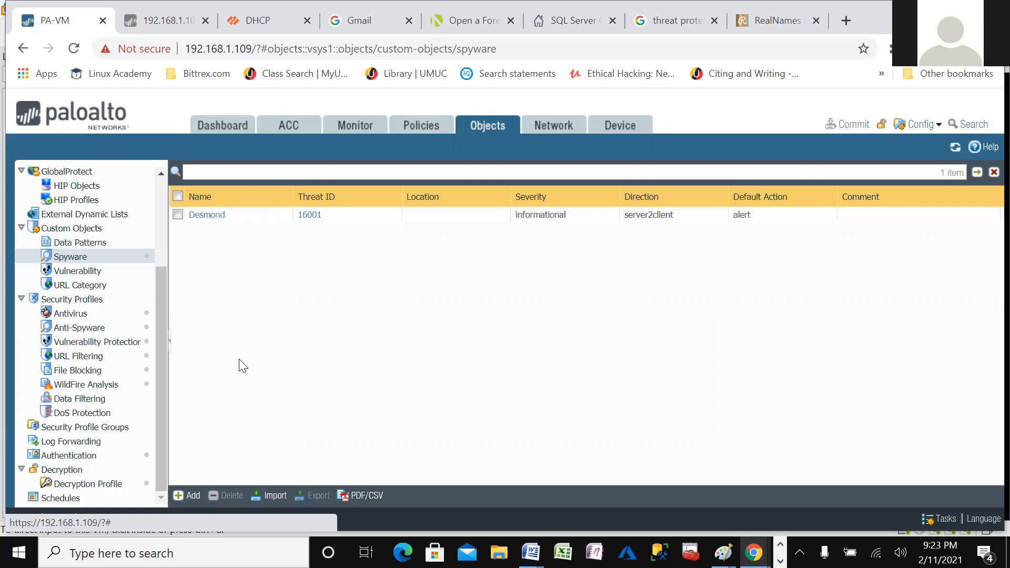
{"action": "left_click", "coordinate": [87, 343]}
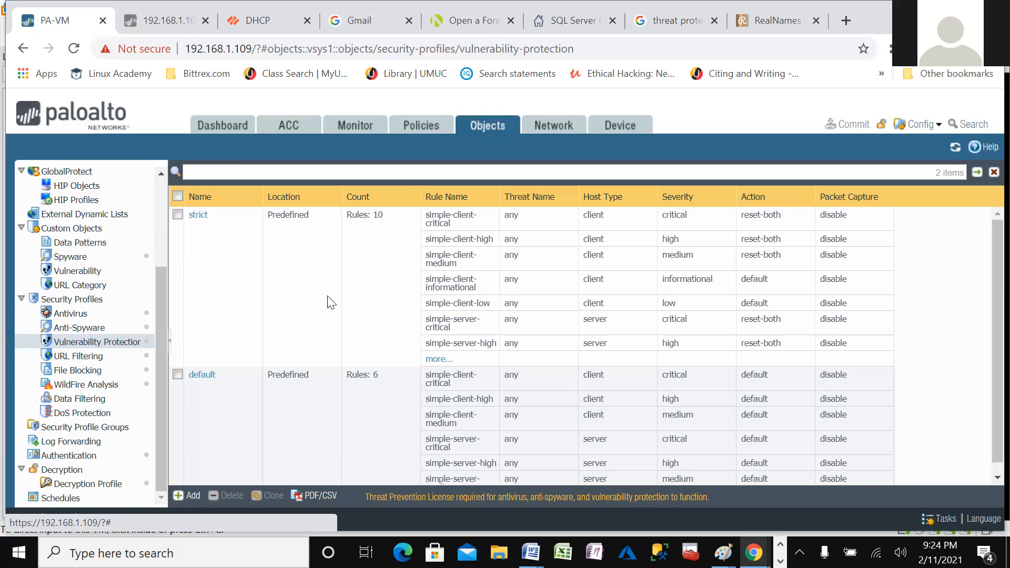
{"action": "scroll", "coordinate": [331, 303], "scroll_direction": "down", "scroll_amount": 1}
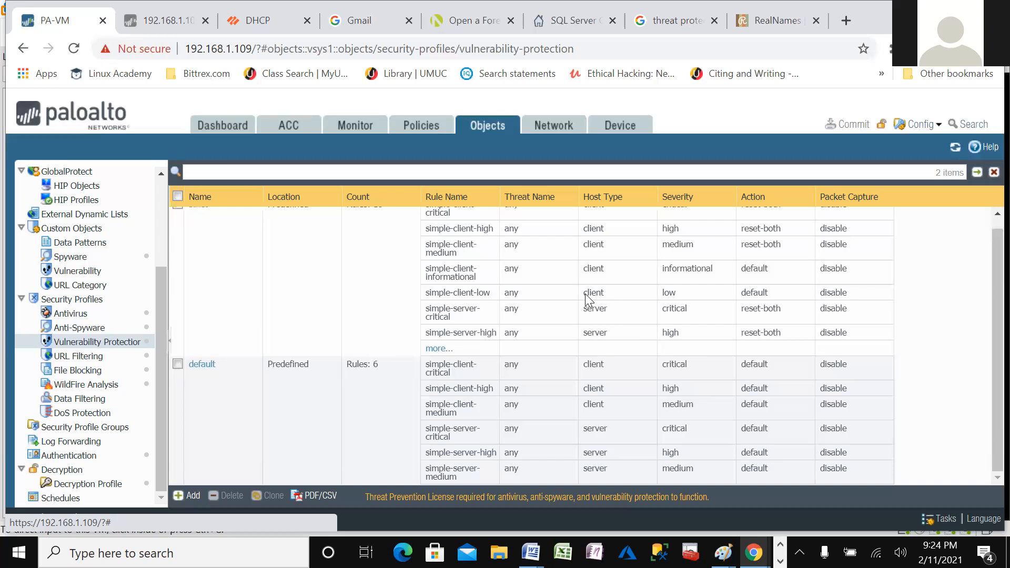
{"action": "scroll", "coordinate": [362, 346], "scroll_direction": "up", "scroll_amount": 1}
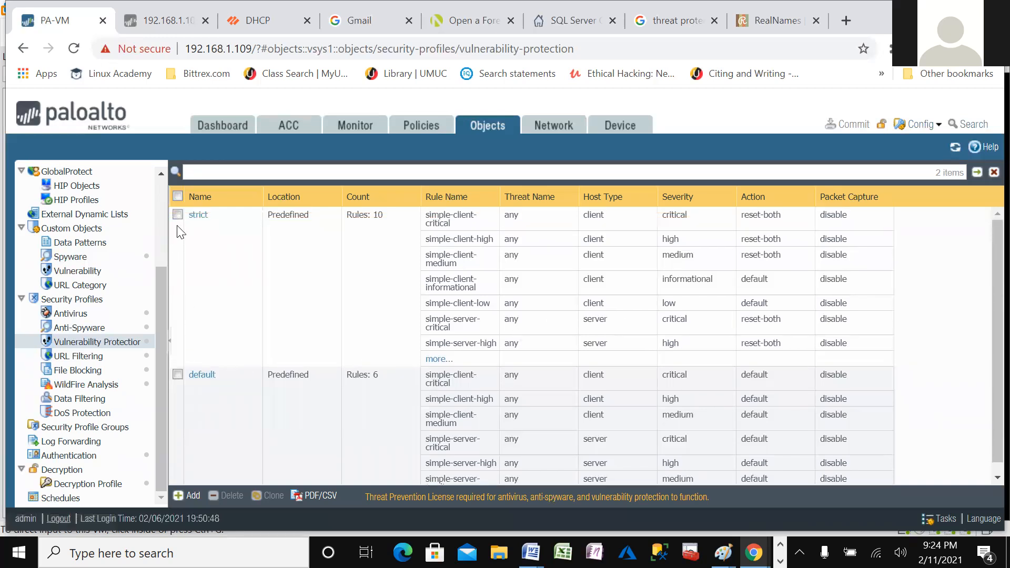
- Clone the predefined strict vulnerability protection profile and look over the resulting profile list
{"action": "left_click", "coordinate": [178, 215]}
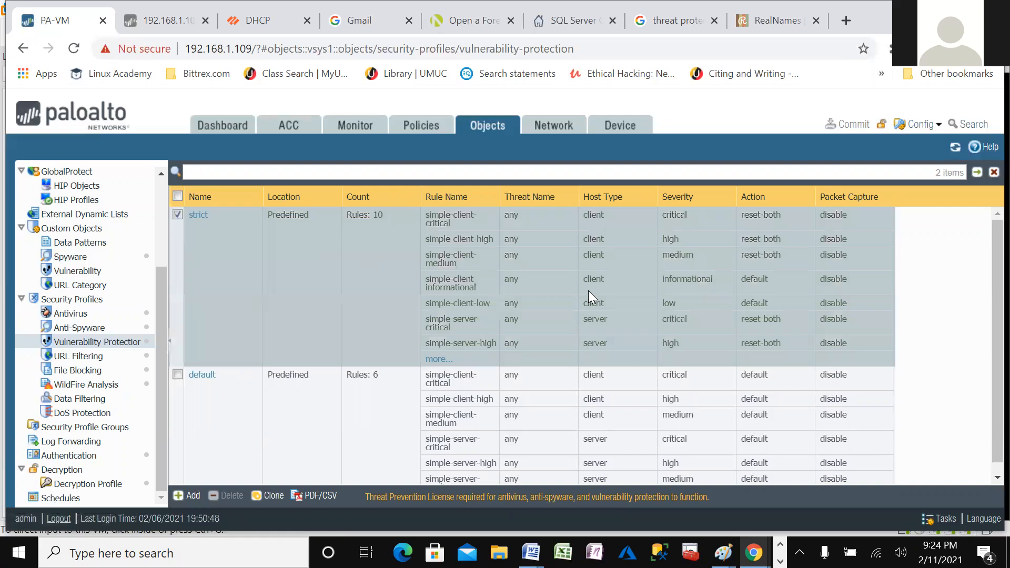
{"action": "left_click", "coordinate": [255, 496]}
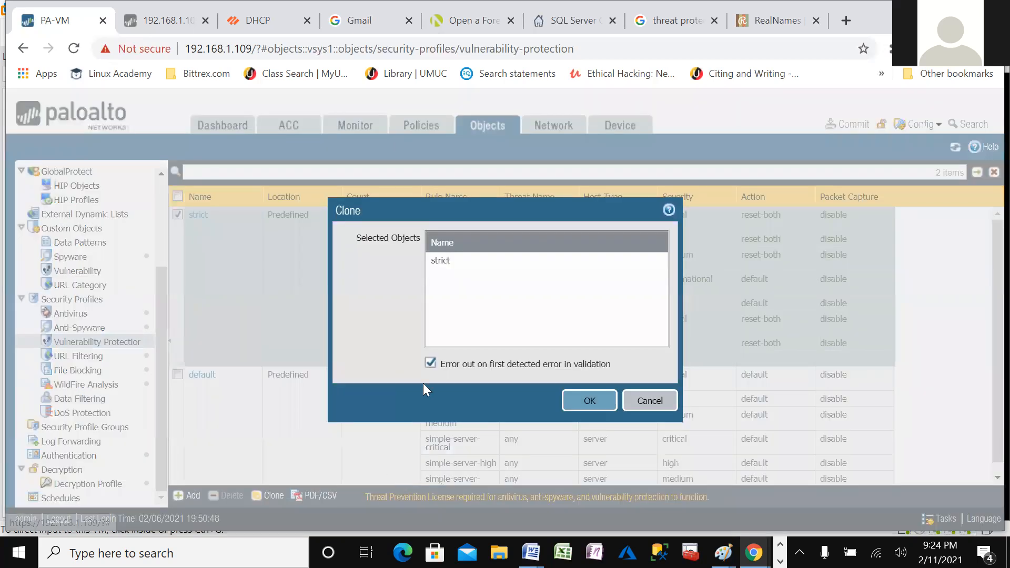
{"action": "left_click", "coordinate": [433, 263]}
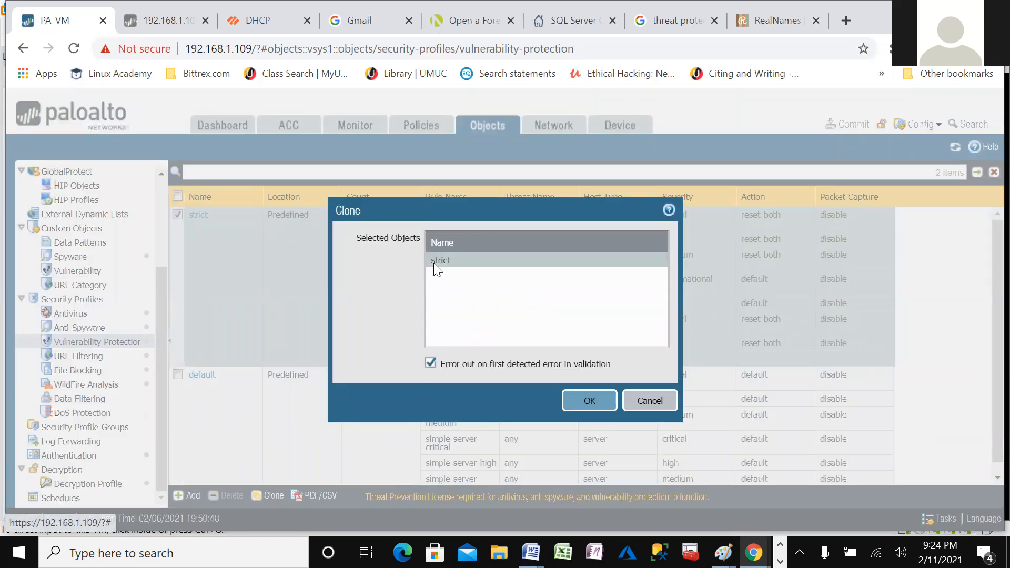
{"action": "left_click", "coordinate": [576, 406]}
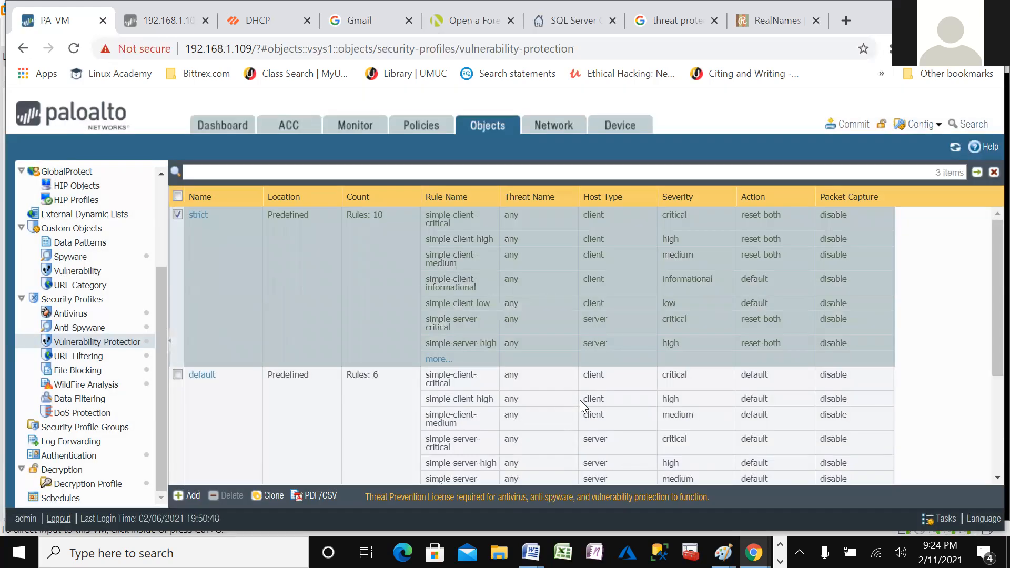
{"action": "scroll", "coordinate": [805, 324], "scroll_direction": "down", "scroll_amount": 3}
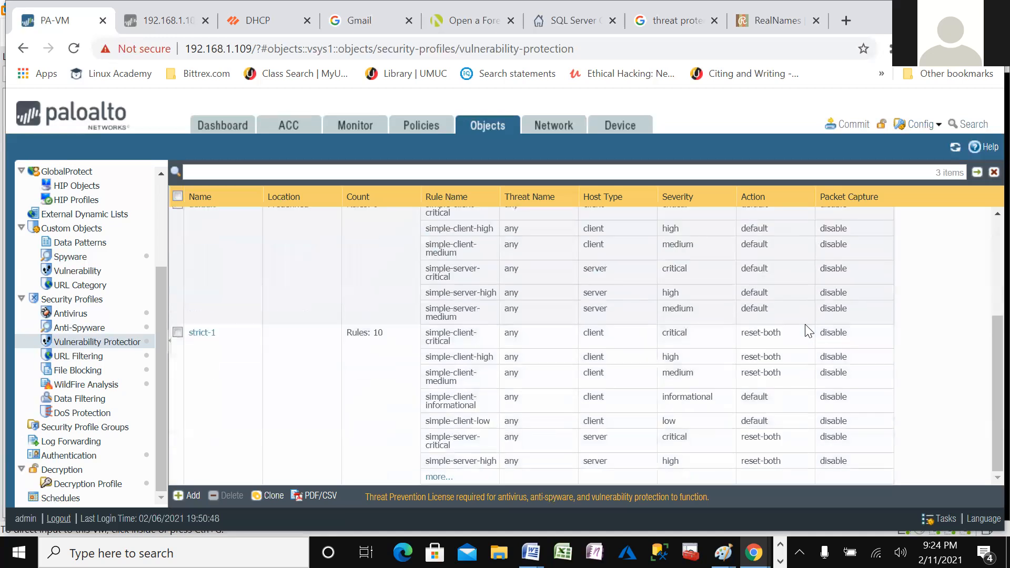
{"action": "scroll", "coordinate": [356, 393], "scroll_direction": "up", "scroll_amount": 3}
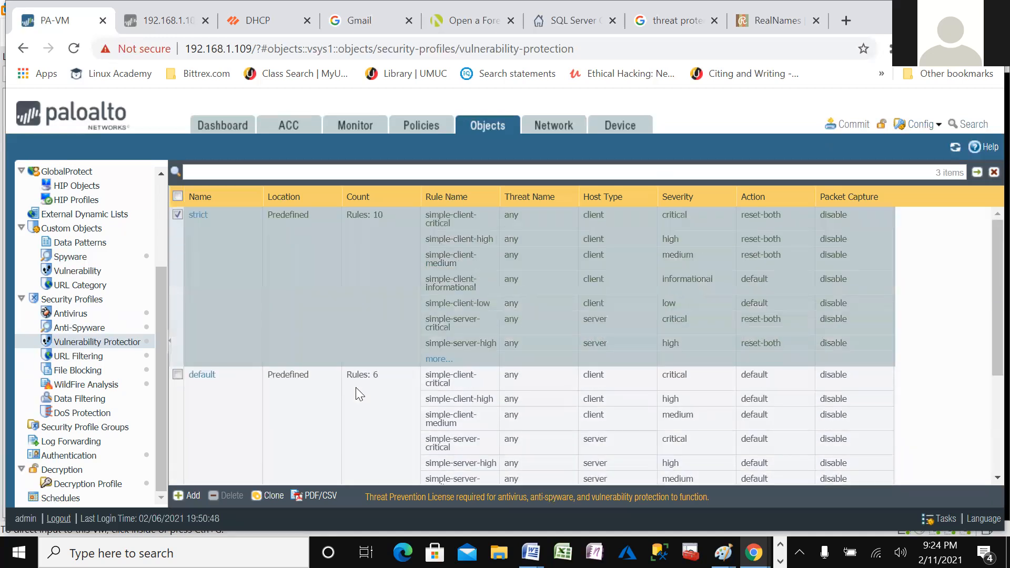
- Open the cloned strict-1 vulnerability protection profile and rename it Vul_Profile01
{"action": "scroll", "coordinate": [356, 386], "scroll_direction": "down", "scroll_amount": 3}
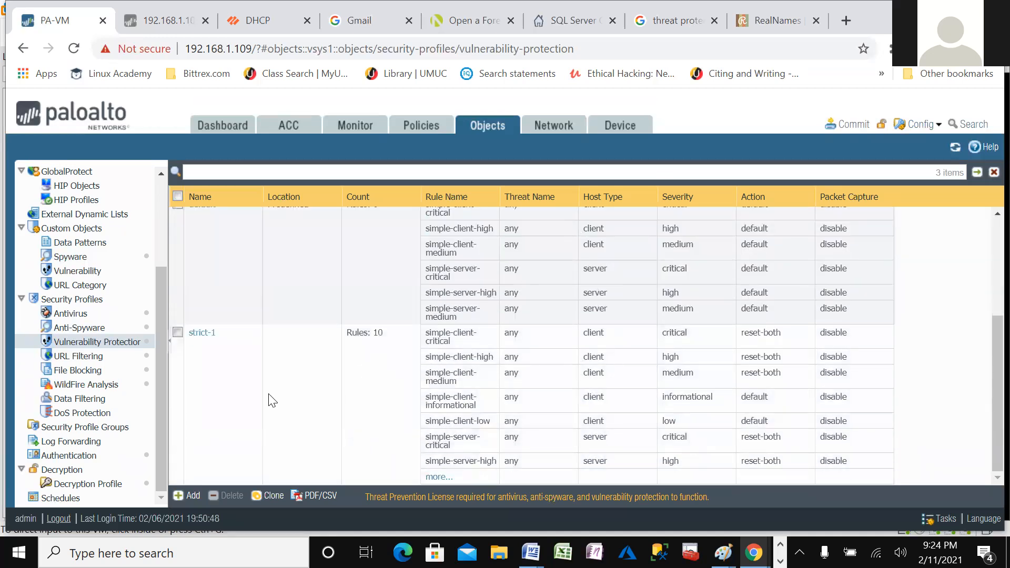
{"action": "left_click", "coordinate": [202, 334]}
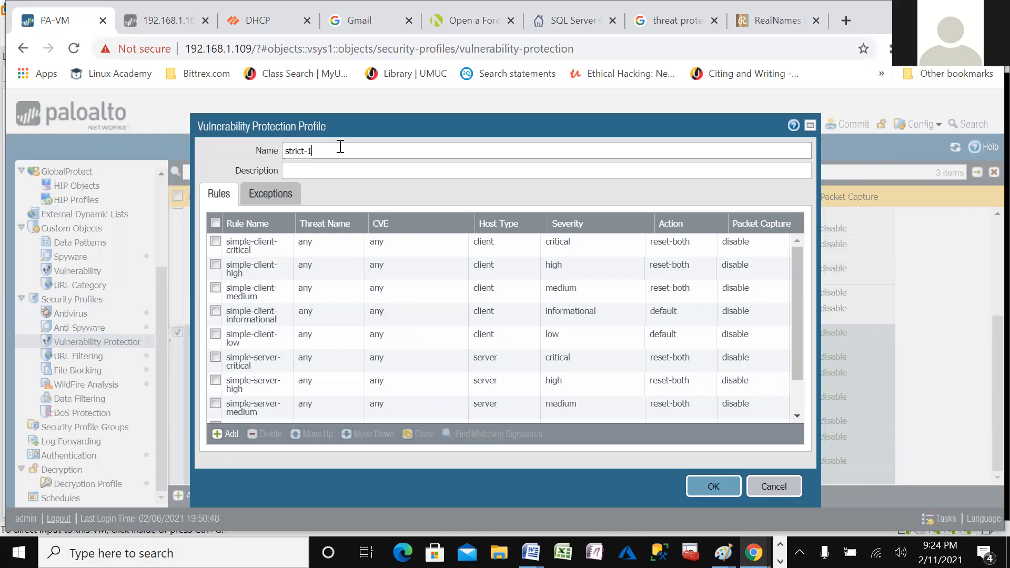
{"action": "key", "text": "BackSpace"}
{"action": "key", "text": "BackSpace"}
{"action": "key", "text": "BackSpace"}
{"action": "key", "text": "BackSpace"}
{"action": "key", "text": "BackSpace"}
{"action": "key", "text": "BackSpace"}
{"action": "key", "text": "BackSpace"}
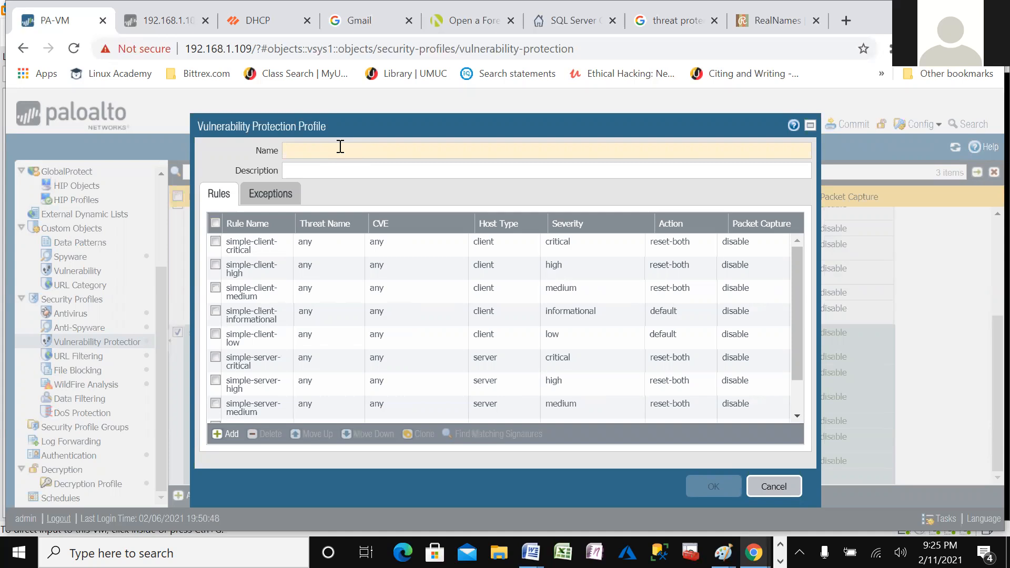
{"action": "type", "text": "Vul"}
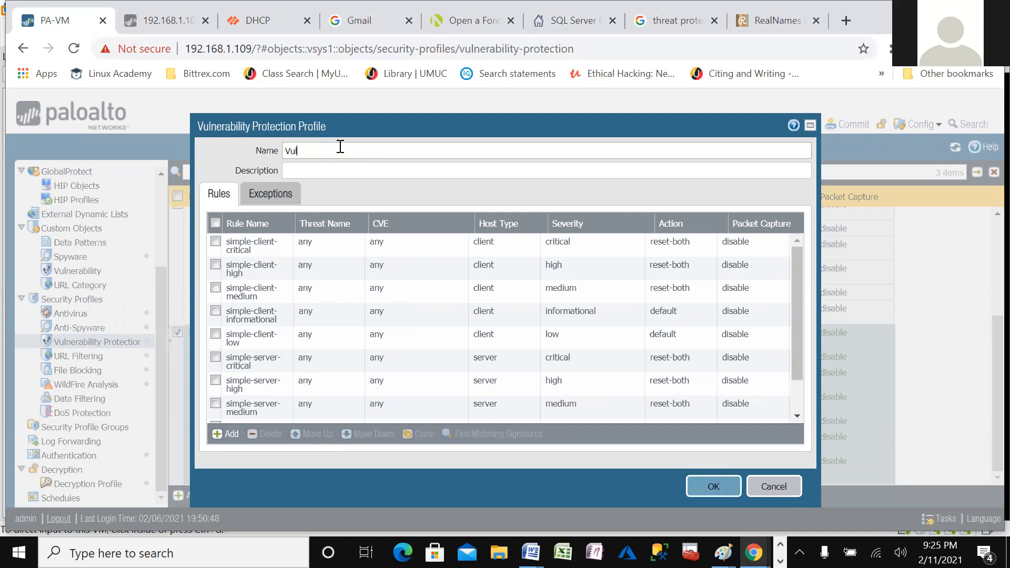
{"action": "type", "text": "_Pro1"}
{"action": "key", "text": "BackSpace"}
{"action": "type", "text": "file01"}
- Set the simple-client-critical rule's action to Drop and its packet capture to single-packet, and accept the rule
{"action": "left_click", "coordinate": [307, 246]}
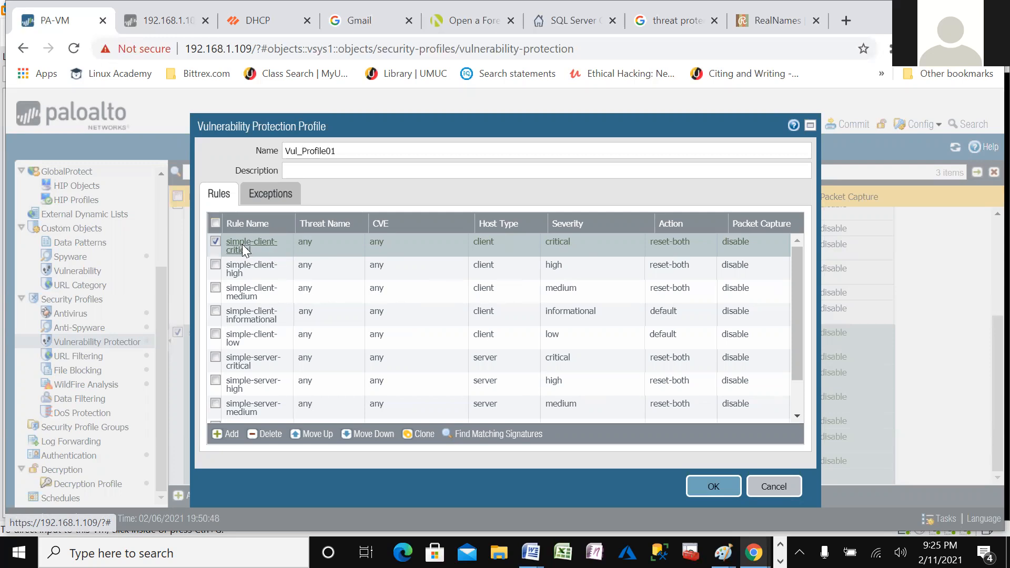
{"action": "left_click", "coordinate": [215, 242]}
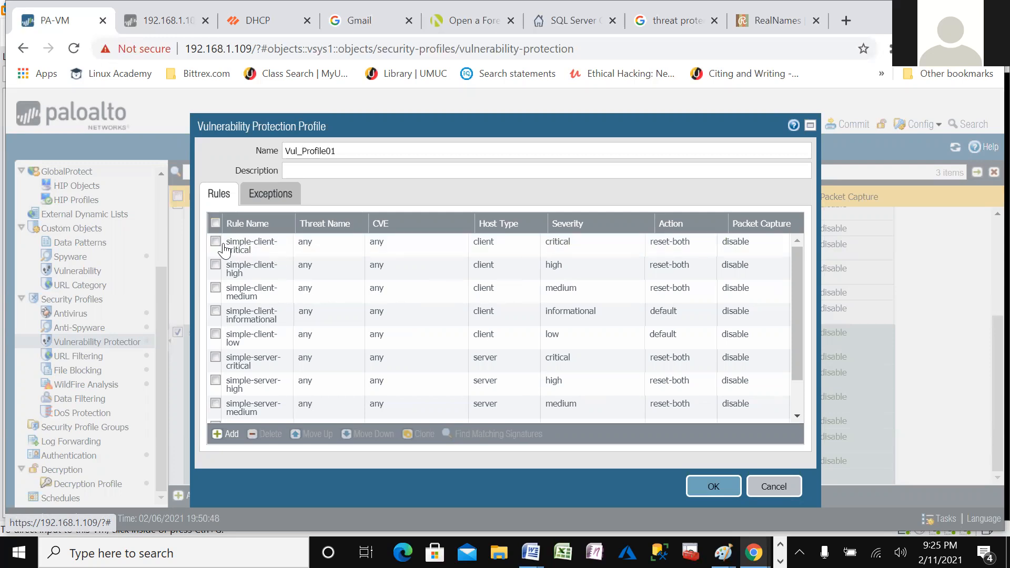
{"action": "left_click", "coordinate": [237, 244]}
{"action": "left_click", "coordinate": [236, 243]}
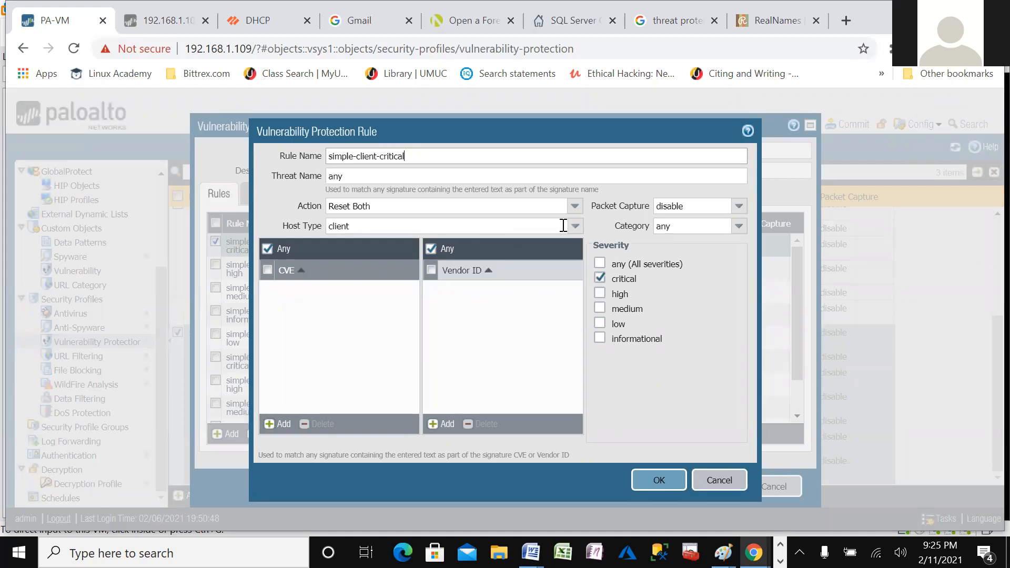
{"action": "left_click", "coordinate": [574, 206]}
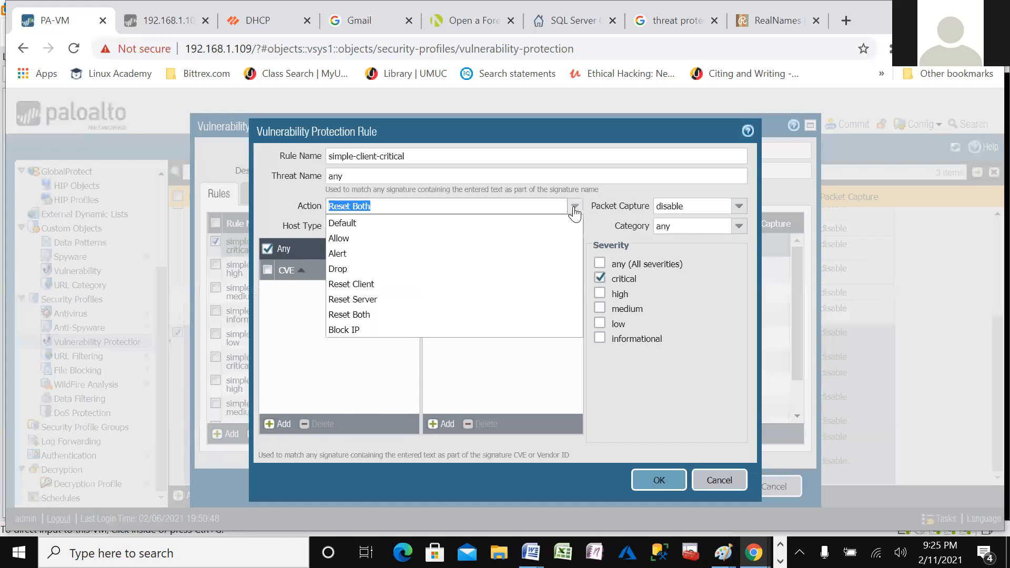
{"action": "left_click", "coordinate": [342, 270]}
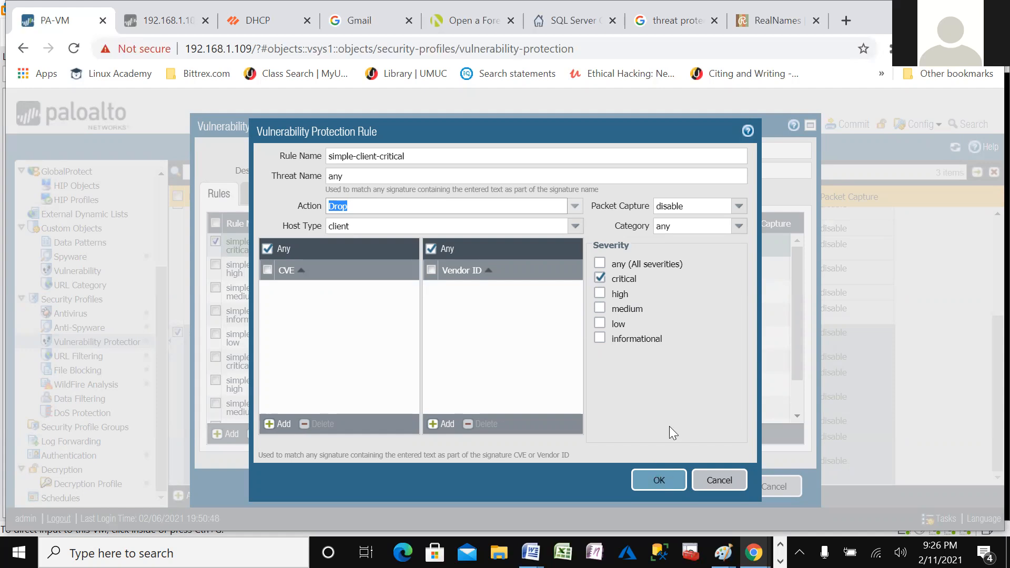
{"action": "left_click", "coordinate": [739, 208]}
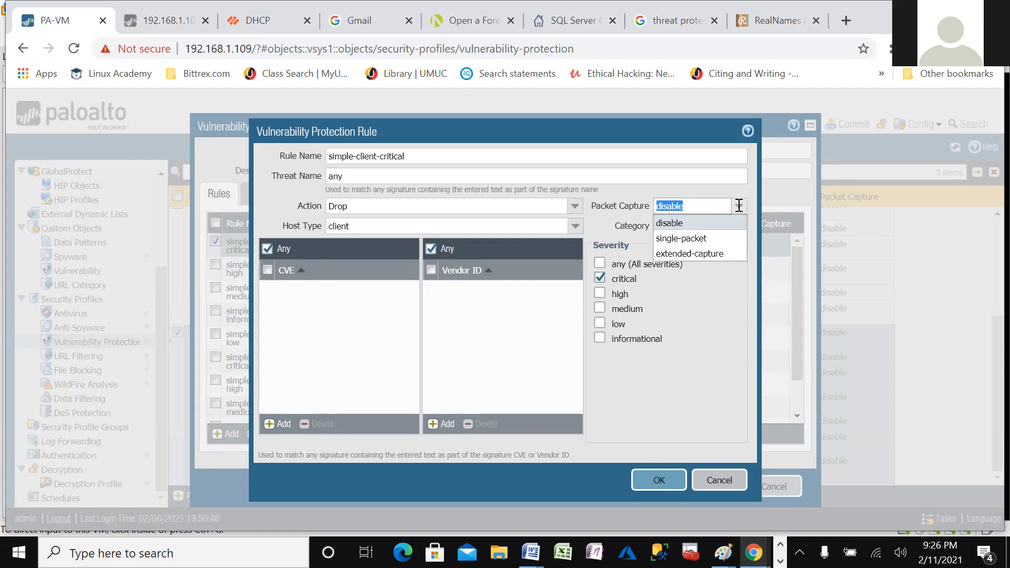
{"action": "left_click", "coordinate": [684, 239]}
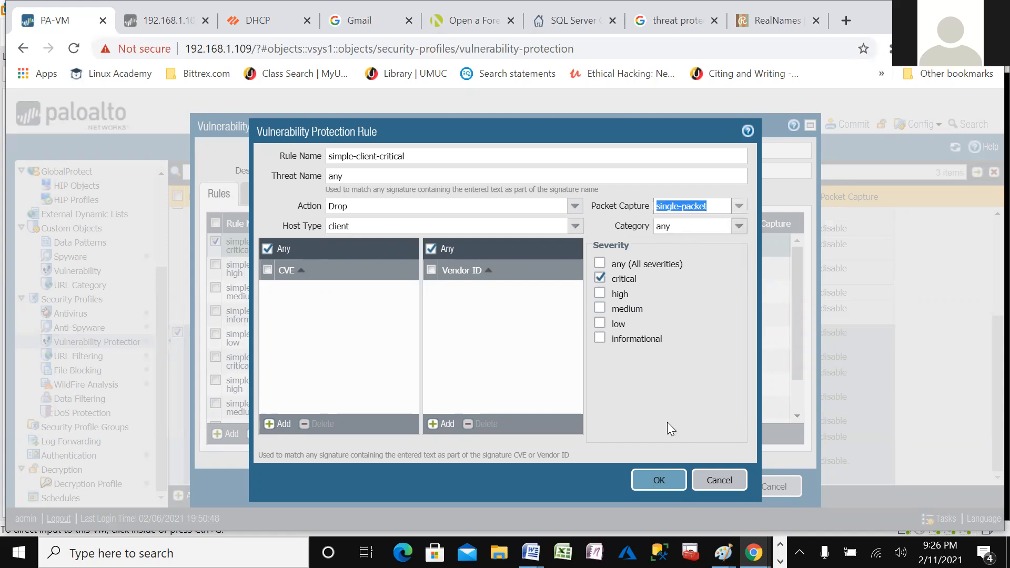
{"action": "left_click", "coordinate": [661, 481]}
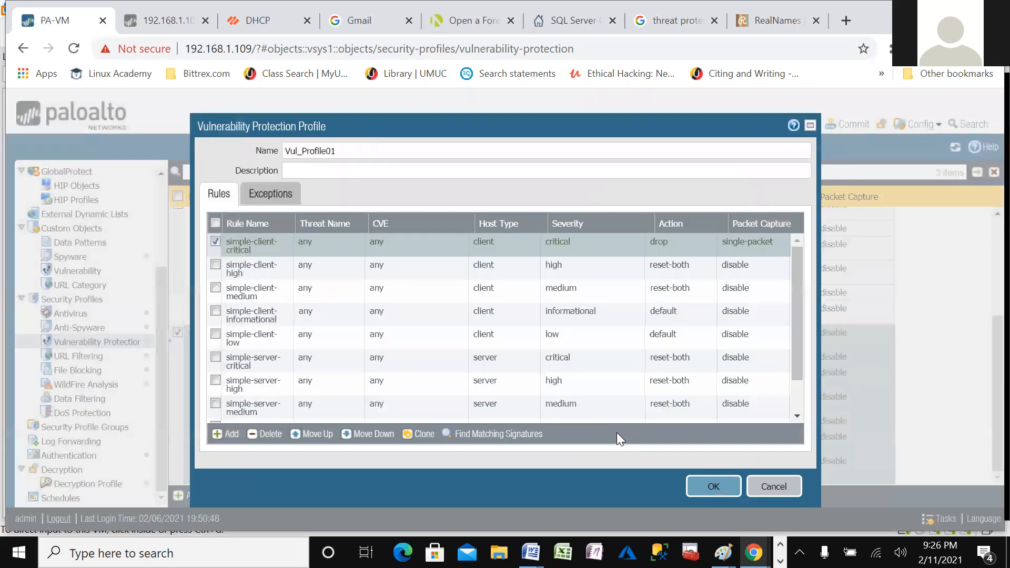
- Set the simple-client-medium rule to Alert with single-packet capture, add the high and low severities, and accept the rule
{"action": "left_click", "coordinate": [241, 293]}
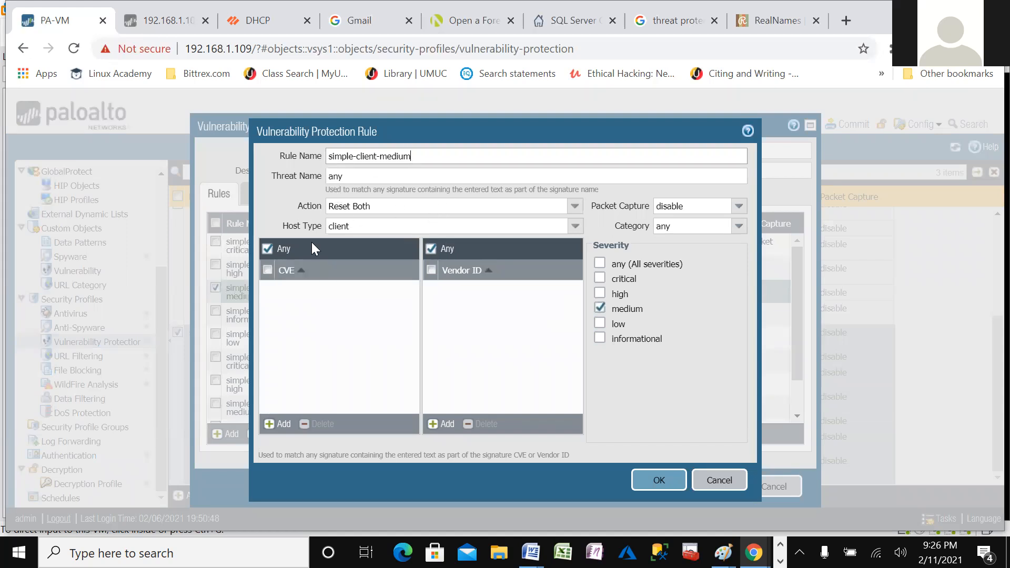
{"action": "left_click", "coordinate": [575, 207]}
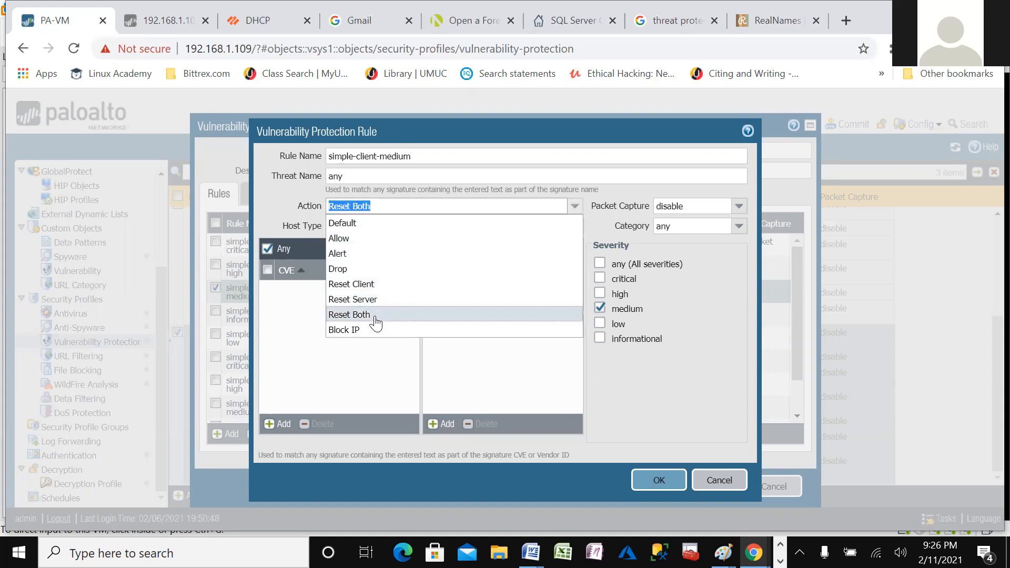
{"action": "left_click", "coordinate": [343, 255]}
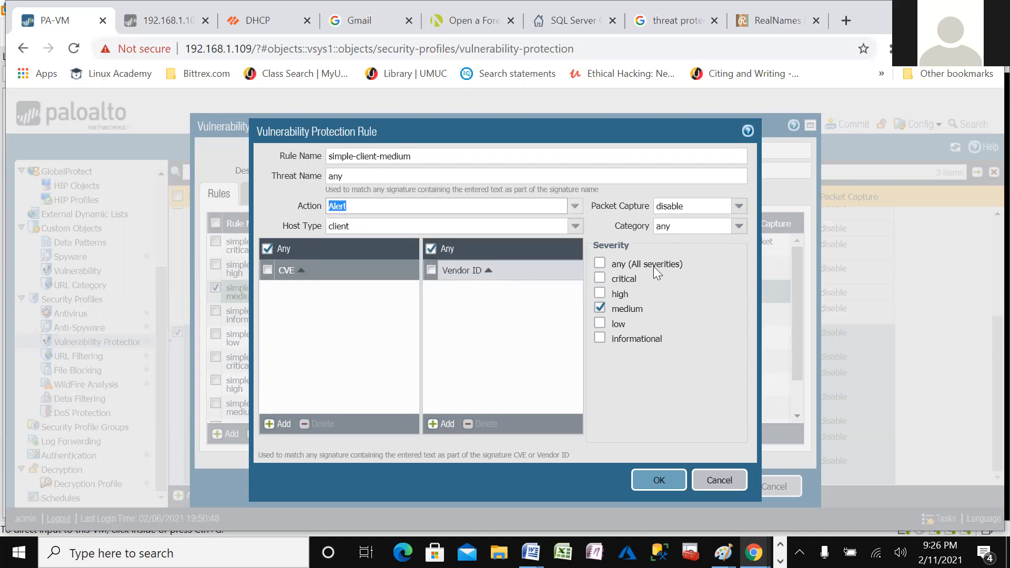
{"action": "left_click", "coordinate": [739, 207]}
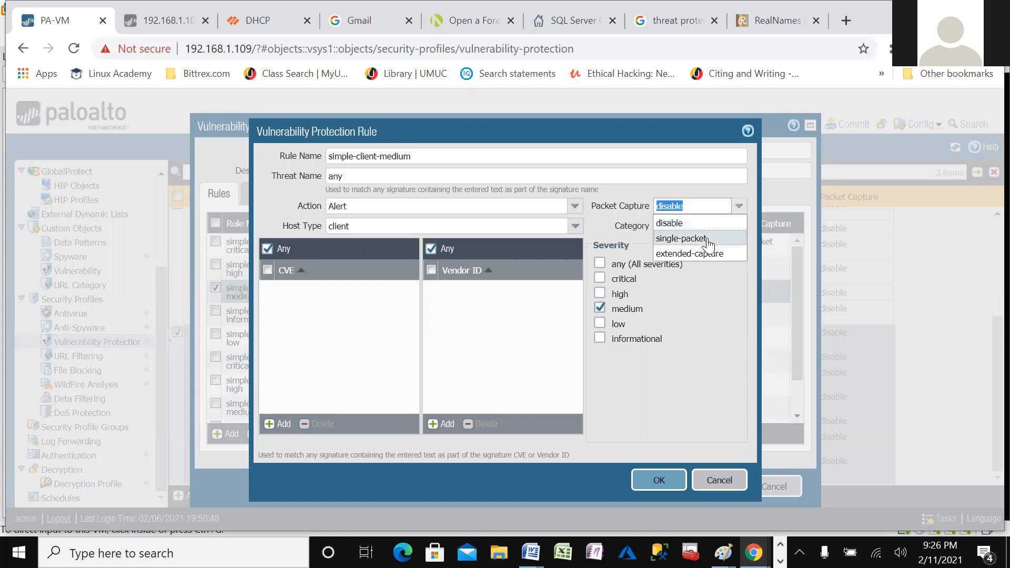
{"action": "left_click", "coordinate": [707, 239]}
{"action": "left_click", "coordinate": [721, 324]}
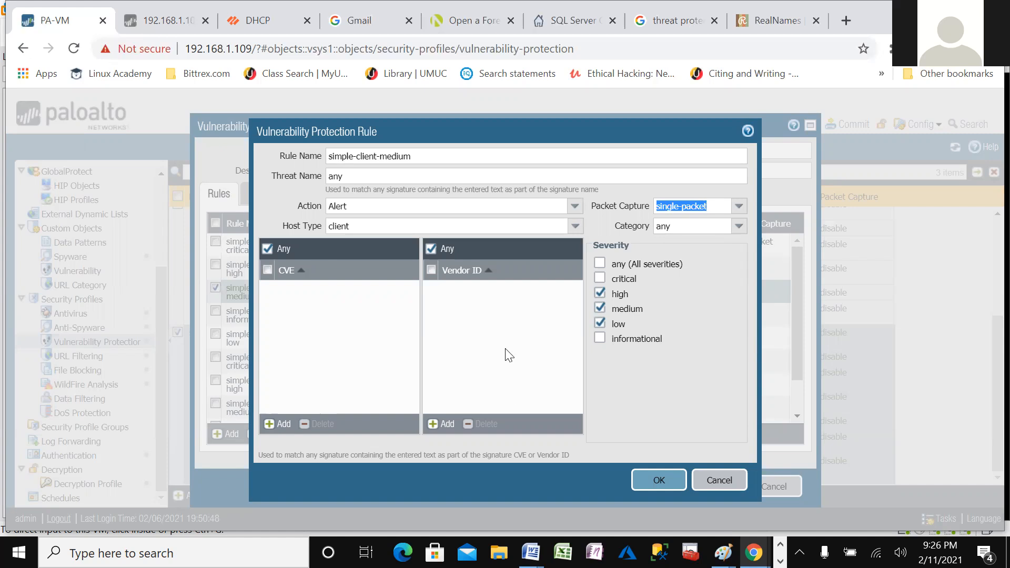
{"action": "left_click", "coordinate": [660, 482]}
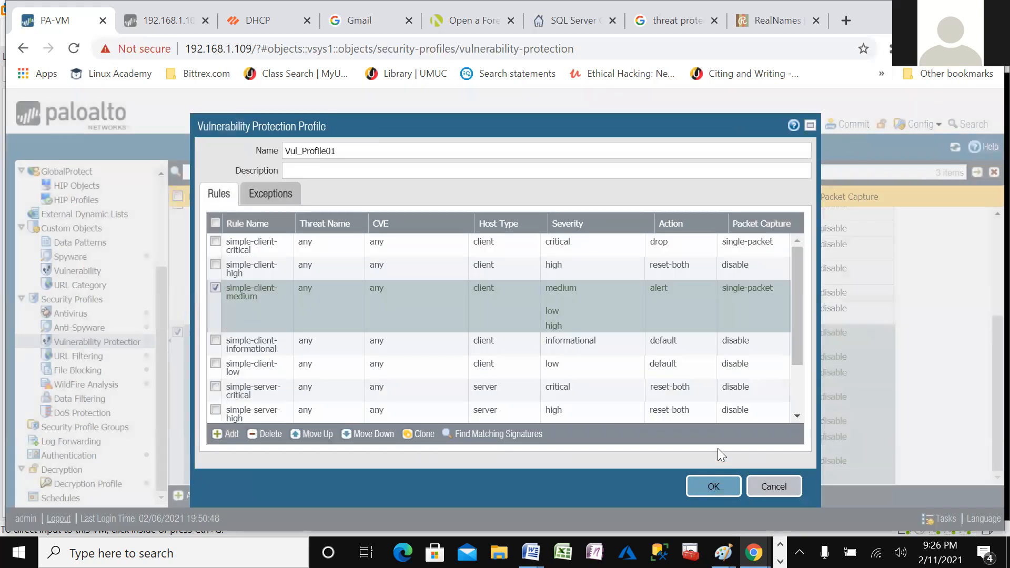
- Review the profile's rules and the full list of exception signatures, and close the profile without saving
{"action": "scroll", "coordinate": [454, 366], "scroll_direction": "down", "scroll_amount": 3}
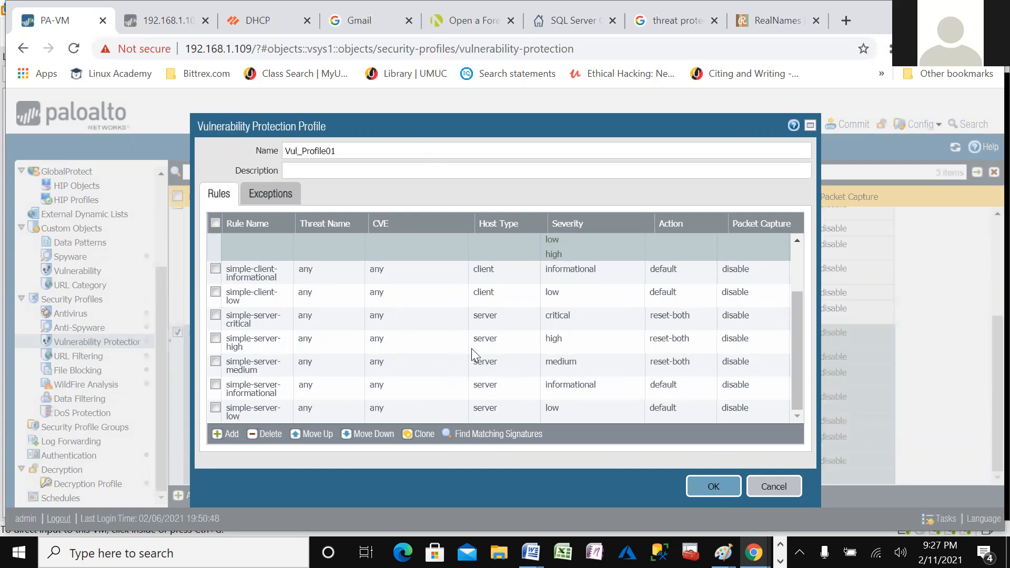
{"action": "scroll", "coordinate": [576, 388], "scroll_direction": "up", "scroll_amount": 2}
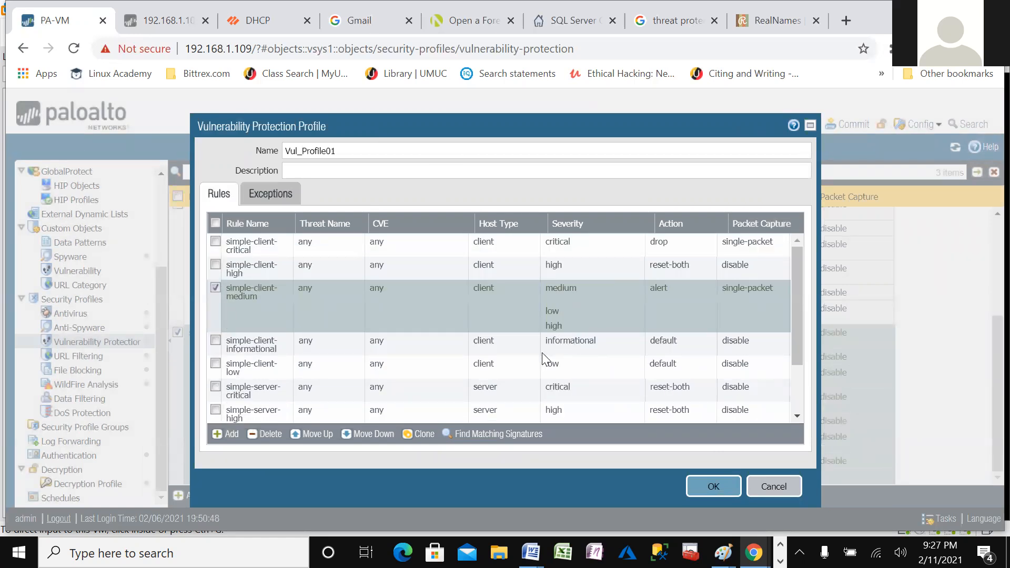
{"action": "scroll", "coordinate": [447, 350], "scroll_direction": "down", "scroll_amount": 2}
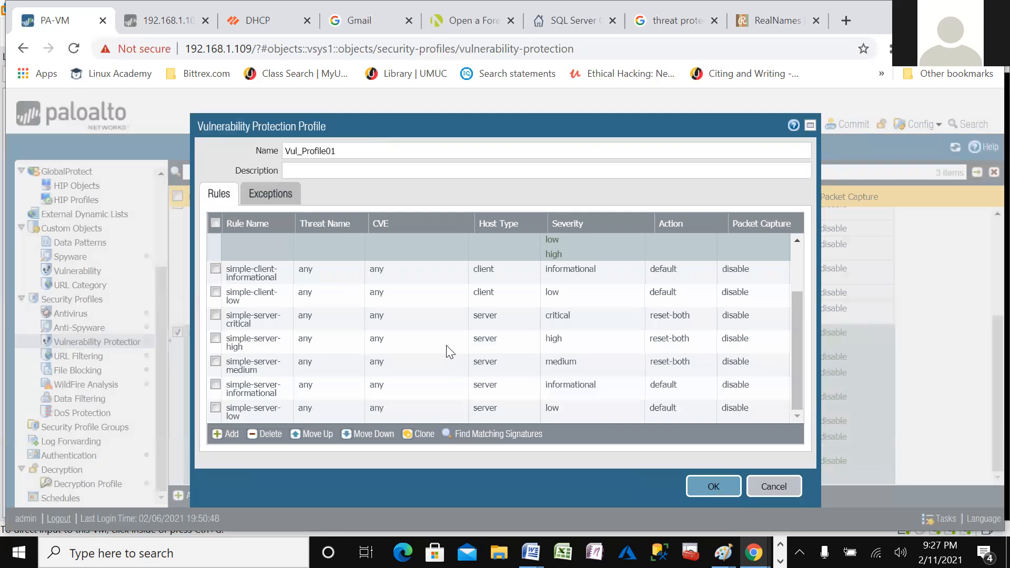
{"action": "left_click", "coordinate": [275, 199]}
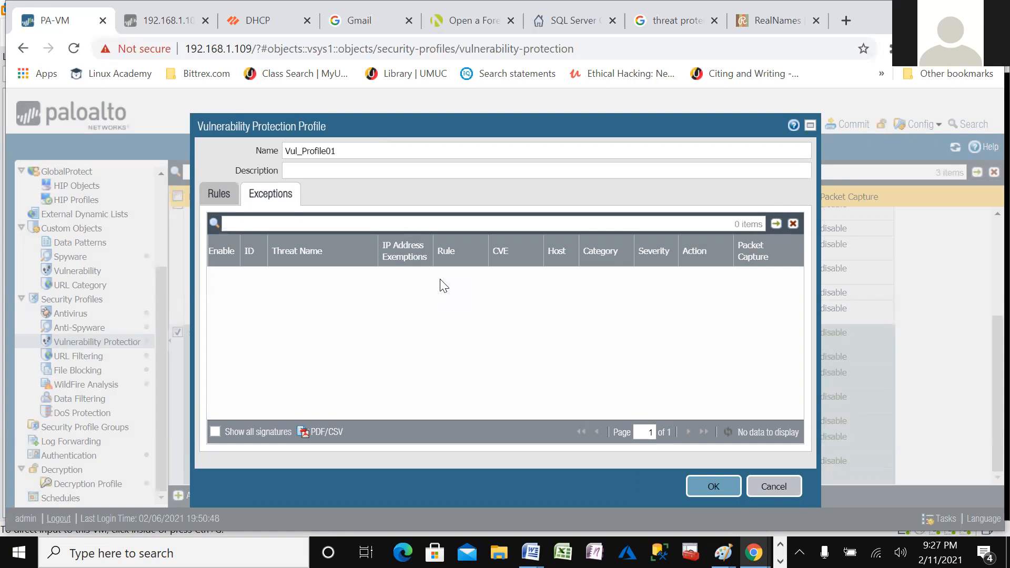
{"action": "left_click", "coordinate": [215, 431]}
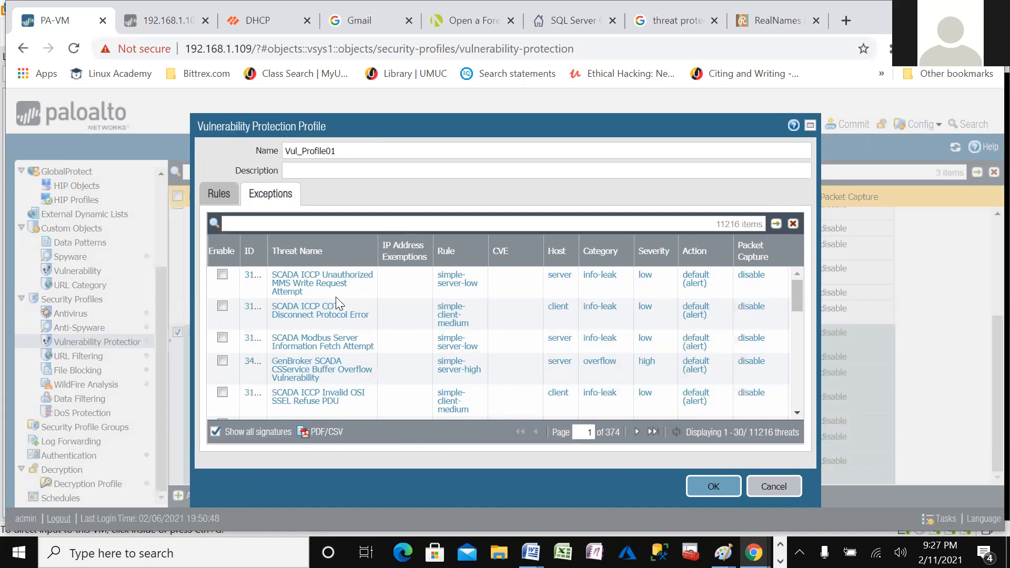
{"action": "scroll", "coordinate": [329, 310], "scroll_direction": "down", "scroll_amount": 10}
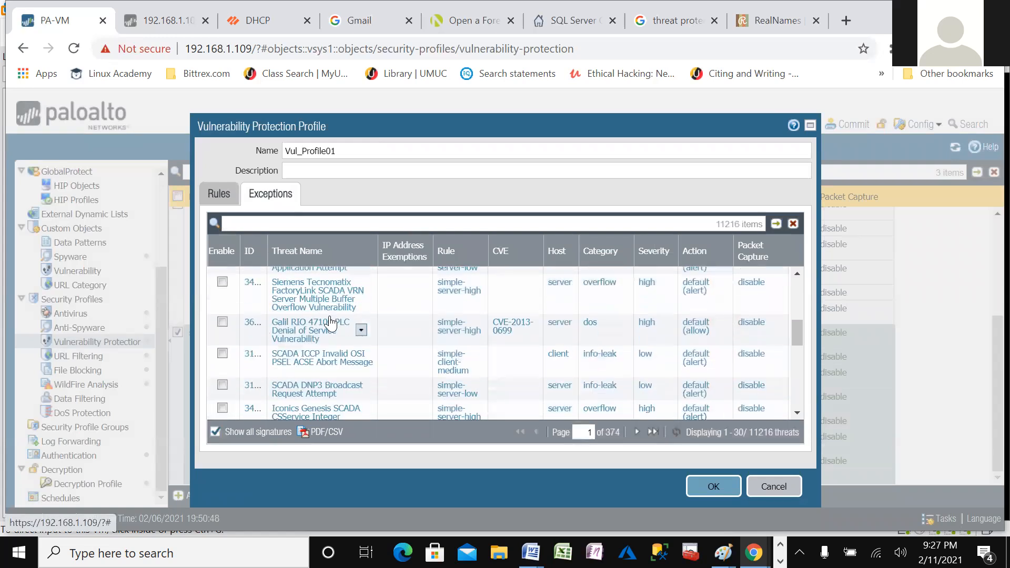
{"action": "scroll", "coordinate": [330, 323], "scroll_direction": "down", "scroll_amount": 4}
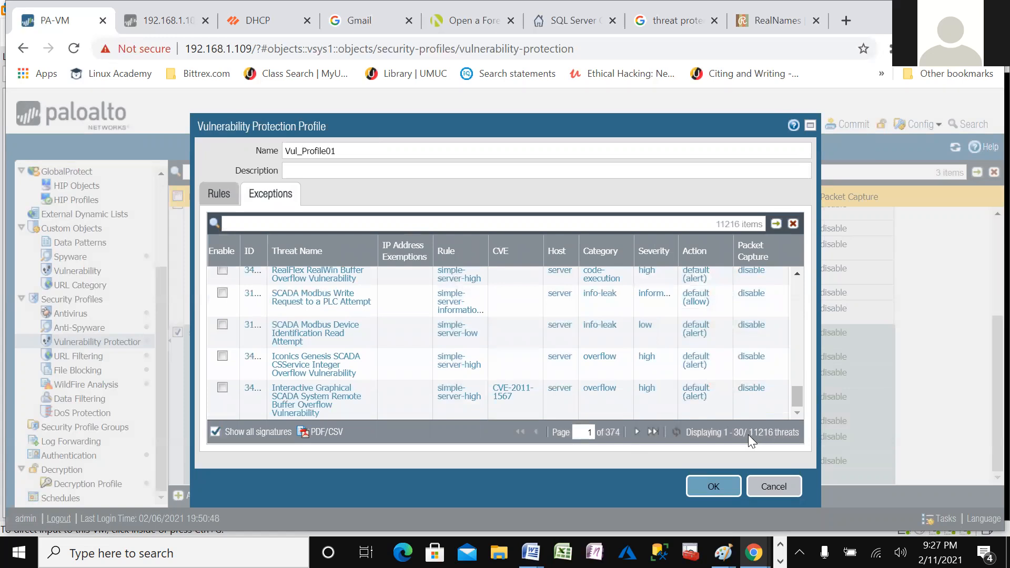
{"action": "left_click", "coordinate": [773, 486]}
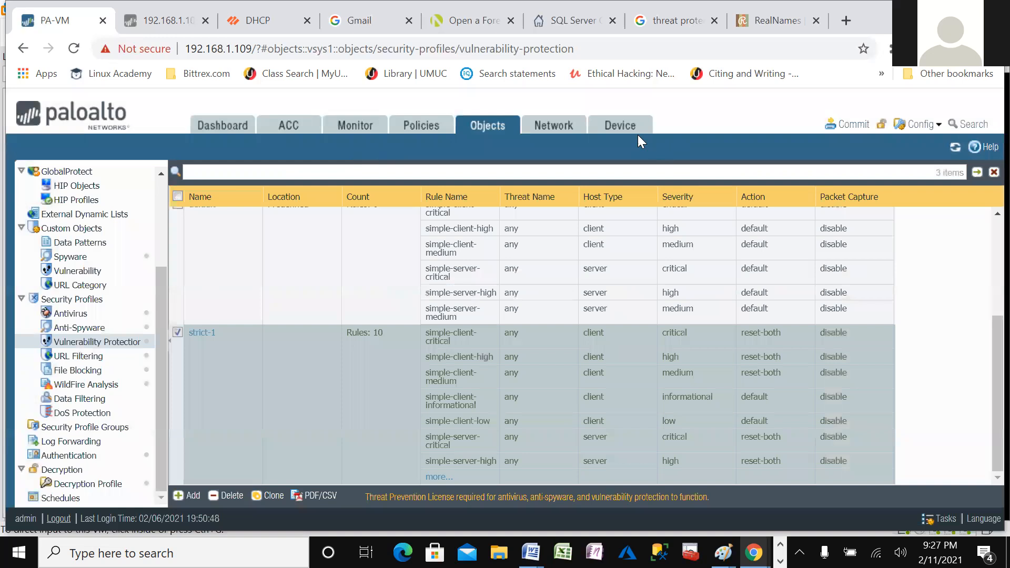
- Check the device's dynamic updates list for the Applications and Threats content packages
{"action": "left_click", "coordinate": [619, 122]}
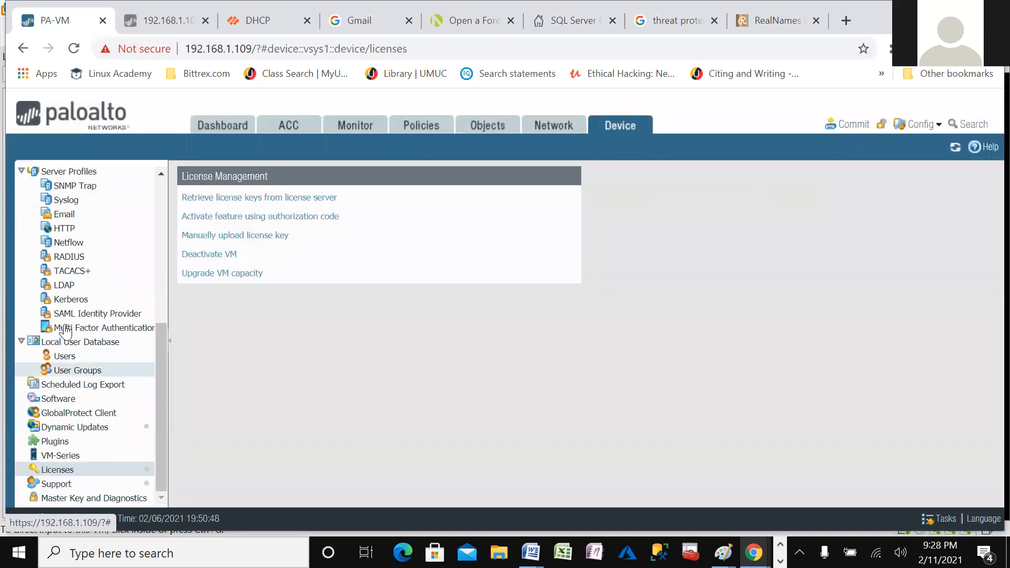
{"action": "left_click", "coordinate": [59, 428]}
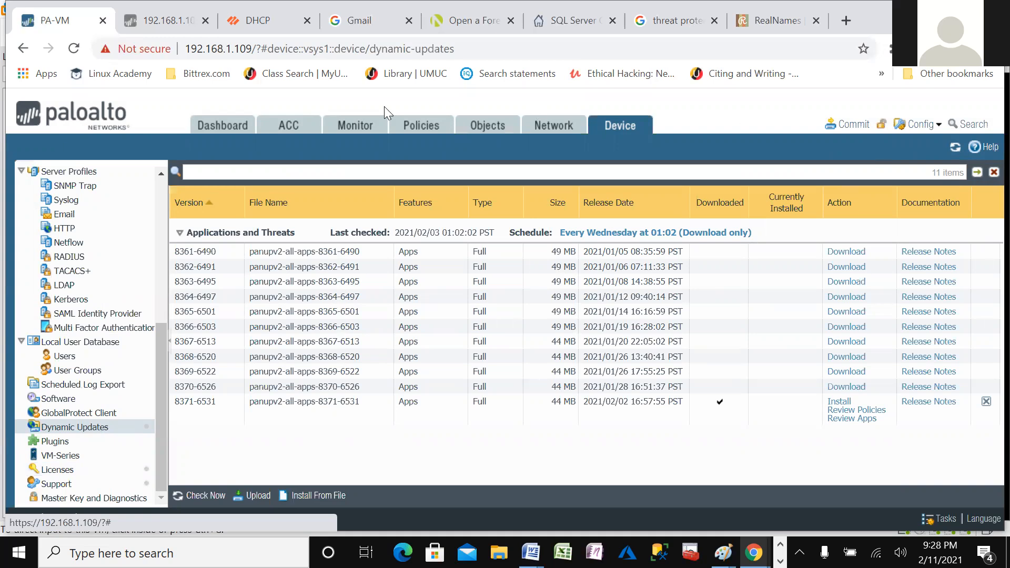
- Check for new dynamic updates and download Applications and Threats version 8364-6497
{"action": "left_click", "coordinate": [204, 497]}
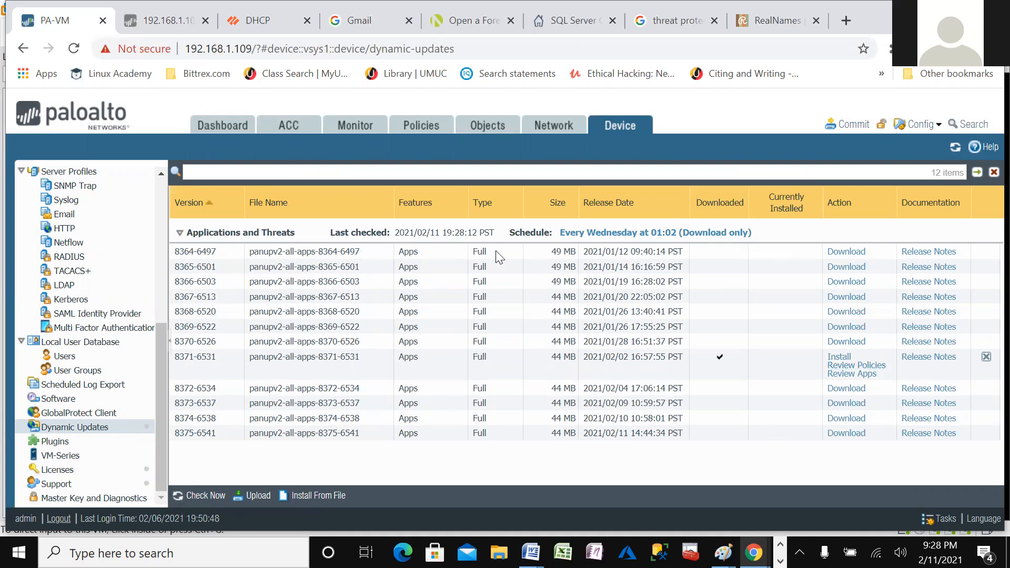
{"action": "left_click", "coordinate": [846, 253]}
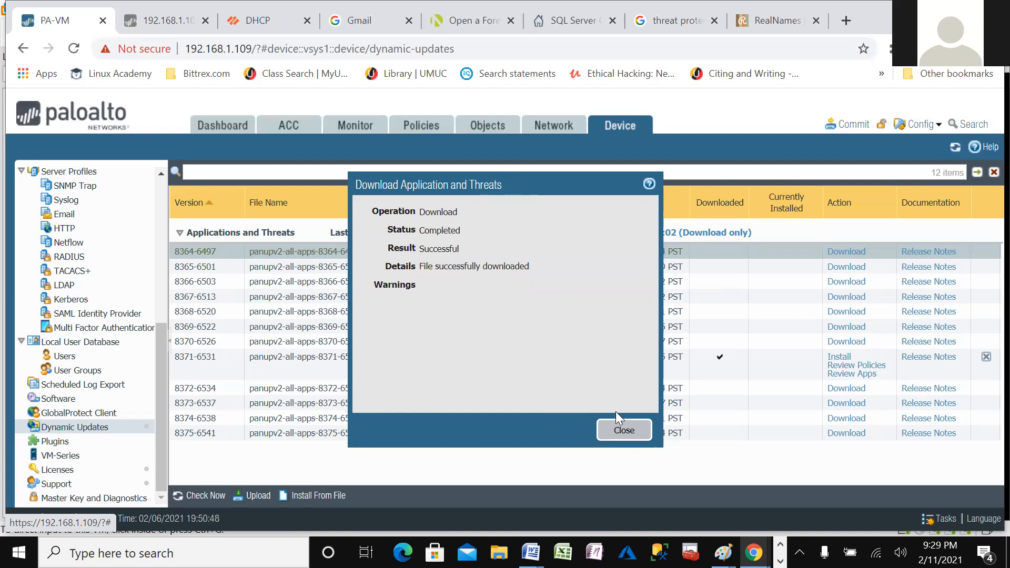
{"action": "left_click", "coordinate": [624, 429]}
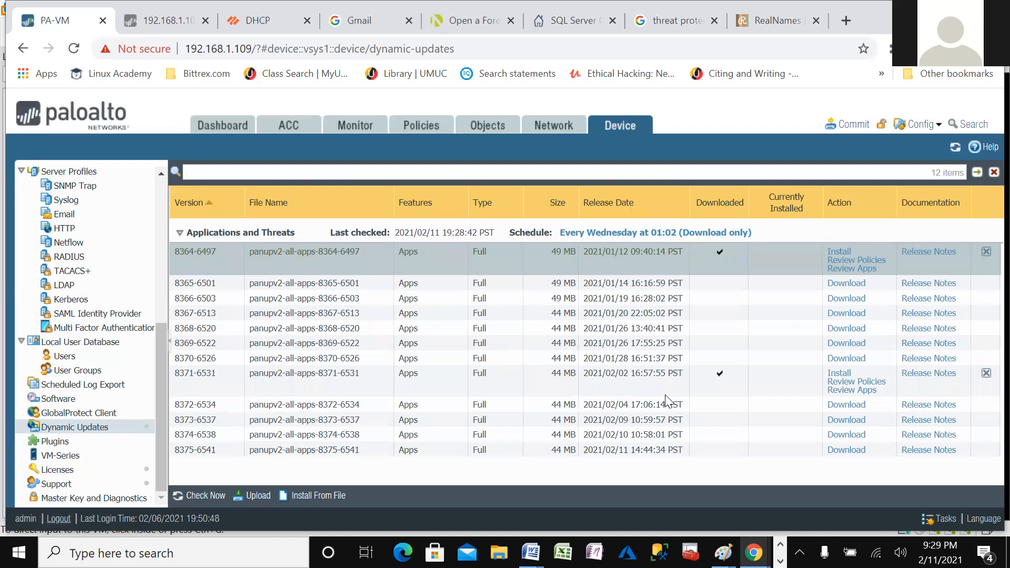
- Look over the policy review for content version 8364-6497 and install that version with new apps left enabled, proceeding past the content validation warning
{"action": "left_click", "coordinate": [844, 262]}
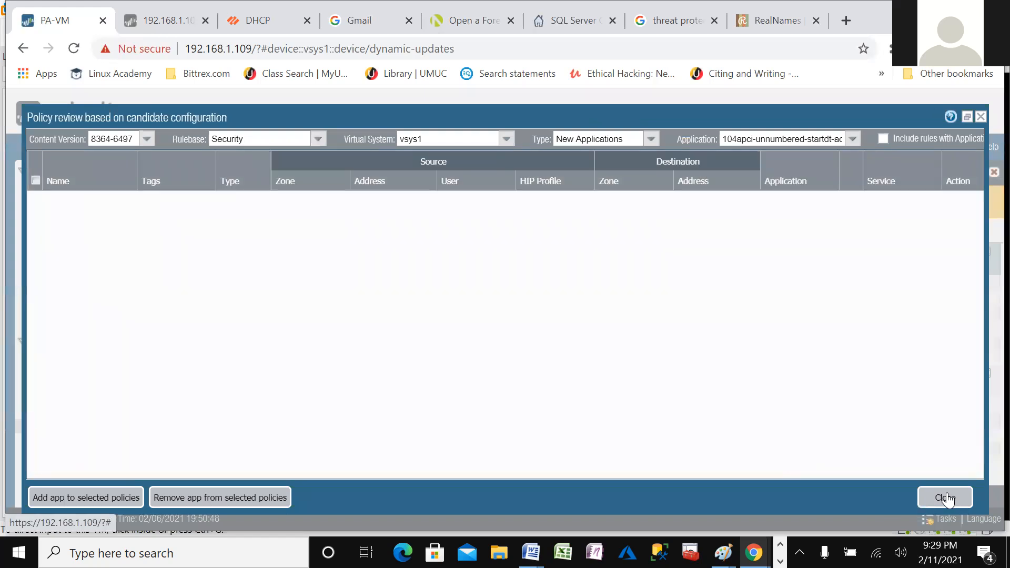
{"action": "left_click", "coordinate": [946, 498]}
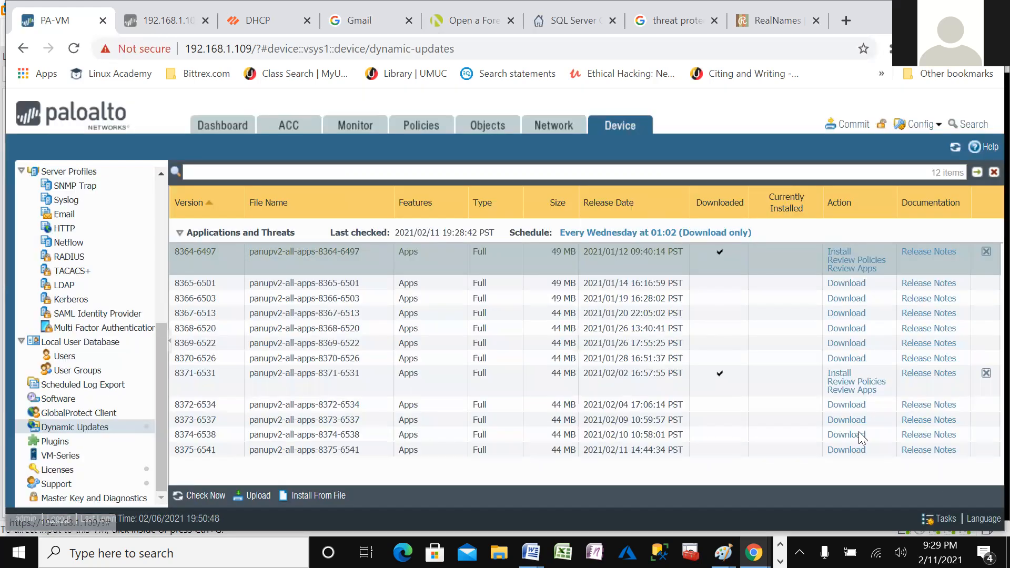
{"action": "left_click", "coordinate": [840, 252]}
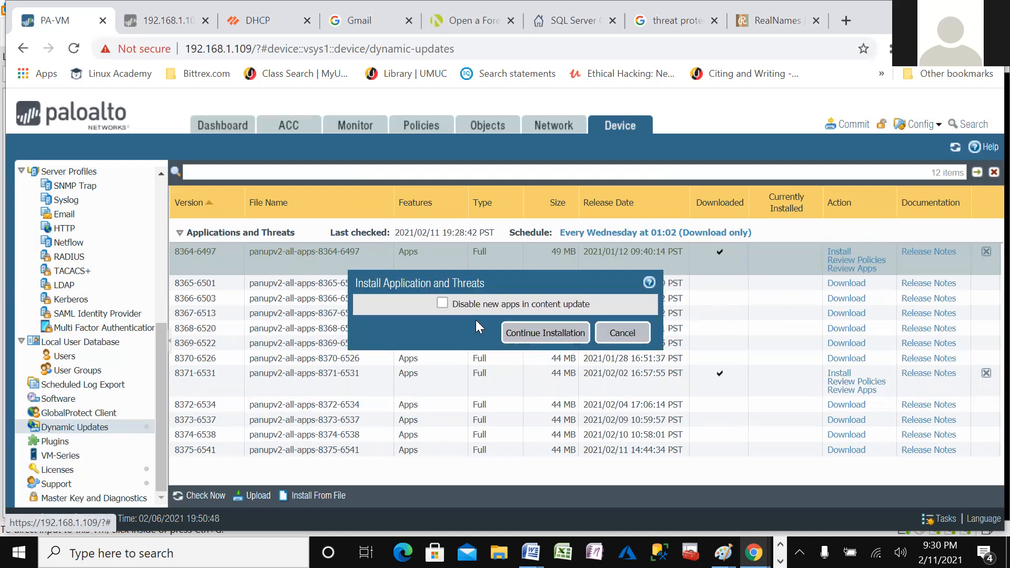
{"action": "left_click", "coordinate": [538, 334]}
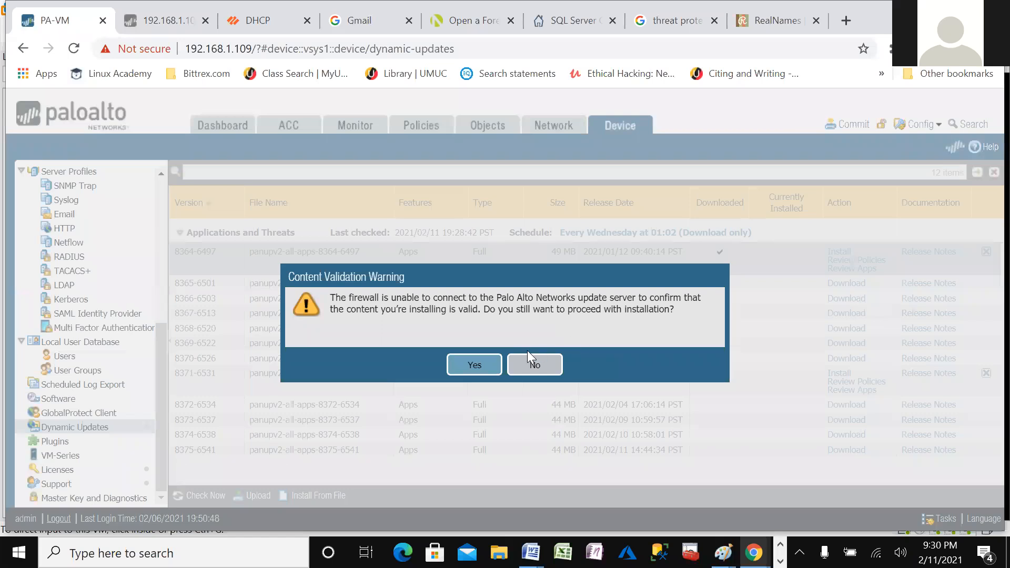
{"action": "left_click", "coordinate": [480, 362]}
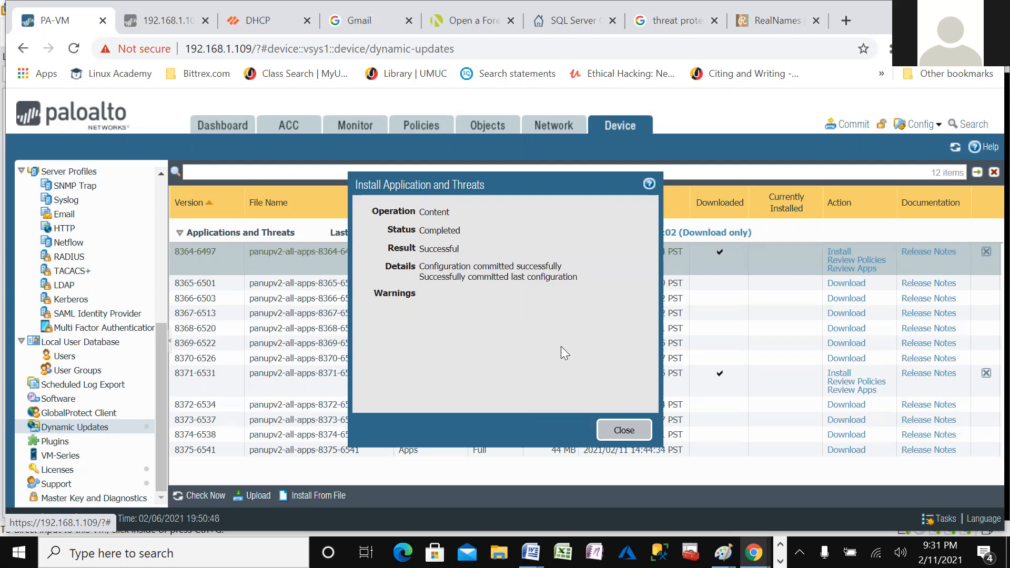
{"action": "left_click", "coordinate": [619, 429]}
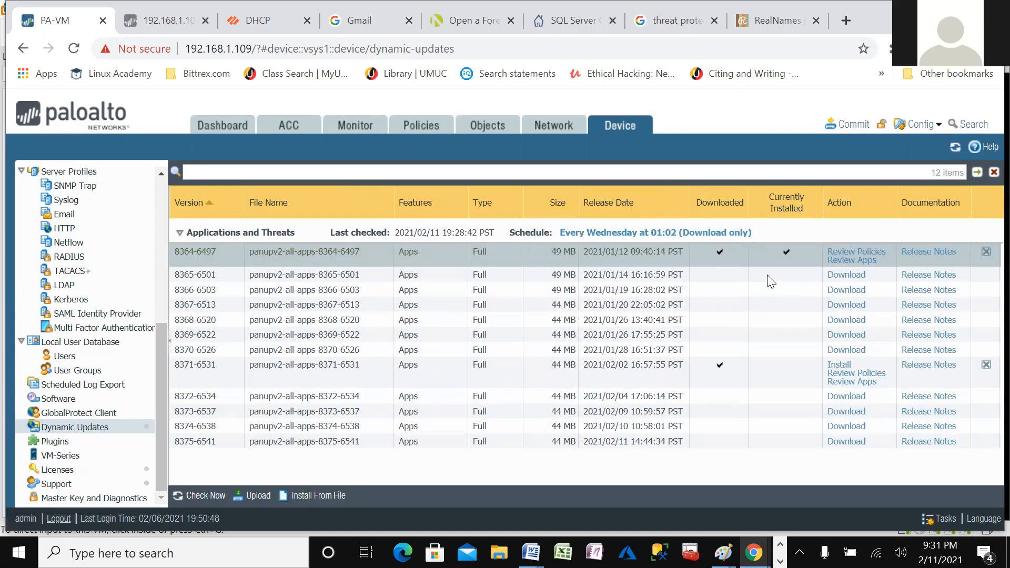
- Commit all changes to the firewall's running configuration and dismiss the commit status
{"action": "left_click", "coordinate": [847, 124]}
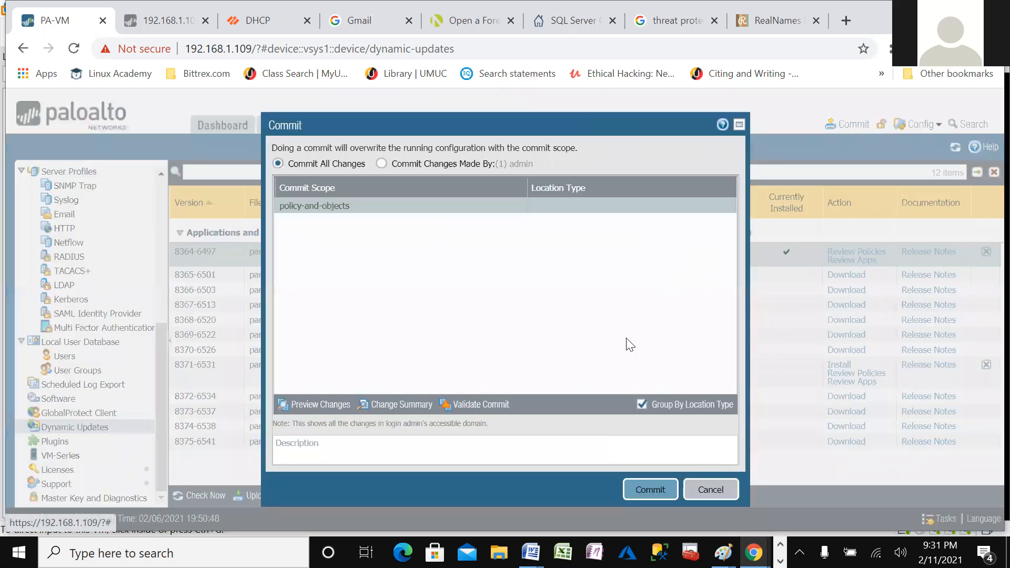
{"action": "left_click", "coordinate": [648, 490]}
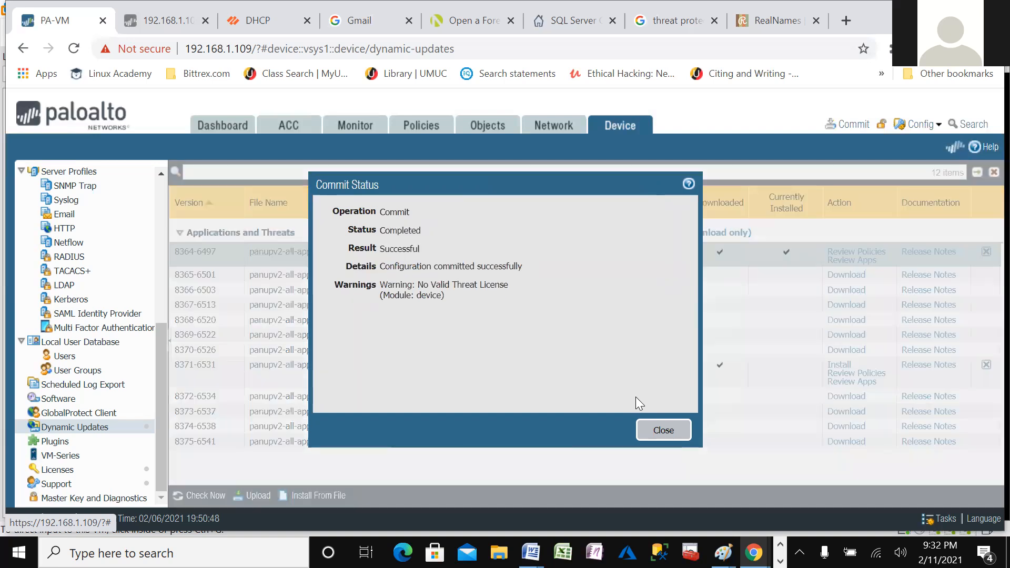
{"action": "left_click", "coordinate": [668, 430]}
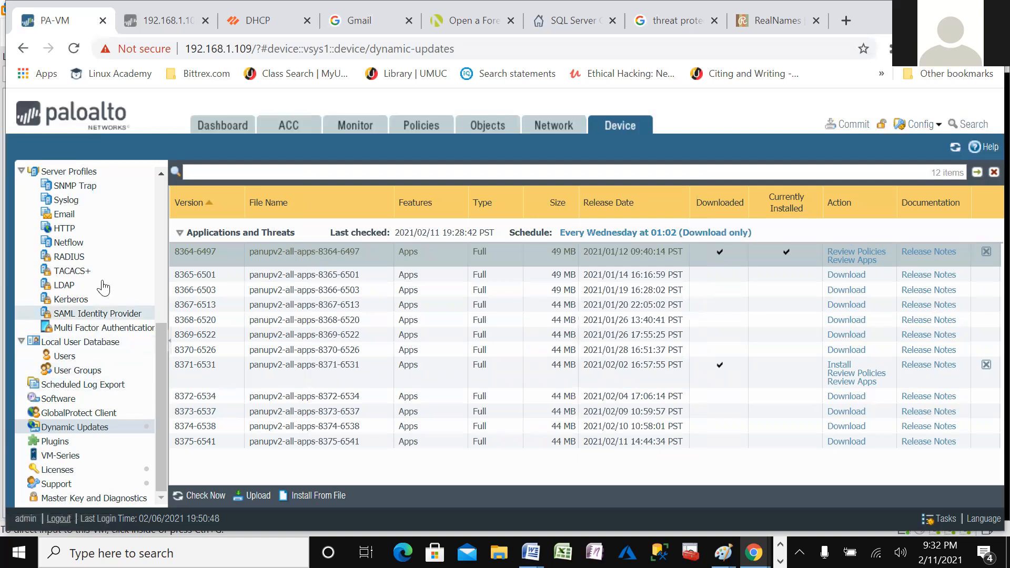
- Examine all threat signatures under the exceptions of the strict-1 vulnerability protection profile and close the profile without saving
{"action": "scroll", "coordinate": [84, 284], "scroll_direction": "up", "scroll_amount": 5}
{"action": "left_click", "coordinate": [478, 128]}
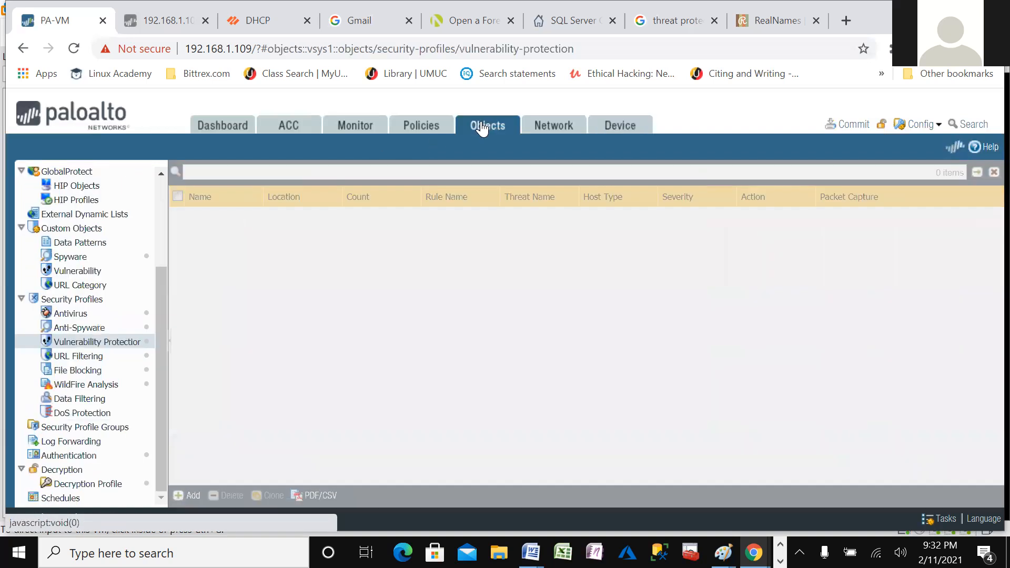
{"action": "left_click", "coordinate": [99, 343]}
{"action": "scroll", "coordinate": [289, 365], "scroll_direction": "down", "scroll_amount": 3}
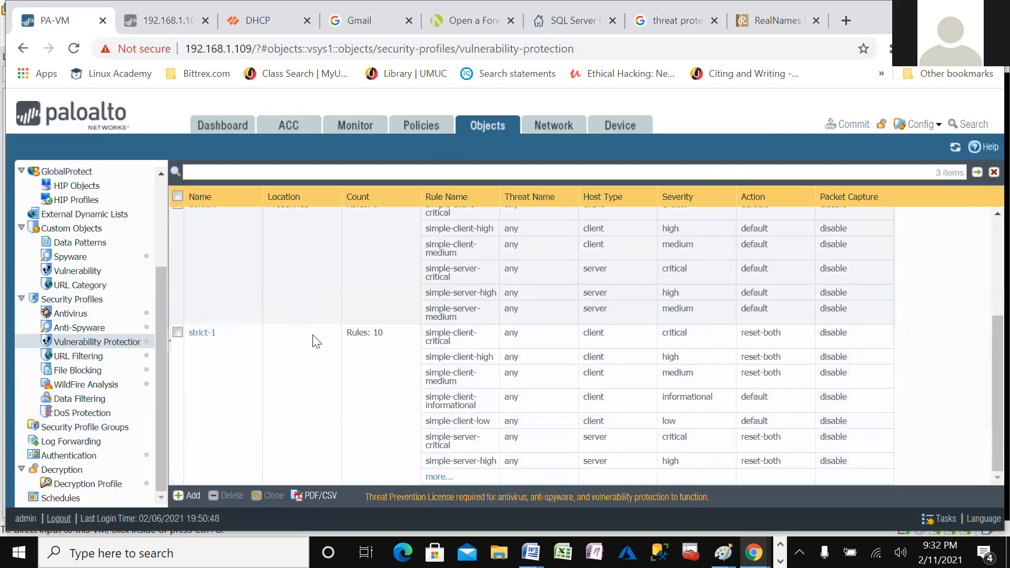
{"action": "scroll", "coordinate": [315, 342], "scroll_direction": "up", "scroll_amount": 3}
{"action": "scroll", "coordinate": [314, 342], "scroll_direction": "down", "scroll_amount": 3}
{"action": "left_click", "coordinate": [202, 333]}
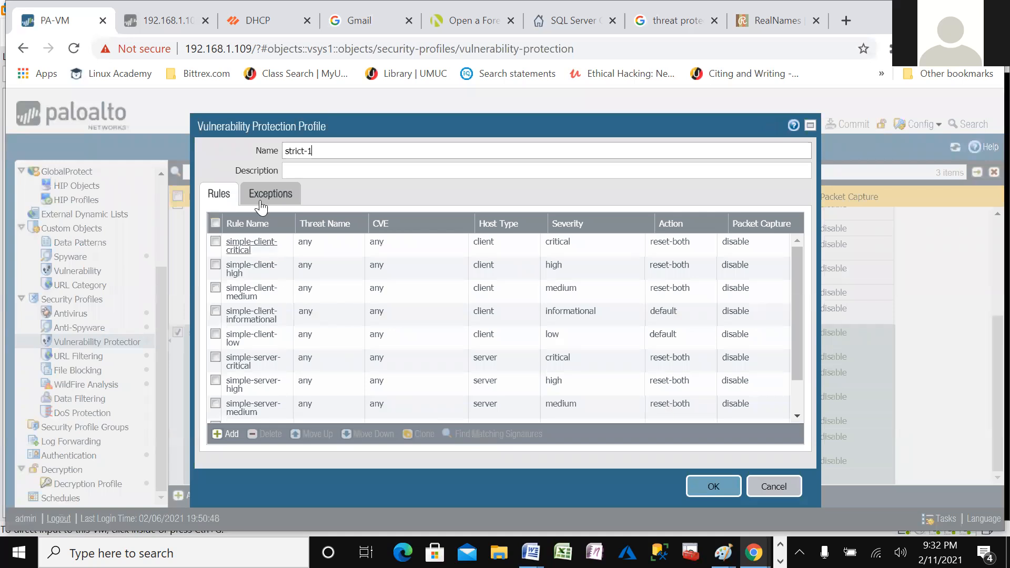
{"action": "left_click", "coordinate": [262, 194]}
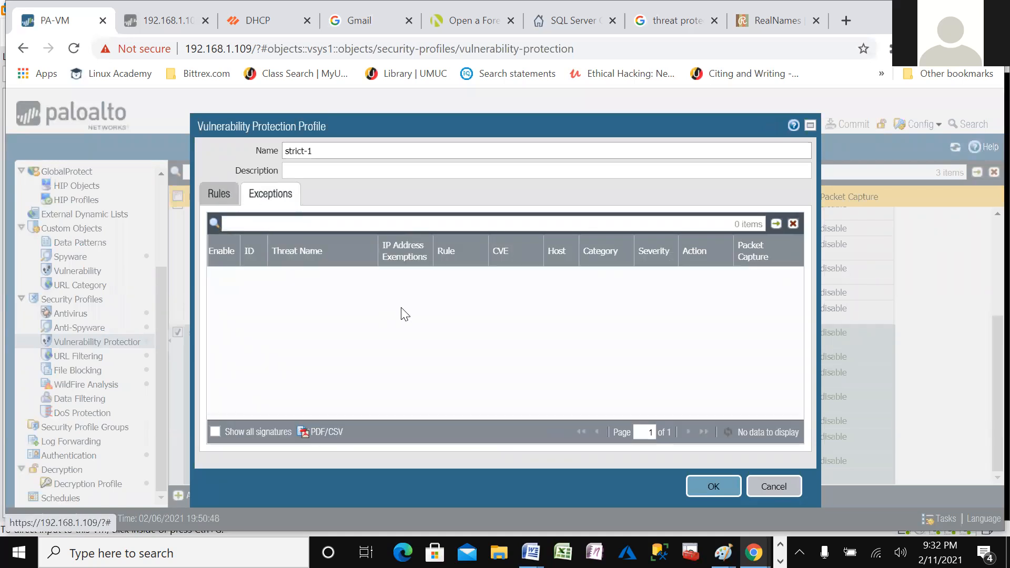
{"action": "left_click", "coordinate": [215, 432]}
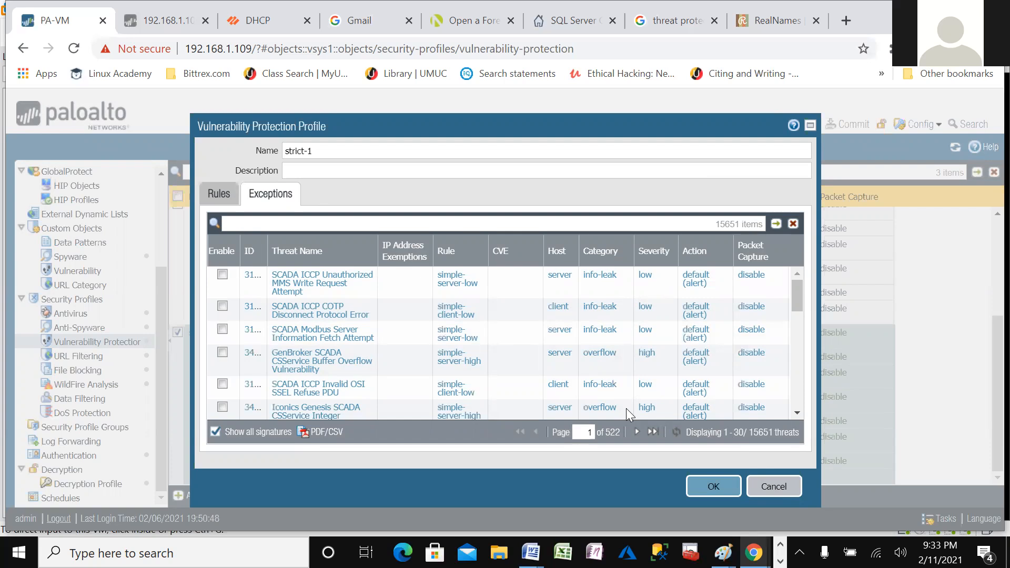
{"action": "left_click", "coordinate": [770, 488]}
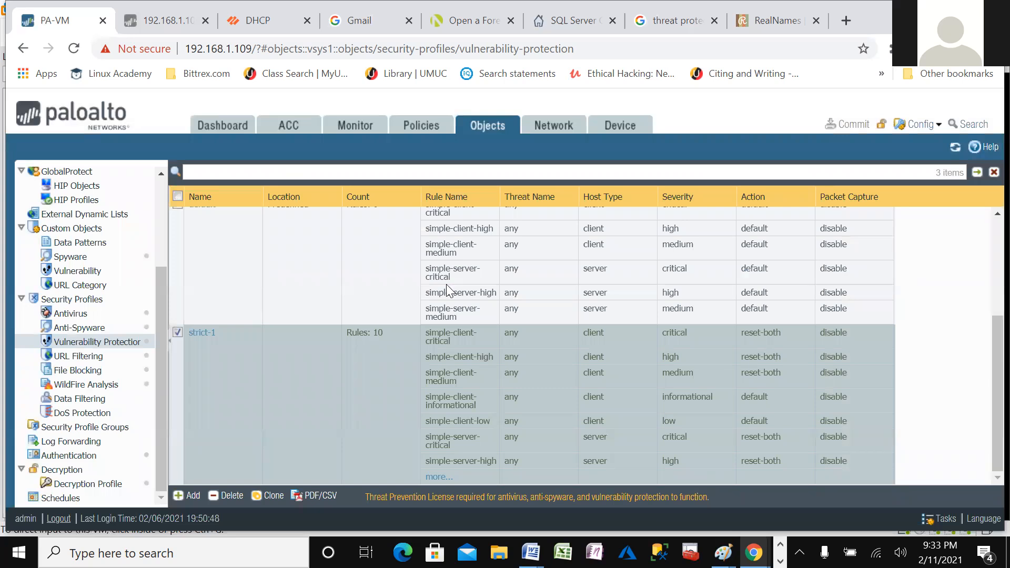
- Examine all signatures in the exceptions of a new Anti-Spyware profile, clearing the 16001 filter, and discard the profile
{"action": "left_click", "coordinate": [68, 328]}
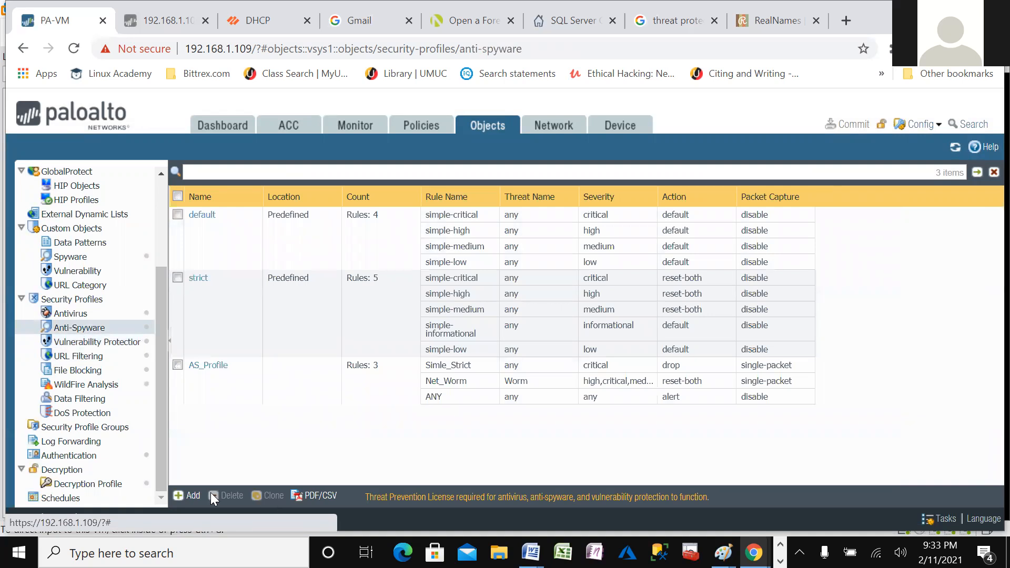
{"action": "left_click", "coordinate": [189, 496]}
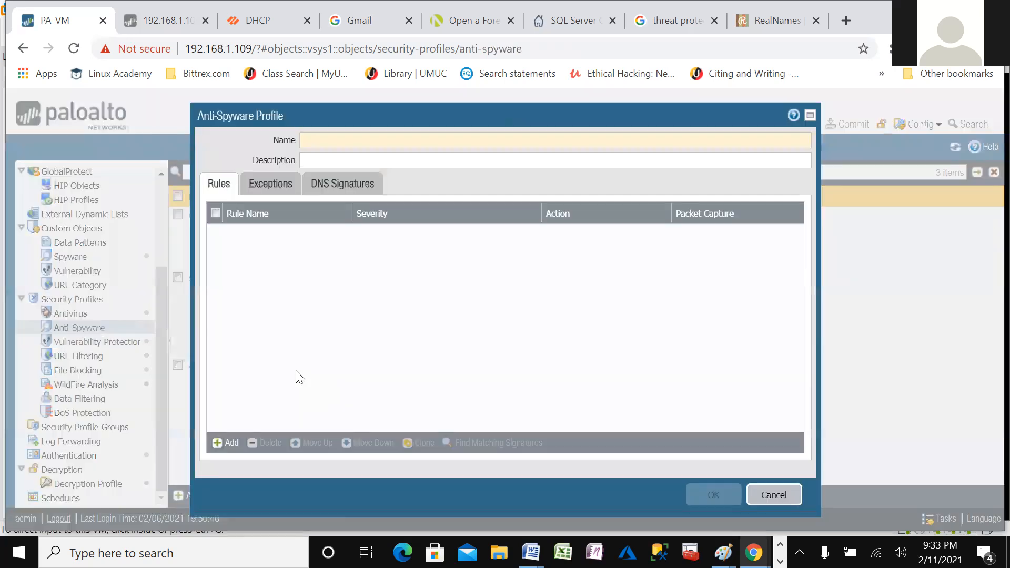
{"action": "left_click", "coordinate": [270, 182]}
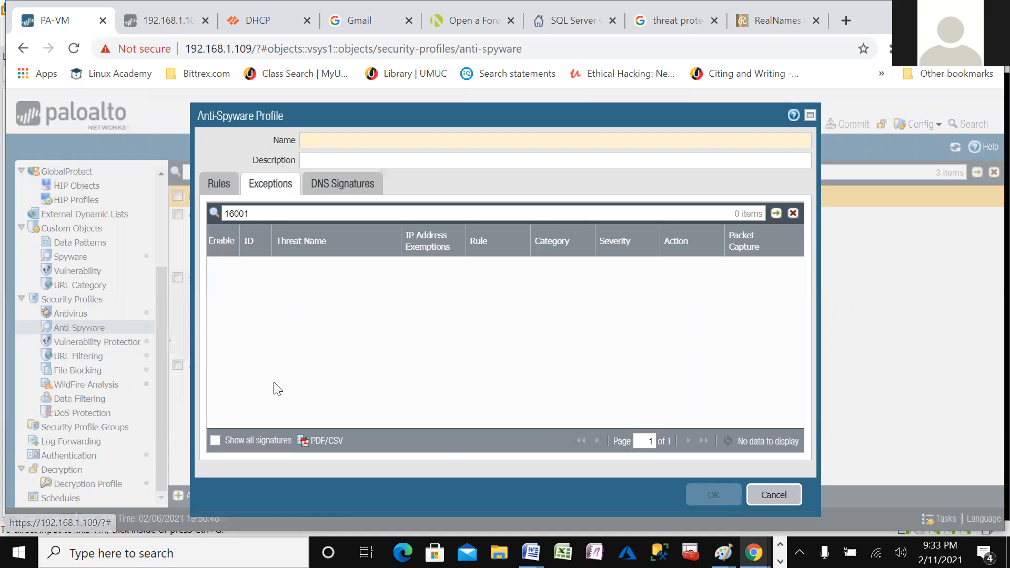
{"action": "left_click", "coordinate": [213, 440]}
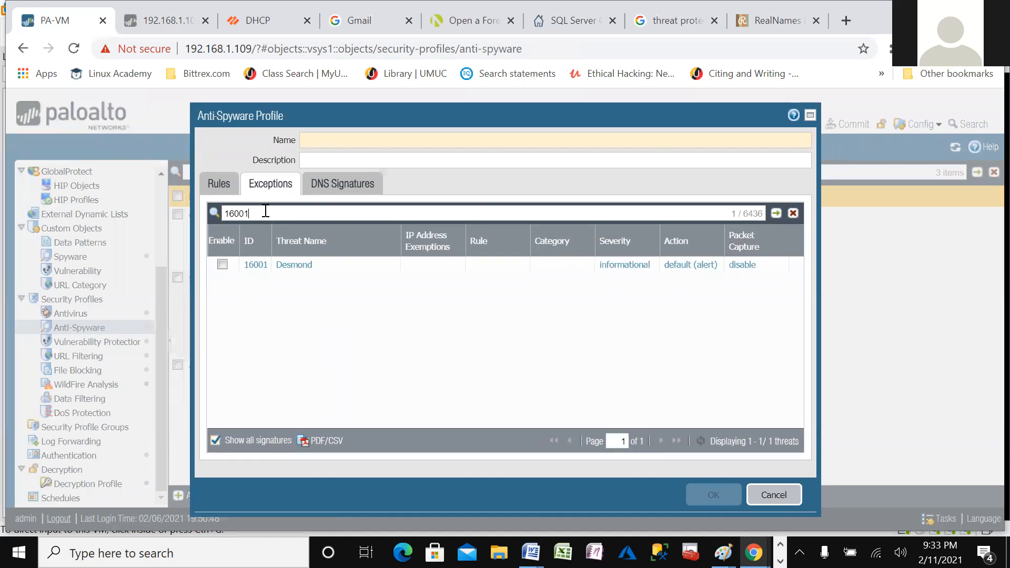
{"action": "key", "text": "BackSpace"}
{"action": "key", "text": "BackSpace"}
{"action": "key", "text": "BackSpace"}
{"action": "key", "text": "BackSpace"}
{"action": "left_click", "coordinate": [216, 440]}
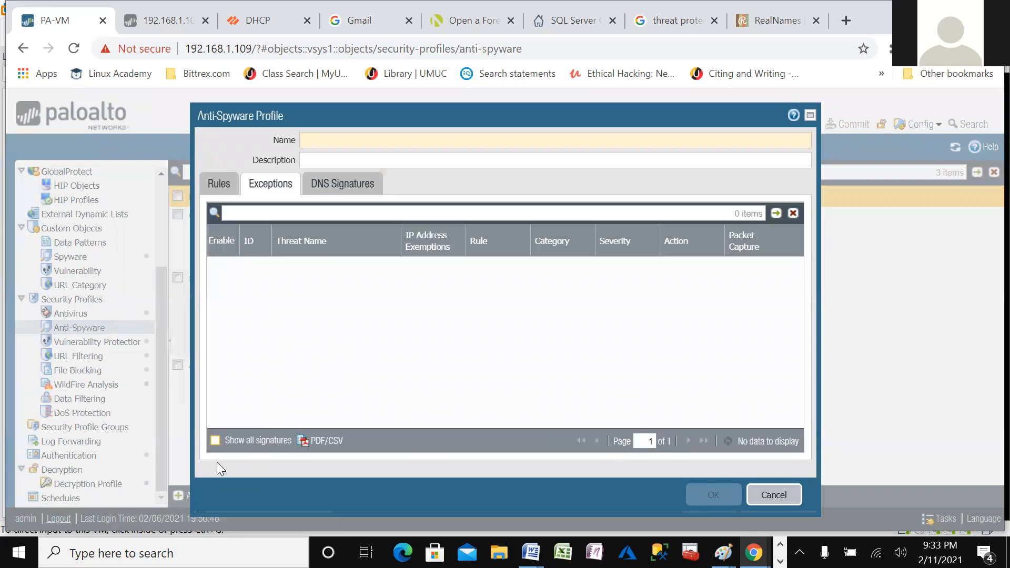
{"action": "left_click", "coordinate": [213, 441]}
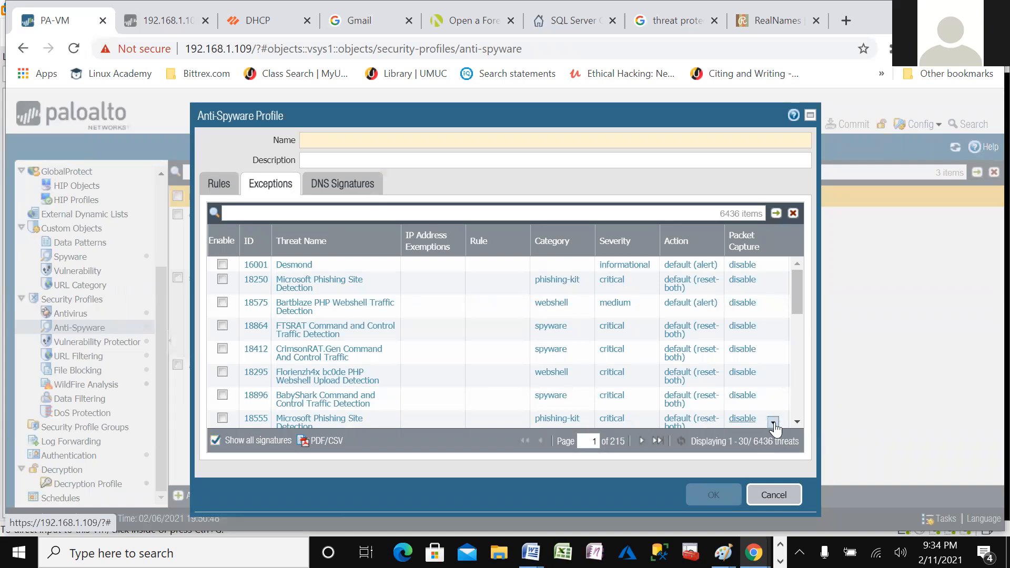
{"action": "left_click", "coordinate": [775, 504]}
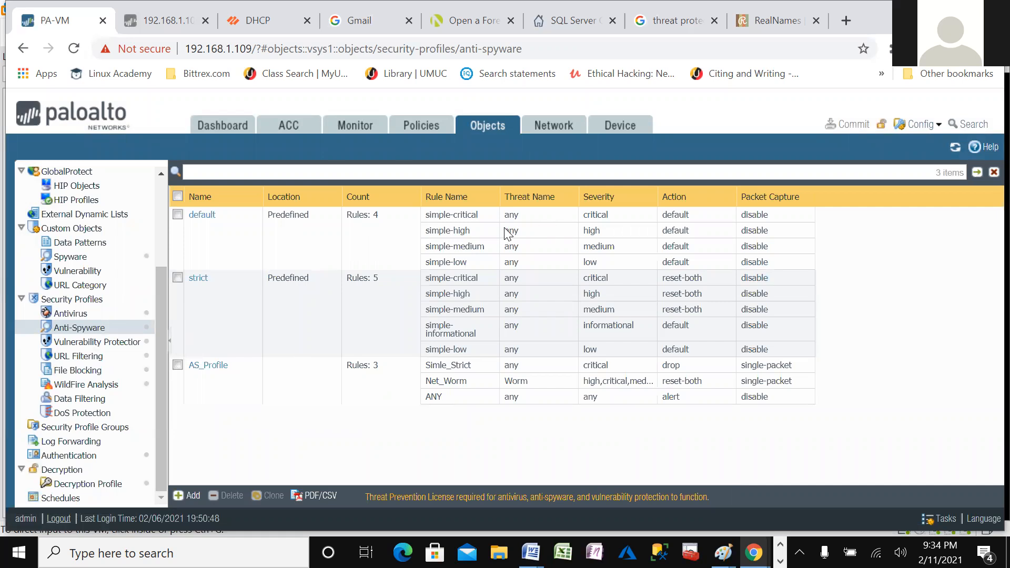
- Try a daily 00:15 recurrence in the Applications and Threats update schedule under dynamic updates, and cancel the change
{"action": "left_click", "coordinate": [622, 126]}
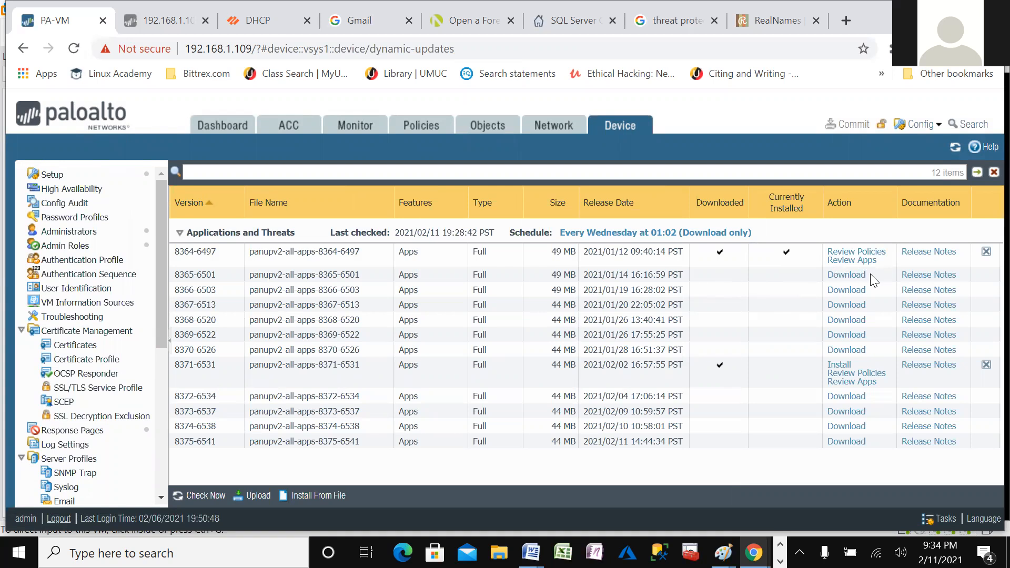
{"action": "scroll", "coordinate": [125, 357], "scroll_direction": "down", "scroll_amount": 5}
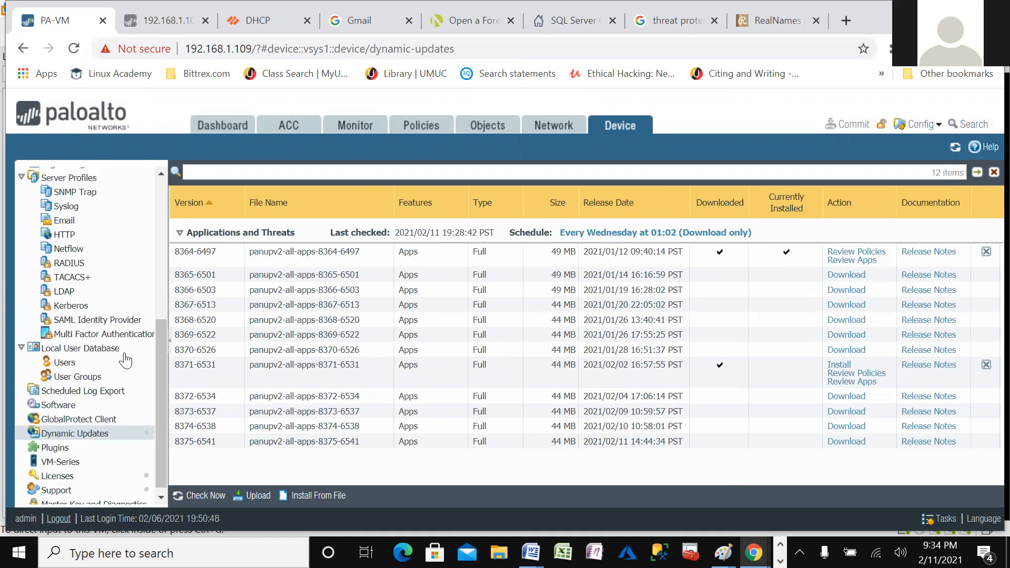
{"action": "left_click", "coordinate": [74, 429]}
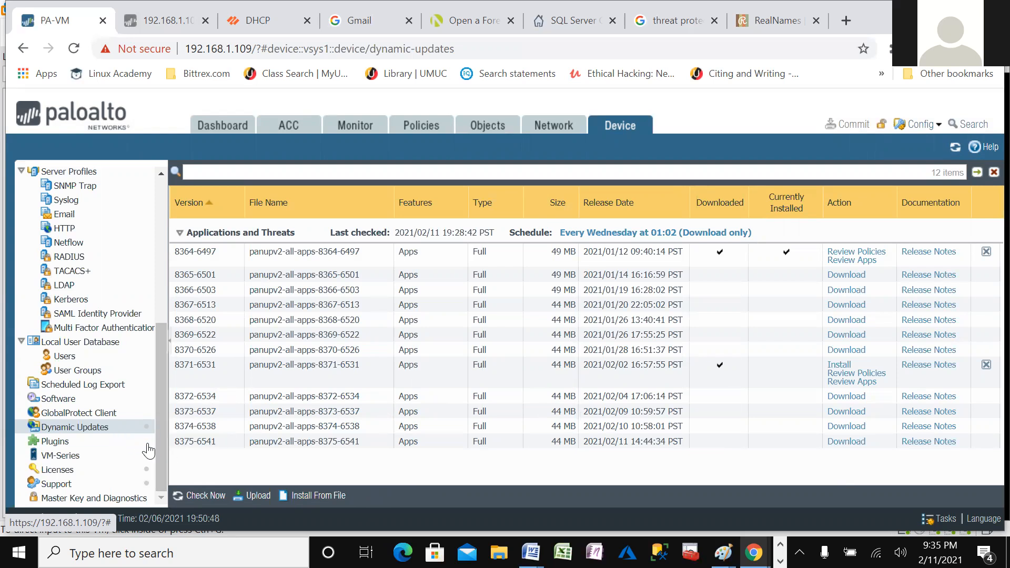
{"action": "left_click", "coordinate": [84, 427]}
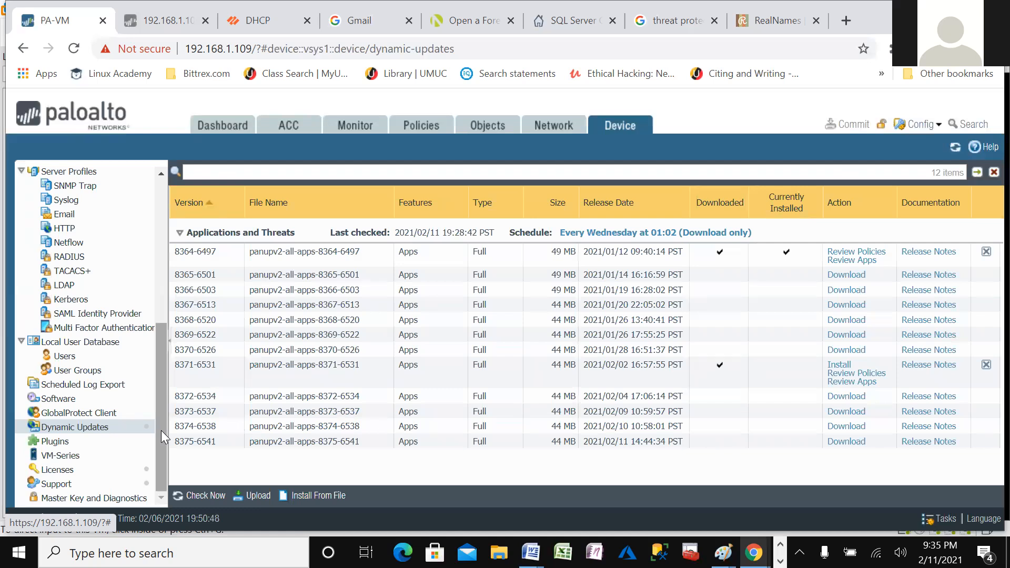
{"action": "left_click", "coordinate": [601, 237]}
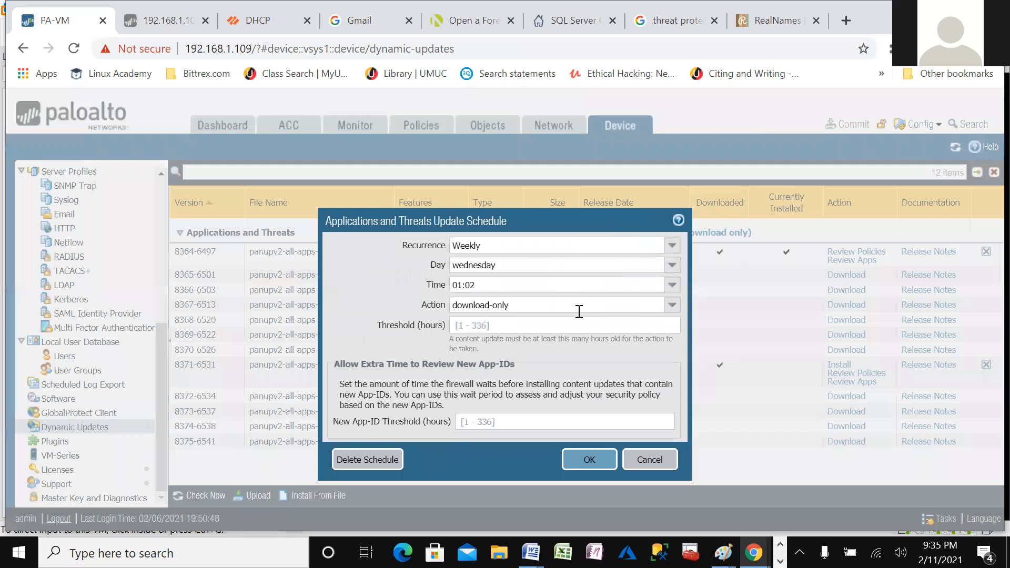
{"action": "left_click", "coordinate": [670, 247]}
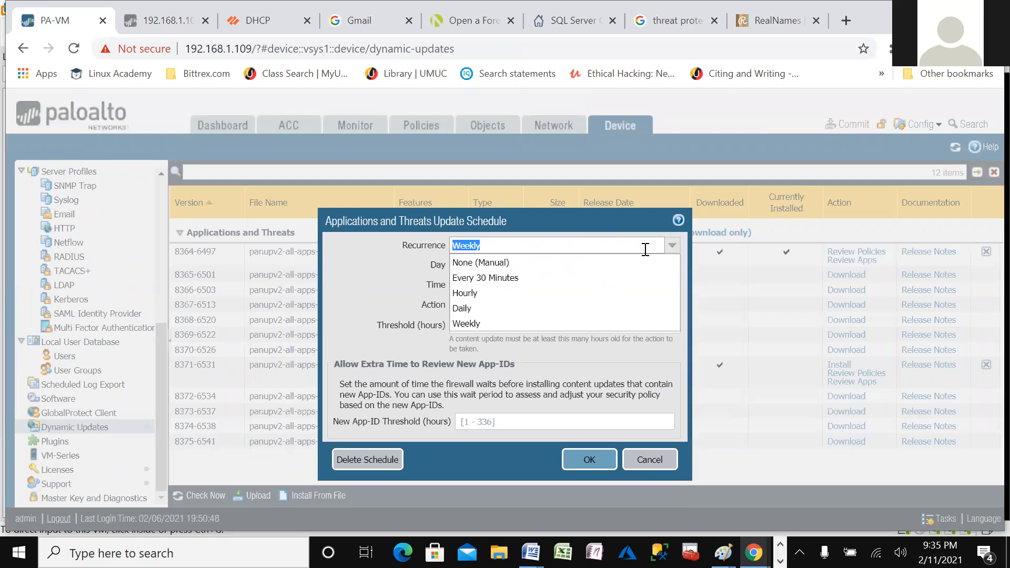
{"action": "left_click", "coordinate": [465, 309]}
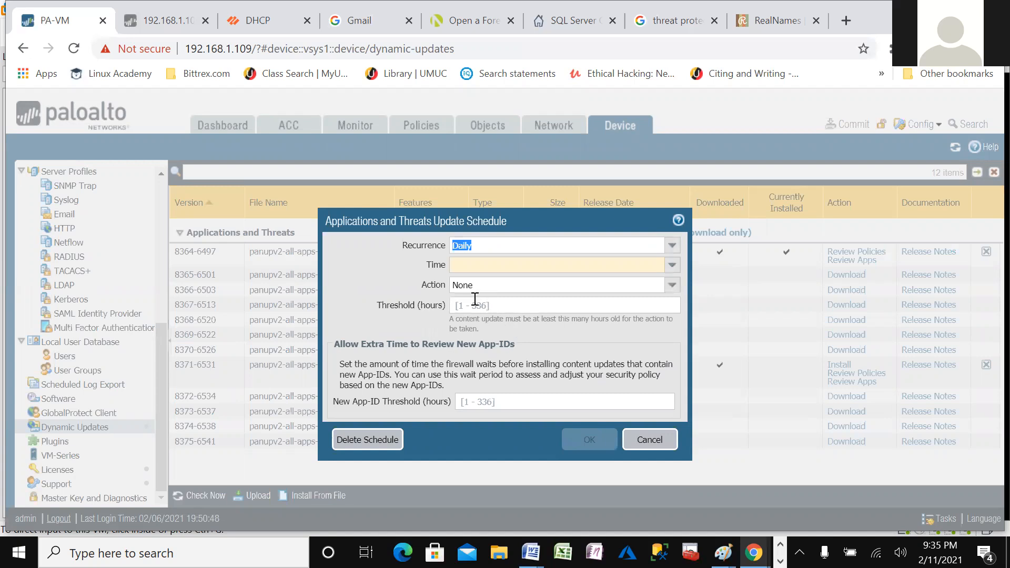
{"action": "left_click", "coordinate": [672, 267]}
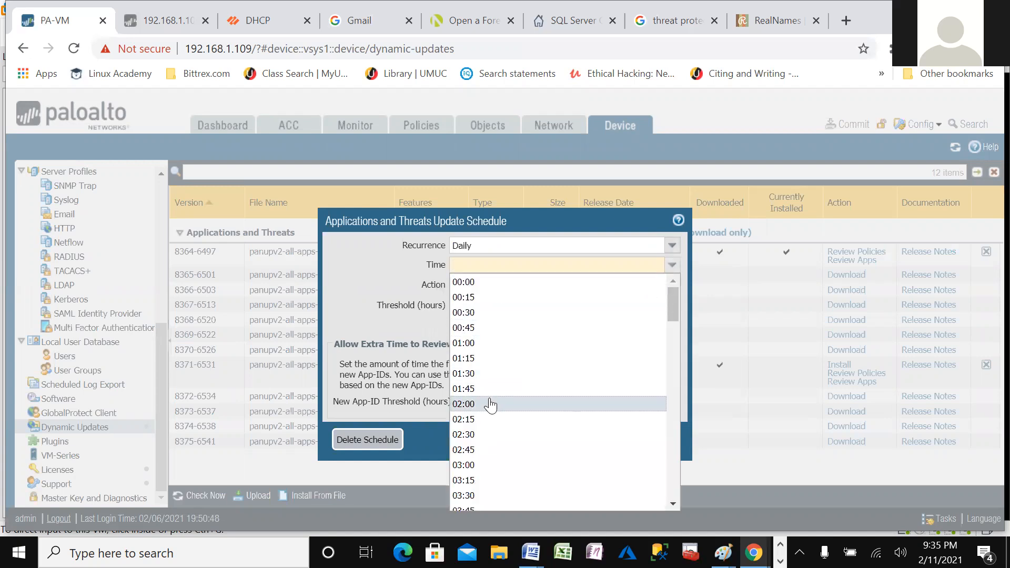
{"action": "left_click", "coordinate": [478, 298]}
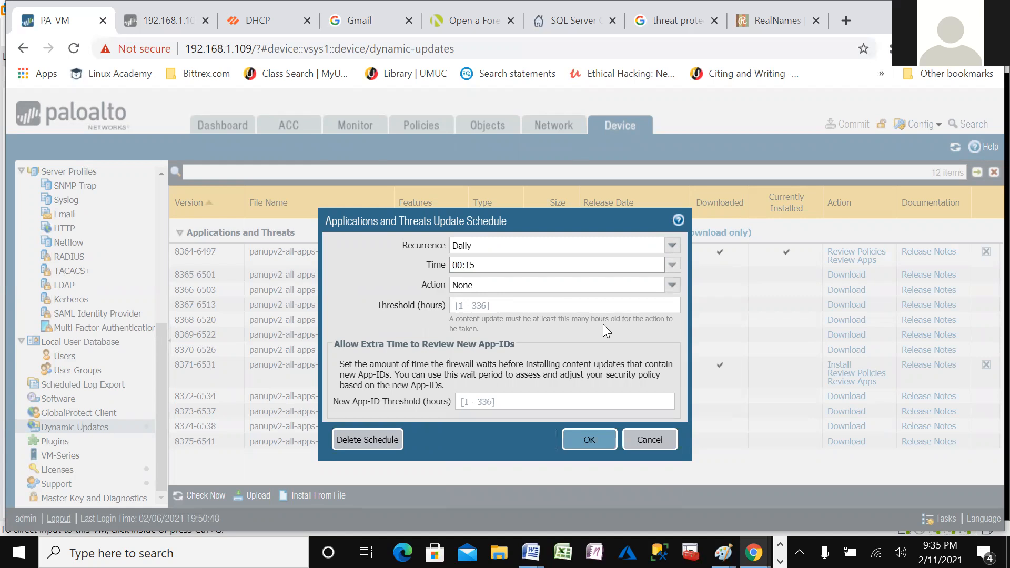
{"action": "left_click", "coordinate": [650, 445]}
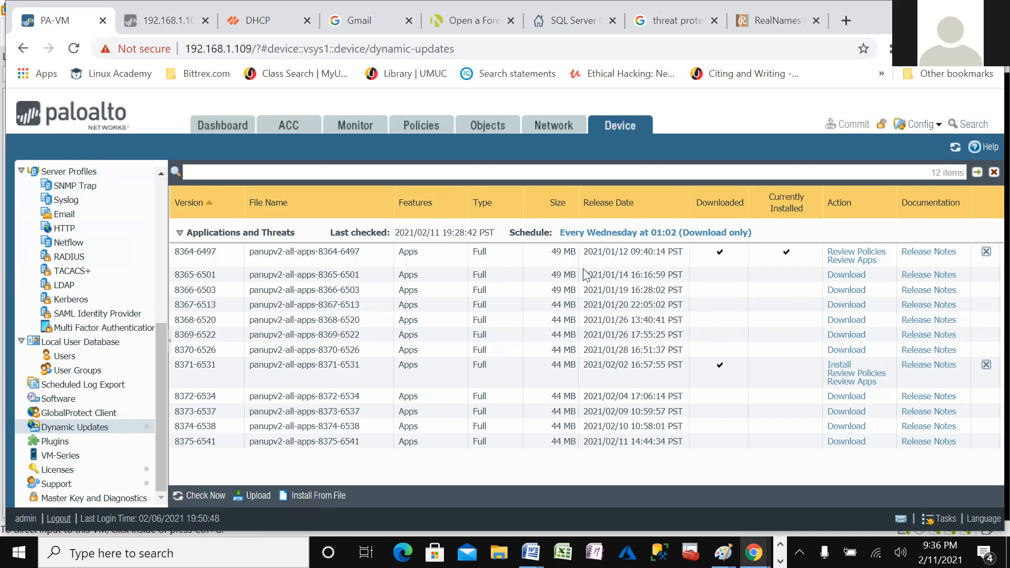
- Schedule Applications and Threats updates daily at 02:00 with the download-and-install action
{"action": "left_click", "coordinate": [641, 233]}
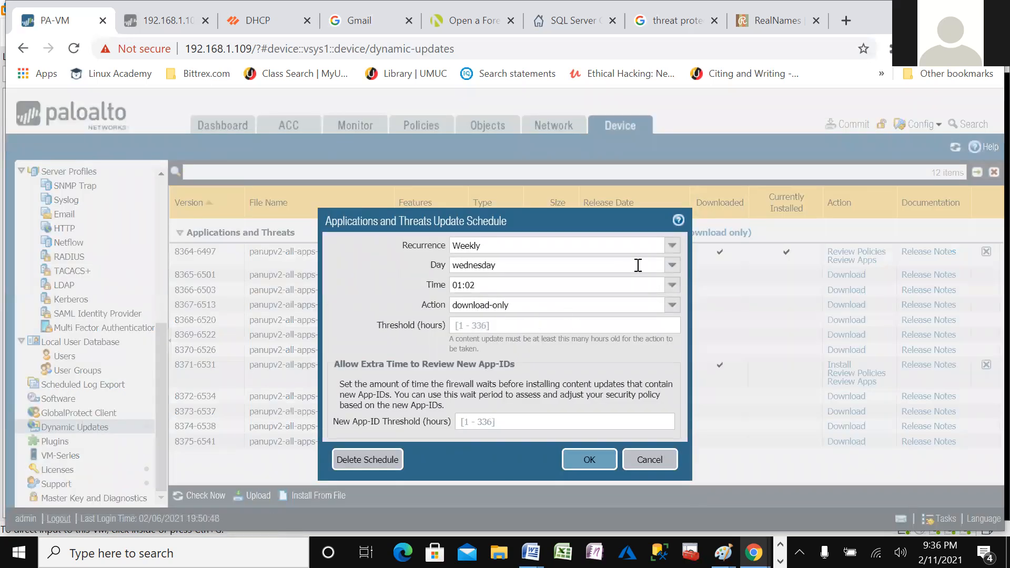
{"action": "left_click", "coordinate": [671, 251]}
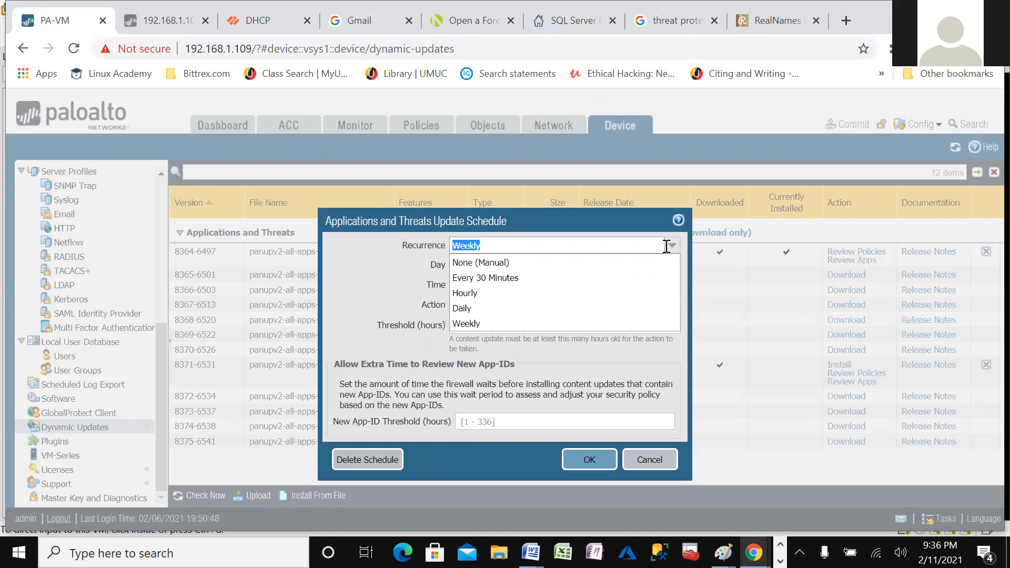
{"action": "left_click", "coordinate": [462, 310]}
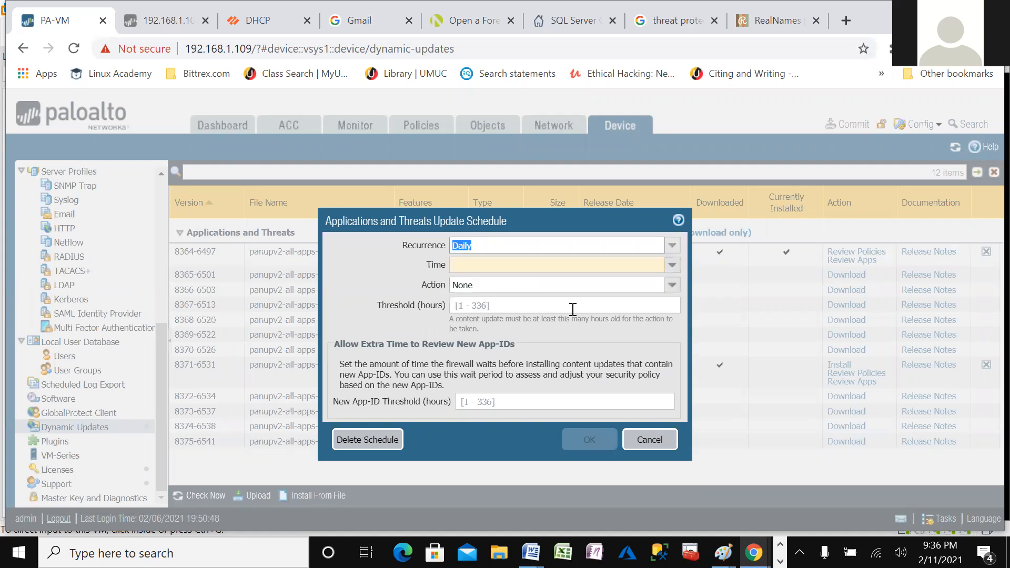
{"action": "left_click", "coordinate": [673, 268]}
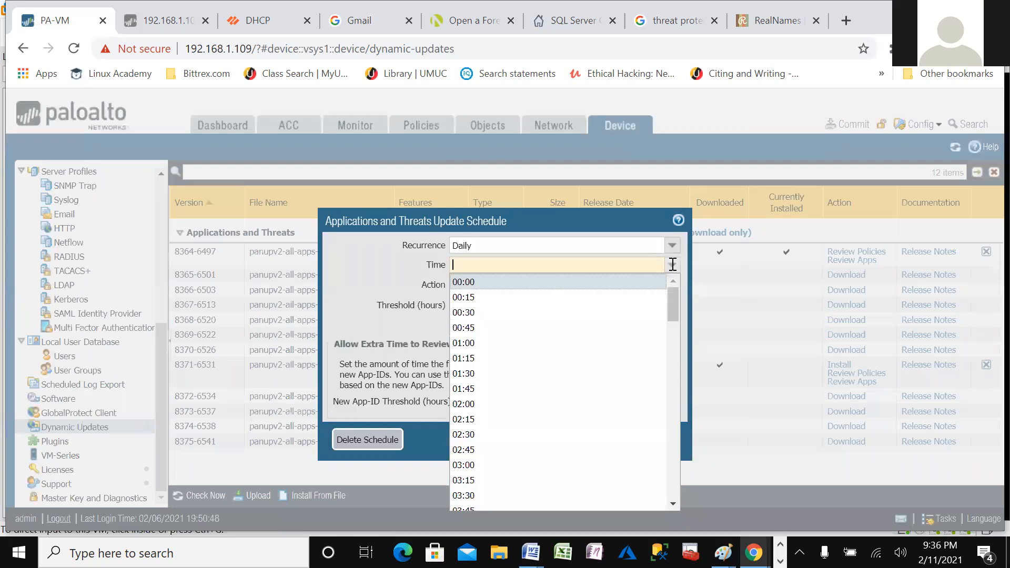
{"action": "left_click", "coordinate": [465, 404]}
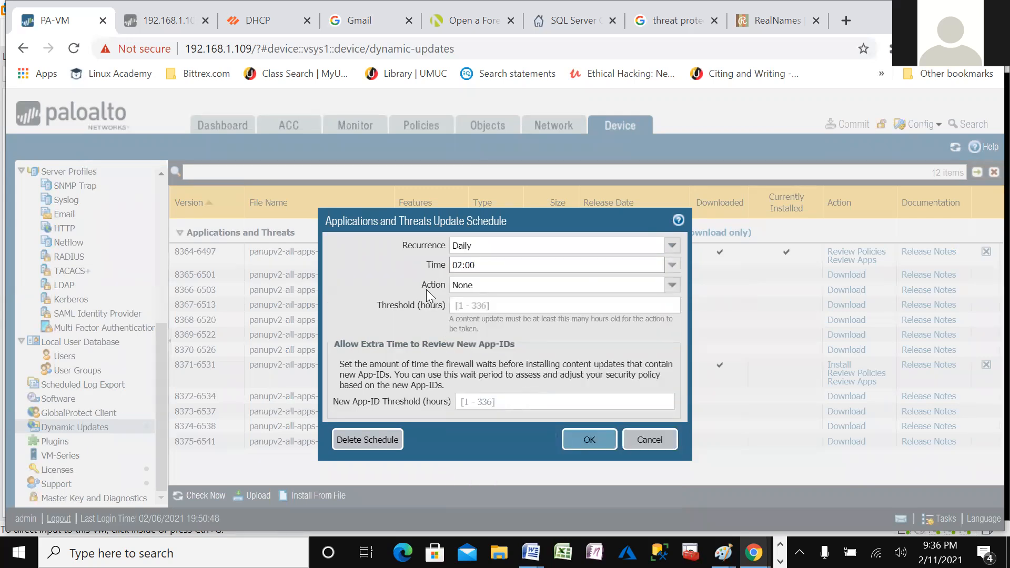
{"action": "left_click", "coordinate": [673, 287]}
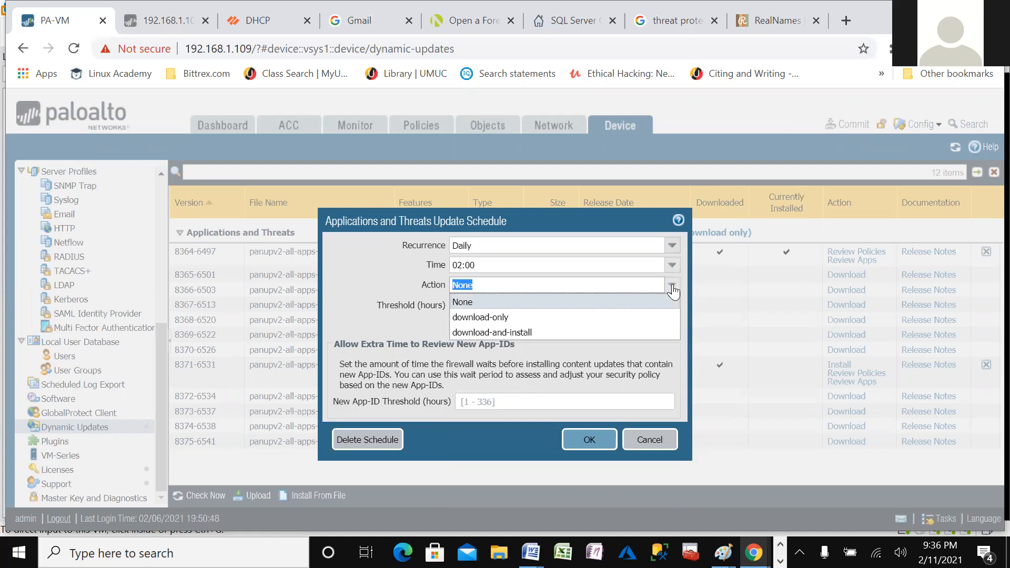
{"action": "left_click", "coordinate": [525, 332]}
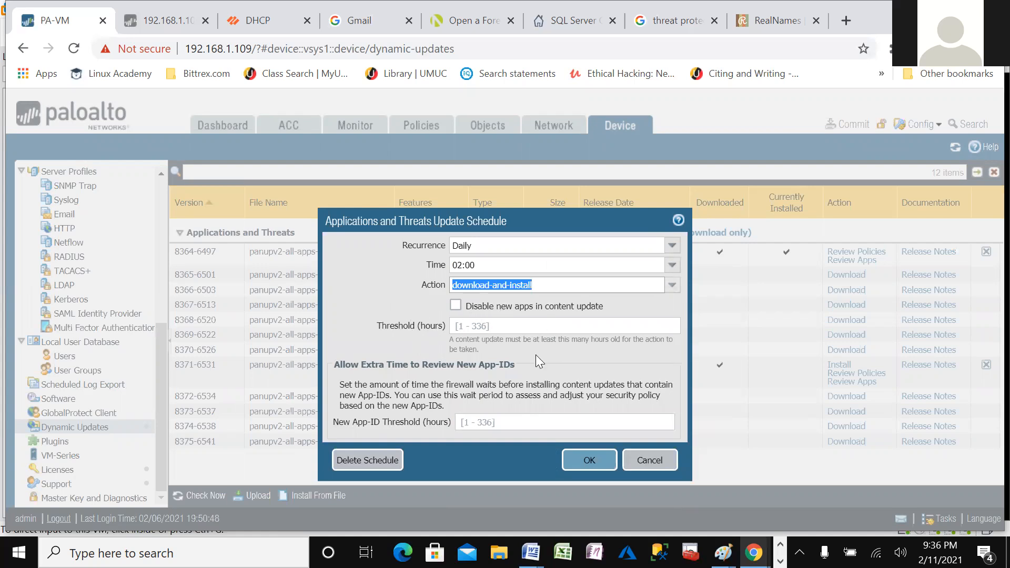
{"action": "left_click", "coordinate": [589, 460]}
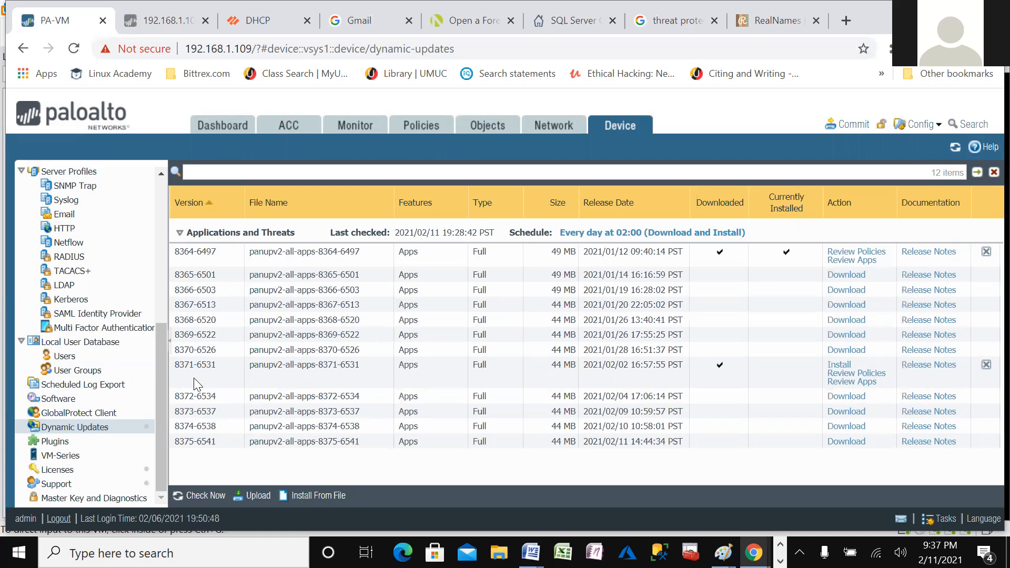
- Commit all changes to the running configuration and dismiss the commit status
{"action": "scroll", "coordinate": [144, 359], "scroll_direction": "up", "scroll_amount": 7}
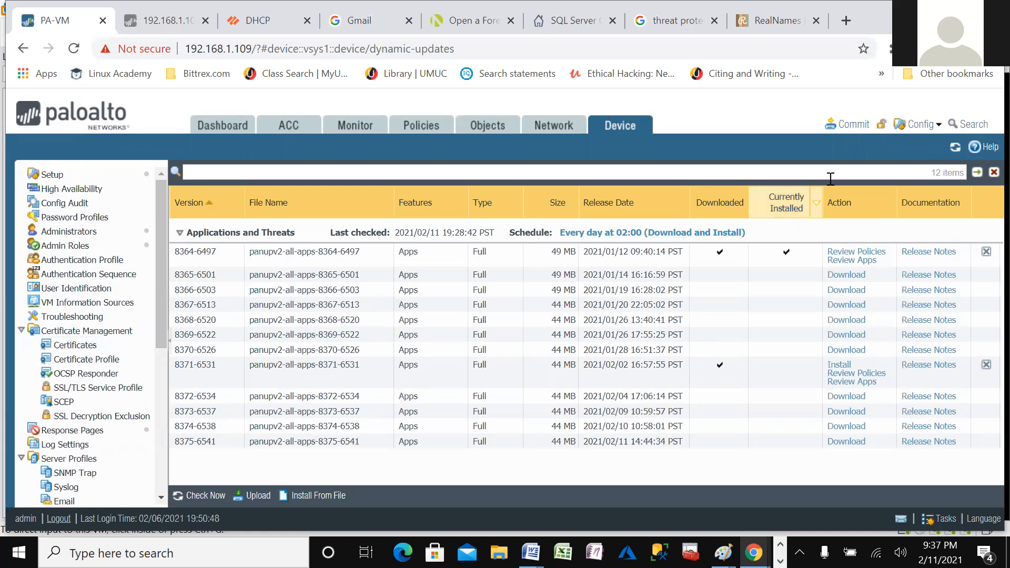
{"action": "left_click", "coordinate": [850, 128]}
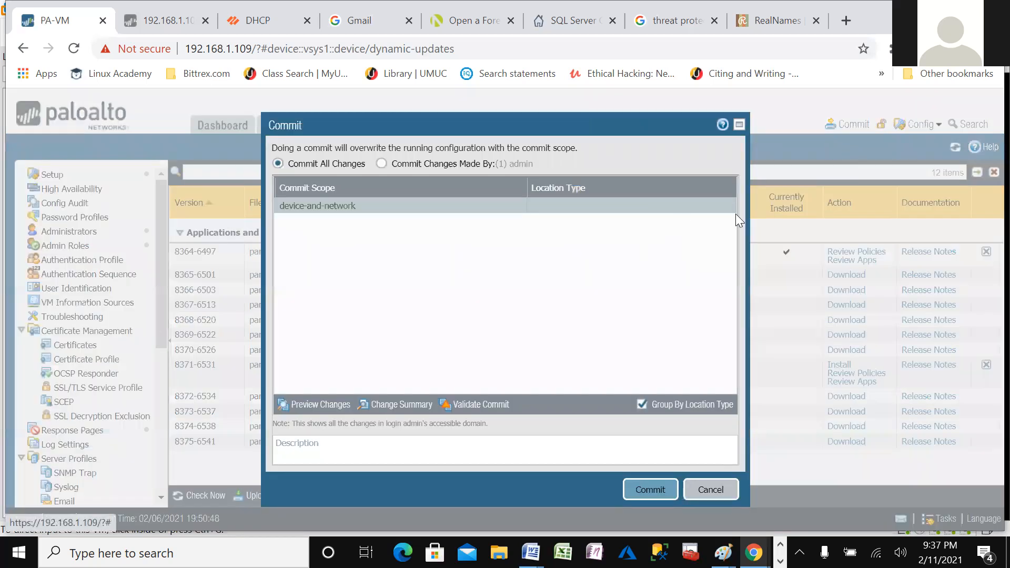
{"action": "left_click", "coordinate": [652, 490]}
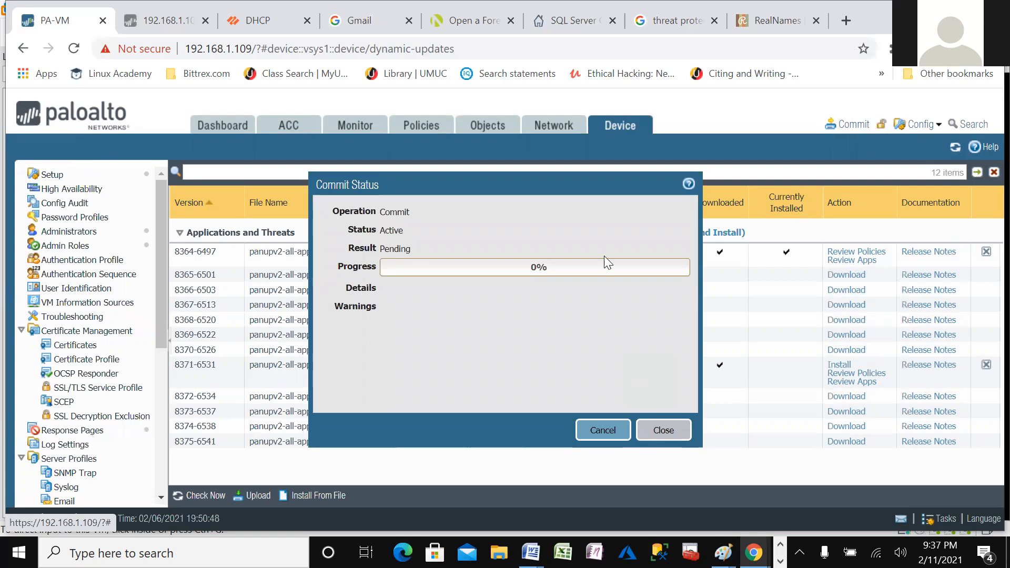
{"action": "left_click_drag", "start_coordinate": [555, 259], "coordinate": [622, 343]}
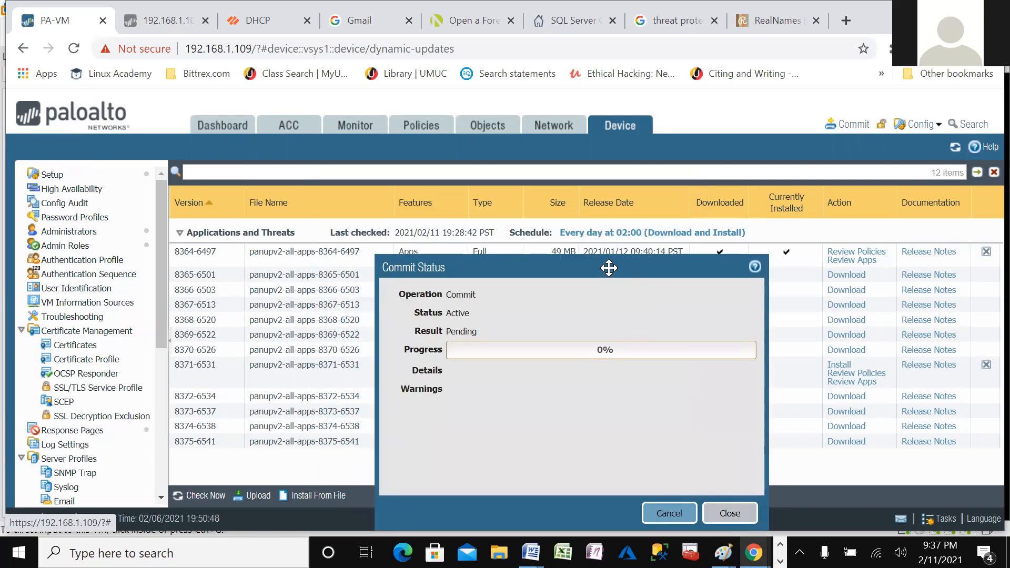
{"action": "left_click_drag", "start_coordinate": [617, 274], "coordinate": [636, 233]}
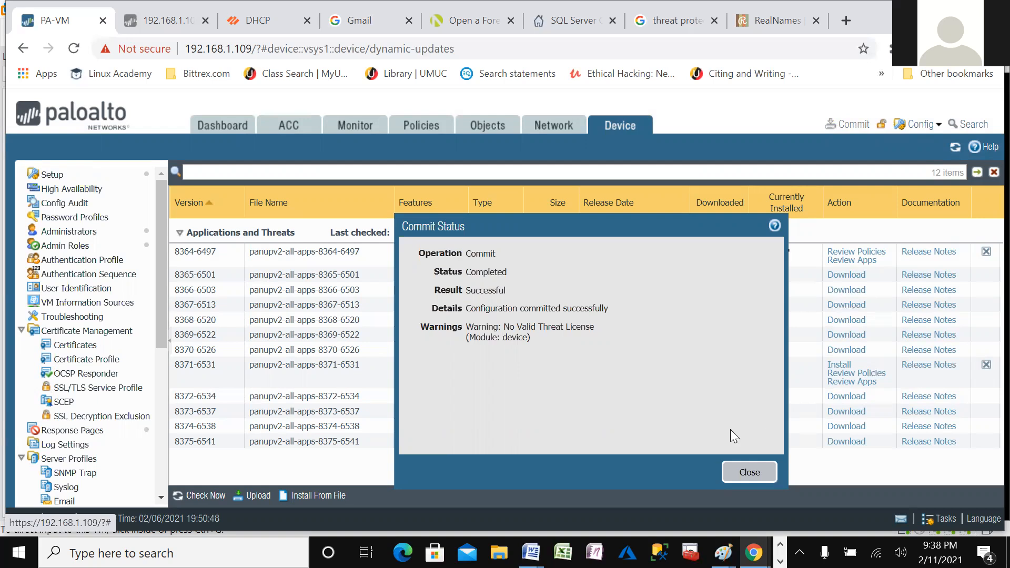
{"action": "left_click", "coordinate": [736, 474]}
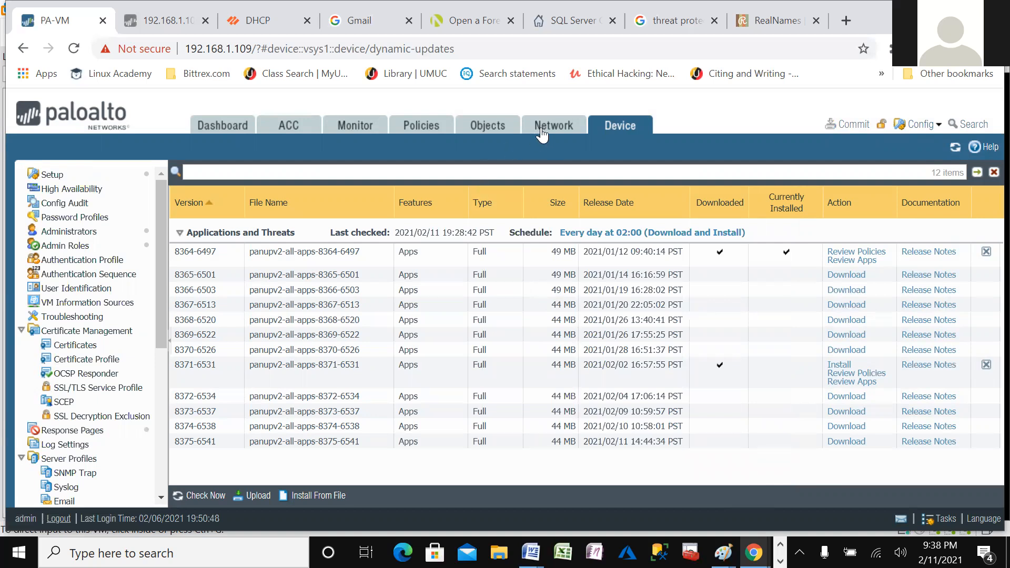
- Review the rules of the strict-1 vulnerability protection profile and all signatures under its exceptions, closing the profile without saving
{"action": "left_click", "coordinate": [486, 134]}
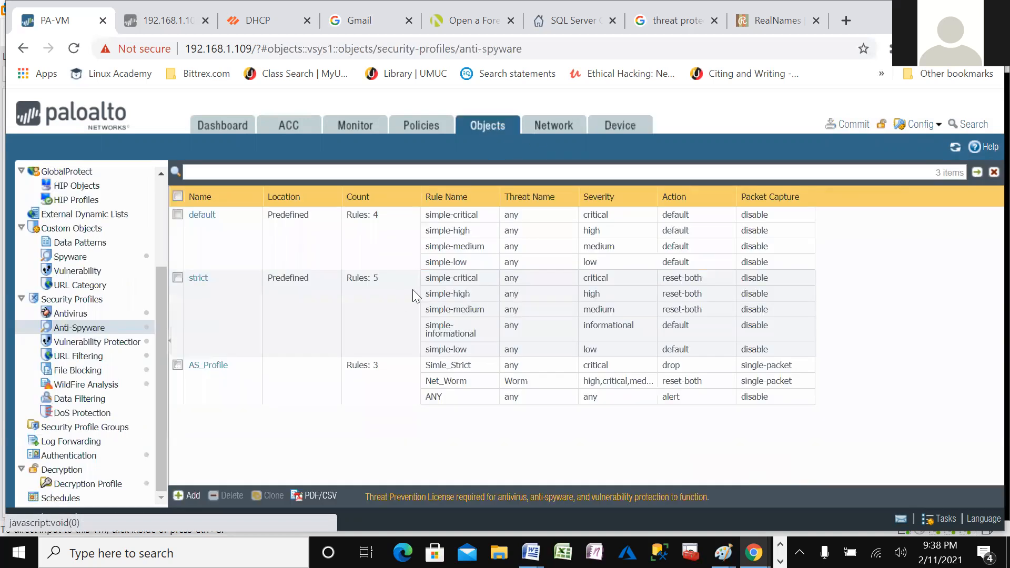
{"action": "left_click", "coordinate": [72, 343]}
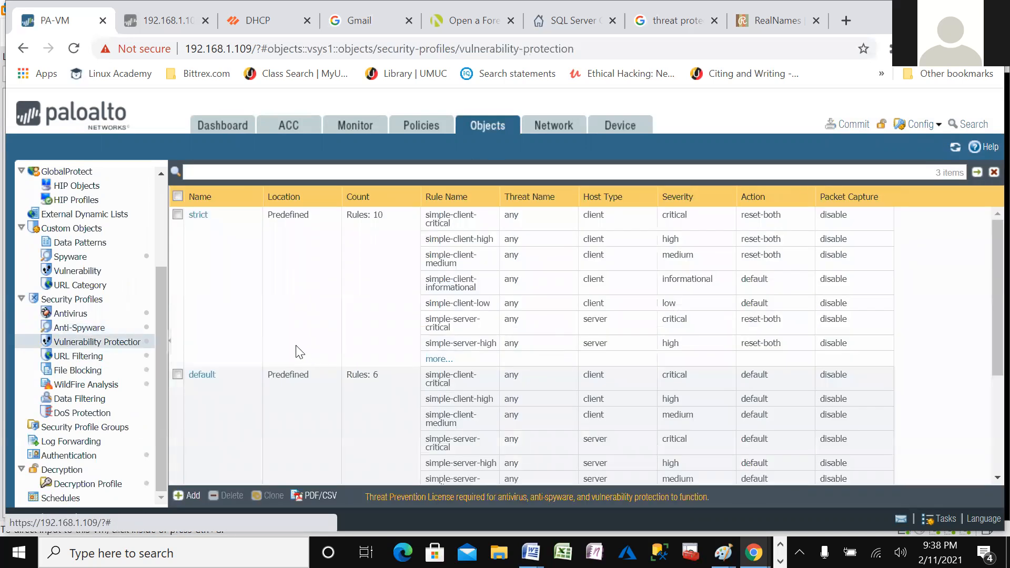
{"action": "scroll", "coordinate": [421, 357], "scroll_direction": "down", "scroll_amount": 3}
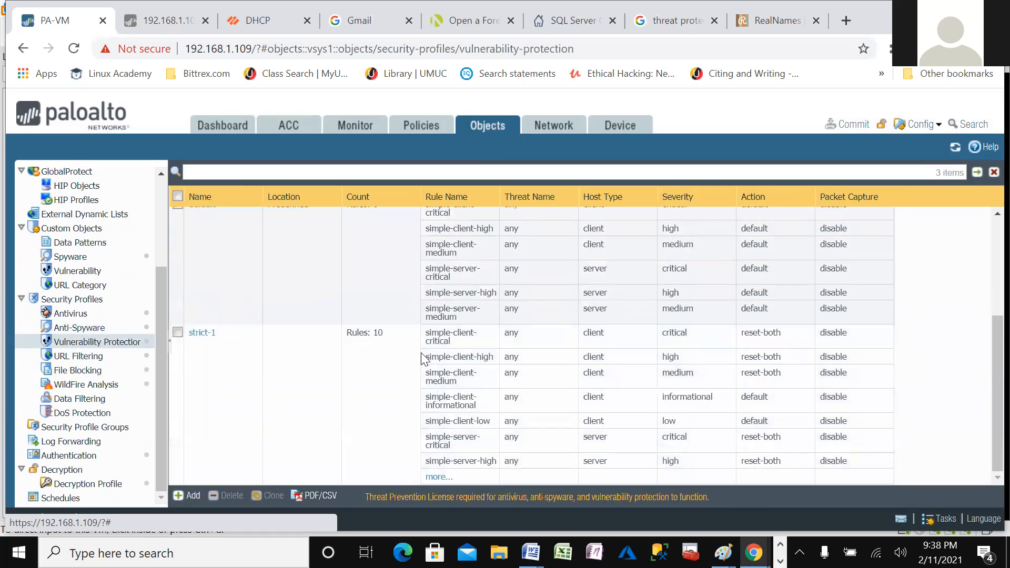
{"action": "left_click", "coordinate": [199, 336]}
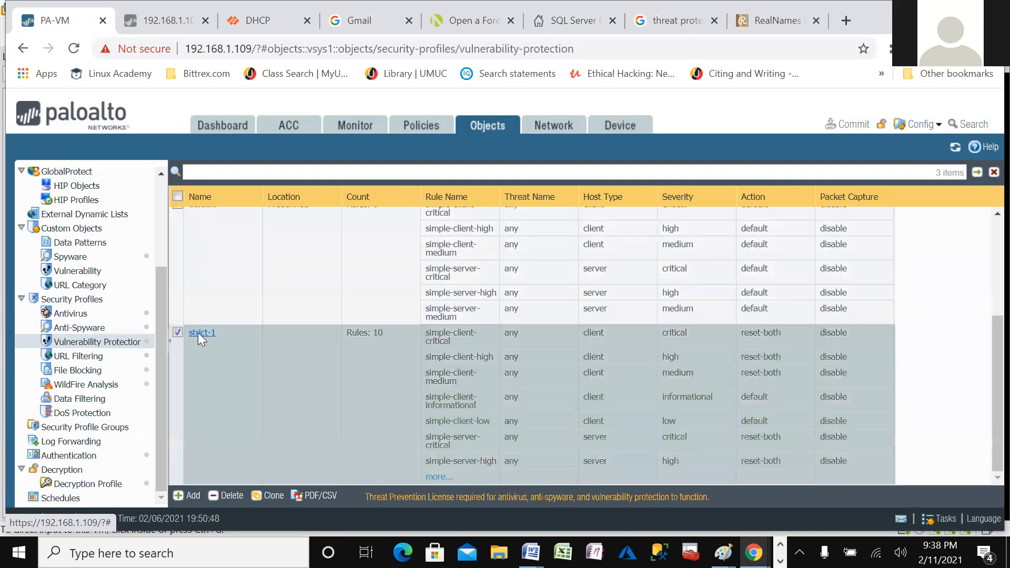
{"action": "left_click", "coordinate": [199, 332]}
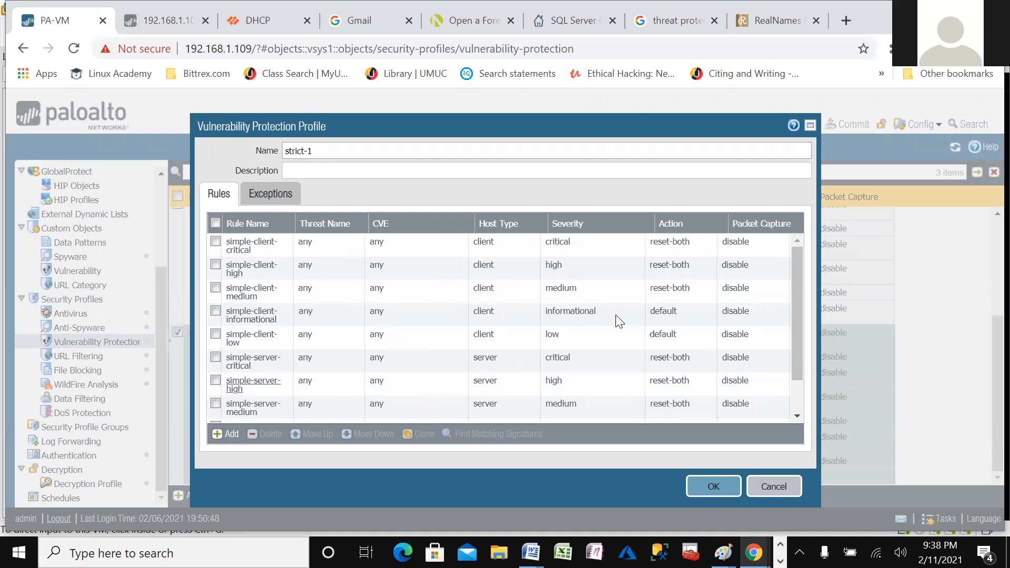
{"action": "scroll", "coordinate": [617, 315], "scroll_direction": "down", "scroll_amount": 2}
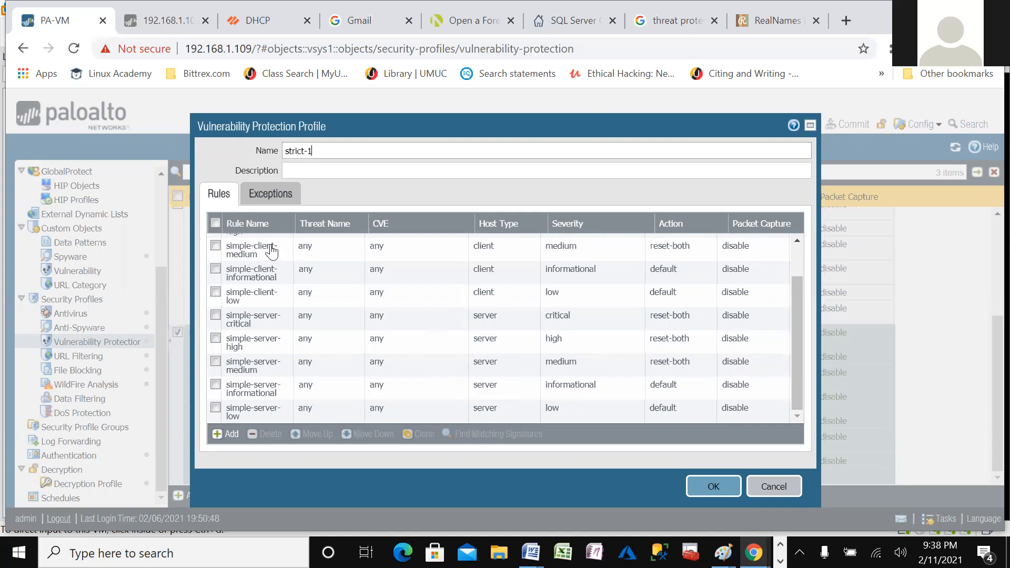
{"action": "left_click", "coordinate": [276, 193]}
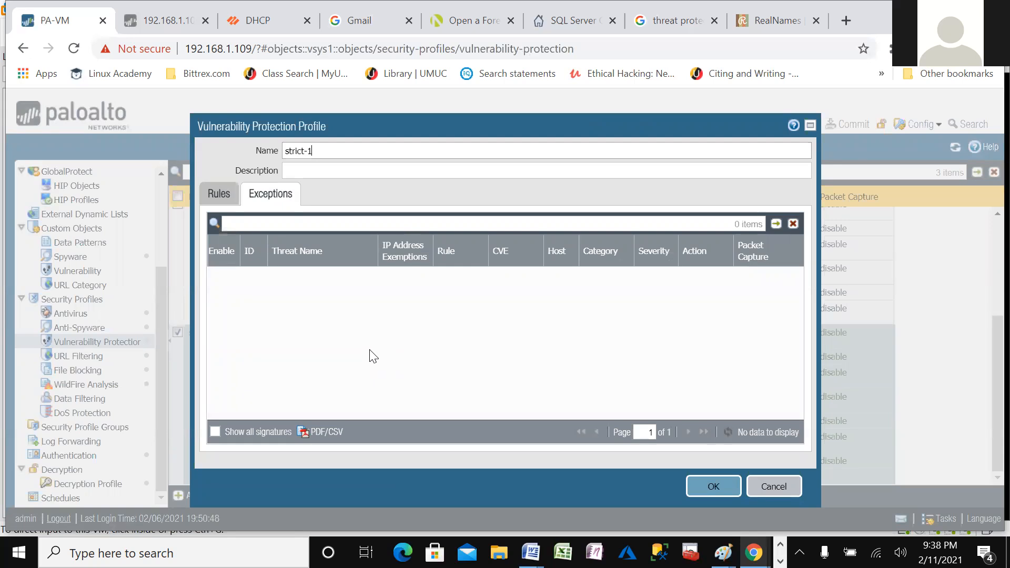
{"action": "left_click", "coordinate": [215, 432]}
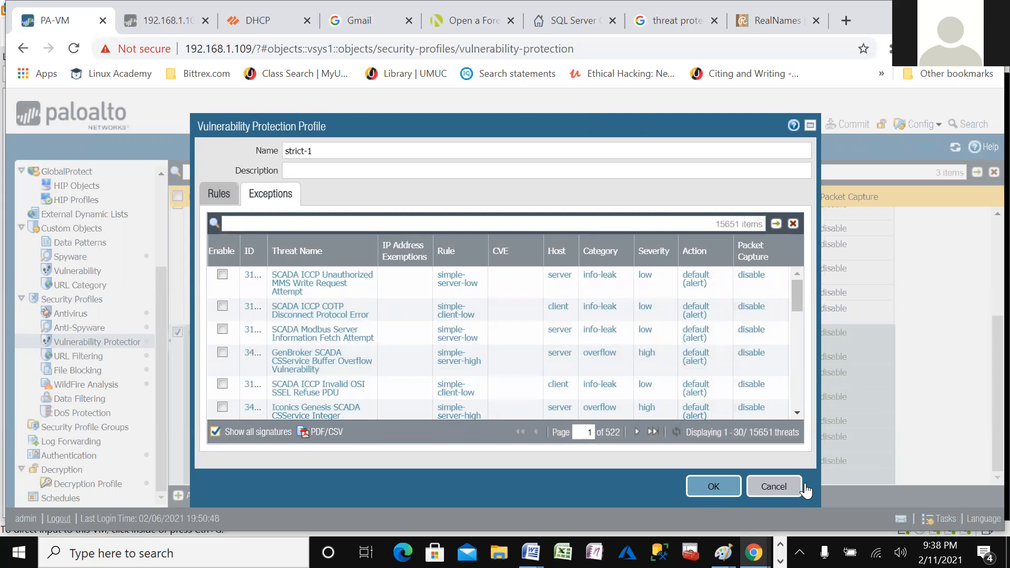
{"action": "left_click", "coordinate": [773, 486]}
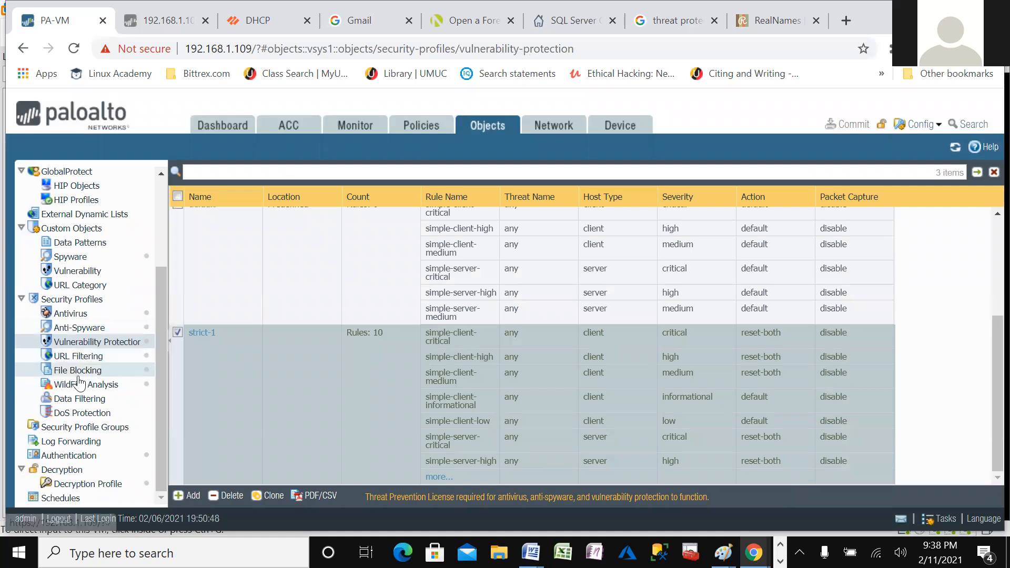
- Start a new custom vulnerability signature with threat ID 41001 and the name Vu_Threat
{"action": "left_click", "coordinate": [72, 272]}
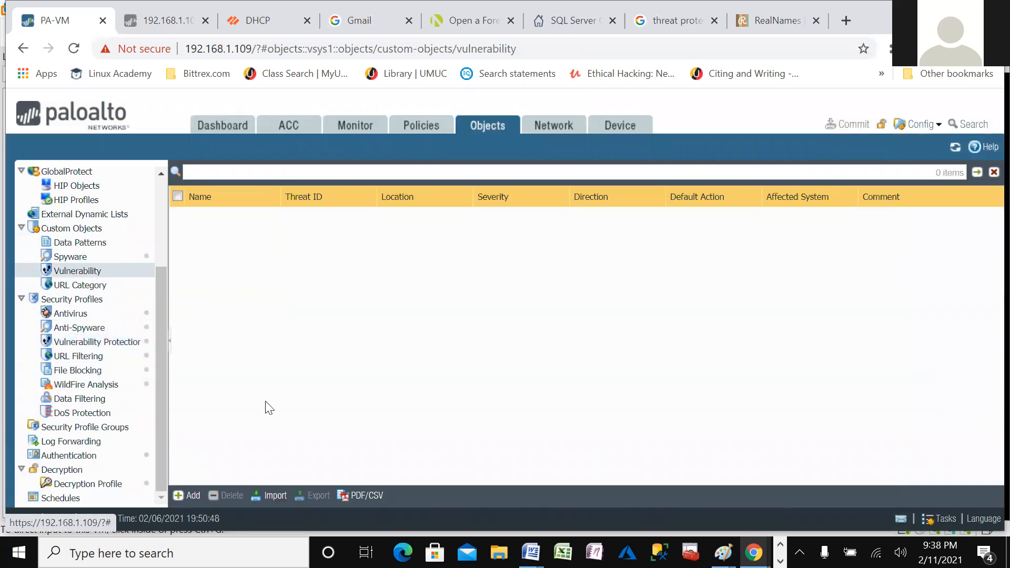
{"action": "left_click", "coordinate": [185, 497]}
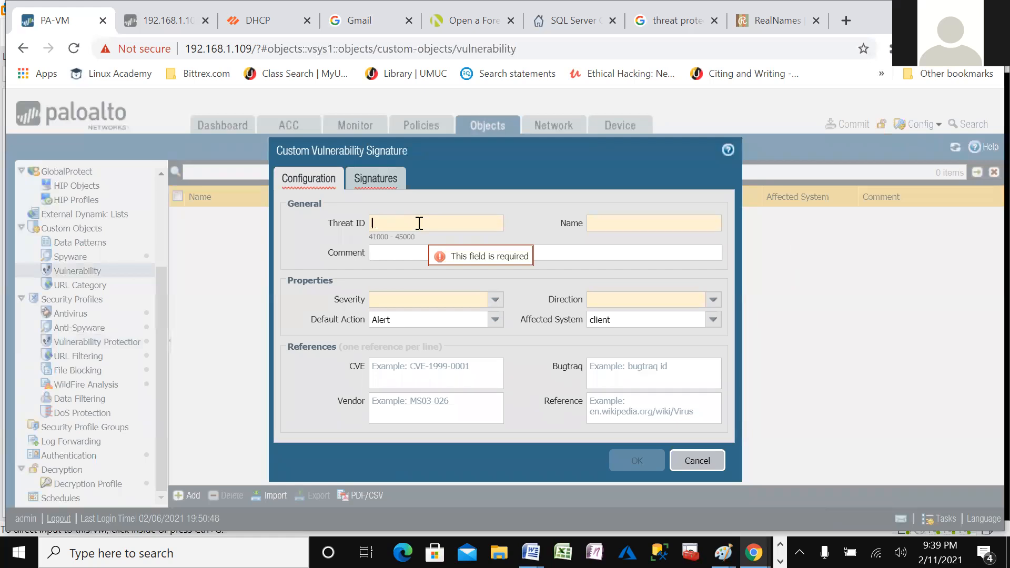
{"action": "type", "text": "1722"}
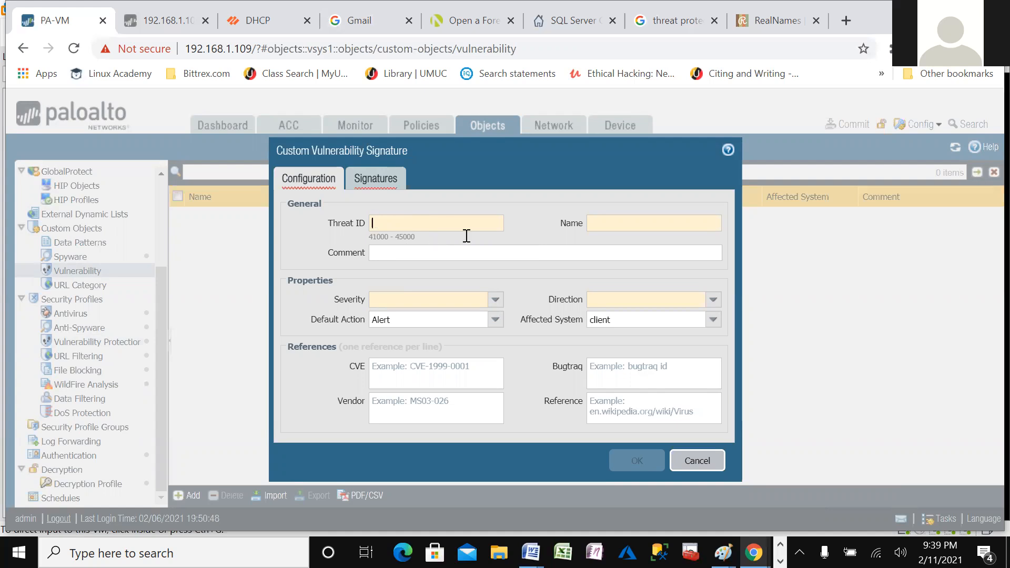
{"action": "type", "text": "41001"}
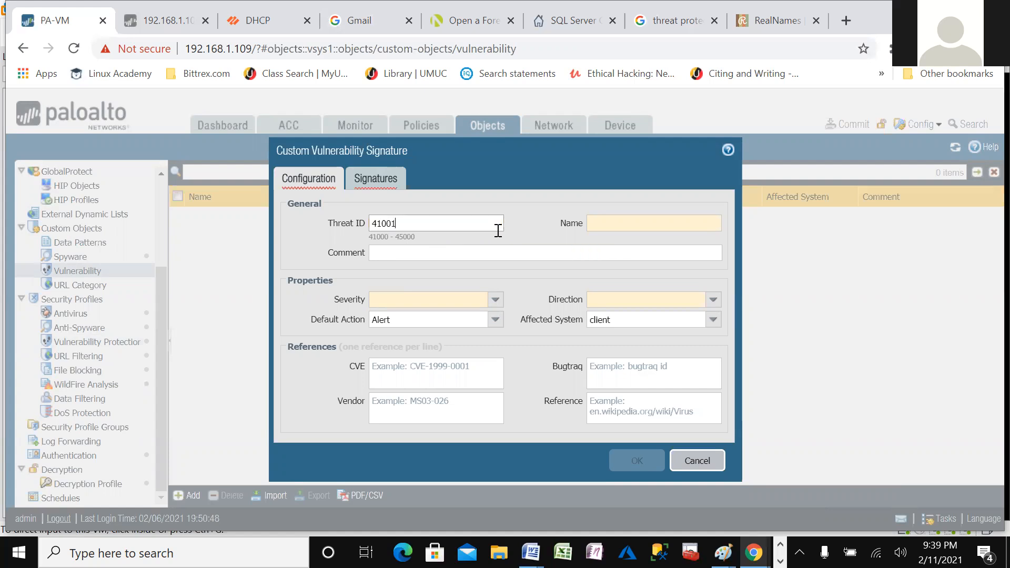
{"action": "left_click", "coordinate": [610, 225]}
{"action": "left_click", "coordinate": [612, 226]}
{"action": "type", "text": "Vu"}
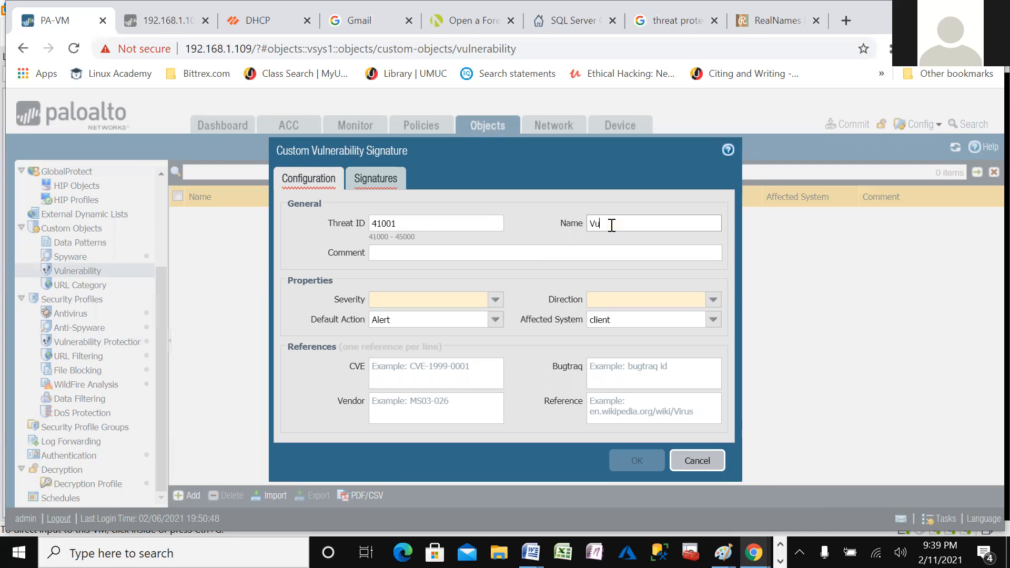
{"action": "type", "text": "_Threat"}
- Set the custom vulnerability's severity to informational and its direction to both, and open its list of standard signatures
{"action": "left_click", "coordinate": [494, 302]}
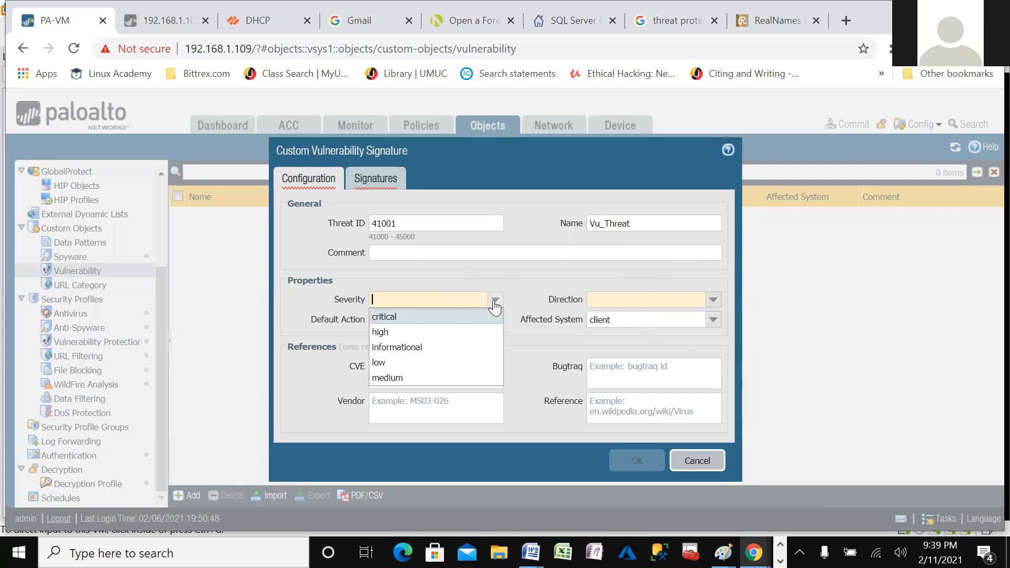
{"action": "left_click", "coordinate": [412, 347]}
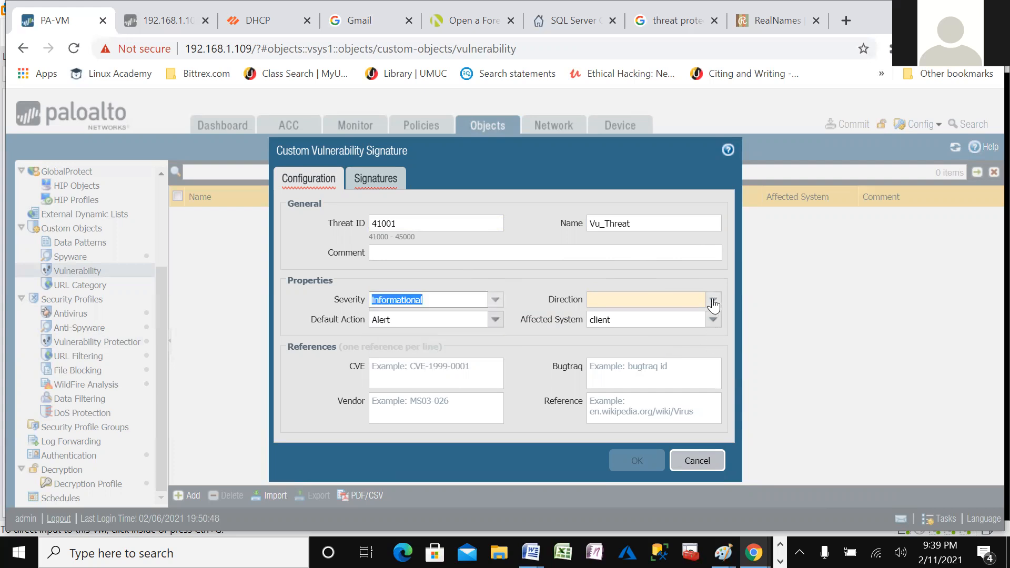
{"action": "left_click", "coordinate": [712, 301]}
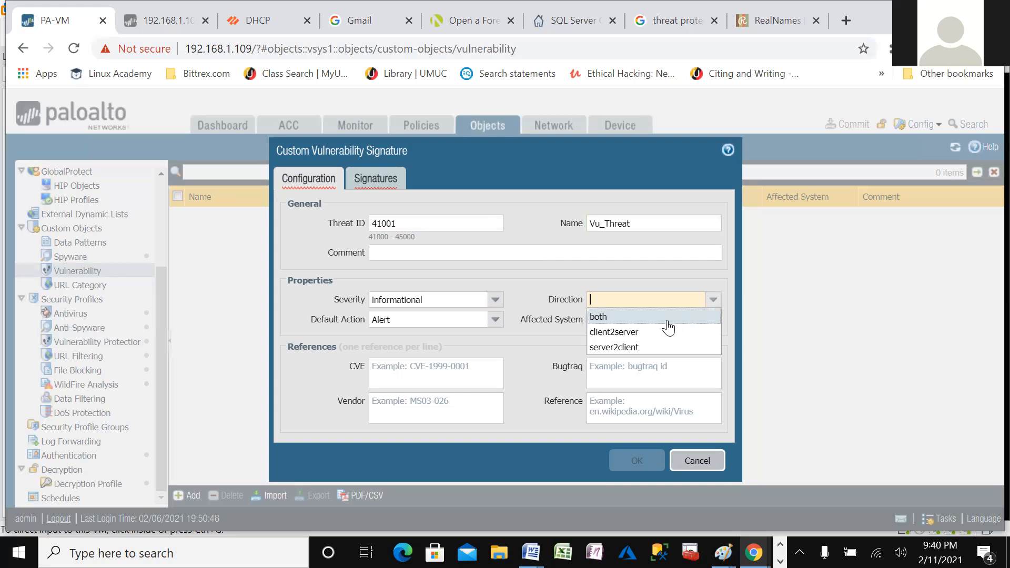
{"action": "left_click", "coordinate": [624, 348]}
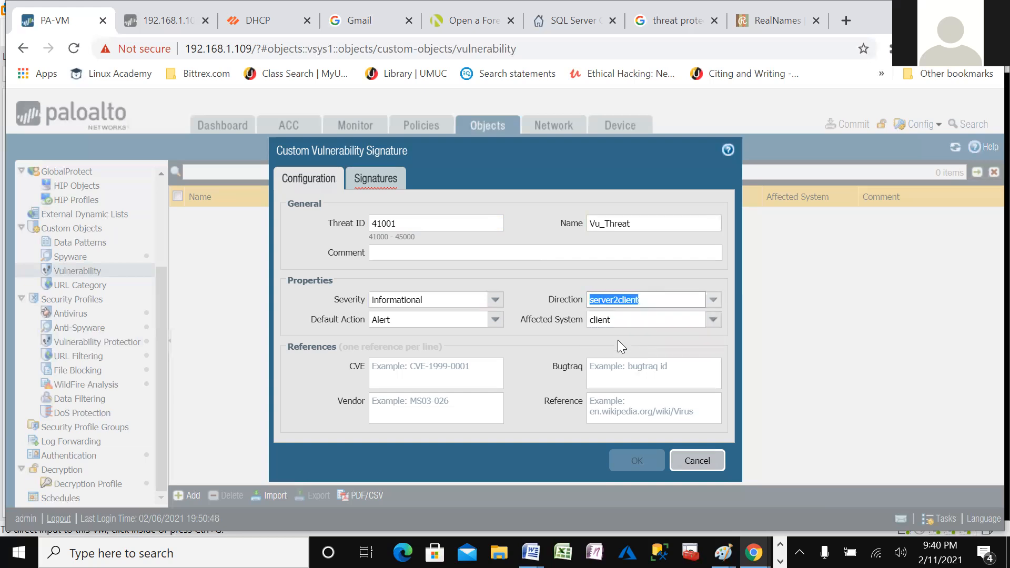
{"action": "left_click", "coordinate": [713, 303]}
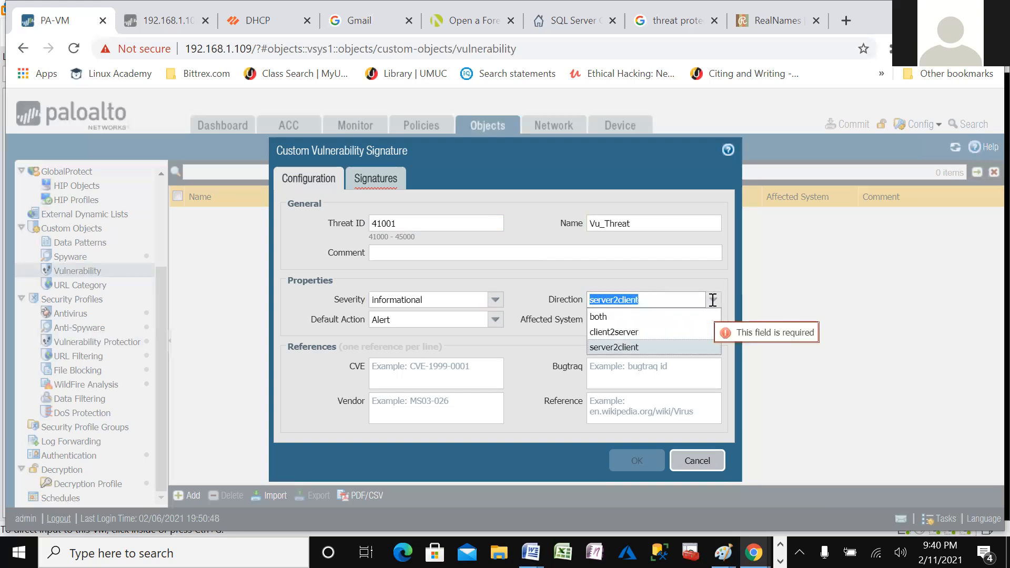
{"action": "left_click", "coordinate": [604, 318]}
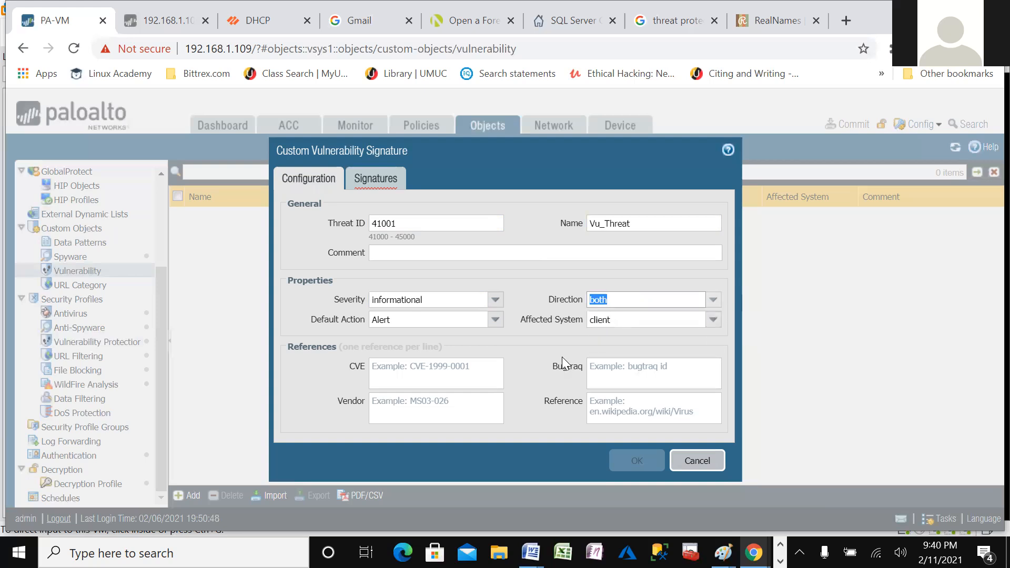
{"action": "left_click", "coordinate": [374, 181]}
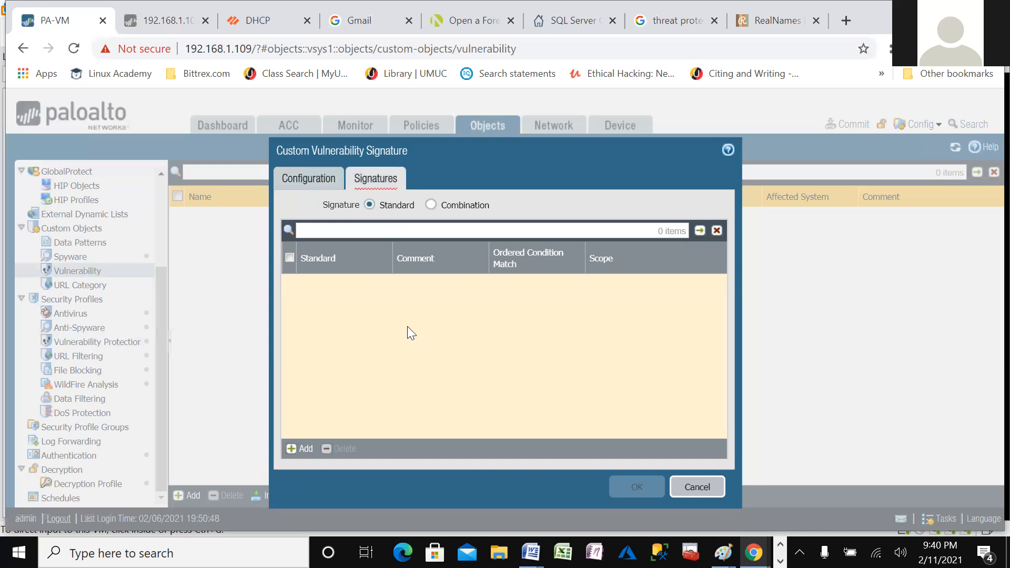
- Add a standard signature named VU_Sig to the custom vulnerability
{"action": "left_click", "coordinate": [295, 450]}
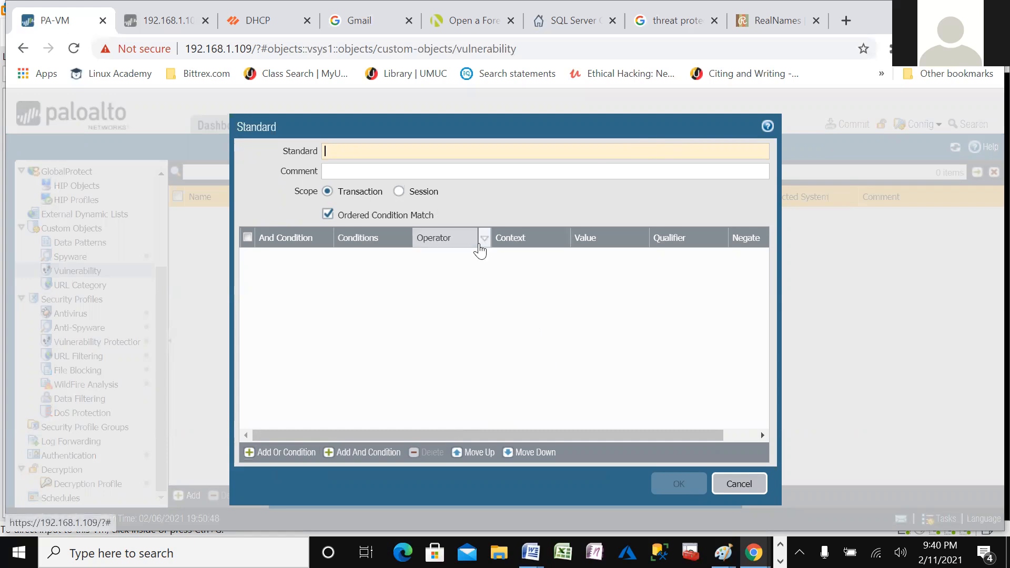
{"action": "type", "text": "V"}
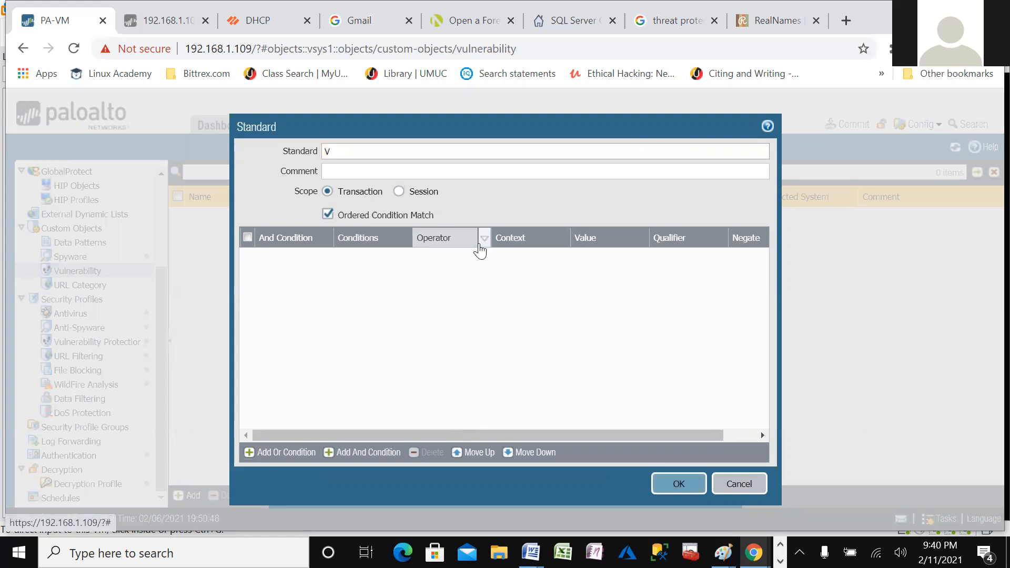
{"action": "type", "text": "U_Sig"}
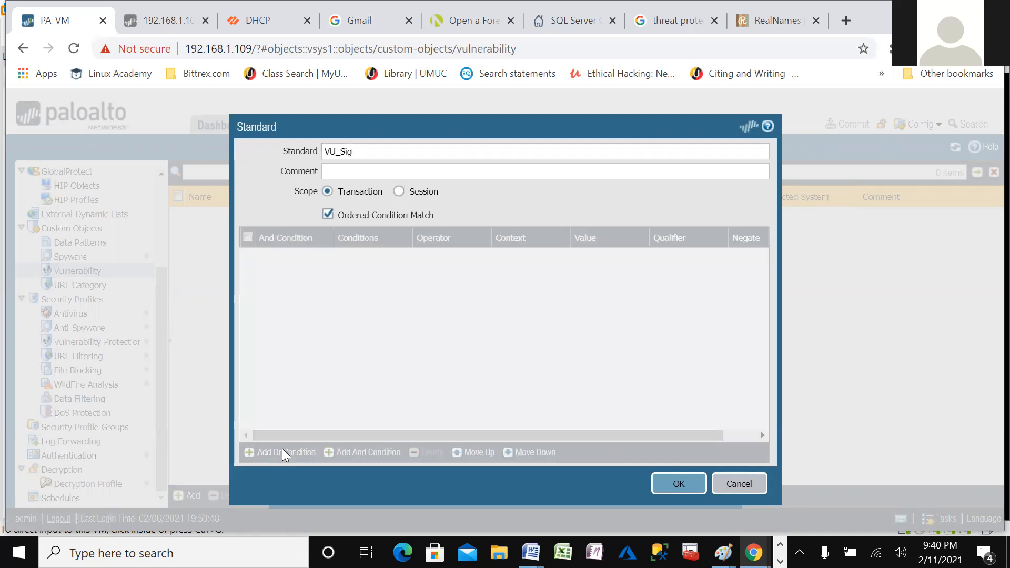
- Add an or condition to VU_Sig with operator Equal To, context gtpv1-req-message-type and value 10
{"action": "left_click", "coordinate": [282, 448]}
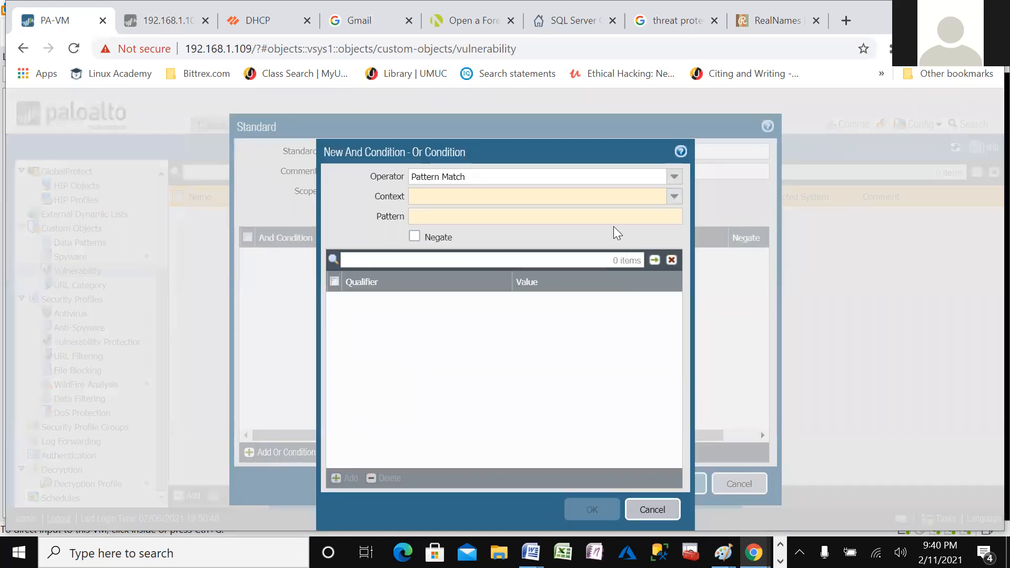
{"action": "left_click", "coordinate": [674, 179]}
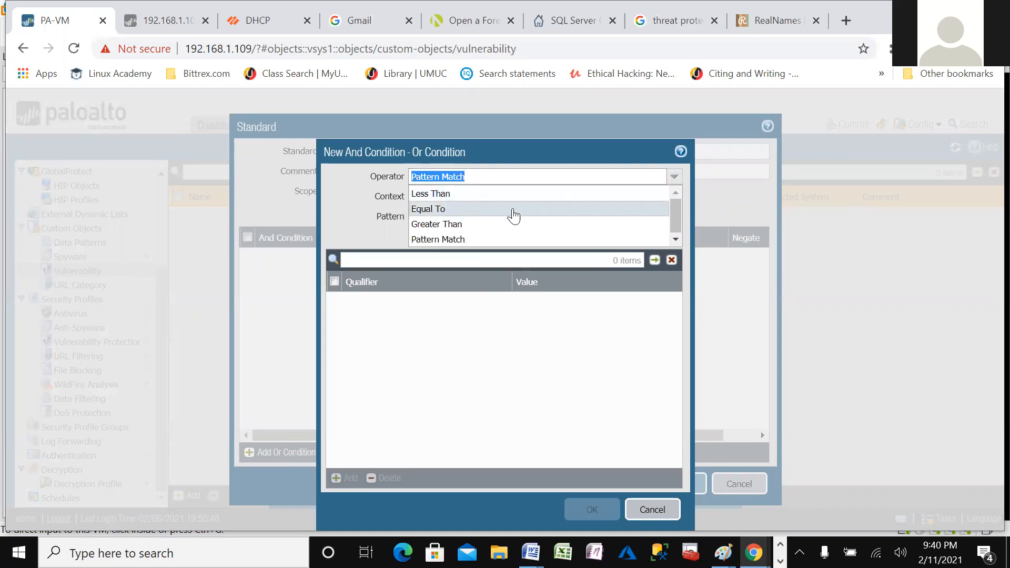
{"action": "left_click", "coordinate": [479, 210]}
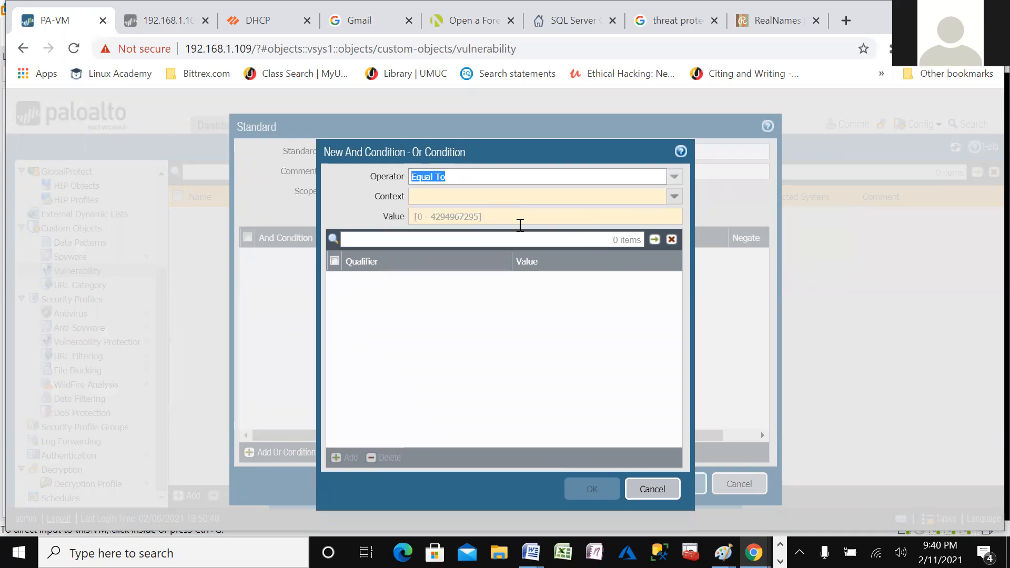
{"action": "left_click", "coordinate": [672, 198]}
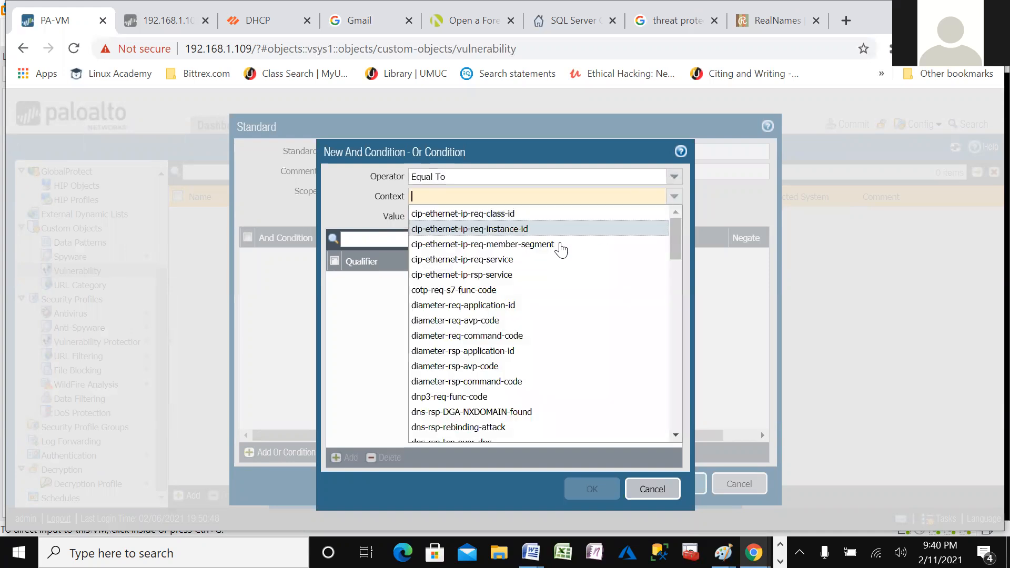
{"action": "scroll", "coordinate": [497, 311], "scroll_direction": "down", "scroll_amount": 5}
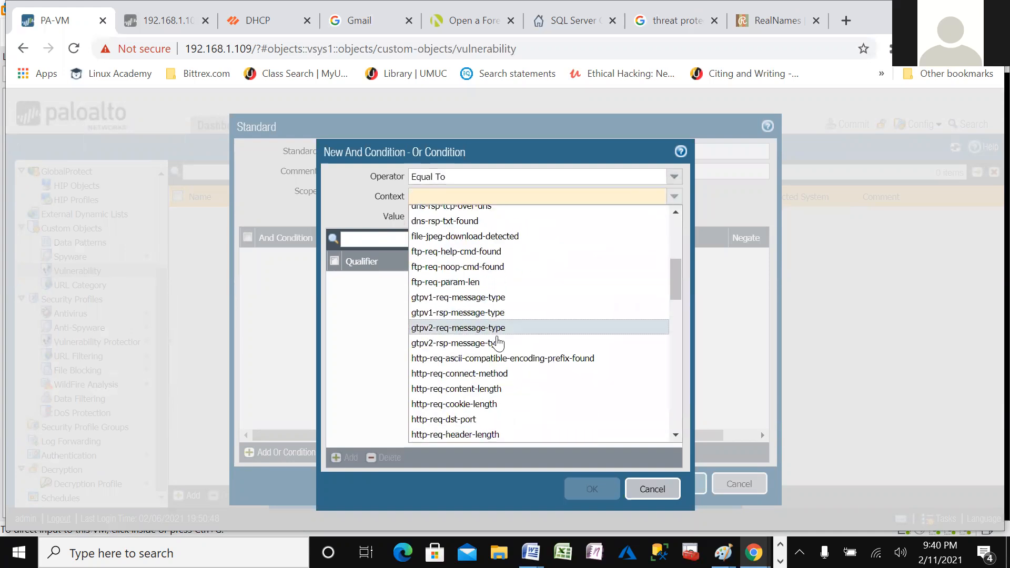
{"action": "left_click", "coordinate": [440, 297]}
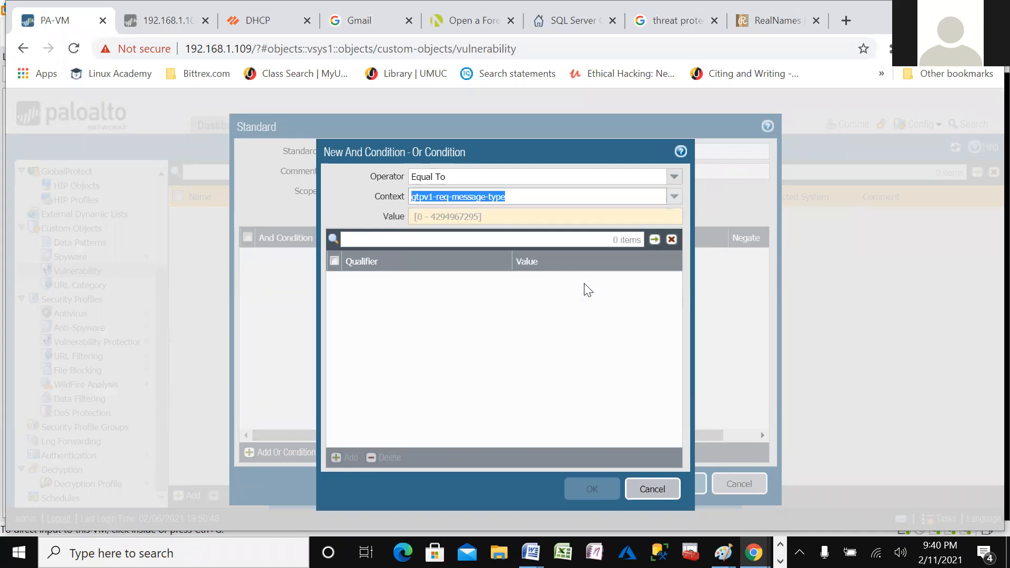
{"action": "left_click", "coordinate": [642, 211]}
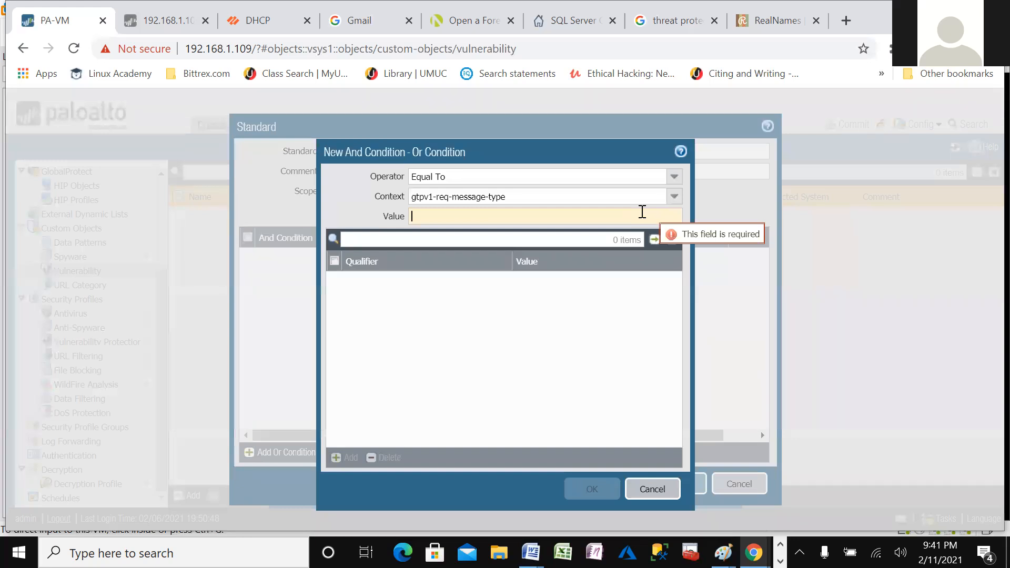
{"action": "type", "text": "10"}
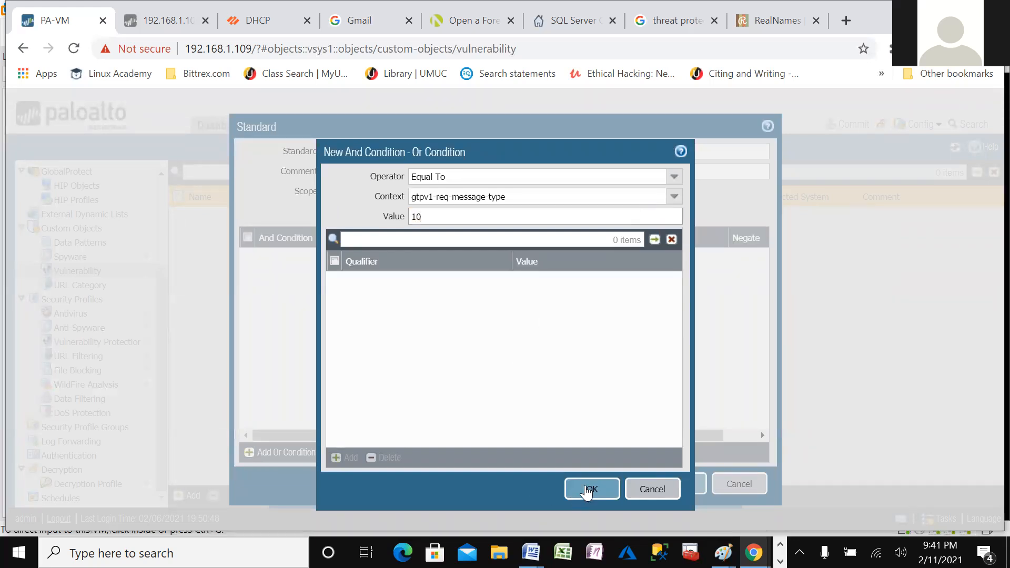
{"action": "left_click", "coordinate": [586, 488]}
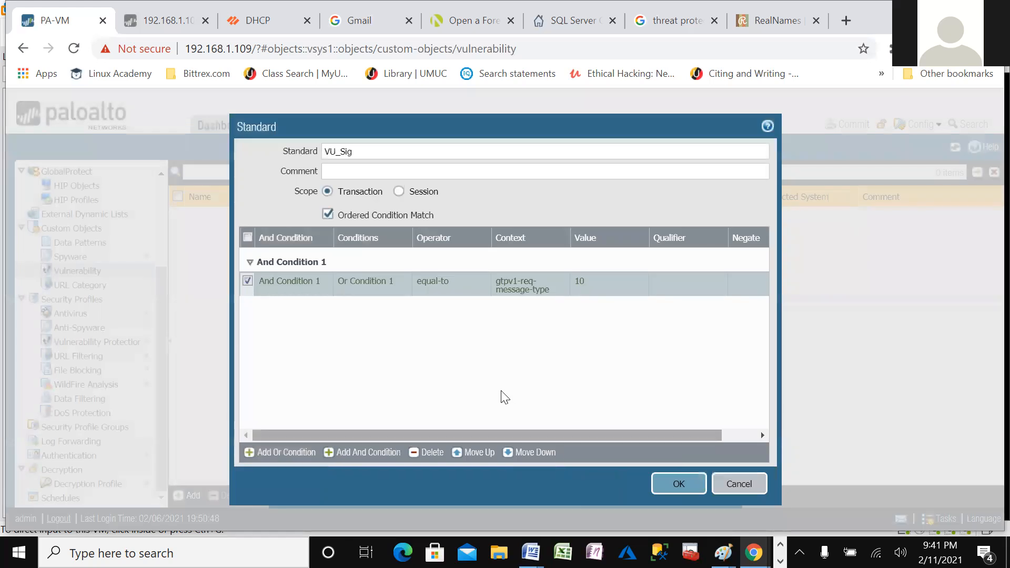
- Save the VU_Sig standard signature, check the vulnerability's configuration and save the custom vulnerability signature
{"action": "left_click", "coordinate": [679, 483]}
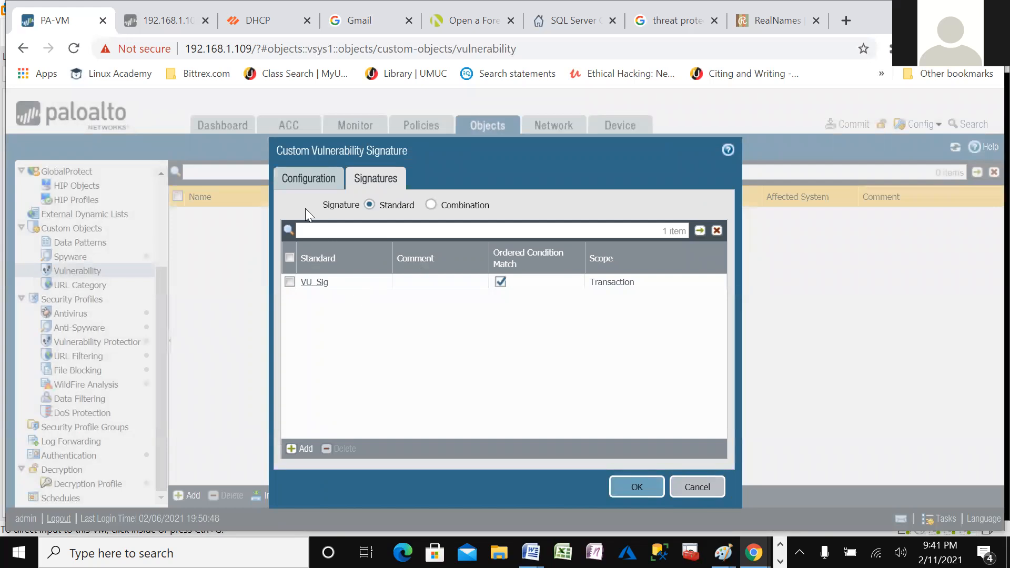
{"action": "left_click", "coordinate": [301, 174]}
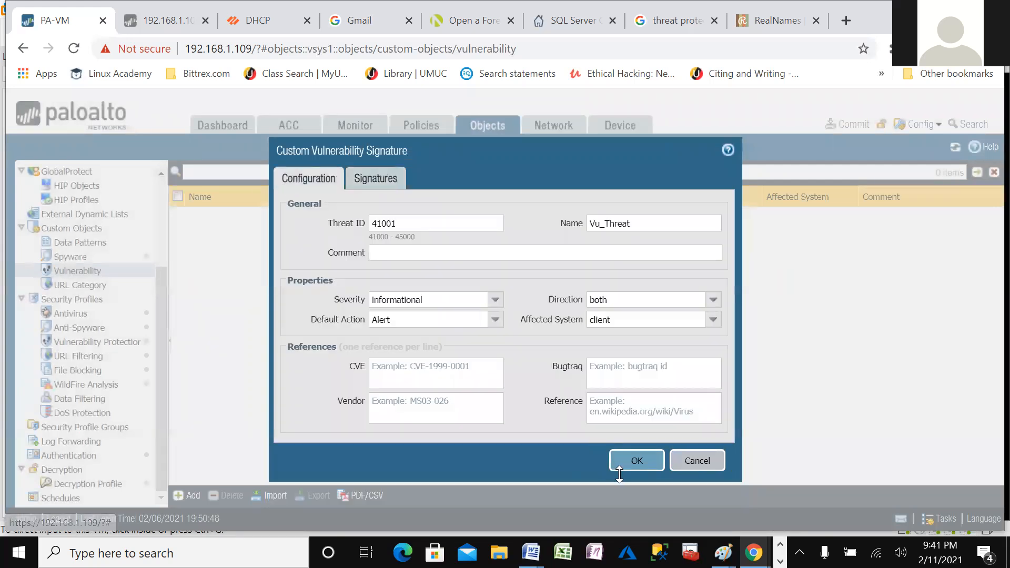
{"action": "left_click", "coordinate": [637, 461]}
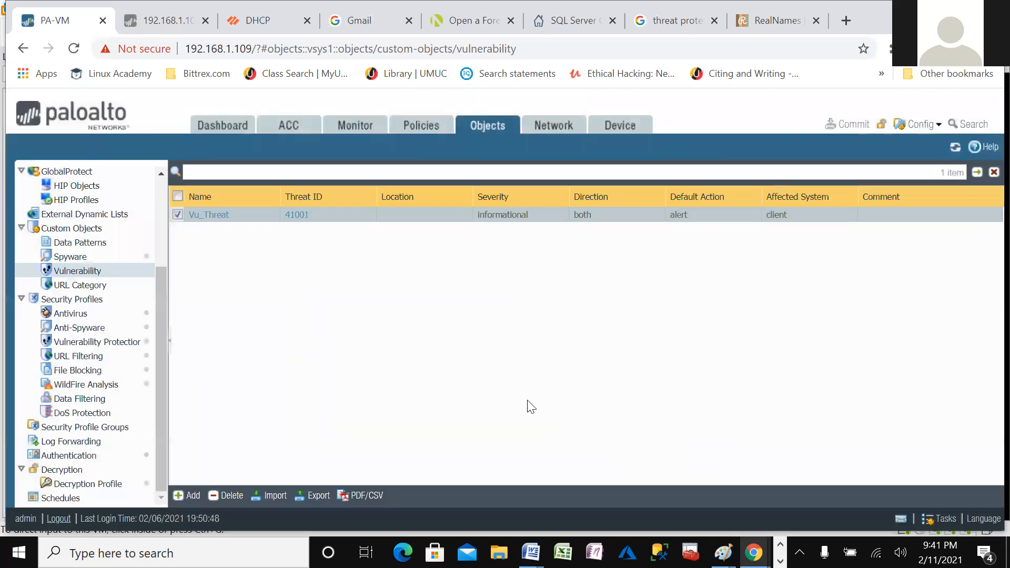
{"action": "mouse_move", "coordinate": [238, 215]}
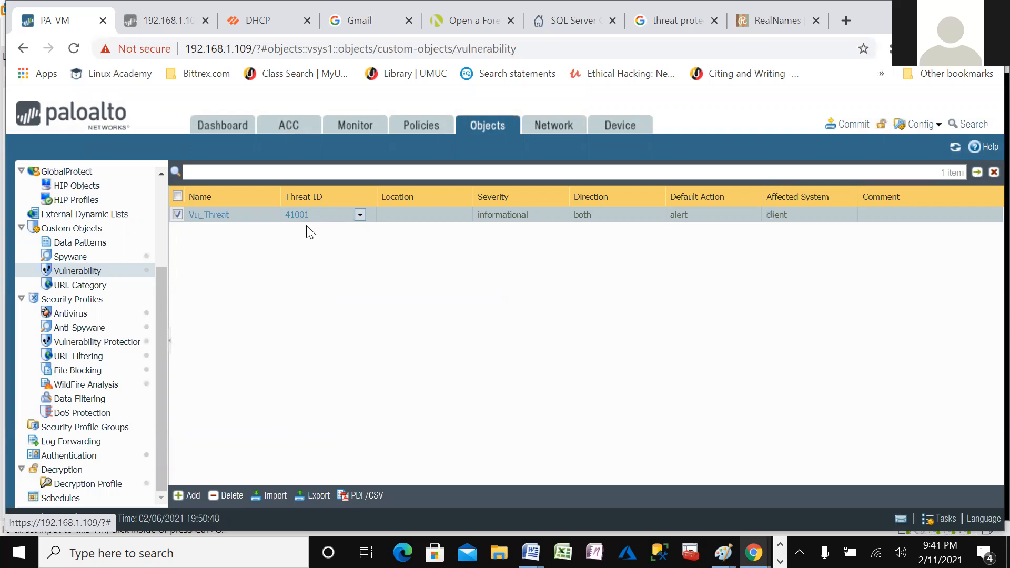
- Open the strict-1 vulnerability protection profile and rename it Vu_Threat01
{"action": "left_click", "coordinate": [99, 341]}
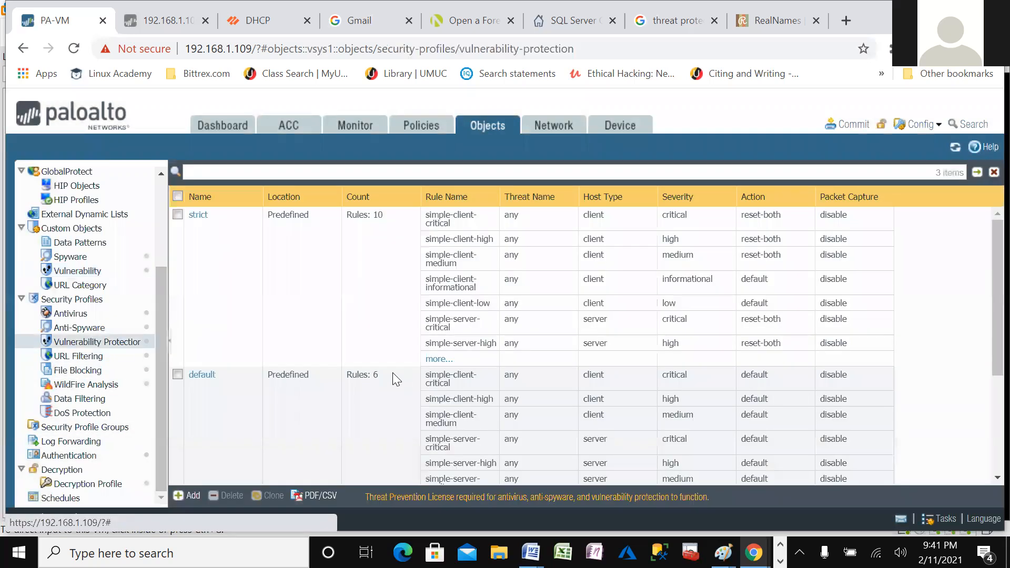
{"action": "scroll", "coordinate": [316, 403], "scroll_direction": "down", "scroll_amount": 3}
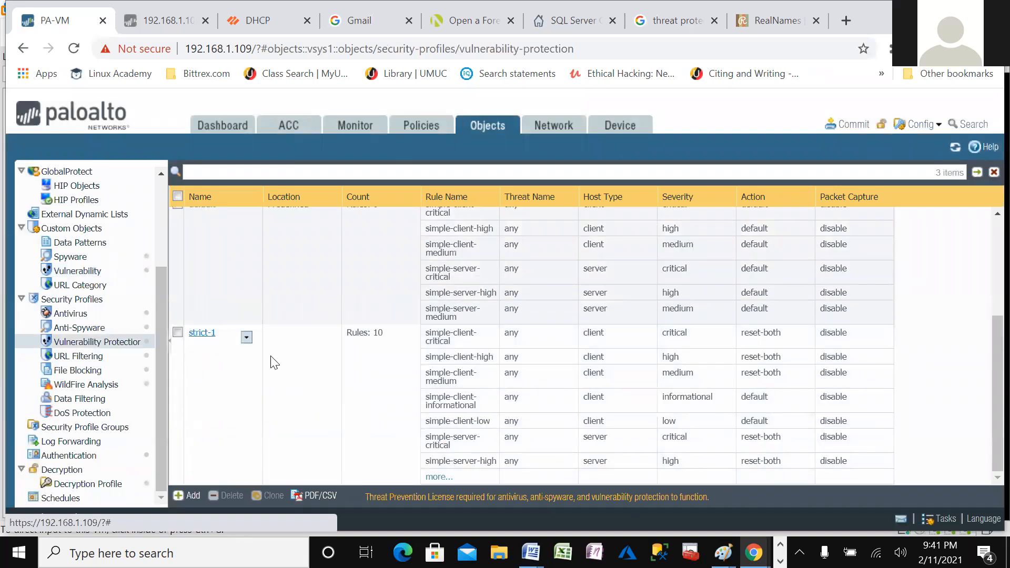
{"action": "scroll", "coordinate": [272, 357], "scroll_direction": "up", "scroll_amount": 2}
{"action": "scroll", "coordinate": [273, 363], "scroll_direction": "up", "scroll_amount": 1}
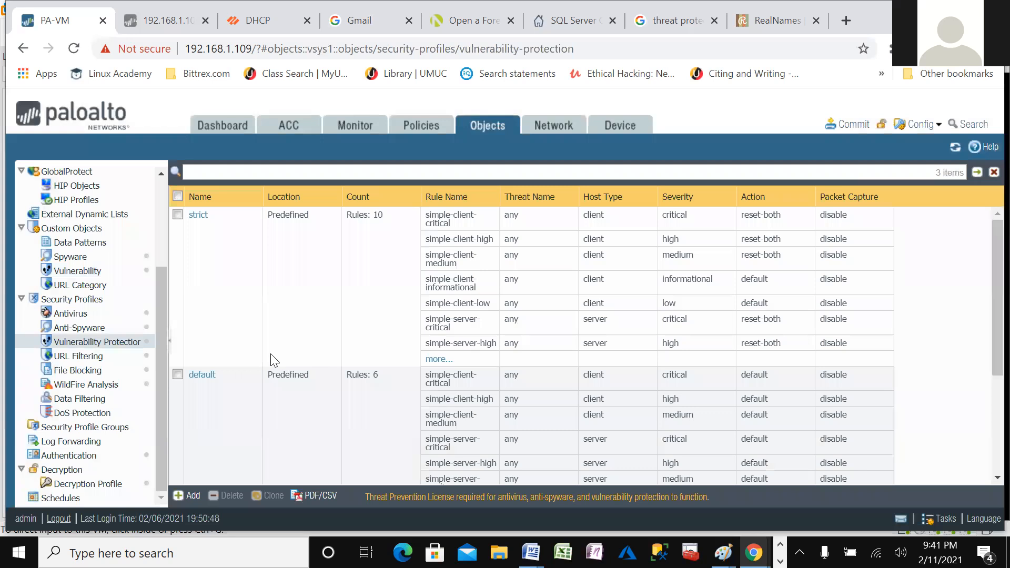
{"action": "scroll", "coordinate": [226, 334], "scroll_direction": "down", "scroll_amount": 3}
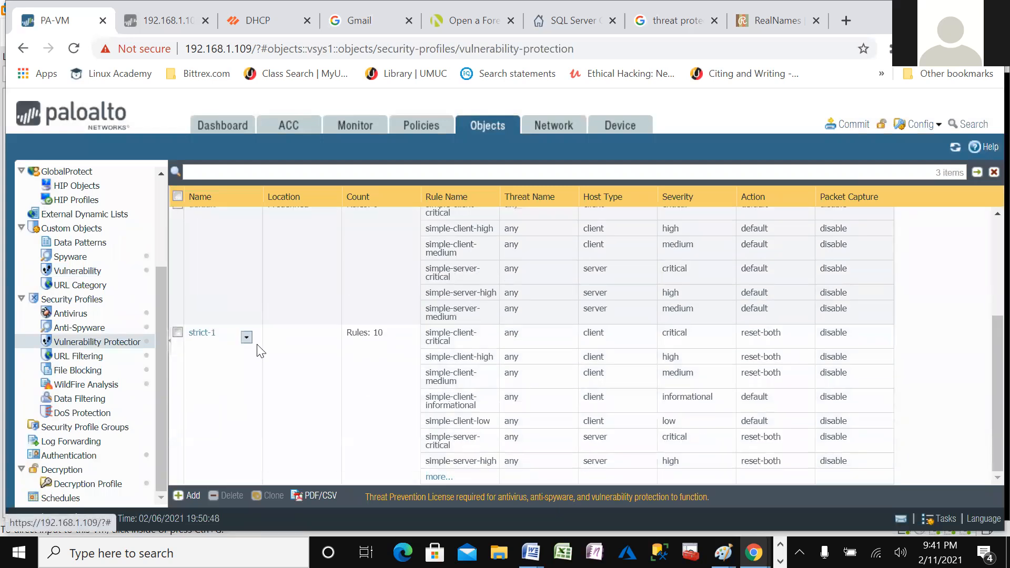
{"action": "double_click", "coordinate": [307, 362]}
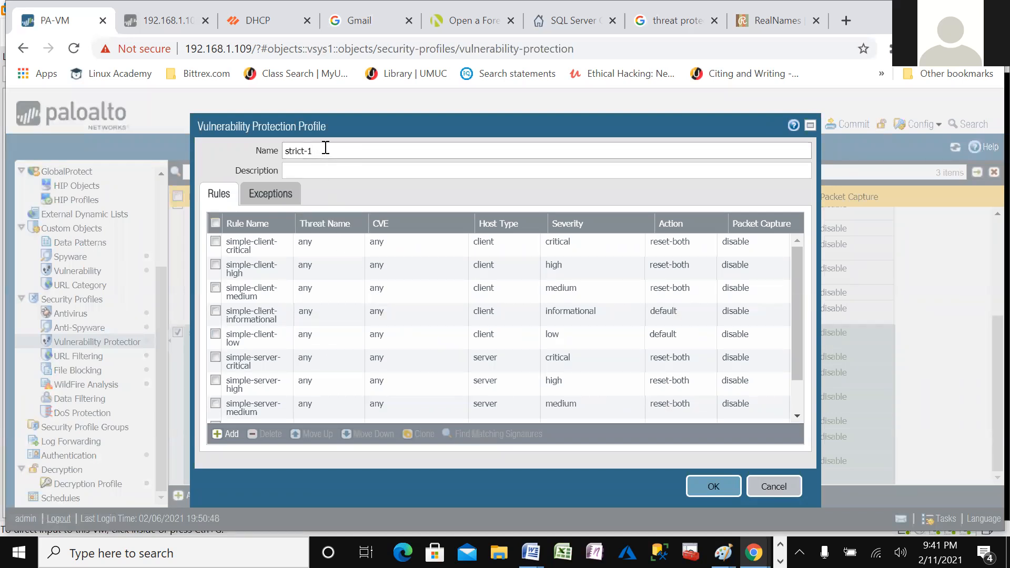
{"action": "key", "text": "BackSpace"}
{"action": "key", "text": "BackSpace"}
{"action": "key", "text": "BackSpace"}
{"action": "key", "text": "BackSpace"}
{"action": "key", "text": "BackSpace"}
{"action": "key", "text": "BackSpace"}
{"action": "key", "text": "BackSpace"}
{"action": "key", "text": "BackSpace"}
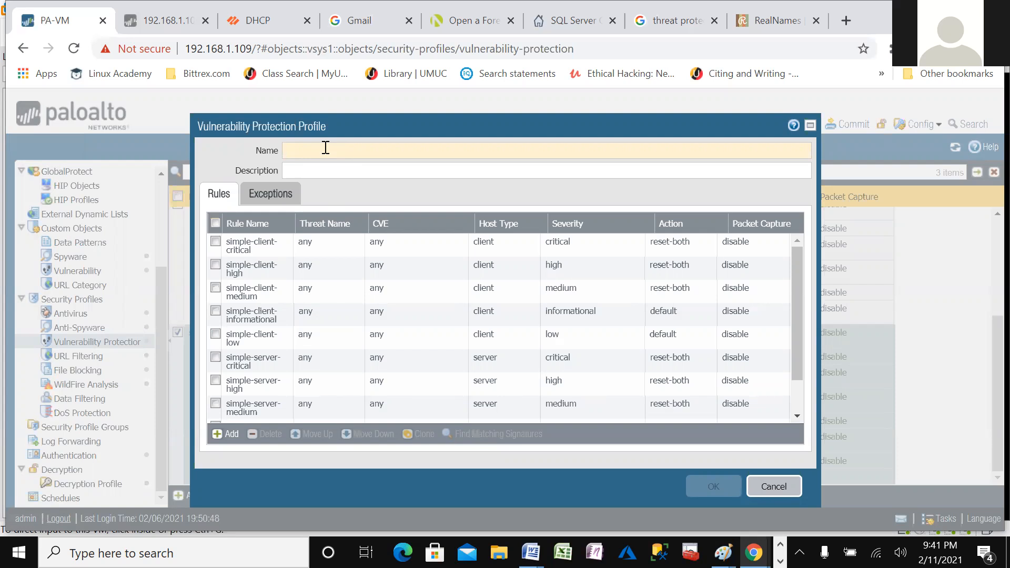
{"action": "type", "text": "V"}
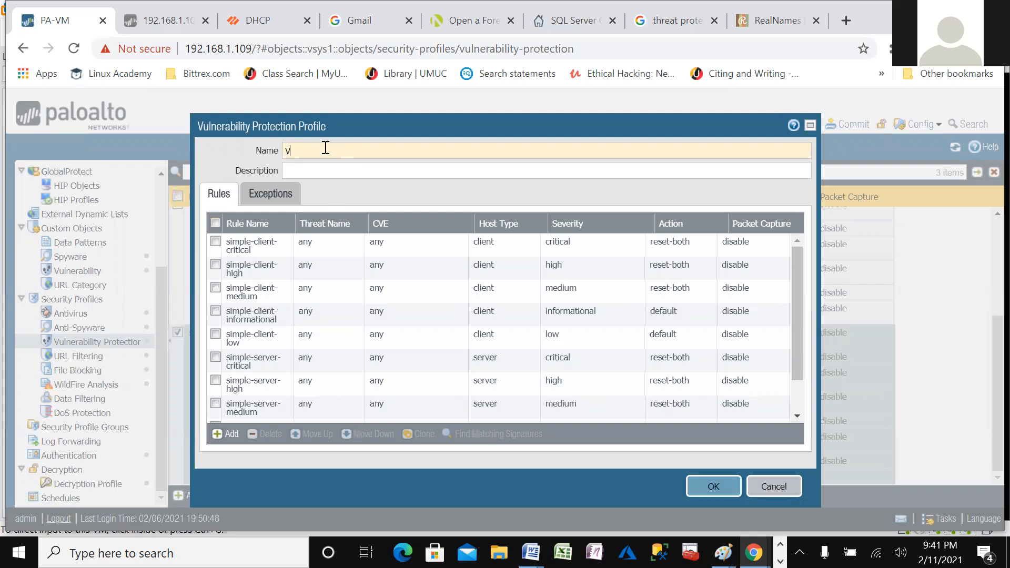
{"action": "type", "text": "u_Threat"}
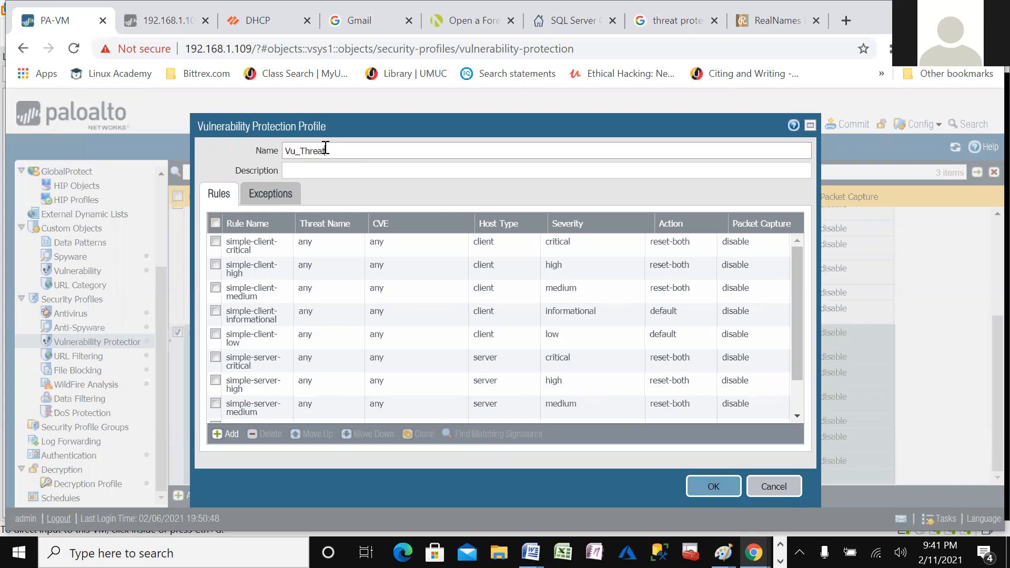
{"action": "type", "text": "01"}
- Show all signatures under the profile's exceptions and view the threat details of Vu_Threat
{"action": "left_click", "coordinate": [267, 193]}
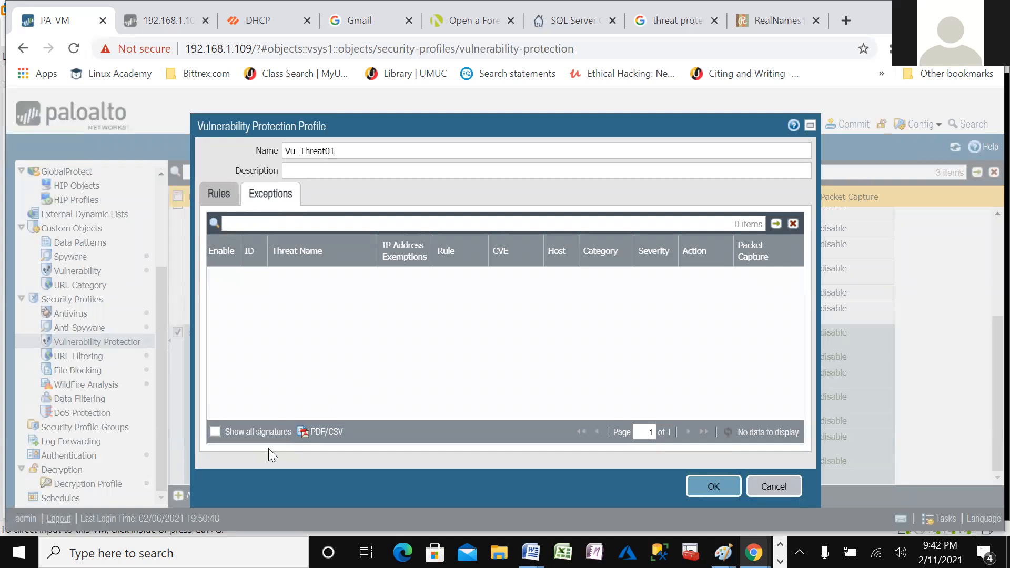
{"action": "left_click", "coordinate": [214, 432]}
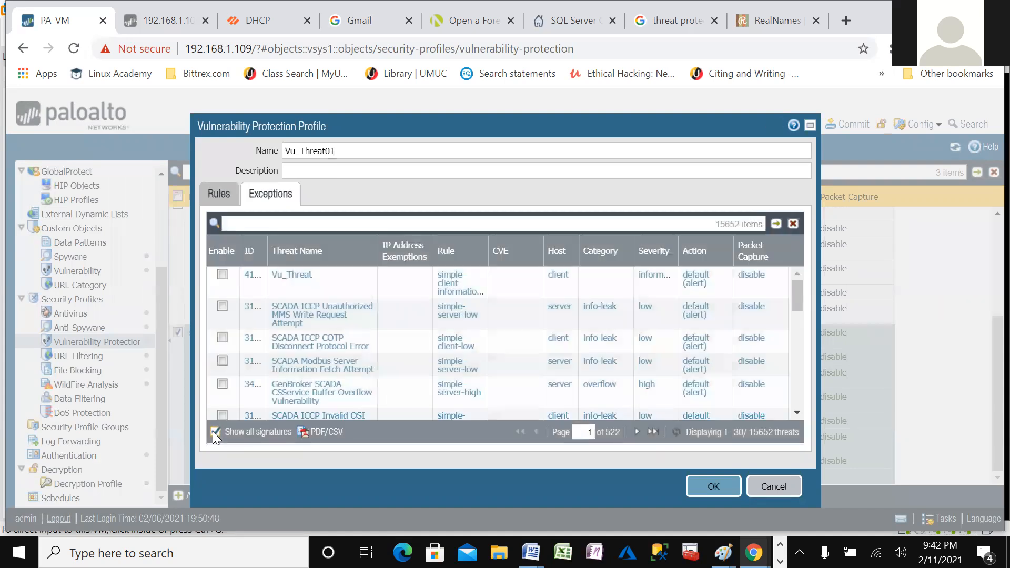
{"action": "left_click", "coordinate": [263, 222]}
{"action": "left_click", "coordinate": [293, 275]}
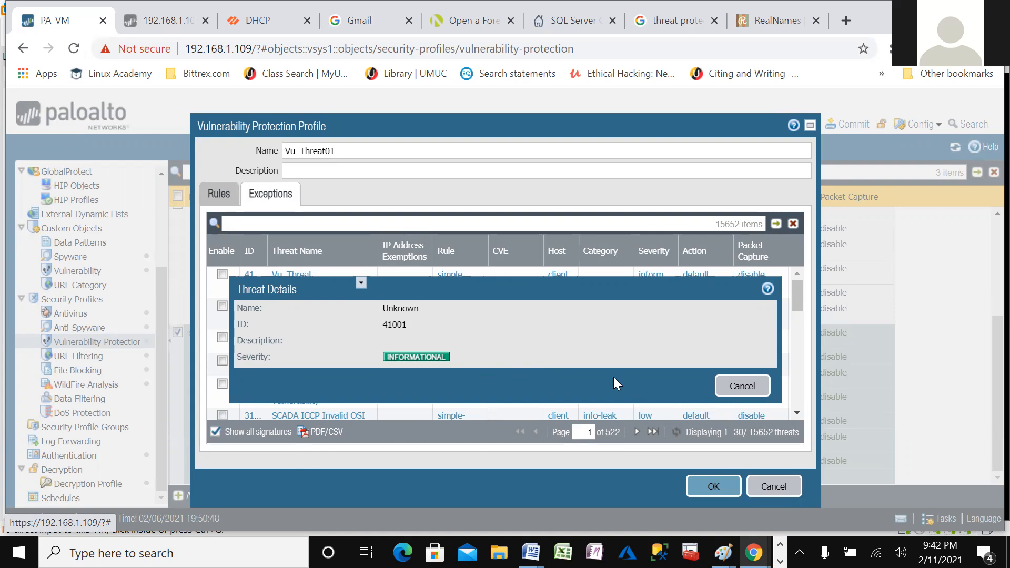
{"action": "left_click", "coordinate": [729, 389]}
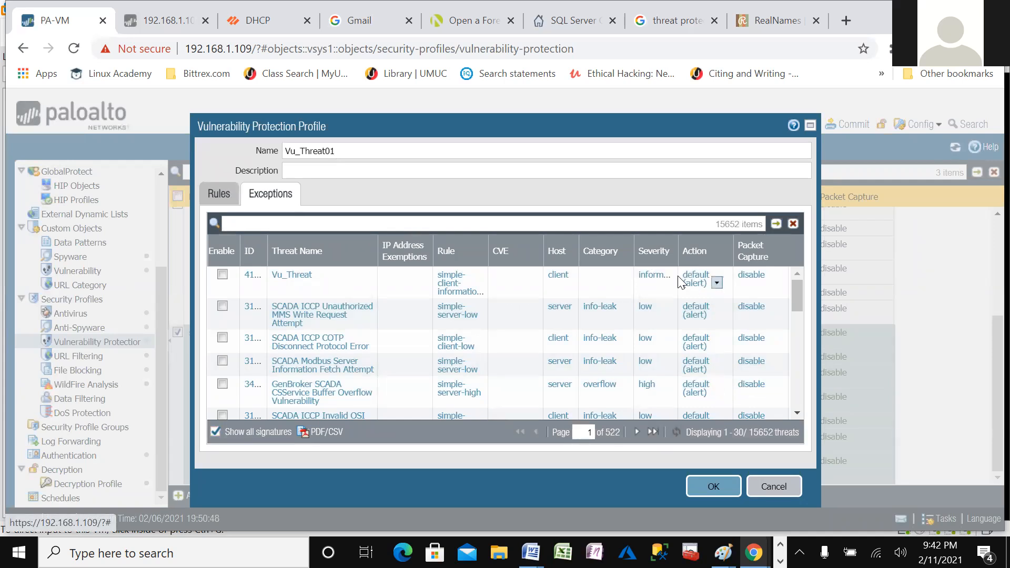
- Set the action of the Vu_Threat signature to Allow in the exceptions and save the vulnerability protection profile
{"action": "left_click", "coordinate": [717, 284]}
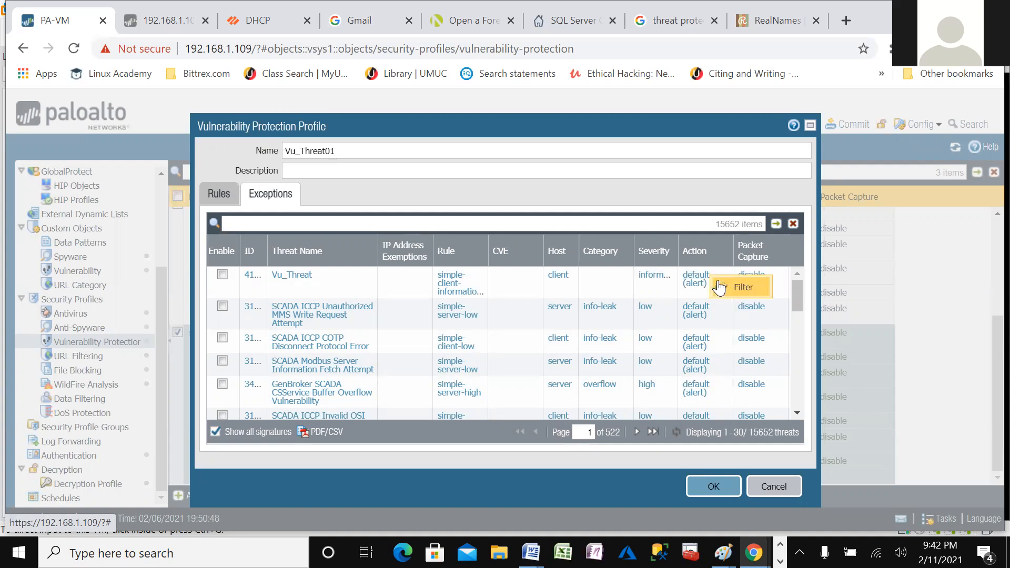
{"action": "left_click", "coordinate": [702, 281]}
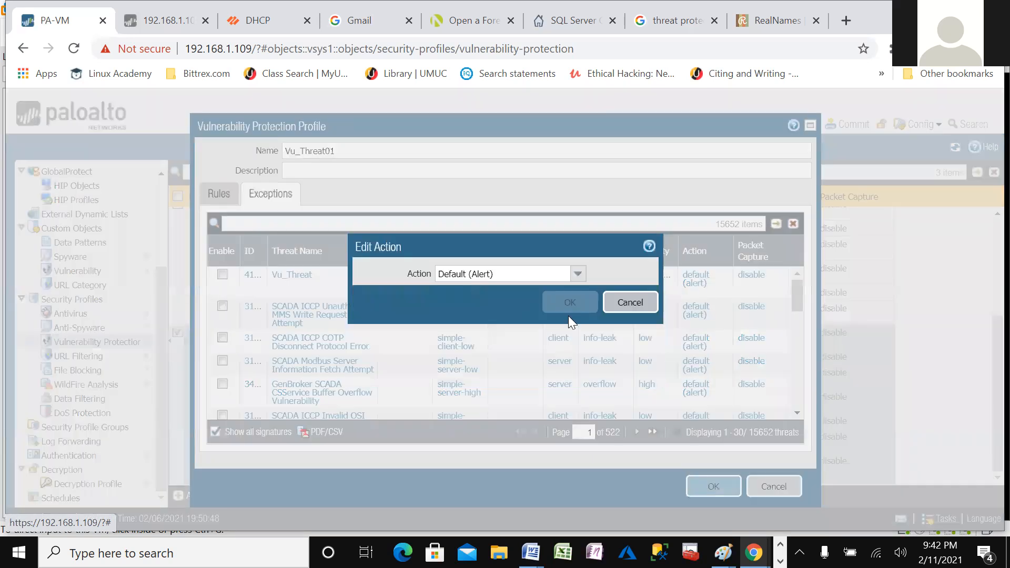
{"action": "left_click", "coordinate": [578, 274]}
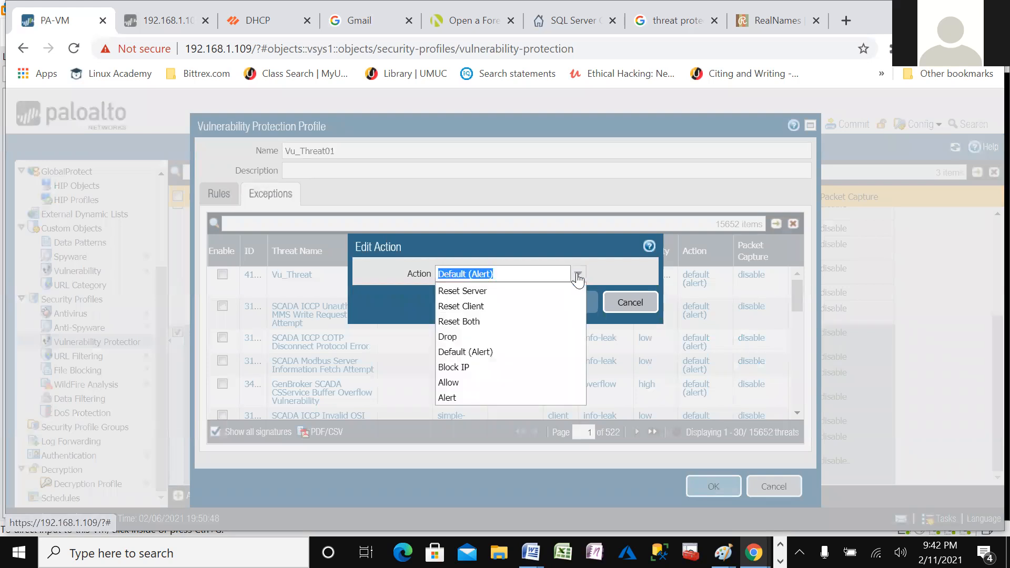
{"action": "left_click", "coordinate": [450, 382]}
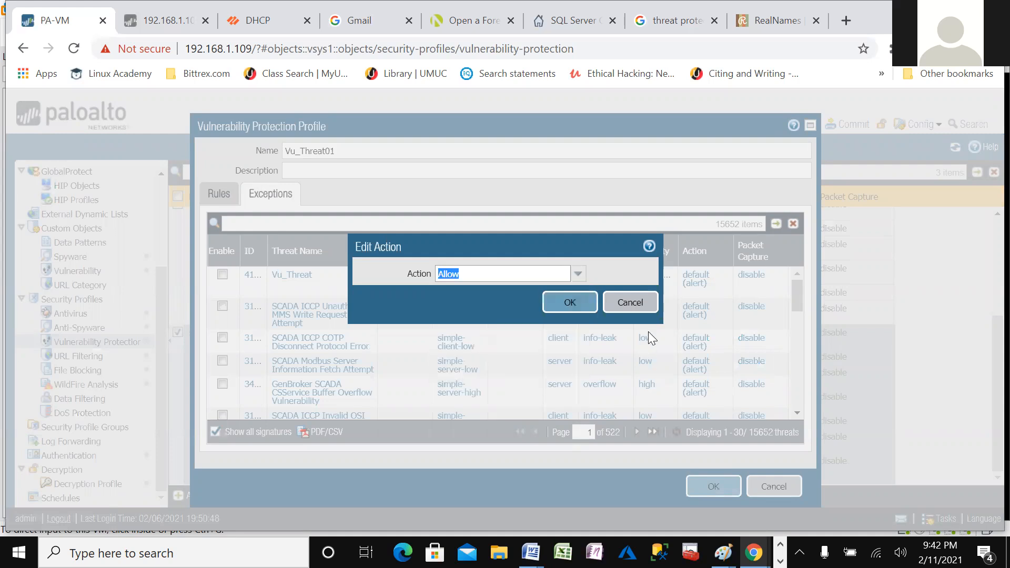
{"action": "left_click", "coordinate": [572, 302]}
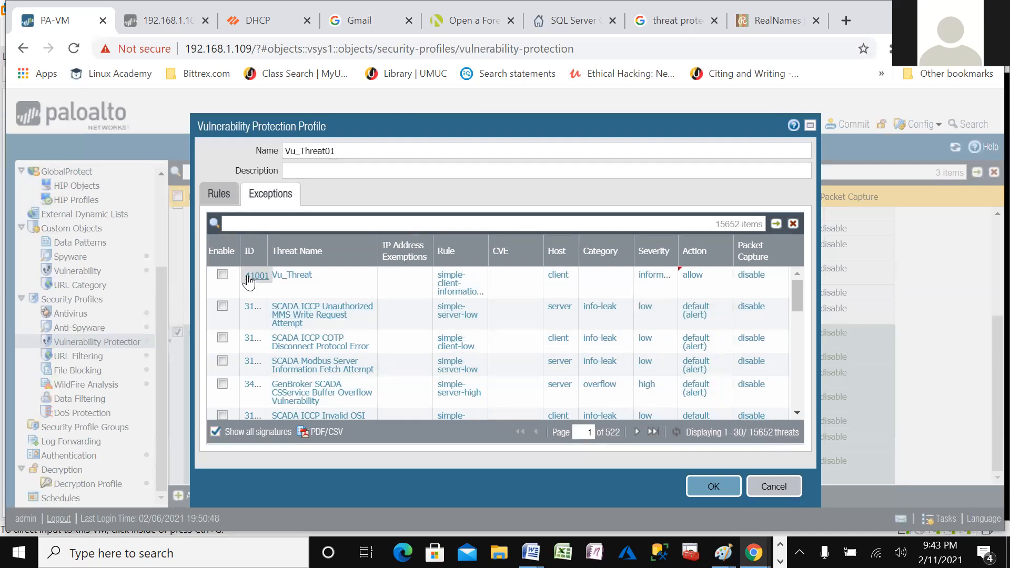
{"action": "left_click", "coordinate": [714, 488]}
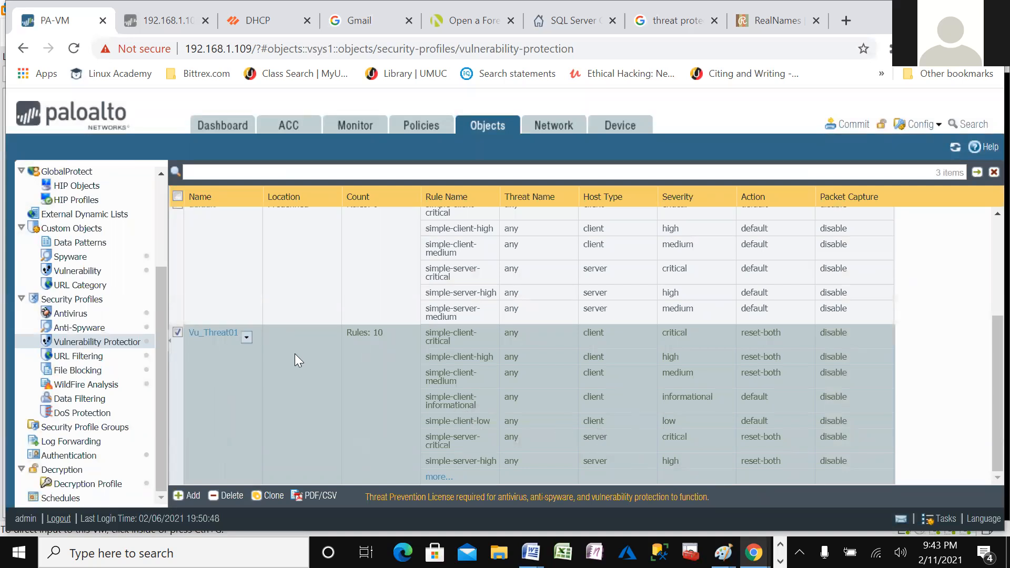
{"action": "scroll", "coordinate": [315, 355], "scroll_direction": "up", "scroll_amount": 5}
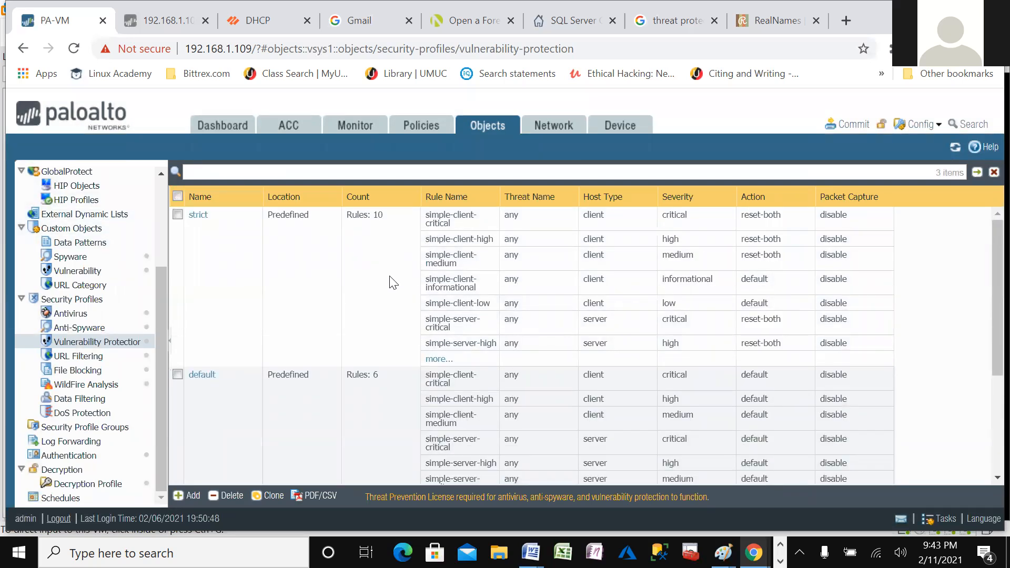
- Assign the Vu_Threat01 vulnerability protection profile to the Internet_ac security rule, save the rule and check its profile column
{"action": "left_click", "coordinate": [423, 131]}
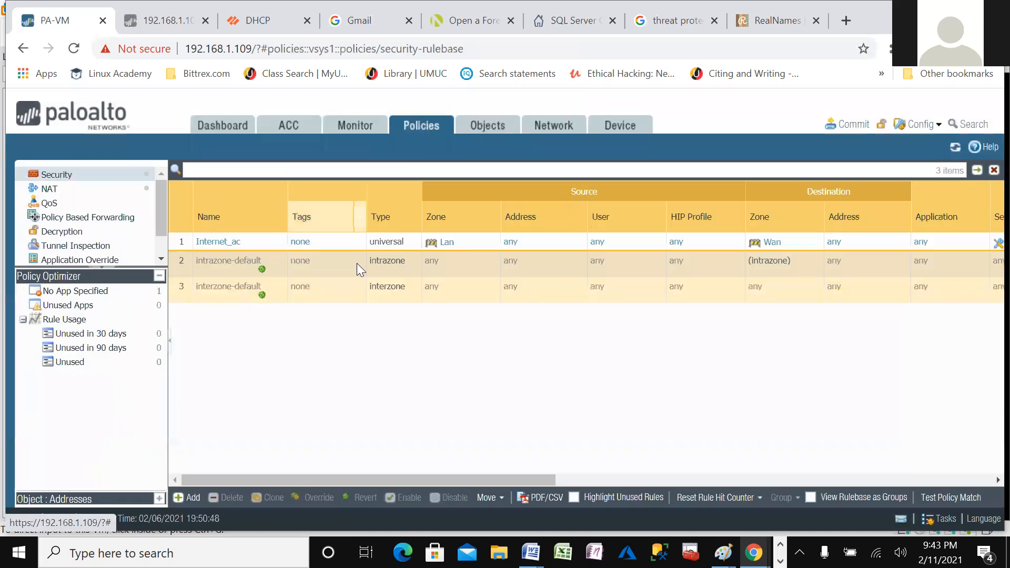
{"action": "left_click", "coordinate": [65, 177]}
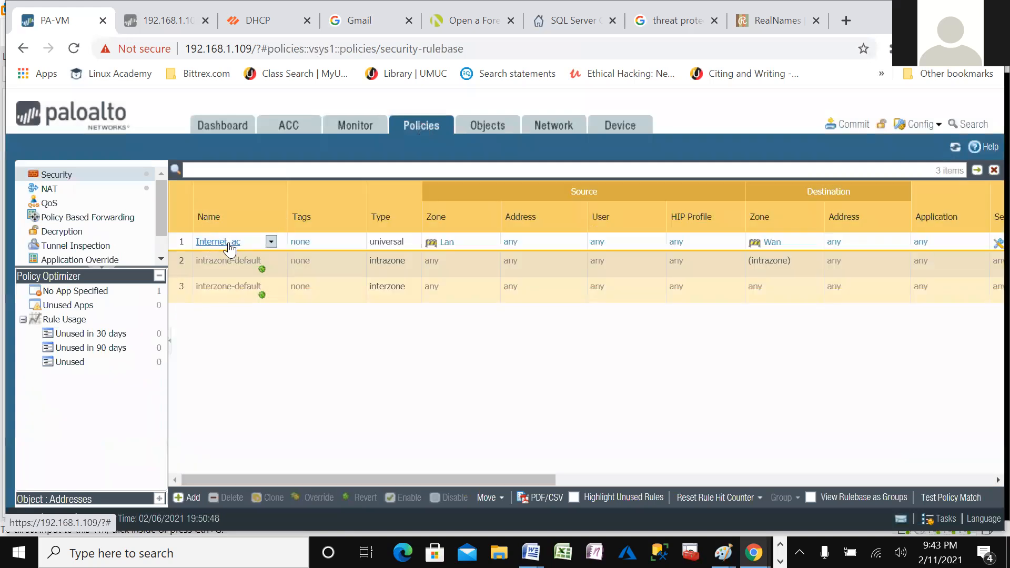
{"action": "left_click", "coordinate": [219, 243]}
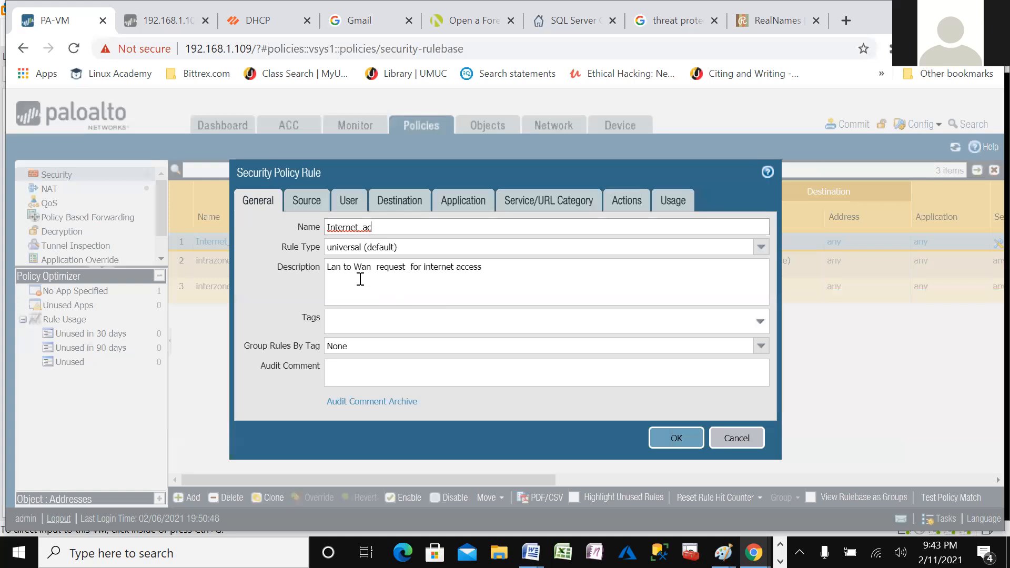
{"action": "left_click", "coordinate": [635, 200]}
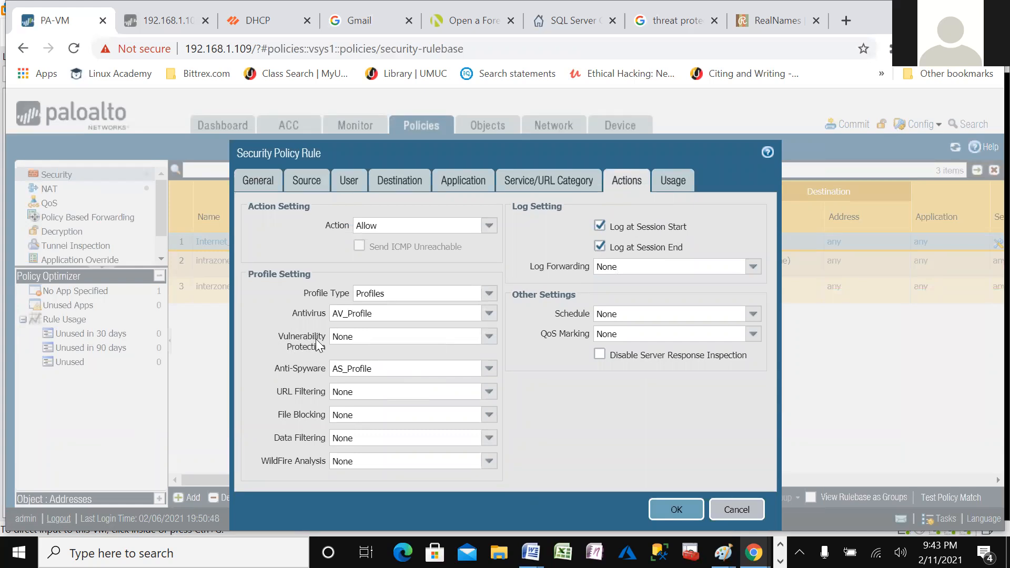
{"action": "left_click", "coordinate": [489, 338]}
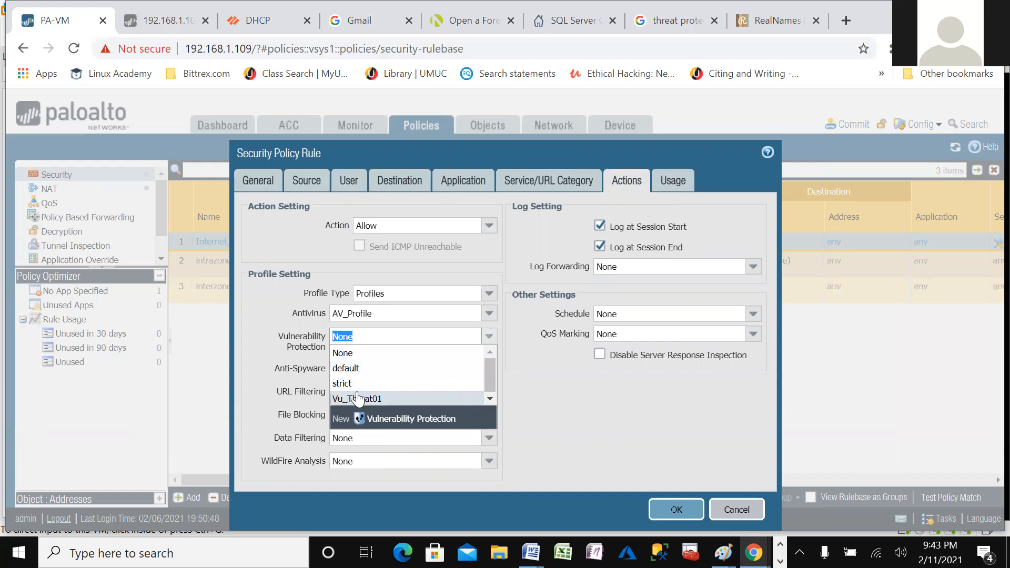
{"action": "left_click", "coordinate": [387, 401]}
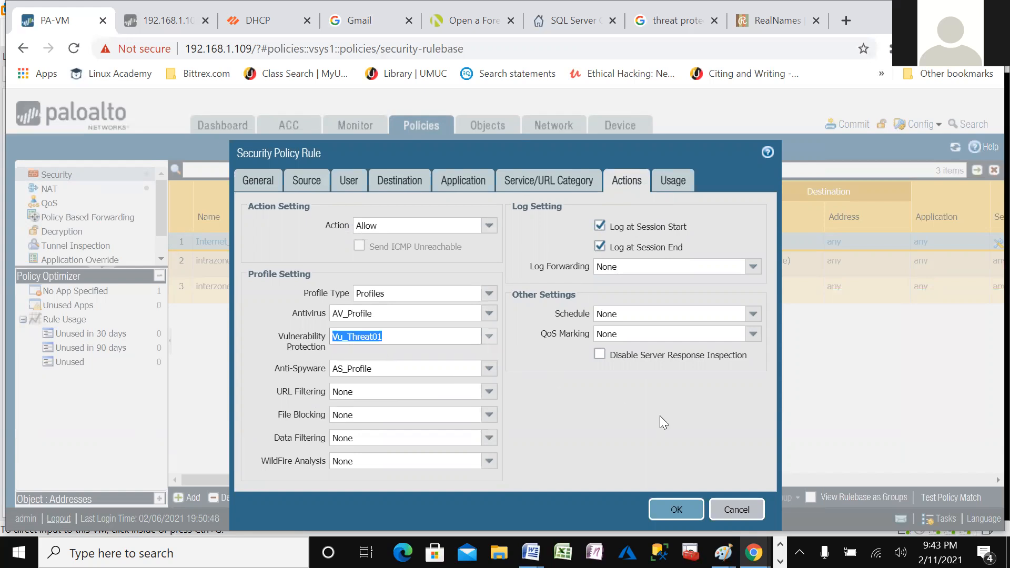
{"action": "left_click", "coordinate": [679, 508]}
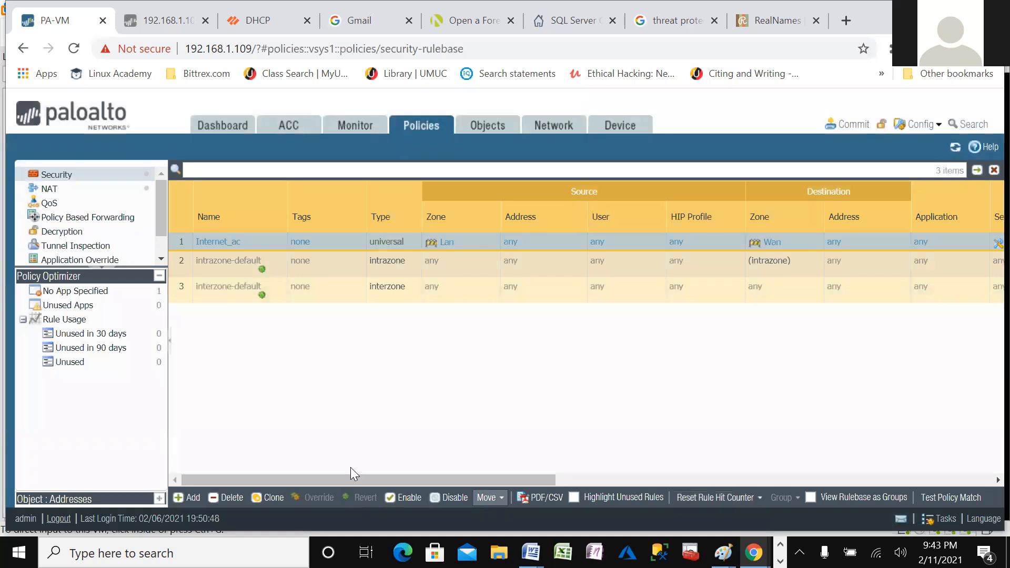
{"action": "left_click_drag", "start_coordinate": [412, 479], "coordinate": [664, 479]}
{"action": "left_click_drag", "start_coordinate": [740, 461], "coordinate": [931, 476]}
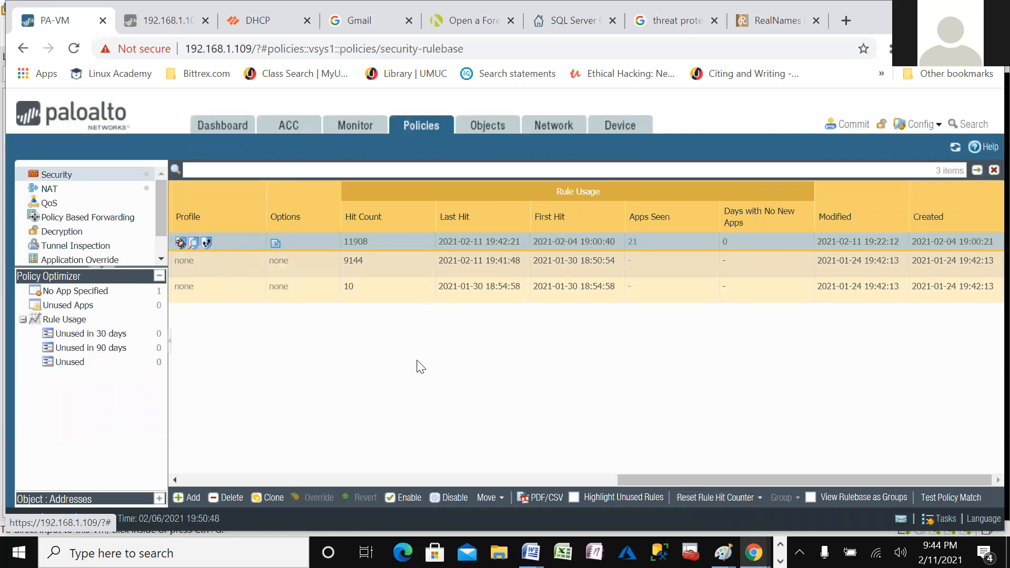
- Preview the pending commit changes with 10 lines of context and examine the Vu_Threat01 entries in the candidate configuration
{"action": "left_click", "coordinate": [839, 125]}
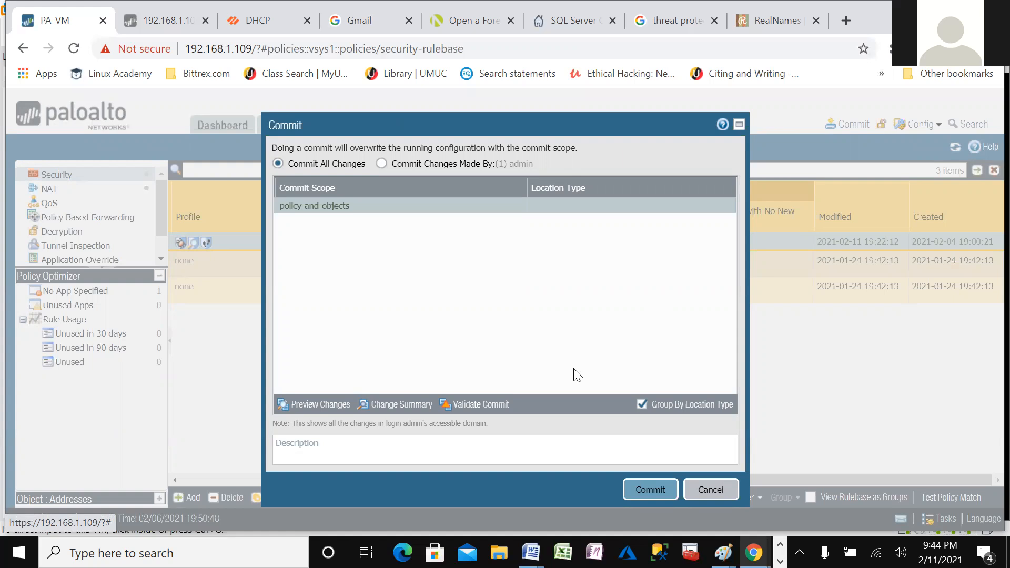
{"action": "left_click", "coordinate": [316, 405]}
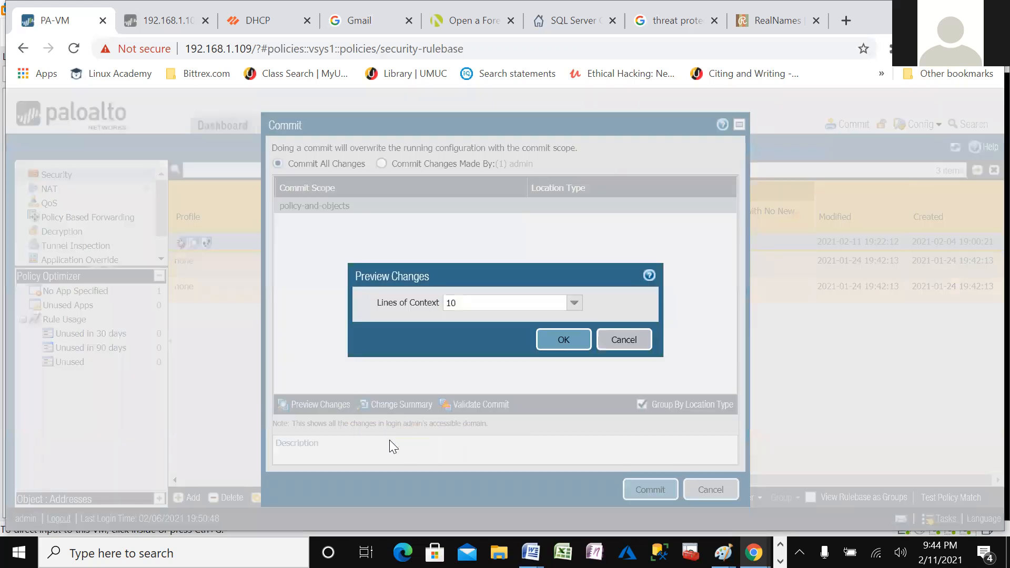
{"action": "left_click", "coordinate": [559, 339]}
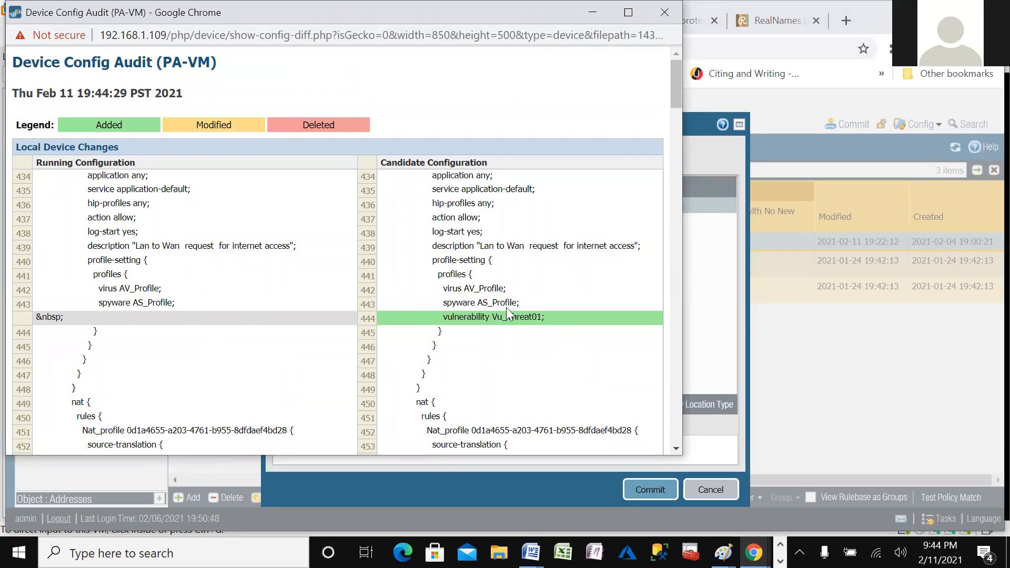
{"action": "left_click_drag", "start_coordinate": [439, 317], "coordinate": [590, 331]}
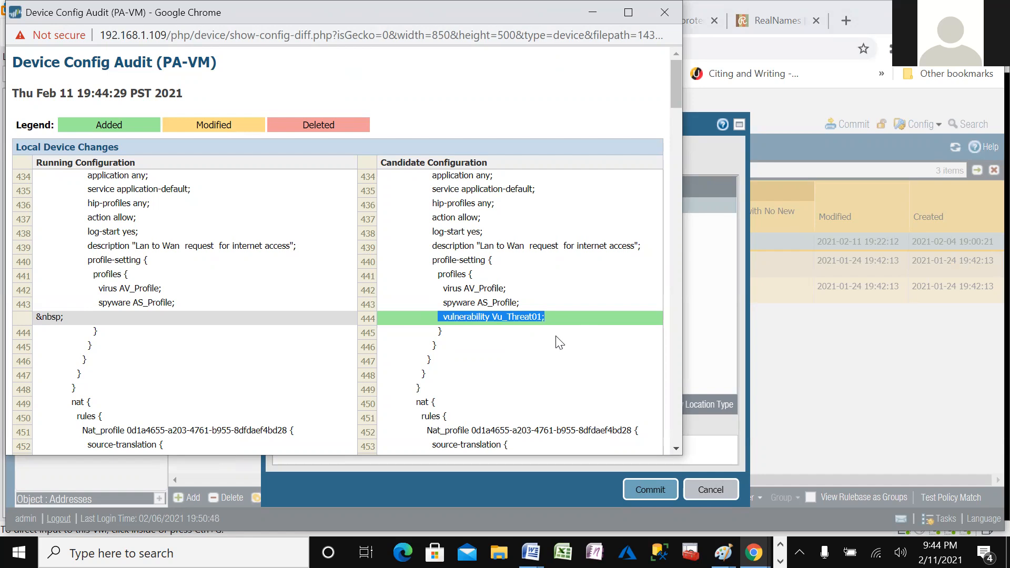
{"action": "scroll", "coordinate": [559, 339], "scroll_direction": "down", "scroll_amount": 5}
{"action": "scroll", "coordinate": [559, 335], "scroll_direction": "down", "scroll_amount": 8}
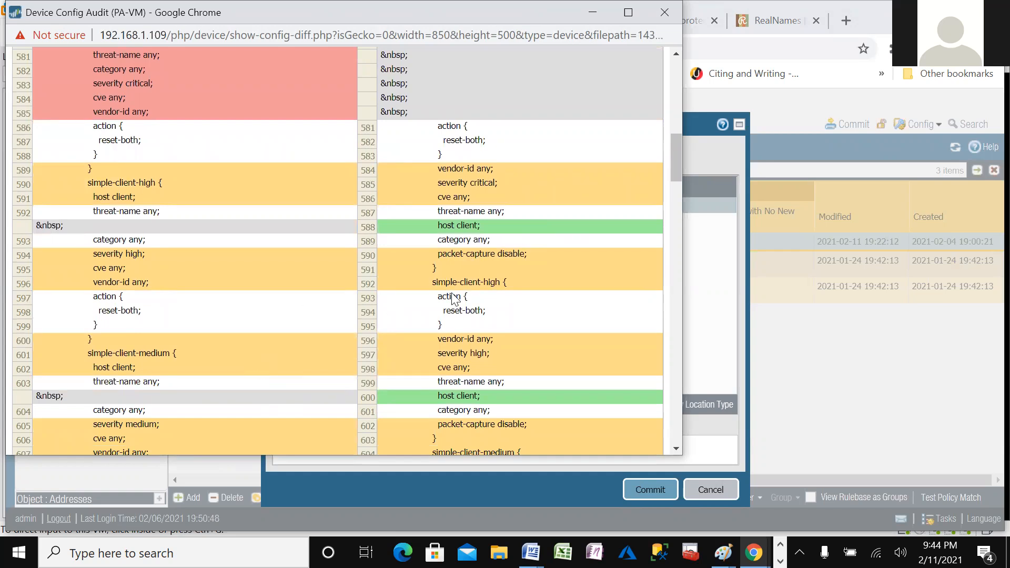
{"action": "scroll", "coordinate": [452, 295], "scroll_direction": "up", "scroll_amount": 7}
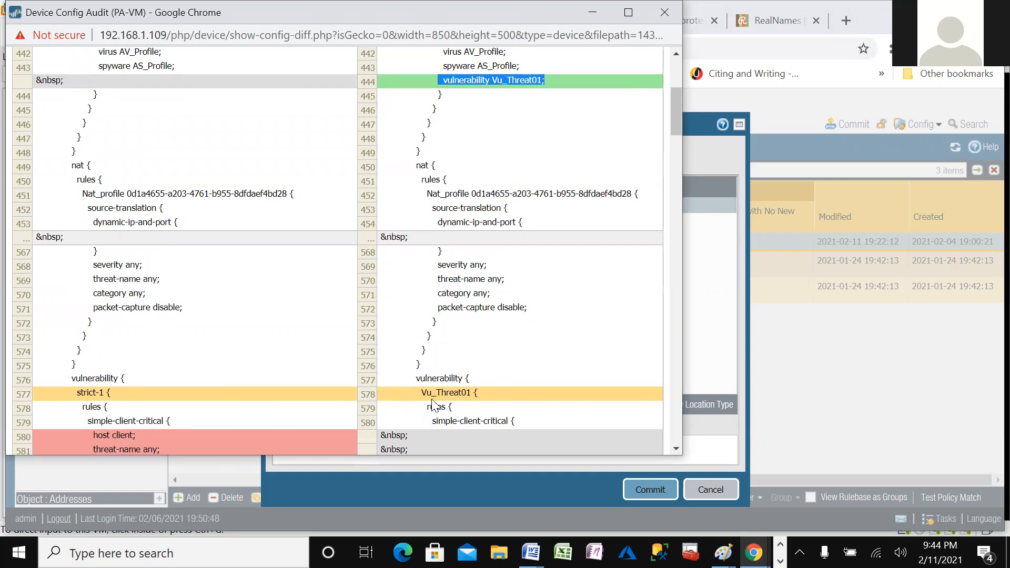
{"action": "left_click_drag", "start_coordinate": [417, 392], "coordinate": [489, 393]}
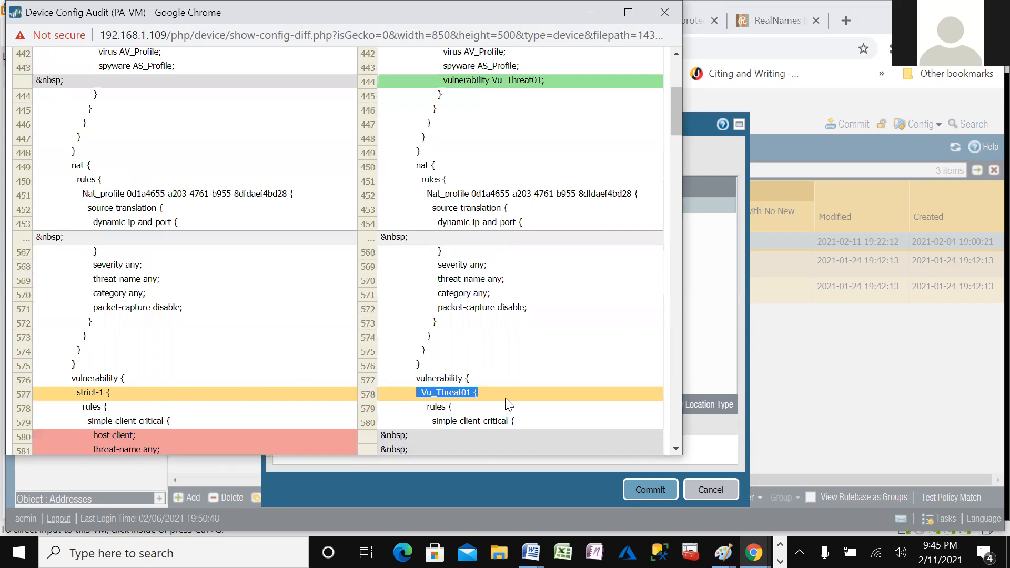
{"action": "scroll", "coordinate": [495, 330], "scroll_direction": "up", "scroll_amount": 6}
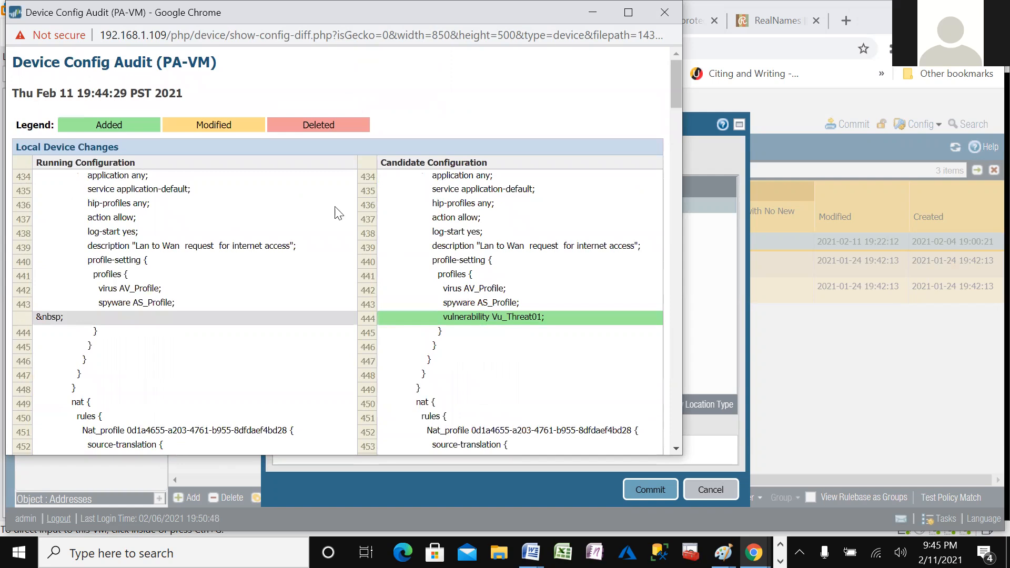
{"action": "left_click", "coordinate": [665, 11]}
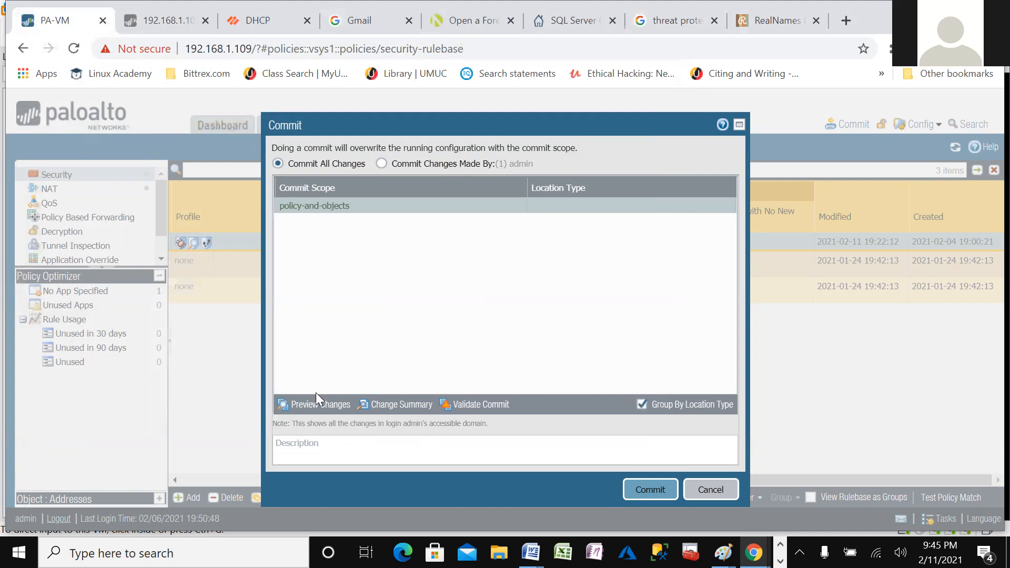
- Recheck the configuration differences in a second preview and commit all changes to the firewall
{"action": "left_click", "coordinate": [308, 406]}
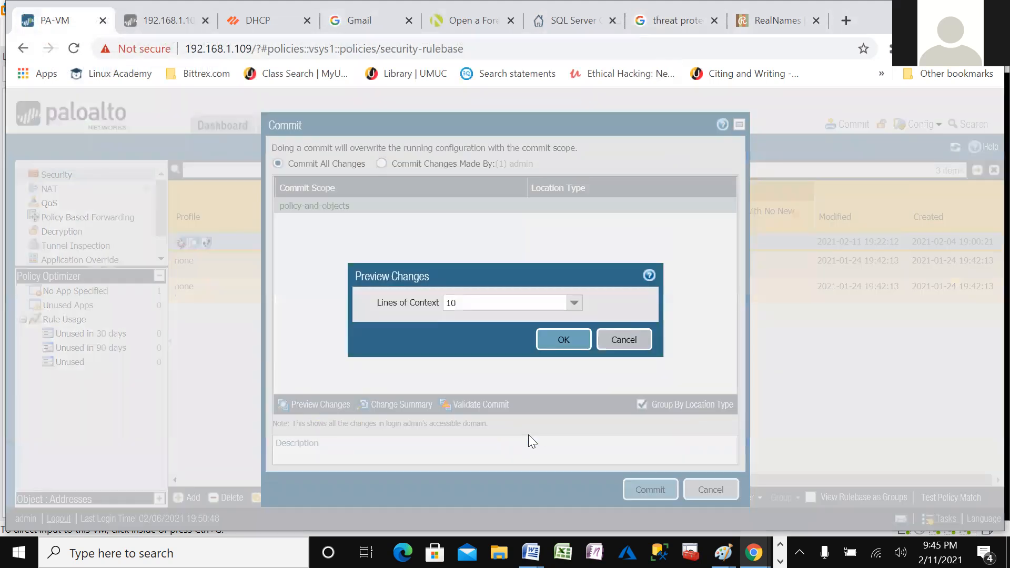
{"action": "left_click", "coordinate": [566, 340]}
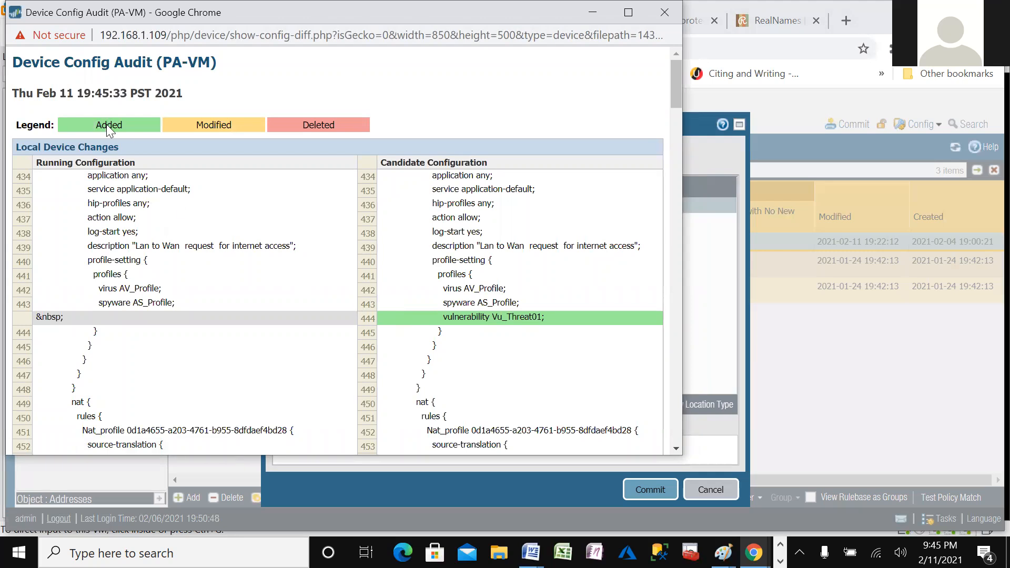
{"action": "left_click_drag", "start_coordinate": [433, 314], "coordinate": [545, 316]}
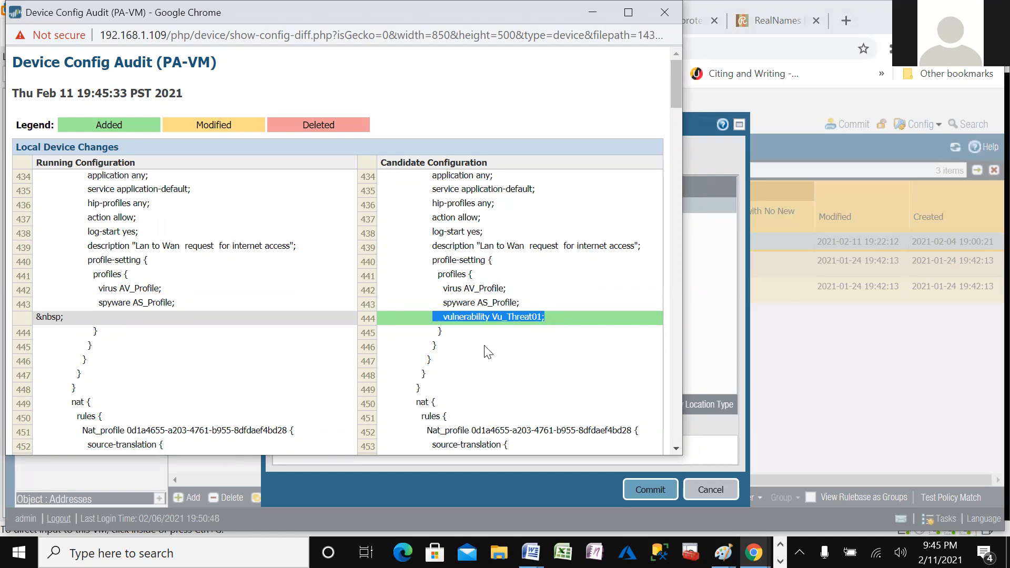
{"action": "scroll", "coordinate": [487, 353], "scroll_direction": "down", "scroll_amount": 6}
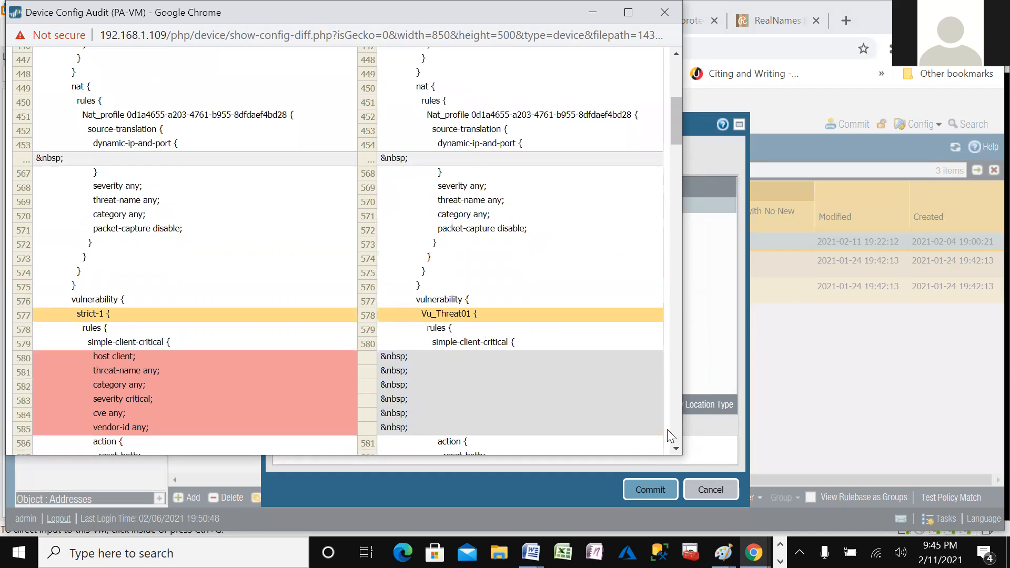
{"action": "left_click", "coordinate": [665, 11]}
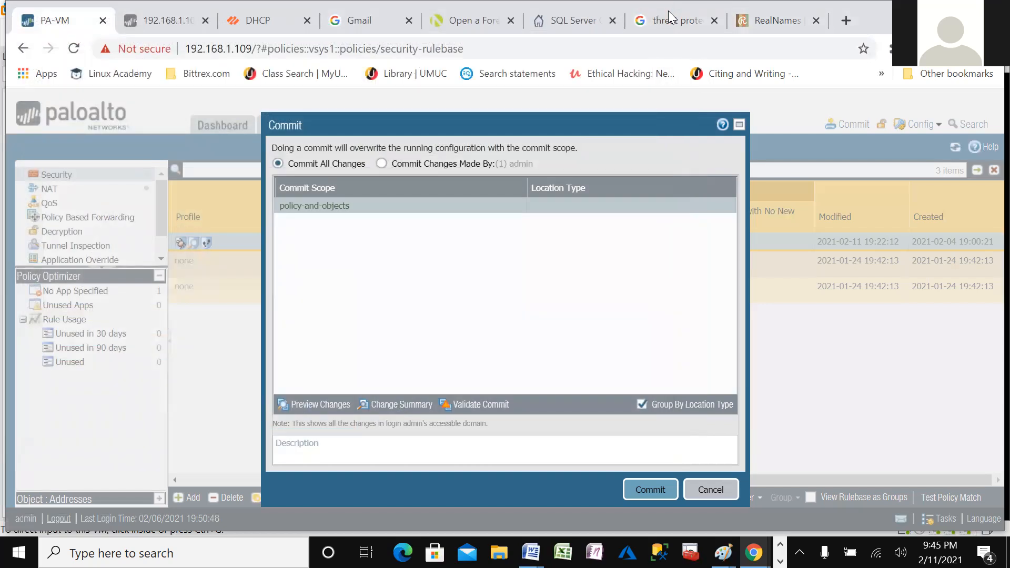
{"action": "left_click", "coordinate": [655, 490]}
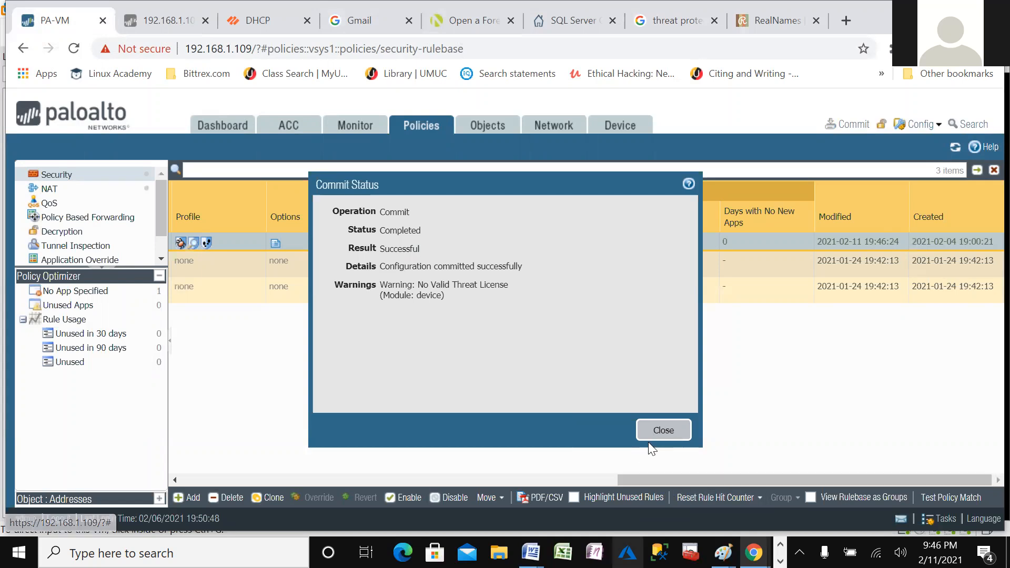
{"action": "left_click", "coordinate": [663, 431]}
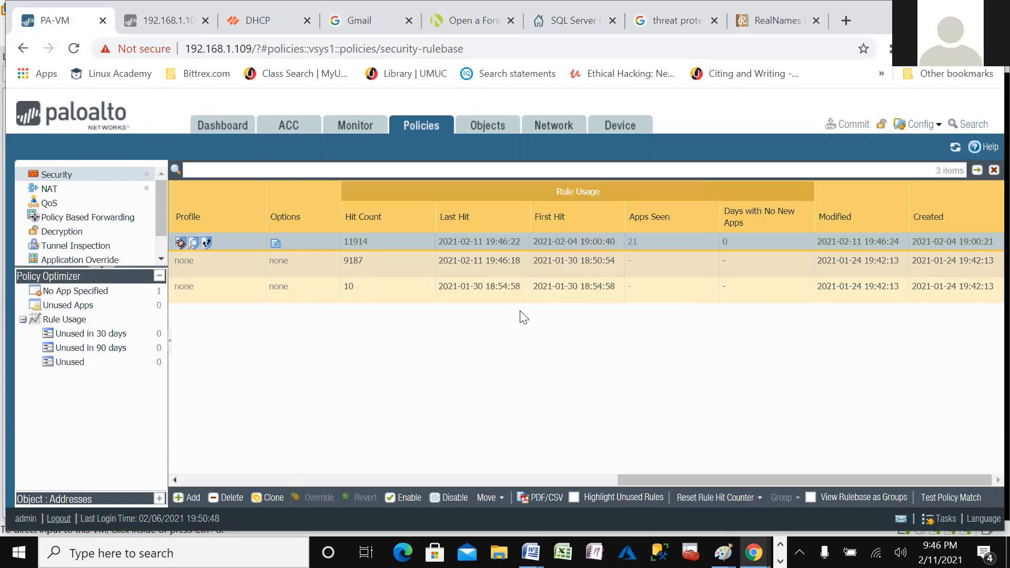
- Add a new URL filtering security profile and name it URL_Fil
{"action": "left_click", "coordinate": [485, 126]}
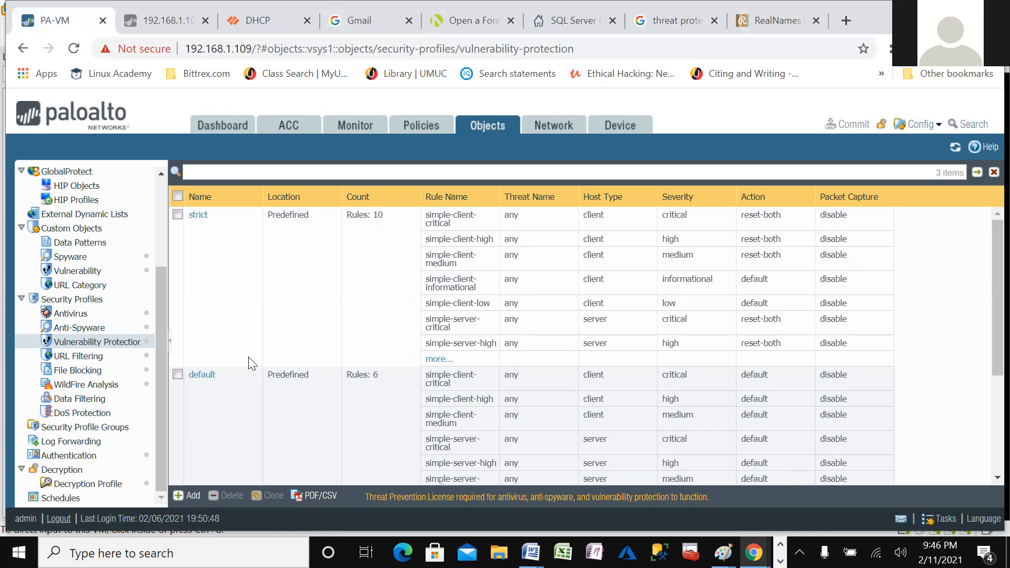
{"action": "left_click", "coordinate": [63, 360]}
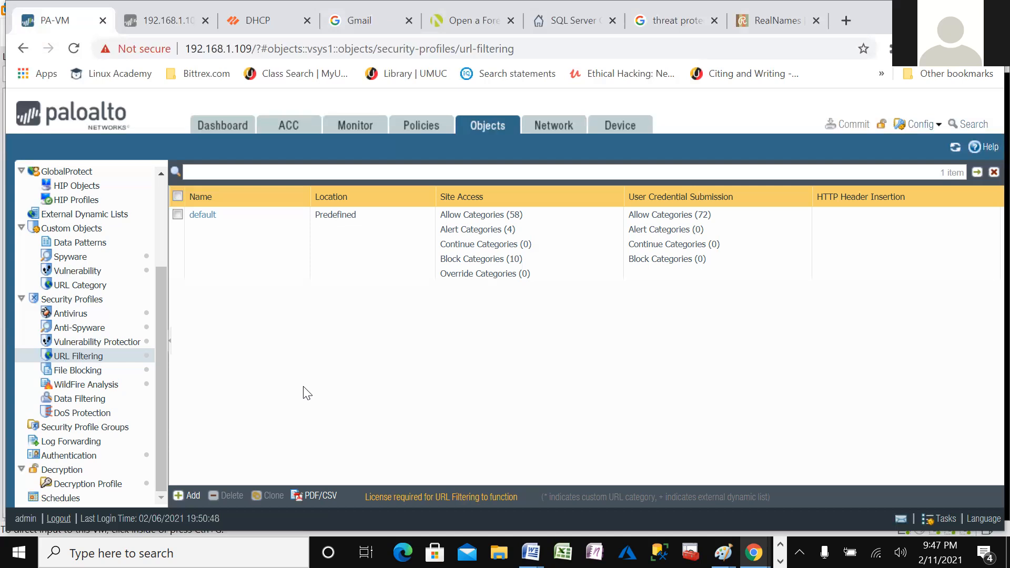
{"action": "left_click", "coordinate": [181, 495]}
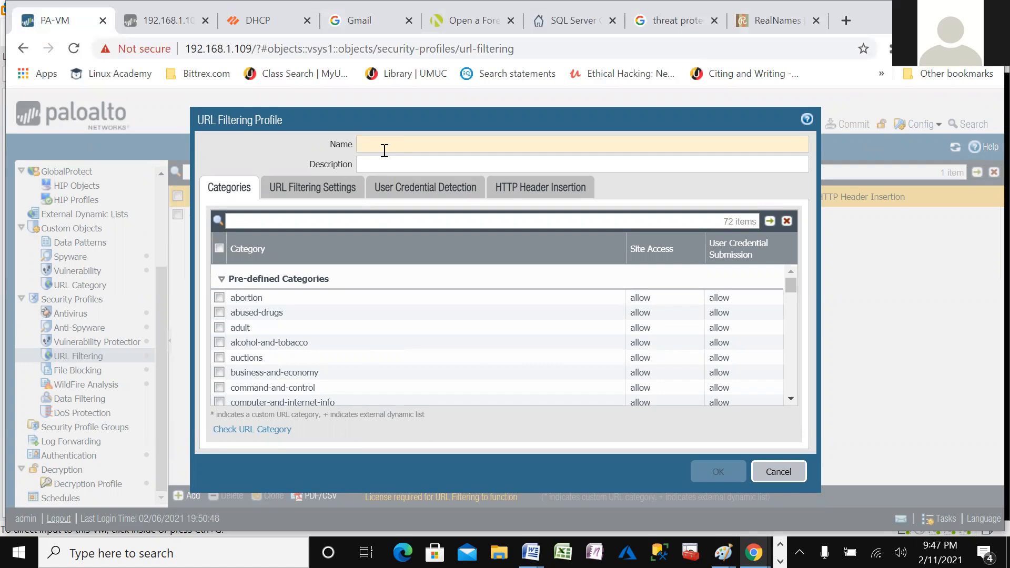
{"action": "type", "text": "Vul_"}
{"action": "key", "text": "BackSpace"}
{"action": "key", "text": "BackSpace"}
{"action": "key", "text": "BackSpace"}
{"action": "key", "text": "BackSpace"}
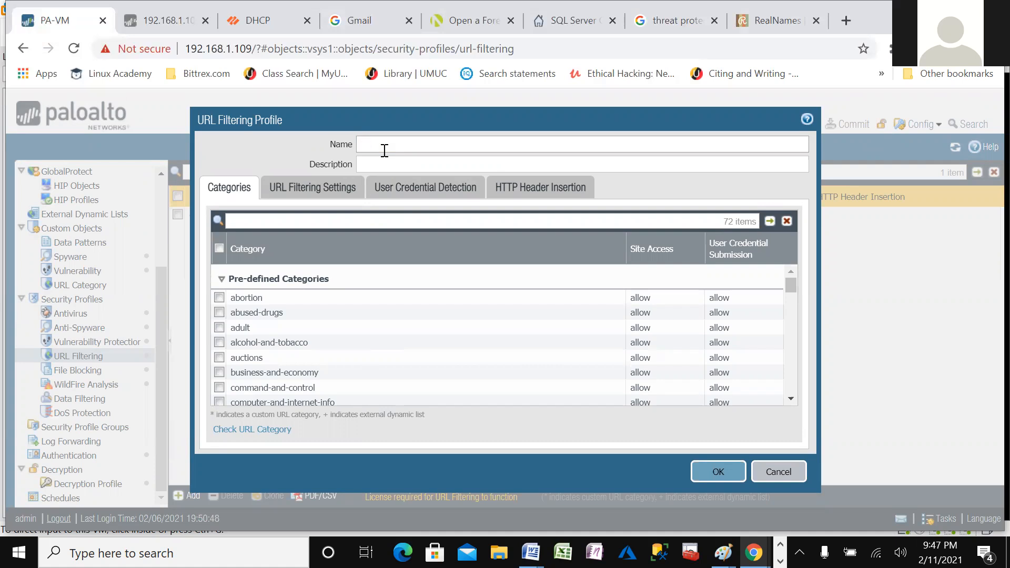
{"action": "type", "text": "u"}
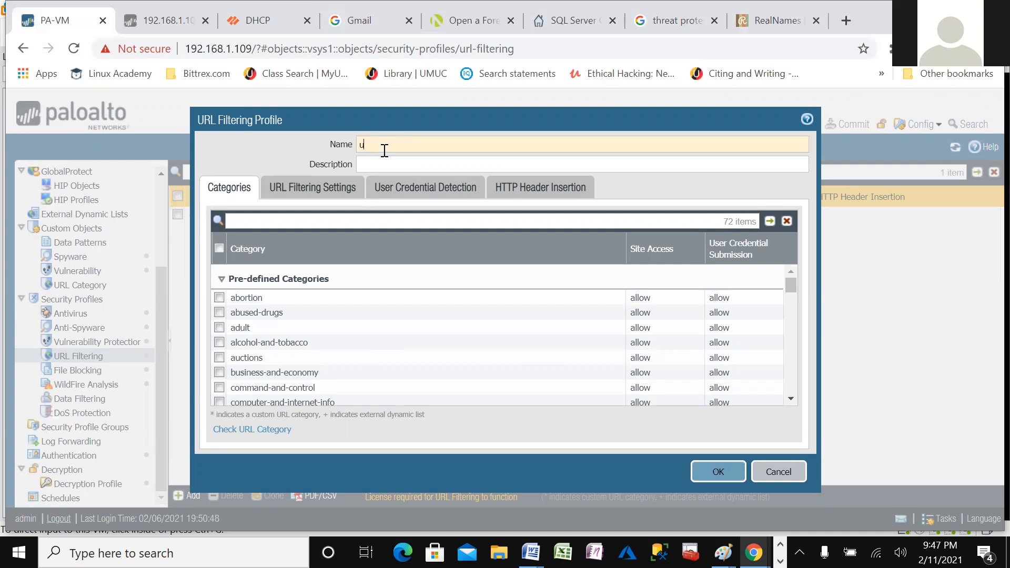
{"action": "key", "text": "BackSpace"}
{"action": "type", "text": "UR"}
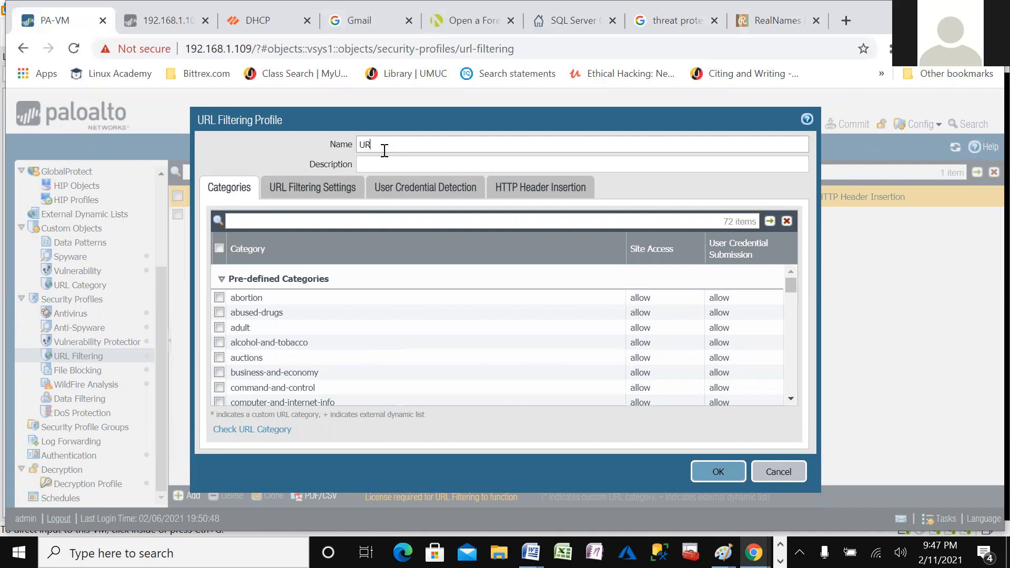
{"action": "type", "text": "L_Fil"}
- Try to set the site access of the predefined abortion category to block in the URL_Fil profile
{"action": "left_click", "coordinate": [641, 299]}
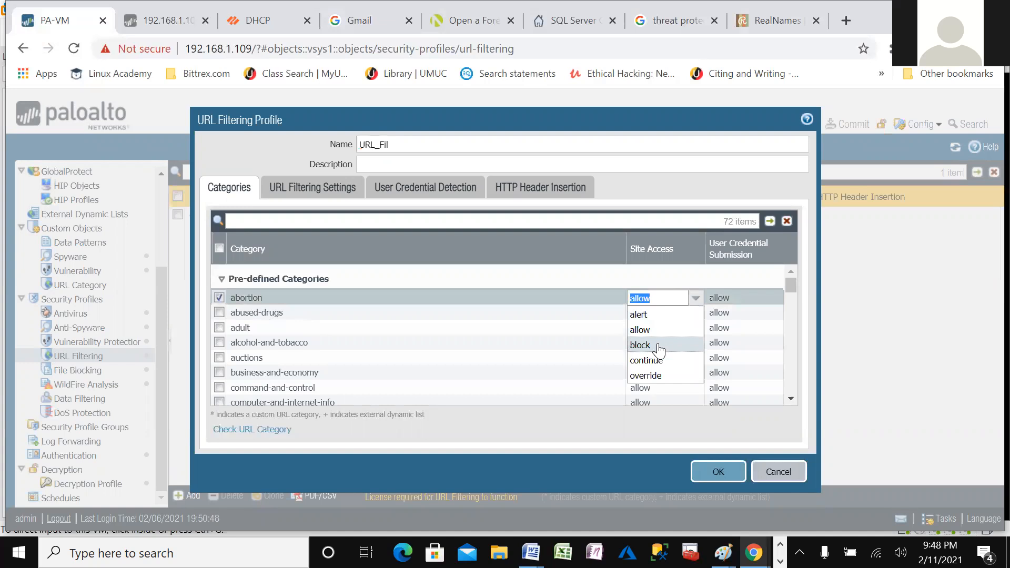
{"action": "left_click", "coordinate": [638, 331]}
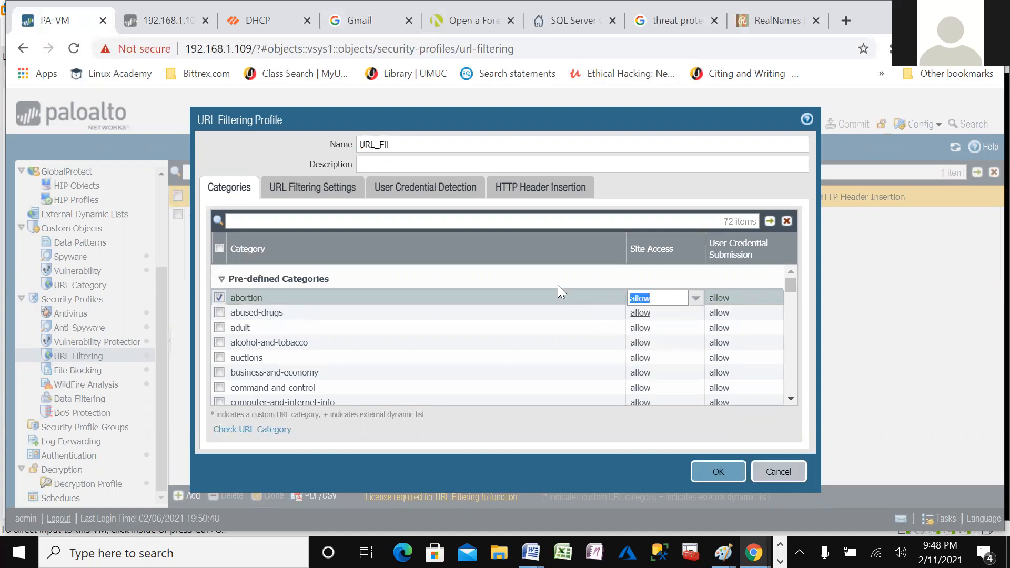
{"action": "left_click", "coordinate": [689, 279]}
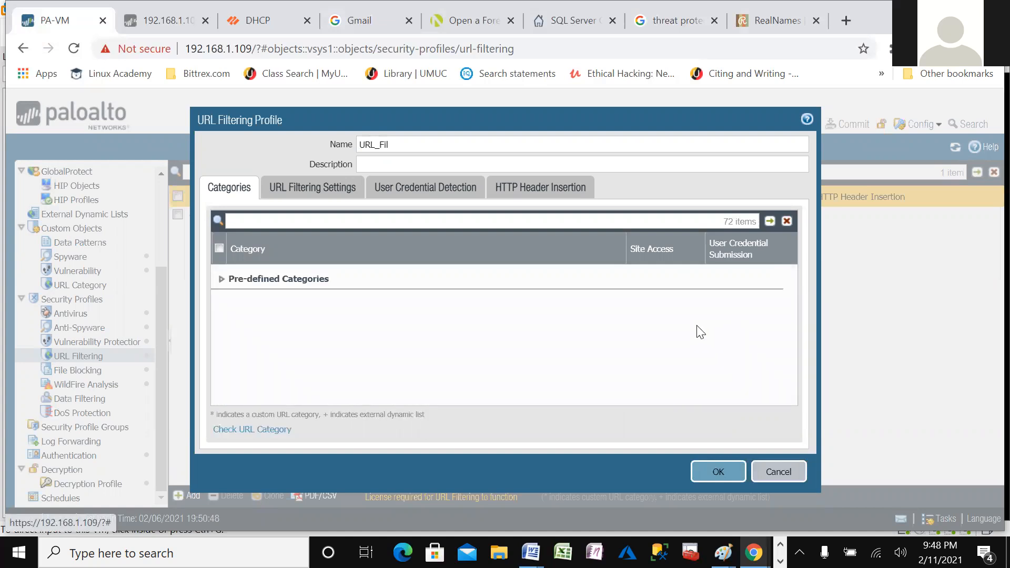
{"action": "left_click", "coordinate": [221, 280]}
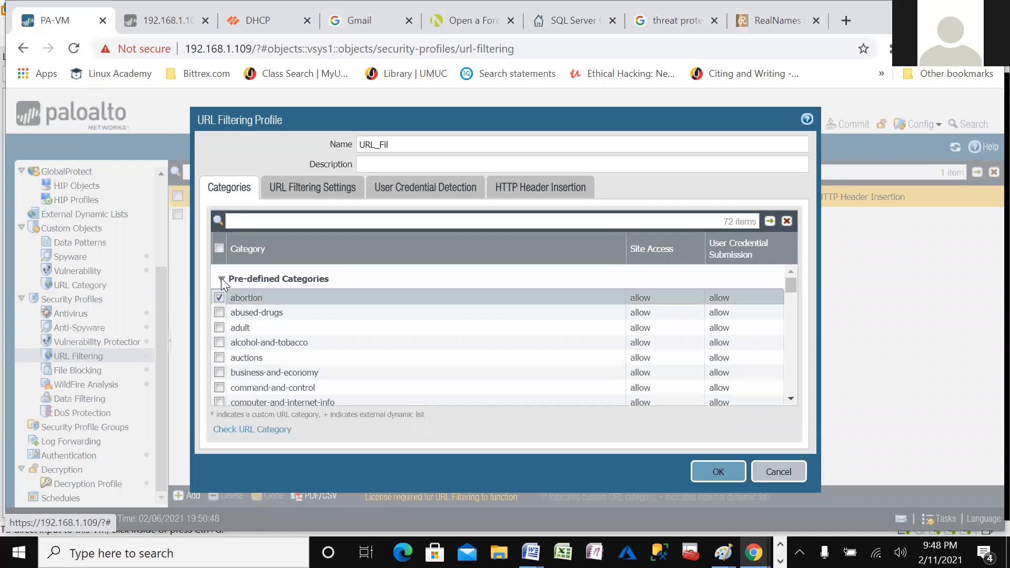
{"action": "left_click", "coordinate": [638, 297]}
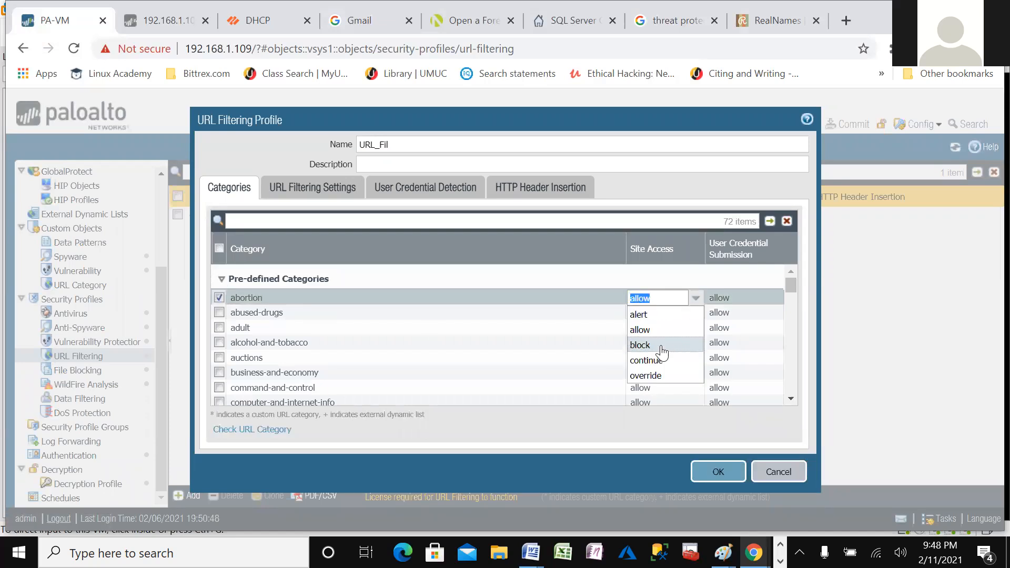
{"action": "left_click", "coordinate": [642, 345]}
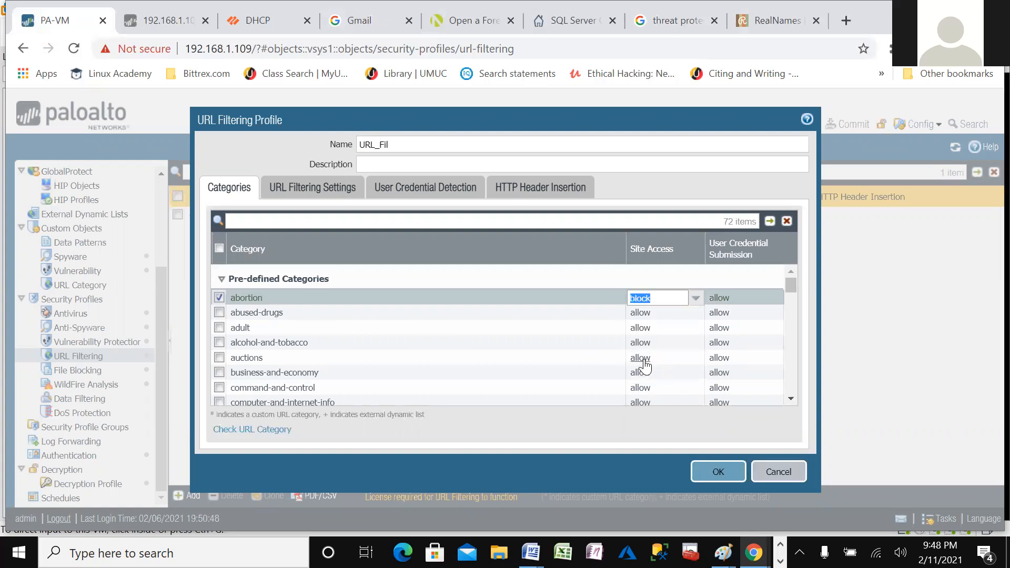
{"action": "left_click", "coordinate": [576, 279]}
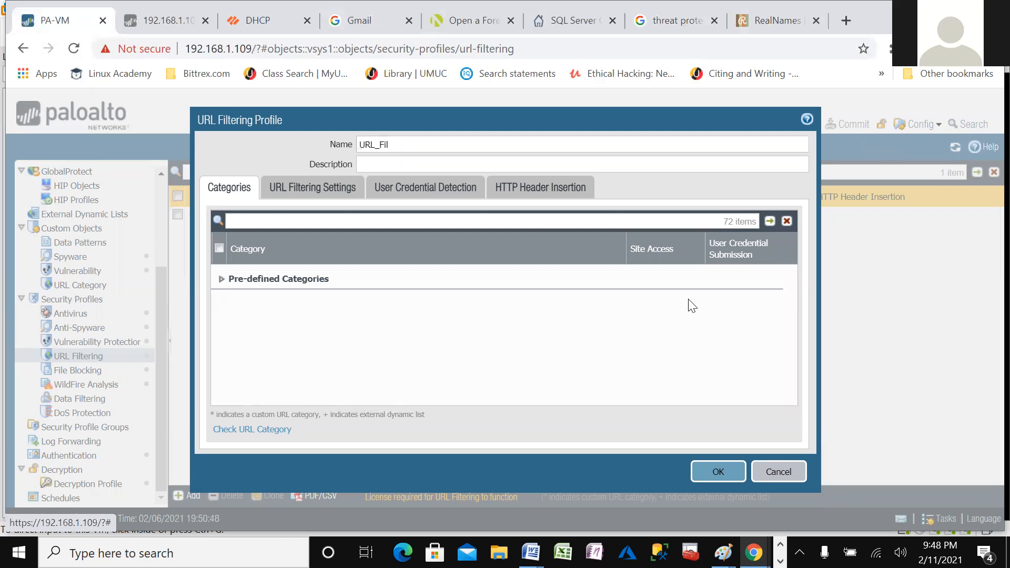
{"action": "left_click", "coordinate": [266, 279]}
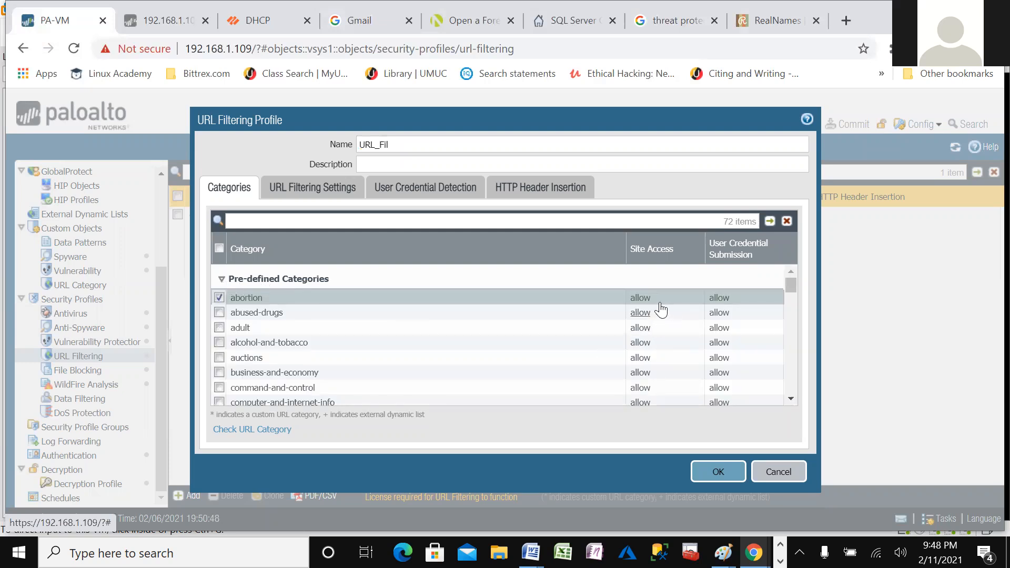
- Set site access to block for the abortion and abused-drugs categories
{"action": "left_click", "coordinate": [636, 303]}
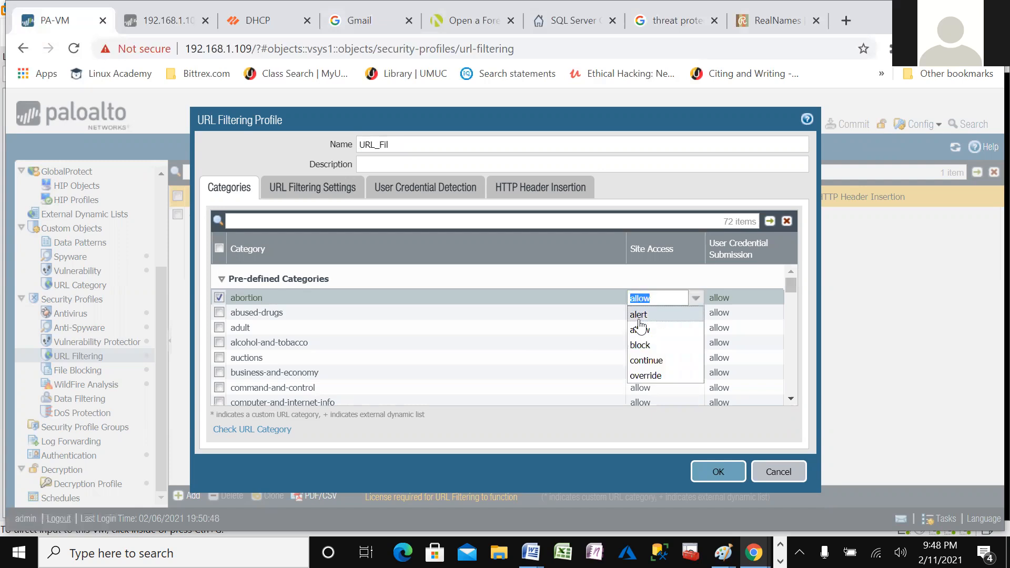
{"action": "left_click", "coordinate": [640, 344]}
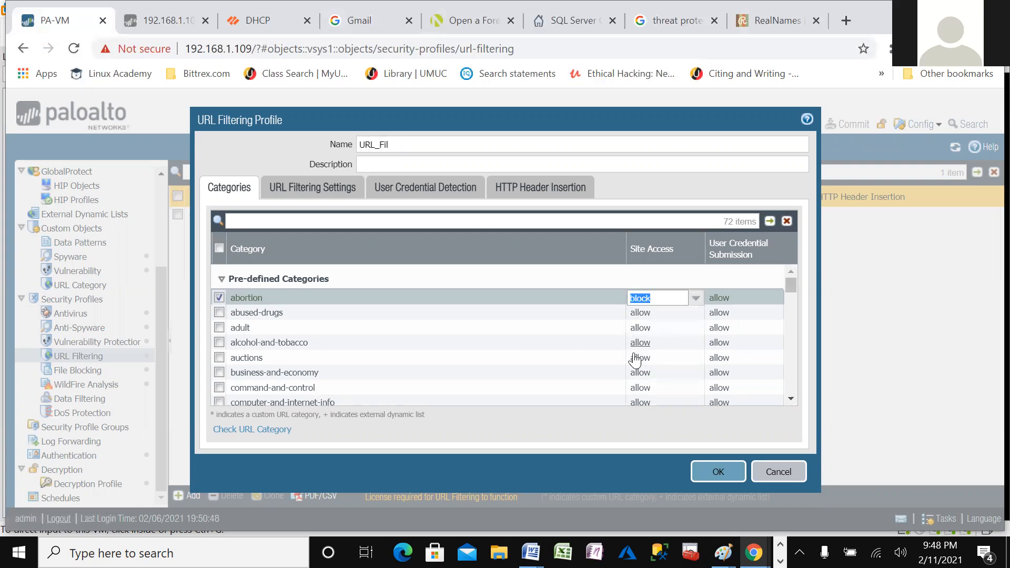
{"action": "left_click", "coordinate": [651, 442]}
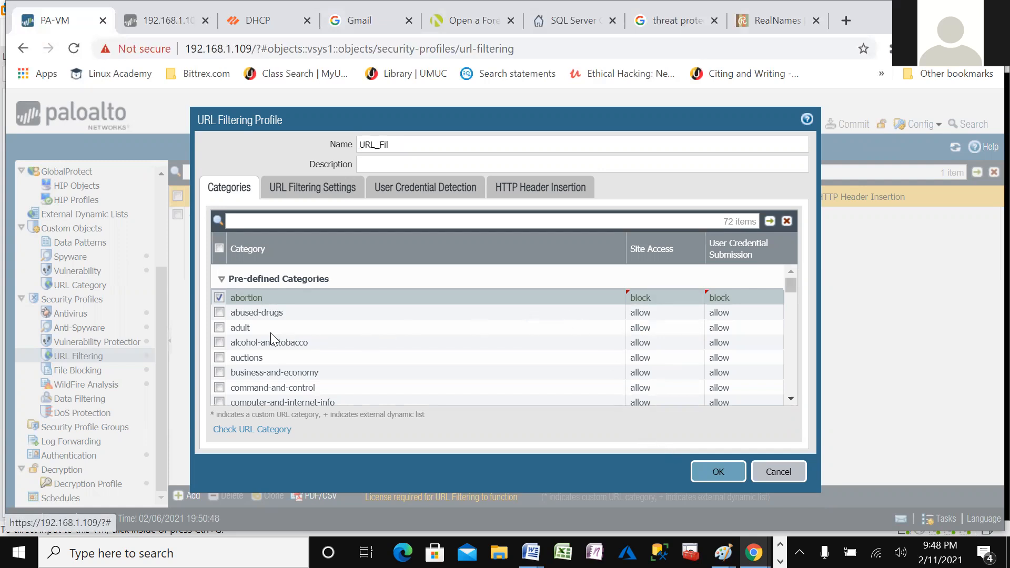
{"action": "left_click", "coordinate": [639, 312]}
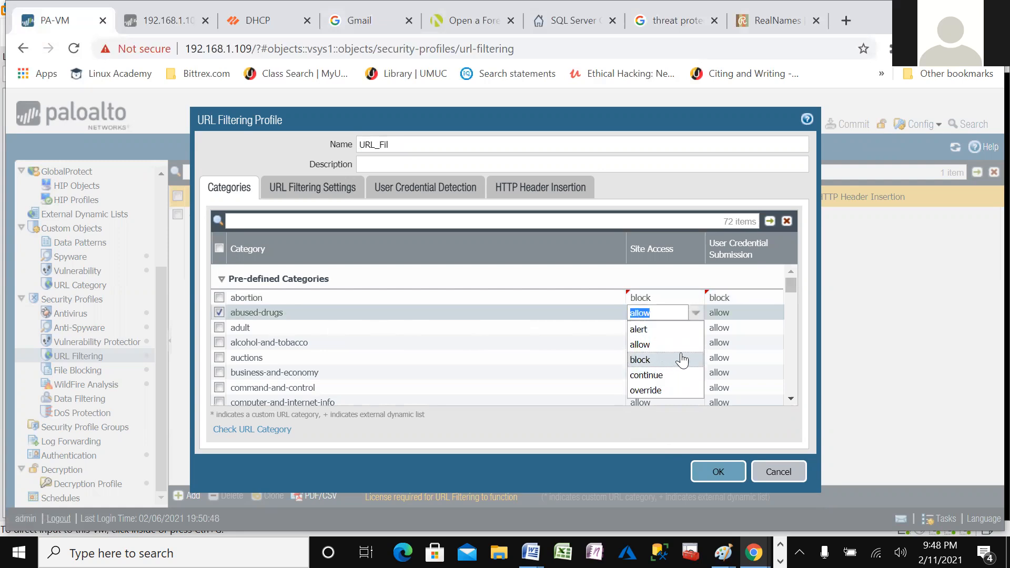
{"action": "left_click", "coordinate": [653, 363]}
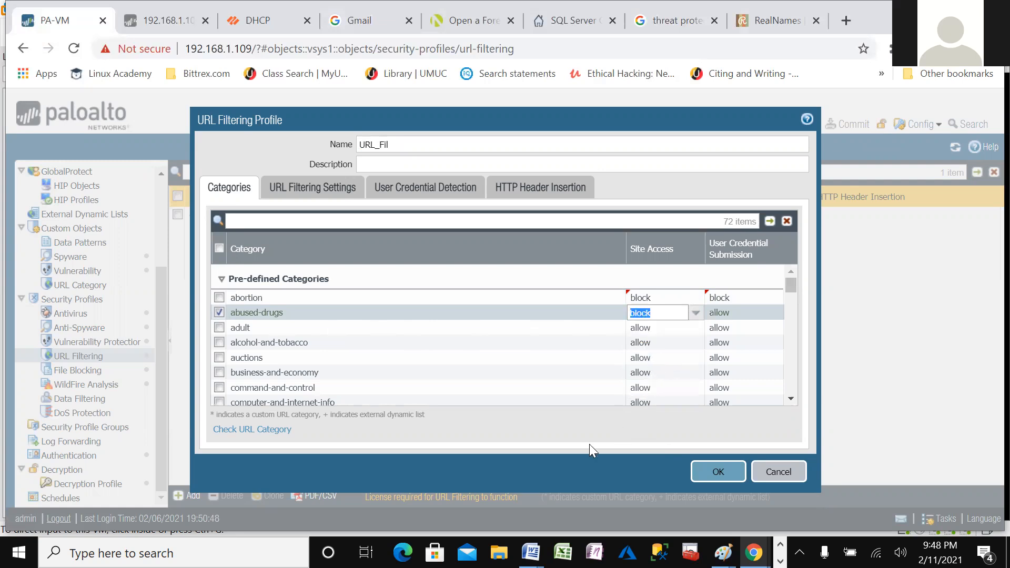
{"action": "left_click", "coordinate": [572, 460]}
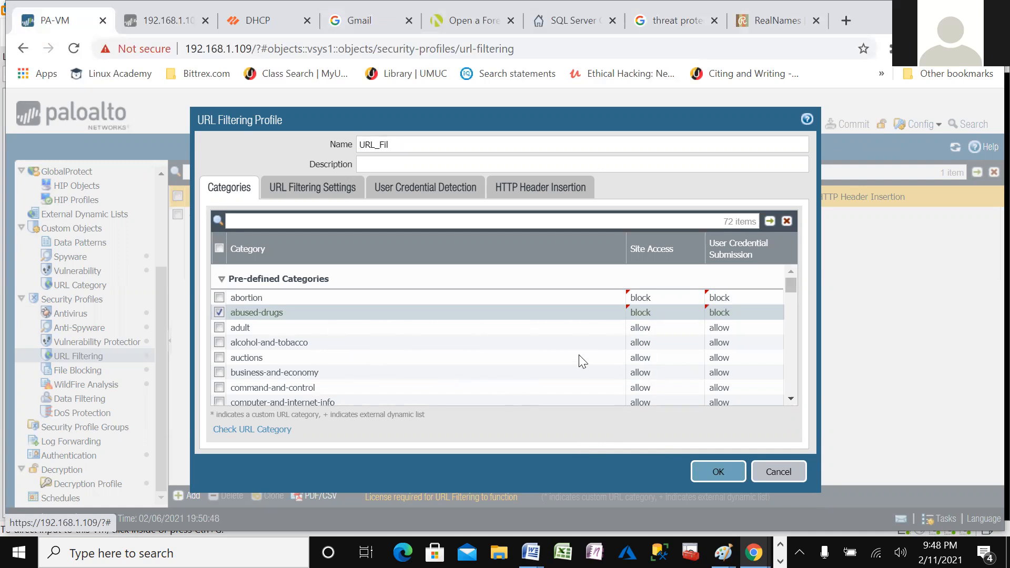
- Set site access to block for the adult, alcohol-and-tobacco and auctions categories
{"action": "left_click", "coordinate": [640, 328]}
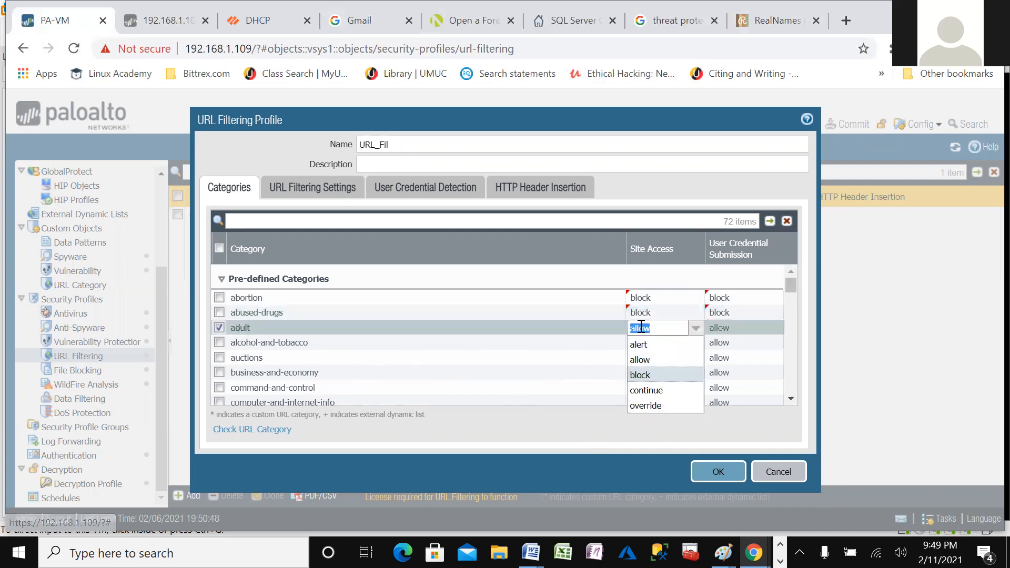
{"action": "left_click", "coordinate": [640, 376]}
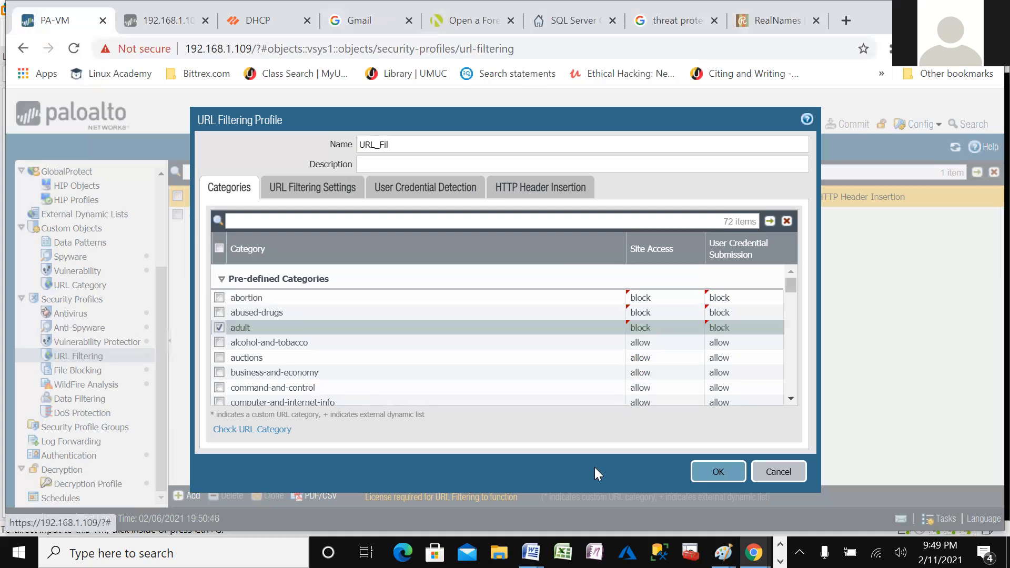
{"action": "left_click", "coordinate": [640, 343]}
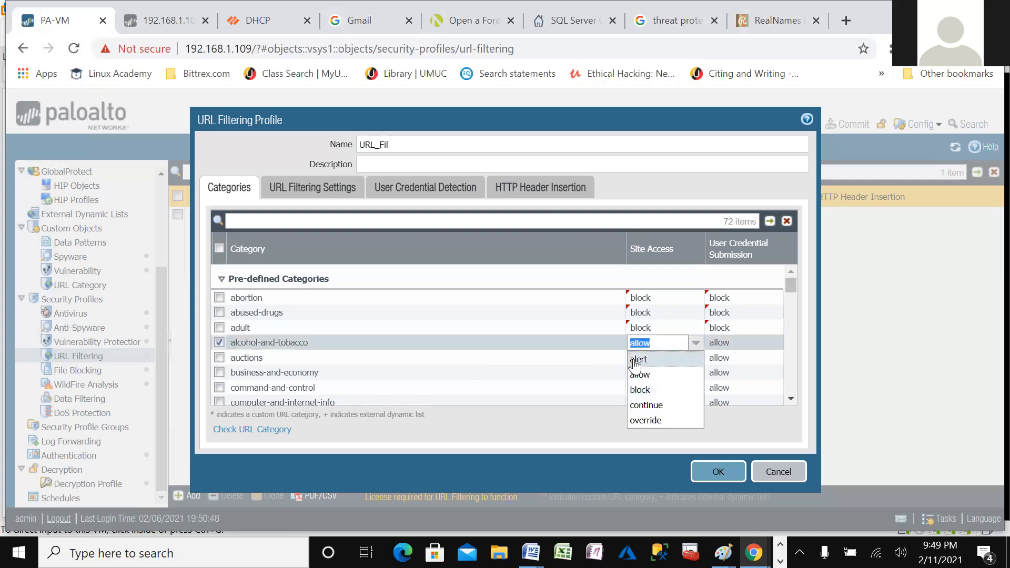
{"action": "left_click", "coordinate": [640, 390]}
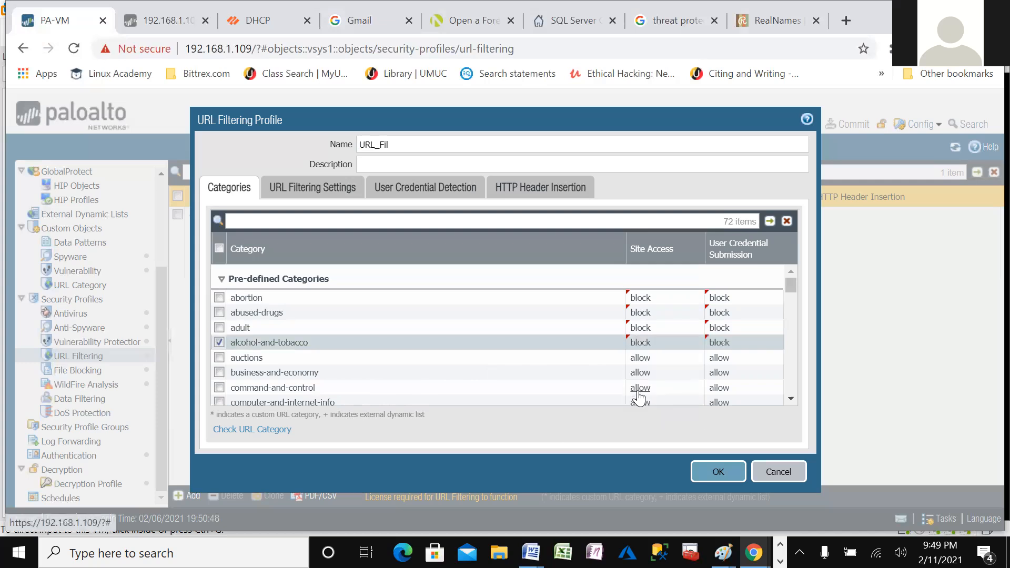
{"action": "left_click", "coordinate": [640, 358]}
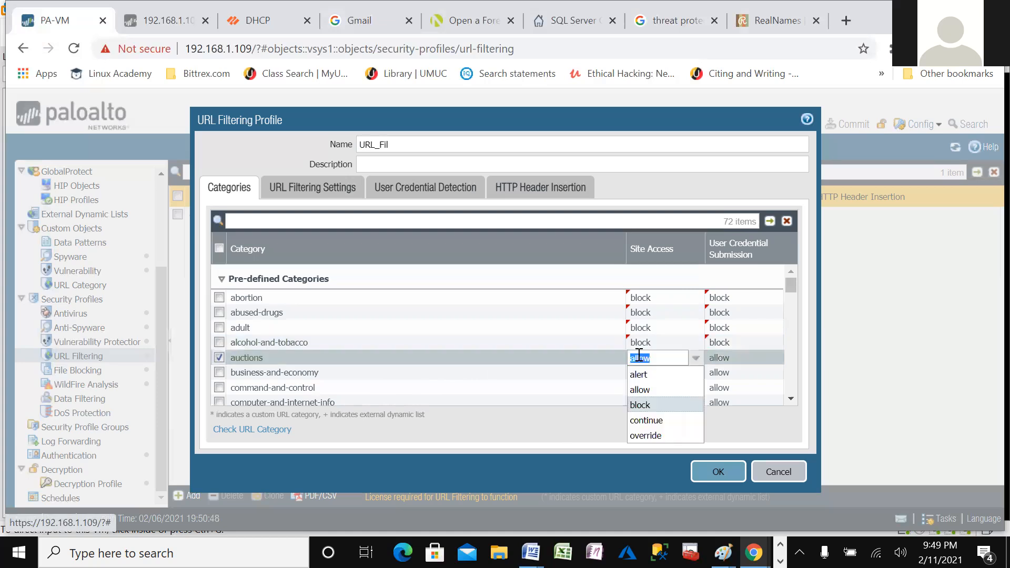
{"action": "left_click", "coordinate": [640, 405]}
{"action": "left_click", "coordinate": [611, 459]}
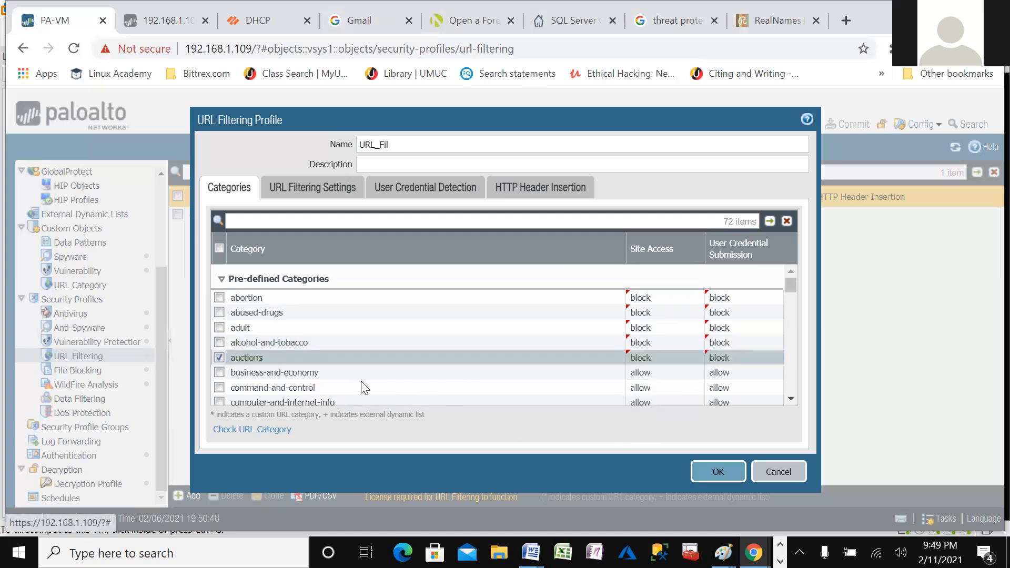
- Set site access to block for the dating and gambling categories
{"action": "scroll", "coordinate": [446, 390], "scroll_direction": "down", "scroll_amount": 3}
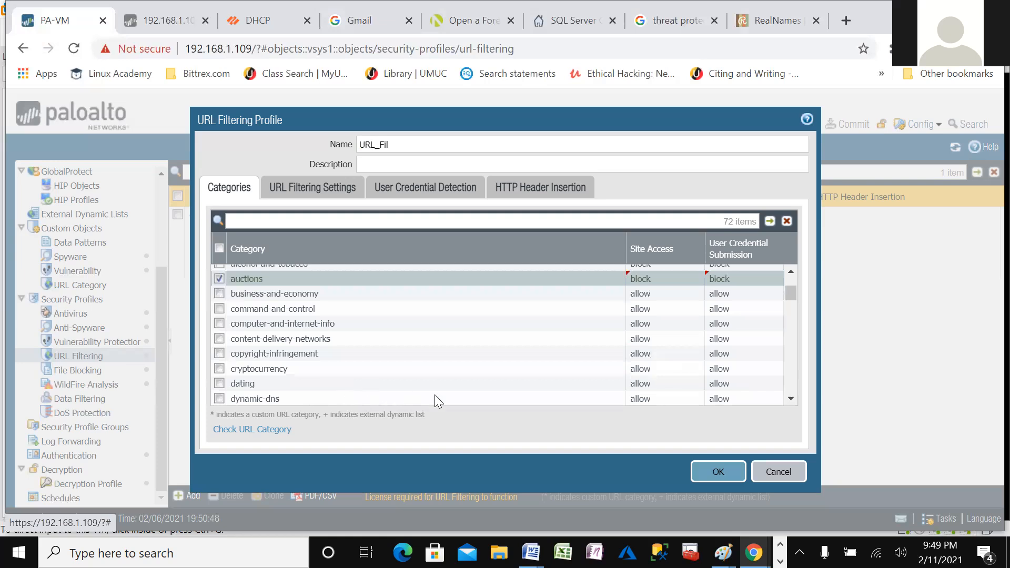
{"action": "scroll", "coordinate": [389, 387], "scroll_direction": "down", "scroll_amount": 2}
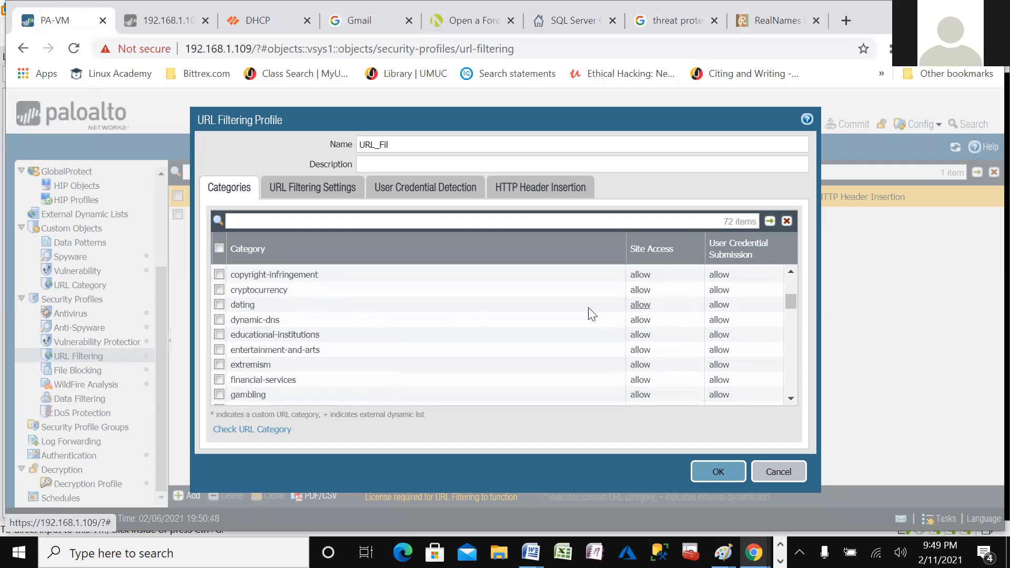
{"action": "left_click", "coordinate": [637, 305]}
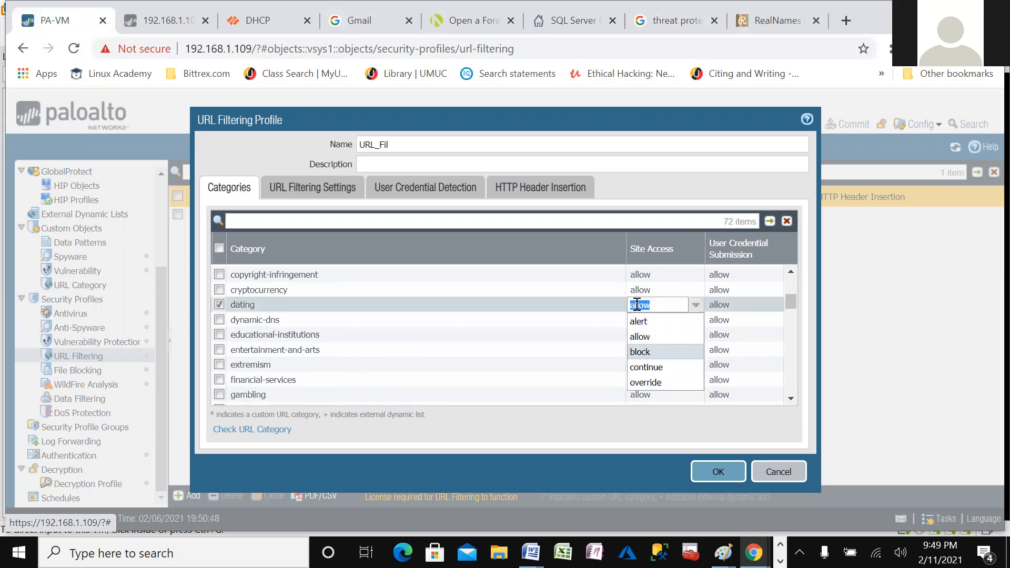
{"action": "left_click", "coordinate": [642, 353]}
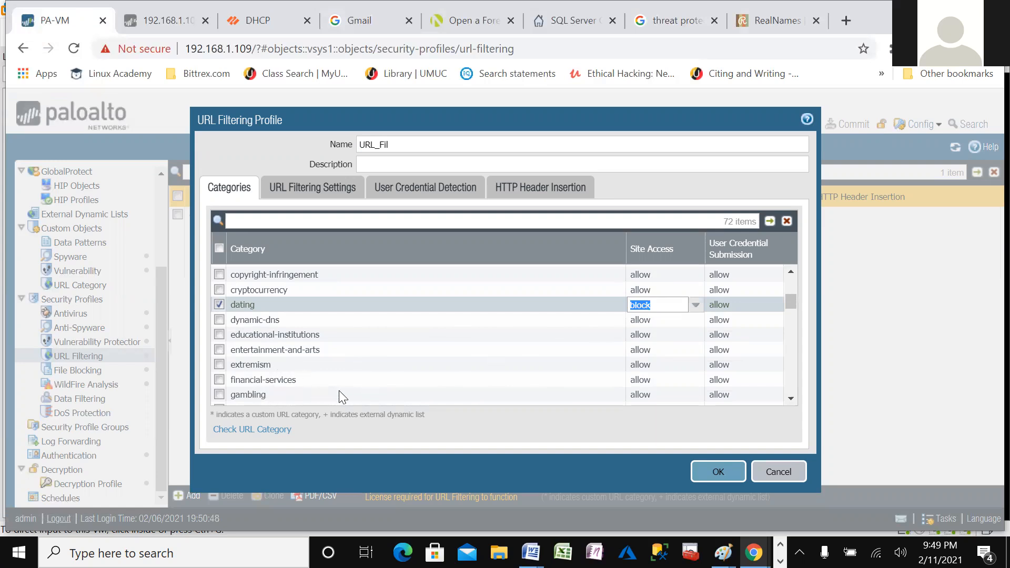
{"action": "left_click", "coordinate": [637, 394]}
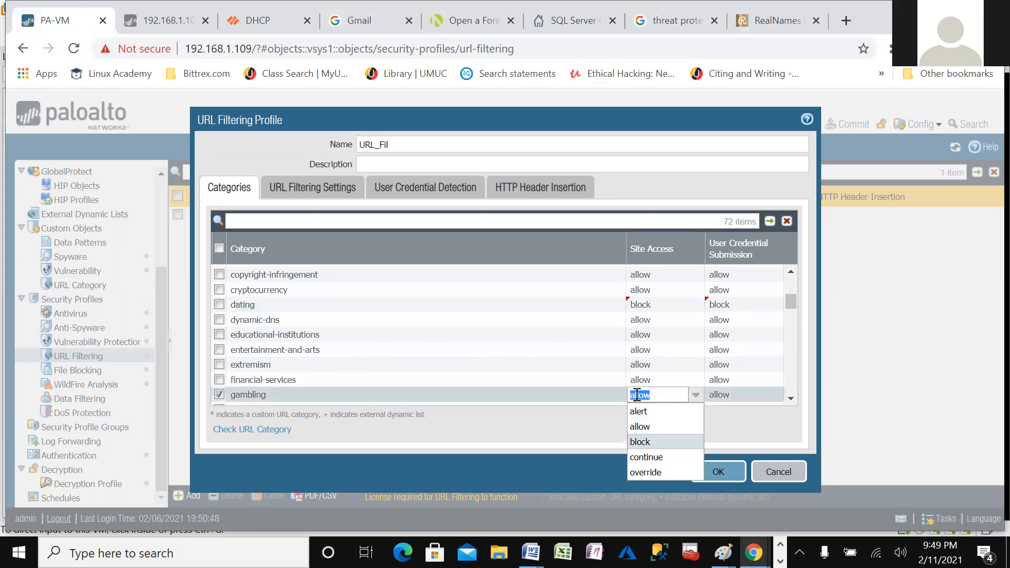
{"action": "left_click", "coordinate": [644, 442]}
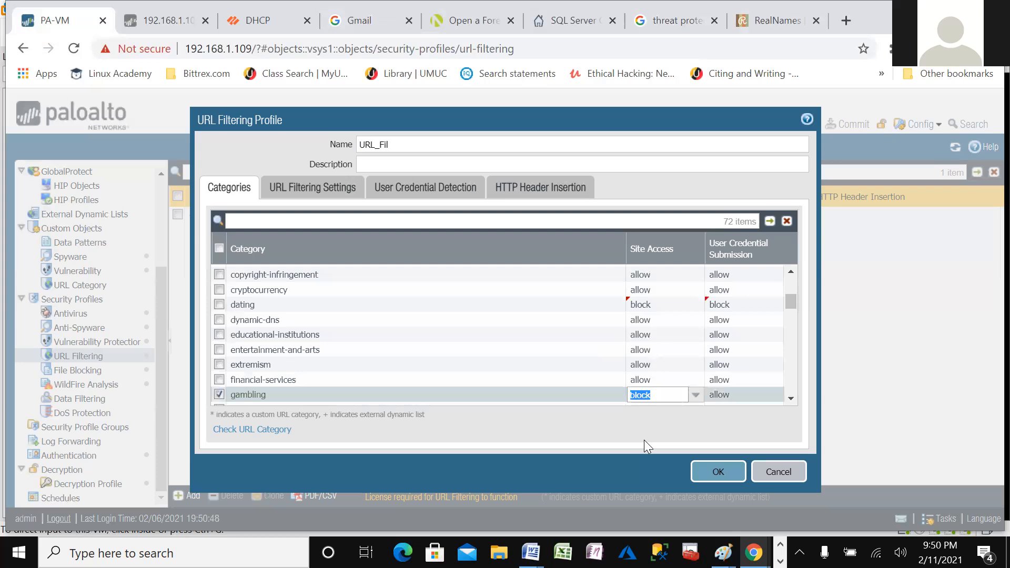
{"action": "left_click", "coordinate": [545, 461]}
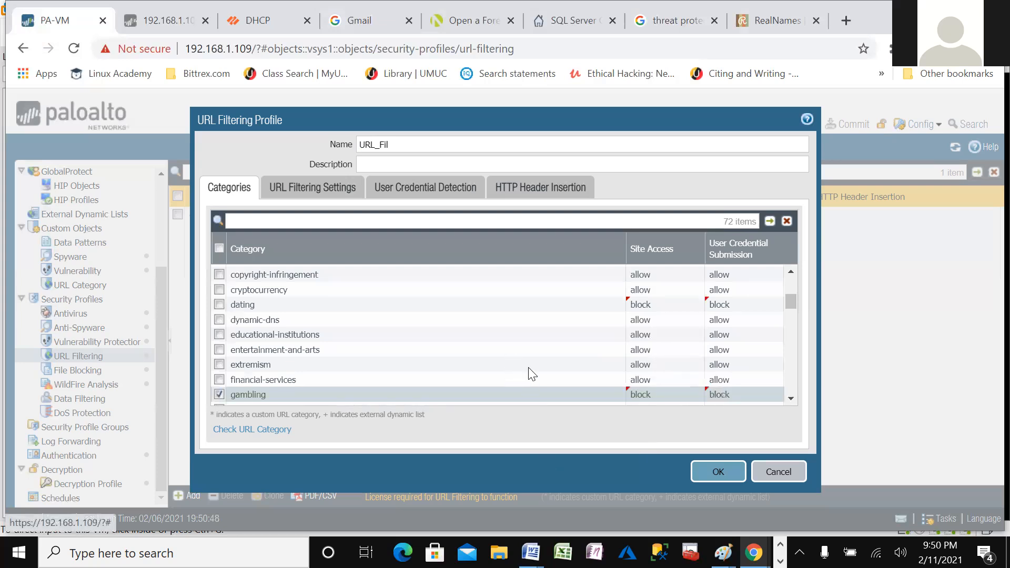
- Set site access to block for the games and hacking categories
{"action": "scroll", "coordinate": [535, 342], "scroll_direction": "down", "scroll_amount": 2}
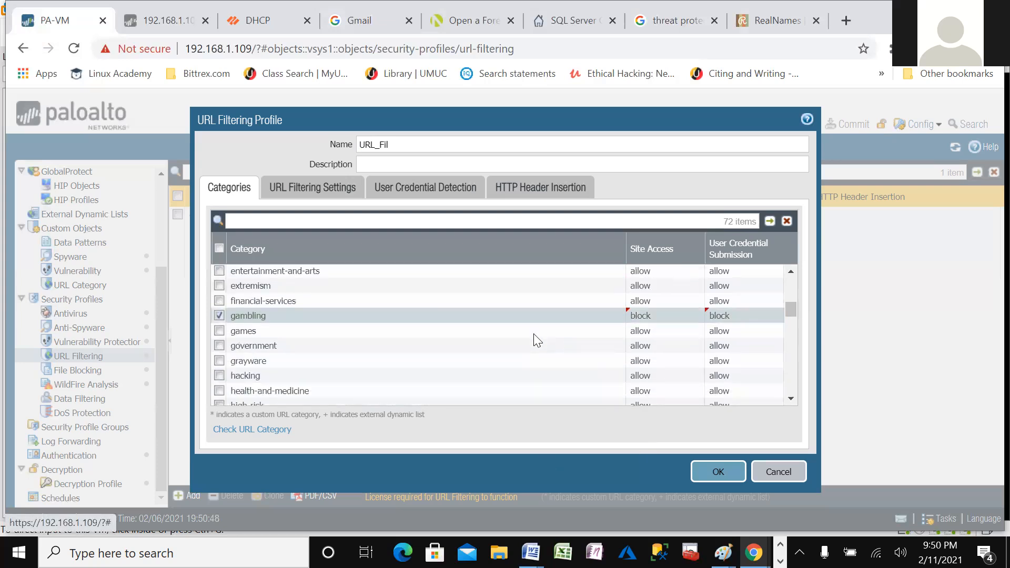
{"action": "left_click", "coordinate": [637, 334]}
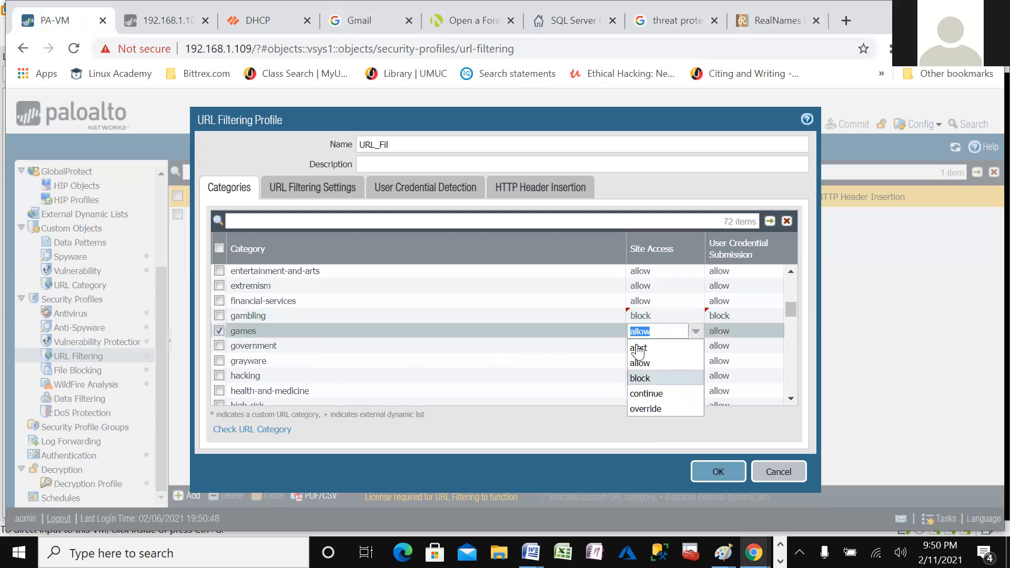
{"action": "left_click", "coordinate": [642, 379]}
{"action": "left_click", "coordinate": [530, 463]}
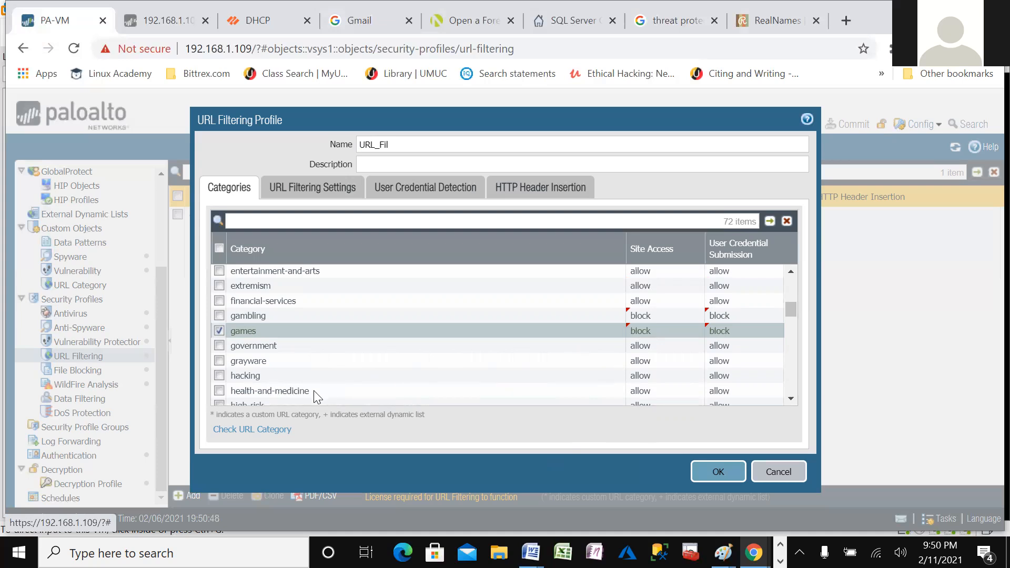
{"action": "left_click", "coordinate": [637, 377]}
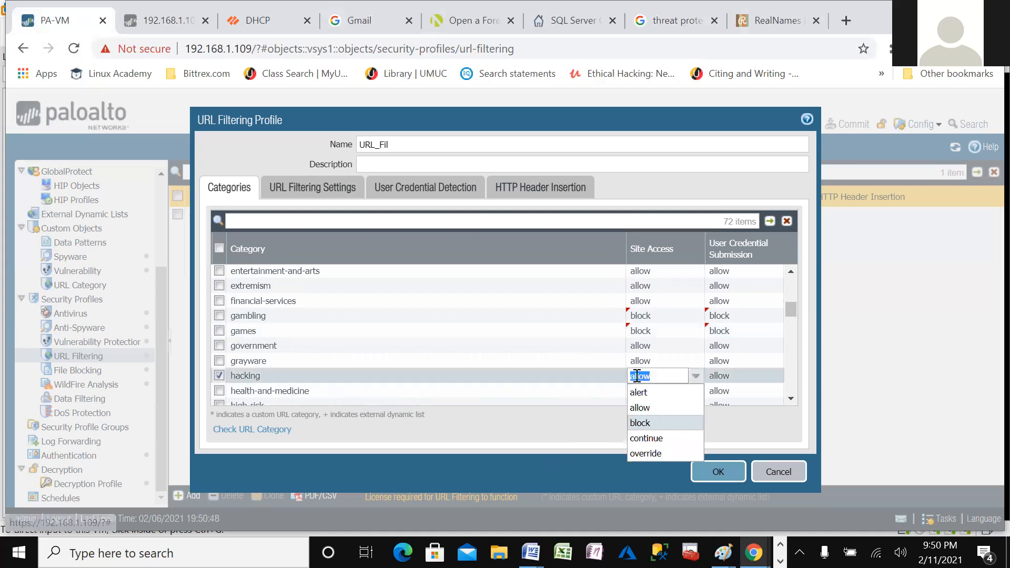
{"action": "left_click", "coordinate": [639, 422]}
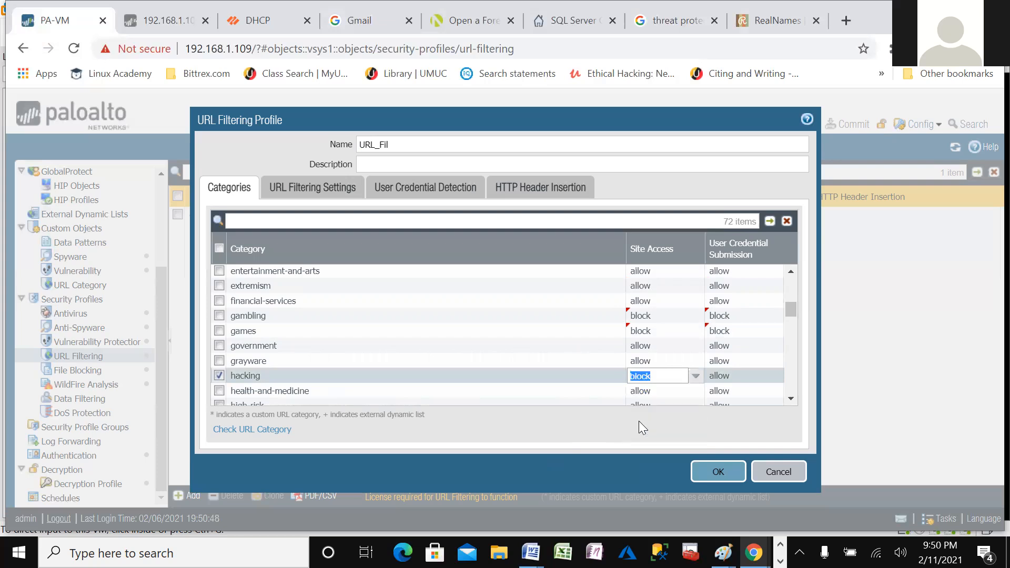
{"action": "left_click", "coordinate": [599, 433]}
- Try to set site access to block for the high-risk category
{"action": "scroll", "coordinate": [474, 361], "scroll_direction": "down", "scroll_amount": 3}
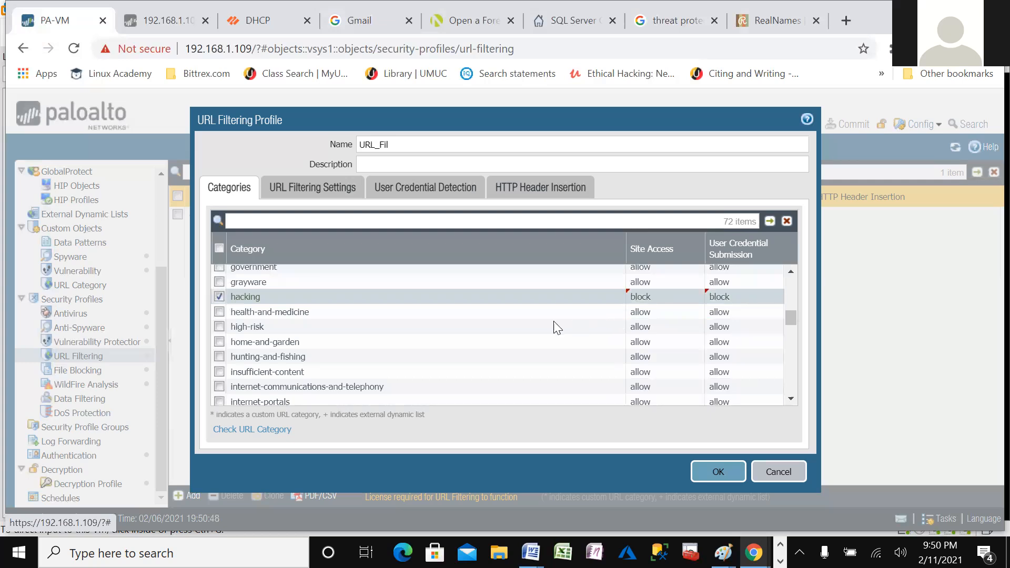
{"action": "left_click", "coordinate": [637, 328]}
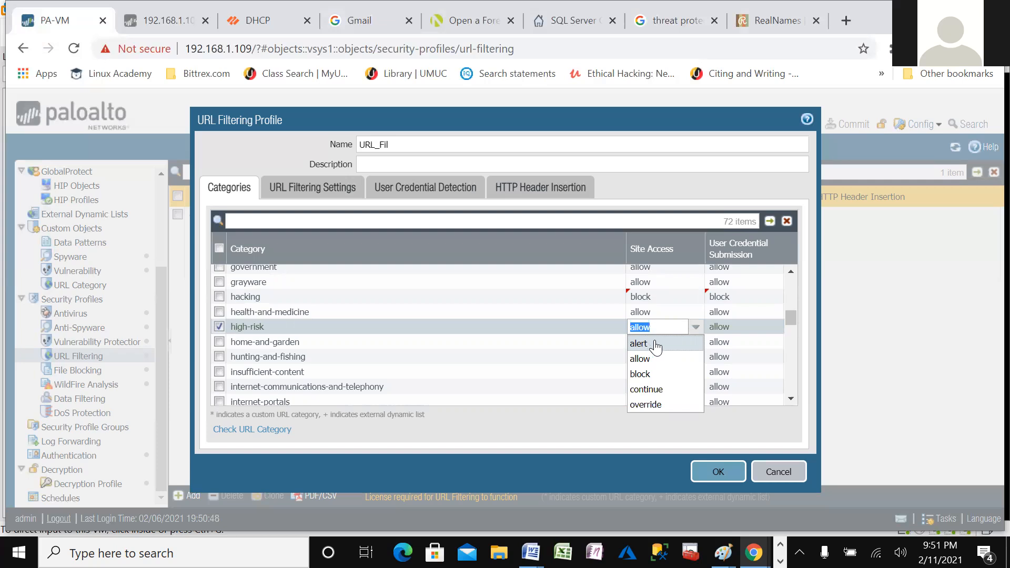
{"action": "left_click", "coordinate": [642, 373]}
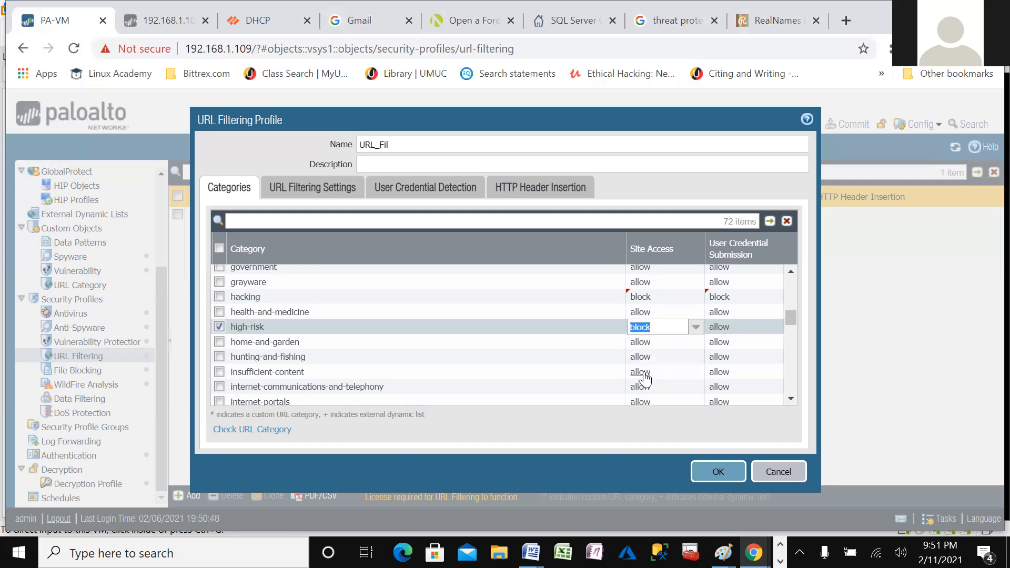
- Change site access to alert for the gambling category and review its other available site access actions
{"action": "scroll", "coordinate": [526, 353], "scroll_direction": "up", "scroll_amount": 2}
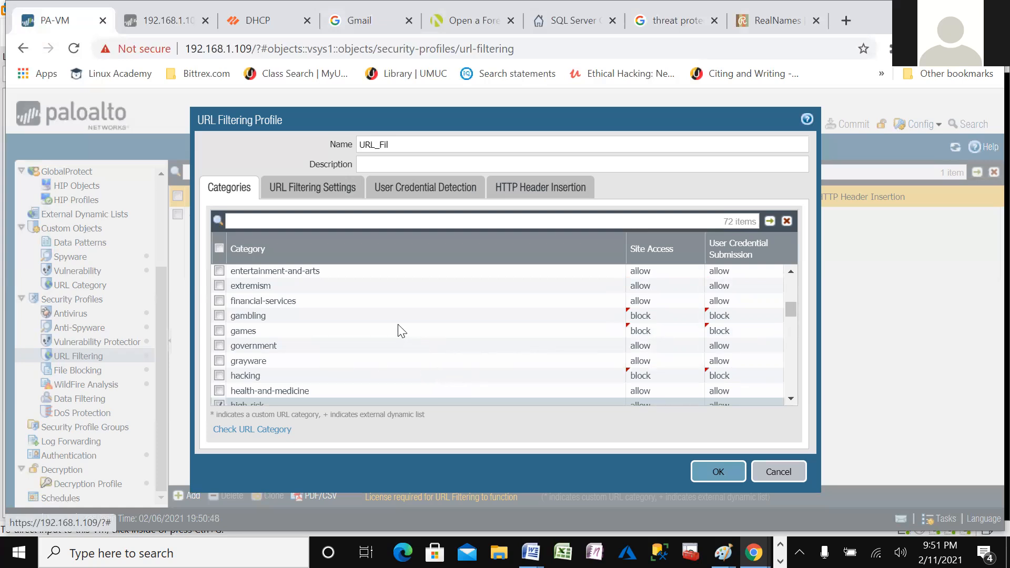
{"action": "left_click", "coordinate": [644, 315]}
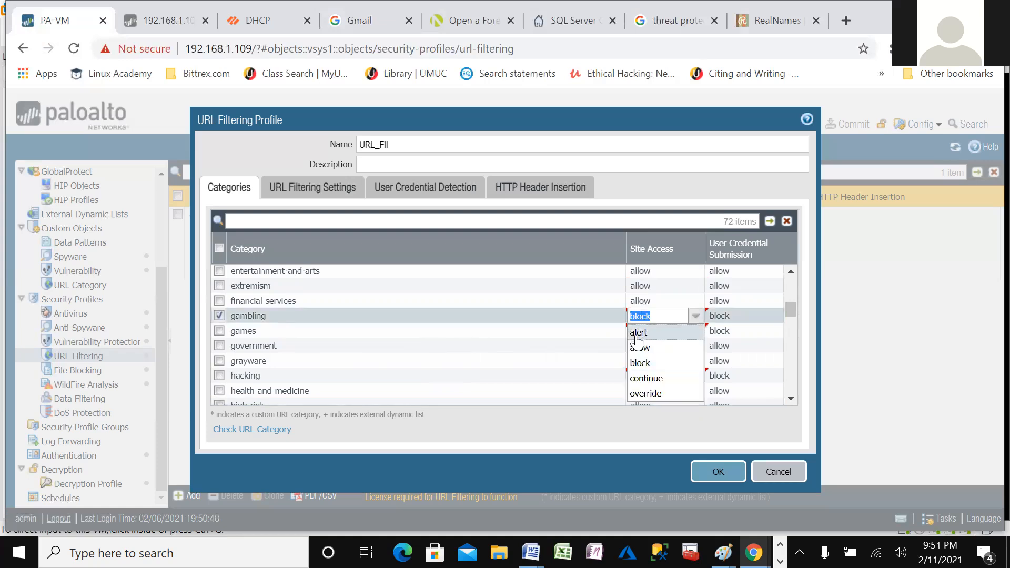
{"action": "left_click", "coordinate": [638, 333]}
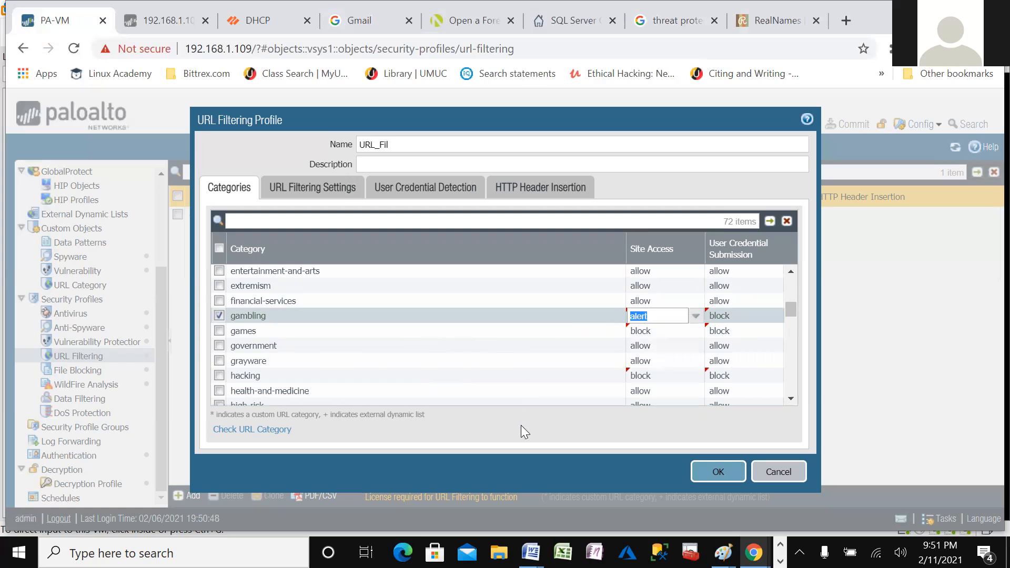
{"action": "left_click", "coordinate": [528, 481]}
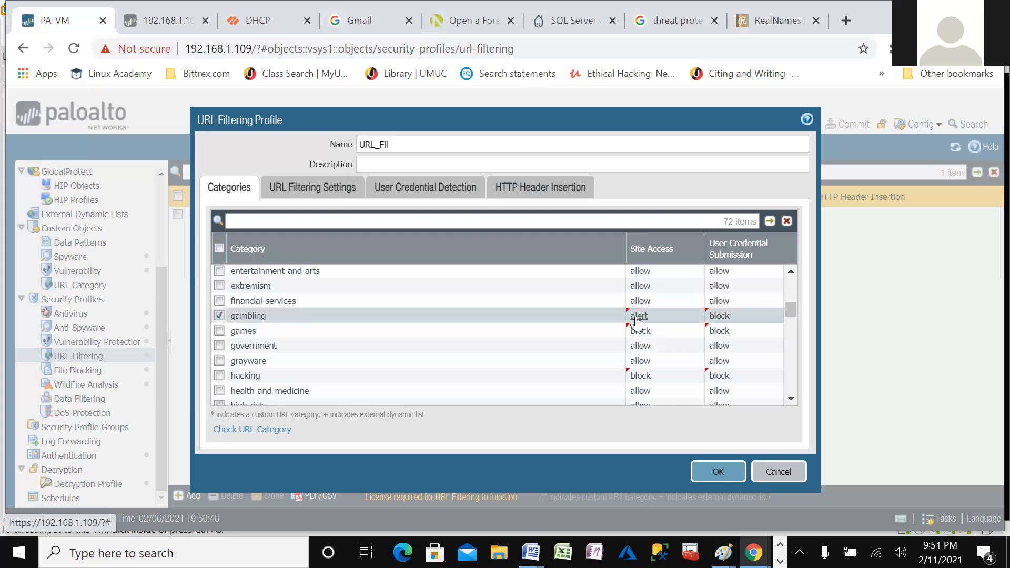
{"action": "scroll", "coordinate": [638, 322], "scroll_direction": "down", "scroll_amount": 2}
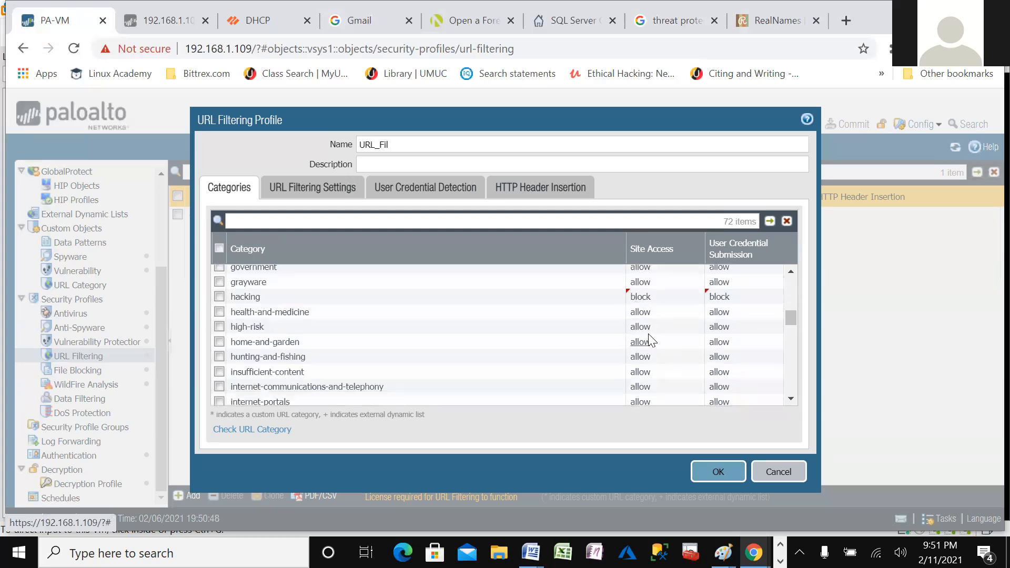
{"action": "scroll", "coordinate": [639, 333], "scroll_direction": "up", "scroll_amount": 4}
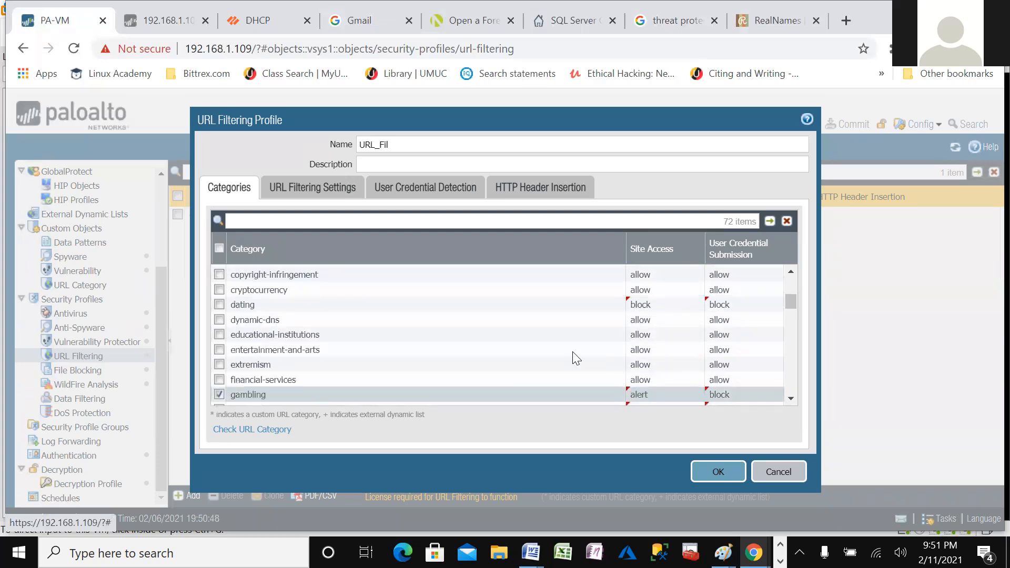
{"action": "scroll", "coordinate": [600, 352], "scroll_direction": "down", "scroll_amount": 2}
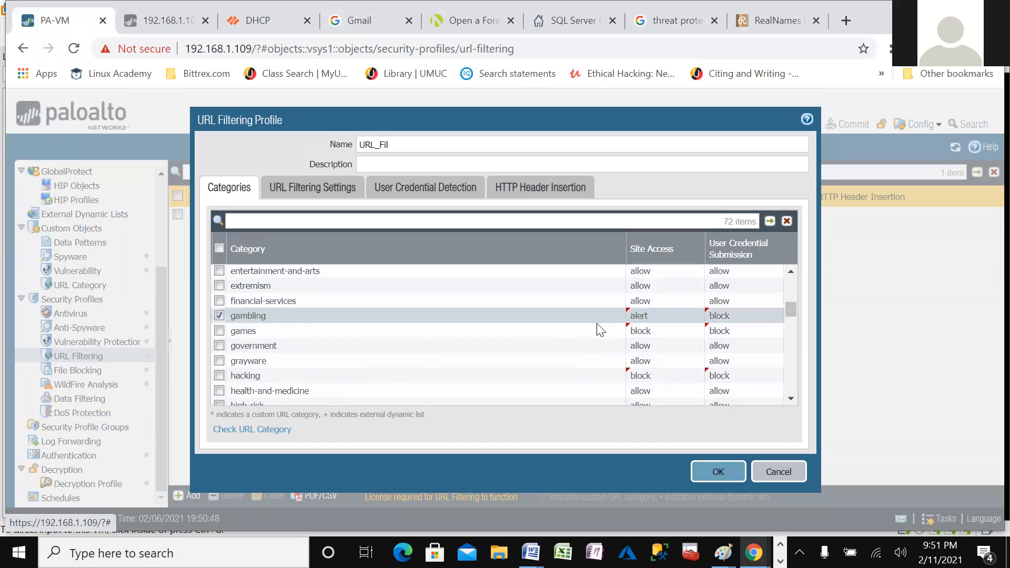
{"action": "left_click", "coordinate": [637, 317]}
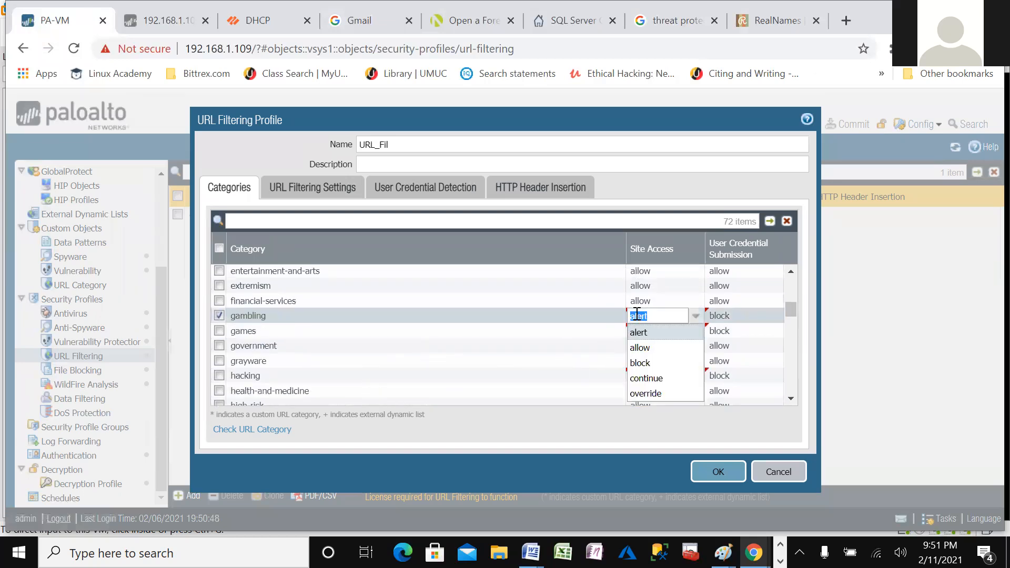
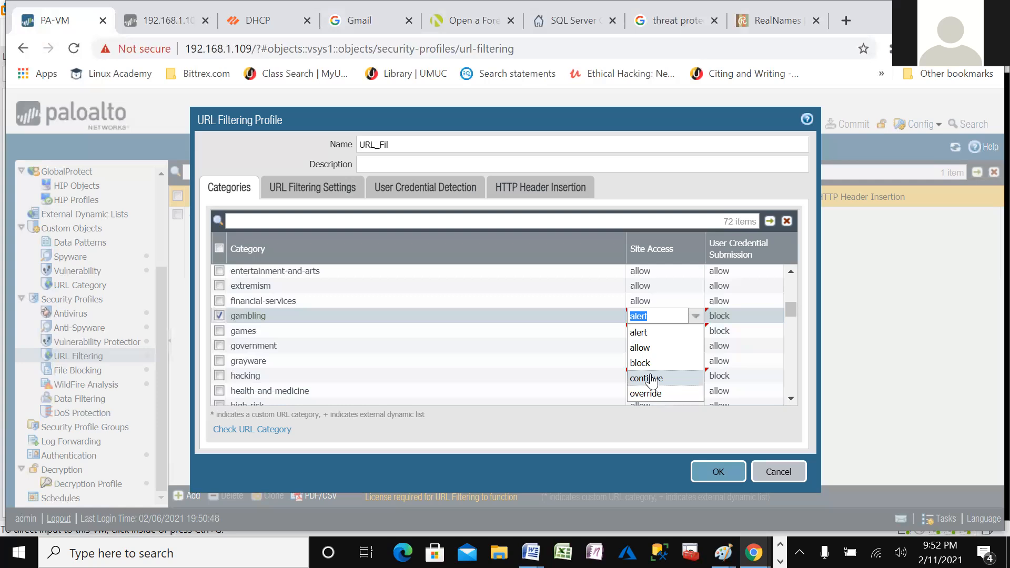
{"action": "left_click", "coordinate": [424, 476]}
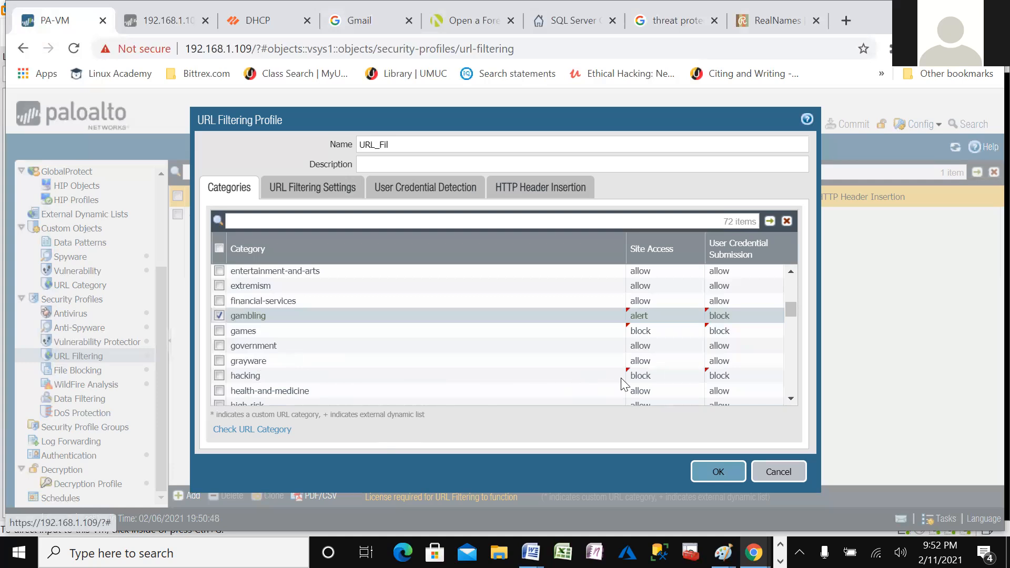
- Change site access to continue for the hacking category
{"action": "left_click", "coordinate": [635, 377]}
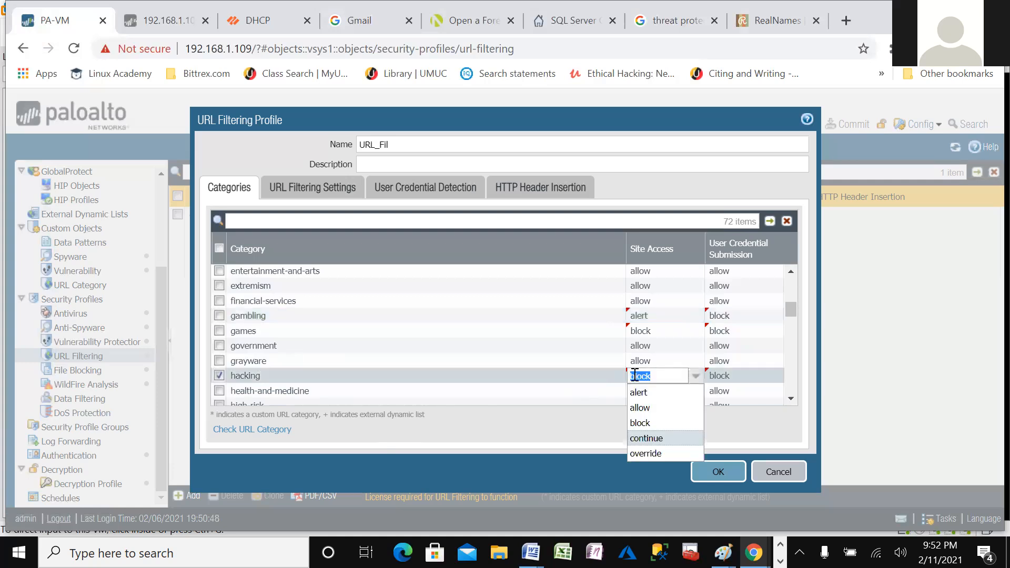
{"action": "left_click", "coordinate": [645, 440]}
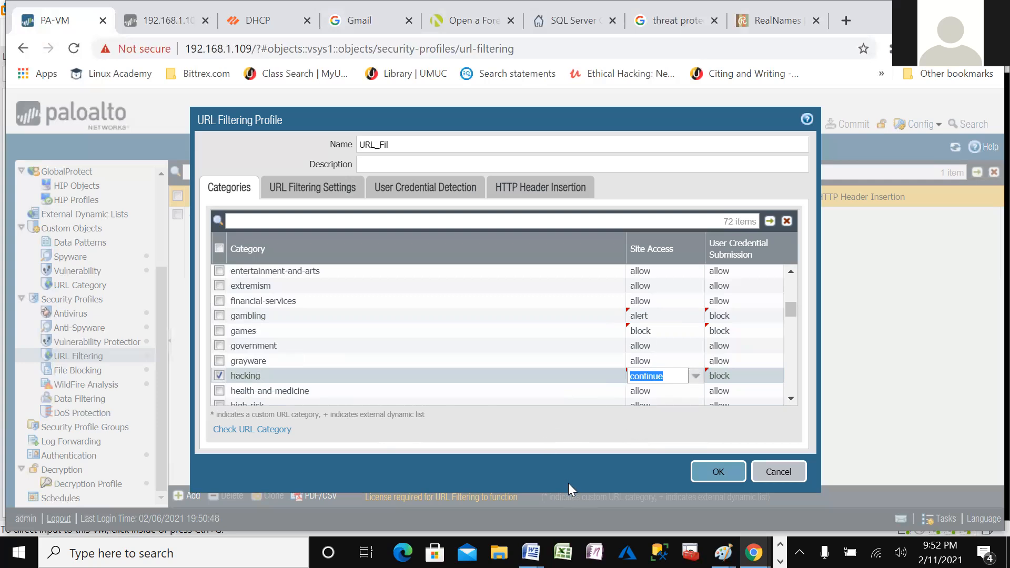
{"action": "left_click", "coordinate": [569, 439]}
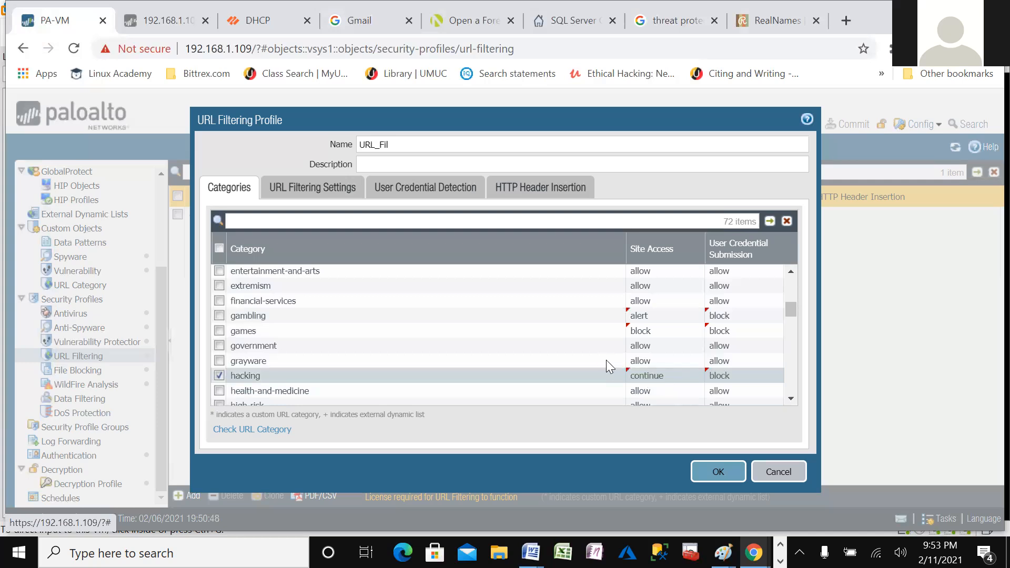
- Set site access to override for the hunting-and-fishing category
{"action": "scroll", "coordinate": [616, 358], "scroll_direction": "down", "scroll_amount": 3}
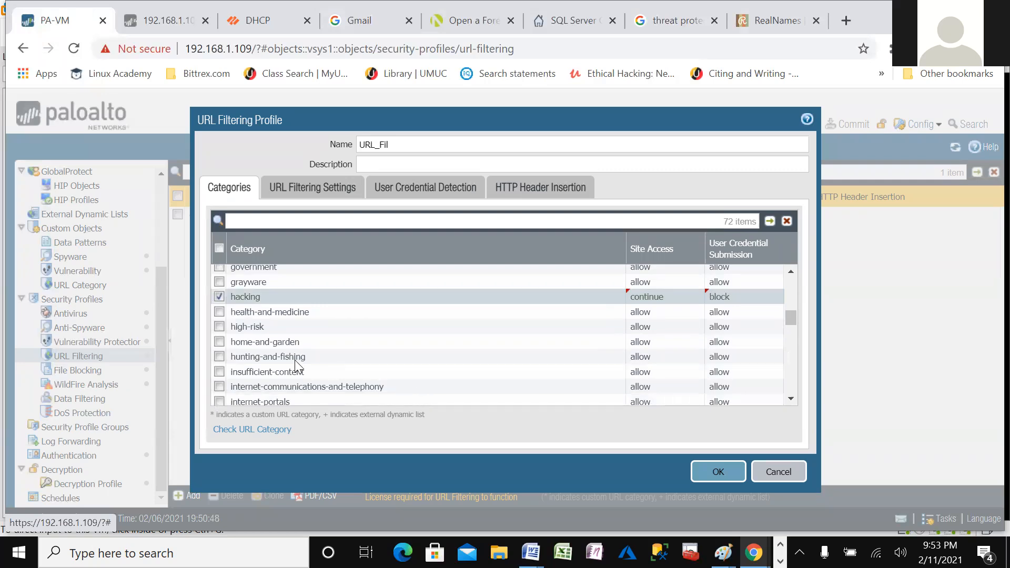
{"action": "left_click", "coordinate": [640, 357]}
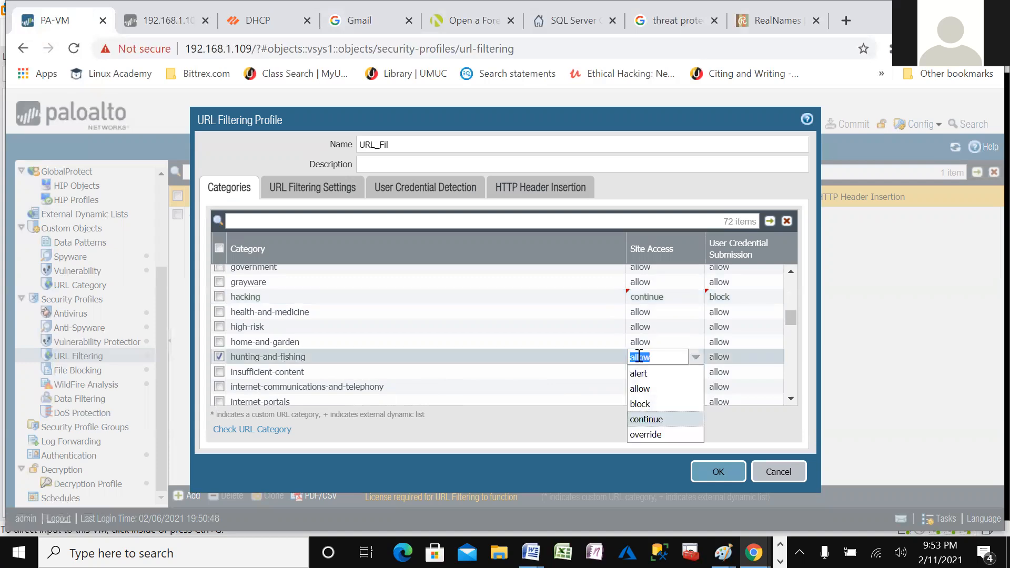
{"action": "left_click", "coordinate": [653, 436]}
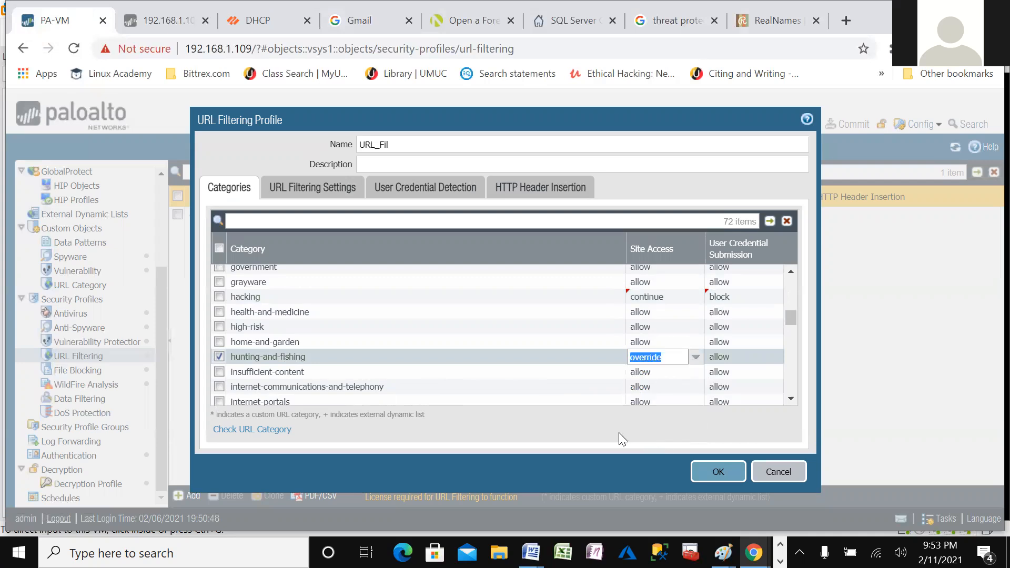
{"action": "left_click", "coordinate": [580, 469]}
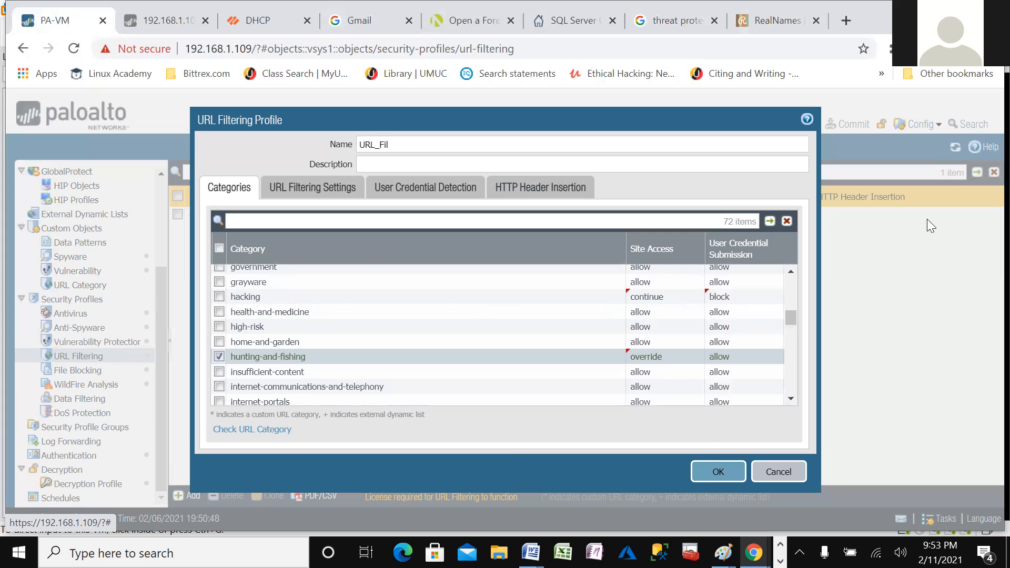
{"action": "left_click", "coordinate": [649, 358]}
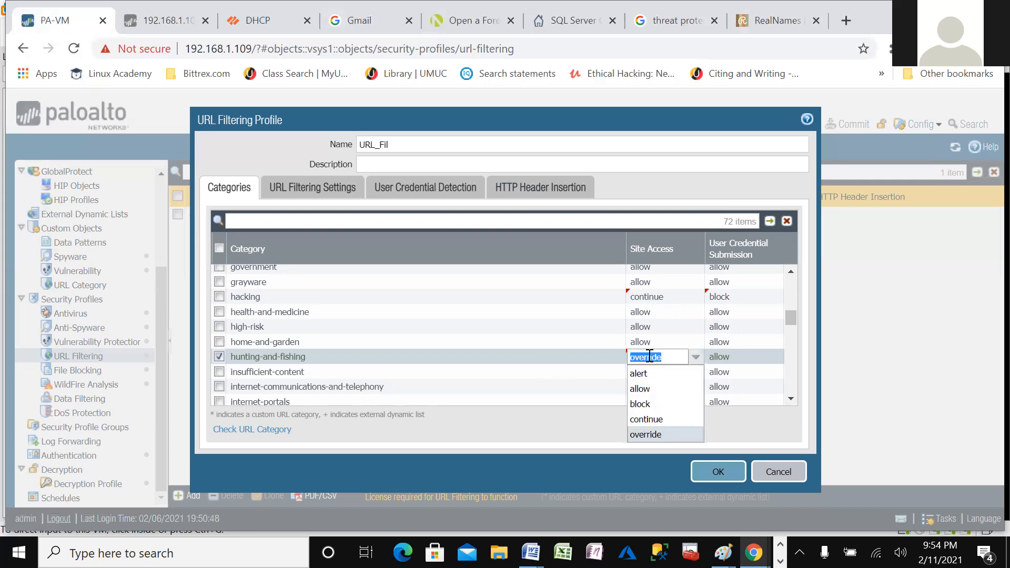
{"action": "left_click", "coordinate": [644, 434]}
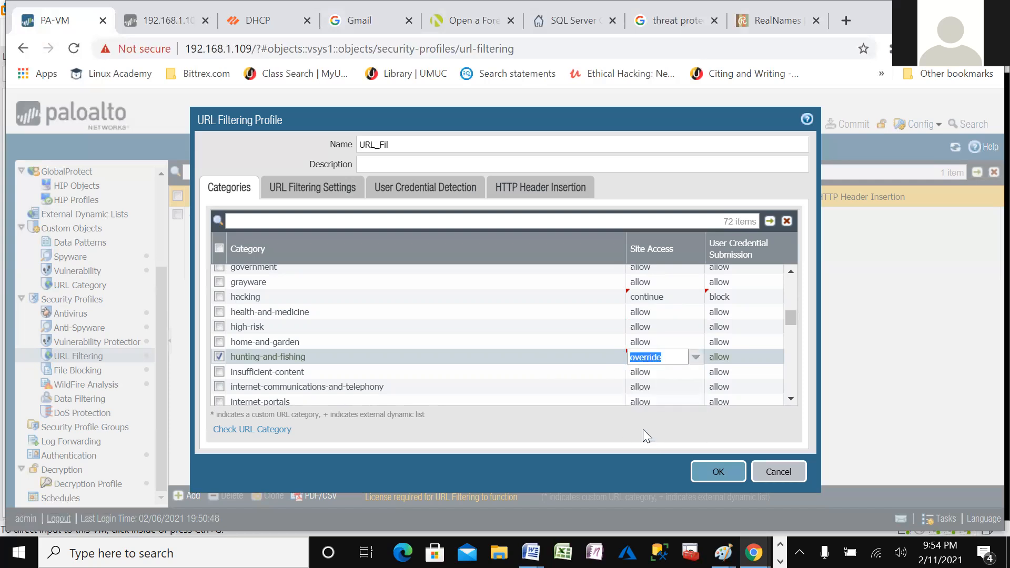
- Set site access to block for the malware category
{"action": "scroll", "coordinate": [651, 383], "scroll_direction": "down", "scroll_amount": 3}
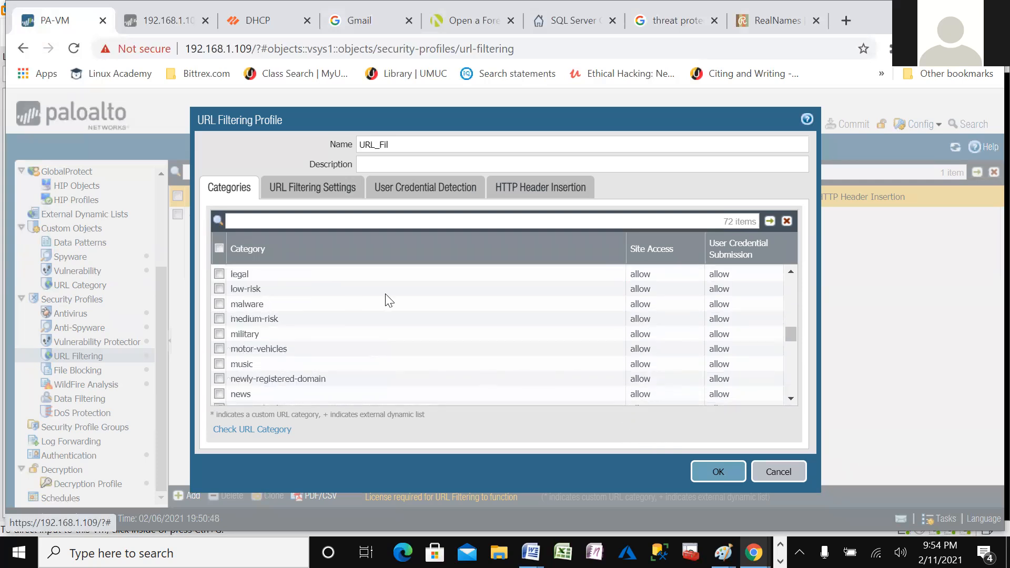
{"action": "left_click", "coordinate": [640, 304]}
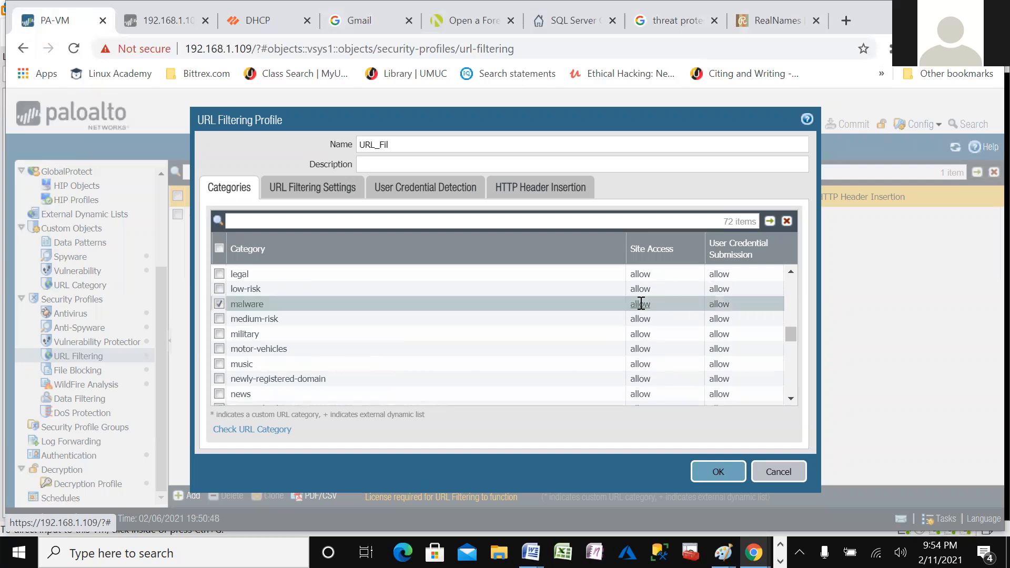
{"action": "left_click", "coordinate": [640, 304]}
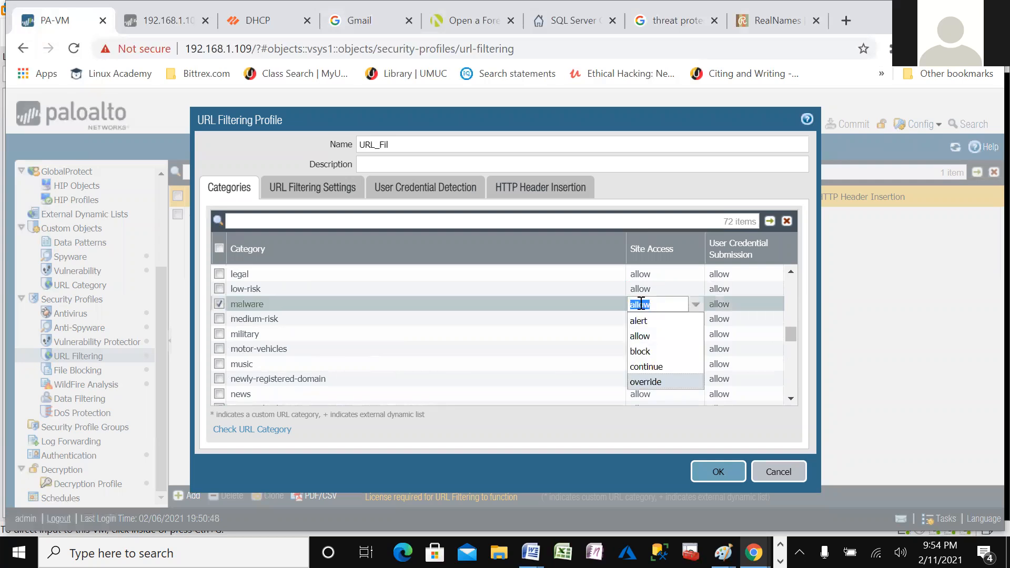
{"action": "left_click", "coordinate": [640, 351]}
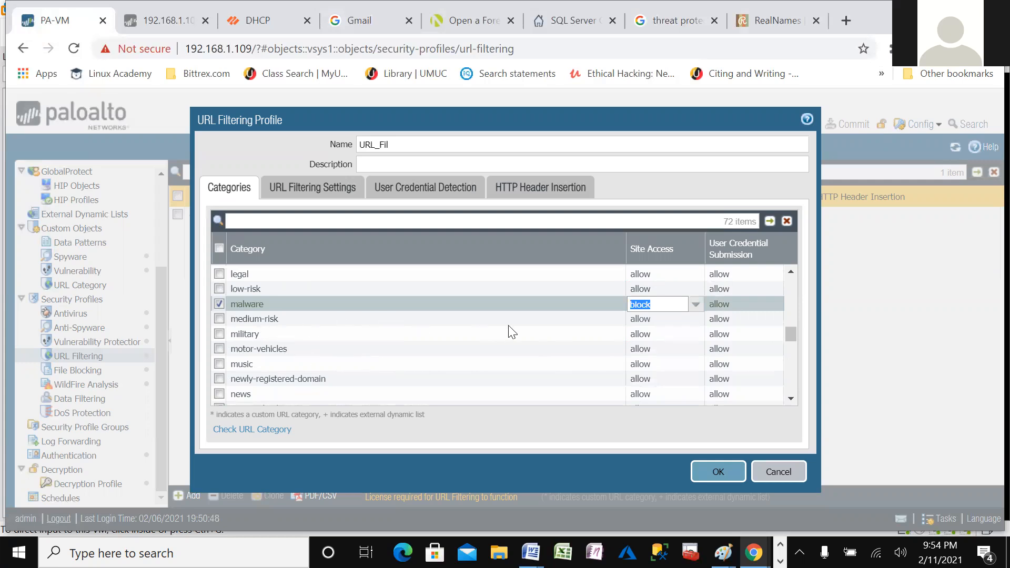
- Set site access to continue for the medium-risk and newly-registered-domain categories
{"action": "left_click", "coordinate": [639, 318]}
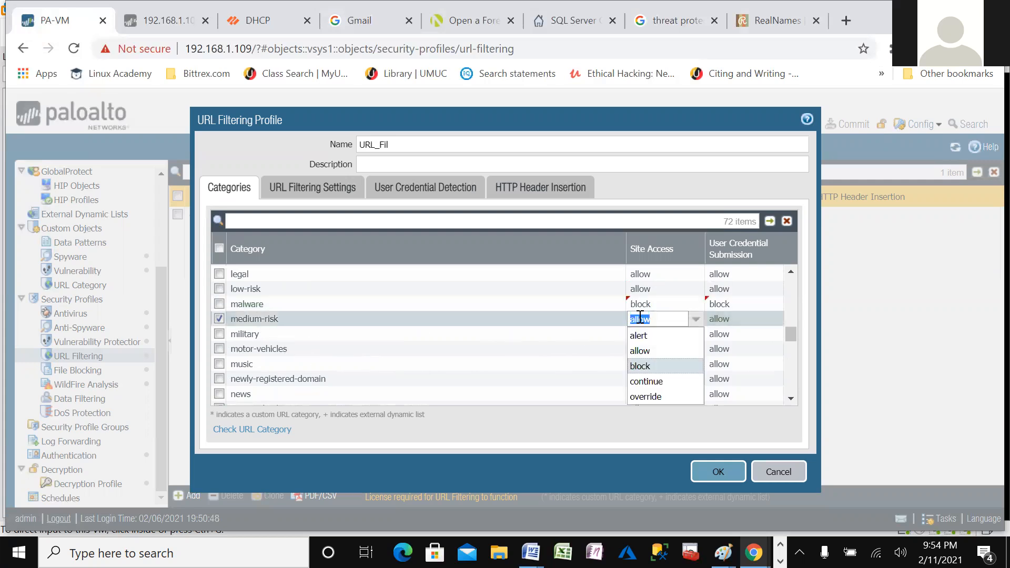
{"action": "left_click", "coordinate": [643, 382]}
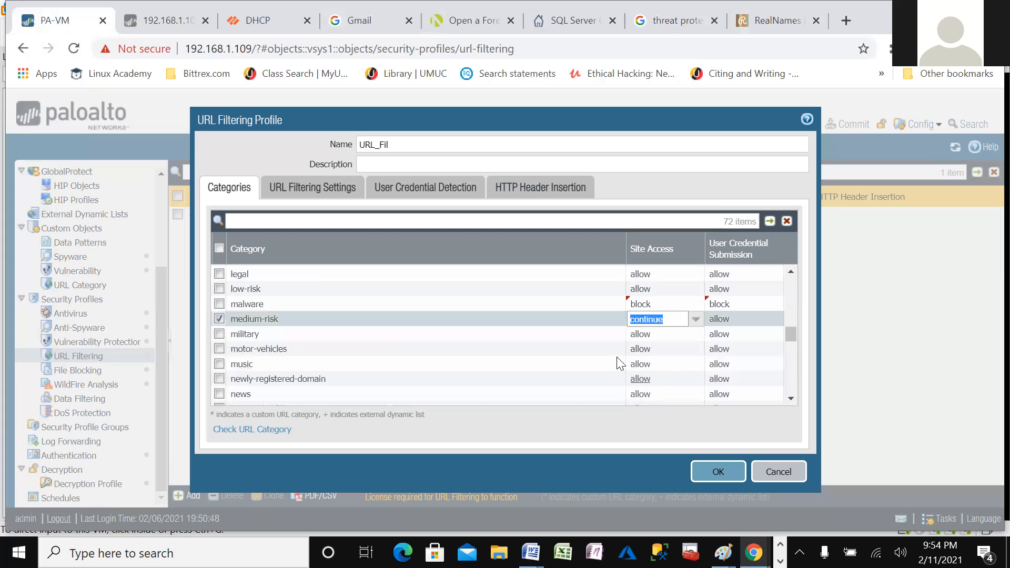
{"action": "left_click", "coordinate": [529, 475]}
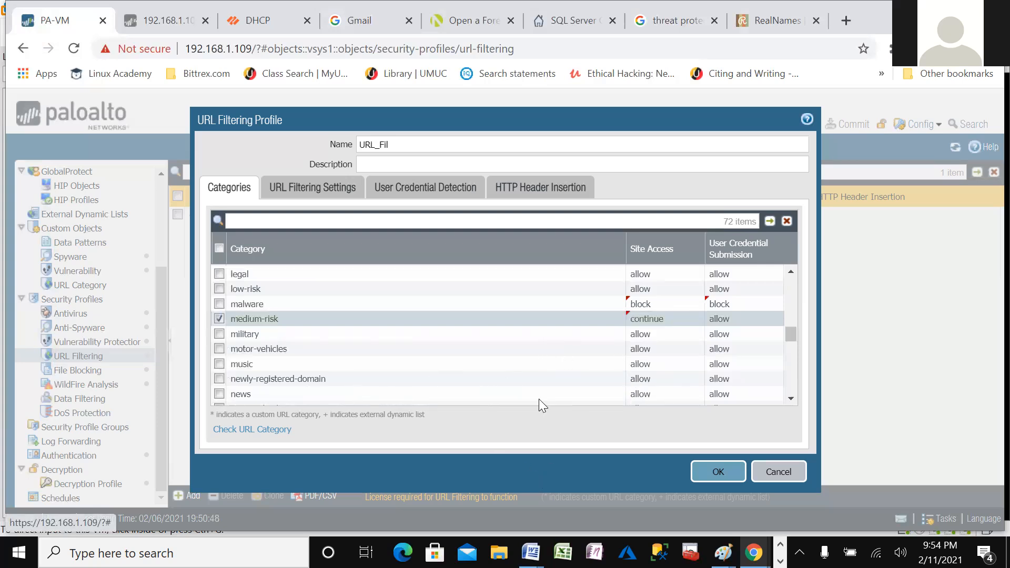
{"action": "left_click", "coordinate": [642, 378]}
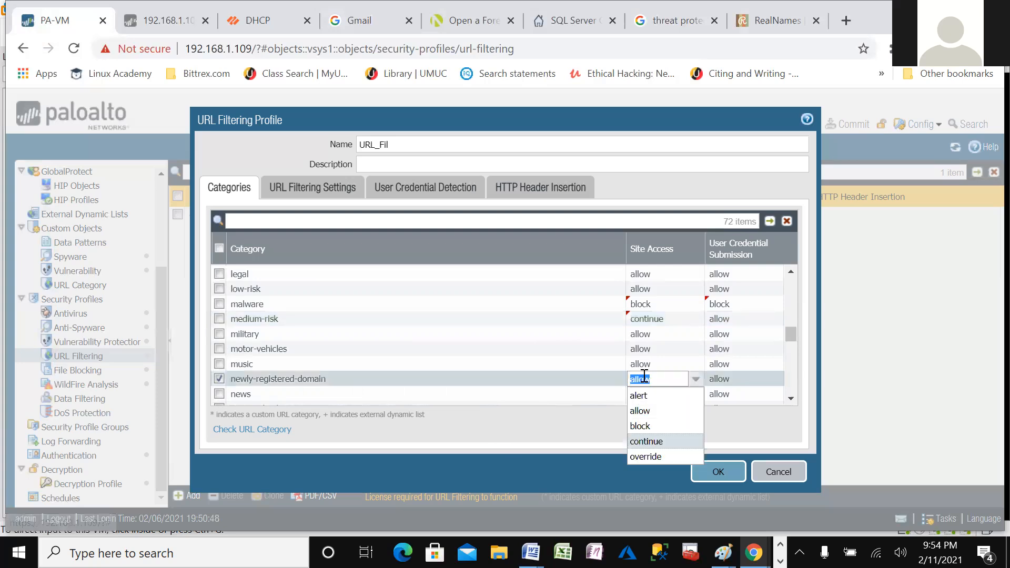
{"action": "left_click", "coordinate": [646, 441]}
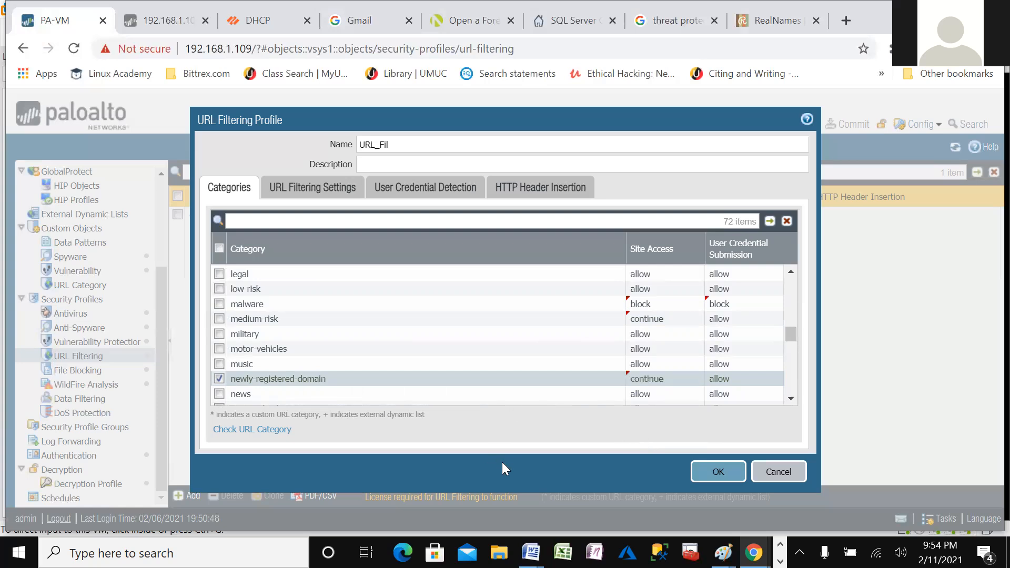
- Set site access to override for the news category
{"action": "scroll", "coordinate": [471, 360], "scroll_direction": "down", "scroll_amount": 3}
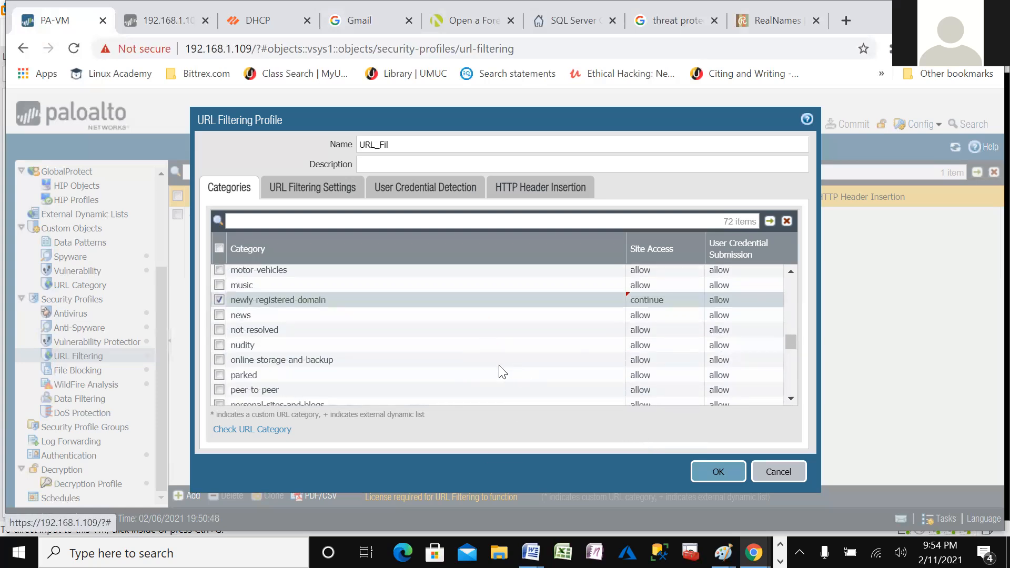
{"action": "left_click", "coordinate": [642, 318]}
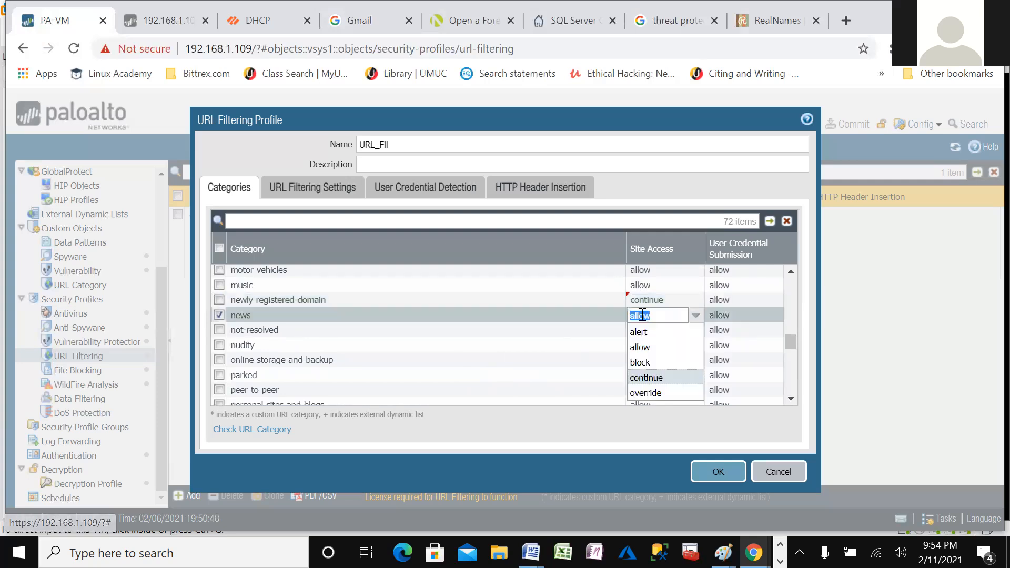
{"action": "left_click", "coordinate": [645, 393]}
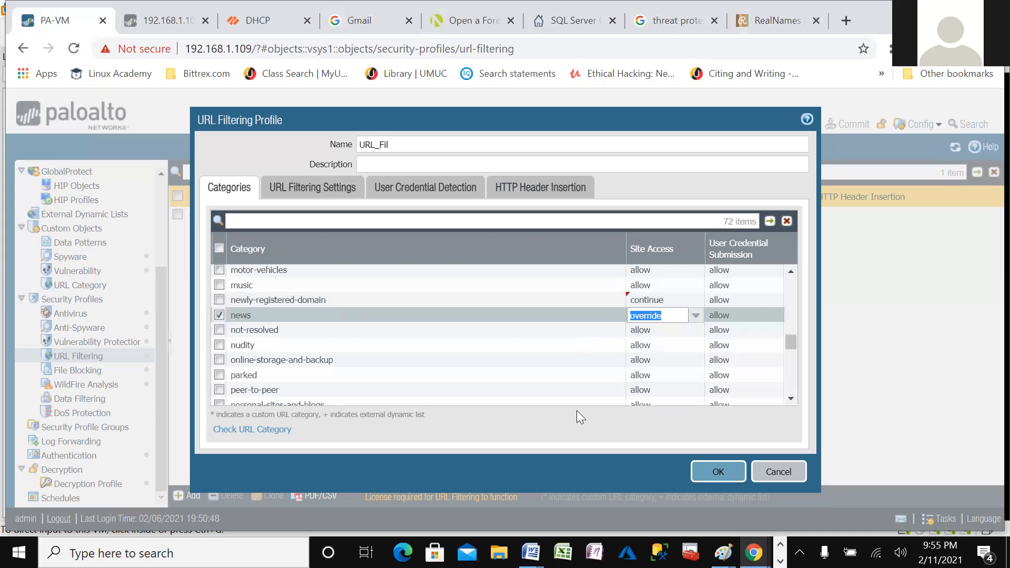
{"action": "left_click", "coordinate": [576, 463]}
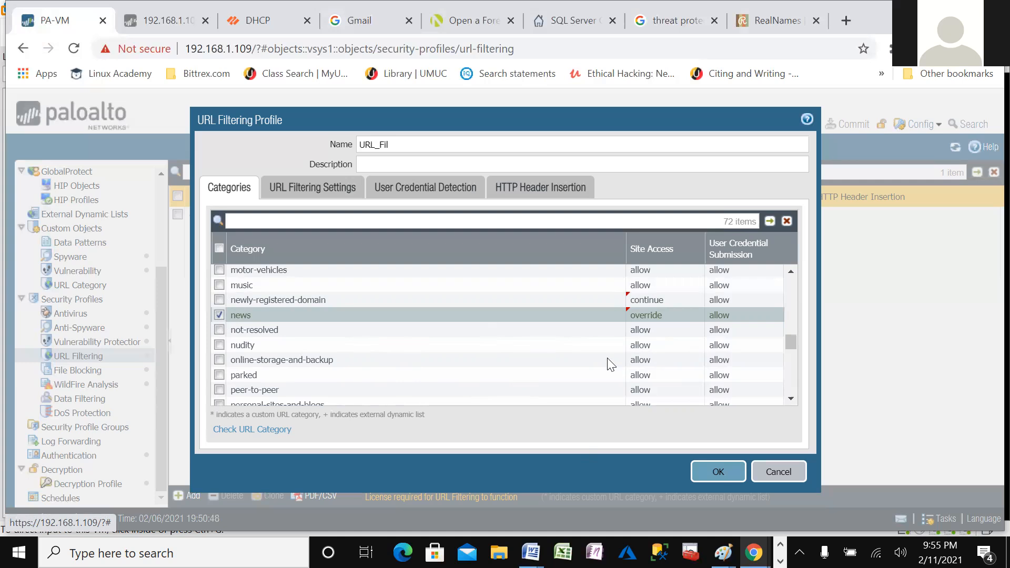
- Set site access to block for the phishing category
{"action": "scroll", "coordinate": [608, 361], "scroll_direction": "down", "scroll_amount": 3}
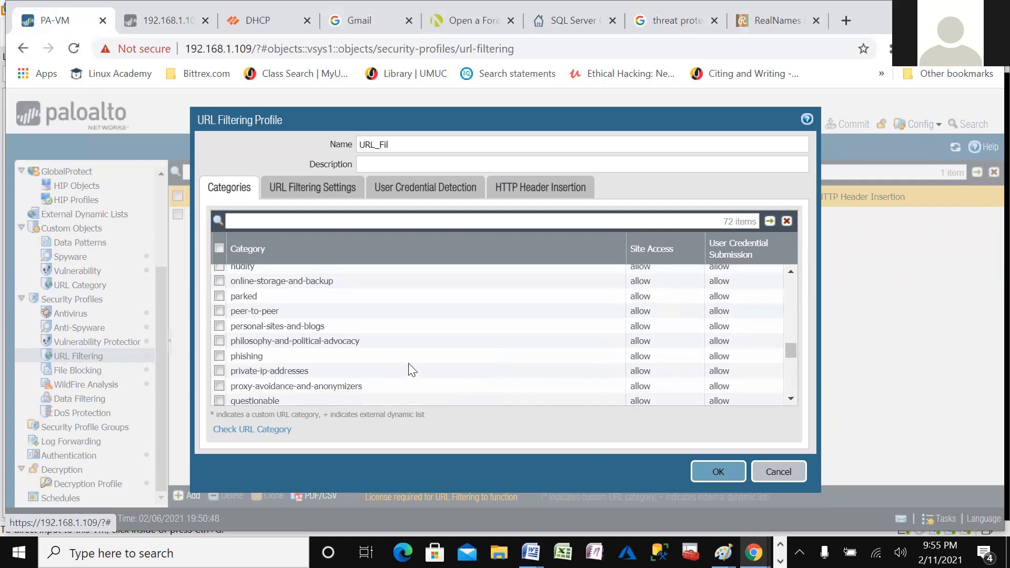
{"action": "left_click", "coordinate": [640, 356]}
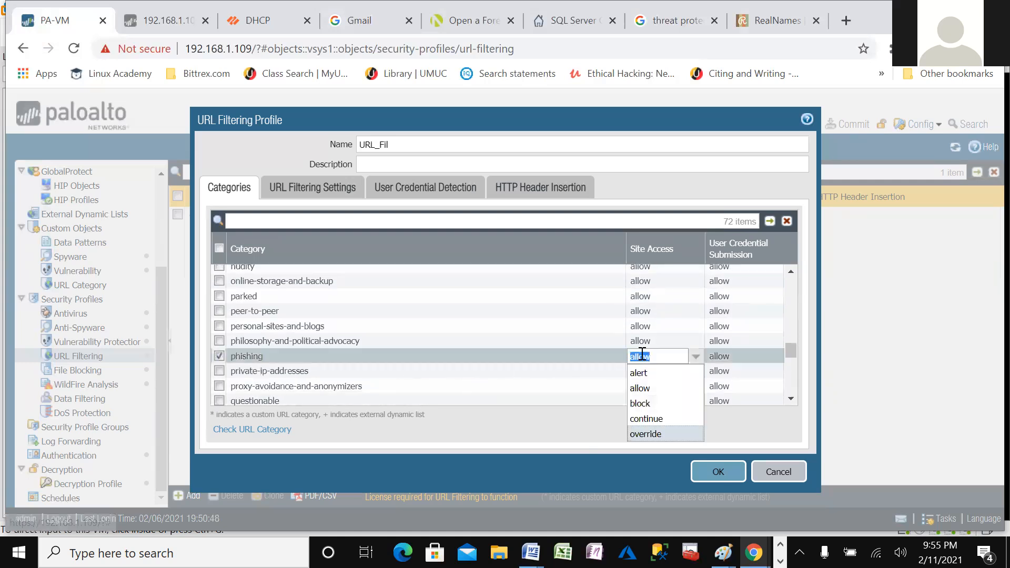
{"action": "left_click", "coordinate": [640, 403]}
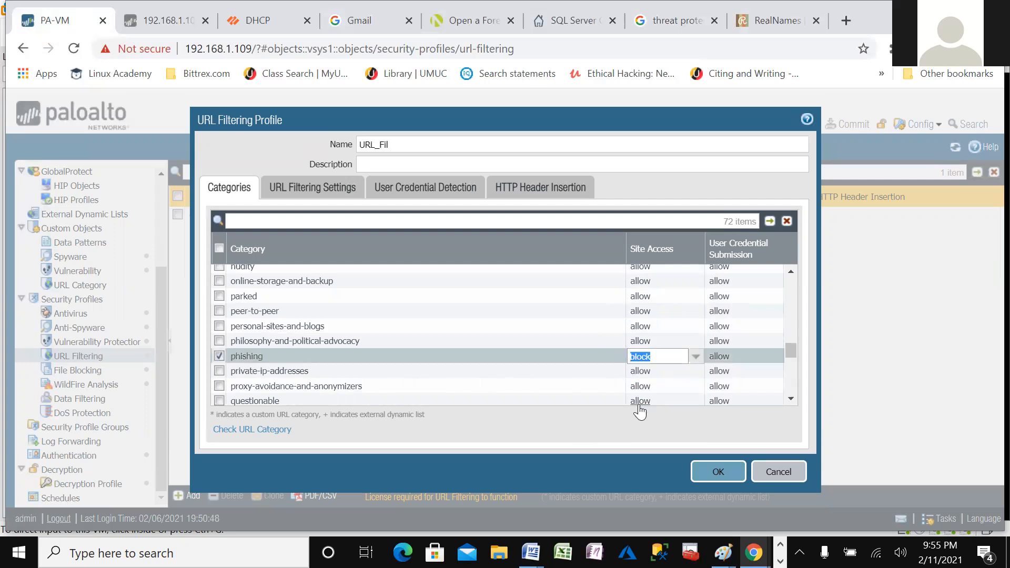
{"action": "left_click", "coordinate": [524, 433]}
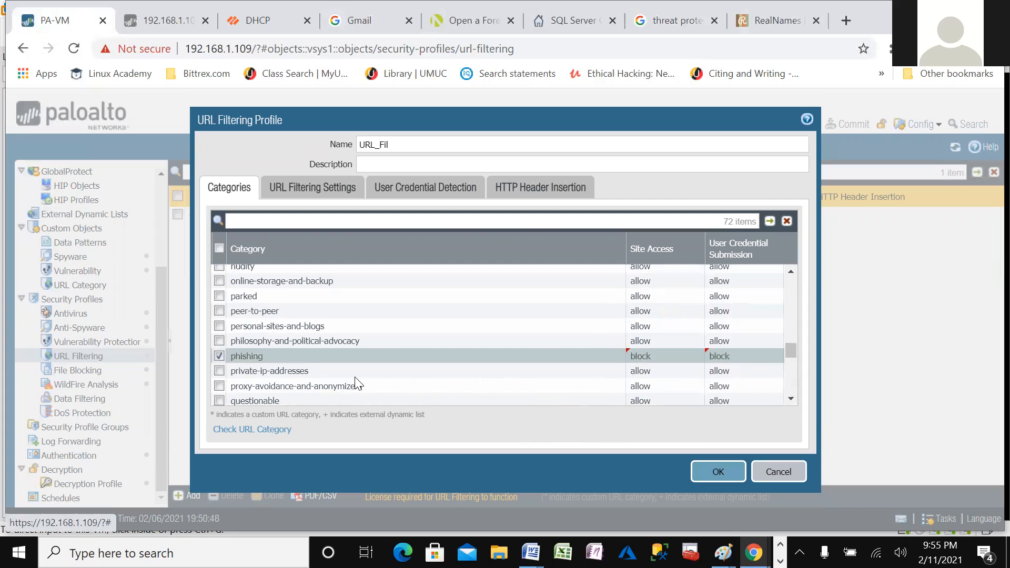
- Set site access to block for the sex-education category
{"action": "scroll", "coordinate": [438, 380], "scroll_direction": "down", "scroll_amount": 1}
{"action": "scroll", "coordinate": [440, 384], "scroll_direction": "down", "scroll_amount": 1}
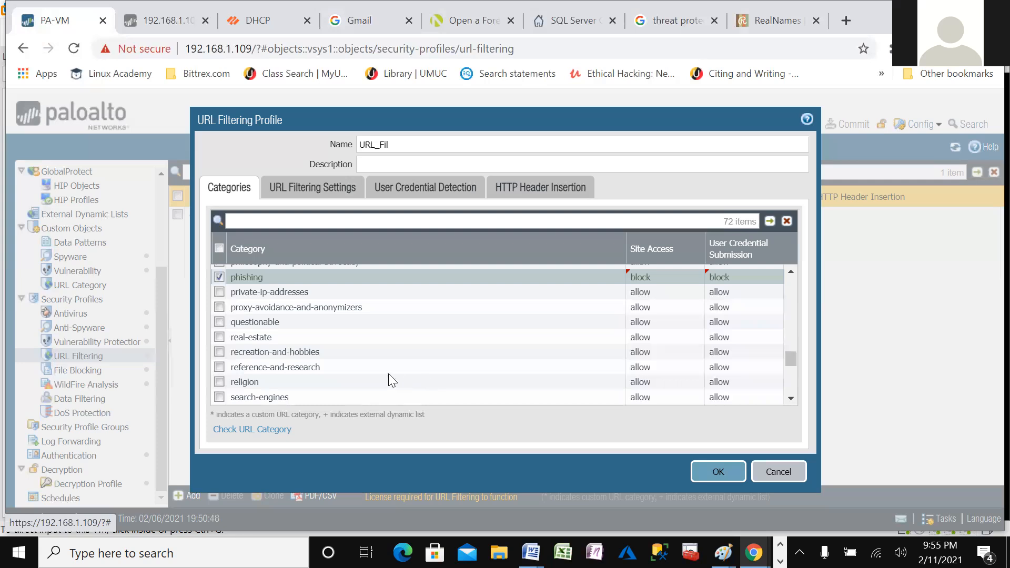
{"action": "scroll", "coordinate": [415, 351], "scroll_direction": "down", "scroll_amount": 2}
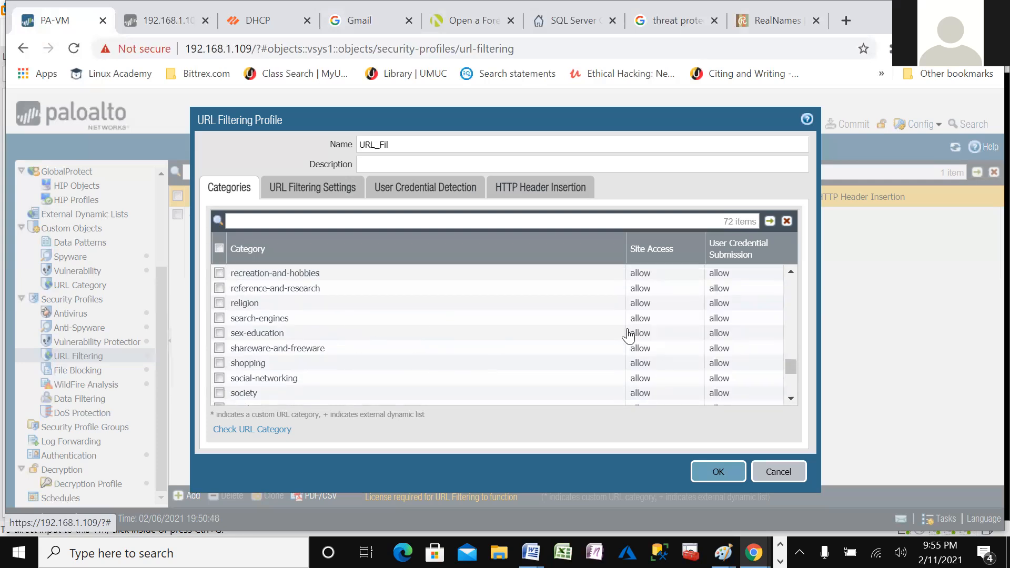
{"action": "left_click", "coordinate": [643, 333]}
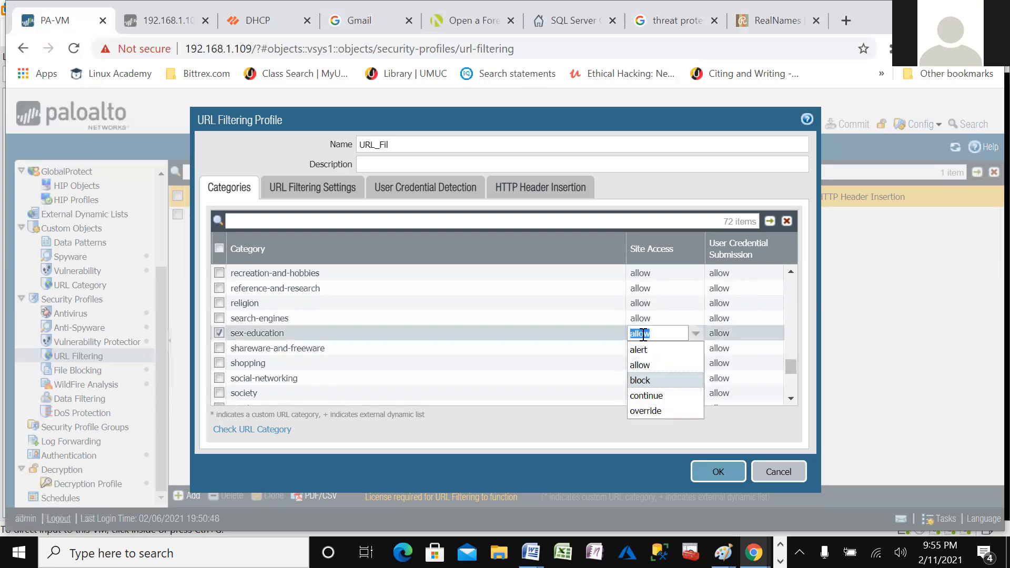
{"action": "left_click", "coordinate": [643, 380]}
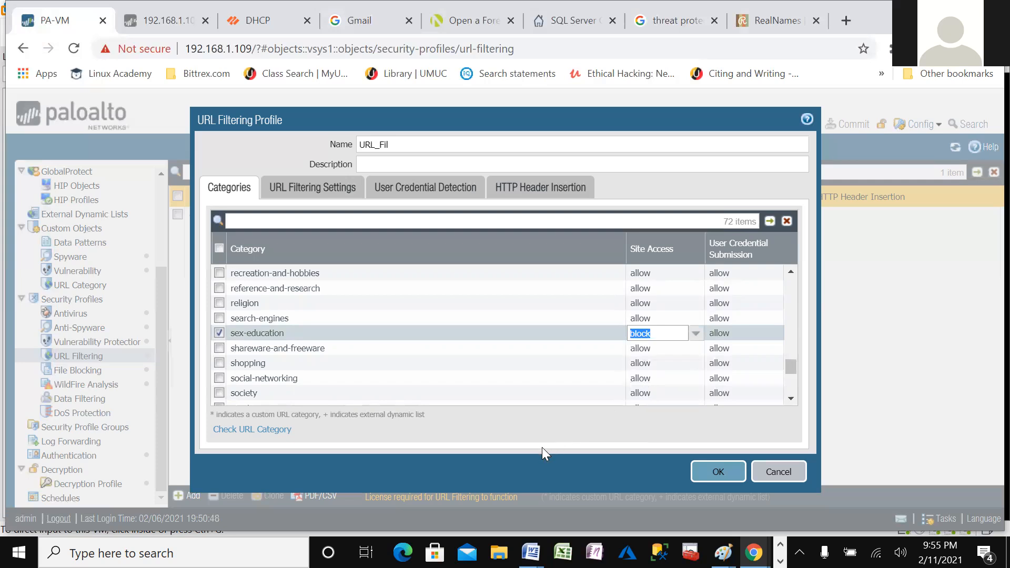
{"action": "left_click", "coordinate": [535, 423]}
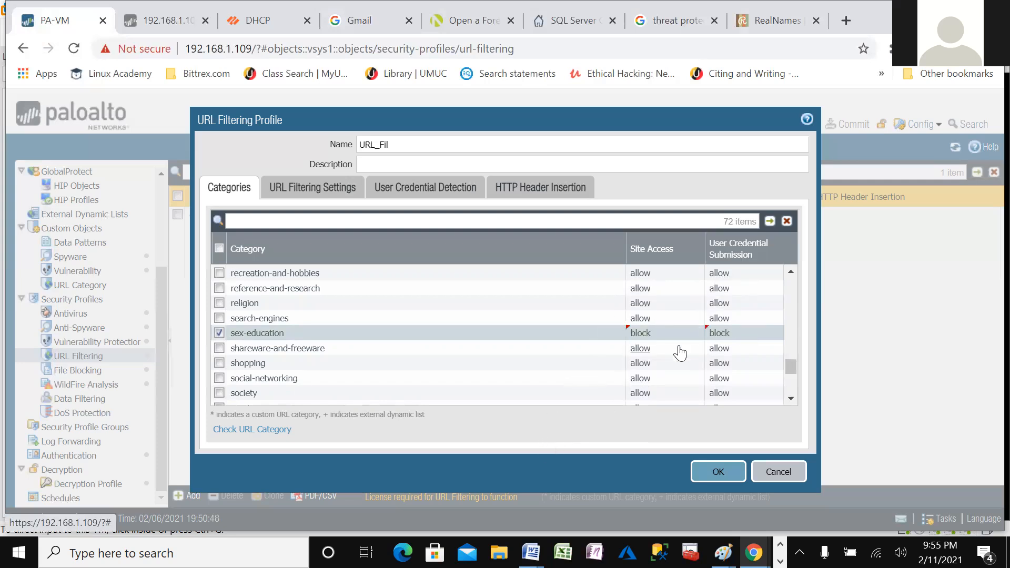
- Keep user credential submission on allow for the shopping category and set its site access to block
{"action": "left_click", "coordinate": [718, 363]}
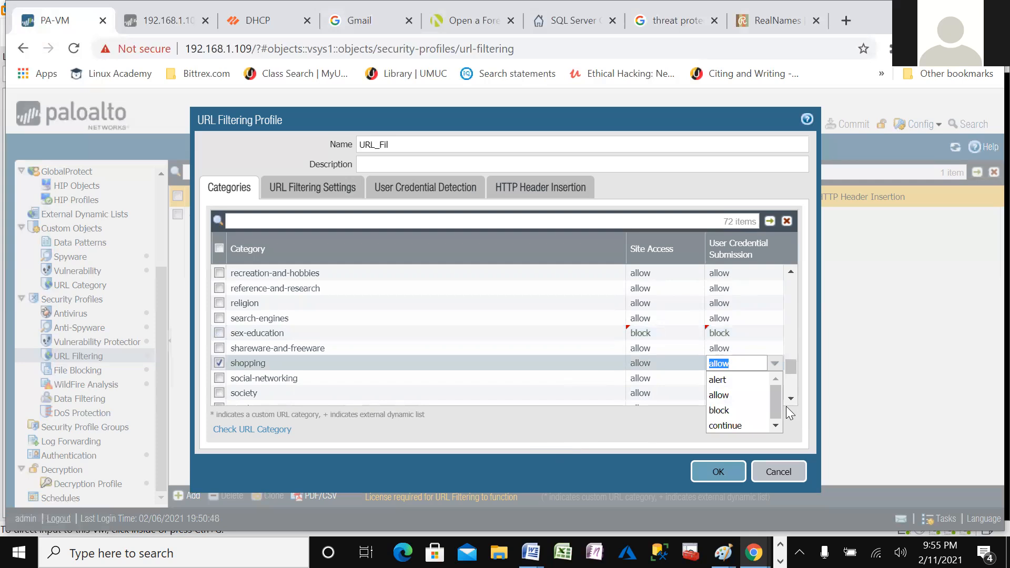
{"action": "left_click", "coordinate": [602, 431]}
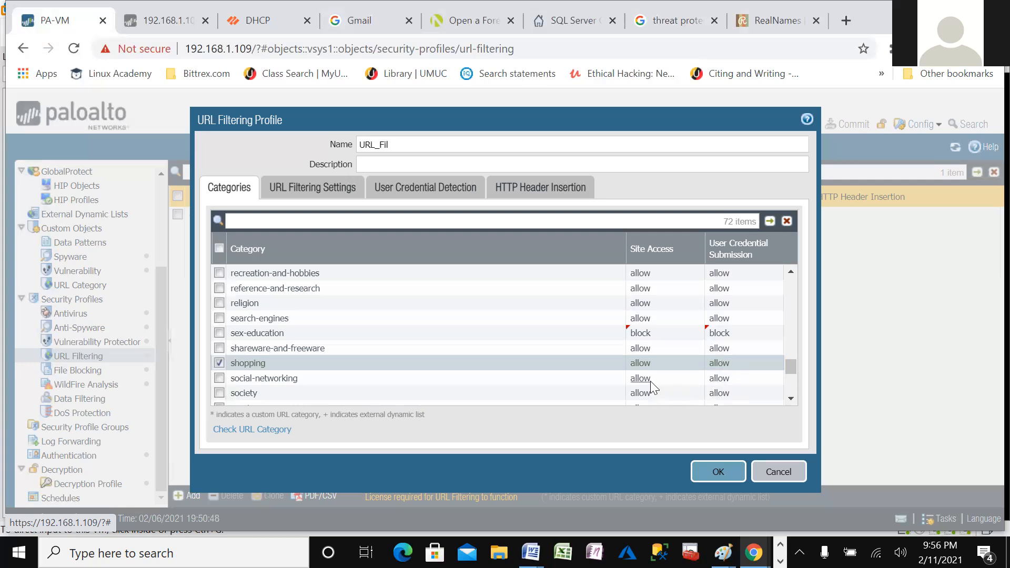
{"action": "left_click", "coordinate": [725, 365]}
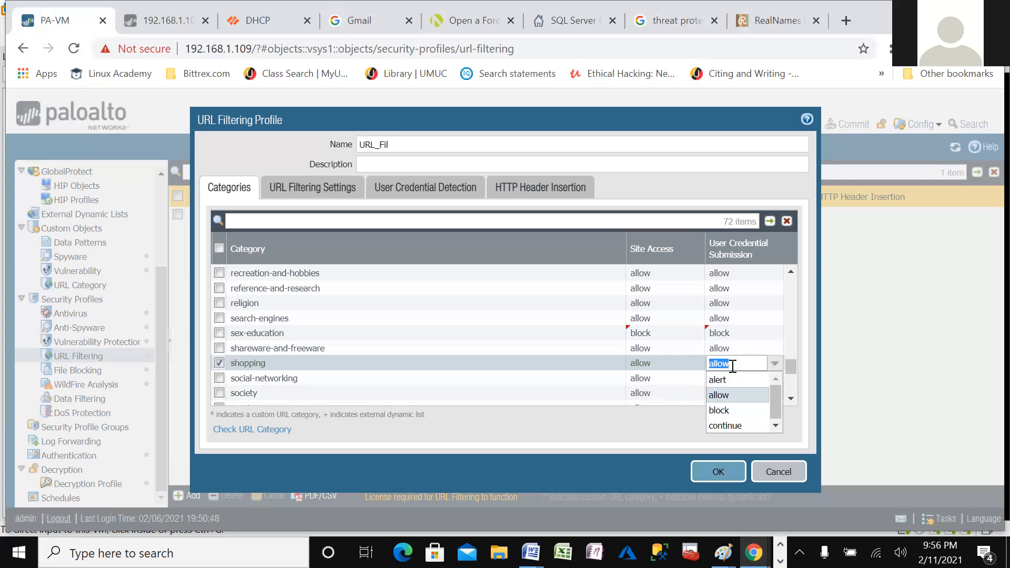
{"action": "left_click", "coordinate": [722, 395]}
{"action": "left_click", "coordinate": [646, 363]}
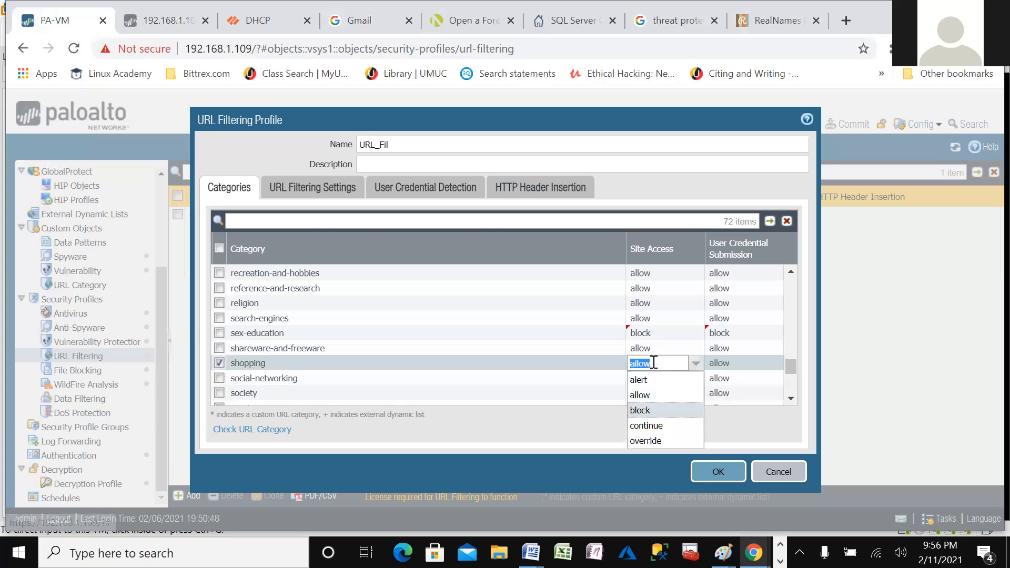
{"action": "left_click", "coordinate": [652, 412]}
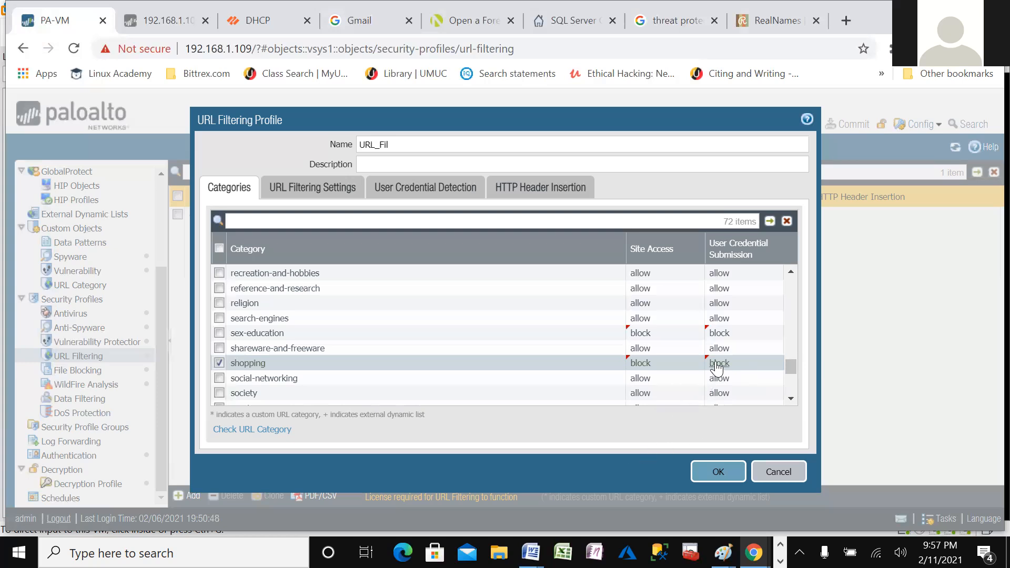
- Set site access to alert and user credential submission to allow for the shopping category
{"action": "left_click", "coordinate": [640, 364]}
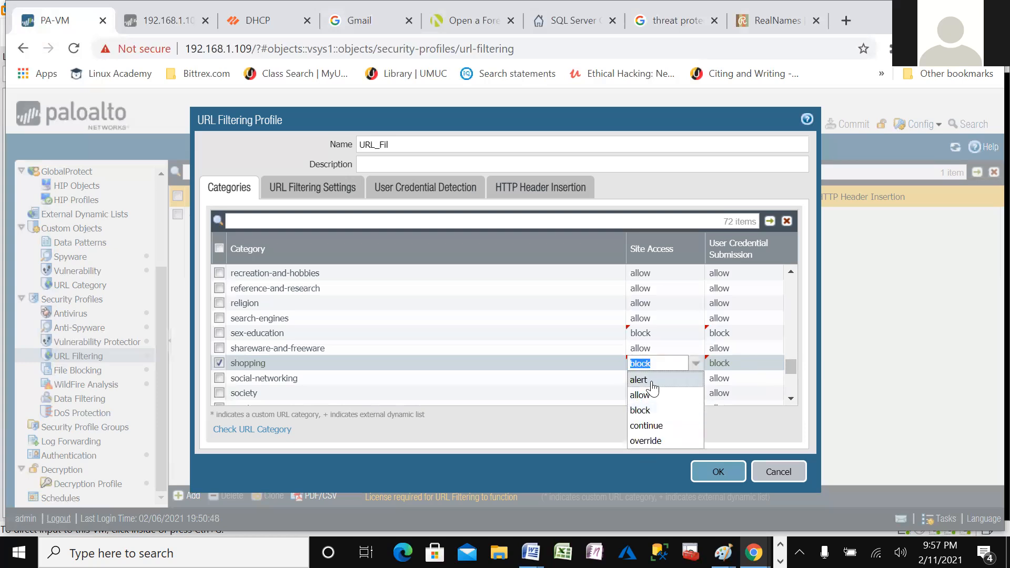
{"action": "left_click", "coordinate": [639, 381]}
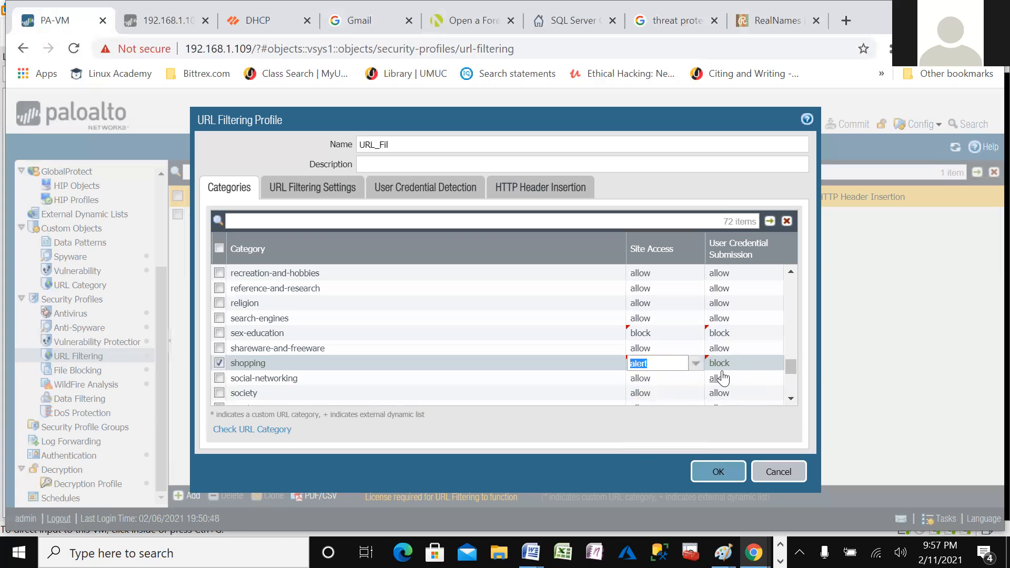
{"action": "left_click", "coordinate": [661, 443]}
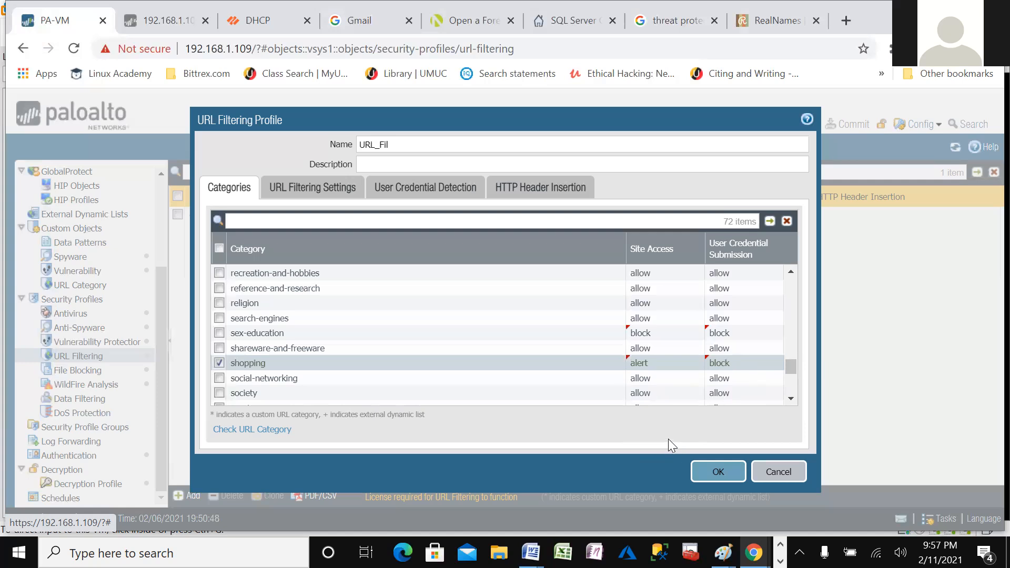
{"action": "left_click", "coordinate": [718, 365]}
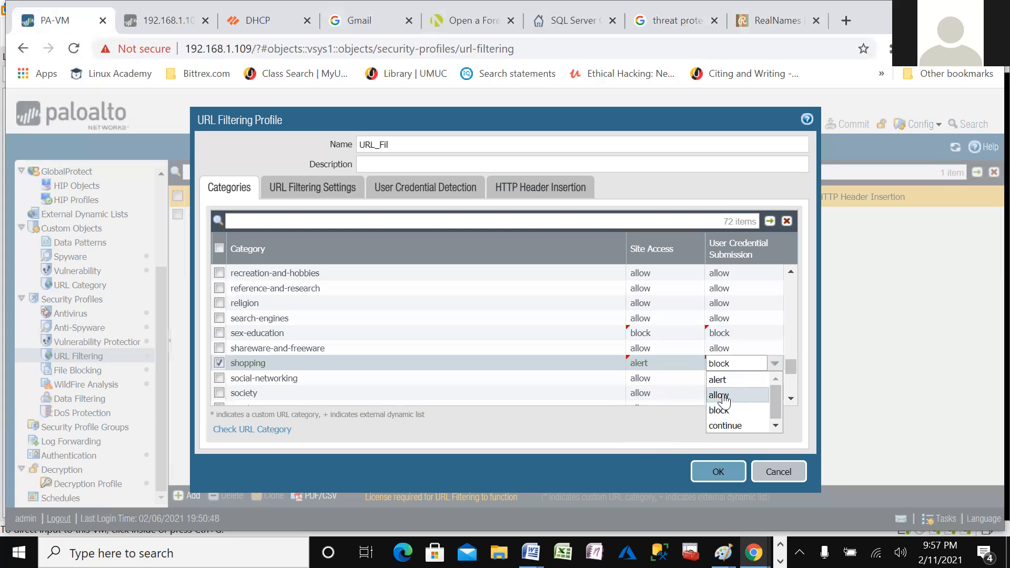
{"action": "left_click", "coordinate": [719, 395]}
{"action": "left_click", "coordinate": [662, 446]}
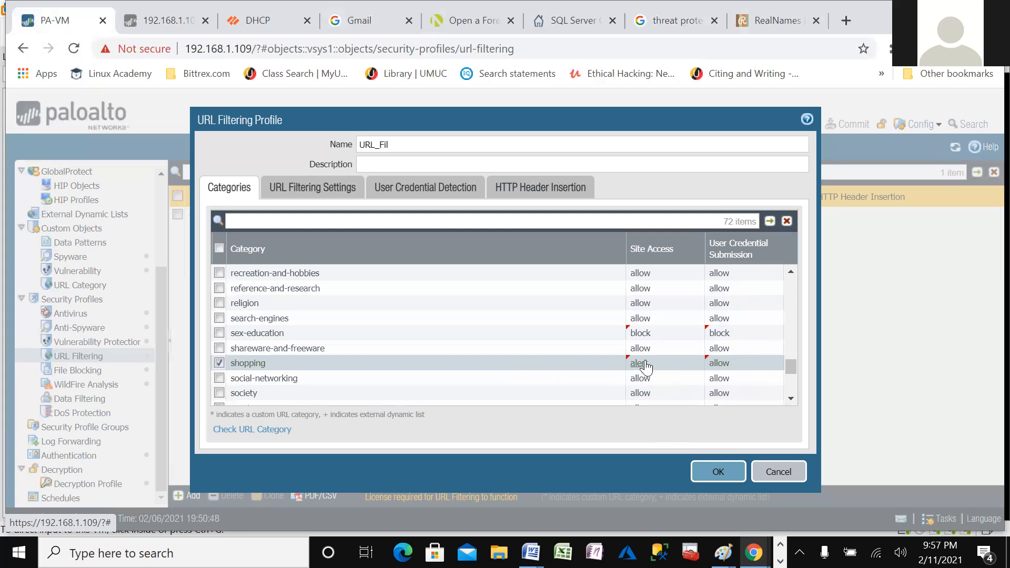
- Set site access to override for the social-networking category
{"action": "scroll", "coordinate": [653, 364], "scroll_direction": "down", "scroll_amount": 3}
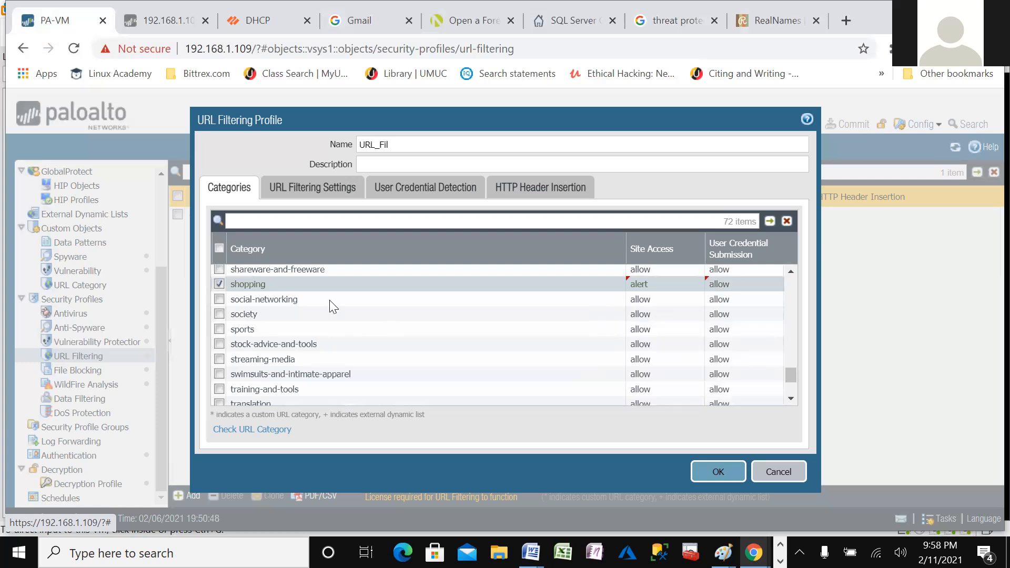
{"action": "left_click", "coordinate": [640, 298]}
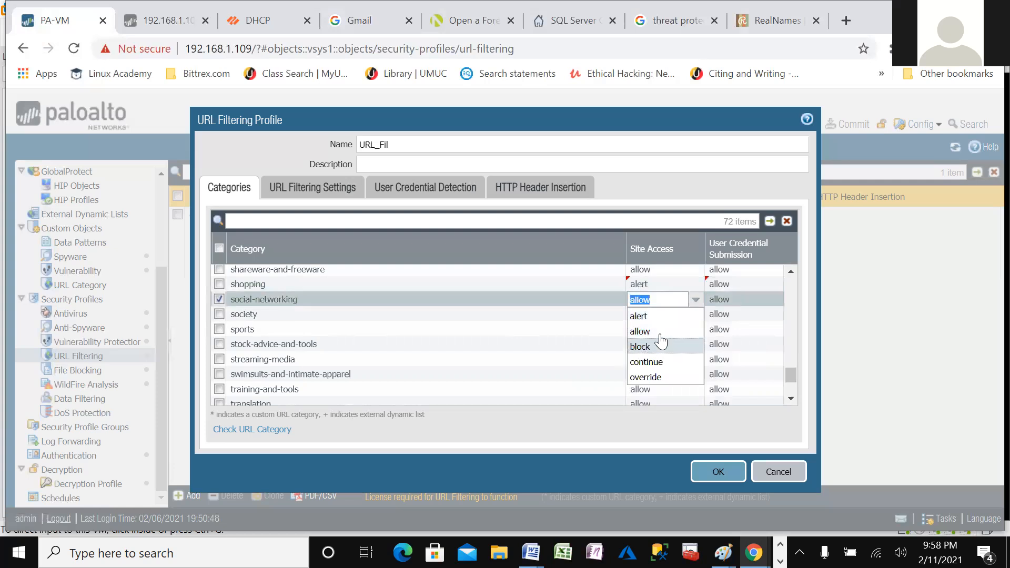
{"action": "left_click", "coordinate": [652, 377]}
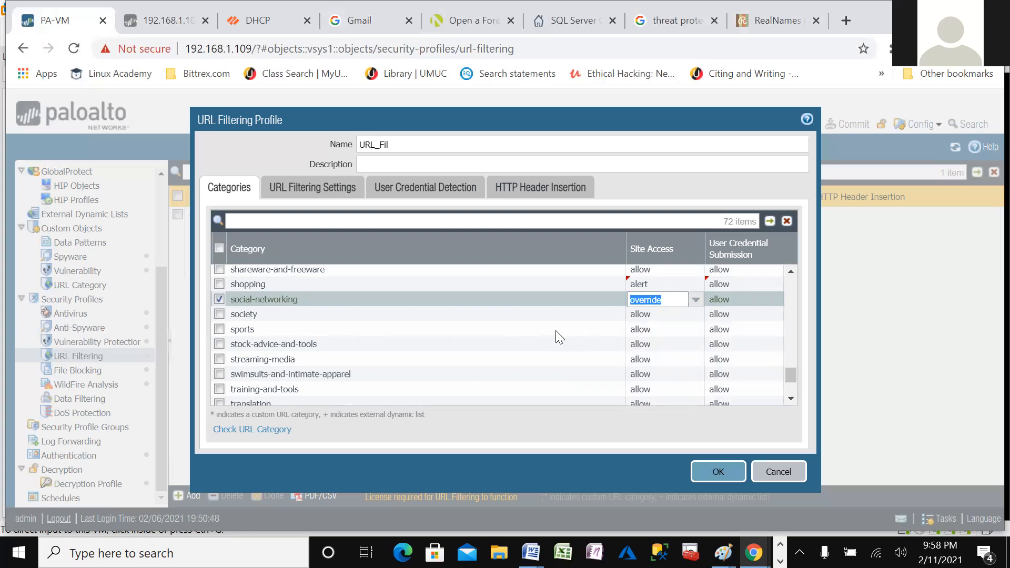
{"action": "left_click", "coordinate": [604, 469]}
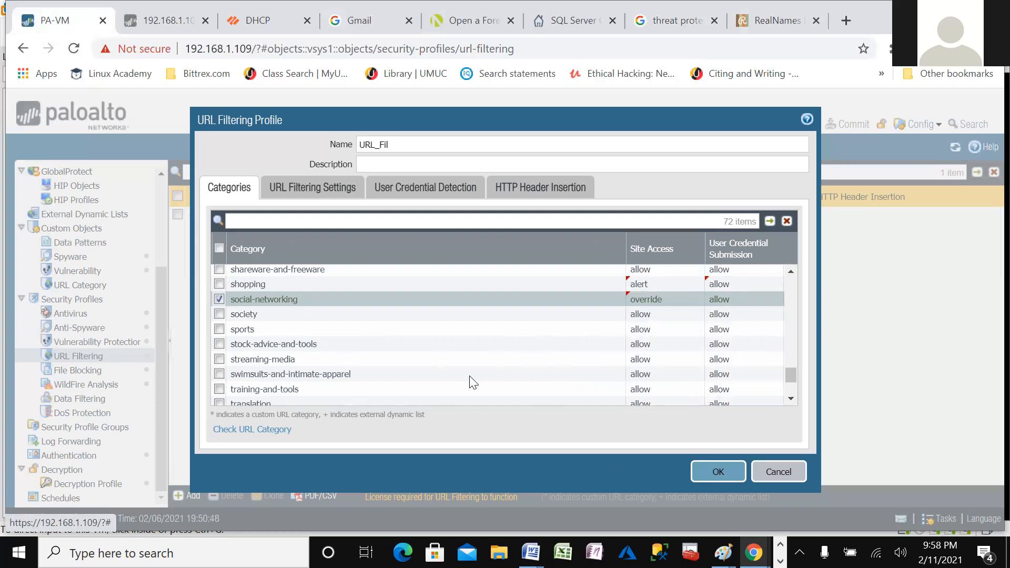
- Set site access to continue for the unknown category
{"action": "scroll", "coordinate": [469, 374], "scroll_direction": "down", "scroll_amount": 3}
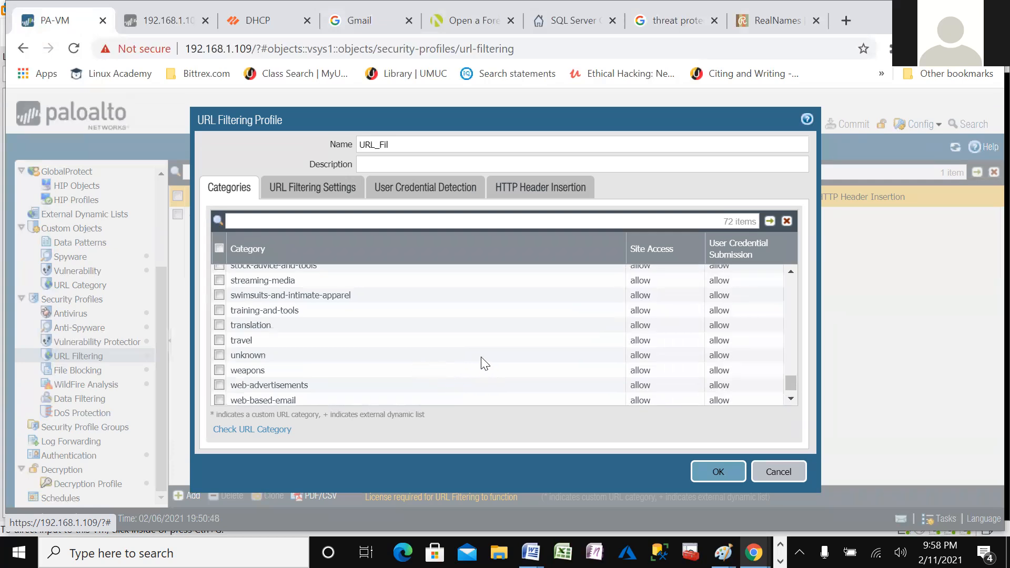
{"action": "scroll", "coordinate": [489, 358], "scroll_direction": "down", "scroll_amount": 1}
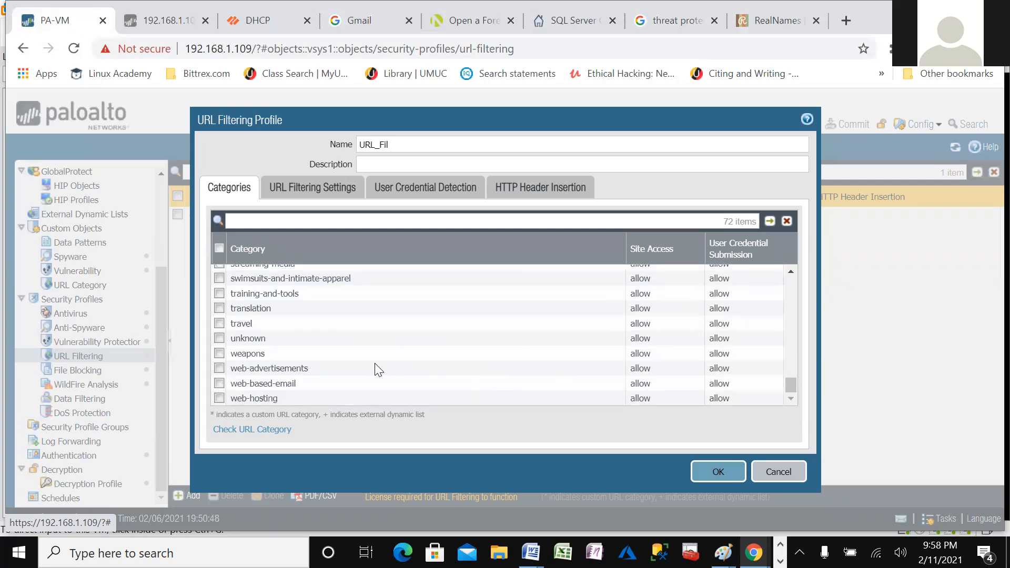
{"action": "left_click", "coordinate": [642, 338]}
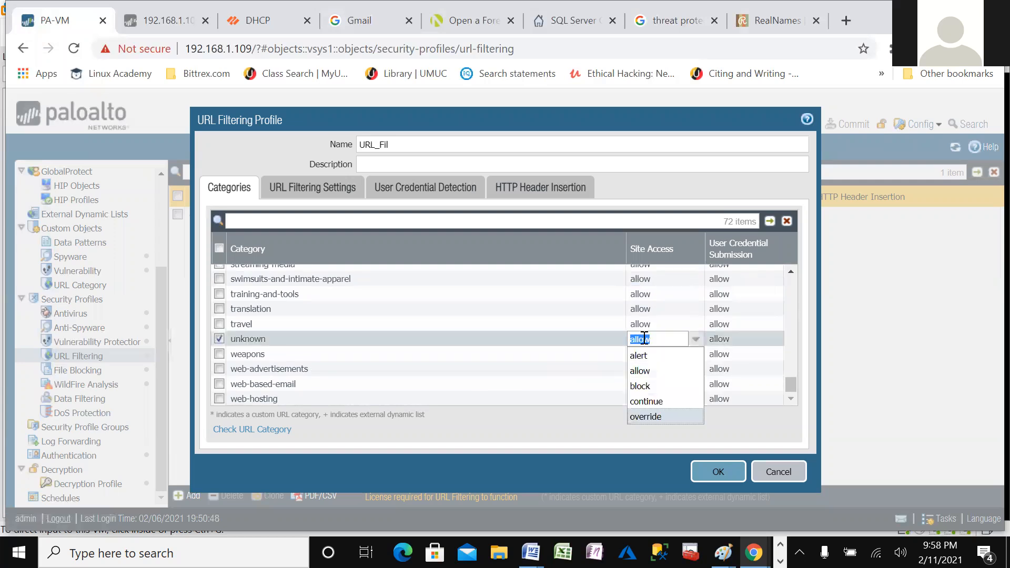
{"action": "left_click", "coordinate": [645, 402]}
{"action": "left_click", "coordinate": [588, 450]}
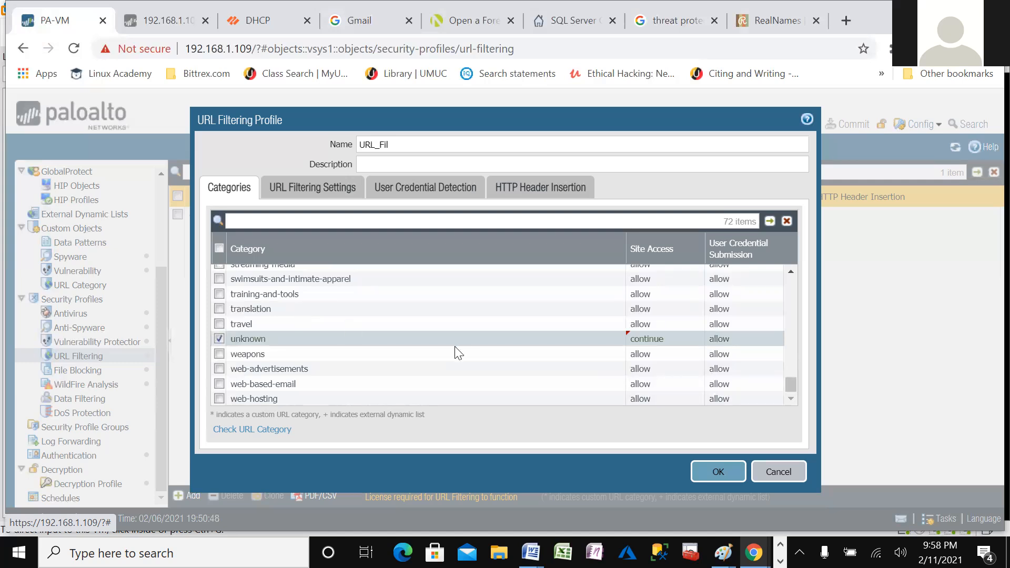
- Set site access to block for the travel category
{"action": "left_click", "coordinate": [638, 324]}
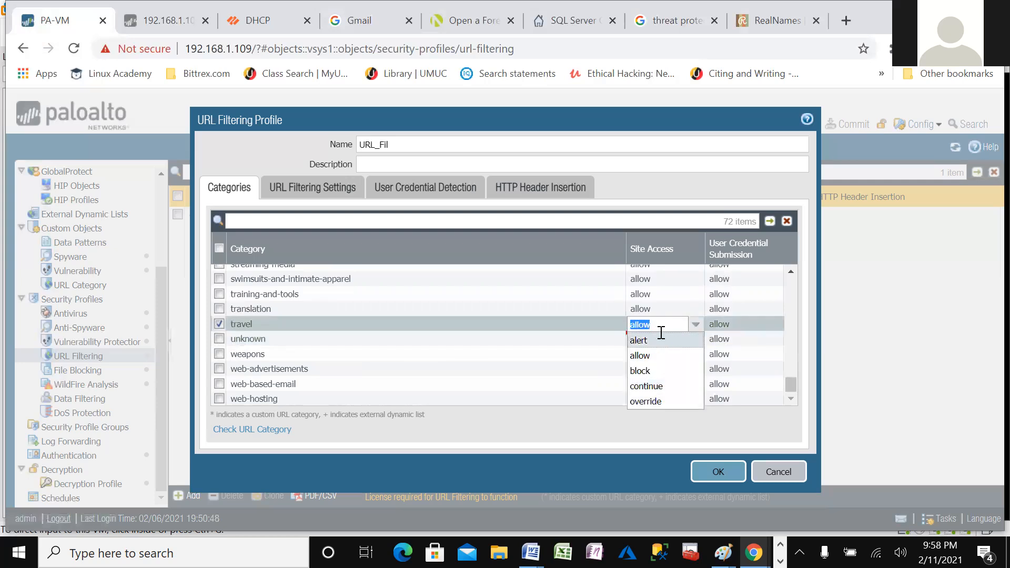
{"action": "left_click", "coordinate": [653, 377]}
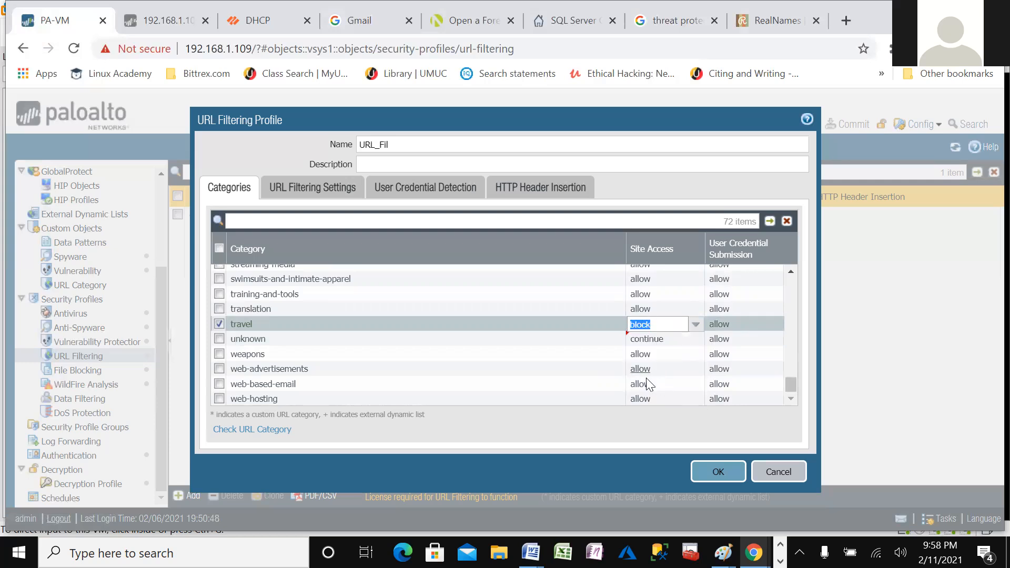
{"action": "left_click", "coordinate": [589, 471]}
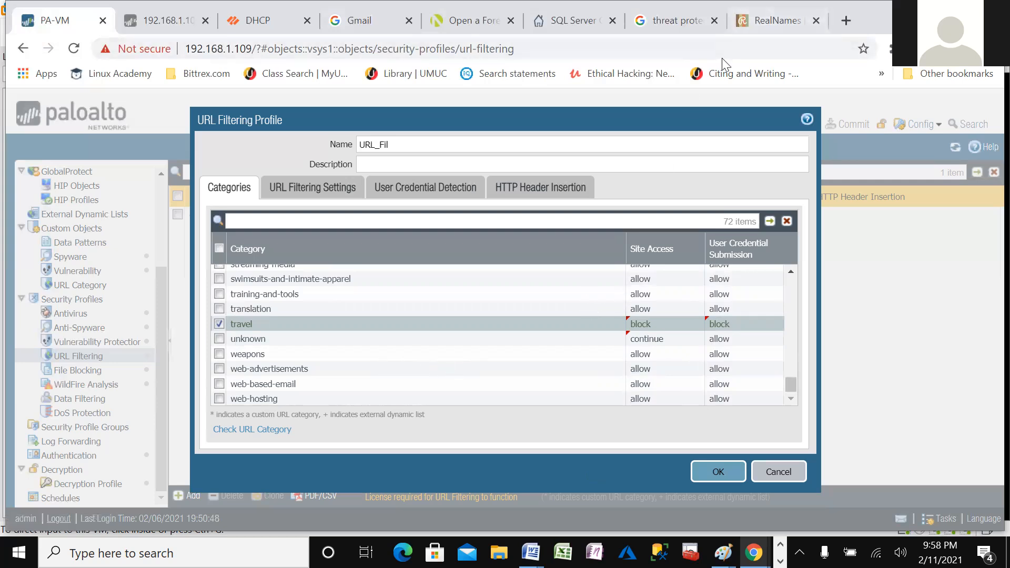
- Copy the desmond.com web address from the RealNames page and return to the URL_Fil profile in PA-VM
{"action": "left_click", "coordinate": [782, 25]}
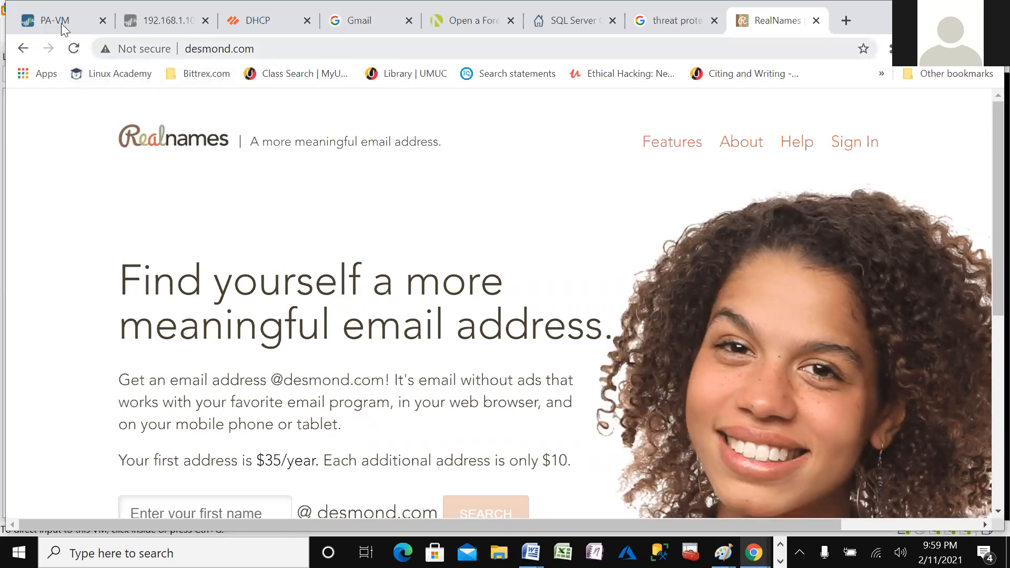
{"action": "left_click", "coordinate": [175, 47]}
{"action": "key", "text": "ctrl+c"}
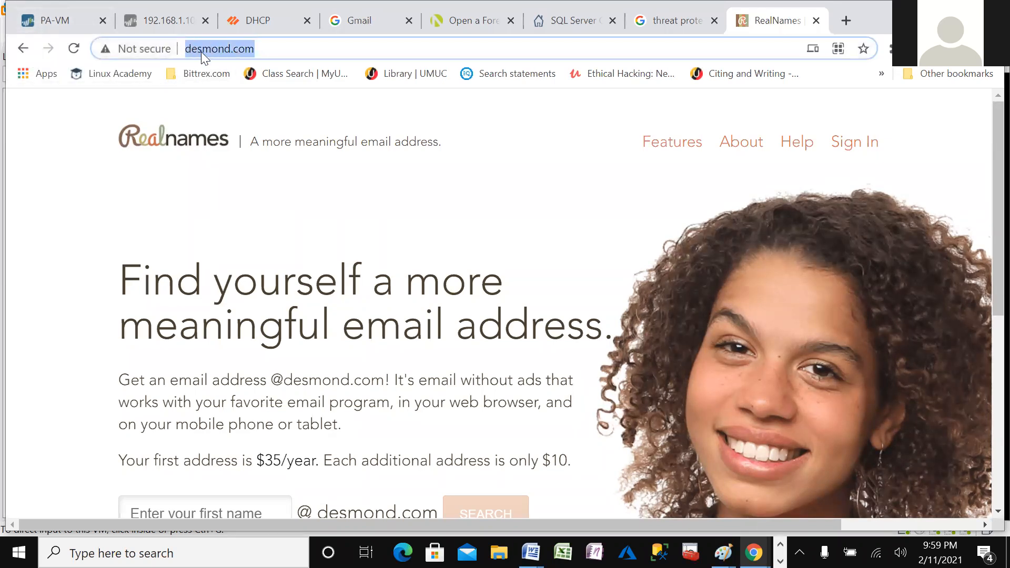
{"action": "right_click", "coordinate": [201, 52]}
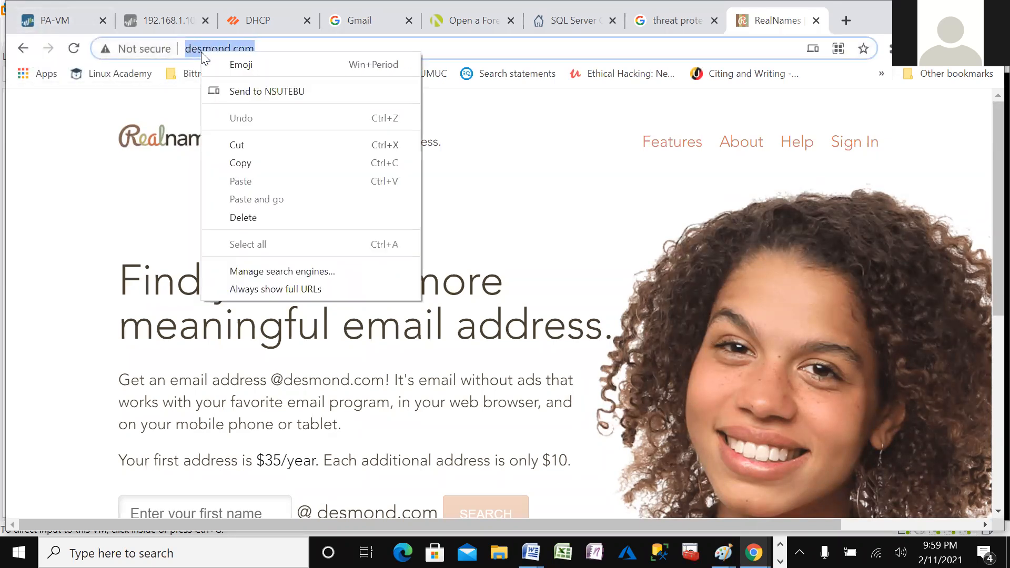
{"action": "left_click", "coordinate": [239, 164]}
{"action": "left_click", "coordinate": [53, 20]}
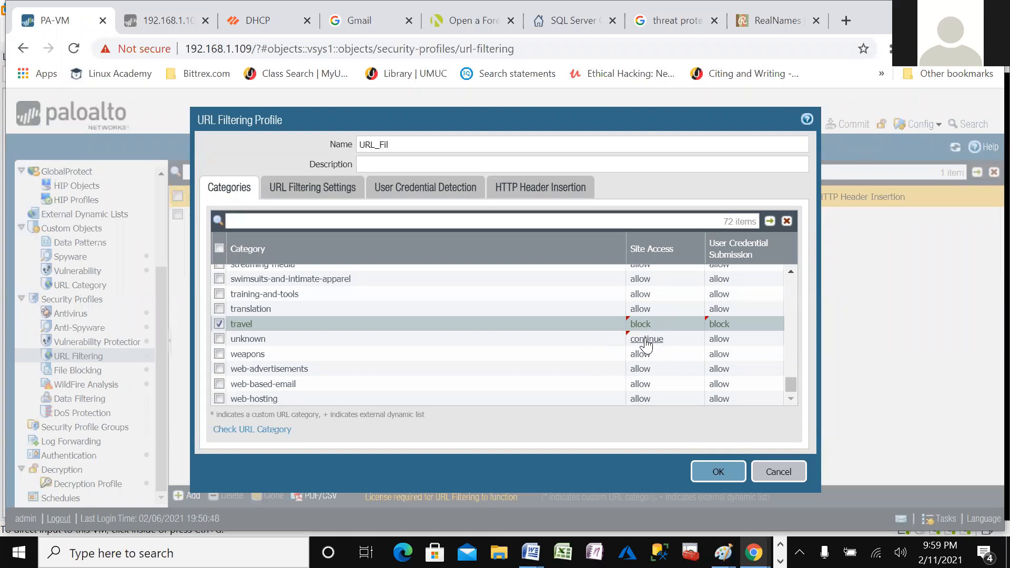
{"action": "scroll", "coordinate": [684, 347], "scroll_direction": "up", "scroll_amount": 4}
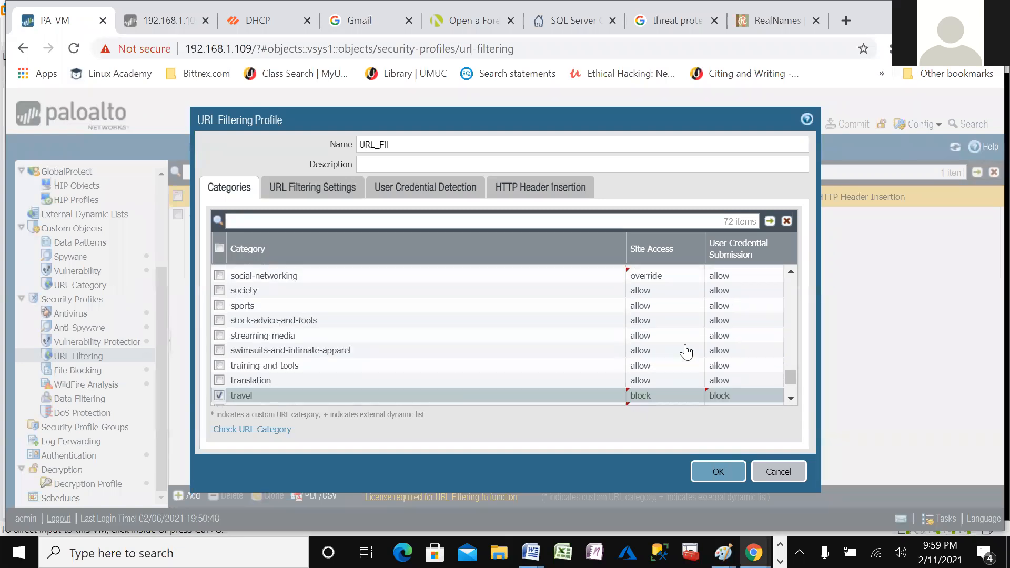
{"action": "scroll", "coordinate": [661, 322], "scroll_direction": "up", "scroll_amount": 4}
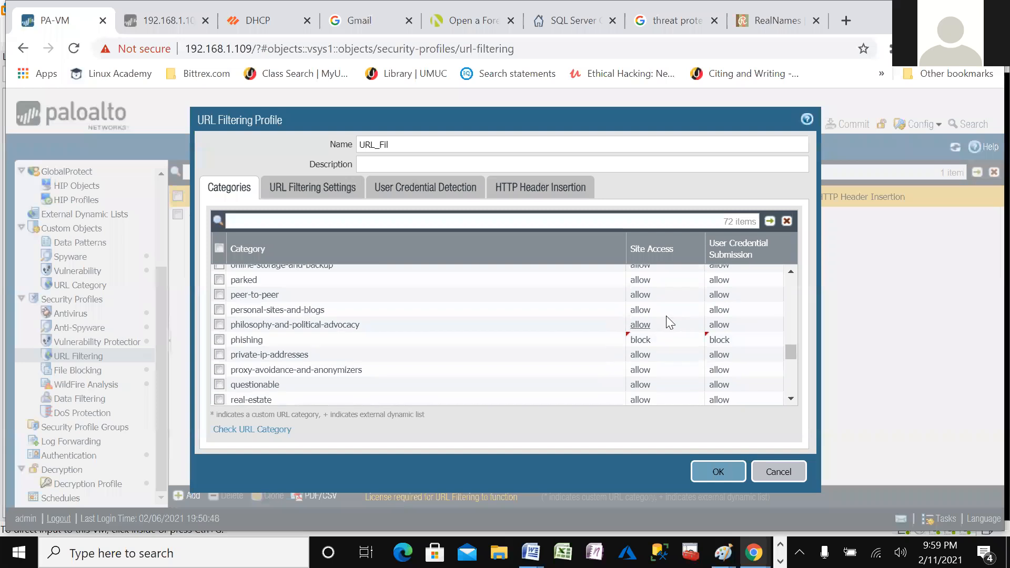
{"action": "scroll", "coordinate": [663, 318], "scroll_direction": "up", "scroll_amount": 14}
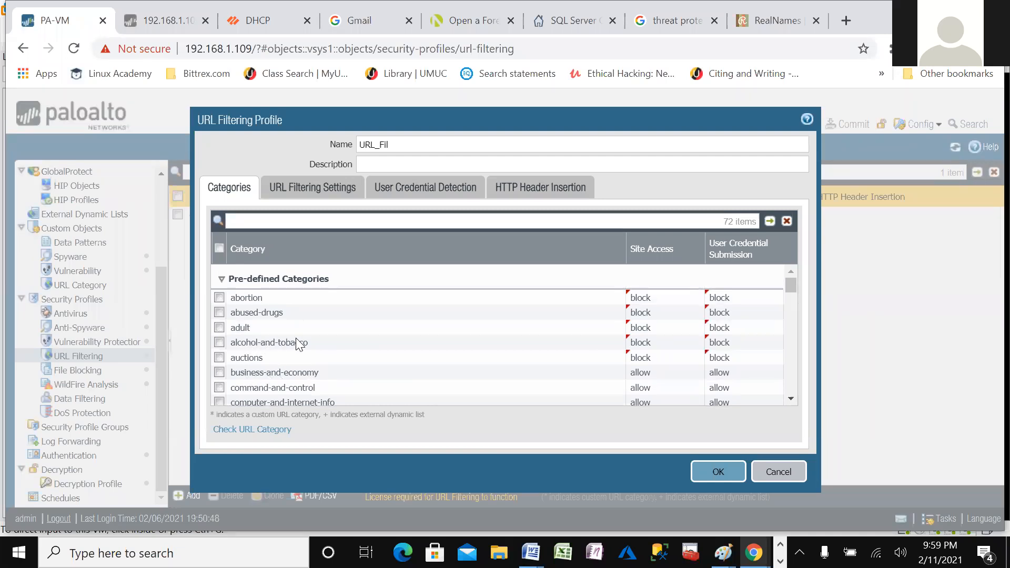
{"action": "scroll", "coordinate": [317, 339], "scroll_direction": "down", "scroll_amount": 9}
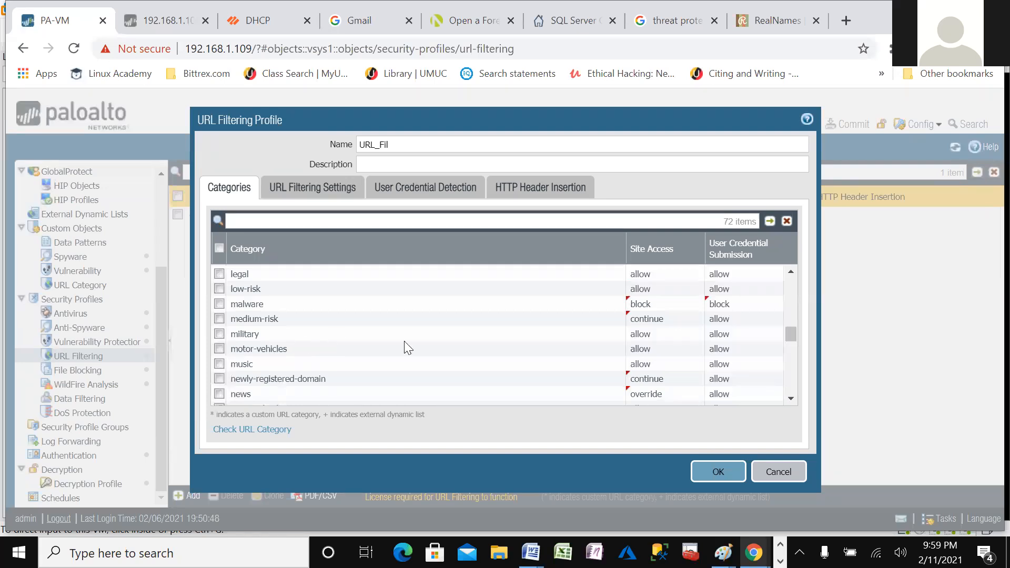
{"action": "left_click", "coordinate": [239, 434]}
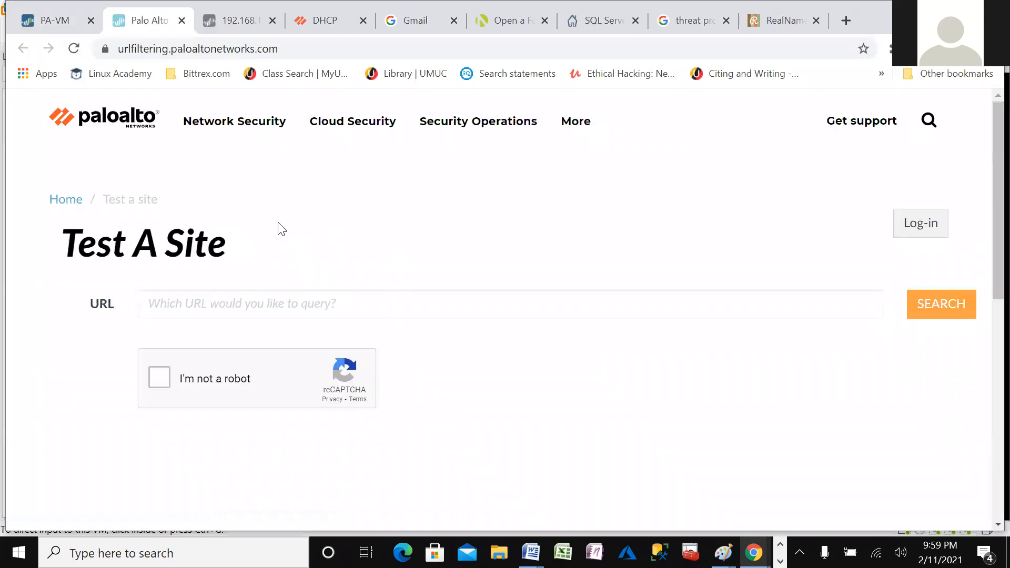
{"action": "left_click", "coordinate": [188, 303]}
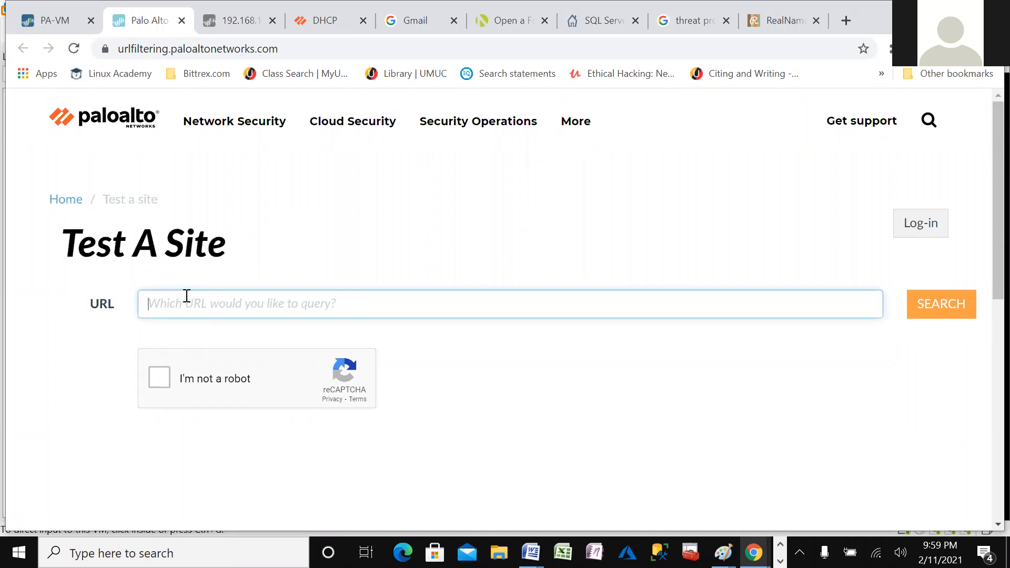
{"action": "key", "text": "ctrl+v"}
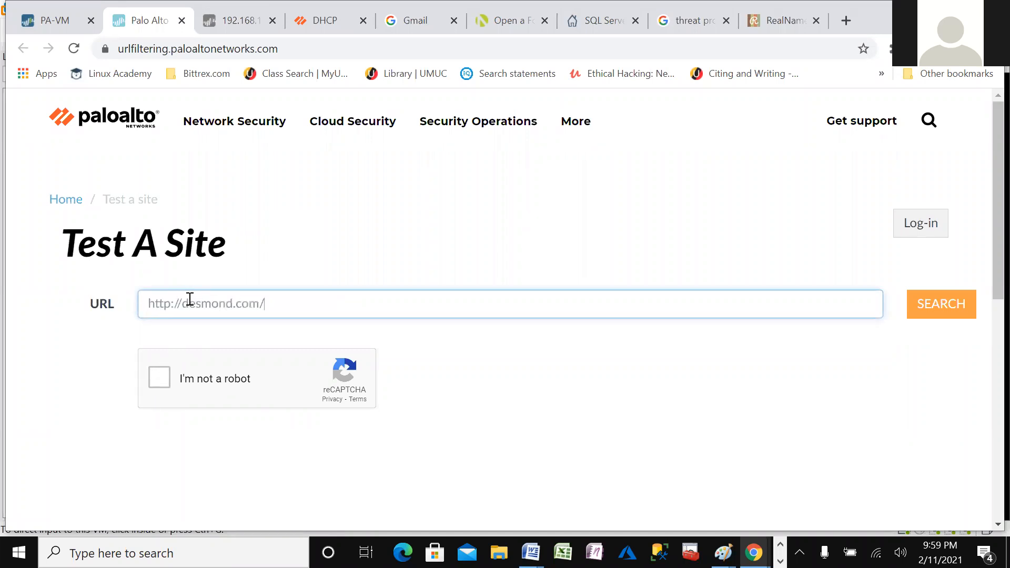
- Complete the chimney image robot check and look up the categories assigned to desmond.com
{"action": "left_click", "coordinate": [158, 377]}
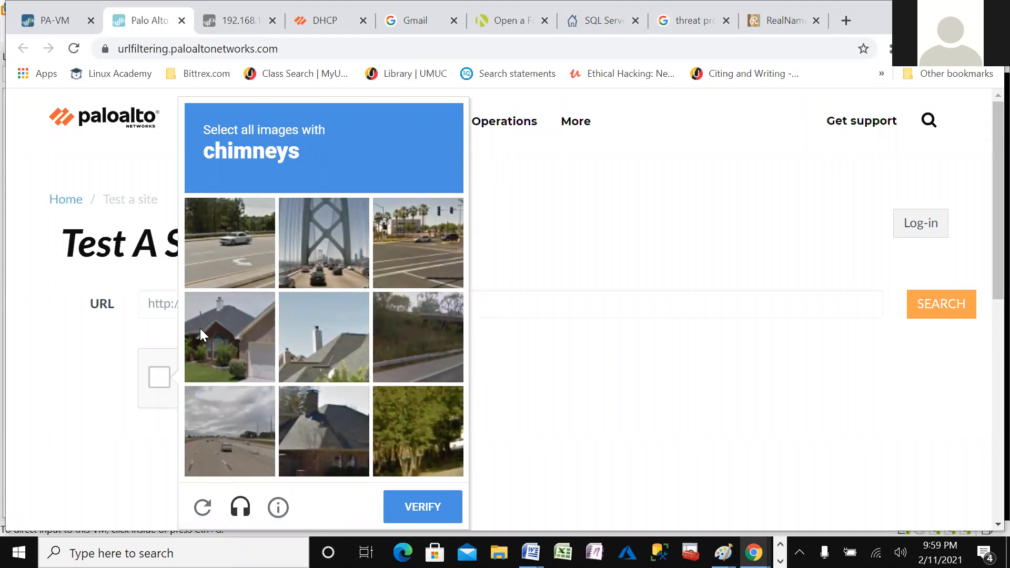
{"action": "left_click", "coordinate": [274, 328]}
{"action": "left_click", "coordinate": [316, 335]}
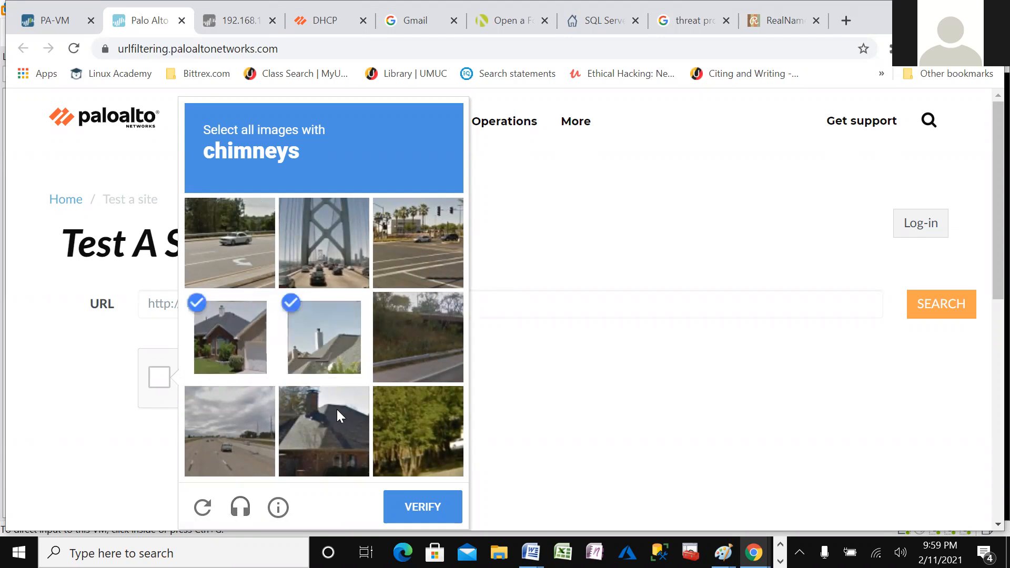
{"action": "left_click", "coordinate": [337, 416]}
{"action": "left_click", "coordinate": [419, 508]}
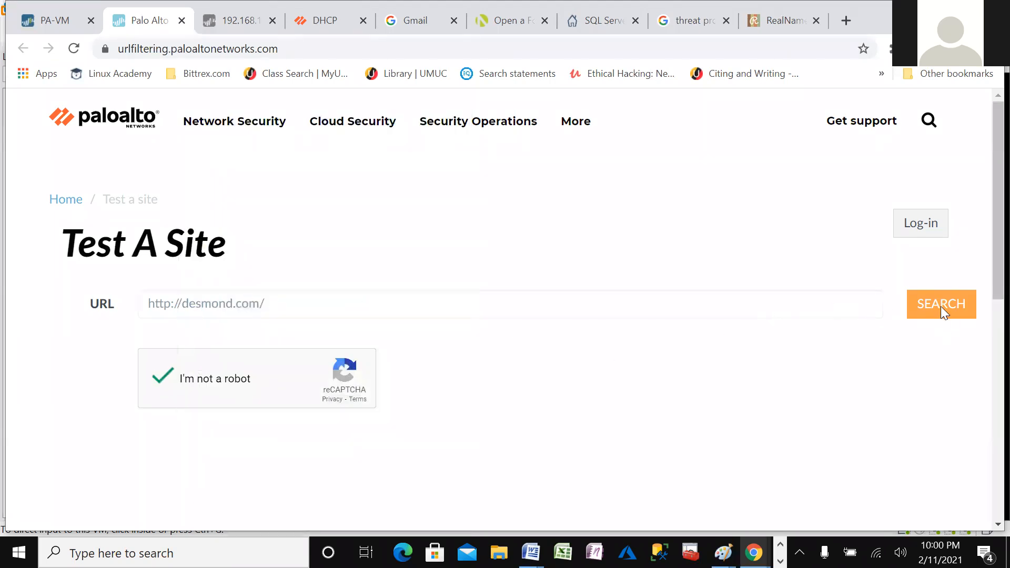
{"action": "left_click", "coordinate": [941, 306]}
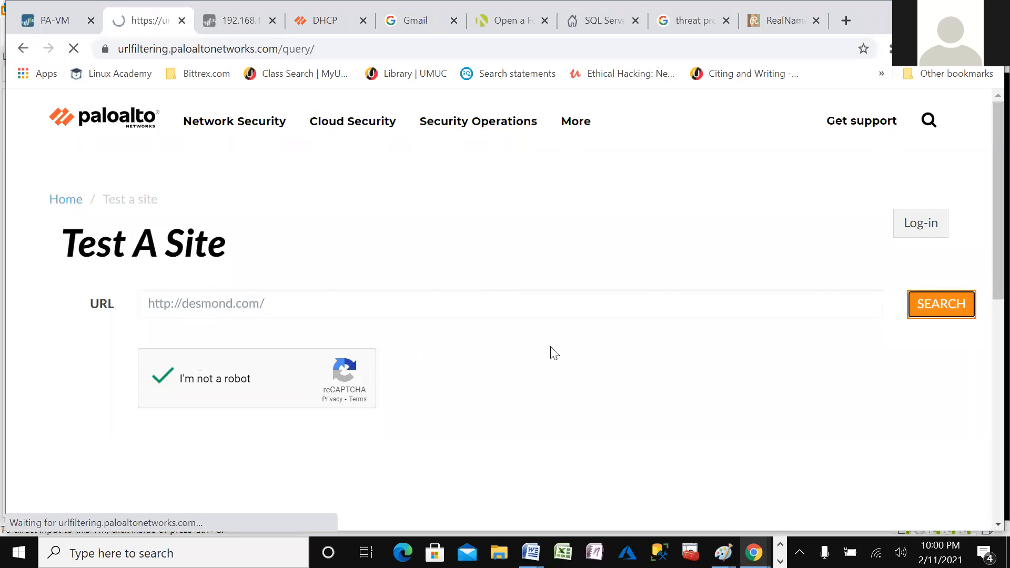
{"action": "scroll", "coordinate": [217, 365], "scroll_direction": "down", "scroll_amount": 1}
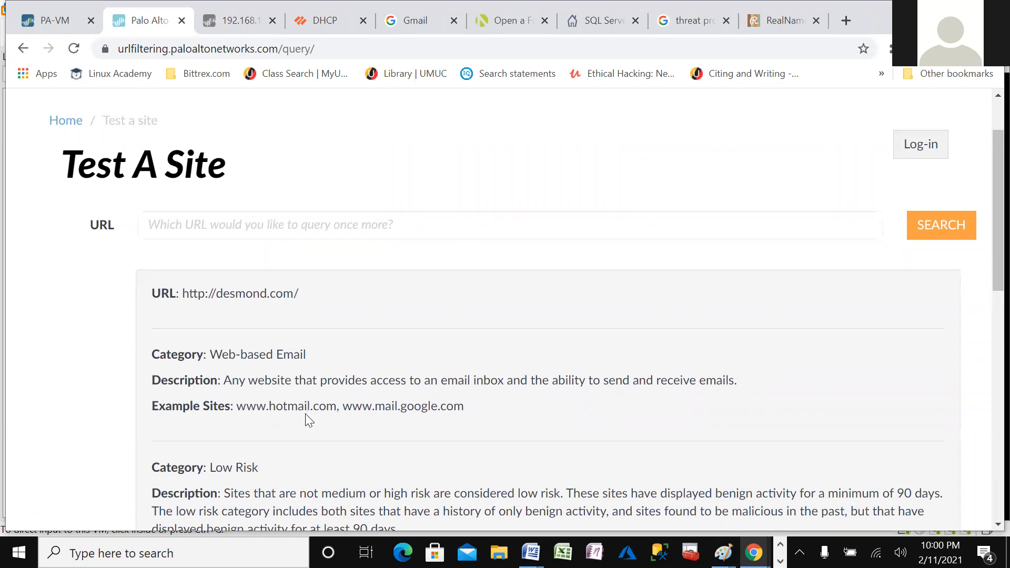
{"action": "scroll", "coordinate": [305, 414], "scroll_direction": "down", "scroll_amount": 1}
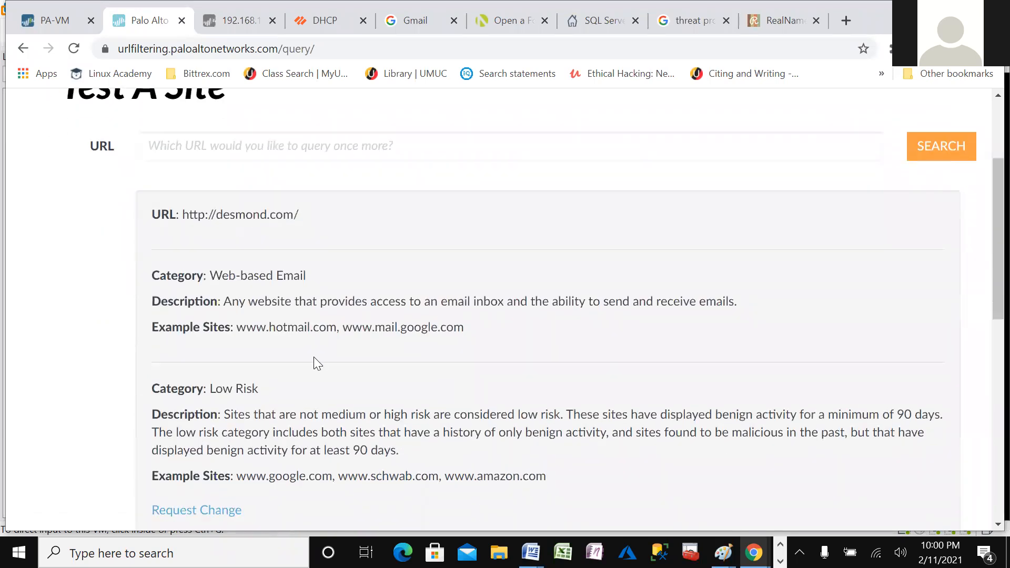
{"action": "left_click_drag", "start_coordinate": [197, 390], "coordinate": [285, 381]}
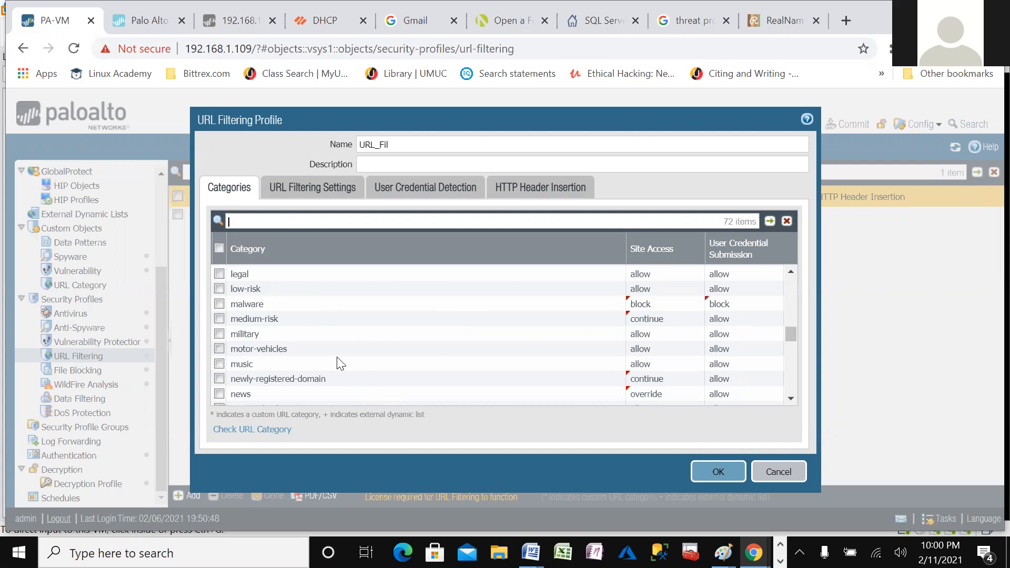
- Filter the category list of the URL_Fil profile in PA-VM by web
{"action": "scroll", "coordinate": [318, 337], "scroll_direction": "up", "scroll_amount": 3}
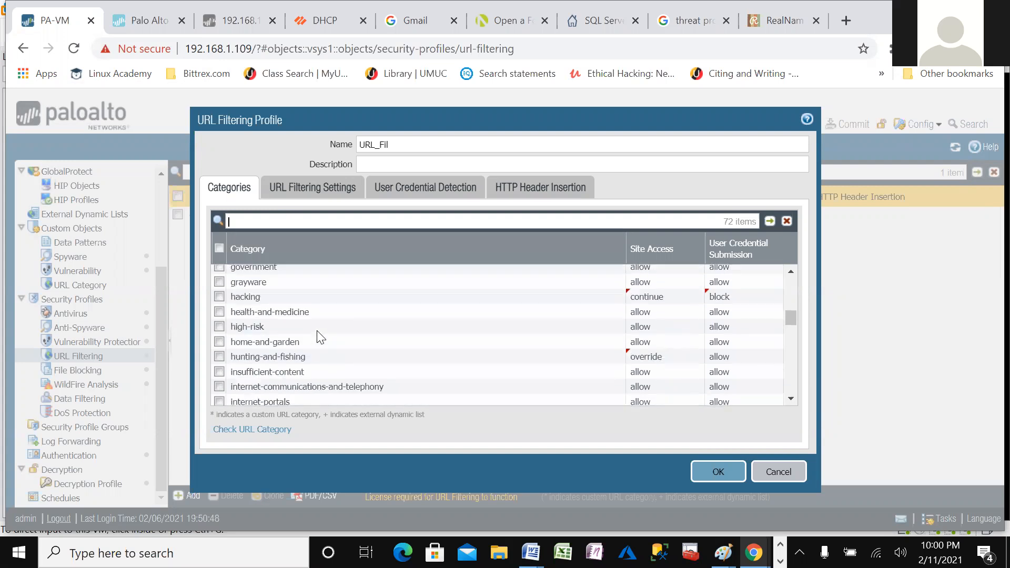
{"action": "scroll", "coordinate": [317, 336], "scroll_direction": "down", "scroll_amount": 6}
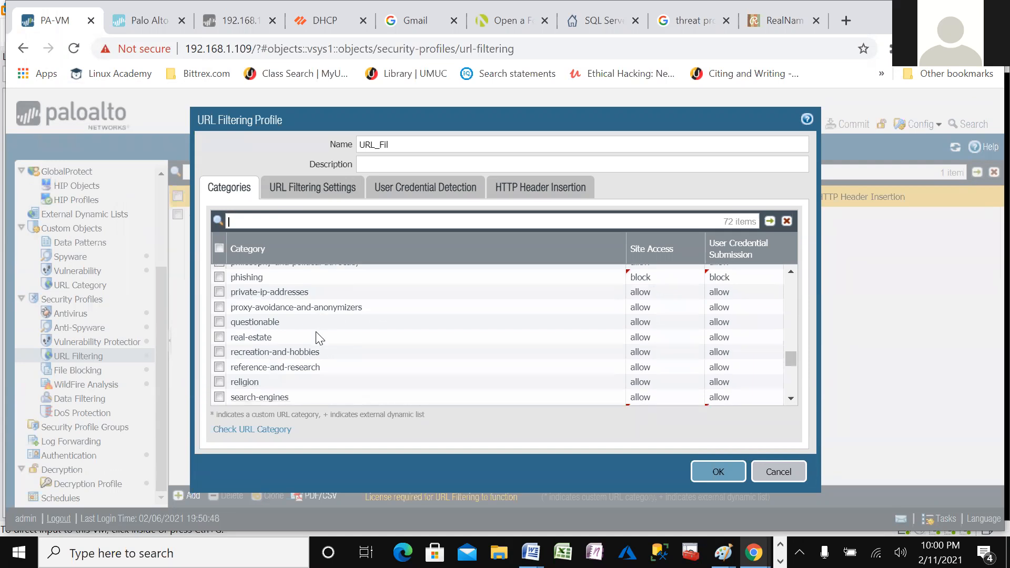
{"action": "scroll", "coordinate": [318, 337], "scroll_direction": "down", "scroll_amount": 5}
{"action": "left_click", "coordinate": [318, 339]}
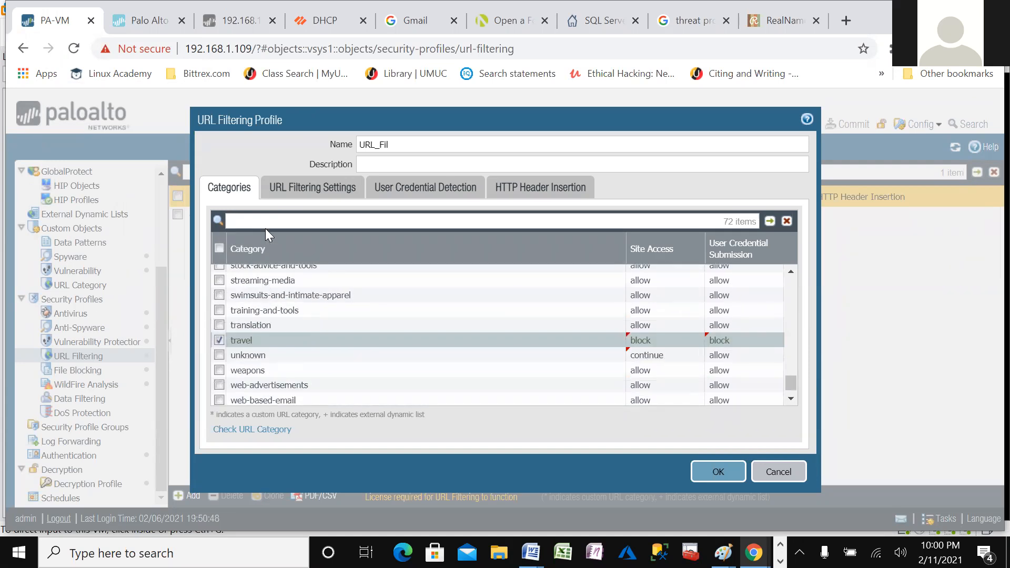
{"action": "type", "text": "web"}
{"action": "left_click", "coordinate": [769, 220]}
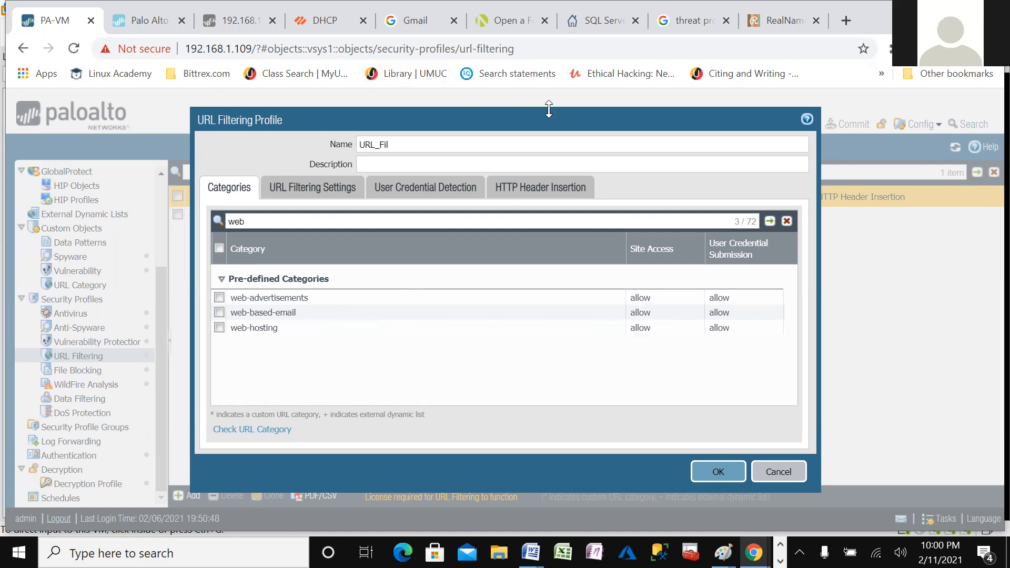
- Copy the web address of the sqlshack.com SQL Server query store article
{"action": "left_click", "coordinate": [600, 22]}
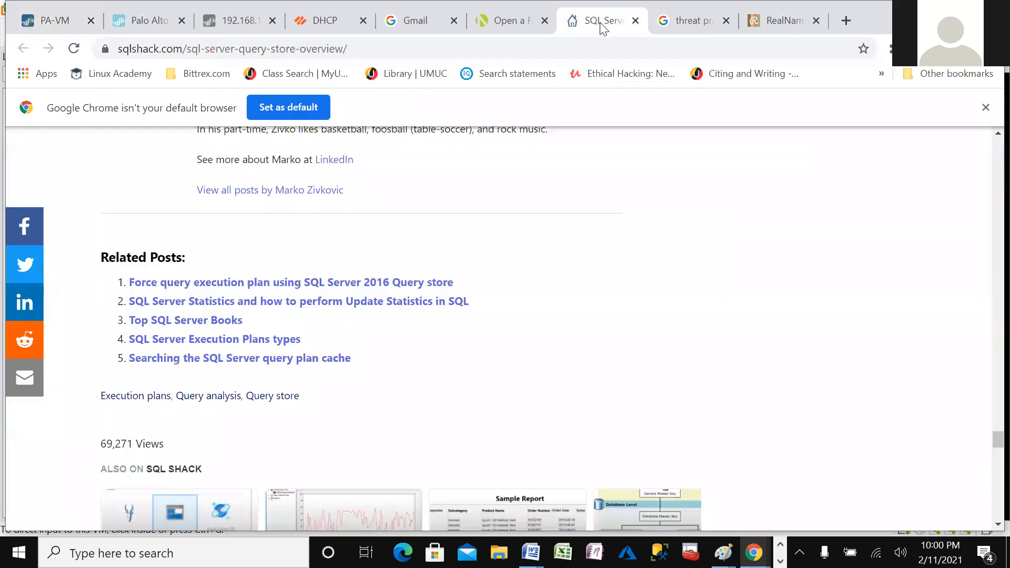
{"action": "left_click", "coordinate": [376, 41]}
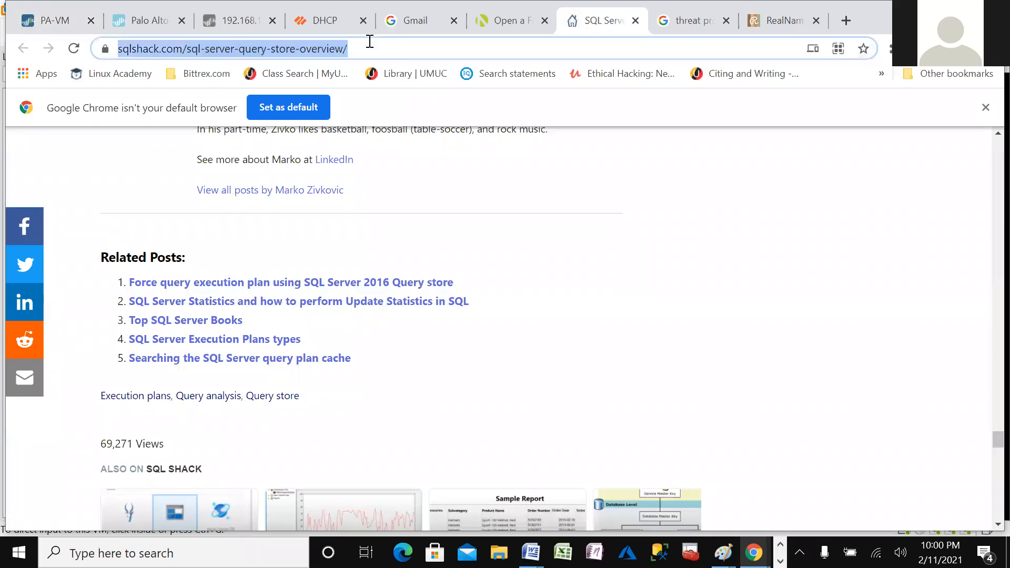
{"action": "right_click", "coordinate": [150, 54]}
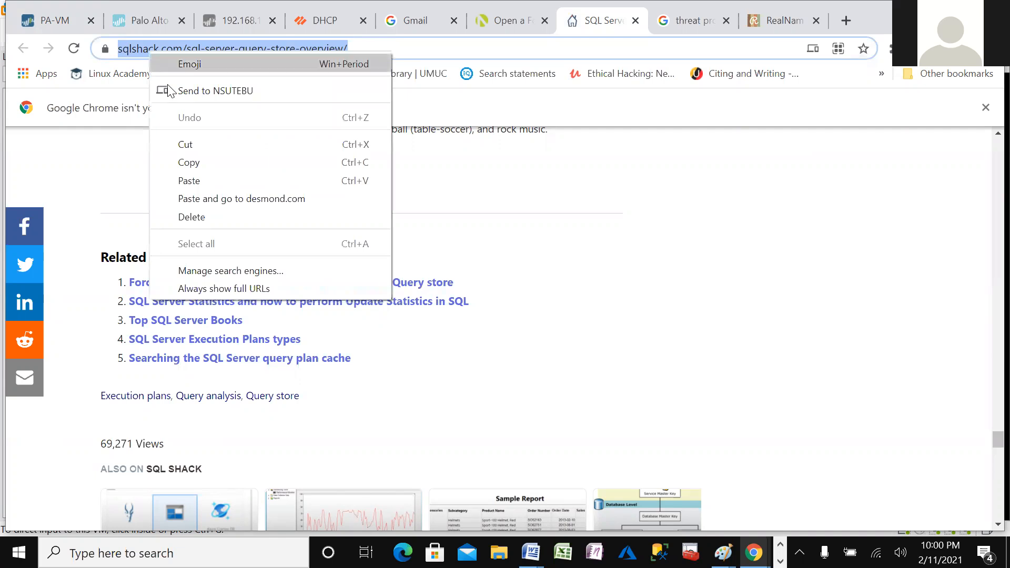
{"action": "left_click", "coordinate": [179, 162]}
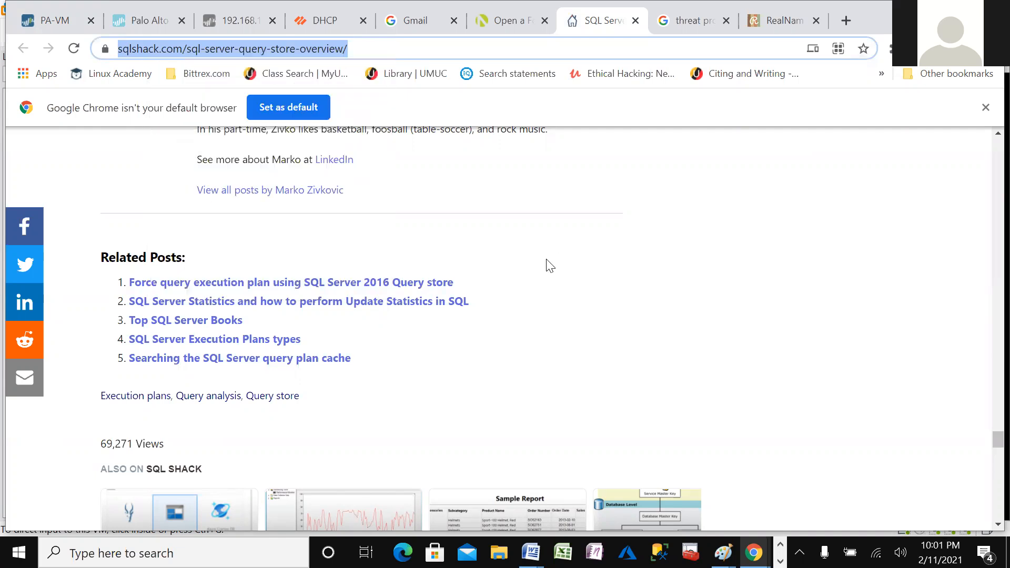
{"action": "left_click", "coordinate": [154, 20]}
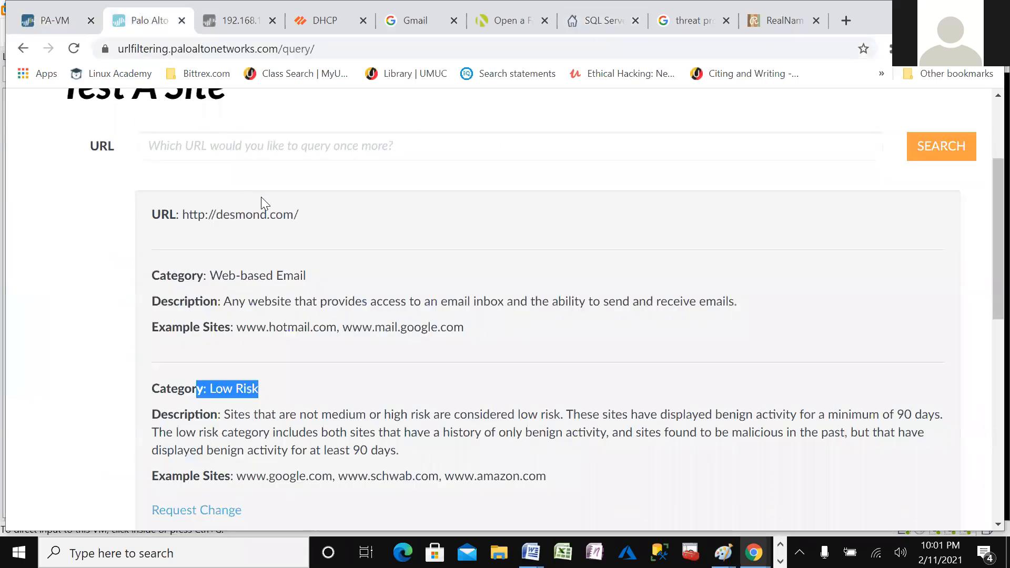
{"action": "scroll", "coordinate": [532, 217], "scroll_direction": "up", "scroll_amount": 3}
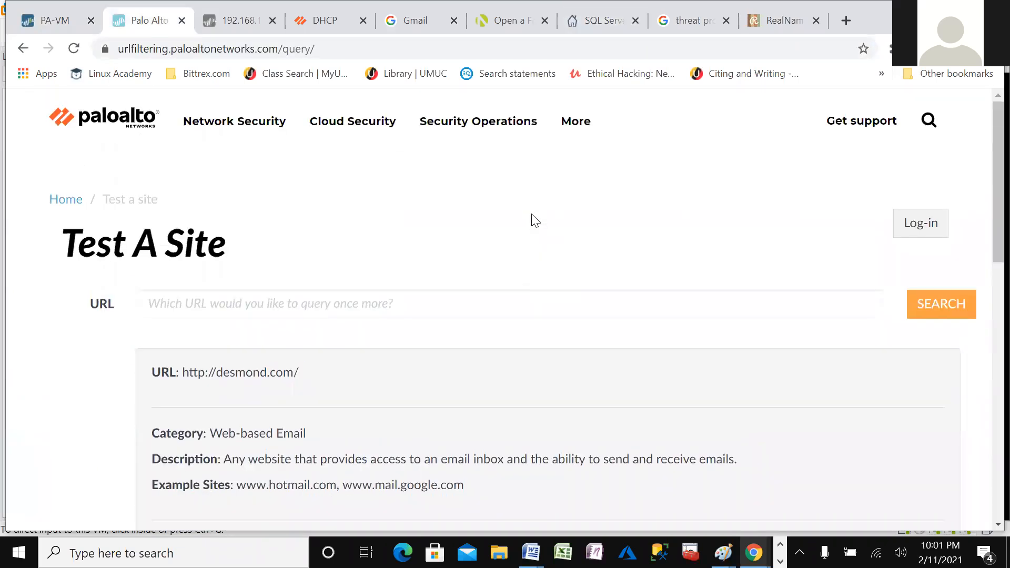
{"action": "left_click", "coordinate": [267, 293]}
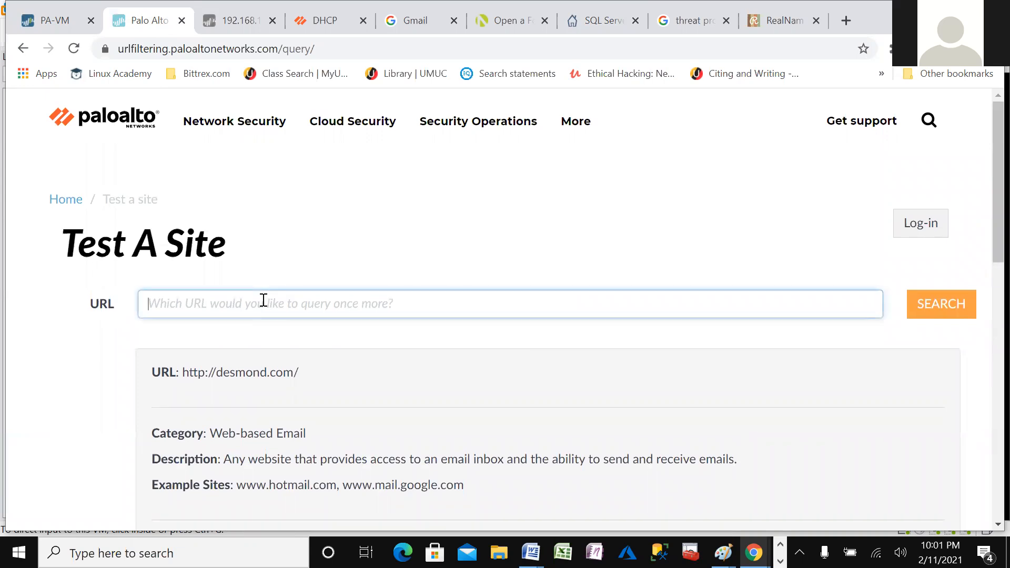
{"action": "key", "text": "ctrl+v"}
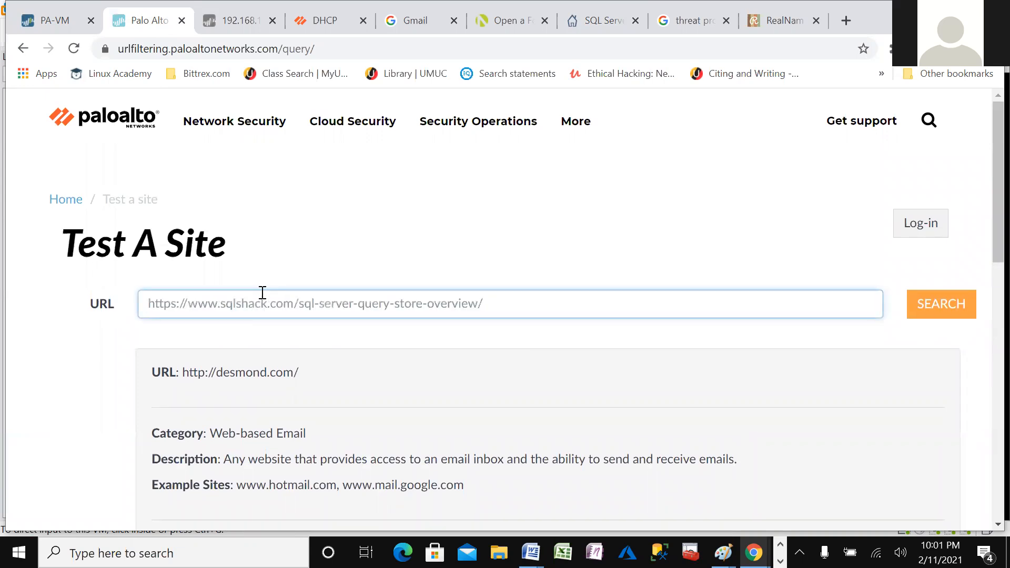
{"action": "key", "text": "BackSpace"}
{"action": "key", "text": "BackSpace"}
{"action": "key", "text": "BackSpace"}
{"action": "key", "text": "BackSpace"}
{"action": "key", "text": "BackSpace"}
{"action": "key", "text": "BackSpace"}
{"action": "key", "text": "BackSpace"}
{"action": "key", "text": "BackSpace"}
{"action": "key", "text": "BackSpace"}
{"action": "key", "text": "BackSpace"}
{"action": "key", "text": "BackSpace"}
{"action": "key", "text": "BackSpace"}
{"action": "key", "text": "BackSpace"}
{"action": "key", "text": "BackSpace"}
{"action": "key", "text": "BackSpace"}
{"action": "key", "text": "BackSpace"}
{"action": "key", "text": "BackSpace"}
{"action": "key", "text": "BackSpace"}
{"action": "key", "text": "BackSpace"}
{"action": "key", "text": "BackSpace"}
{"action": "key", "text": "BackSpace"}
{"action": "key", "text": "BackSpace"}
{"action": "key", "text": "BackSpace"}
{"action": "key", "text": "BackSpace"}
{"action": "key", "text": "BackSpace"}
{"action": "key", "text": "BackSpace"}
{"action": "key", "text": "BackSpace"}
{"action": "key", "text": "BackSpace"}
{"action": "key", "text": "BackSpace"}
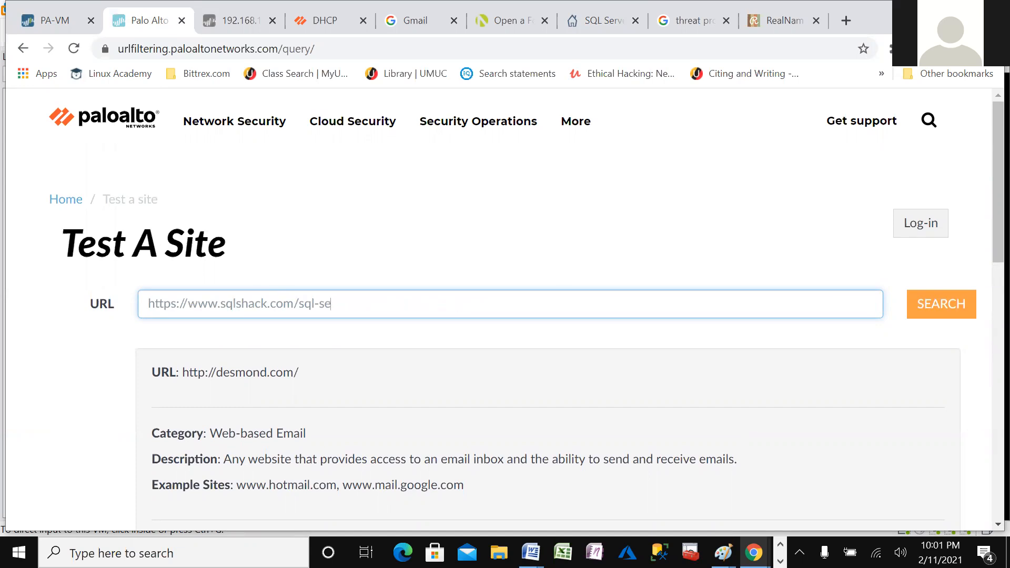
{"action": "key", "text": "BackSpace"}
{"action": "key", "text": "BackSpace"}
{"action": "key", "text": "BackSpace"}
{"action": "key", "text": "BackSpace"}
{"action": "left_click", "coordinate": [944, 304]}
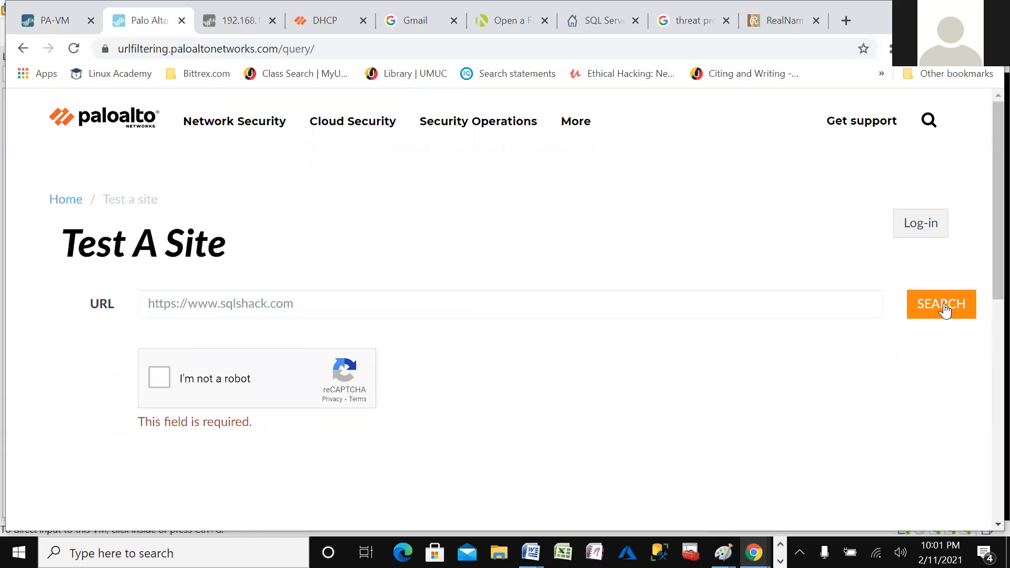
{"action": "left_click", "coordinate": [159, 376]}
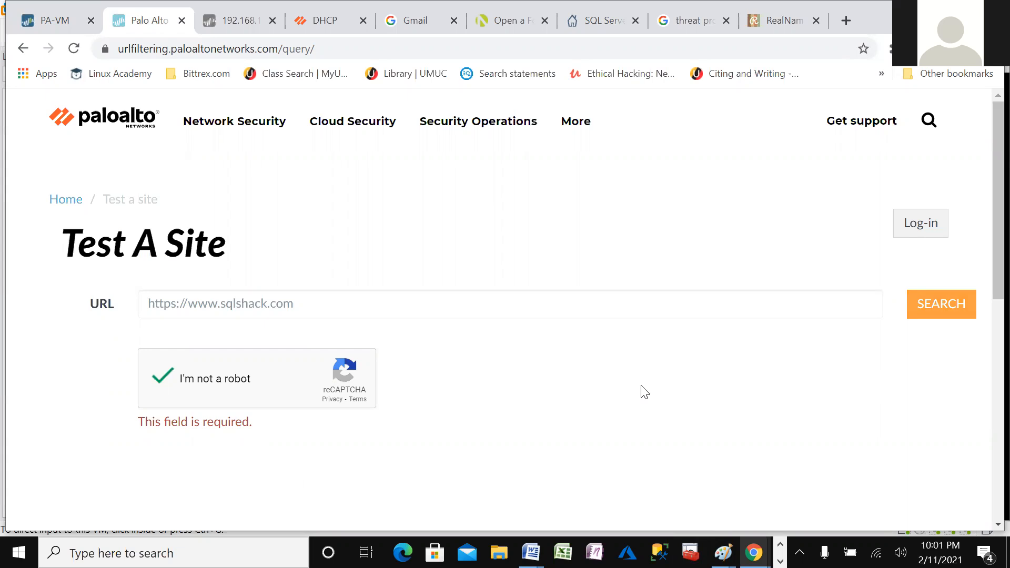
{"action": "left_click", "coordinate": [941, 310]}
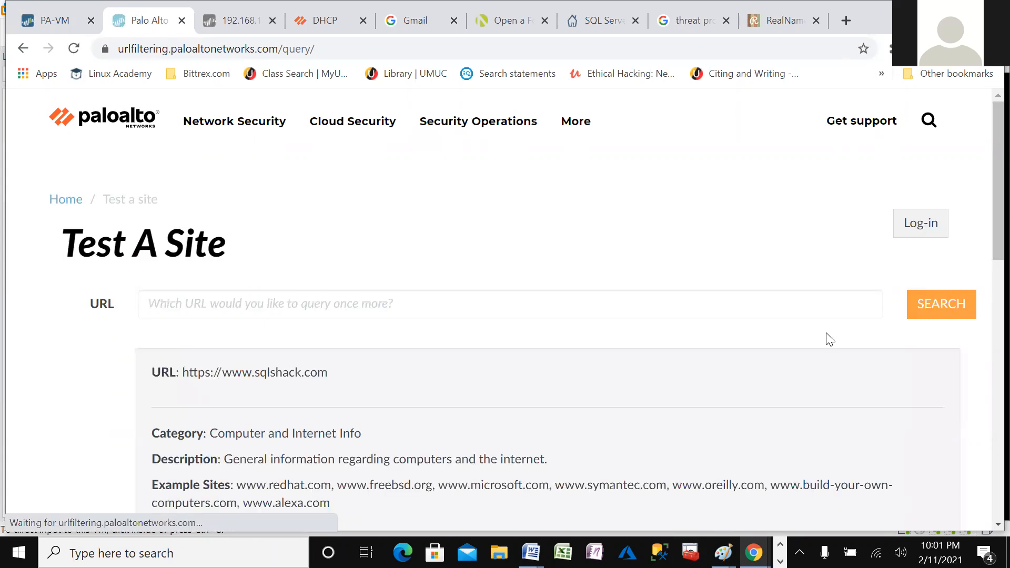
- Examine the categories, descriptions and example sites returned for sqlshack.com
{"action": "scroll", "coordinate": [698, 304], "scroll_direction": "down", "scroll_amount": 5}
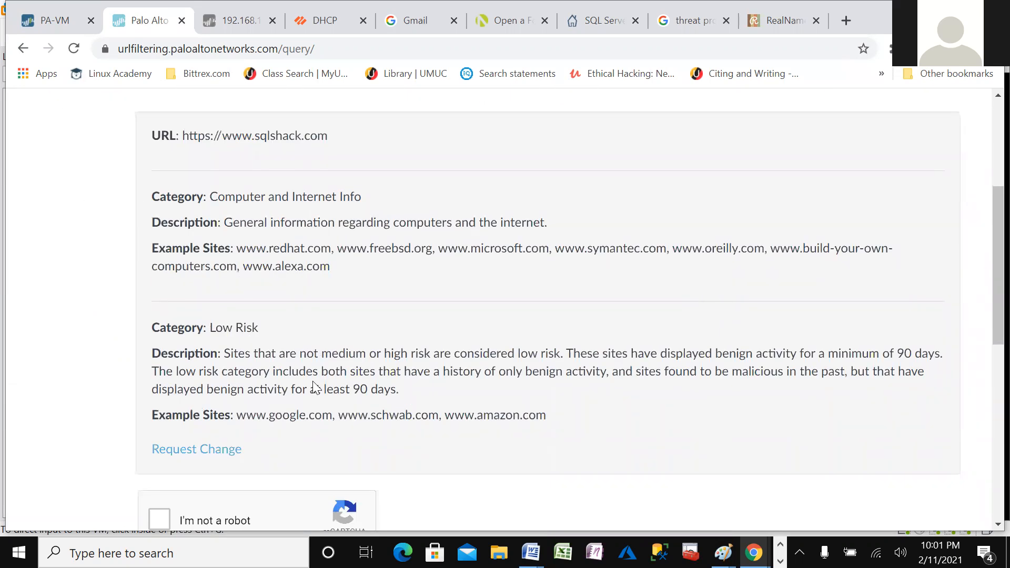
{"action": "scroll", "coordinate": [337, 390], "scroll_direction": "down", "scroll_amount": 6}
{"action": "scroll", "coordinate": [233, 419], "scroll_direction": "down", "scroll_amount": 3}
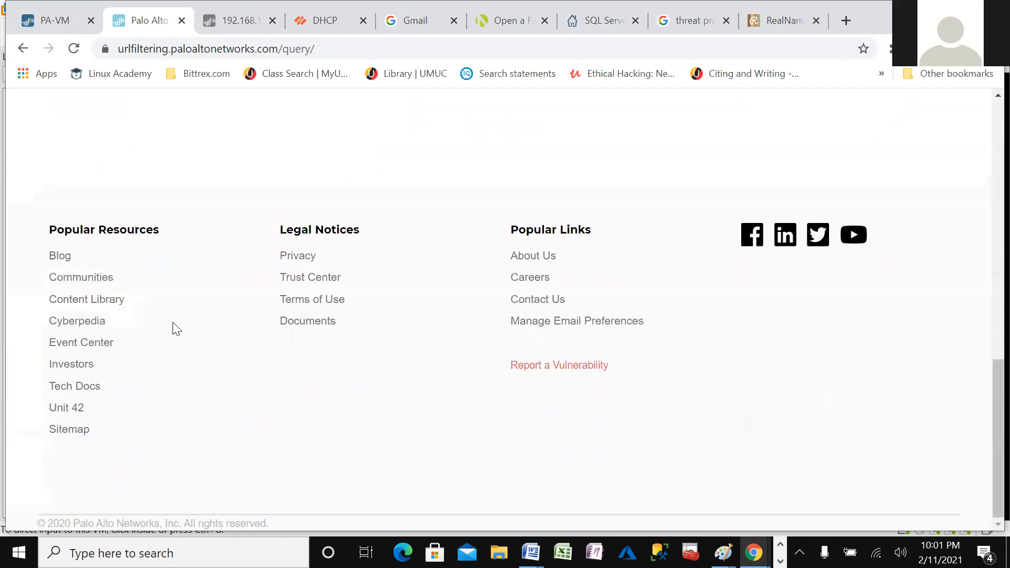
{"action": "scroll", "coordinate": [275, 277], "scroll_direction": "up", "scroll_amount": 5}
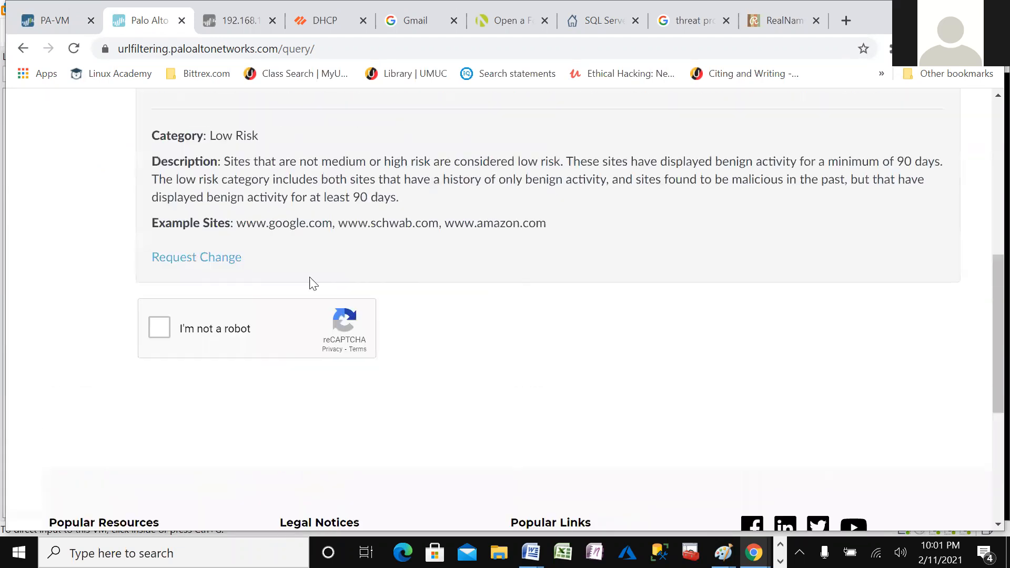
{"action": "left_click", "coordinate": [156, 357]}
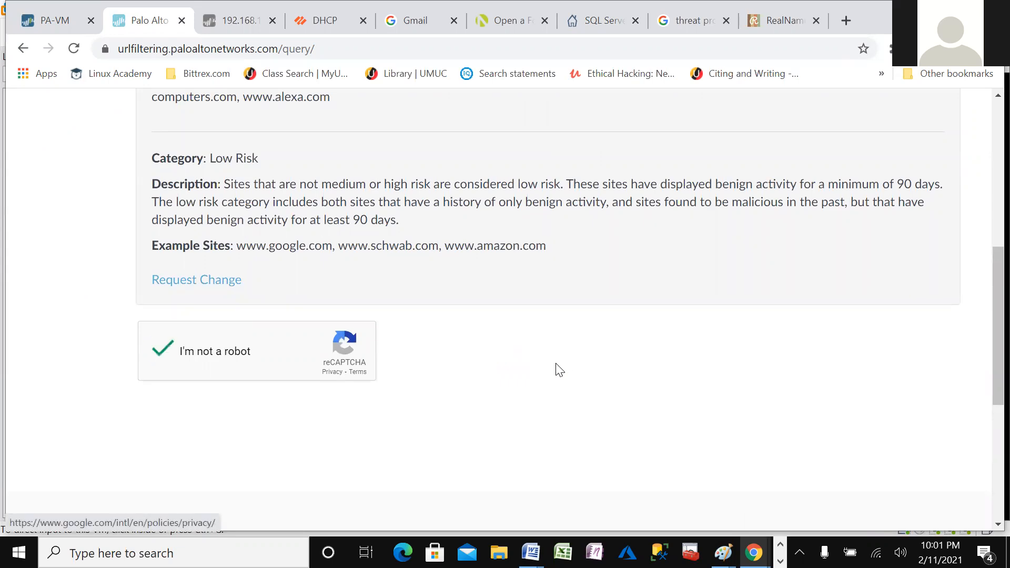
{"action": "scroll", "coordinate": [559, 370], "scroll_direction": "up", "scroll_amount": 8}
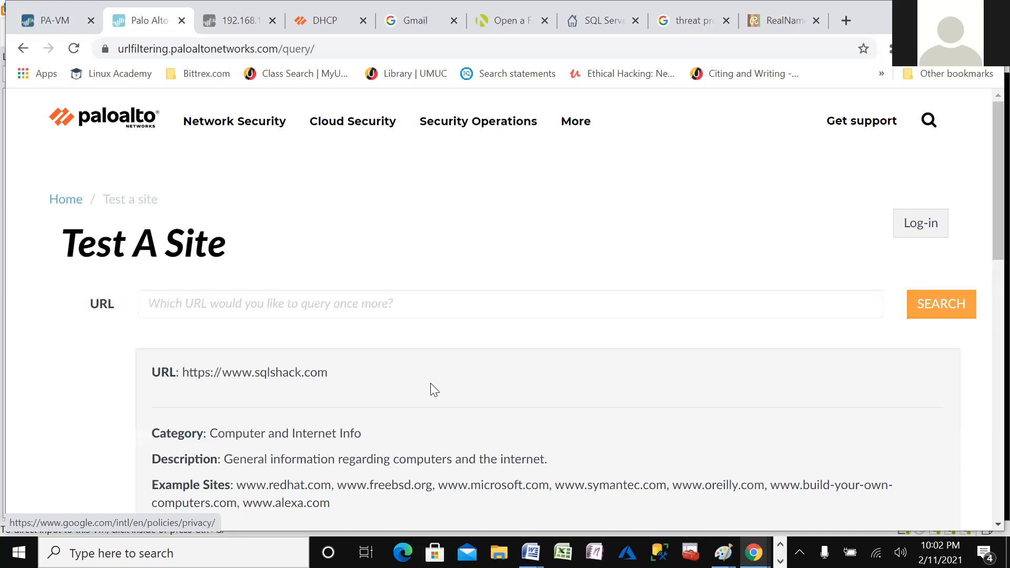
{"action": "scroll", "coordinate": [435, 388], "scroll_direction": "down", "scroll_amount": 3}
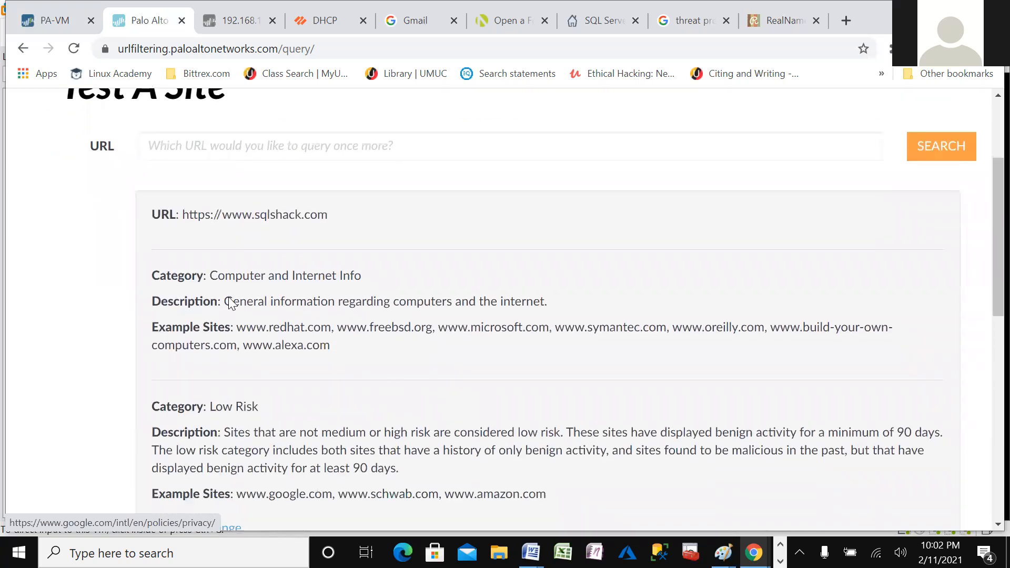
- Compare the sqlshack.com category with the URL_Fil profile's category list and clear the "web" filter from that list
{"action": "left_click_drag", "start_coordinate": [214, 279], "coordinate": [371, 282]}
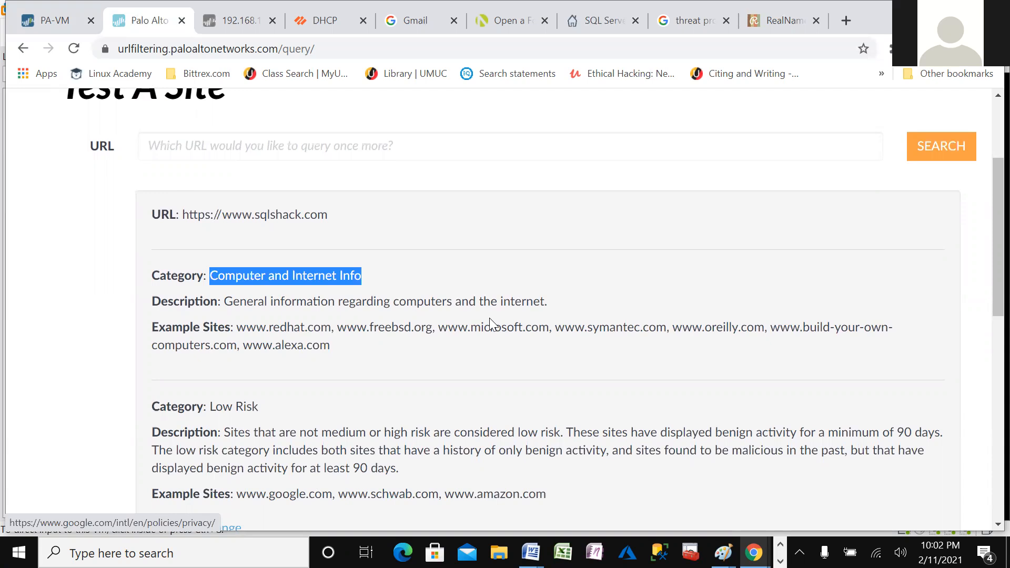
{"action": "left_click", "coordinate": [52, 22]}
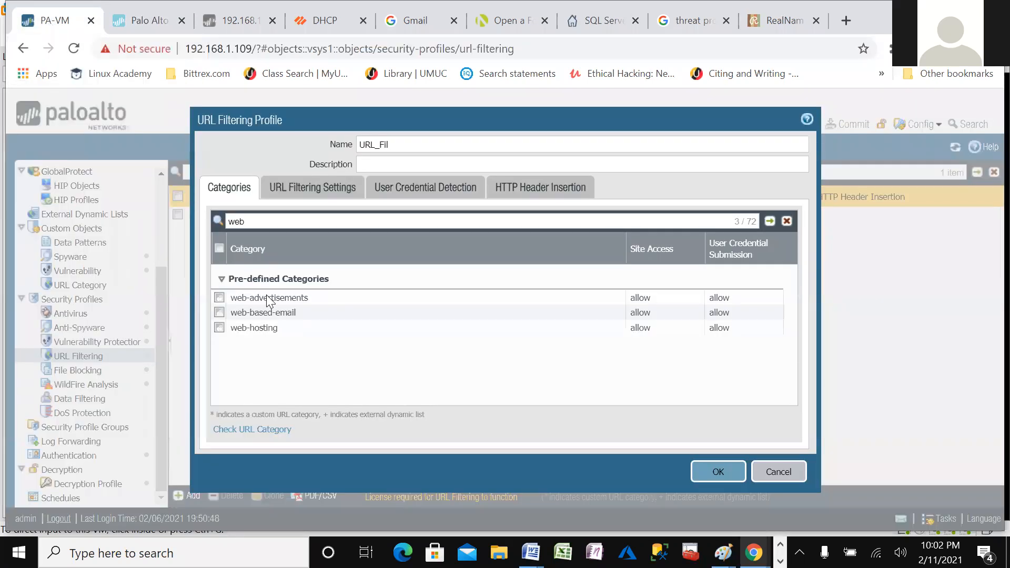
{"action": "left_click", "coordinate": [145, 22]}
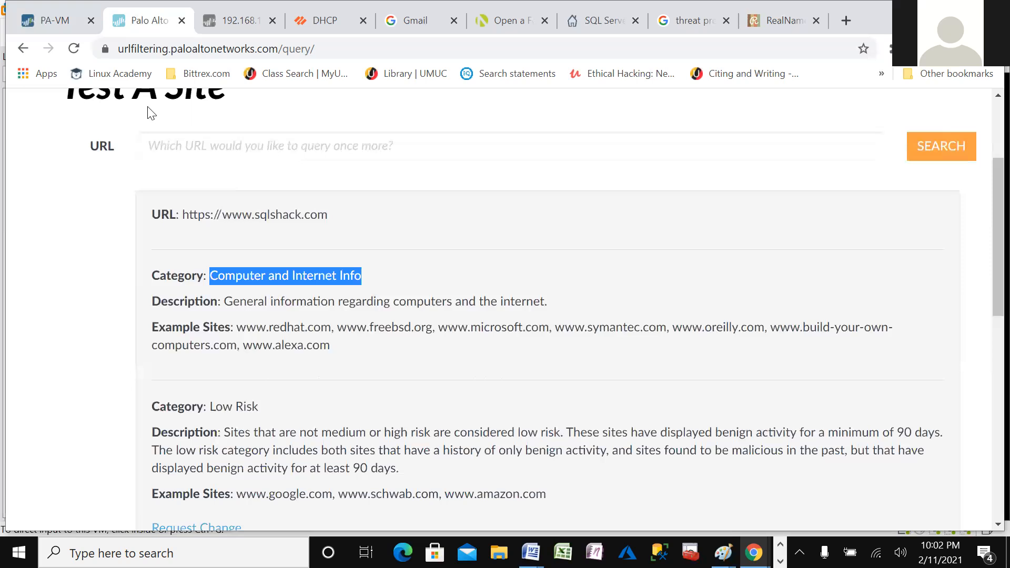
{"action": "left_click", "coordinate": [61, 22]}
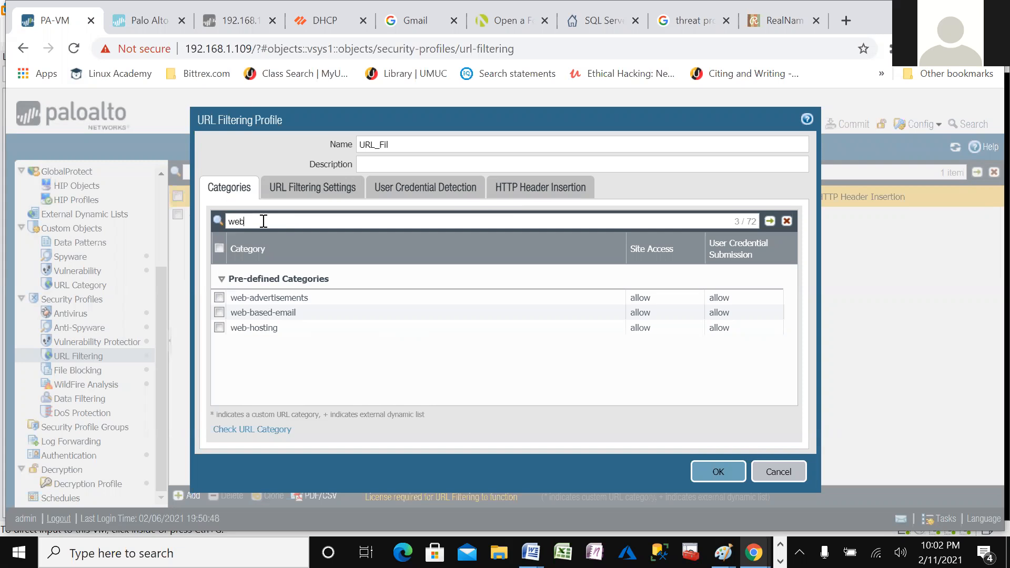
{"action": "key", "text": "BackSpace"}
{"action": "key", "text": "BackSpace"}
{"action": "key", "text": "BackSpace"}
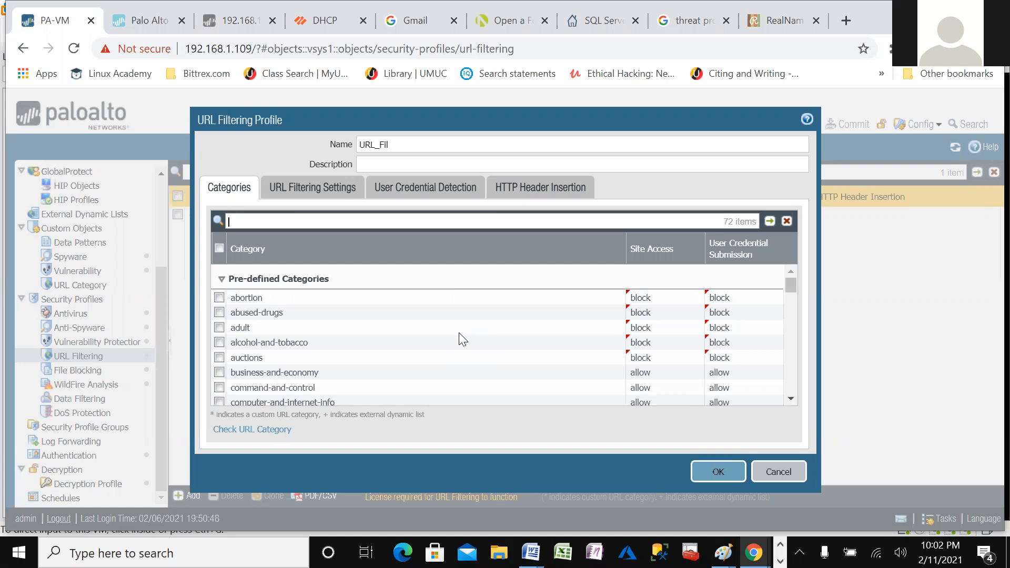
- Review the URL_Fil profile's filtering settings, user credential detection, HTTP header insertion and predefined category list
{"action": "left_click", "coordinate": [310, 189]}
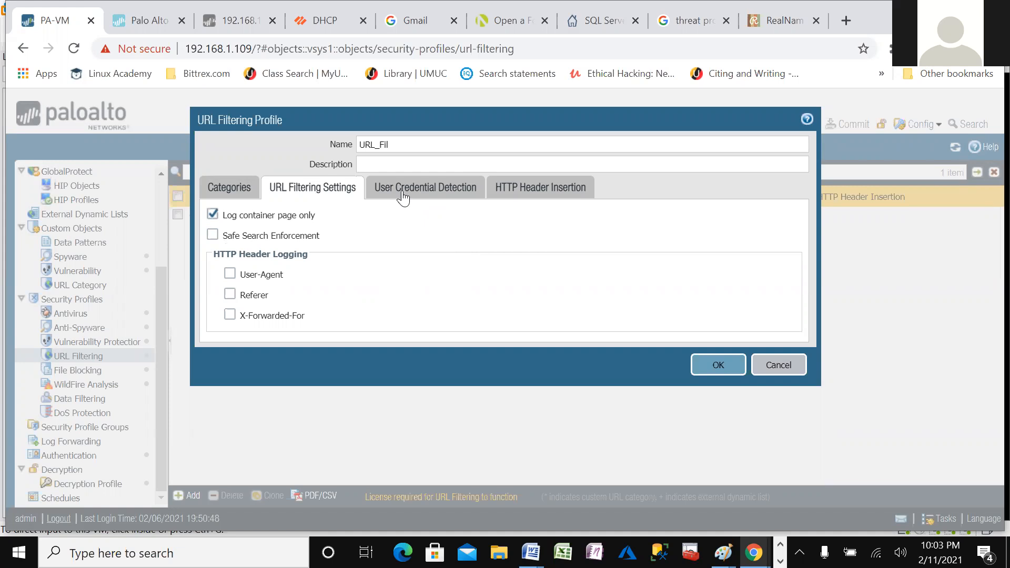
{"action": "left_click", "coordinate": [403, 197]}
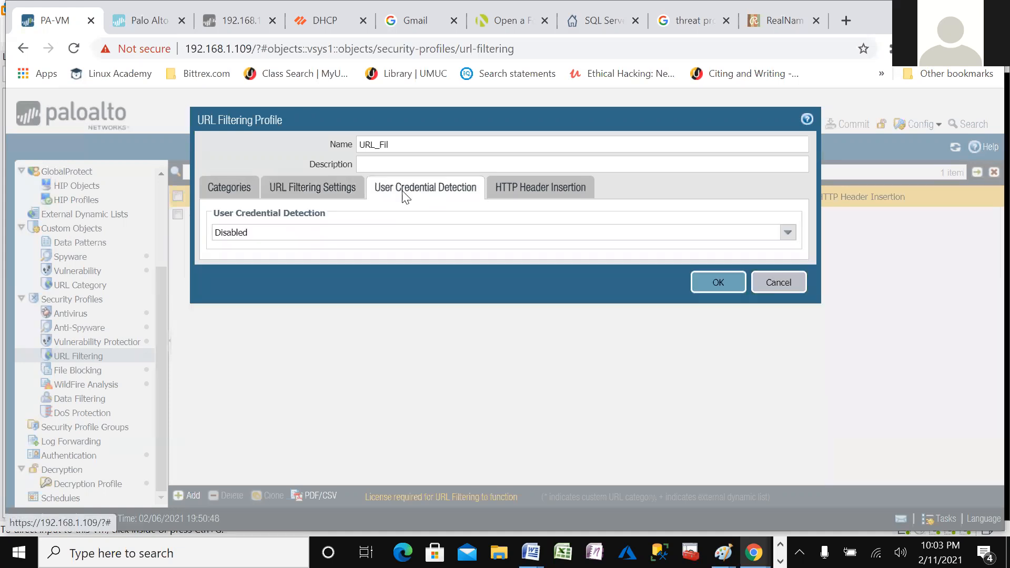
{"action": "left_click", "coordinate": [540, 190]}
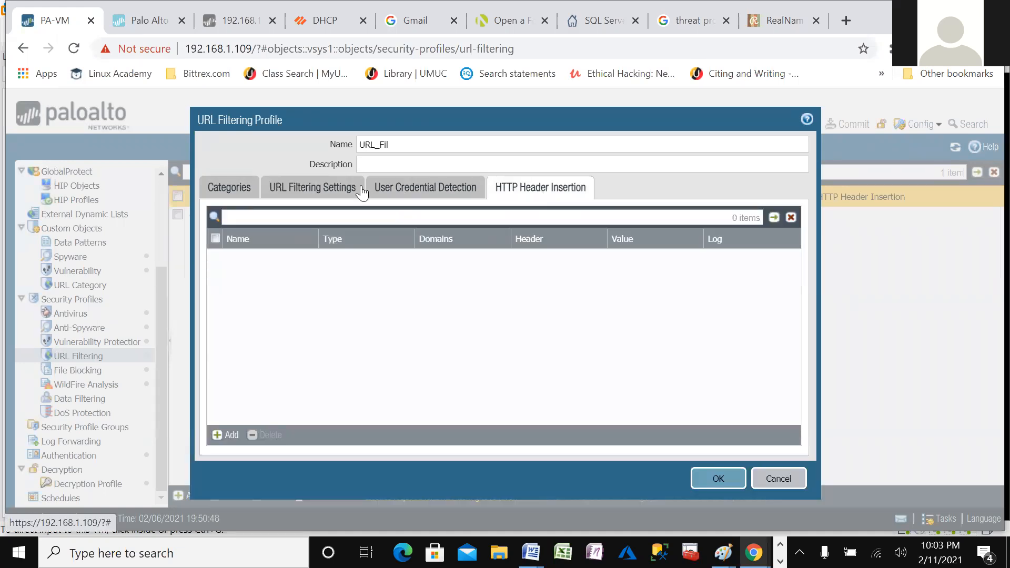
{"action": "left_click", "coordinate": [231, 189]}
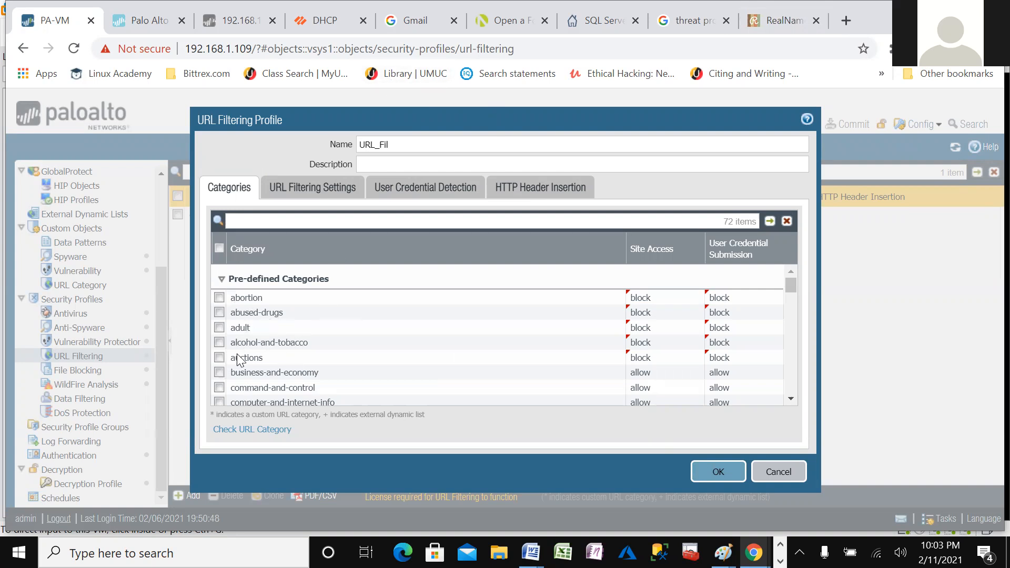
{"action": "scroll", "coordinate": [300, 335], "scroll_direction": "down", "scroll_amount": 10}
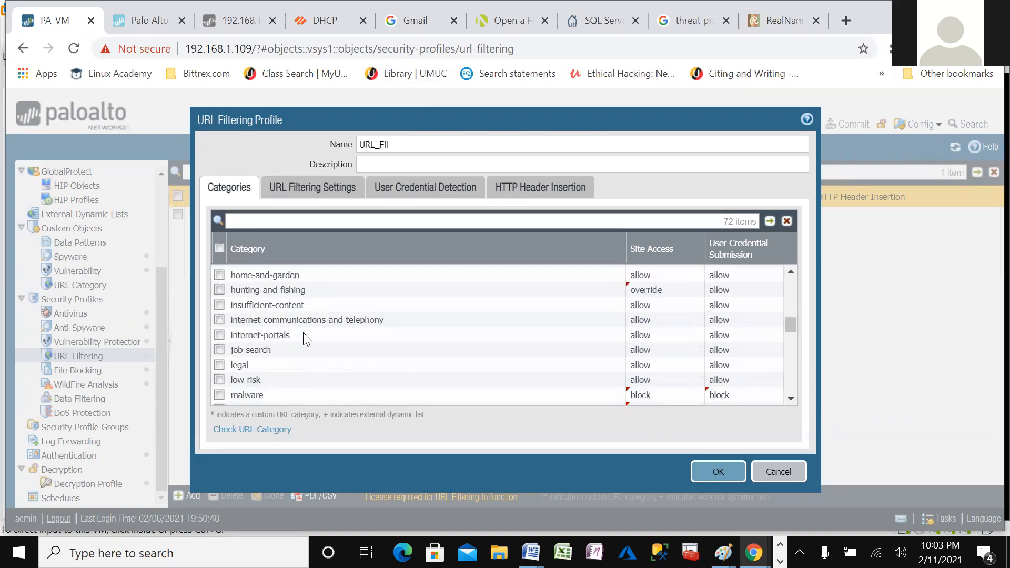
{"action": "scroll", "coordinate": [311, 340], "scroll_direction": "up", "scroll_amount": 10}
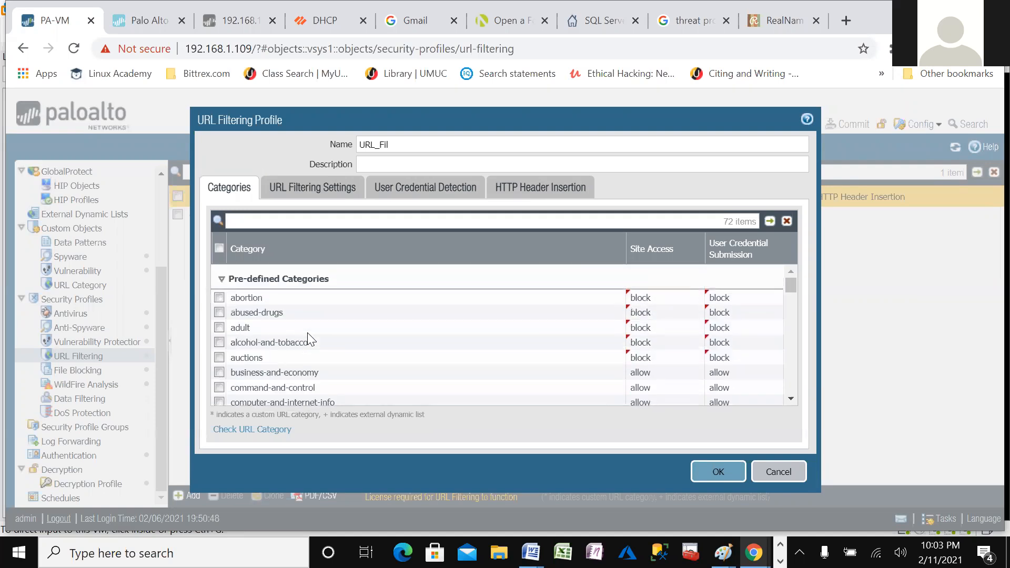
{"action": "left_click", "coordinate": [778, 23]}
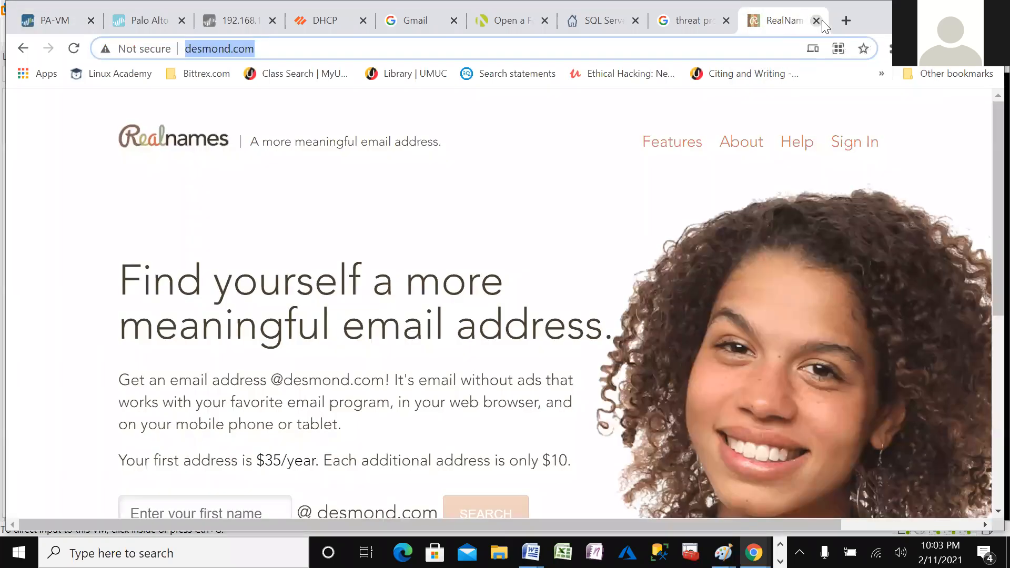
{"action": "left_click", "coordinate": [845, 20]}
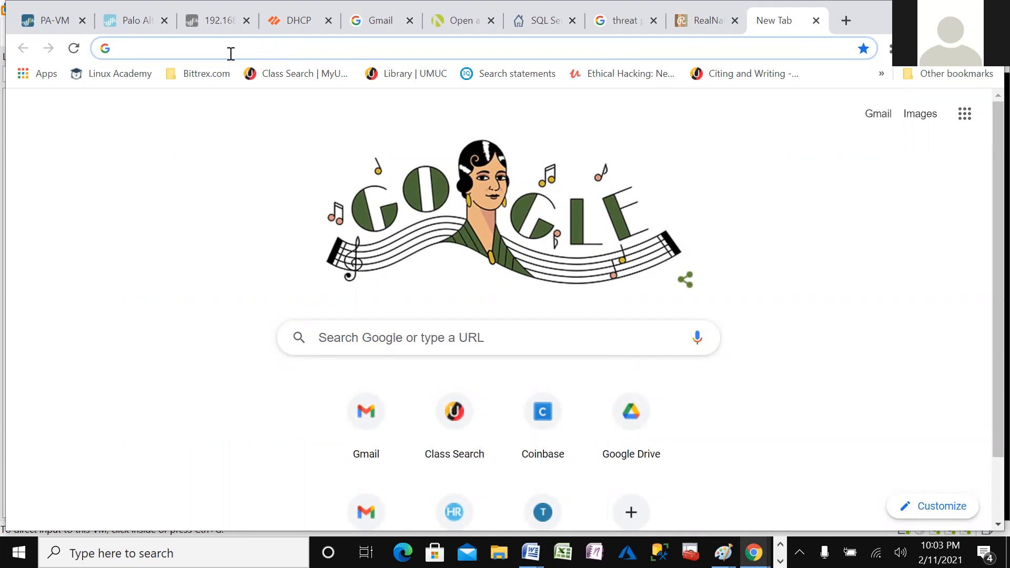
{"action": "left_click", "coordinate": [482, 43]}
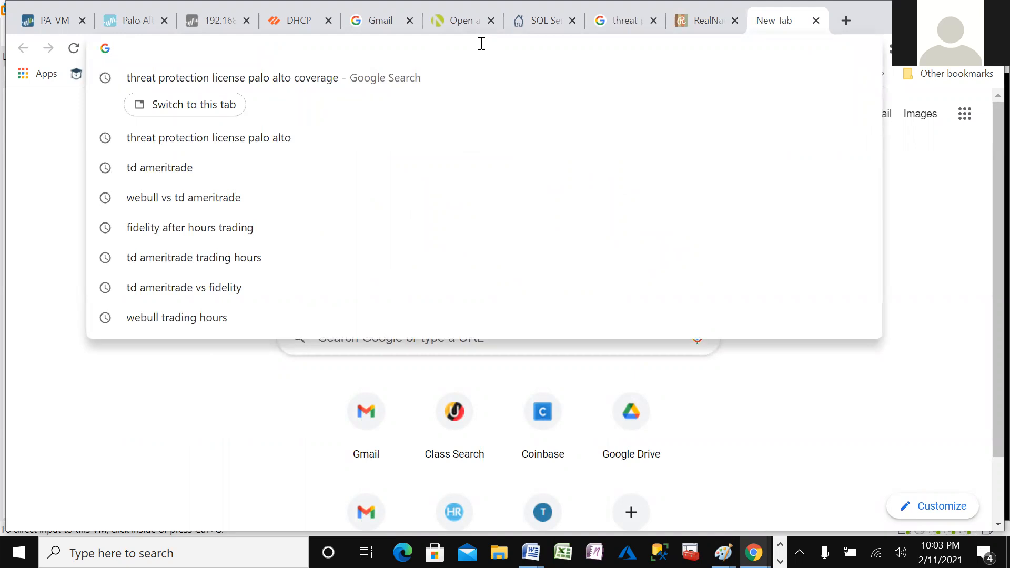
- Look through the site access actions in the URL_Fil profile's category list and save the profile
{"action": "left_click", "coordinate": [39, 21]}
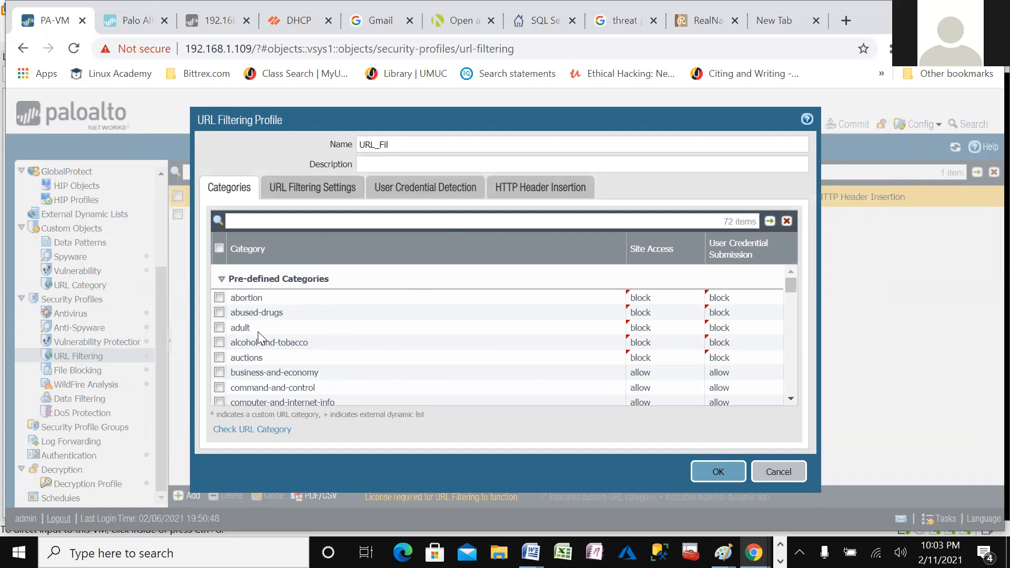
{"action": "scroll", "coordinate": [253, 358], "scroll_direction": "down", "scroll_amount": 10}
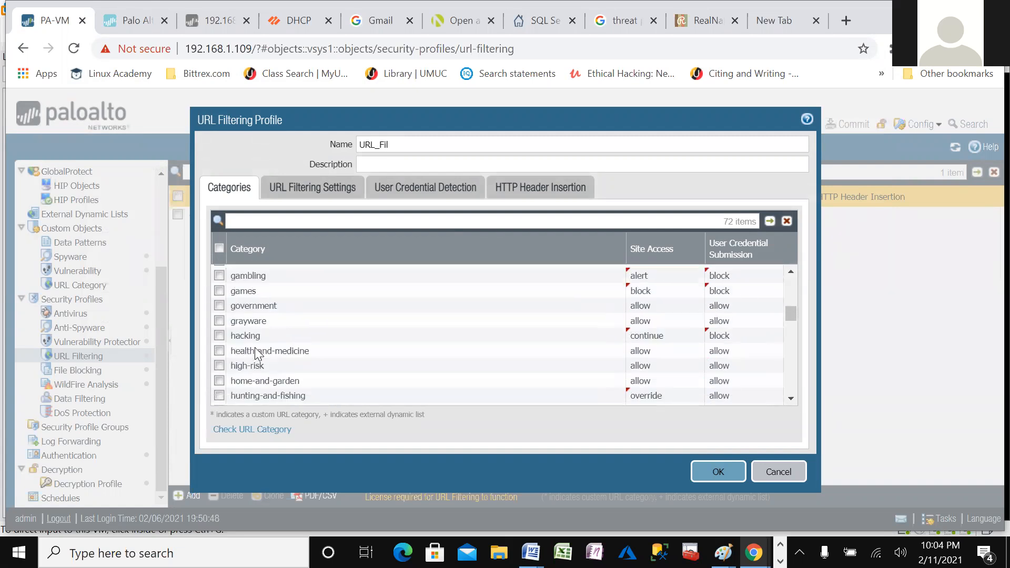
{"action": "scroll", "coordinate": [258, 353], "scroll_direction": "down", "scroll_amount": 9}
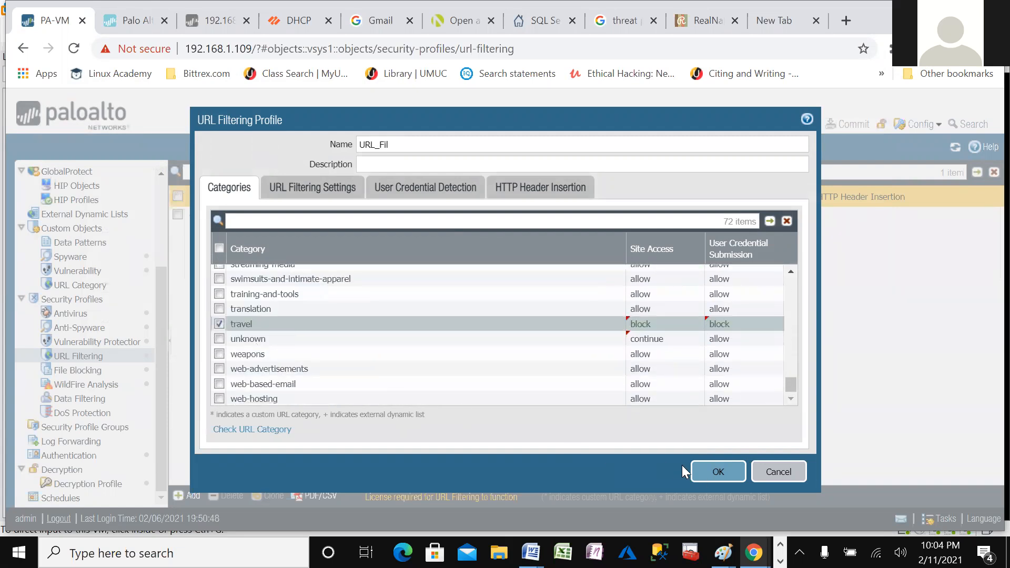
{"action": "left_click", "coordinate": [717, 473]}
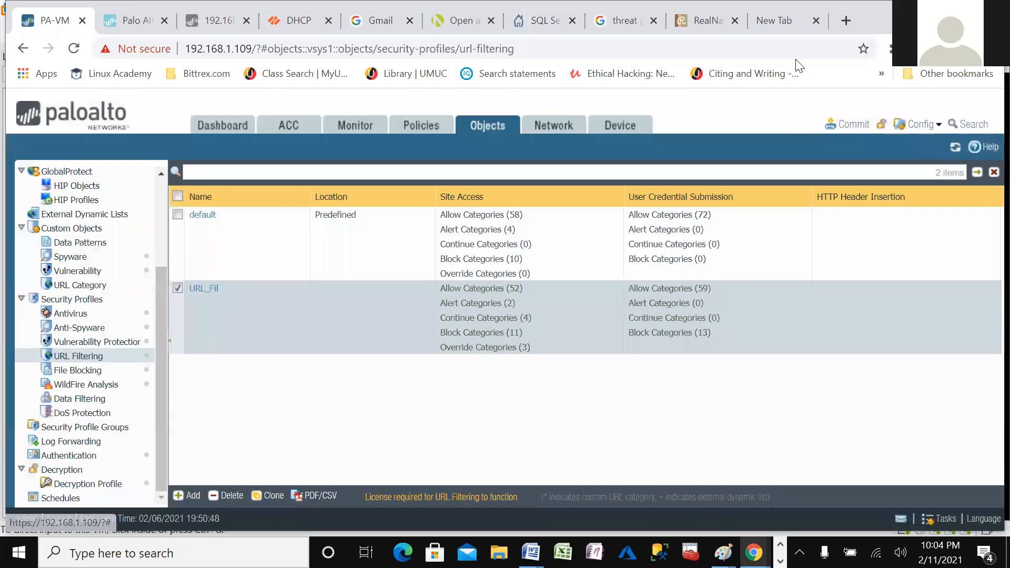
{"action": "left_click", "coordinate": [790, 26]}
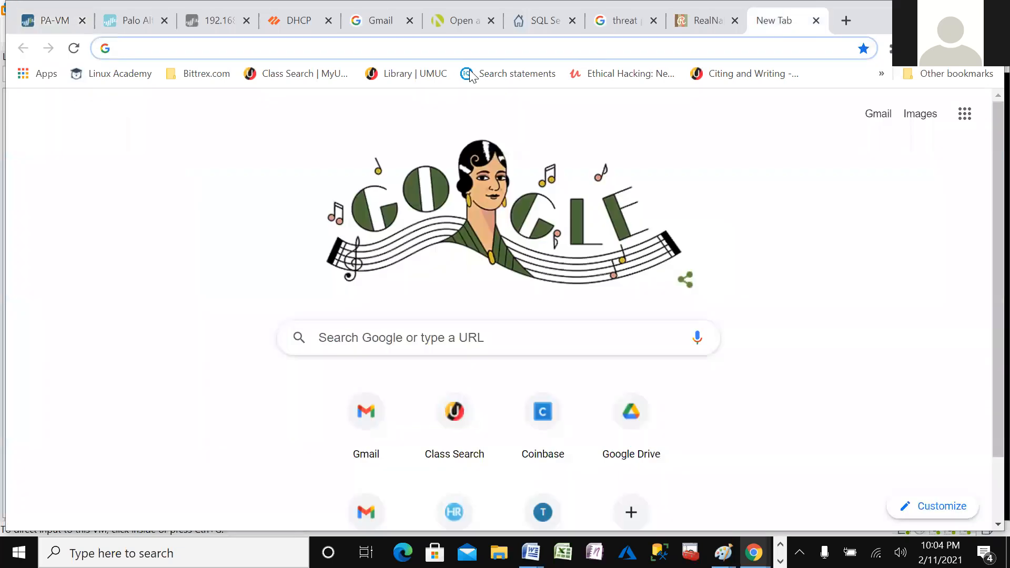
{"action": "left_click", "coordinate": [354, 46]}
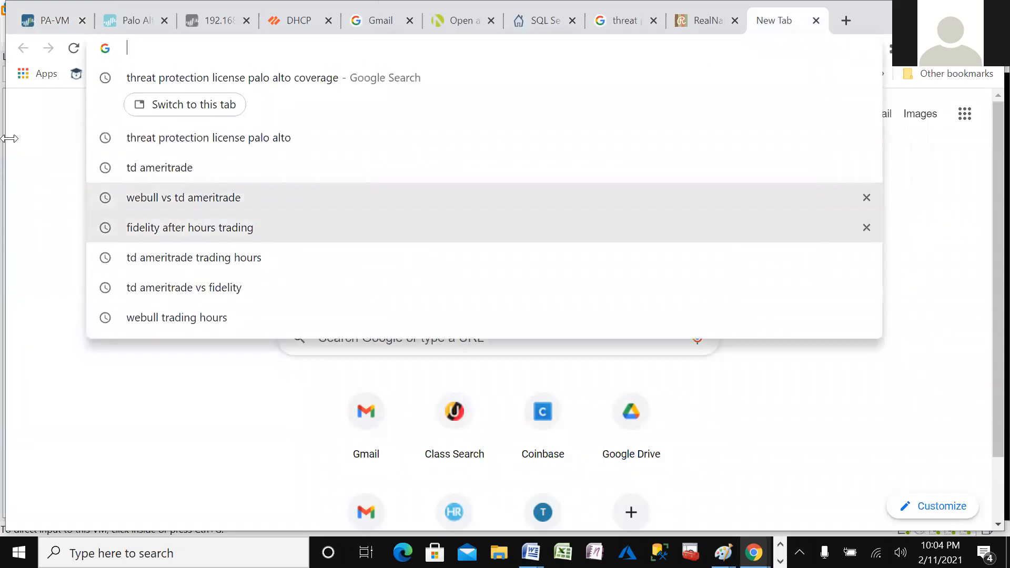
{"action": "left_click", "coordinate": [51, 25]}
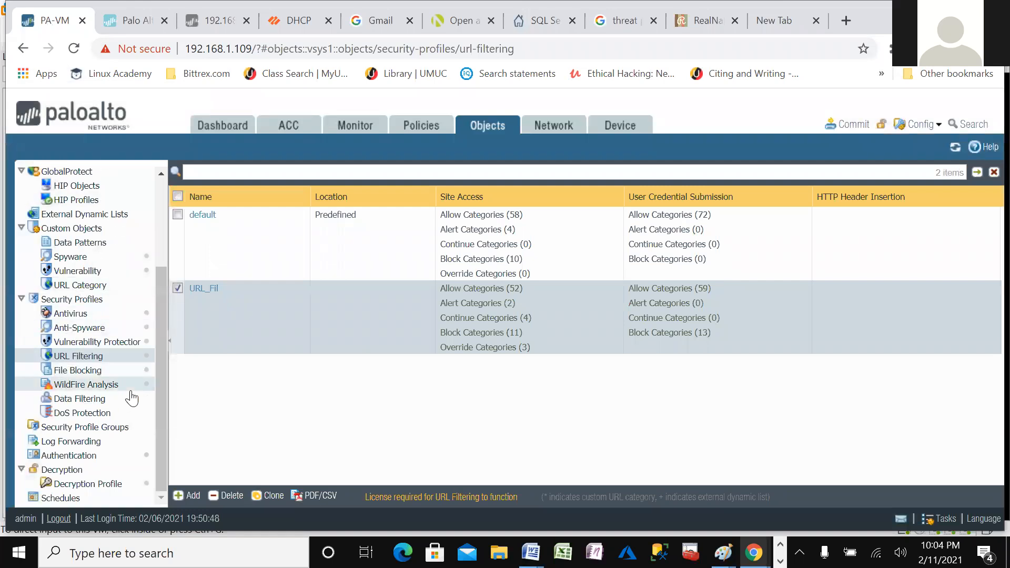
- Start a new custom URL category named Des, keeping its type as URL List
{"action": "left_click", "coordinate": [133, 285]}
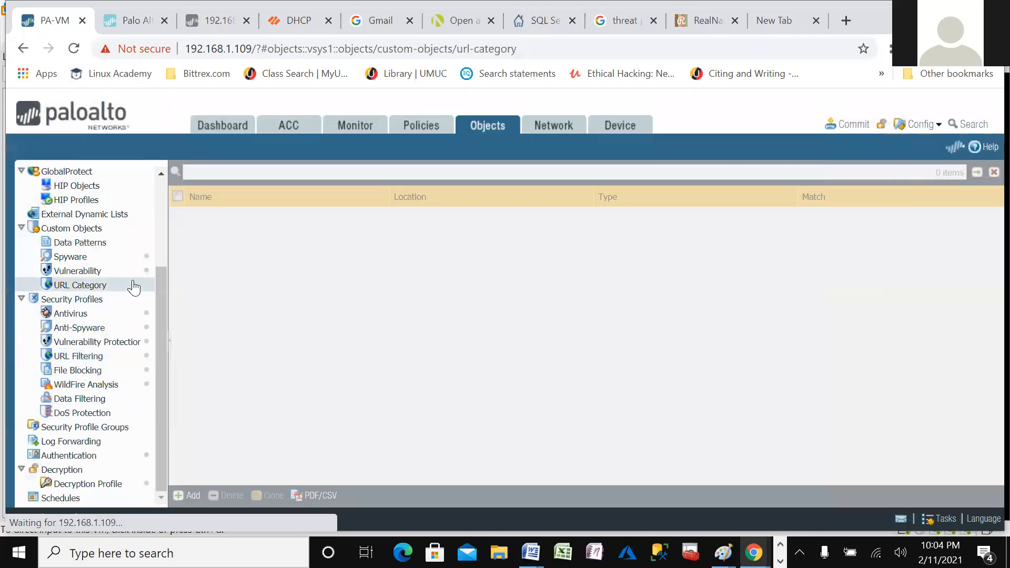
{"action": "left_click", "coordinate": [186, 495]}
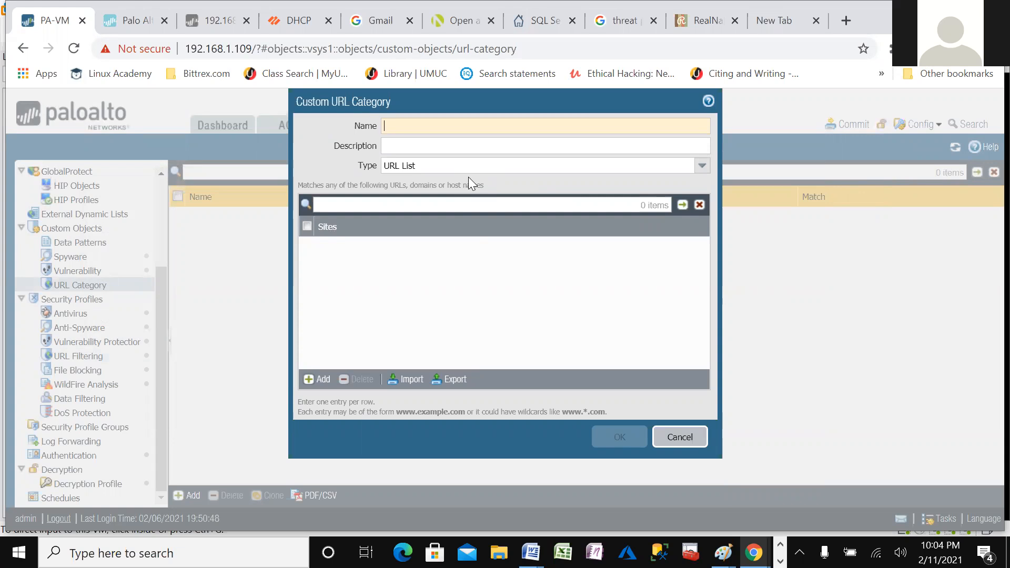
{"action": "type", "text": "Des"}
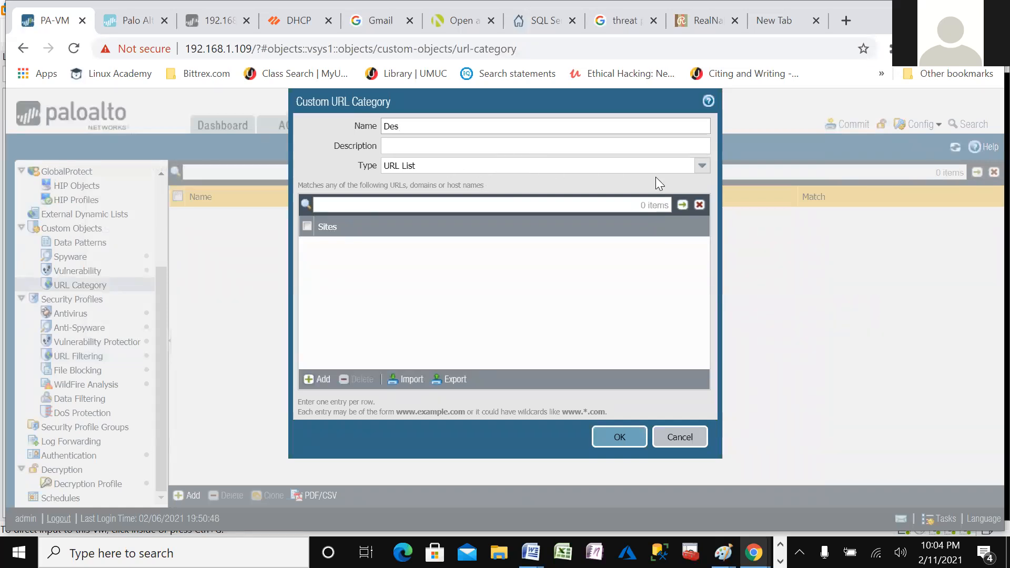
{"action": "left_click", "coordinate": [701, 167]}
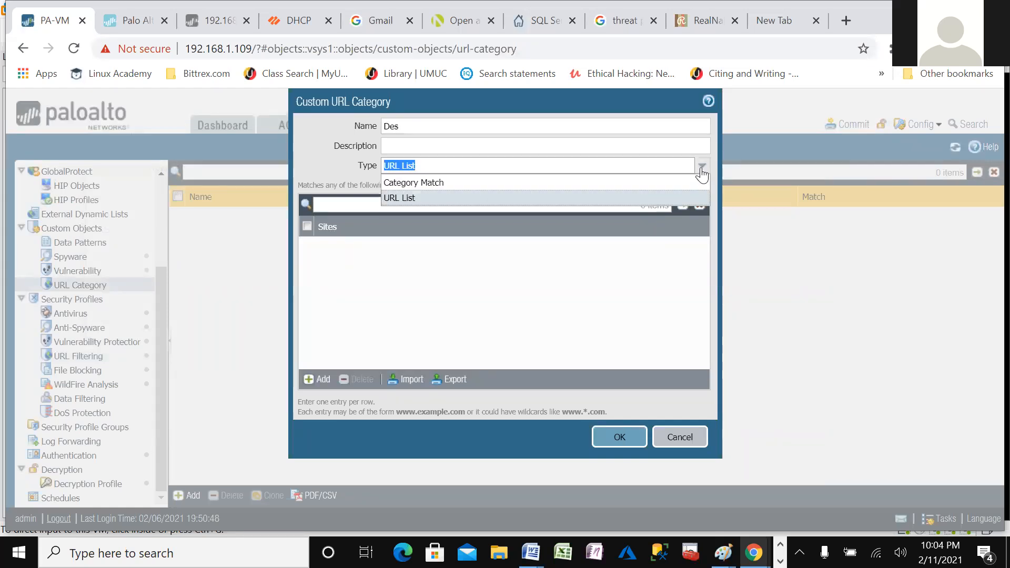
{"action": "left_click", "coordinate": [701, 169]}
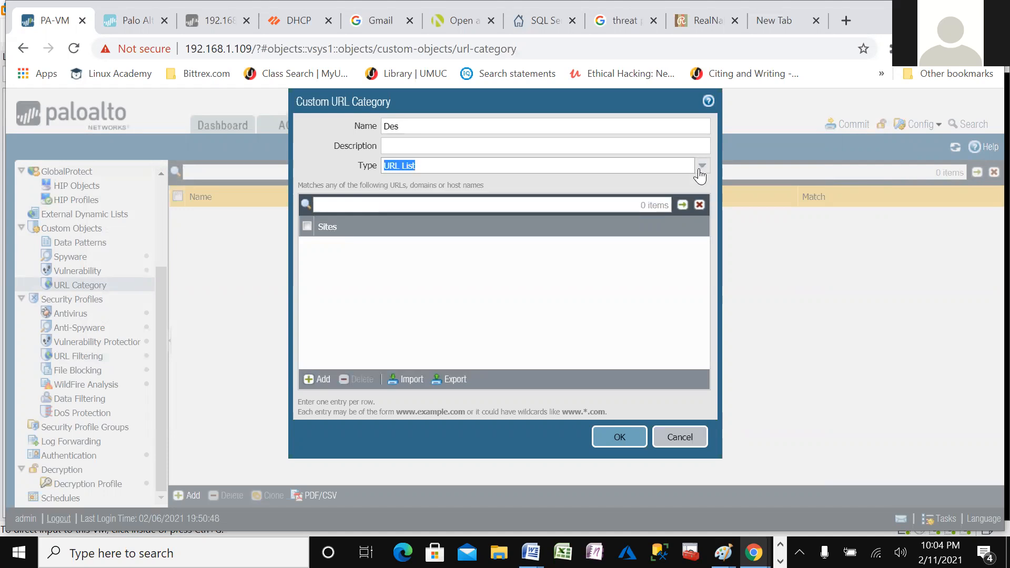
- Add des.com to the sites of the Des custom URL category
{"action": "left_click", "coordinate": [314, 377]}
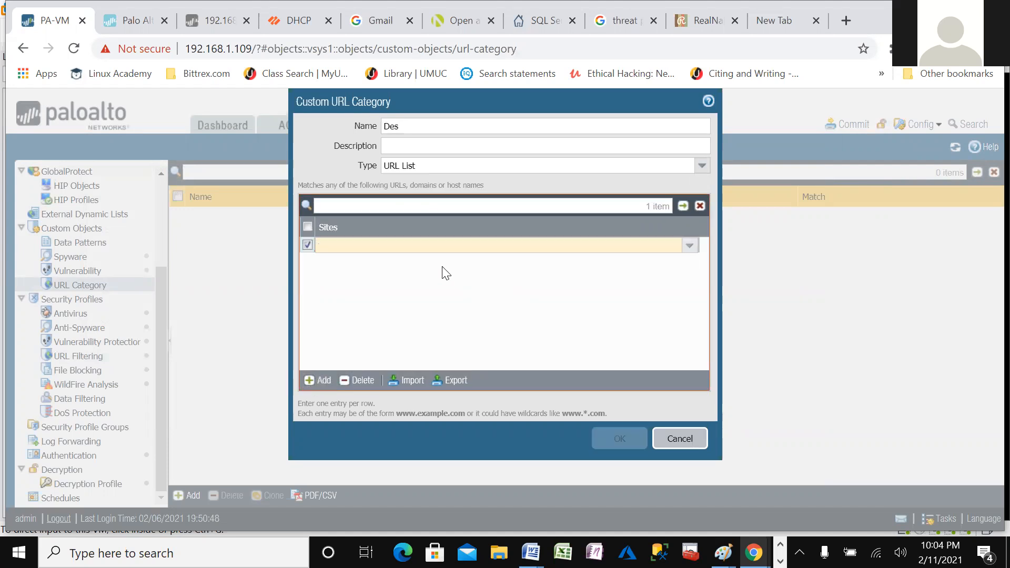
{"action": "type", "text": "des"}
{"action": "key", "text": "Return"}
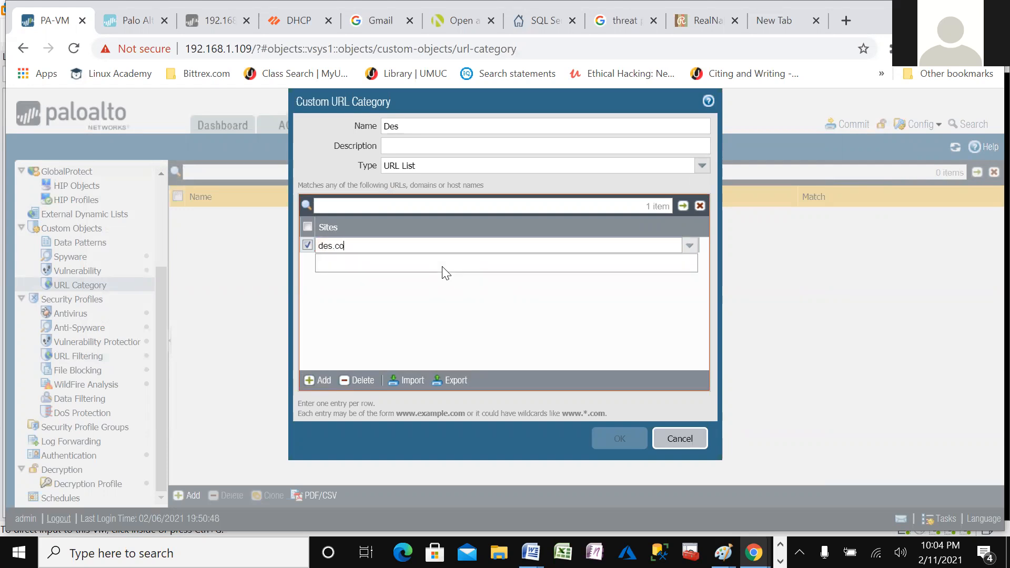
{"action": "left_click", "coordinate": [426, 320]}
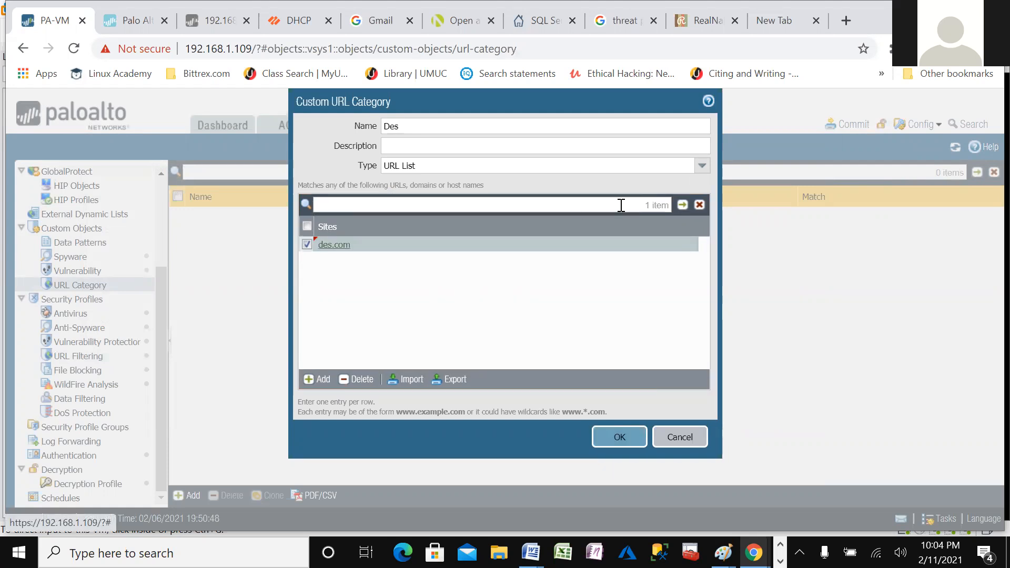
- Change the Des category's type to Category Match and look through the predefined categories offered for a new entry
{"action": "left_click", "coordinate": [702, 167]}
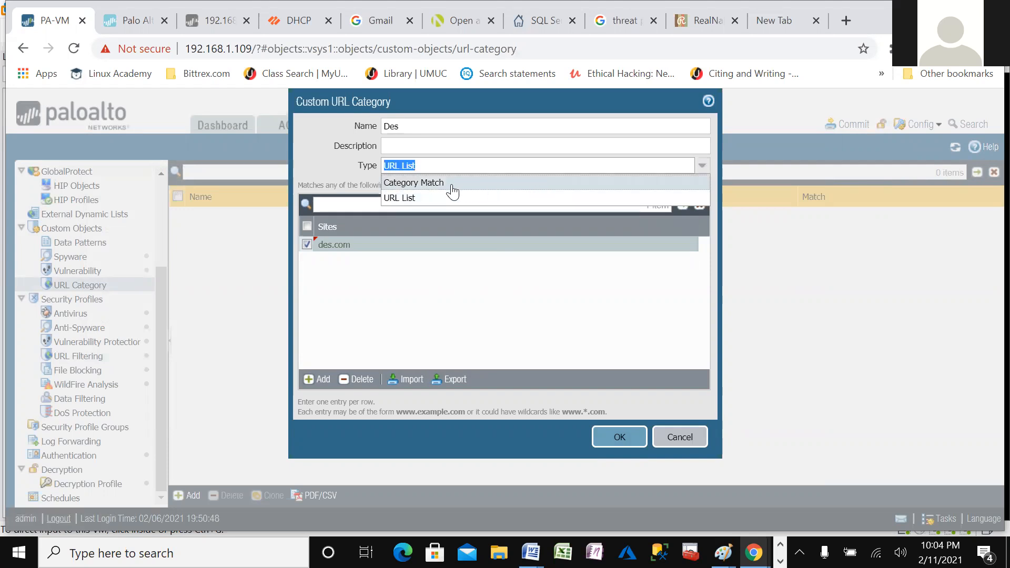
{"action": "left_click", "coordinate": [476, 317]}
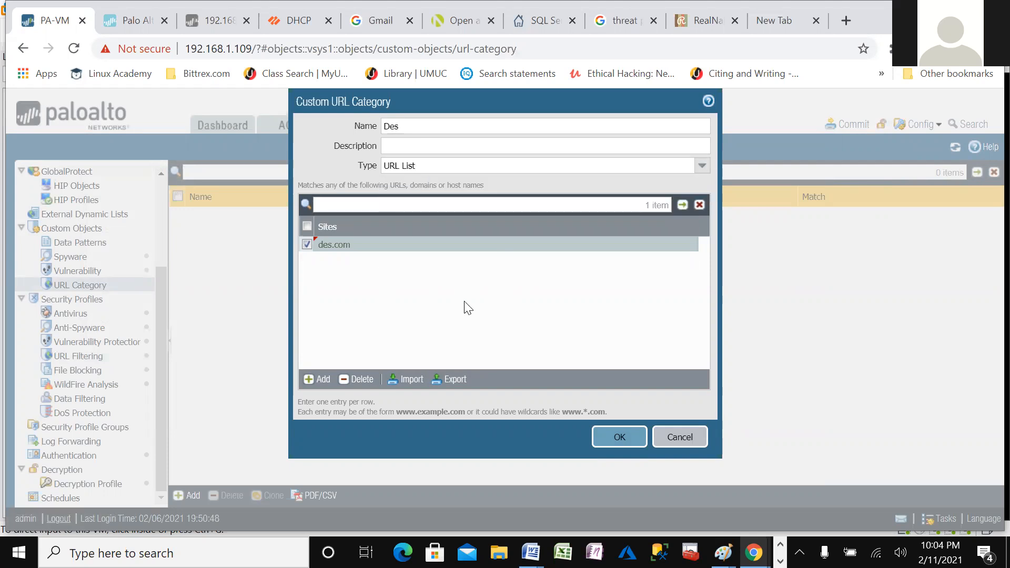
{"action": "left_click", "coordinate": [702, 166]}
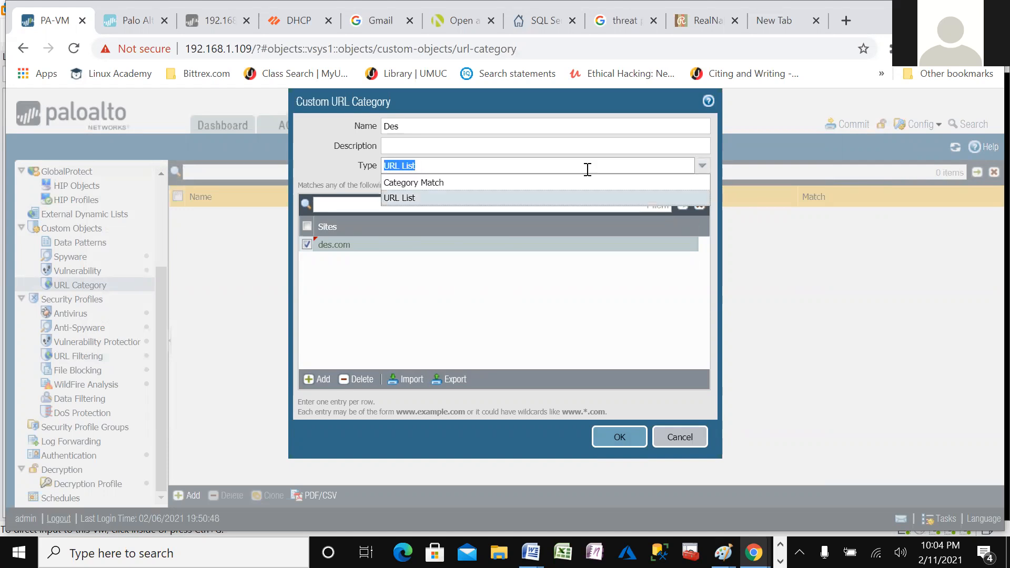
{"action": "left_click", "coordinate": [418, 182]}
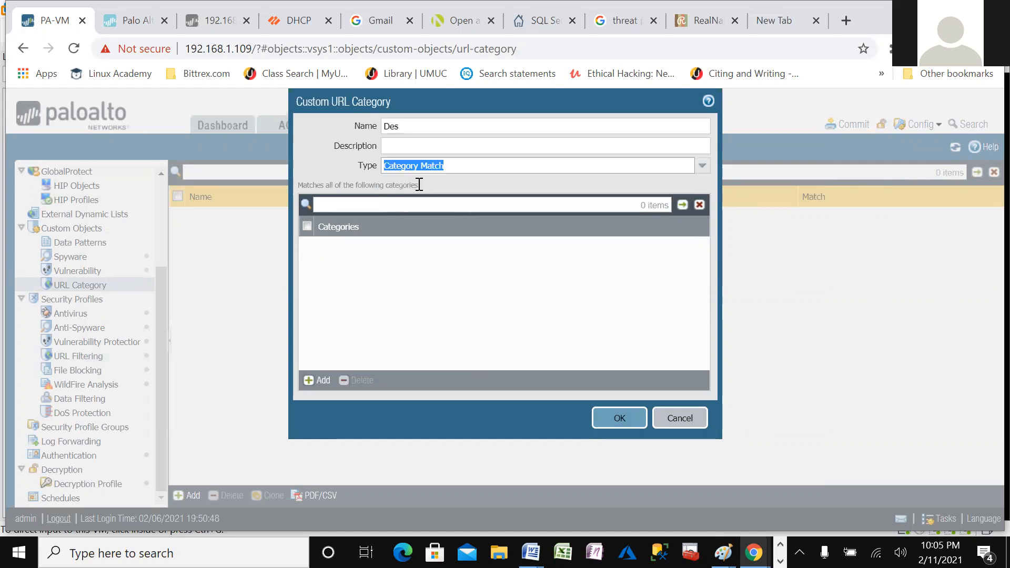
{"action": "left_click", "coordinate": [312, 380]}
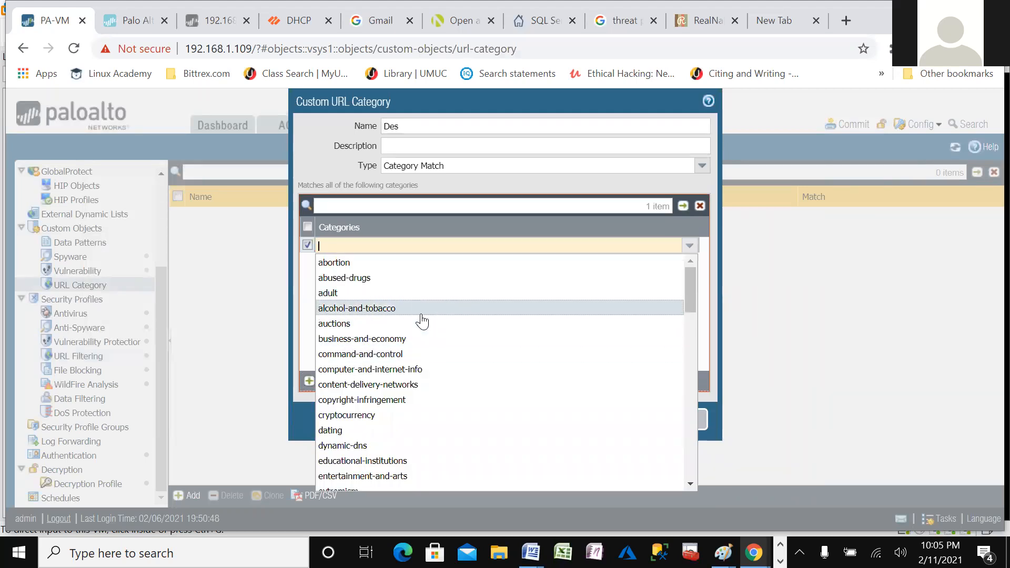
{"action": "scroll", "coordinate": [553, 331], "scroll_direction": "down", "scroll_amount": 5}
{"action": "scroll", "coordinate": [552, 332], "scroll_direction": "down", "scroll_amount": 8}
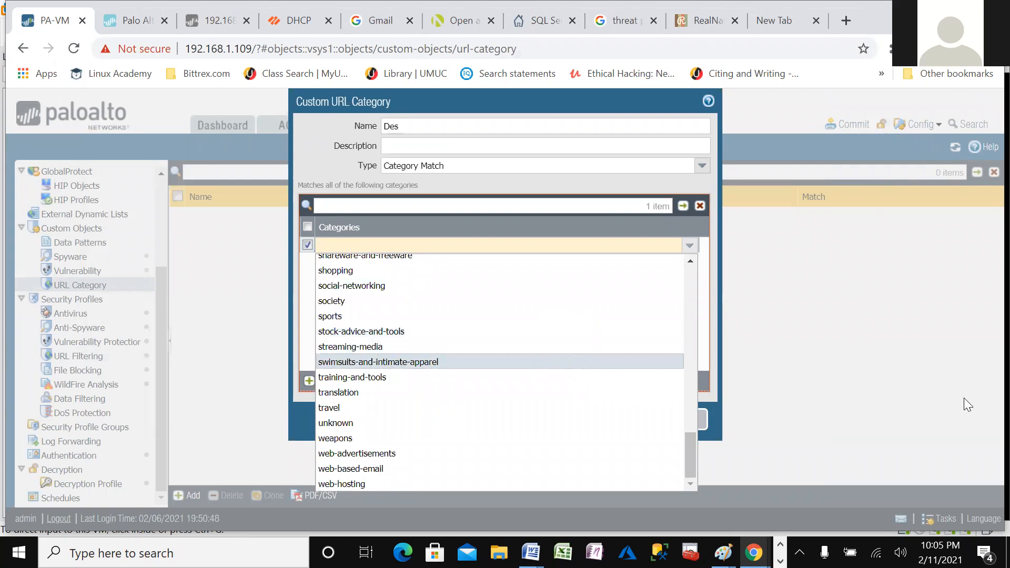
{"action": "left_click", "coordinate": [876, 380]}
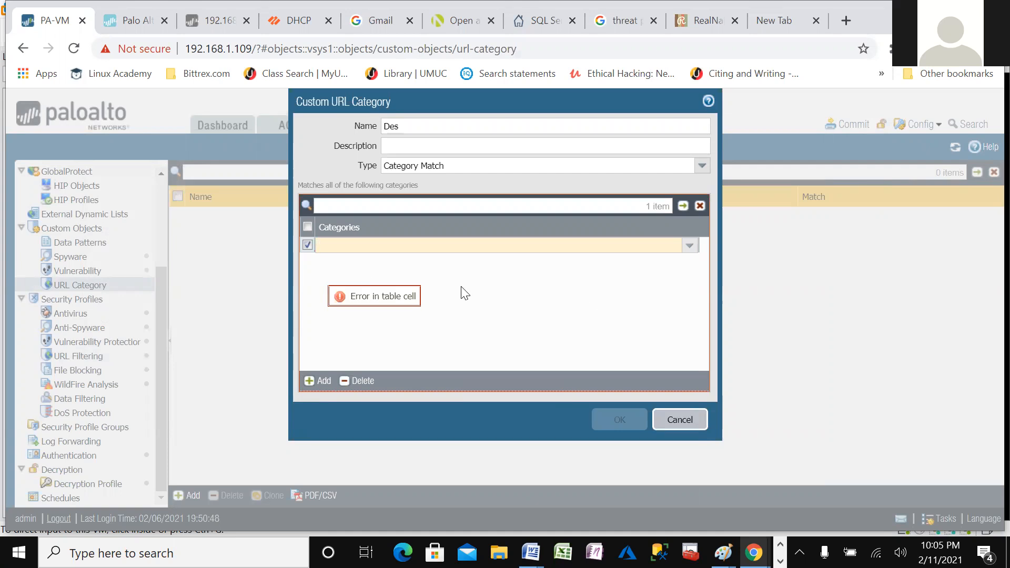
- Try to save the Des custom URL category with MyURL_CAT as its category entry
{"action": "type", "text": "My"}
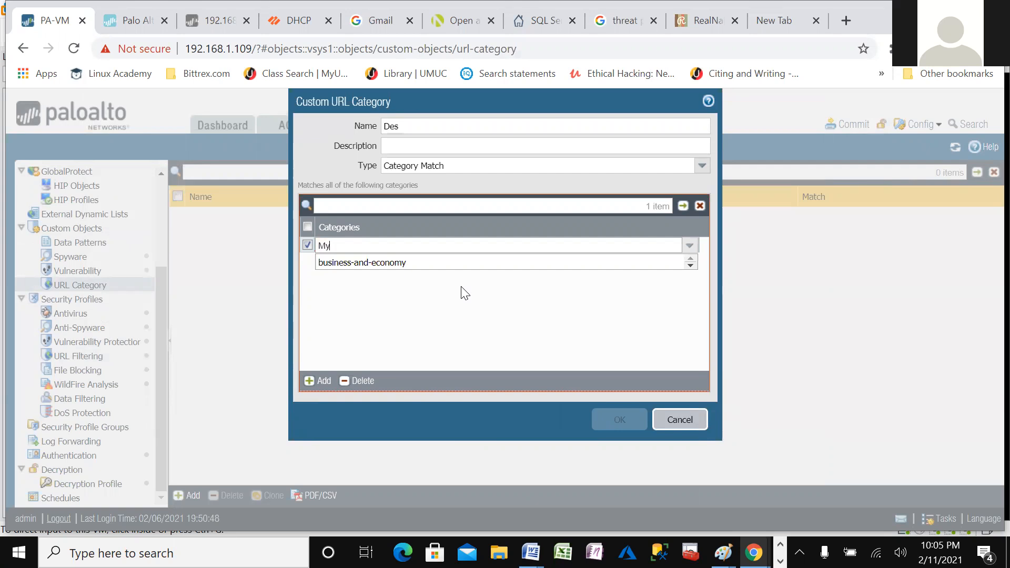
{"action": "type", "text": "URL"}
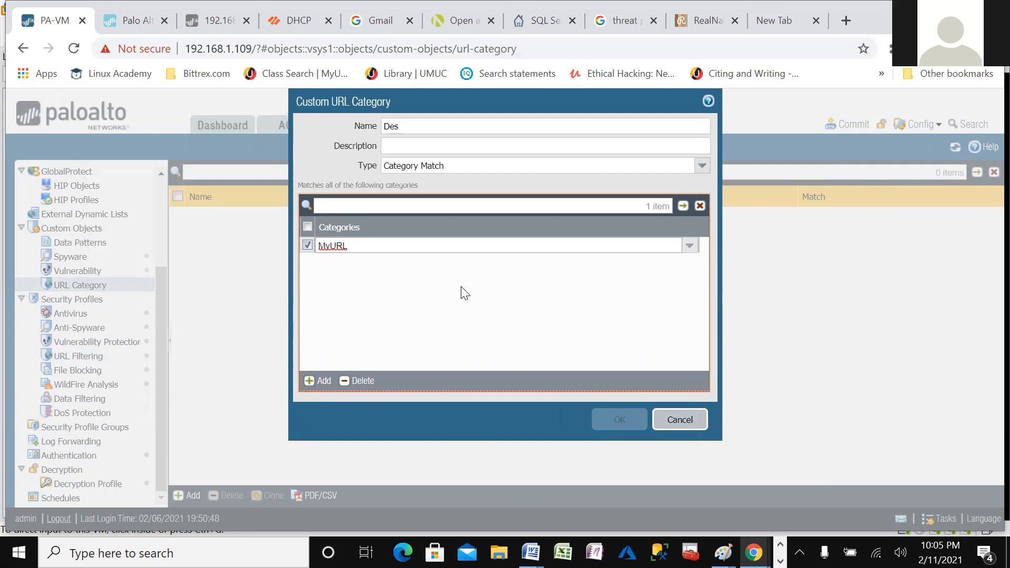
{"action": "type", "text": "_C"}
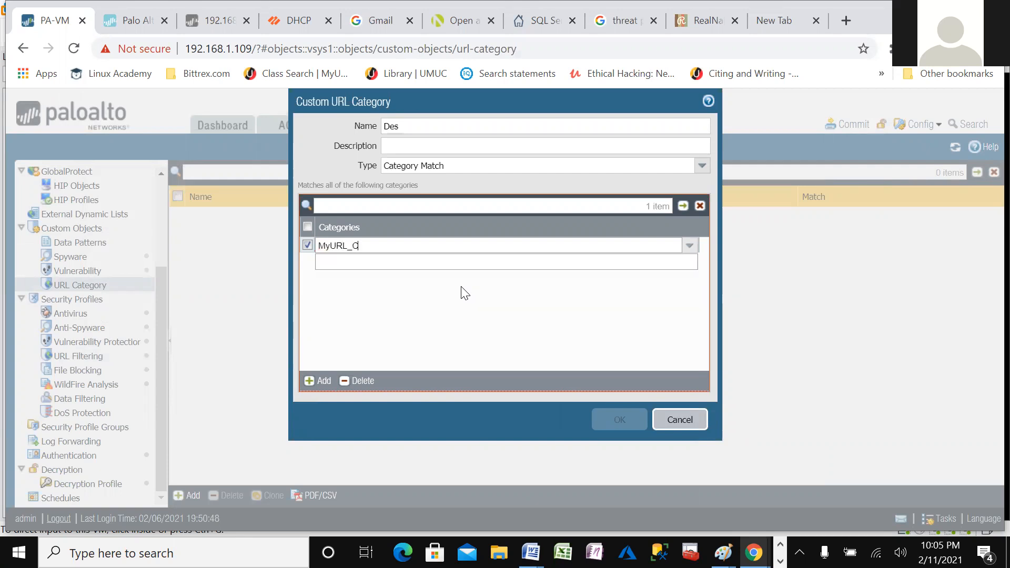
{"action": "left_click", "coordinate": [433, 294]}
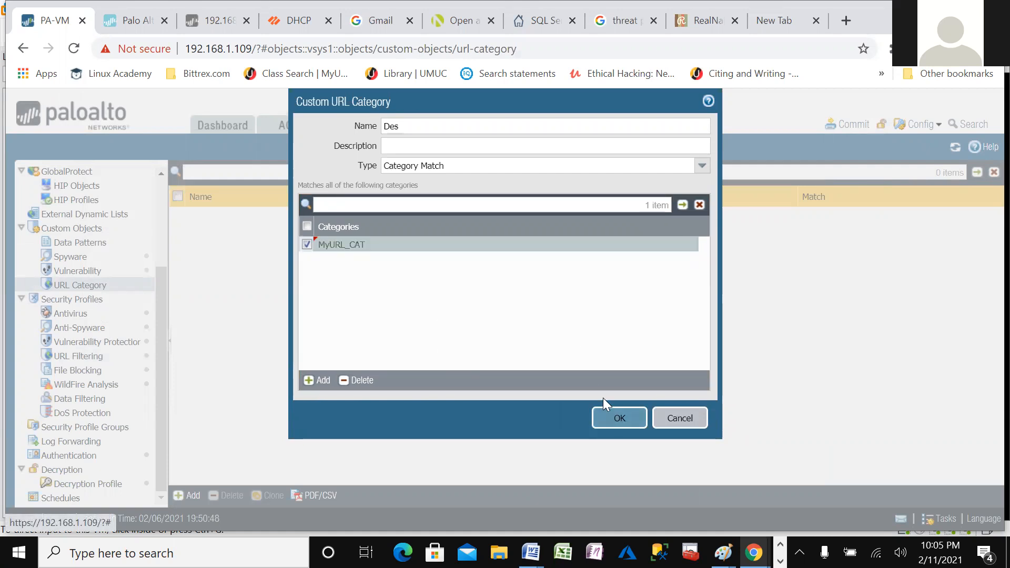
{"action": "left_click", "coordinate": [605, 411]}
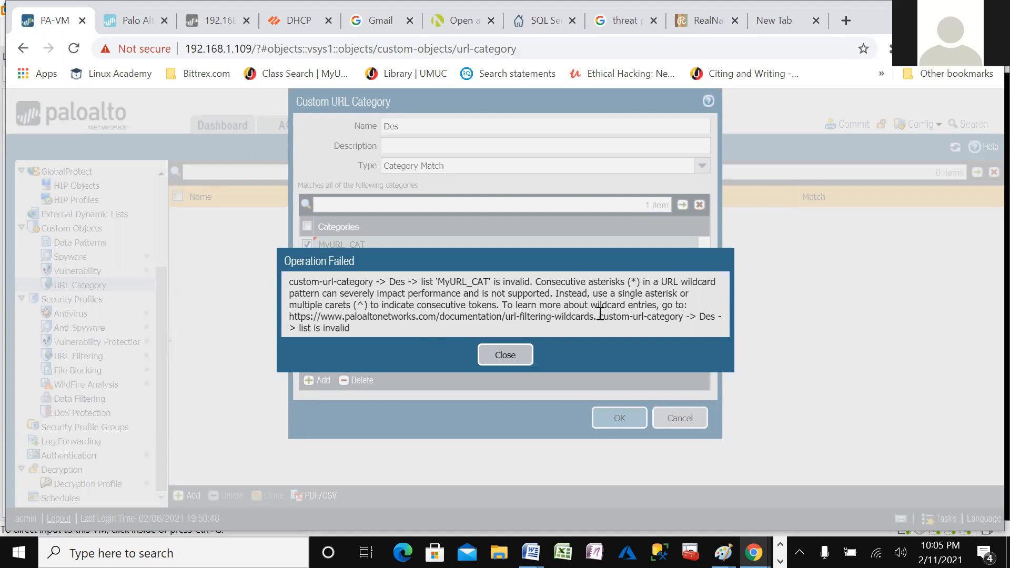
{"action": "left_click", "coordinate": [516, 355]}
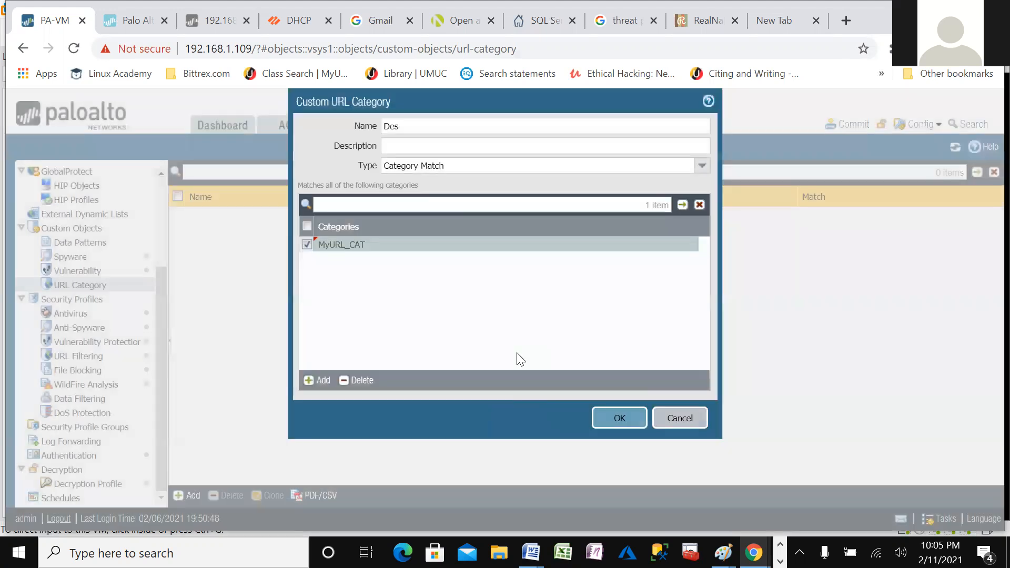
- Change the category entry to MyURLCAT and try to save the Des custom URL category again
{"action": "left_click", "coordinate": [361, 247]}
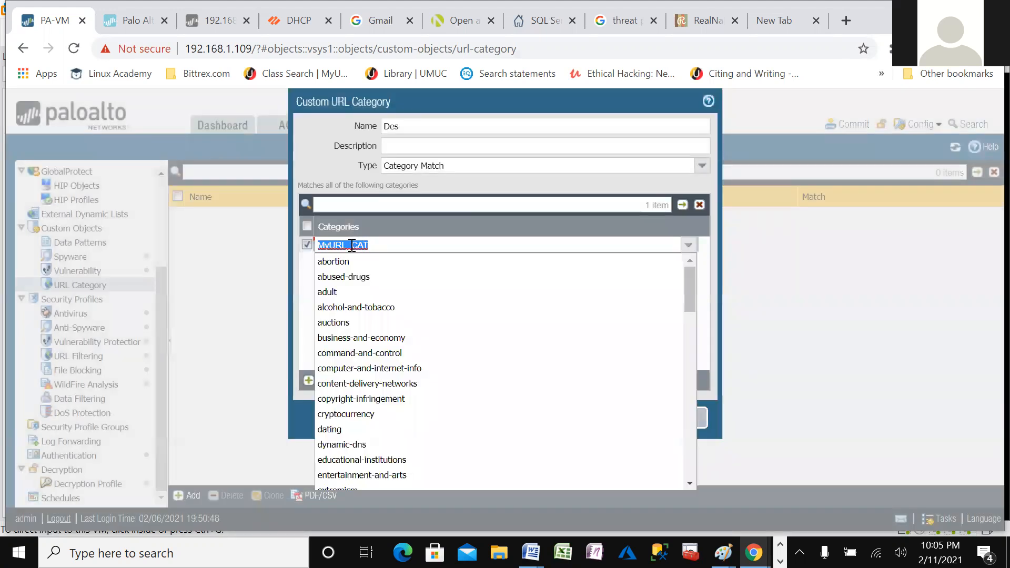
{"action": "left_click", "coordinate": [351, 246]}
{"action": "key", "text": "BackSpace"}
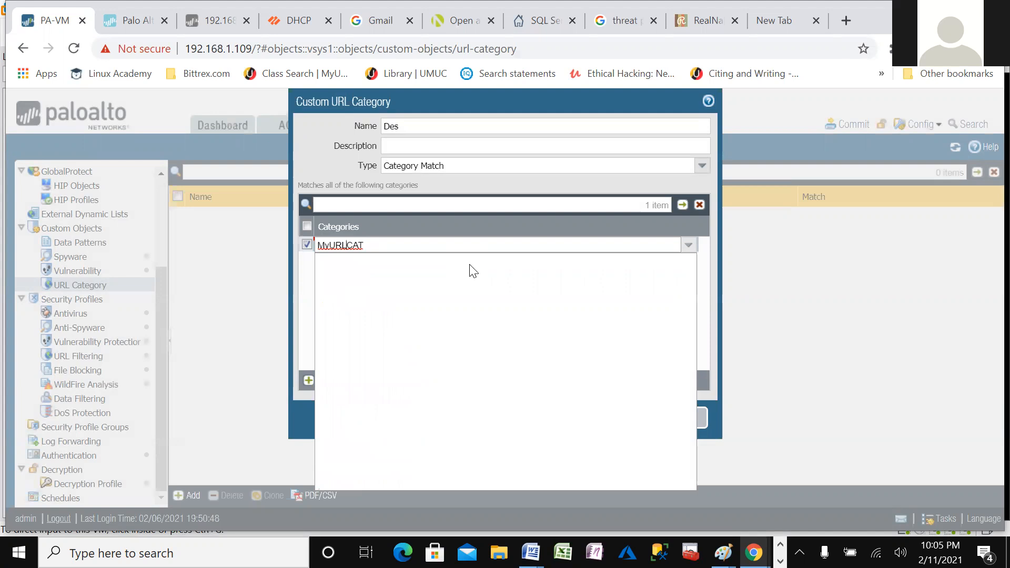
{"action": "left_click", "coordinate": [303, 324]}
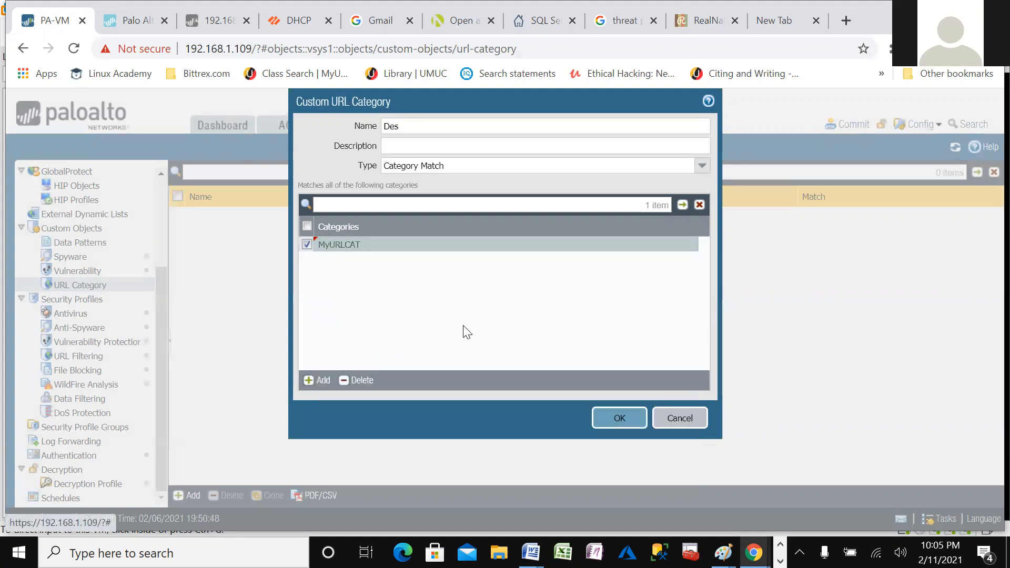
{"action": "left_click", "coordinate": [605, 416]}
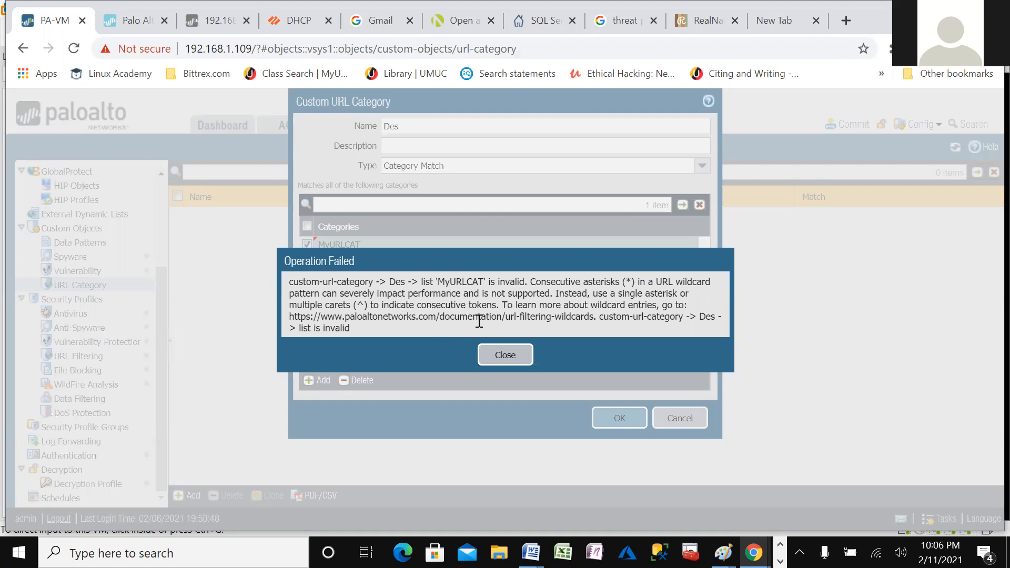
{"action": "left_click", "coordinate": [513, 354]}
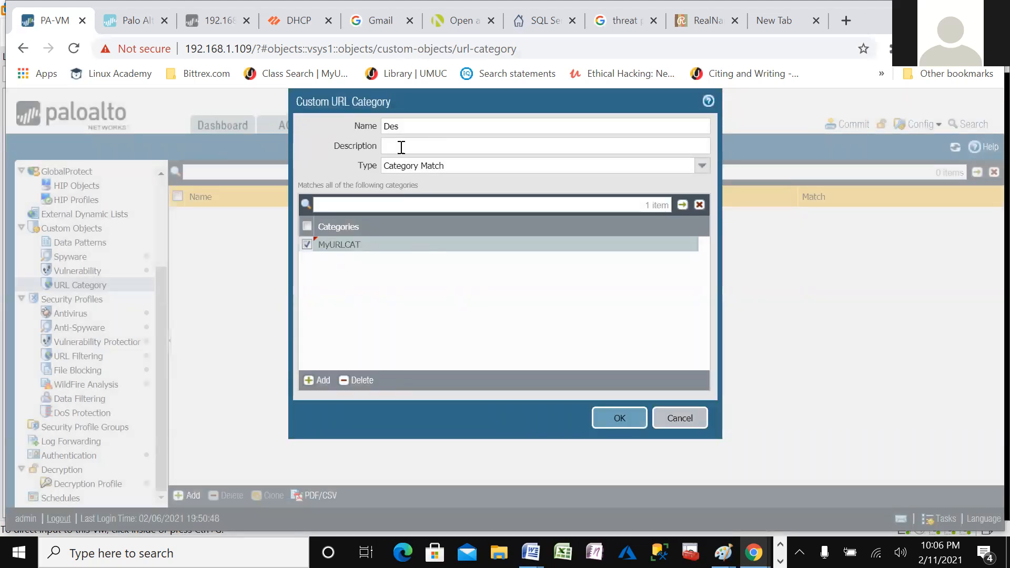
- Try to save the custom URL category under the name myurl, and discard it
{"action": "left_click", "coordinate": [419, 128]}
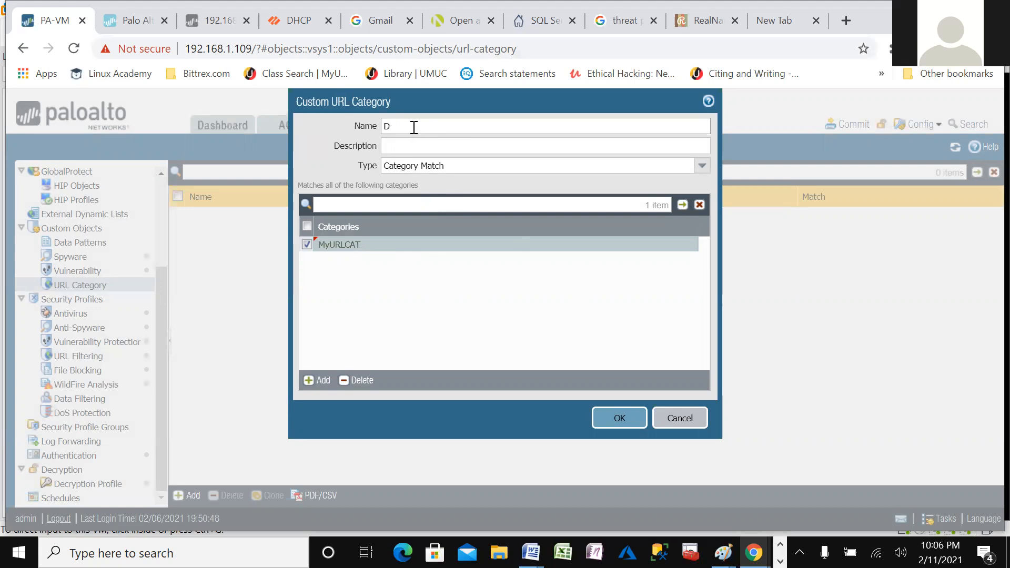
{"action": "key", "text": "BackSpace"}
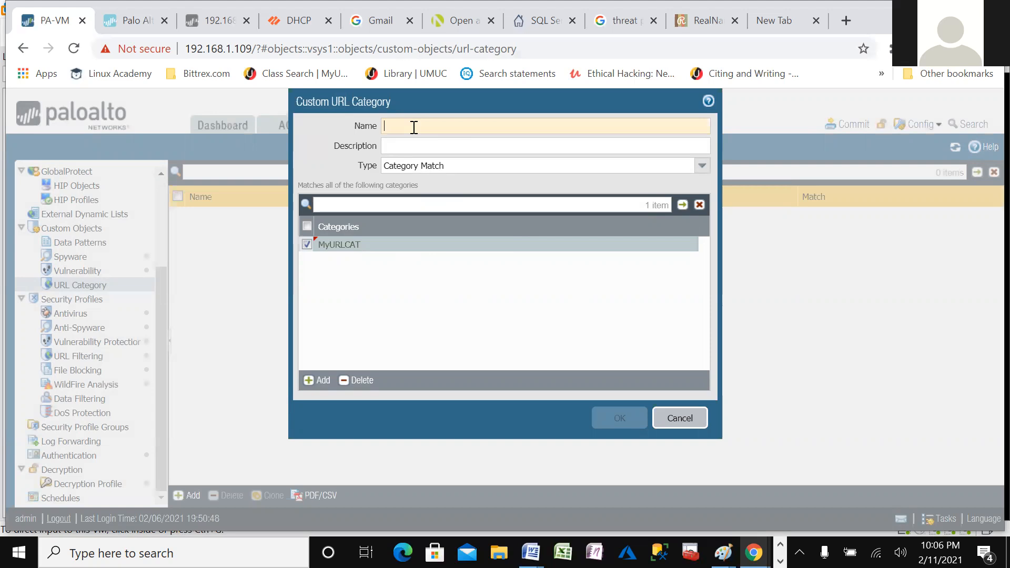
{"action": "type", "text": "myurl"}
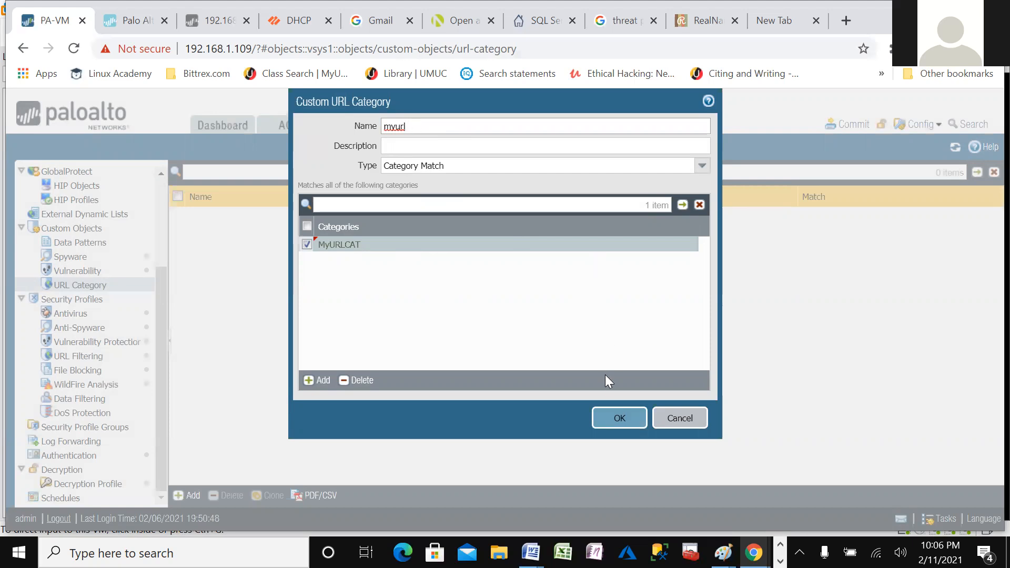
{"action": "left_click", "coordinate": [621, 418]}
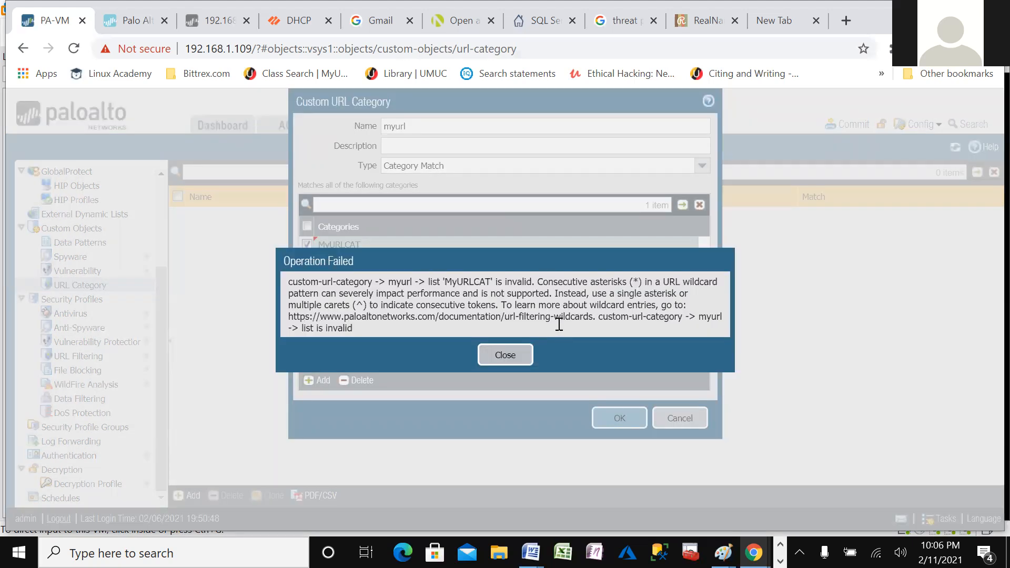
{"action": "left_click", "coordinate": [501, 353]}
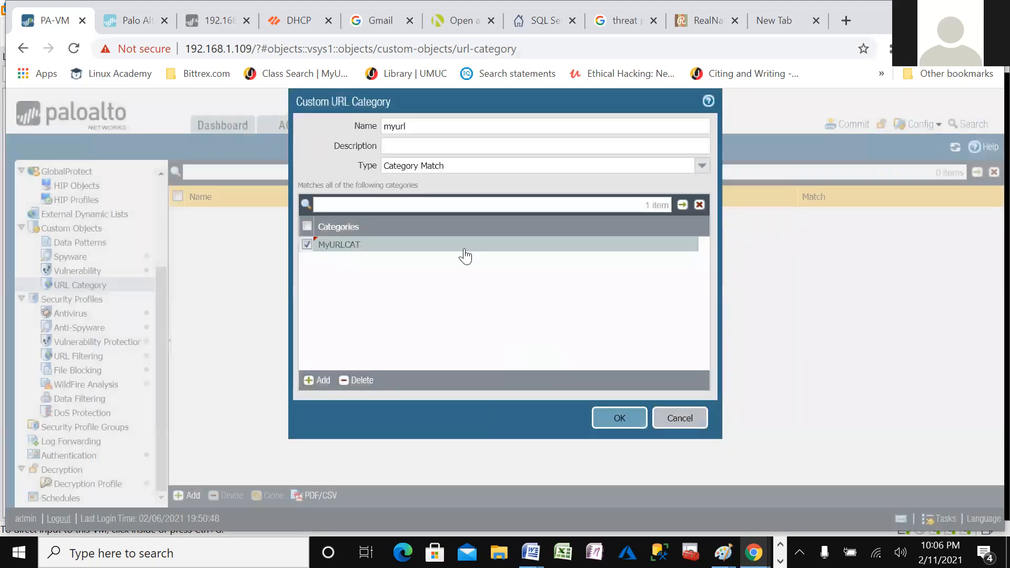
{"action": "left_click", "coordinate": [403, 129]}
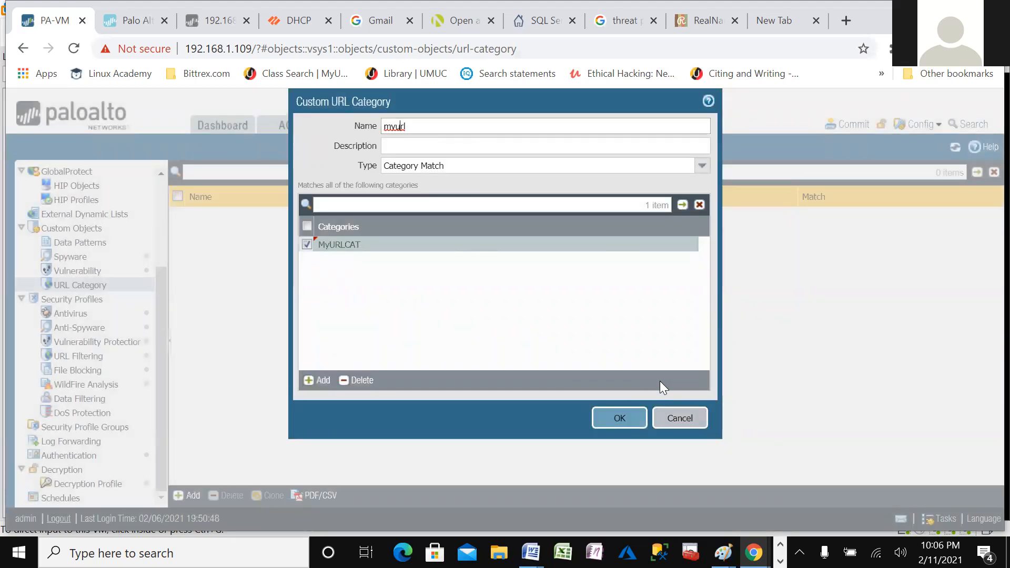
{"action": "left_click", "coordinate": [414, 124]}
{"action": "double_click", "coordinate": [414, 125]}
{"action": "left_click", "coordinate": [678, 418]}
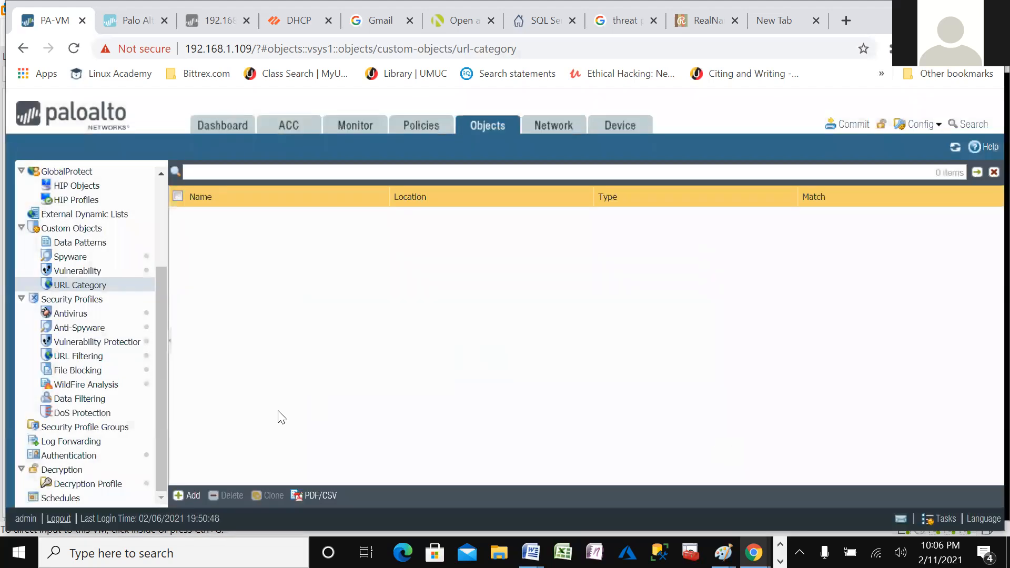
- Create a custom URL category named des, of type URL List, with the site dES.COM
{"action": "left_click", "coordinate": [189, 495]}
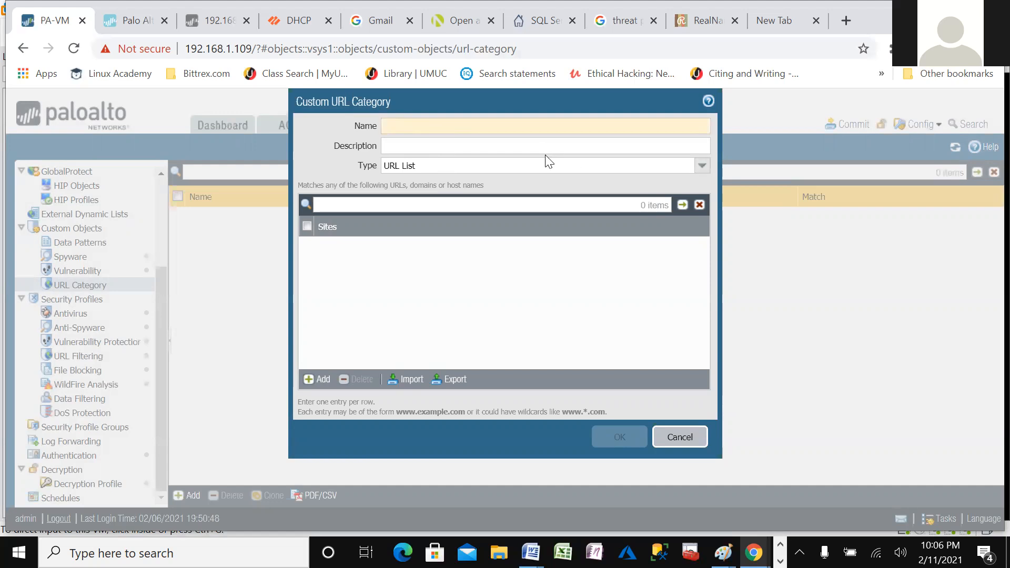
{"action": "type", "text": "des"}
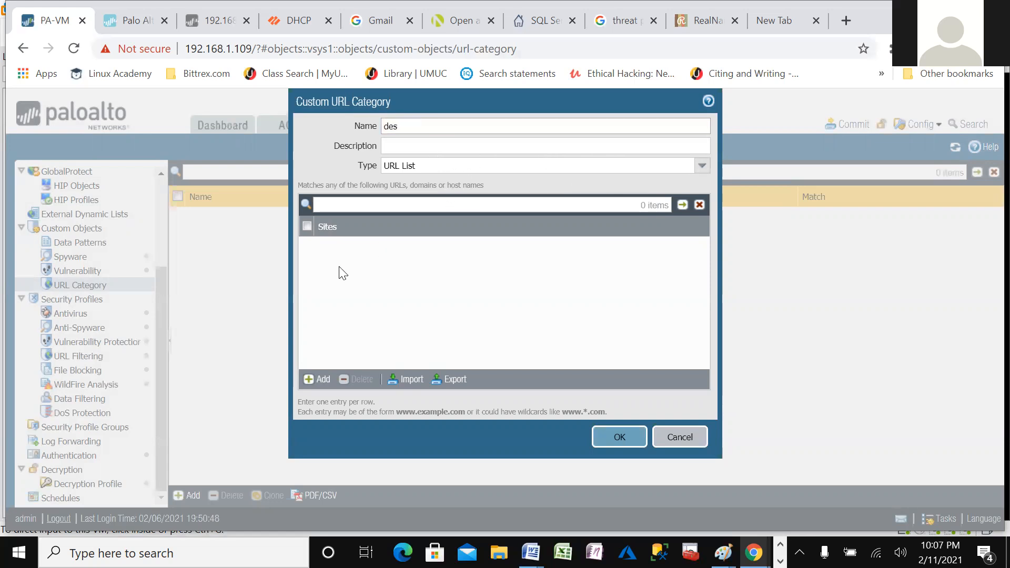
{"action": "left_click", "coordinate": [319, 379]}
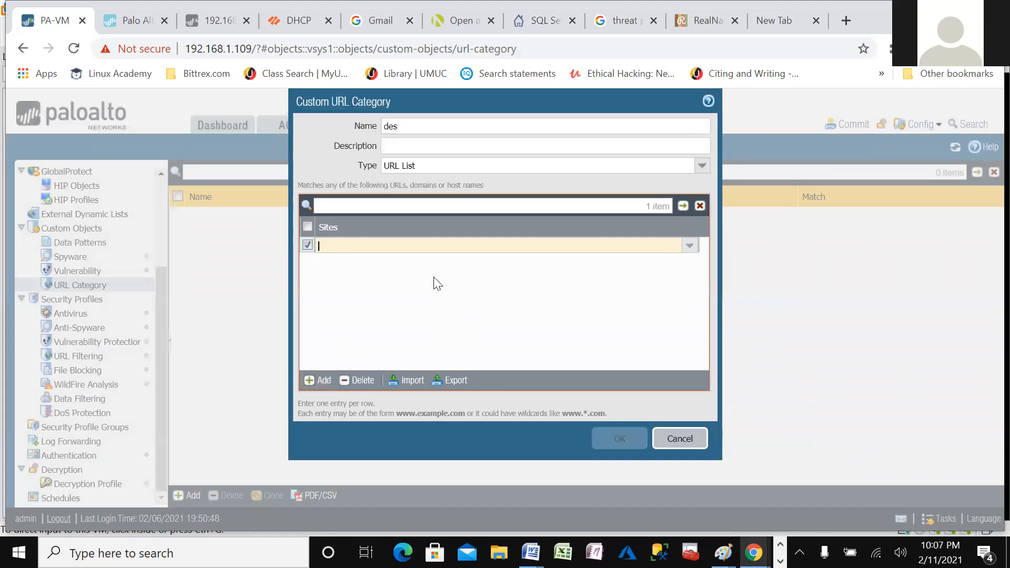
{"action": "type", "text": "d"}
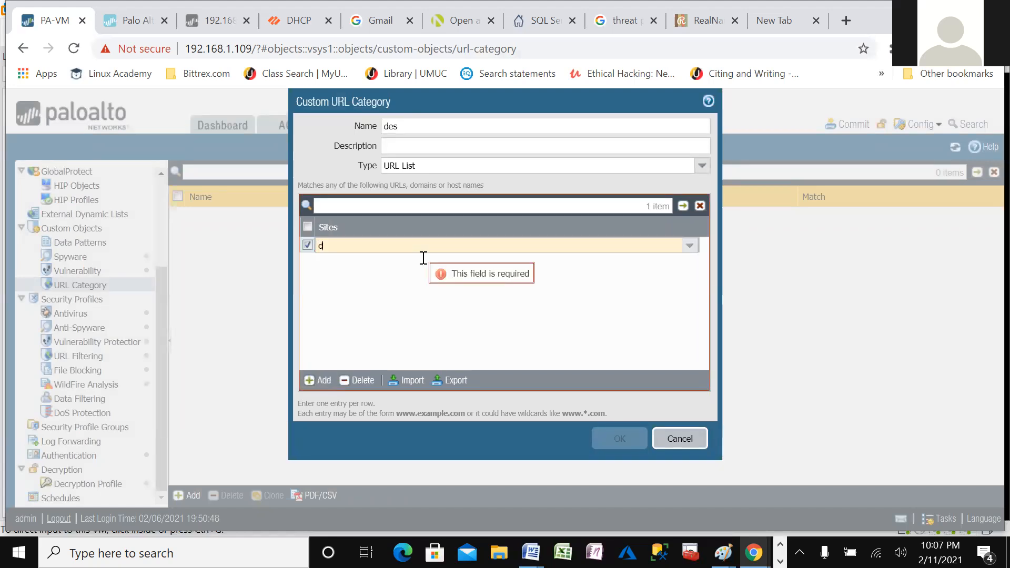
{"action": "type", "text": "ES"}
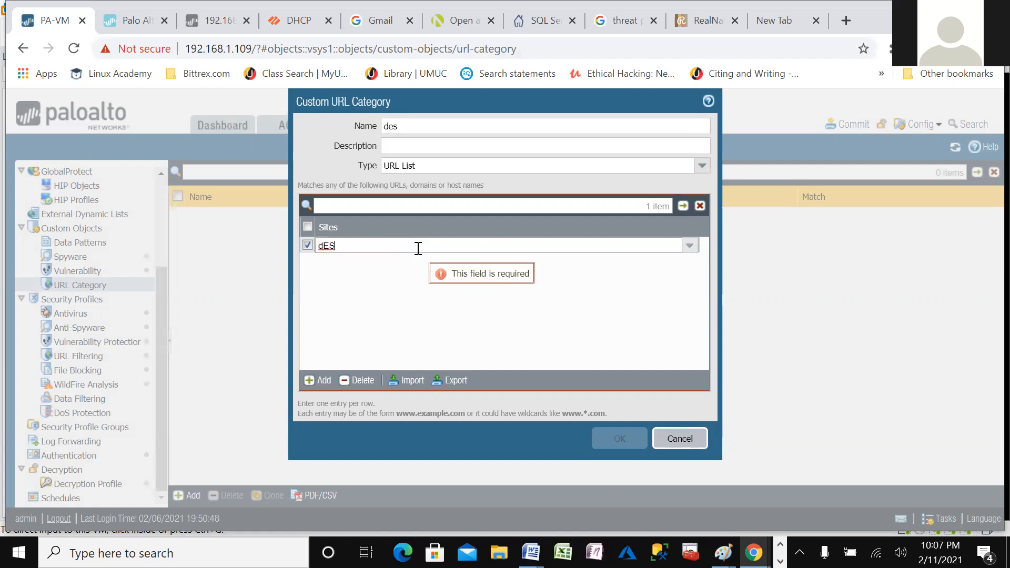
{"action": "type", "text": " C"}
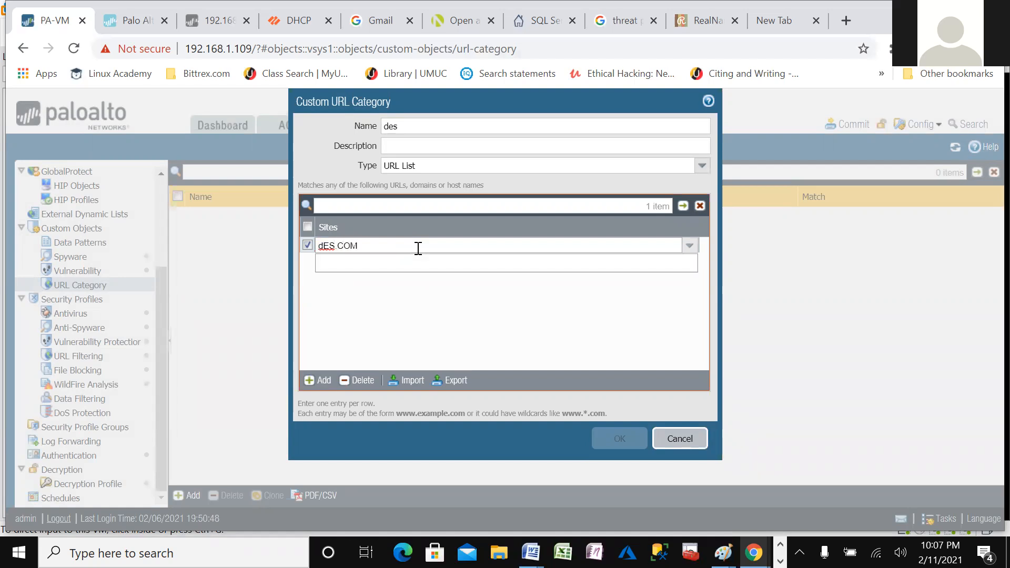
{"action": "left_click", "coordinate": [440, 316]}
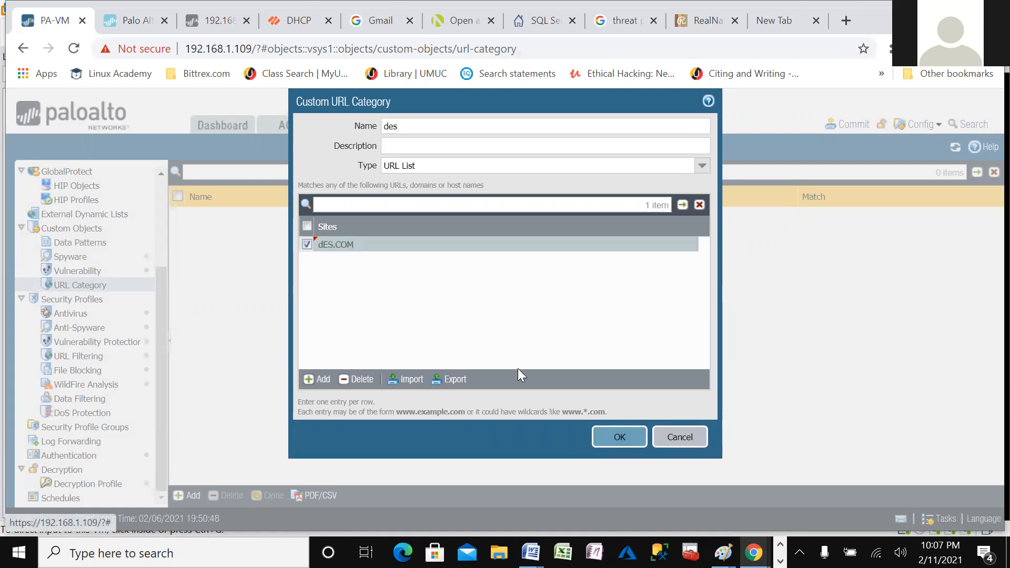
{"action": "left_click", "coordinate": [618, 435]}
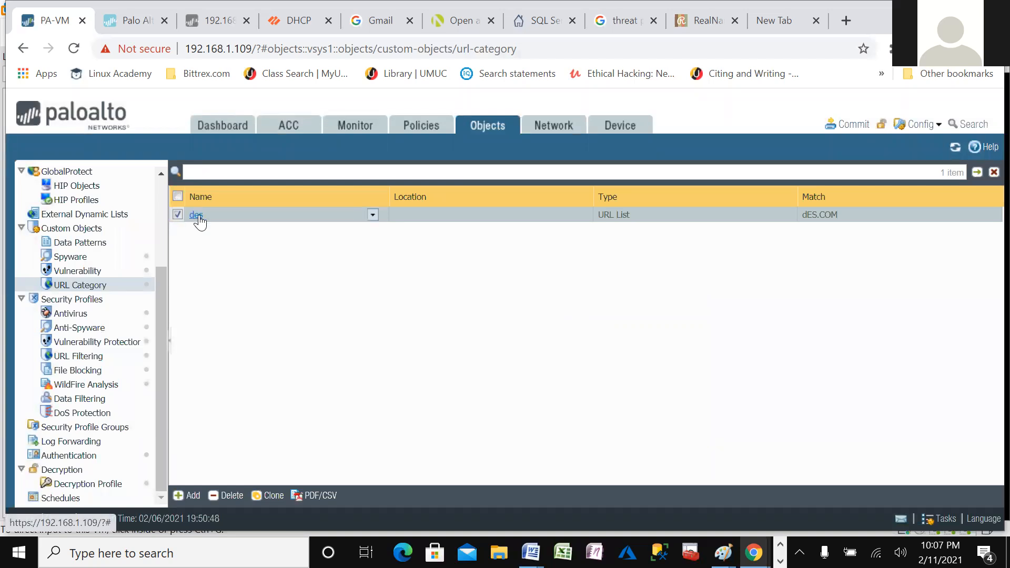
- Open the URL_Fil URL filtering profile and try to set the site access of the custom category des to allow
{"action": "left_click", "coordinate": [79, 356]}
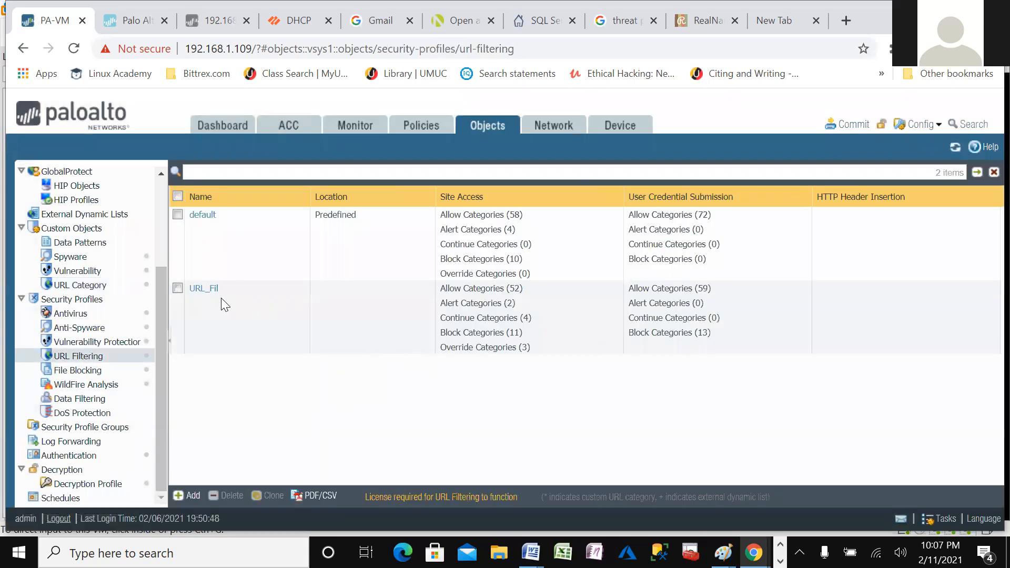
{"action": "left_click", "coordinate": [204, 289]}
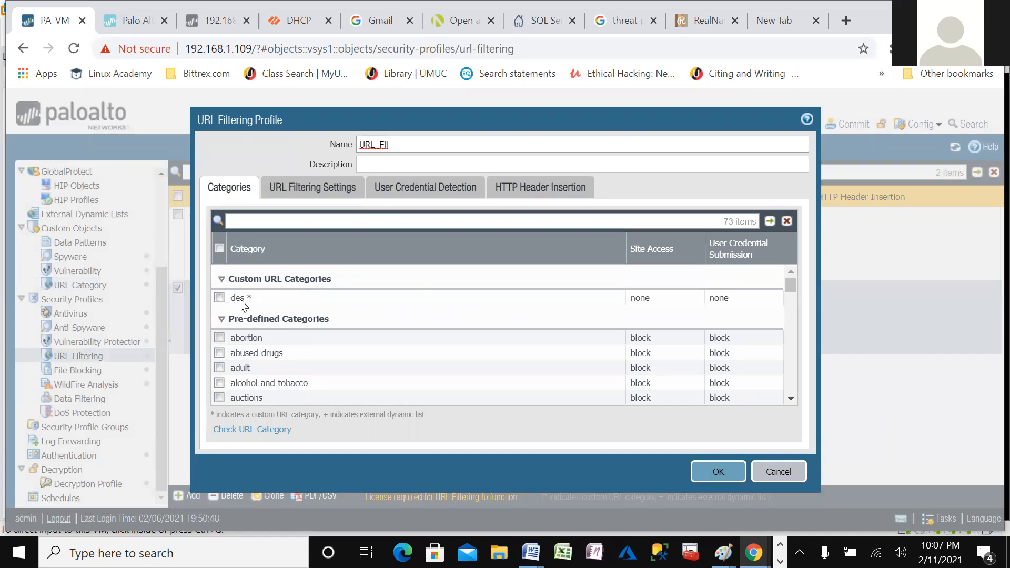
{"action": "left_click", "coordinate": [636, 295]}
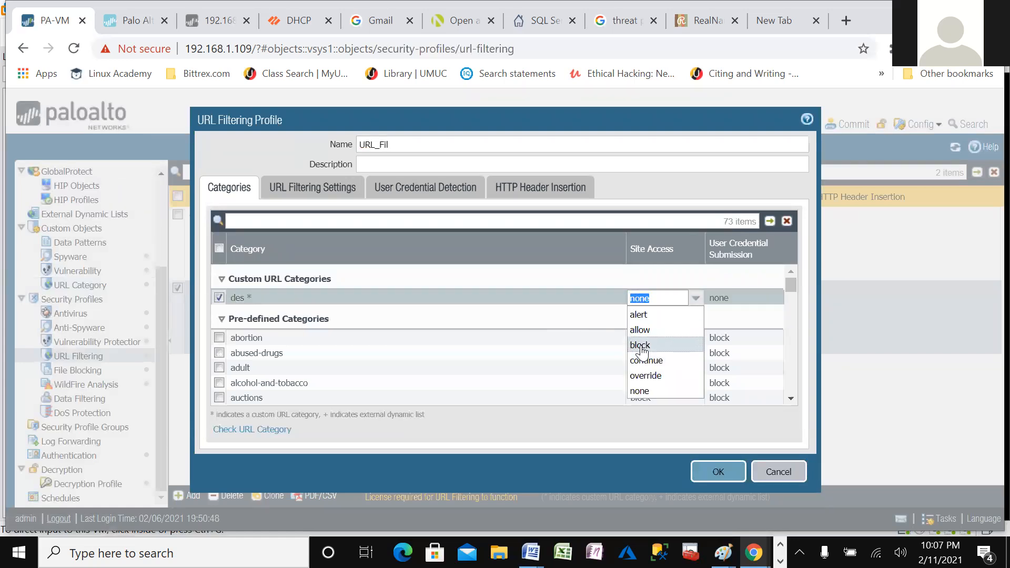
{"action": "left_click", "coordinate": [640, 330]}
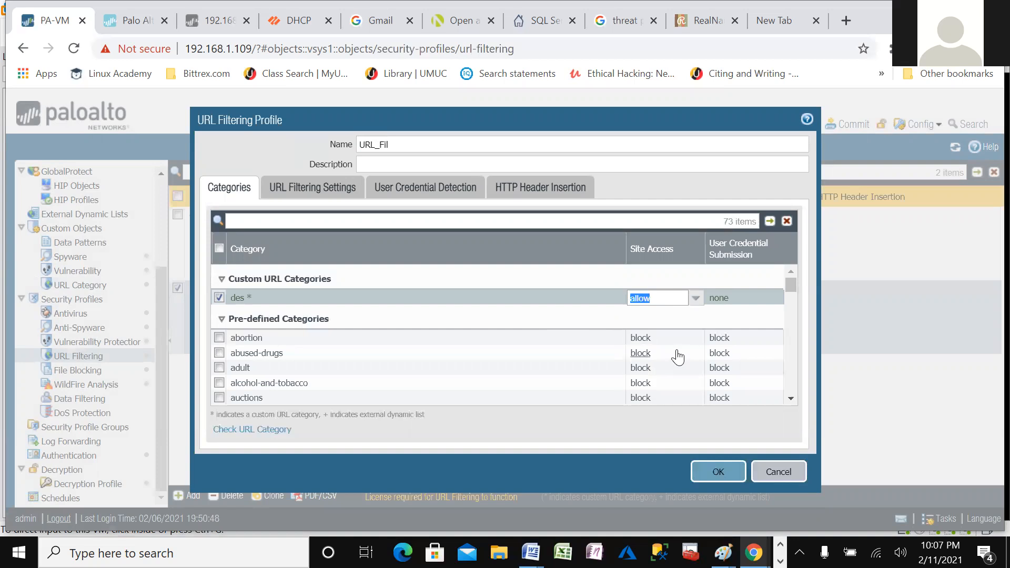
{"action": "left_click", "coordinate": [467, 280]}
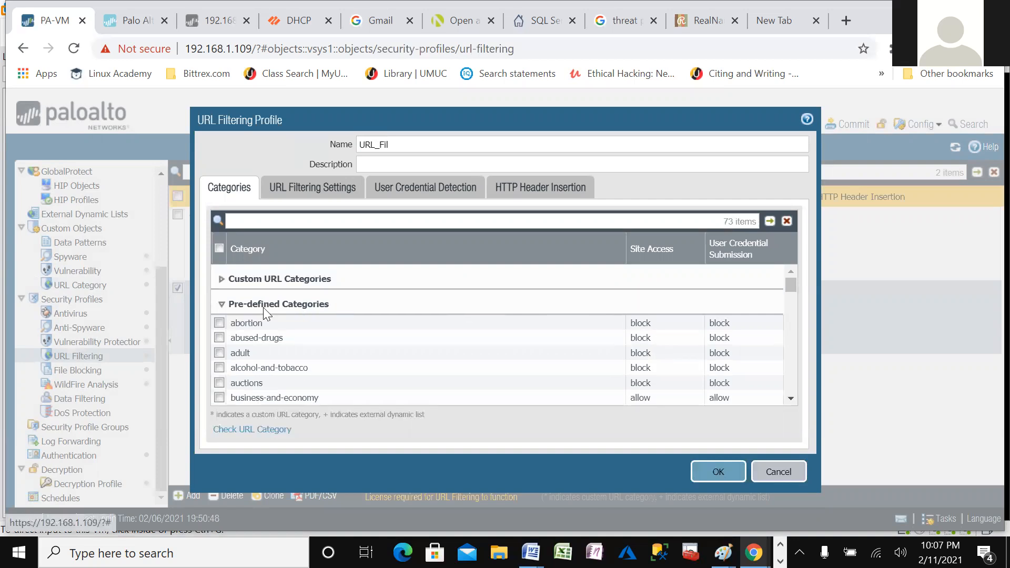
{"action": "left_click", "coordinate": [218, 280]}
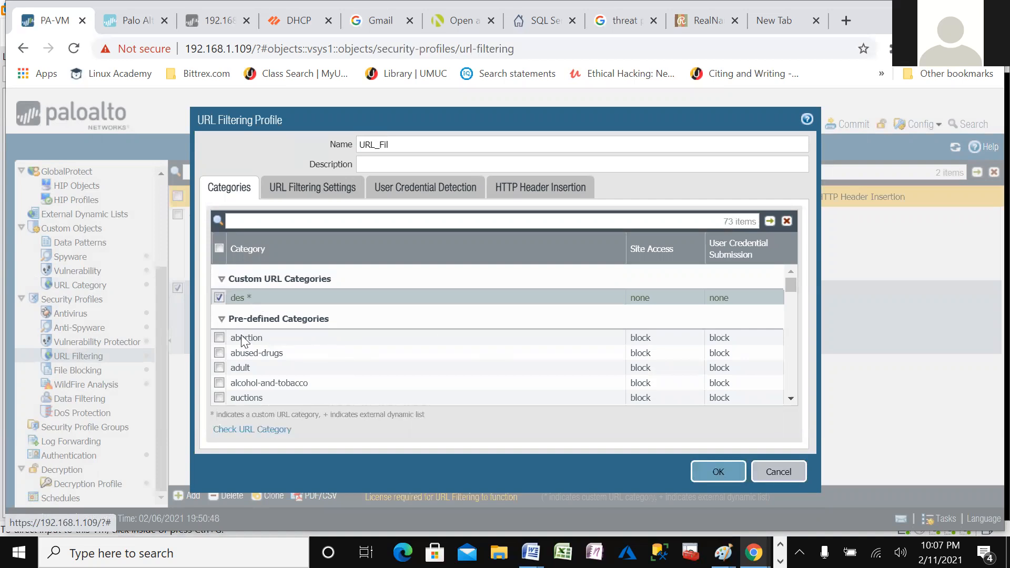
- Examine the site access and user credential submission actions of the predefined categories in the URL_Fil profile
{"action": "scroll", "coordinate": [333, 375], "scroll_direction": "down", "scroll_amount": 3}
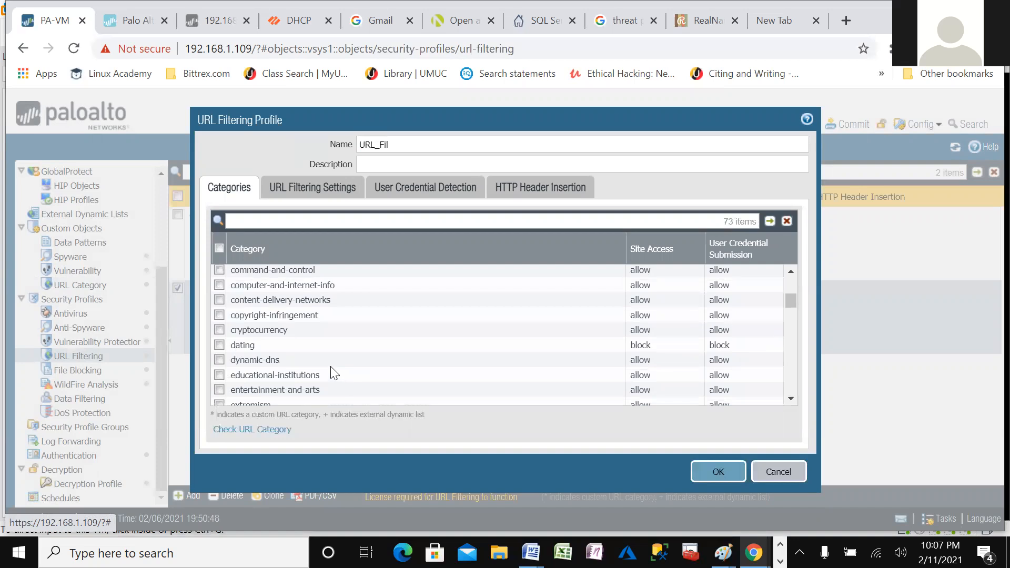
{"action": "scroll", "coordinate": [331, 369], "scroll_direction": "down", "scroll_amount": 3}
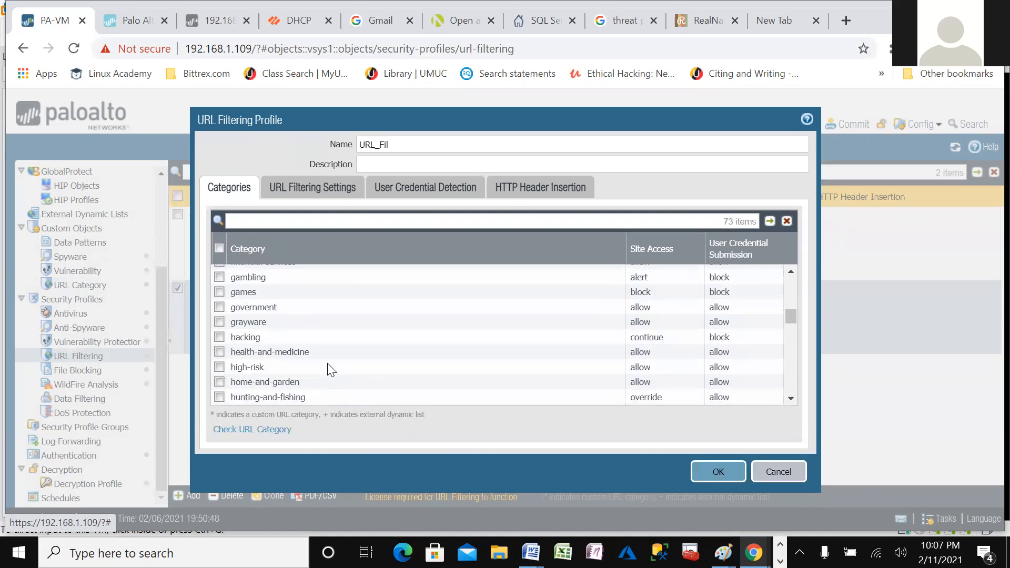
{"action": "scroll", "coordinate": [330, 370], "scroll_direction": "down", "scroll_amount": 2}
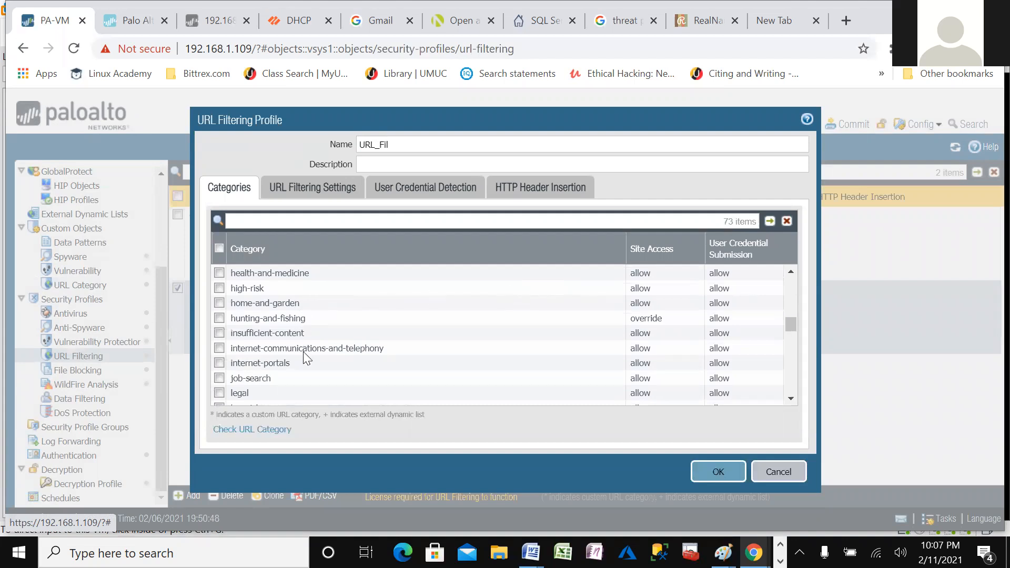
{"action": "scroll", "coordinate": [348, 367], "scroll_direction": "down", "scroll_amount": 2}
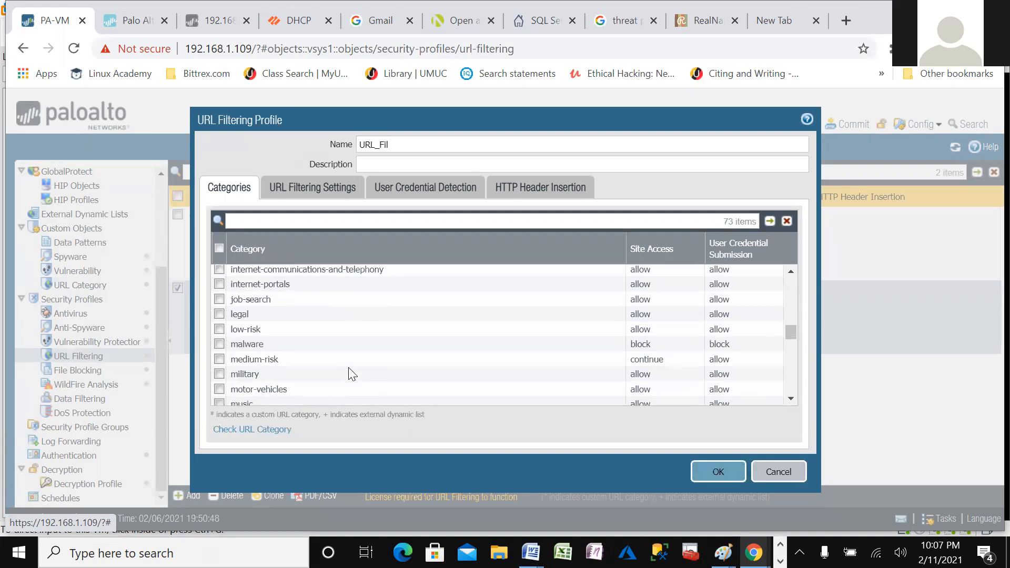
{"action": "scroll", "coordinate": [330, 366], "scroll_direction": "down", "scroll_amount": 2}
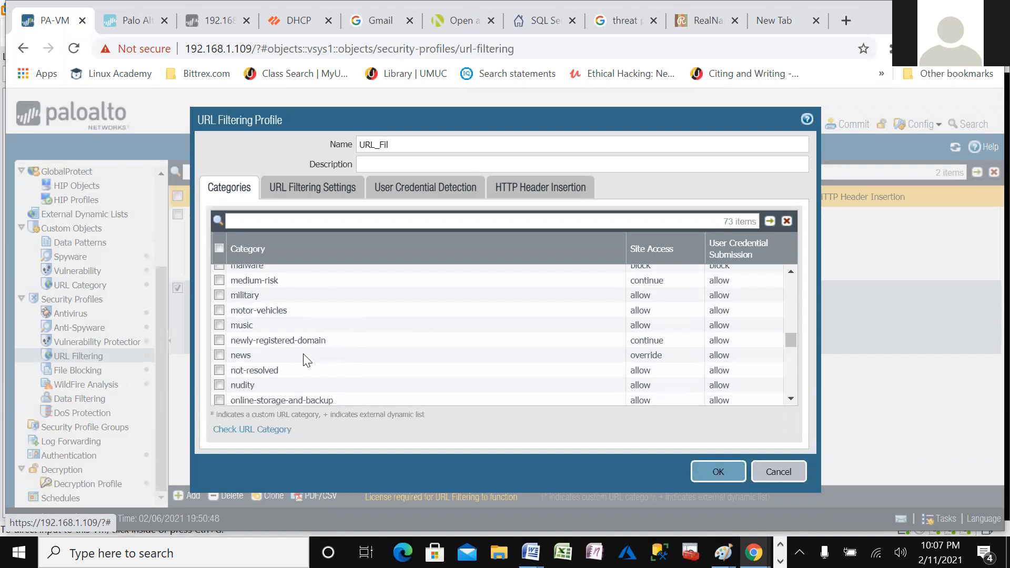
{"action": "left_click", "coordinate": [353, 280]}
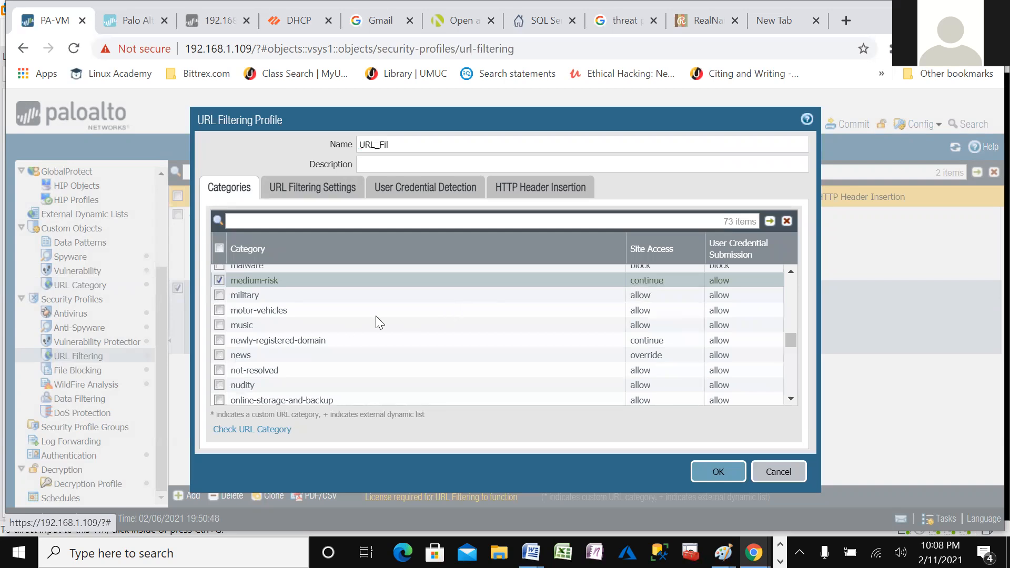
{"action": "scroll", "coordinate": [375, 318], "scroll_direction": "down", "scroll_amount": 4}
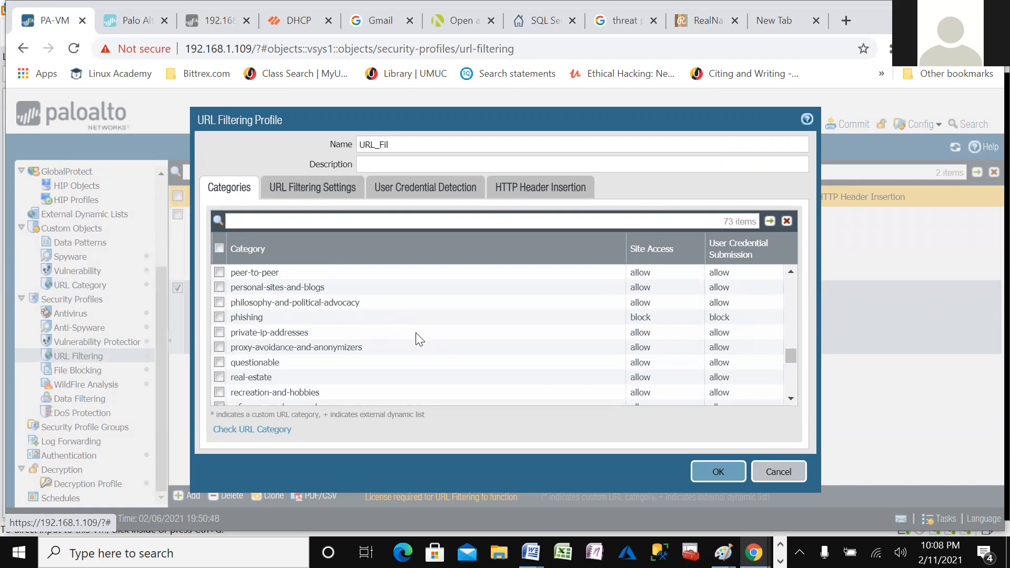
{"action": "scroll", "coordinate": [419, 339], "scroll_direction": "down", "scroll_amount": 2}
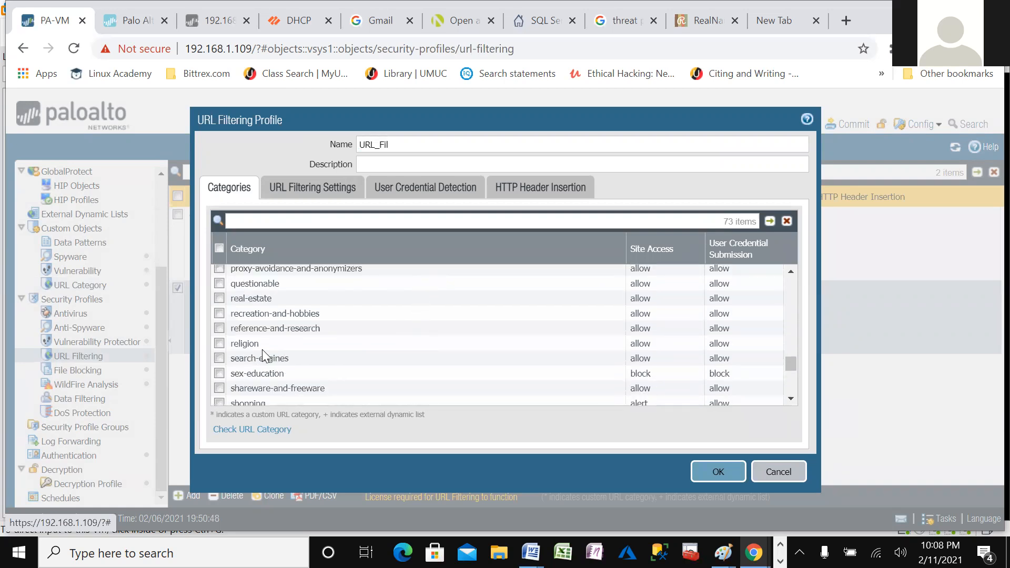
{"action": "scroll", "coordinate": [428, 350], "scroll_direction": "up", "scroll_amount": 3}
{"action": "scroll", "coordinate": [429, 352], "scroll_direction": "up", "scroll_amount": 1}
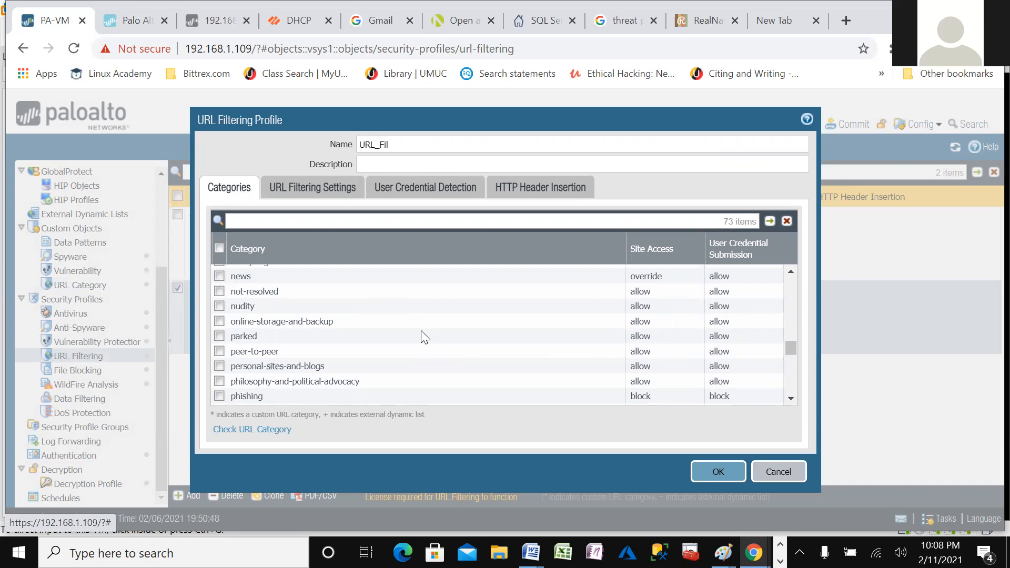
{"action": "scroll", "coordinate": [421, 332], "scroll_direction": "up", "scroll_amount": 15}
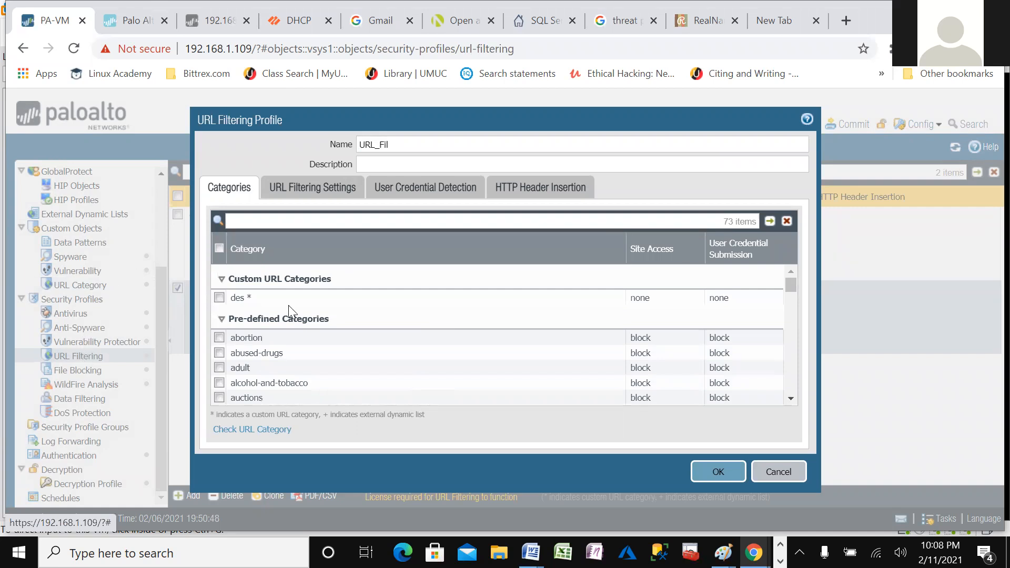
- Set the site access of the custom category des to allow and save the URL_Fil profile
{"action": "left_click", "coordinate": [641, 299]}
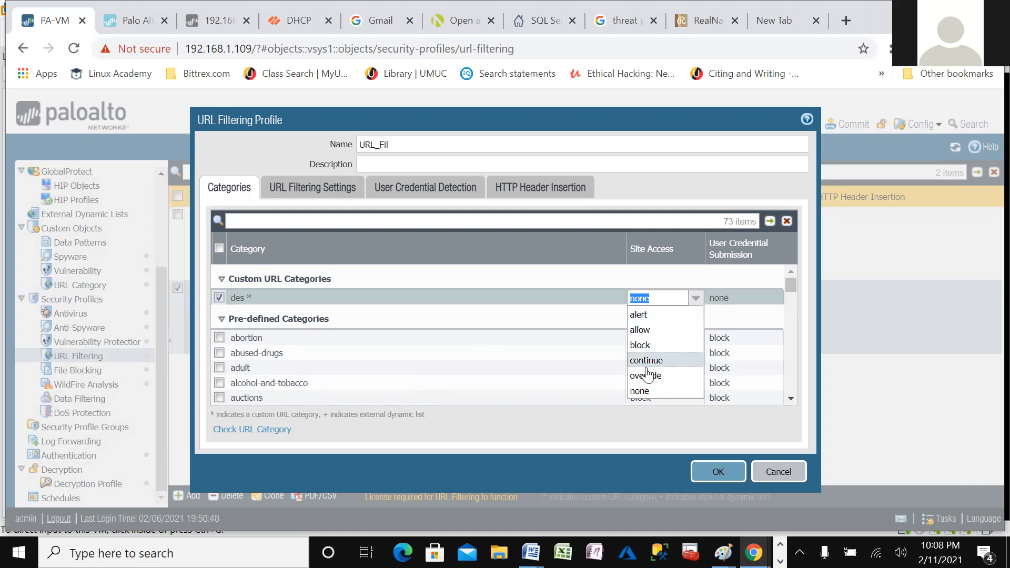
{"action": "left_click", "coordinate": [643, 335]}
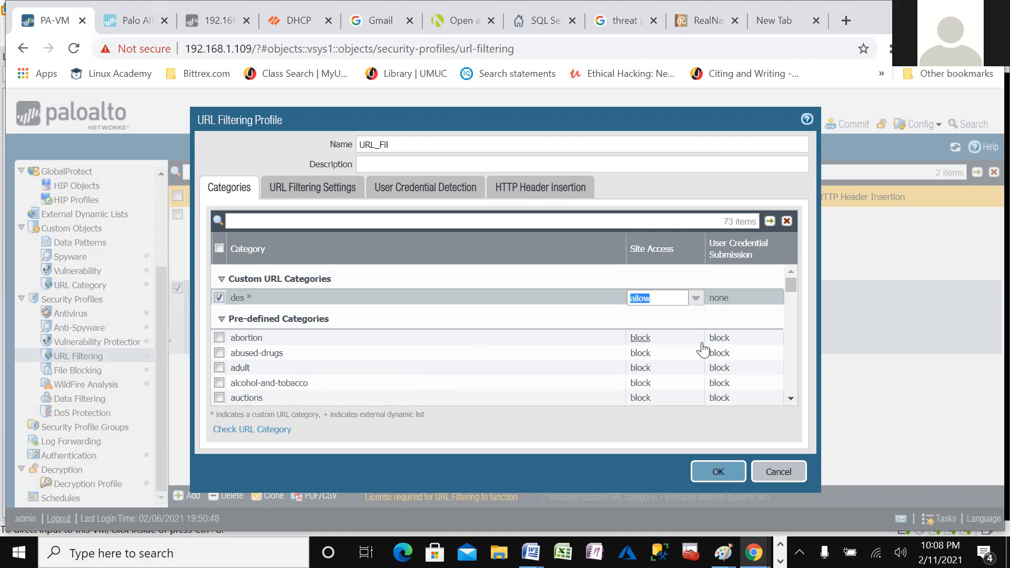
{"action": "left_click", "coordinate": [807, 344]}
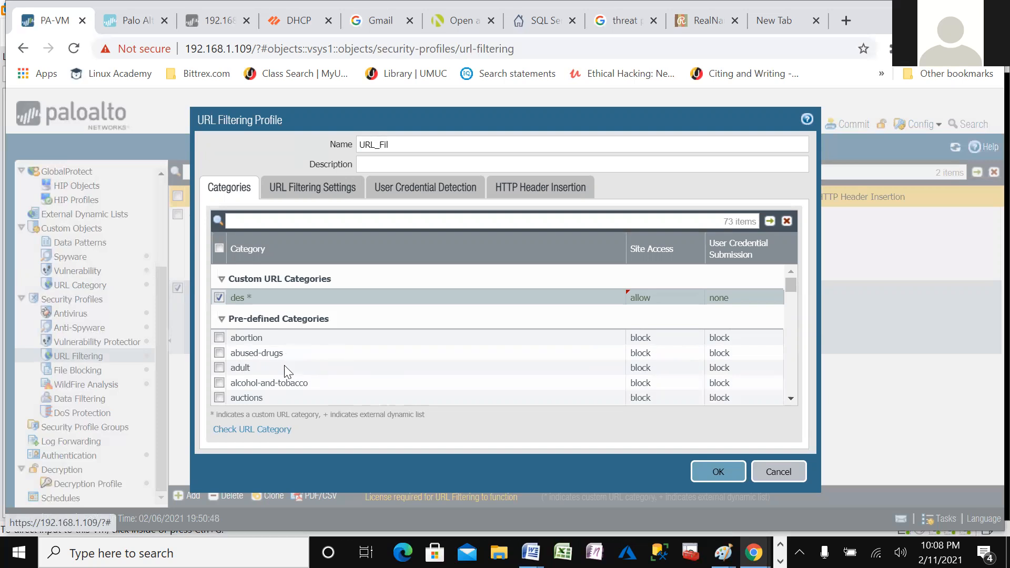
{"action": "left_click", "coordinate": [509, 351]}
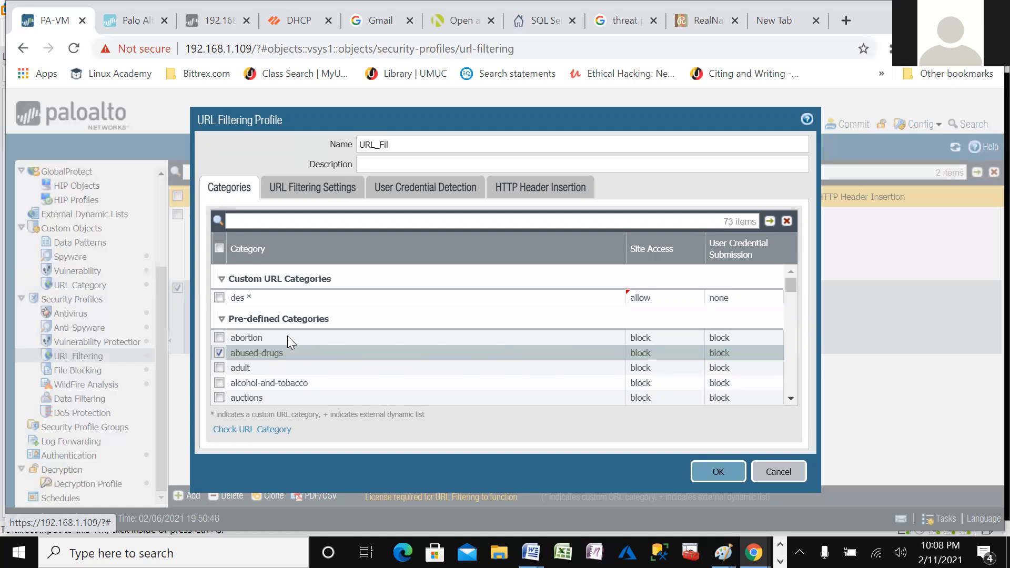
{"action": "left_click", "coordinate": [334, 302]}
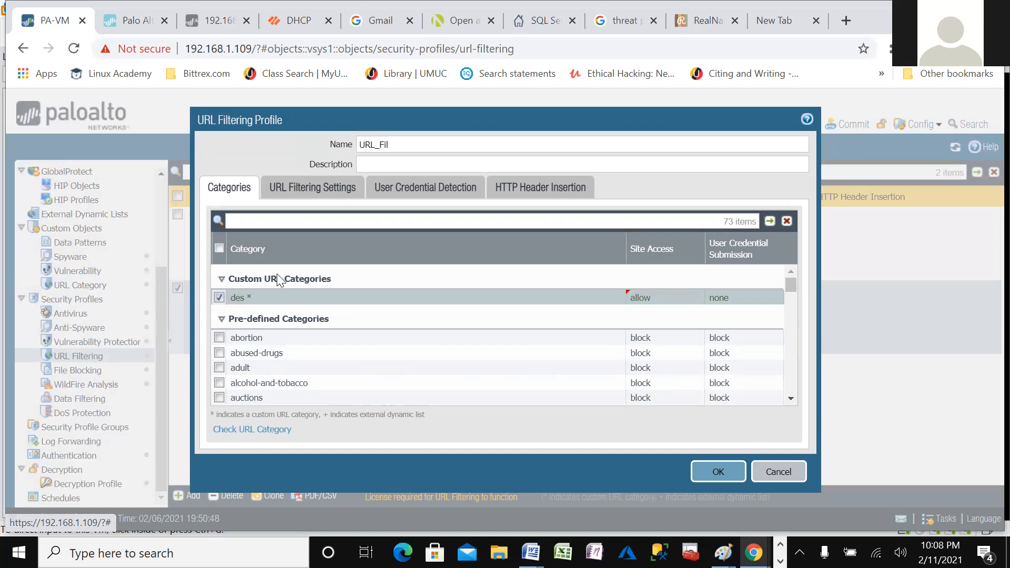
{"action": "left_click", "coordinate": [705, 474]}
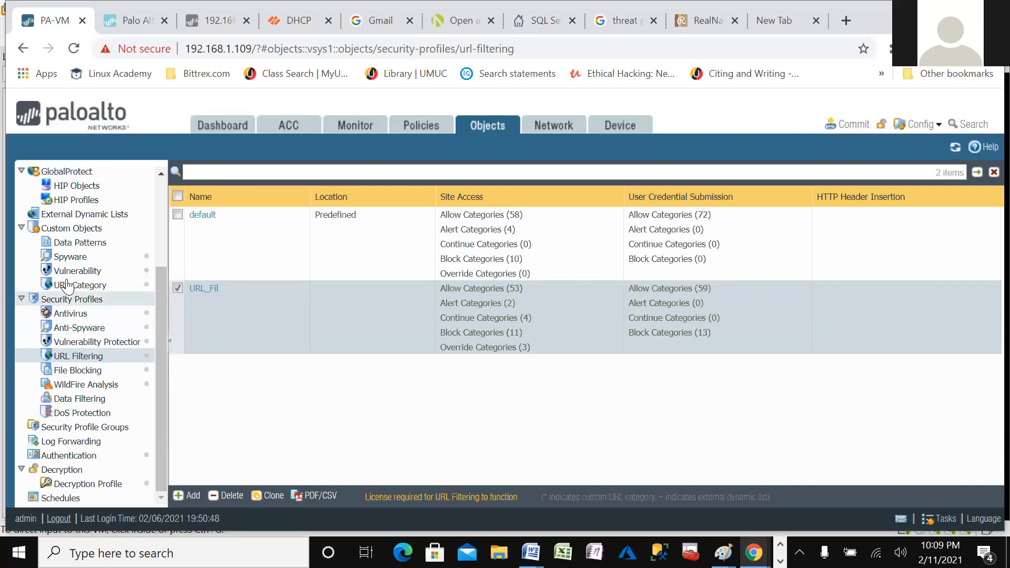
- Assign URL_Fil as the URL filtering profile in the actions of the Internet_ac security policy rule and save the rule
{"action": "left_click", "coordinate": [406, 128]}
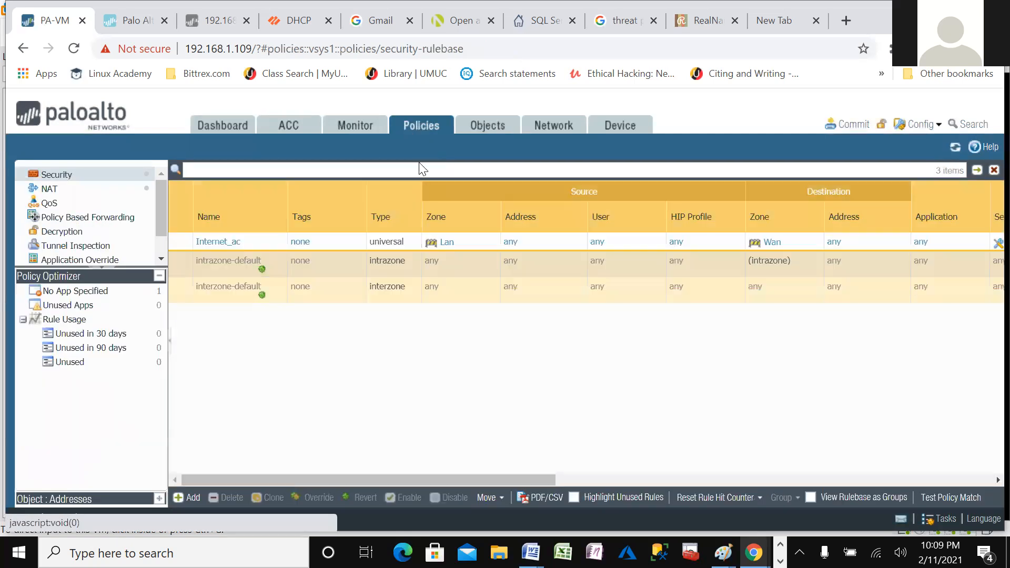
{"action": "left_click", "coordinate": [64, 174]}
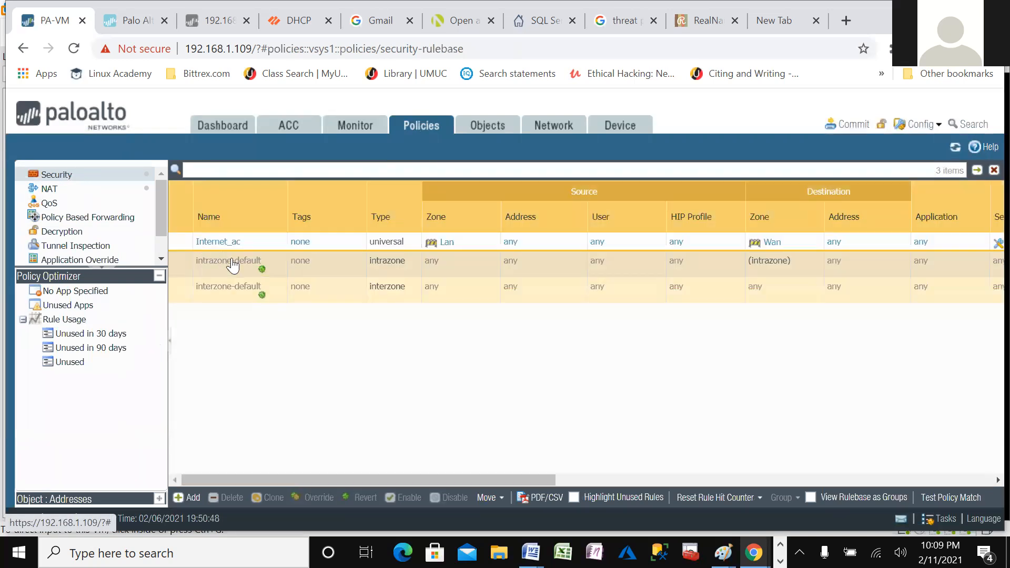
{"action": "left_click", "coordinate": [212, 242]}
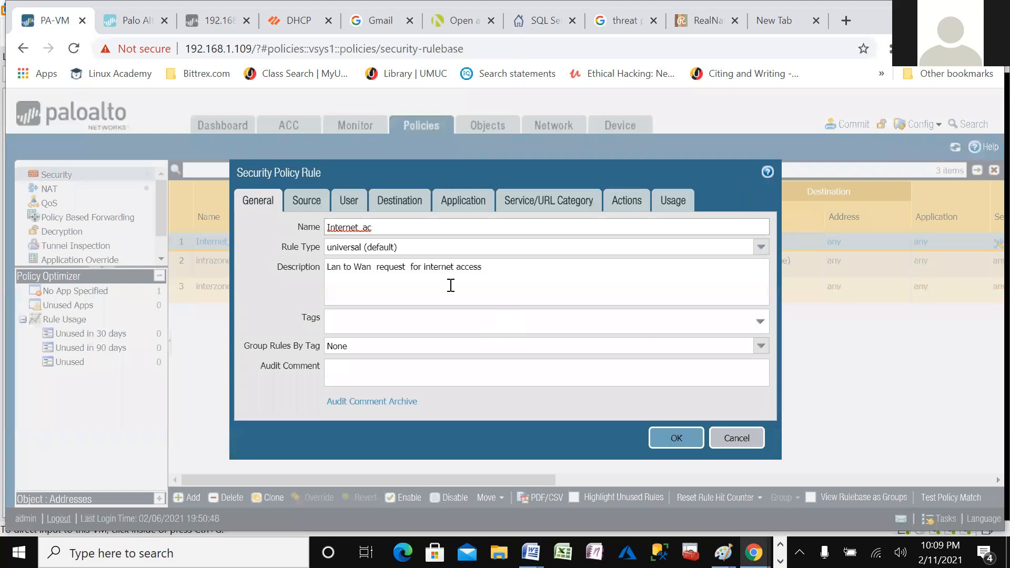
{"action": "left_click", "coordinate": [629, 202]}
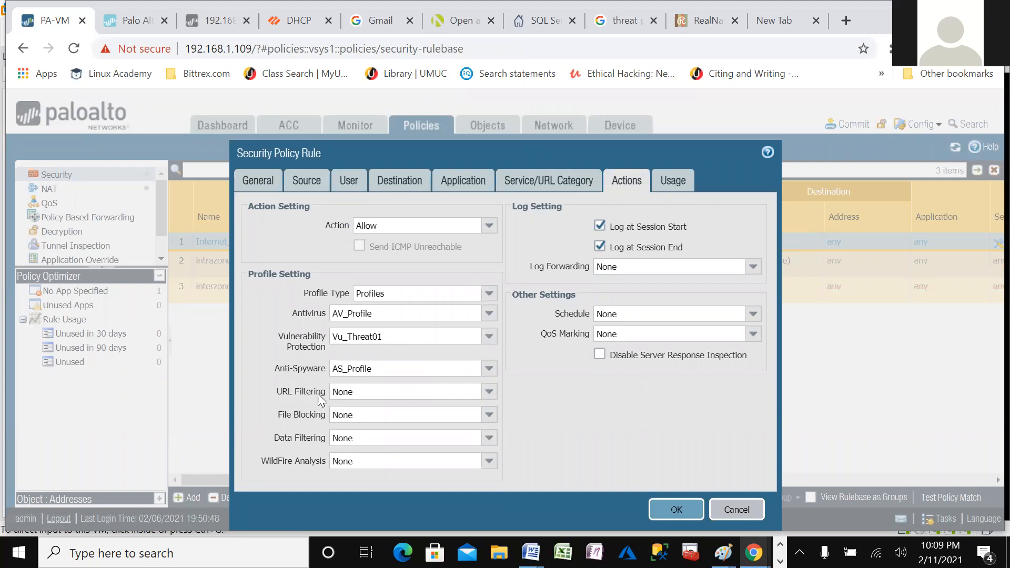
{"action": "left_click", "coordinate": [489, 394]}
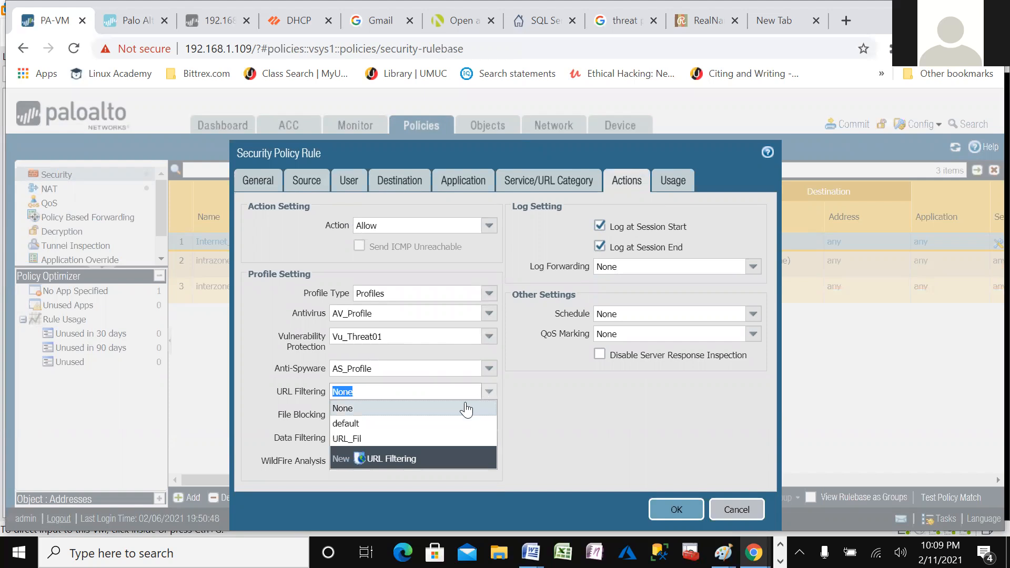
{"action": "left_click", "coordinate": [347, 439]}
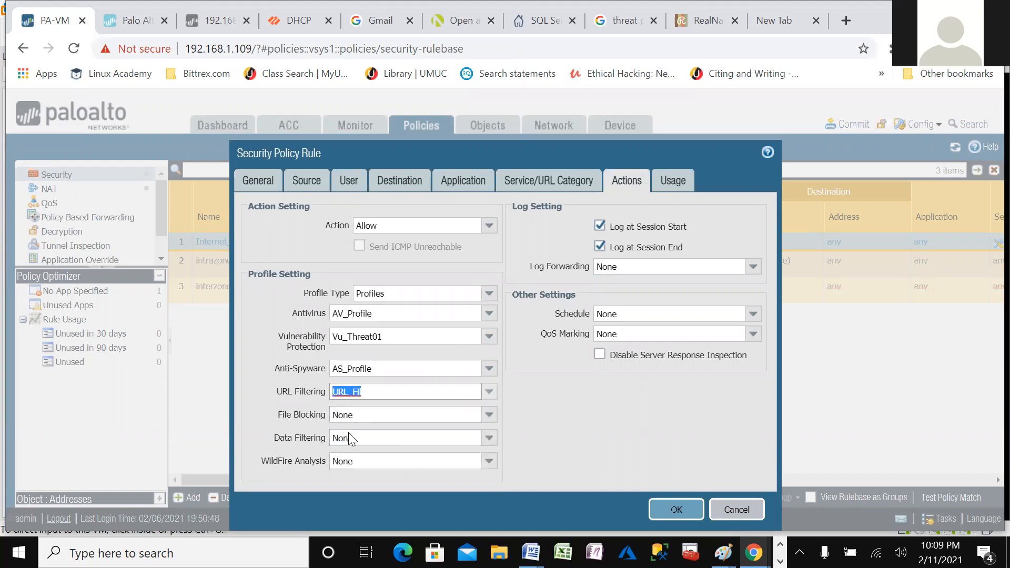
{"action": "left_click", "coordinate": [656, 509]}
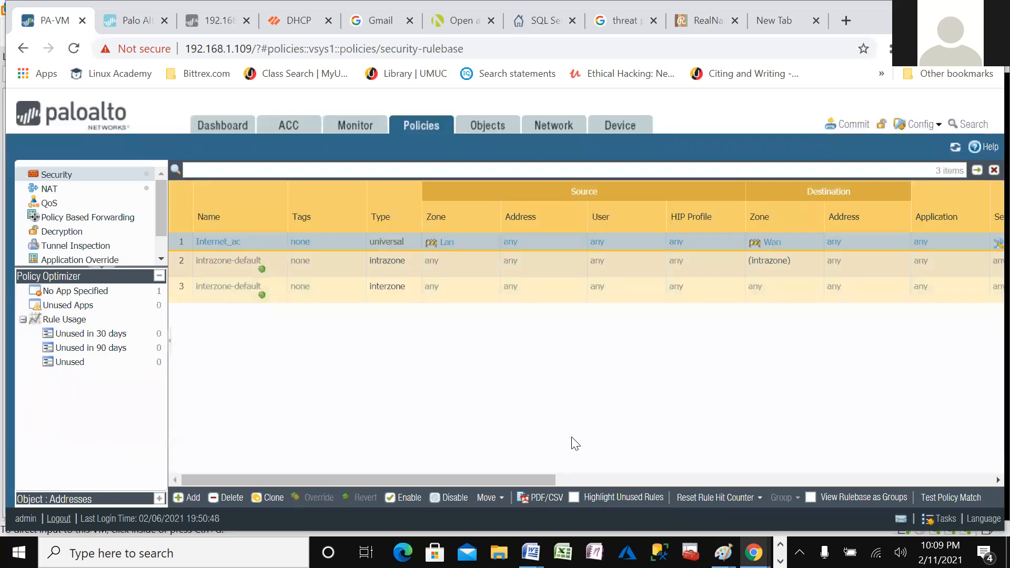
- Check the profiles attached to the Internet_ac rule, commit all changes, and close the commit status after reading the warnings
{"action": "left_click_drag", "start_coordinate": [500, 473], "coordinate": [686, 477]}
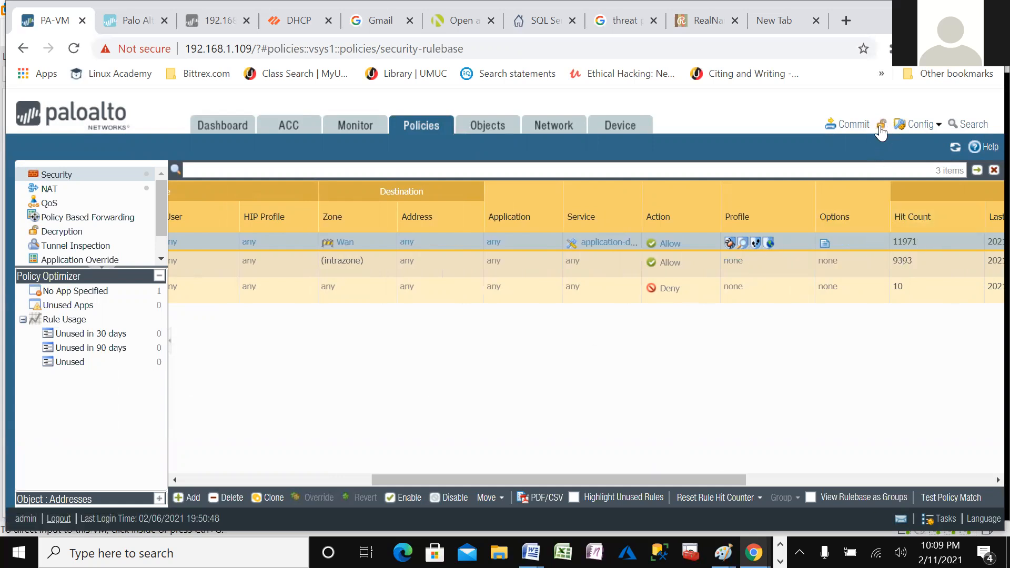
{"action": "left_click", "coordinate": [851, 124]}
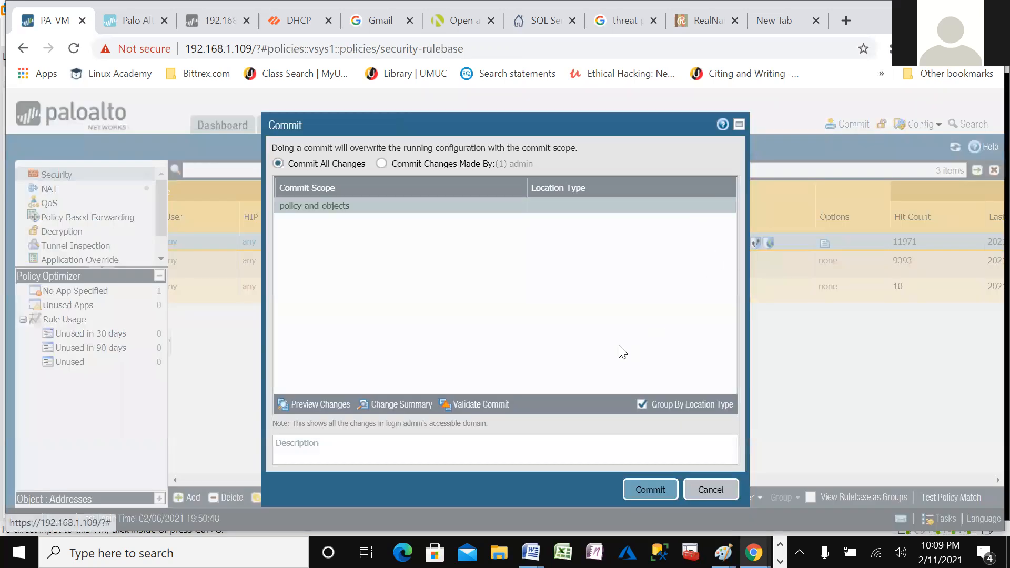
{"action": "left_click", "coordinate": [658, 489]}
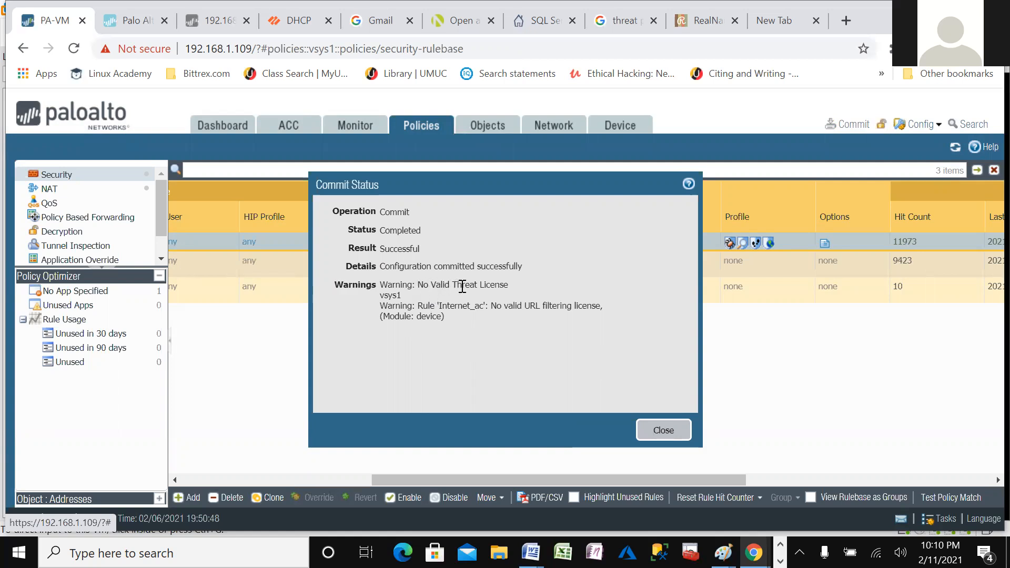
{"action": "left_click_drag", "start_coordinate": [454, 287], "coordinate": [510, 293]}
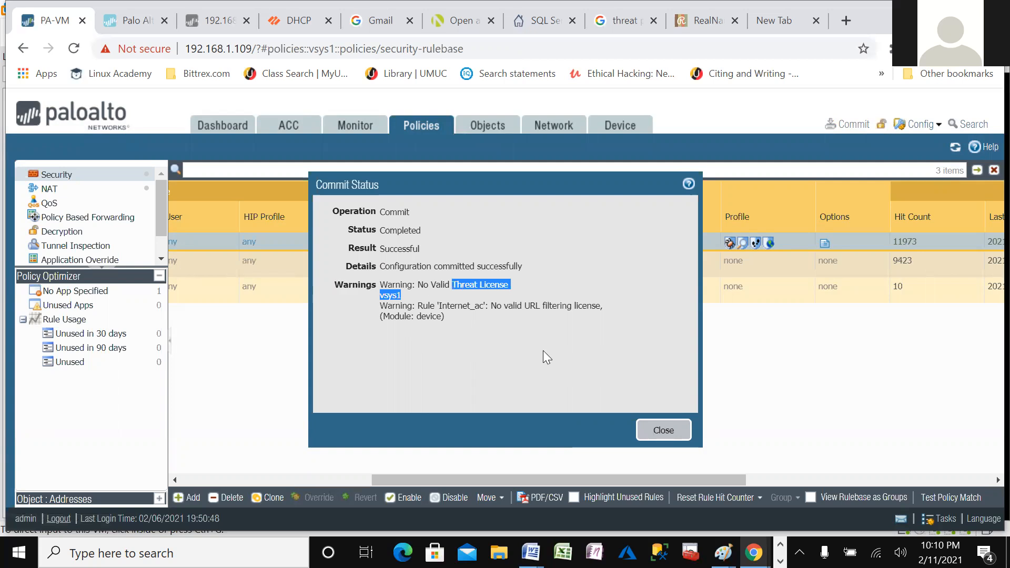
{"action": "left_click", "coordinate": [665, 435]}
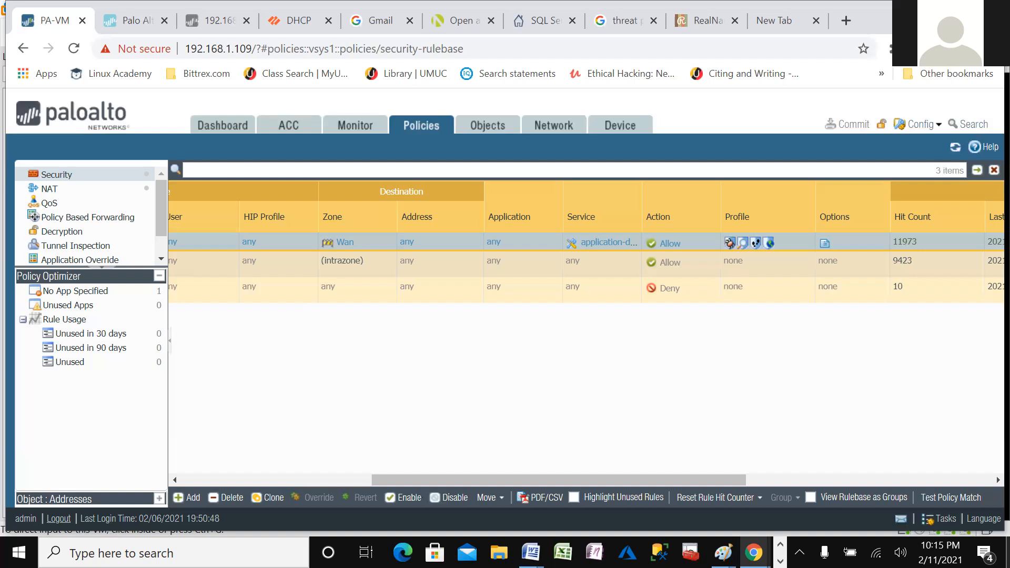
{"action": "key", "text": "XF86AudioRaiseVolume"}
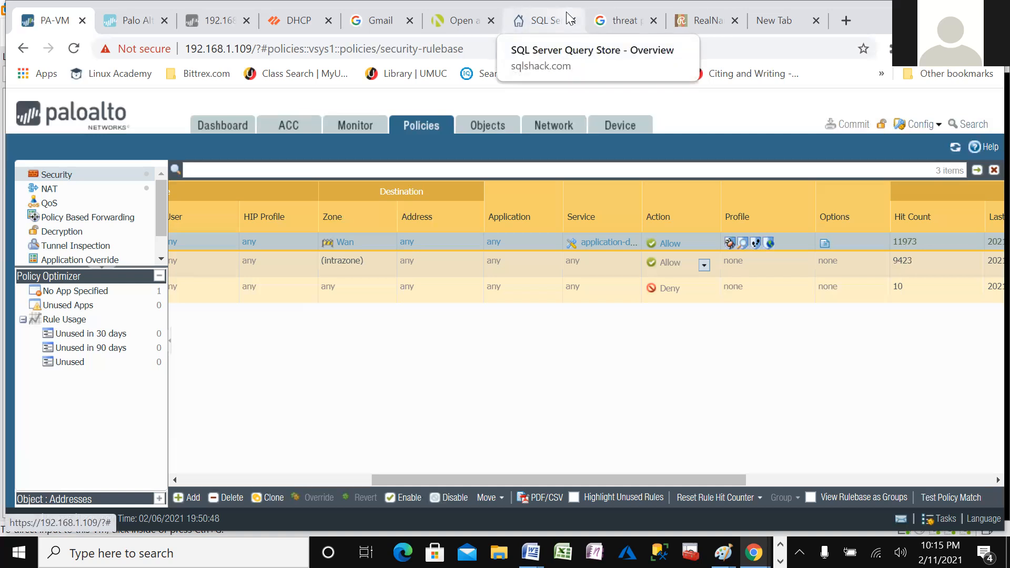
- Switch to the Paint window with the network zone diagram and draw a short black brush stroke below the Wan Zone area
{"action": "mouse_move", "coordinate": [723, 553]}
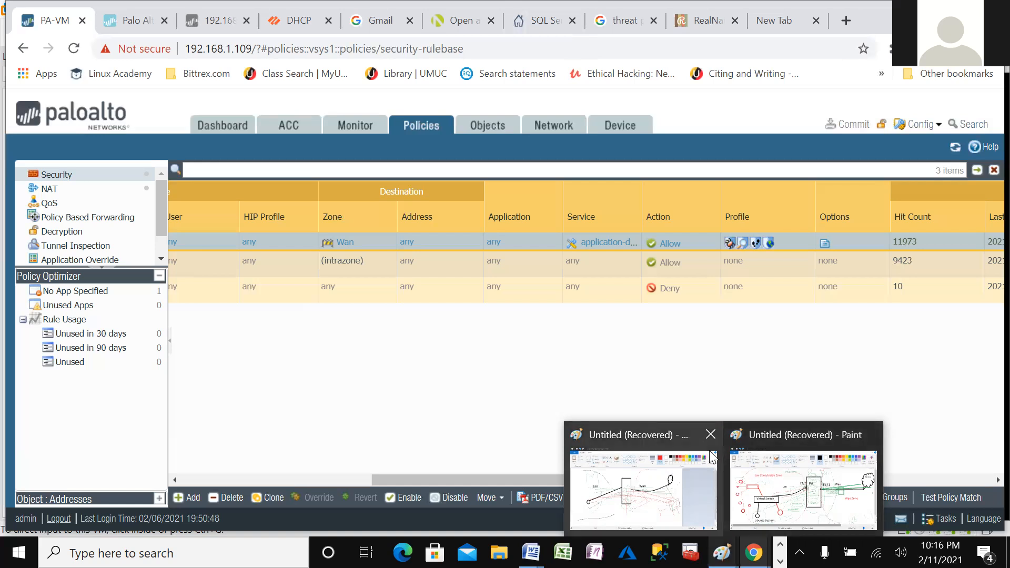
{"action": "left_click", "coordinate": [805, 493]}
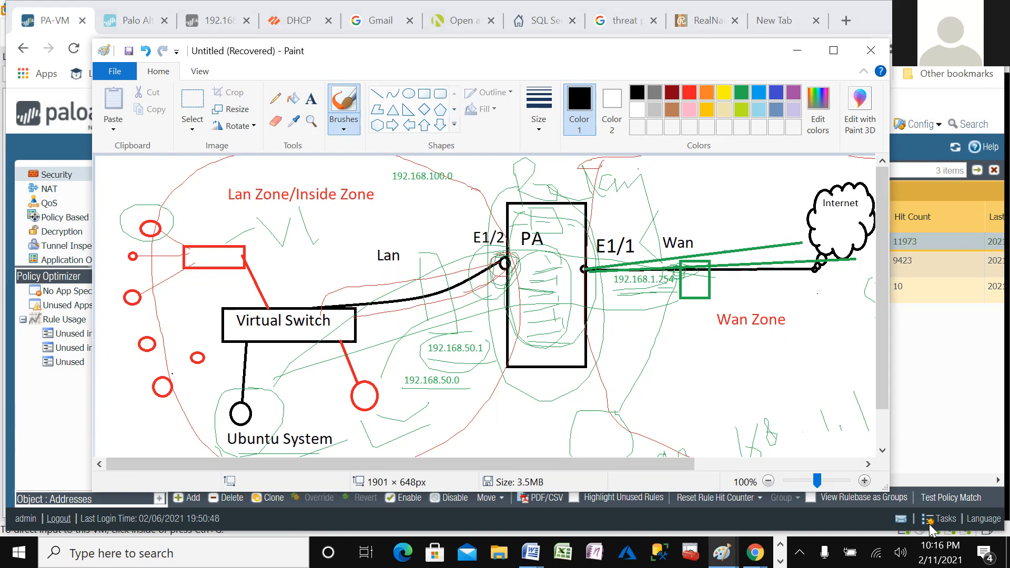
{"action": "left_click_drag", "start_coordinate": [860, 422], "coordinate": [875, 425]}
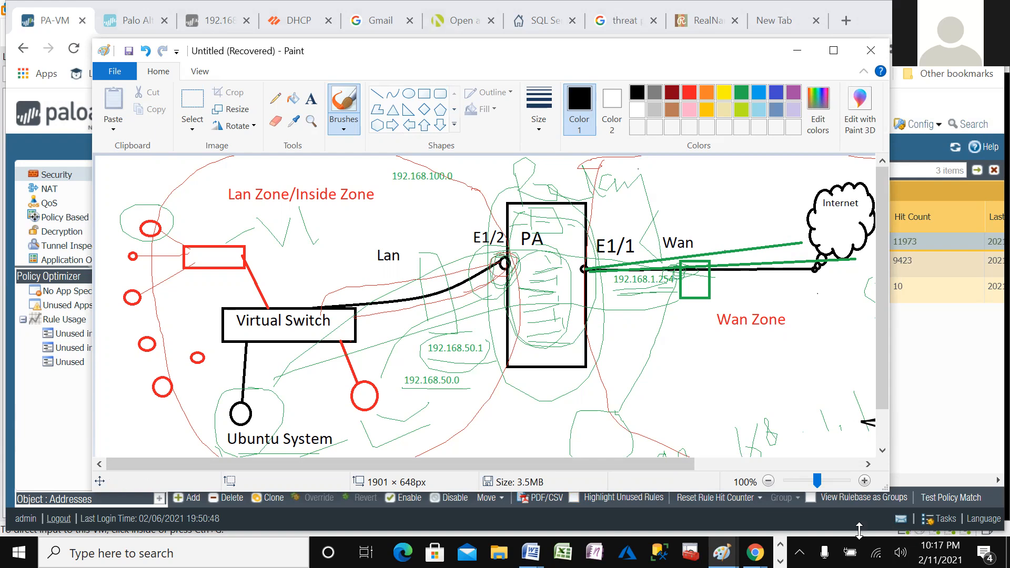